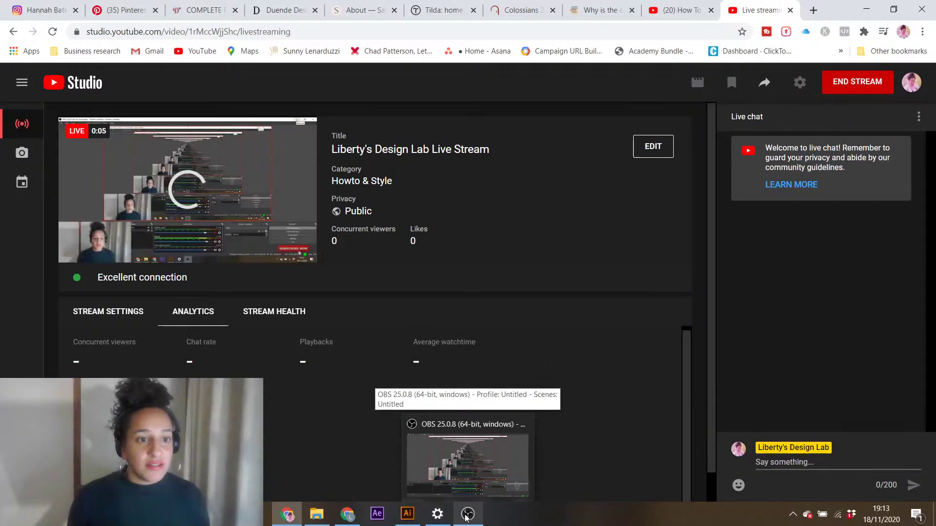
- Check the live stream in OBS and YouTube Studio and switch to the face drawing in Illustrator
left_click(467, 515)
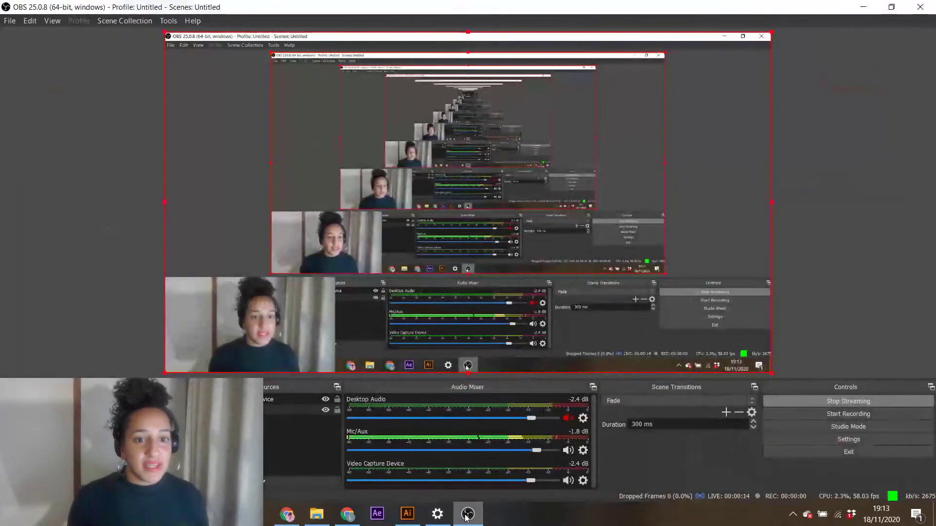
left_click(869, 8)
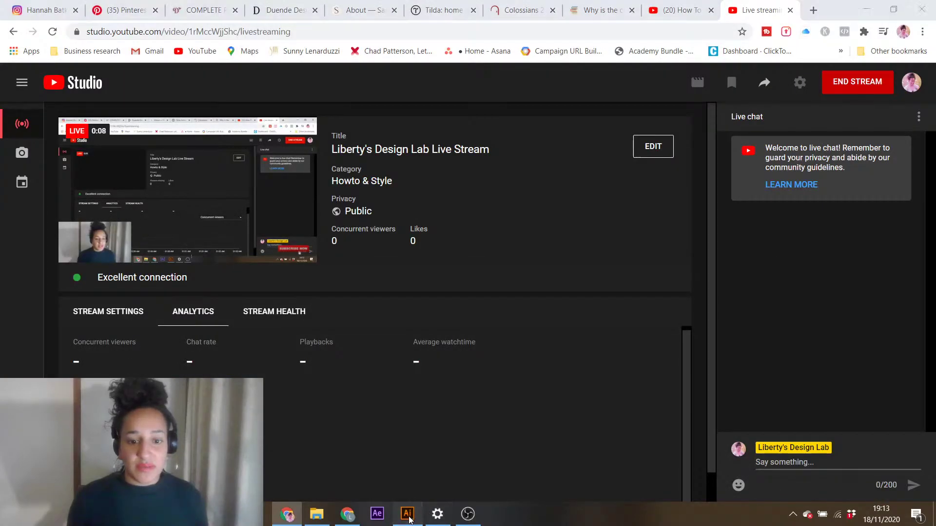
left_click(407, 514)
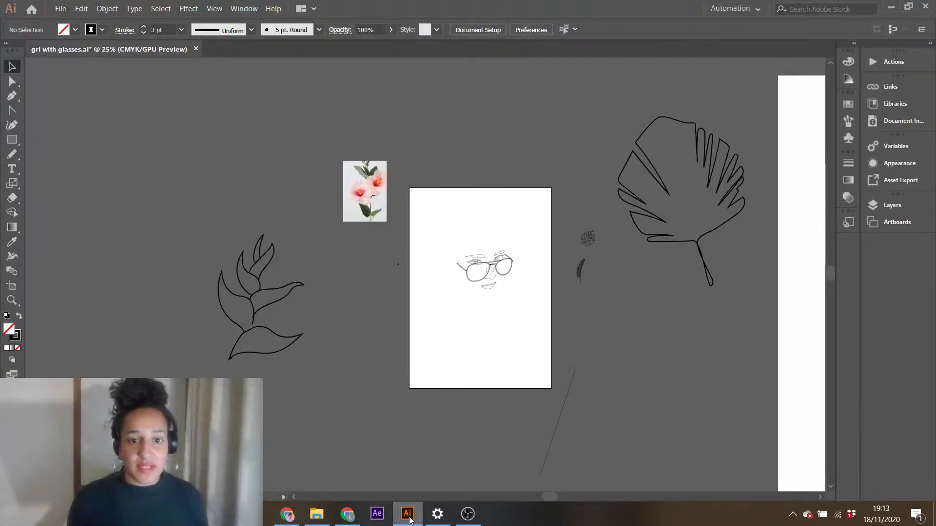
left_click(290, 518)
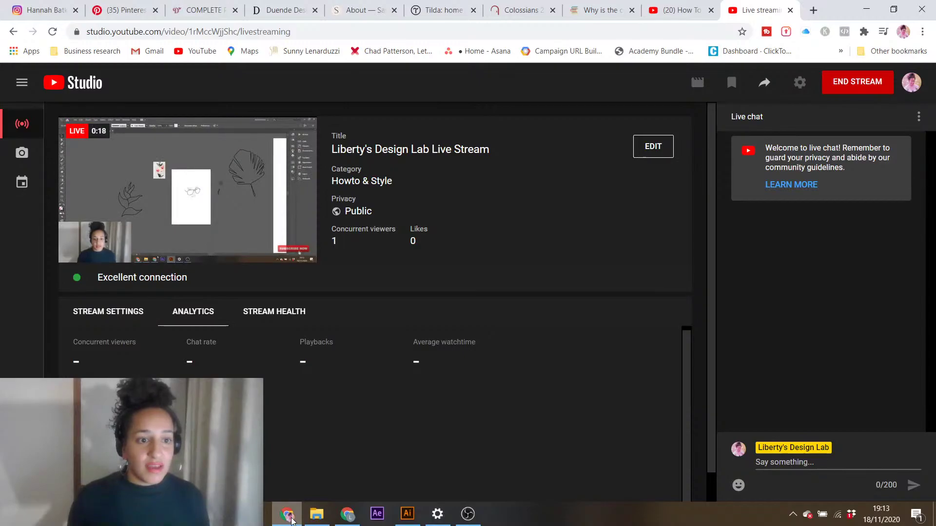
left_click(412, 522)
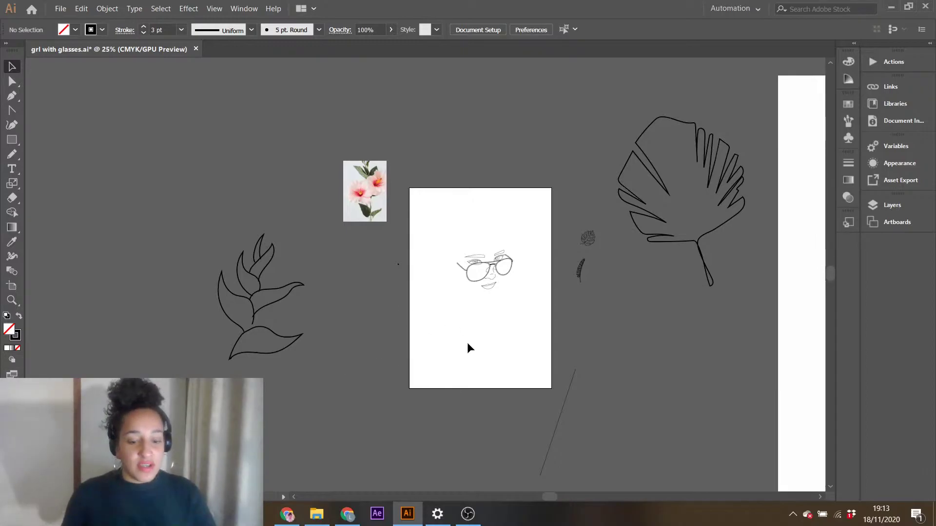
- Delete the stray diagonal line lying below the leaf drawings outside the artboard
key("ctrl+plus")
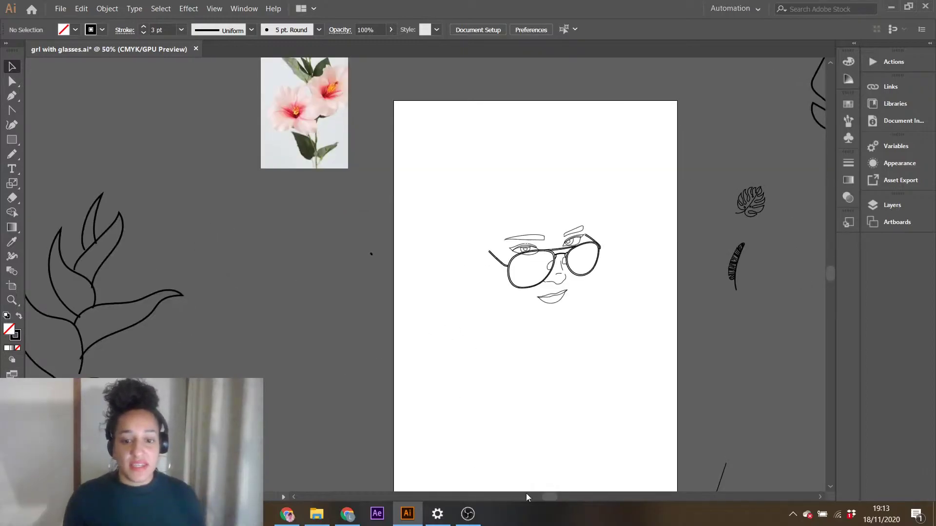
left_click_drag(547, 496, 560, 495)
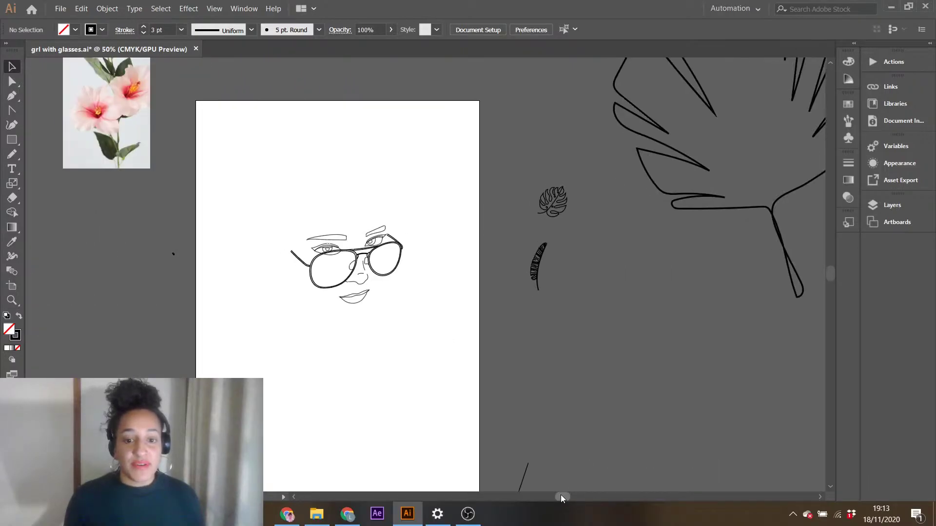
scroll(498, 434, "down", 2)
left_click(546, 417)
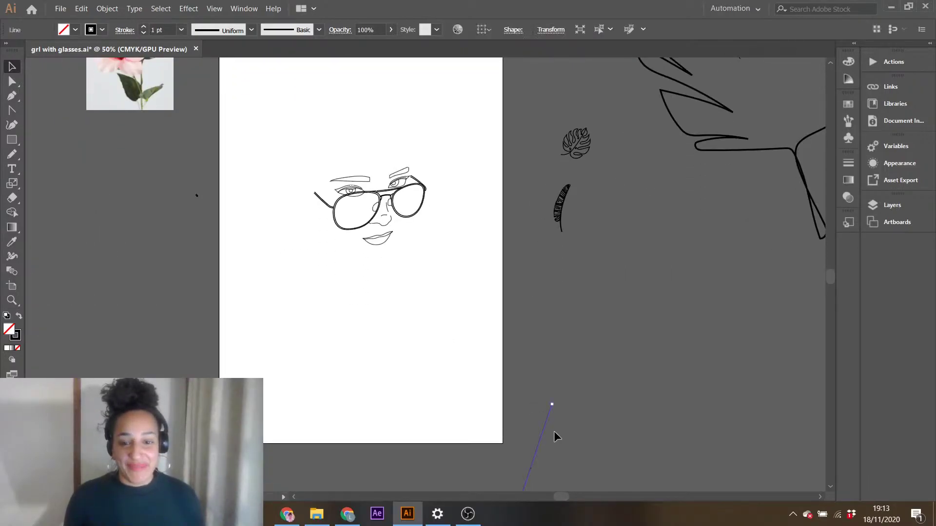
key("Delete")
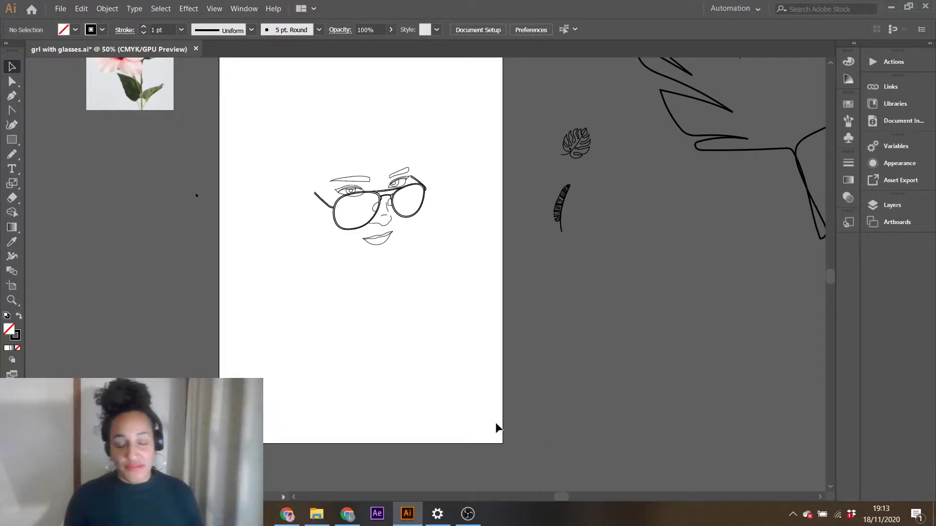
- Unlock Layer 2 and move the complete face with its glasses lower and slightly left on the artboard
scroll(506, 428, "up", 3)
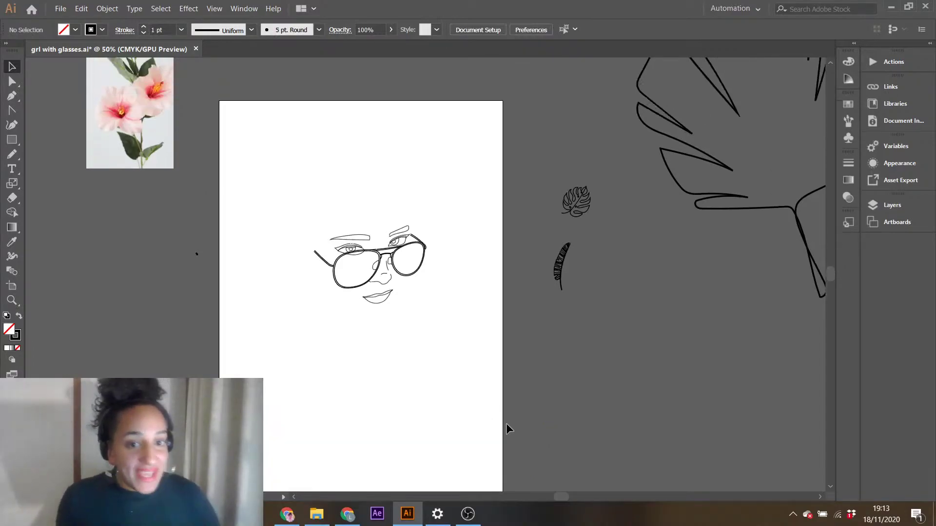
left_click_drag(293, 213, 424, 346)
left_click(317, 212)
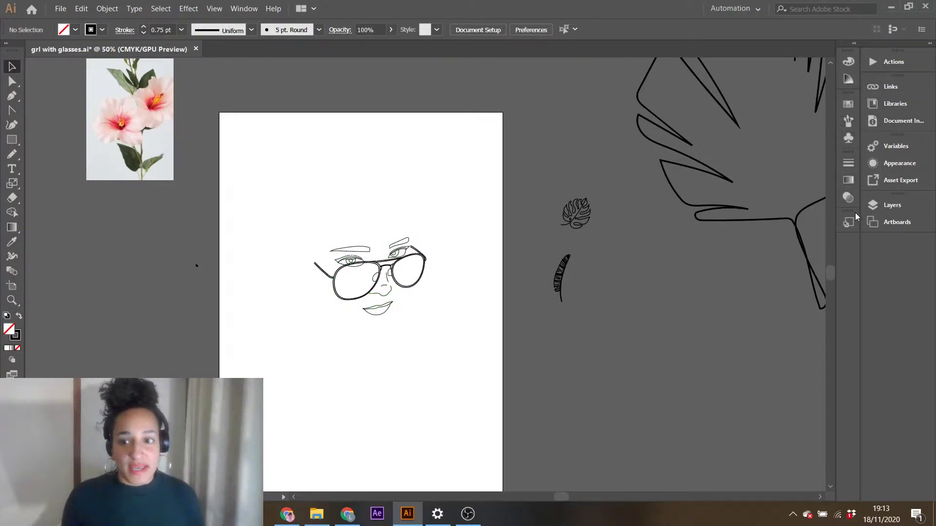
left_click(892, 205)
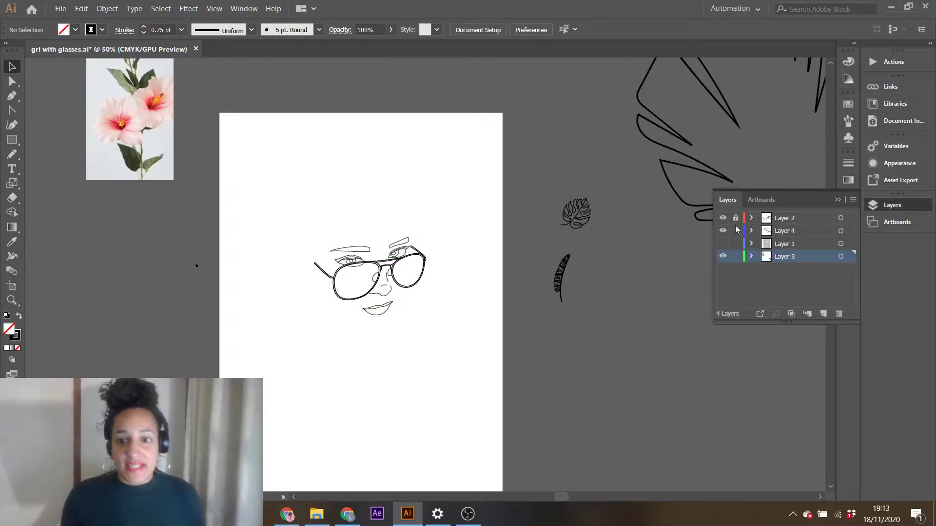
left_click_drag(282, 200, 446, 354)
left_click_drag(393, 275, 378, 311)
left_click(451, 231)
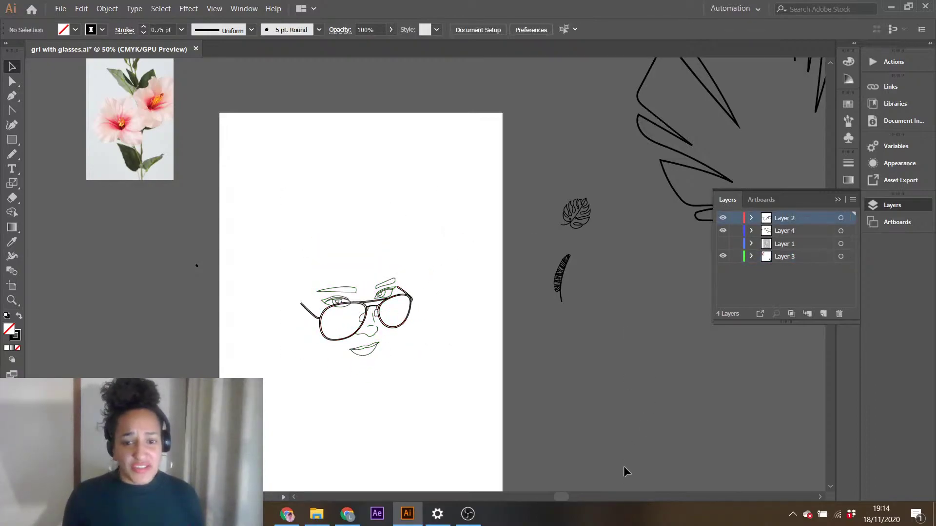
left_click_drag(563, 498, 558, 497)
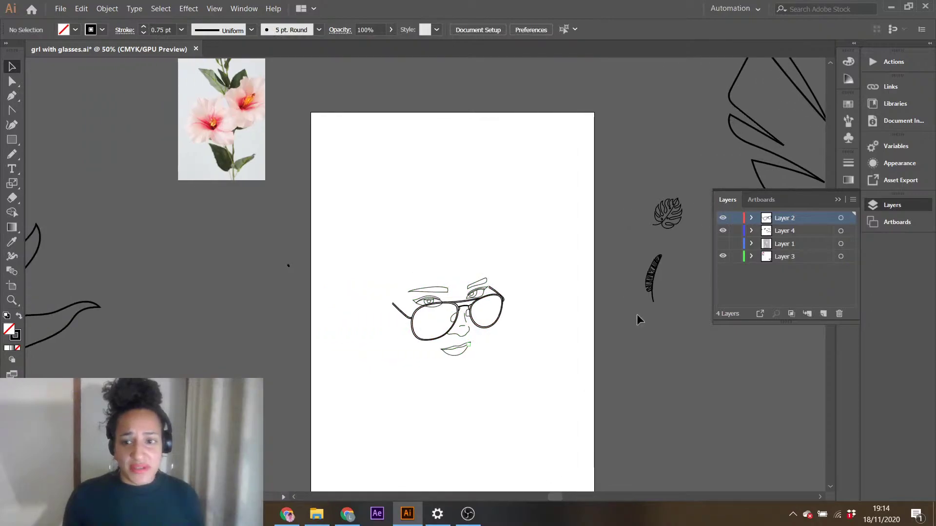
left_click(841, 199)
- Examine the line-art face and glasses up close and in relation to the artboard
scroll(467, 276, "down", 3)
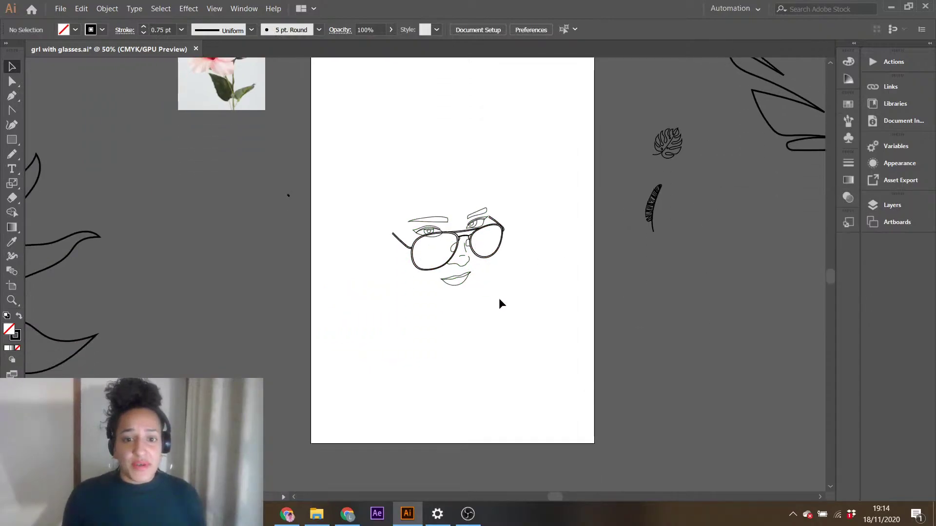
key("ctrl+equal")
key("ctrl+equal")
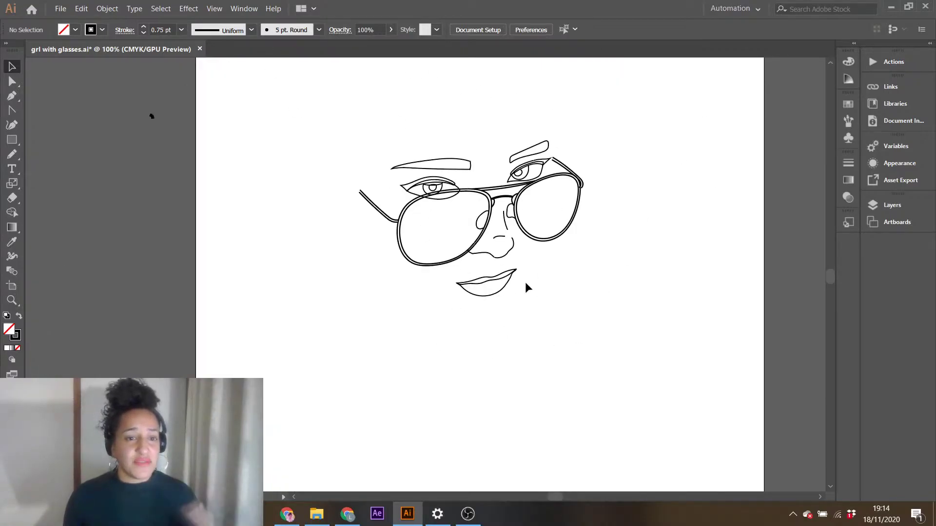
key("ctrl+minus")
key("ctrl+minus")
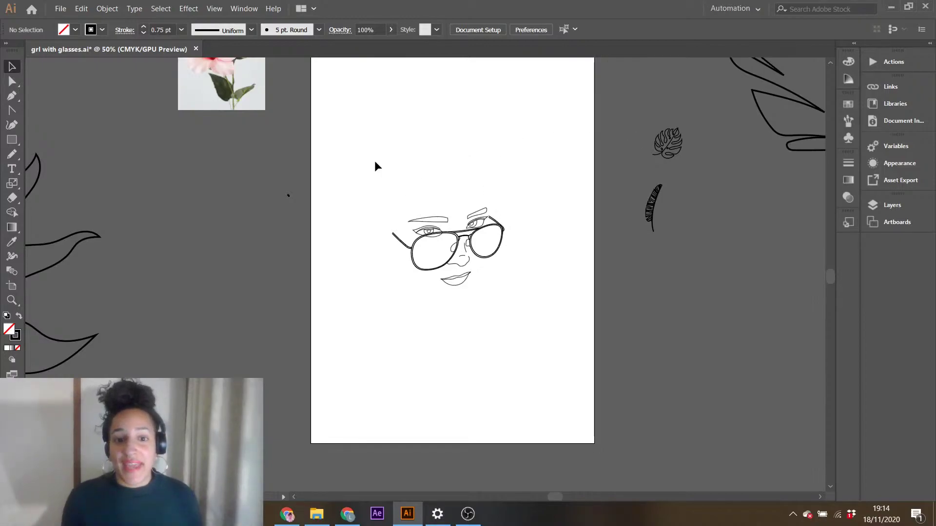
left_click_drag(375, 162, 512, 327)
left_click(548, 251)
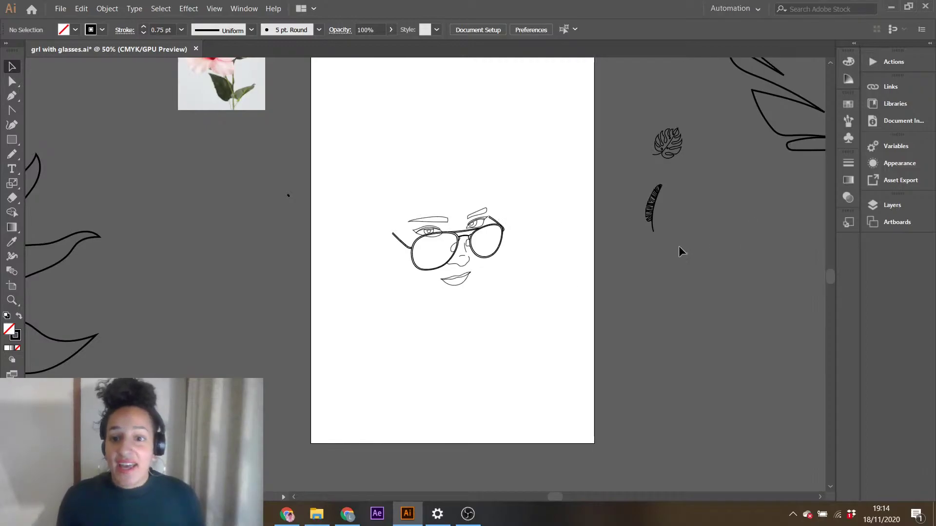
- Move the small monstera leaf farther away from the artboard's right edge and slightly lower
left_click_drag(832, 280, 832, 276)
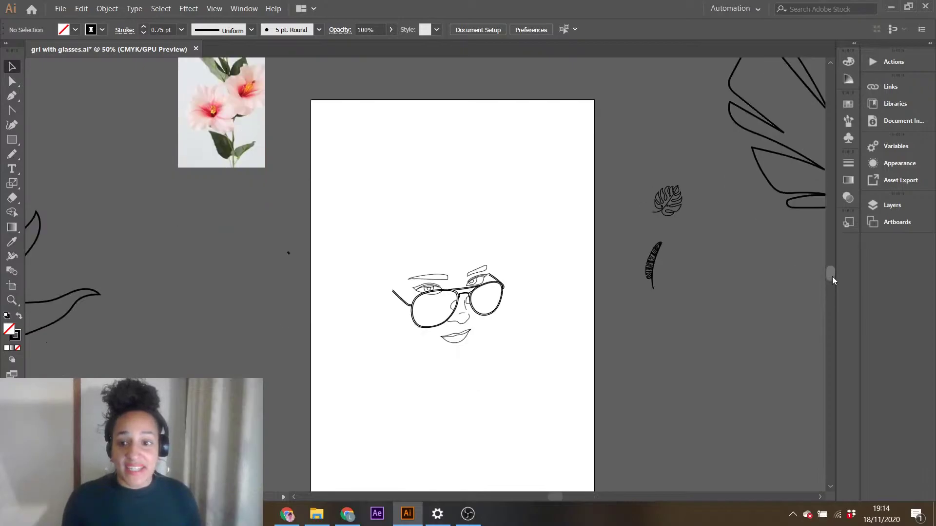
left_click(675, 204)
left_click_drag(671, 200, 705, 241)
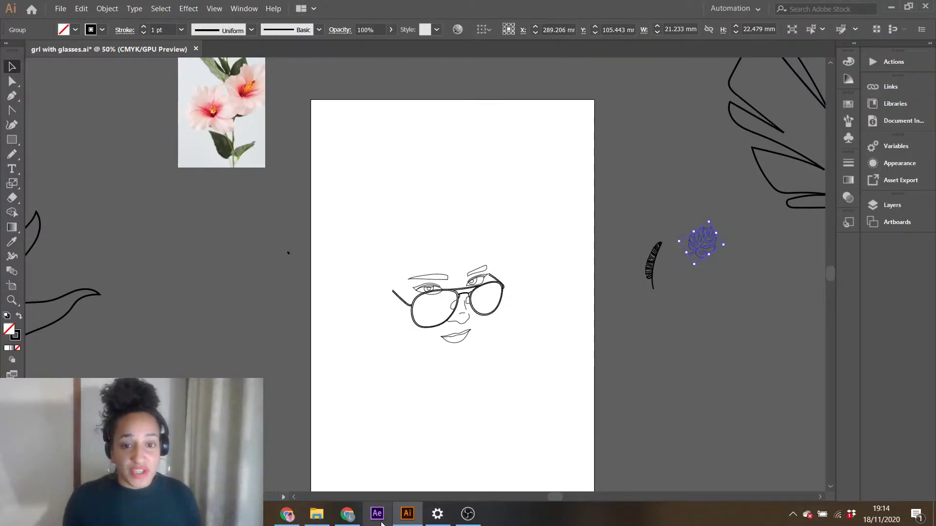
left_click(721, 403)
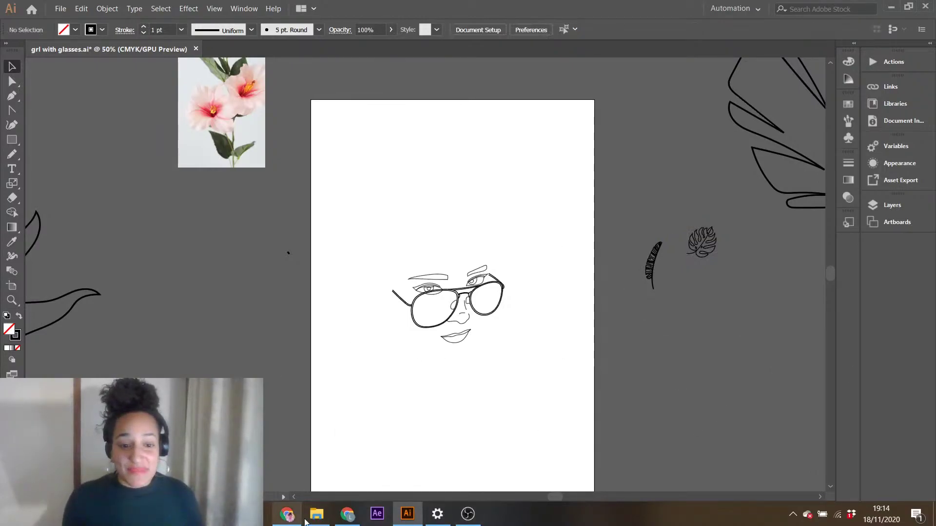
- Check the live stream's viewers and chat in YouTube Studio and return to the Illustrator drawing
mouse_move(292, 517)
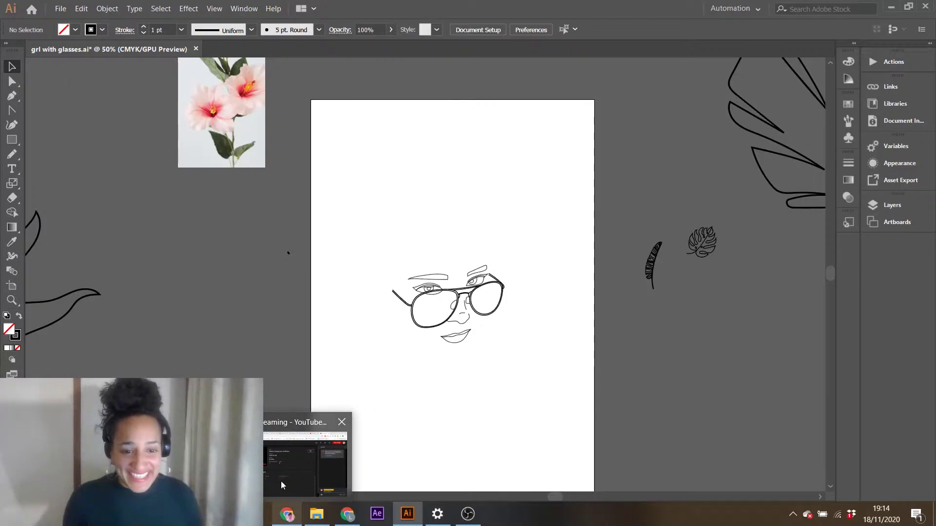
left_click(285, 519)
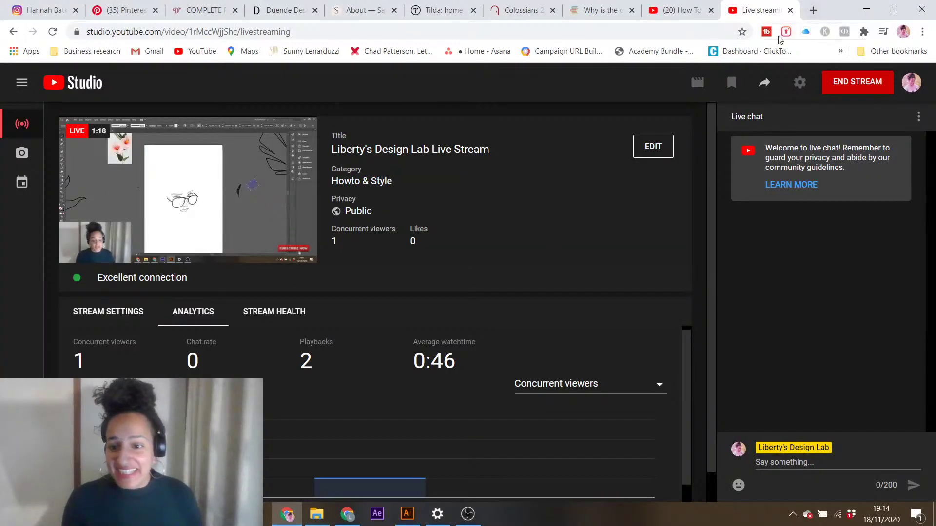
left_click(866, 9)
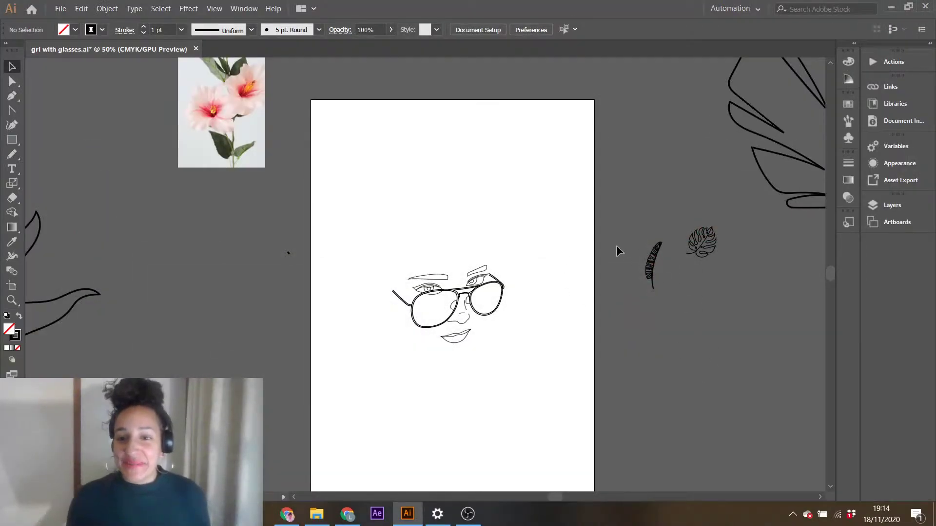
- Move the small narrow leaf away from the artboard to a spot beneath the small monstera leaf
left_click(653, 260)
left_click_drag(653, 260, 709, 314)
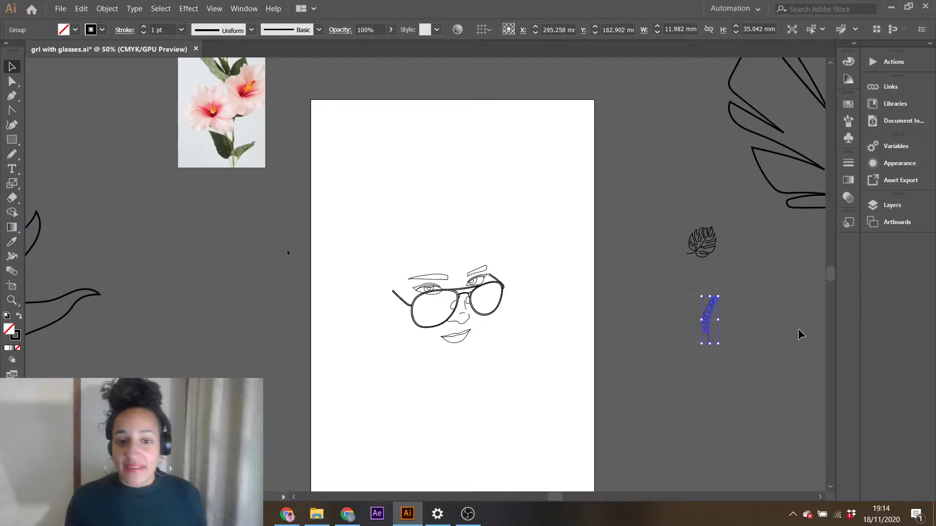
left_click(737, 289)
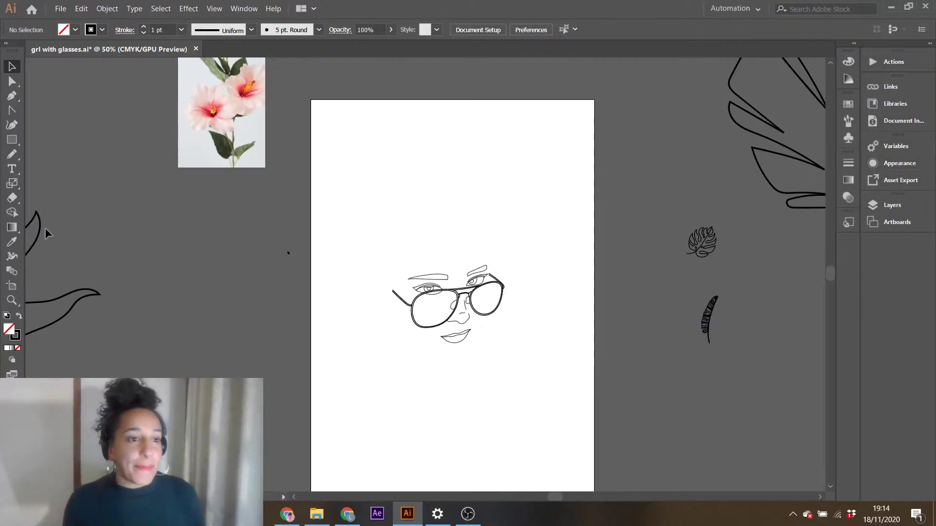
- Activate the Ellipse tool and add a new layer placed beneath all the other layers
left_click_drag(12, 140, 40, 155)
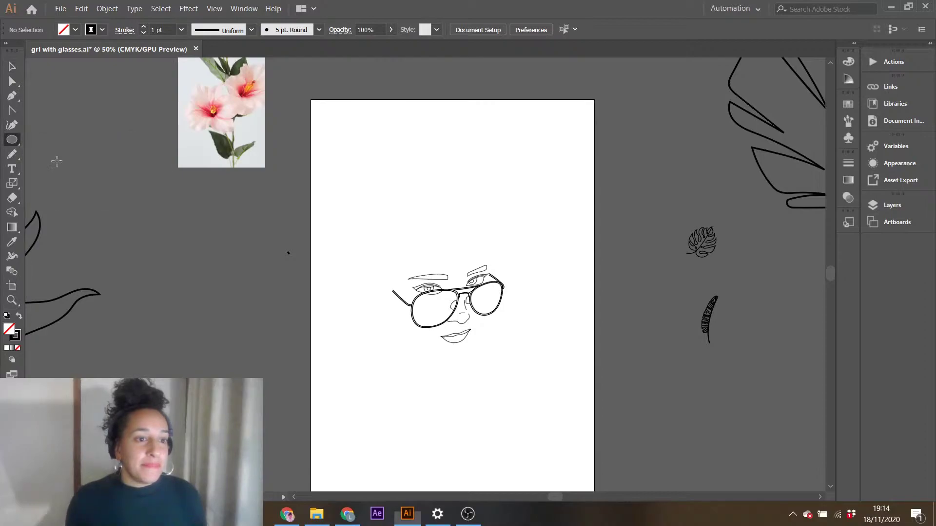
left_click(872, 207)
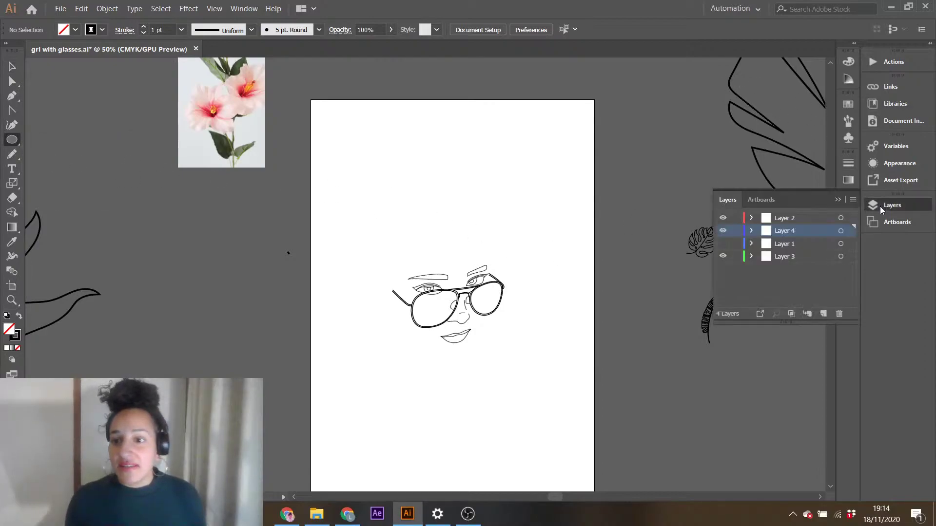
left_click(809, 257)
left_click(824, 314)
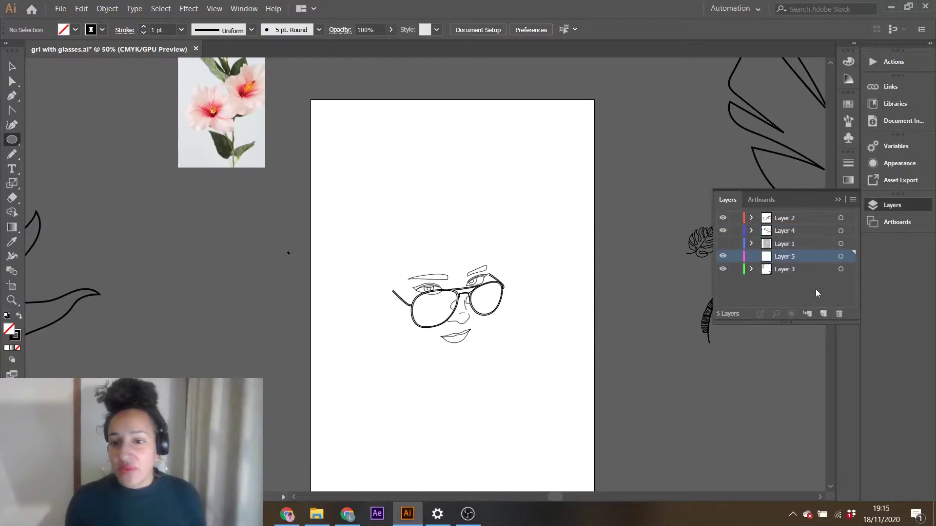
left_click_drag(789, 258, 791, 283)
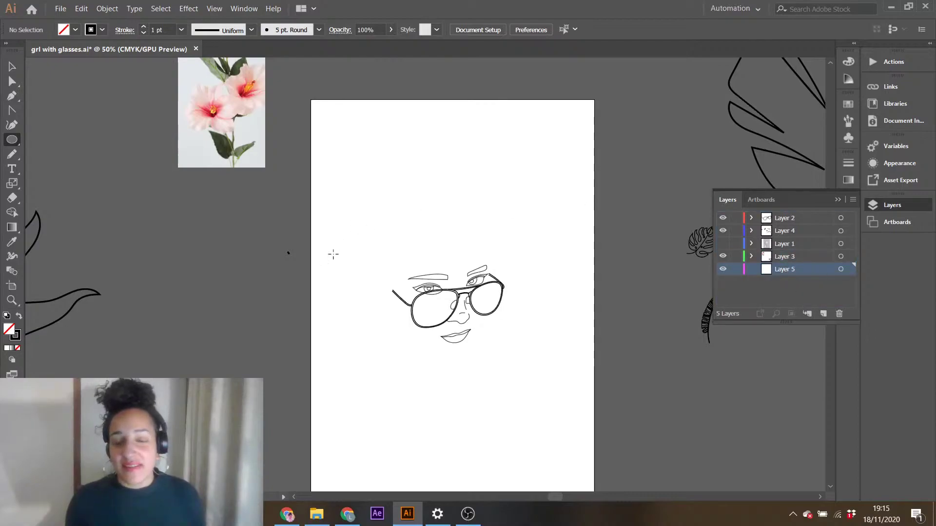
- Draw an unfilled circle about 115 mm across around the face, centre it on the face and lock its layer
left_click_drag(367, 217, 484, 372)
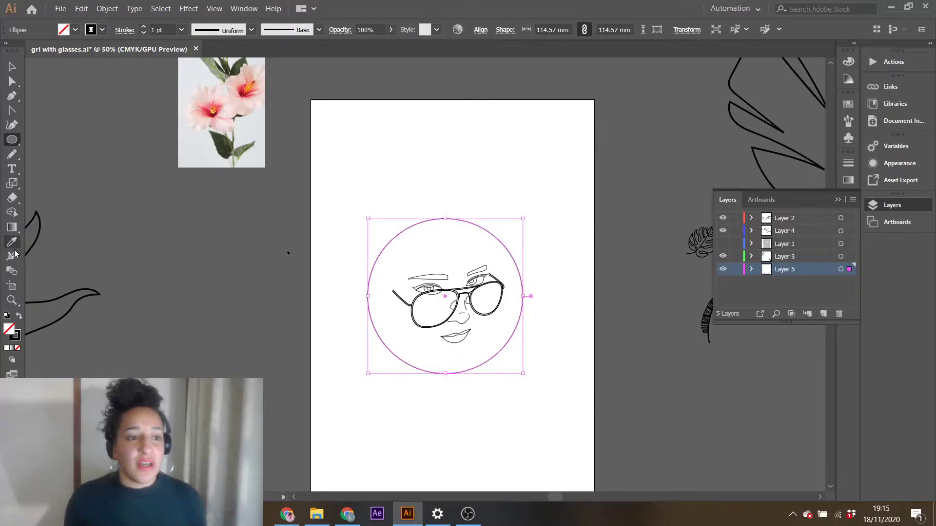
left_click(12, 66)
left_click_drag(445, 301, 450, 300)
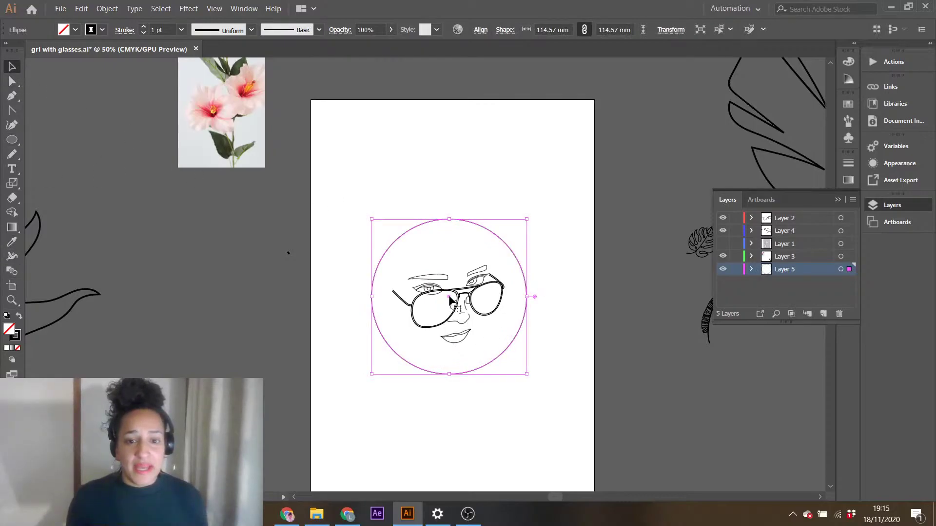
left_click(735, 269)
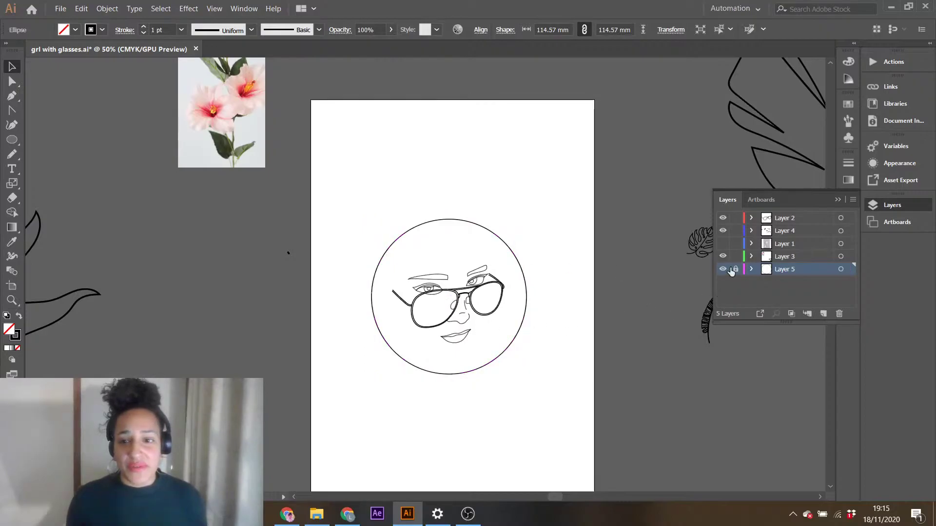
- Group all the face and glasses outlines and enlarge the group to about 94 by 65 mm inside the circle
left_click_drag(376, 222, 504, 380)
key("ctrl+g")
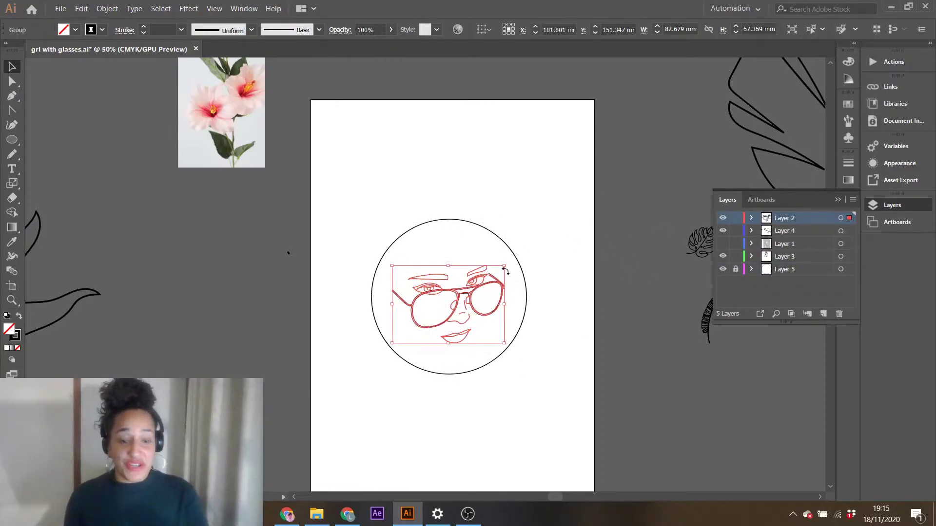
mouse_move(504, 265)
left_mouse_down()
mouse_move(521, 244)
mouse_move(520, 254)
left_mouse_up()
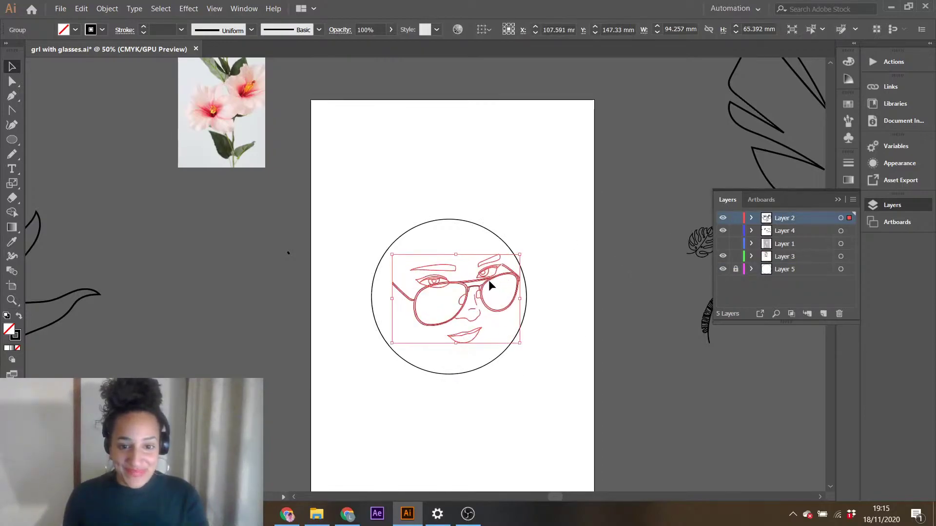
- Move the face and glasses group slightly left and down to sit centrally inside the circle
left_click_drag(482, 295, 472, 297)
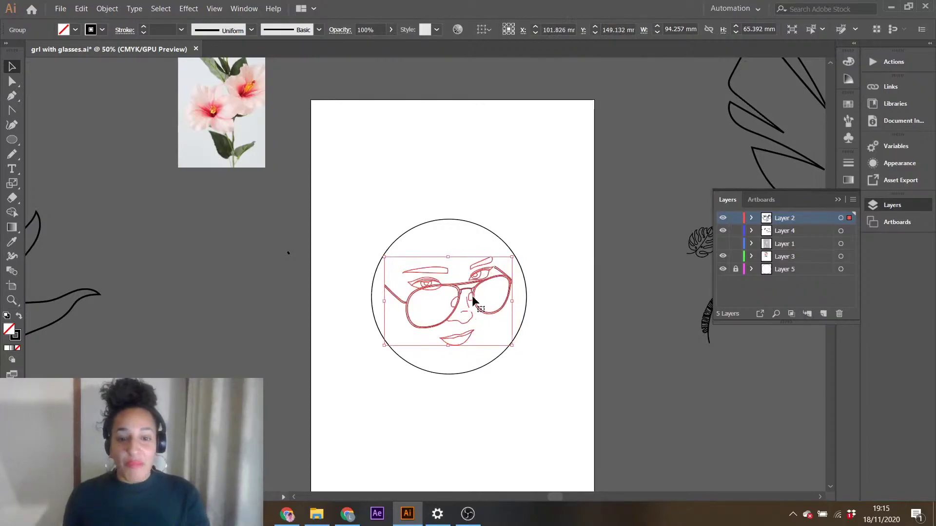
left_click(565, 246)
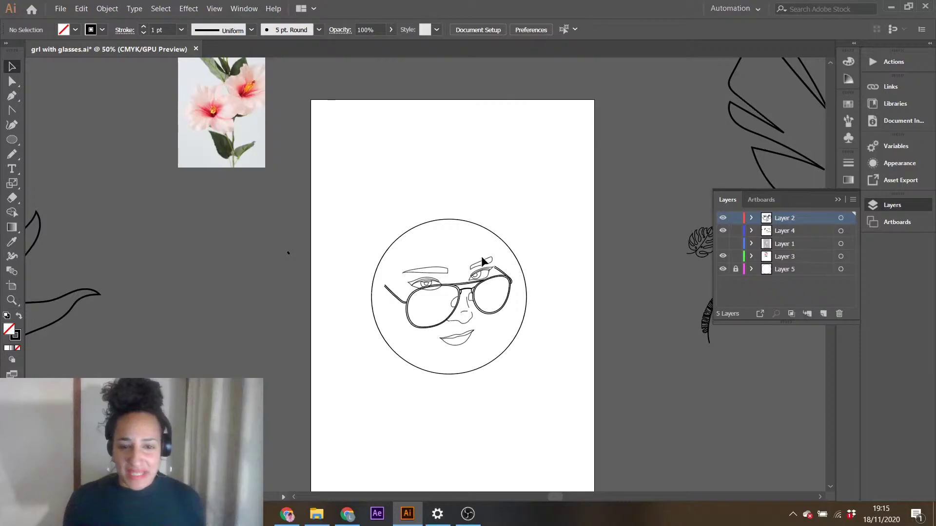
left_click(430, 270)
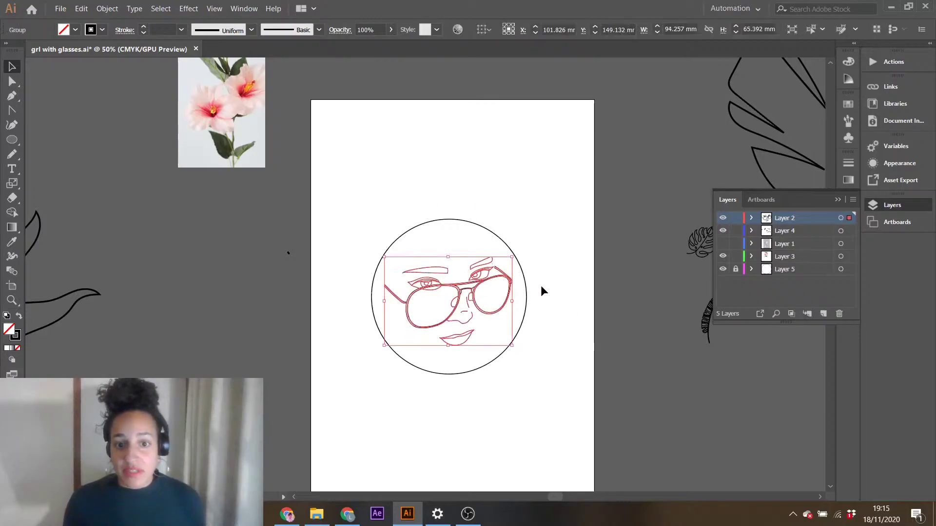
left_click(524, 234)
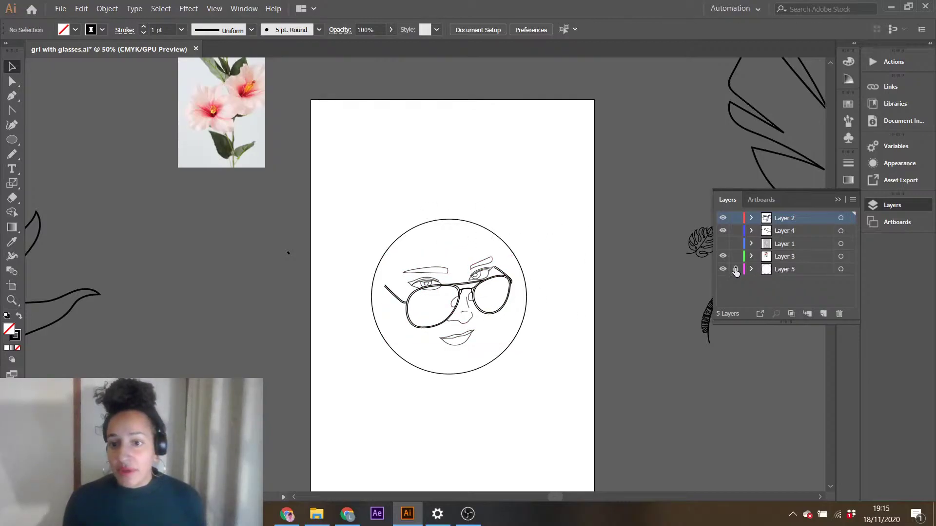
- Unlock the circle's layer and switch the workspace to Essentials Classic
left_click_drag(422, 197, 480, 347)
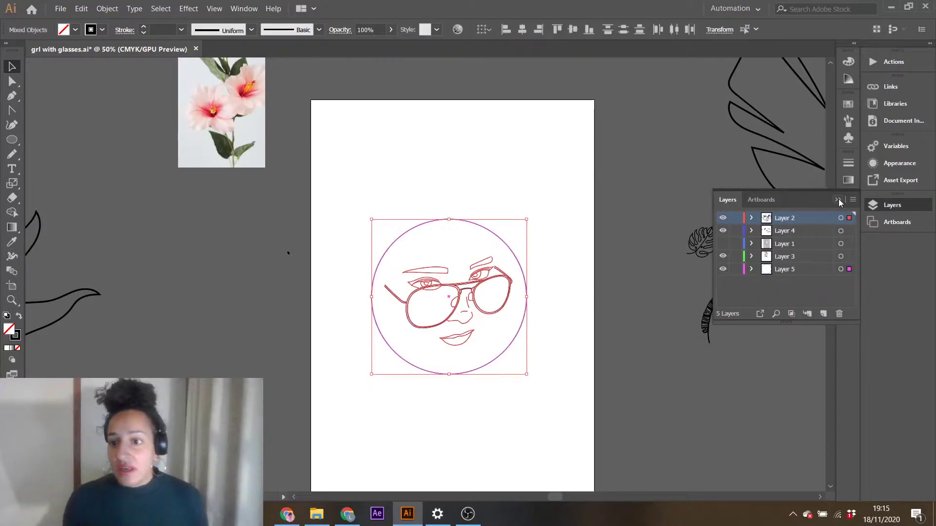
left_click(838, 200)
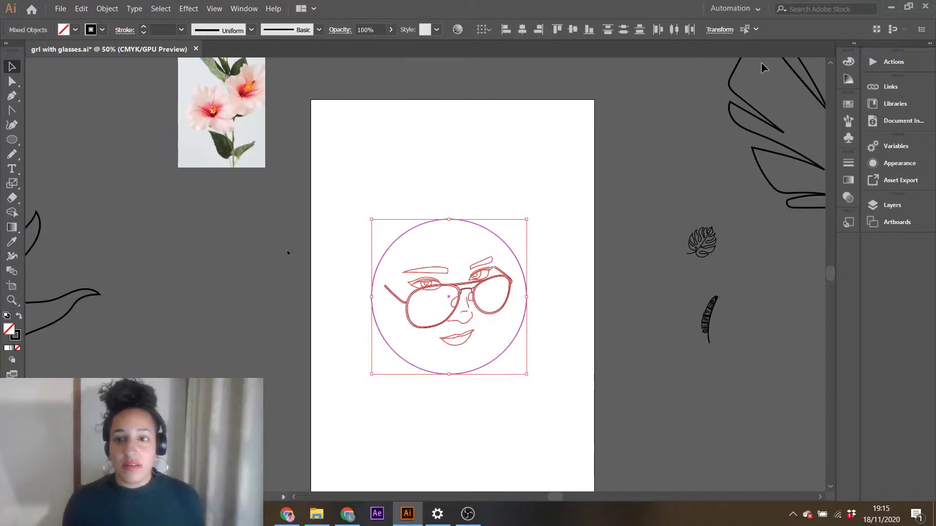
left_click(736, 10)
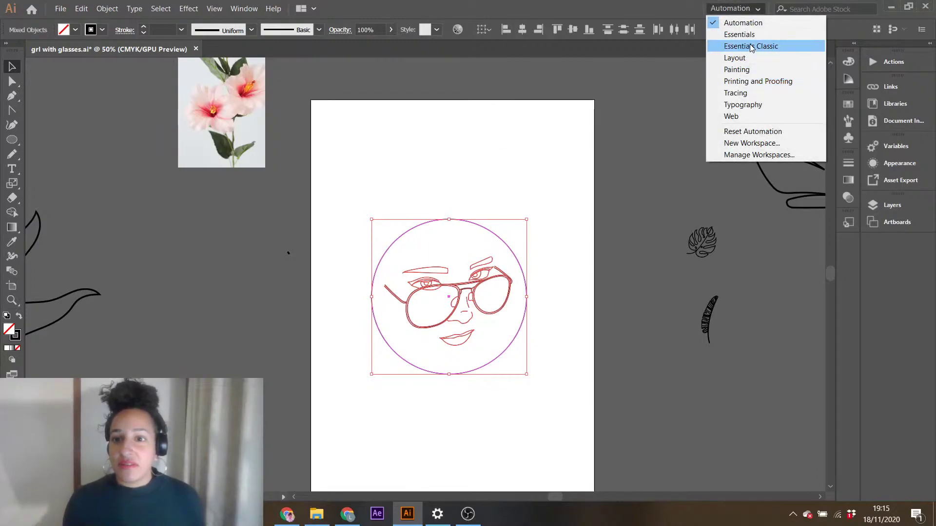
left_click(753, 46)
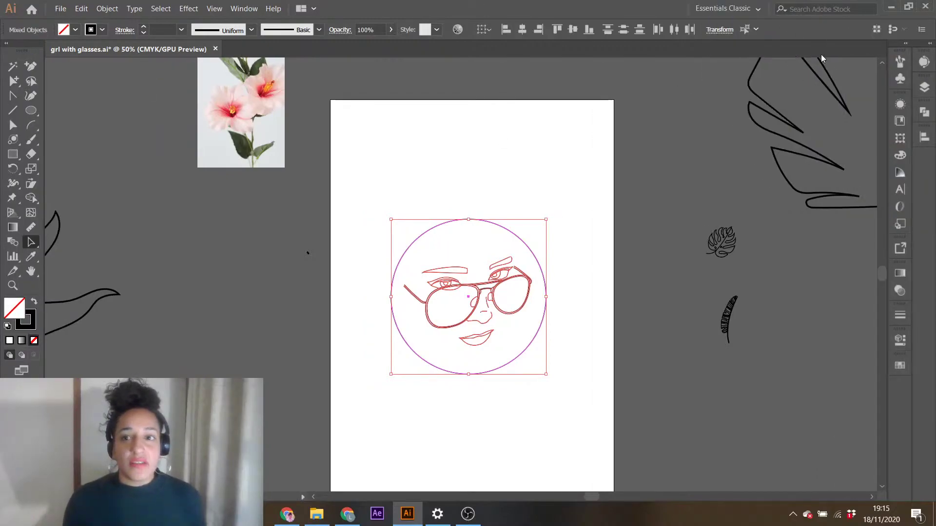
left_click(709, 8)
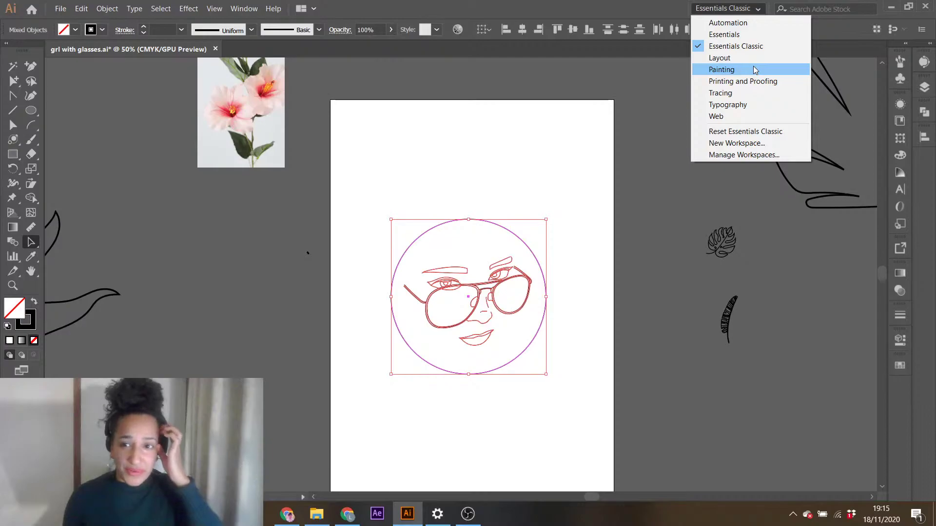
left_click(674, 108)
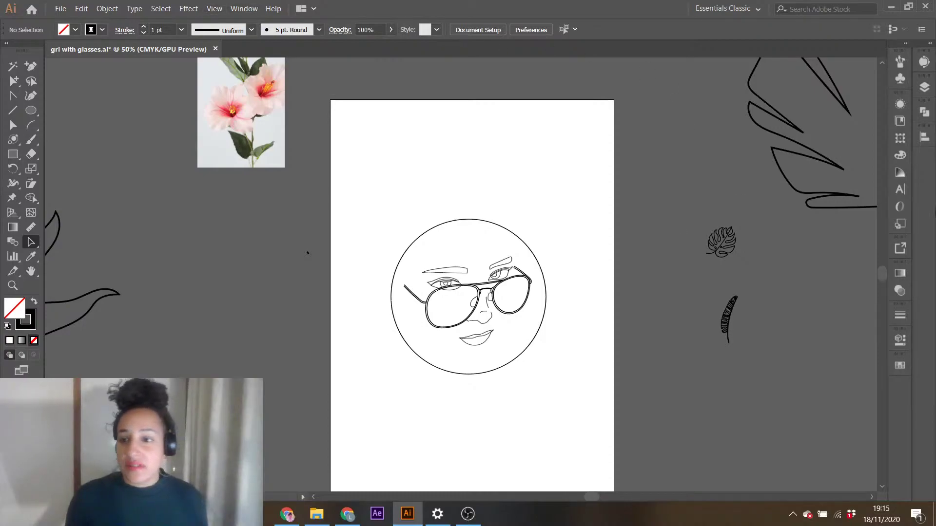
- Align the face group and the circle to each other's horizontal and vertical centres
left_click(924, 137)
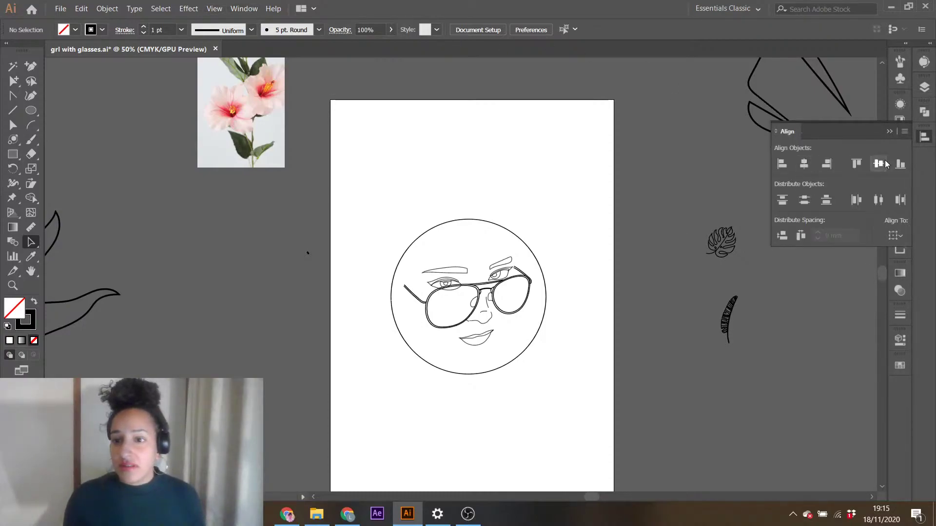
left_click_drag(464, 178, 497, 263)
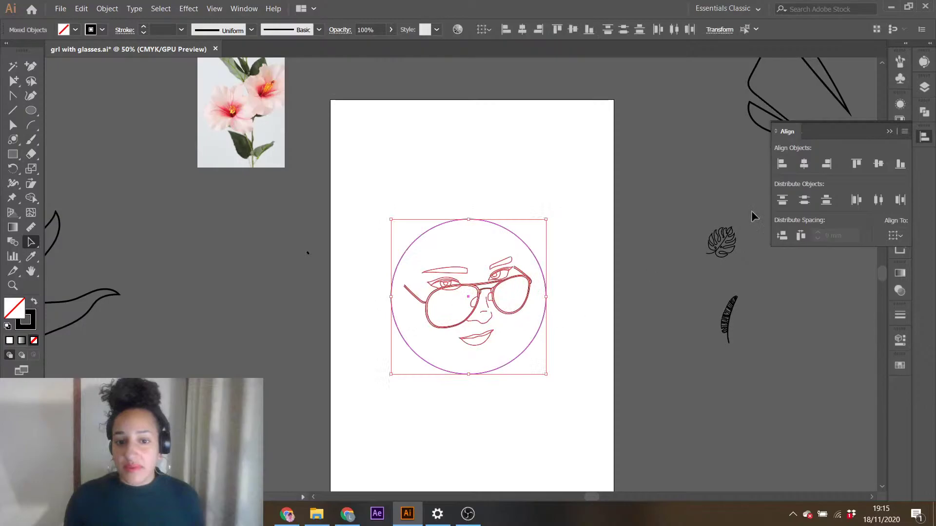
left_click(805, 164)
left_click(878, 165)
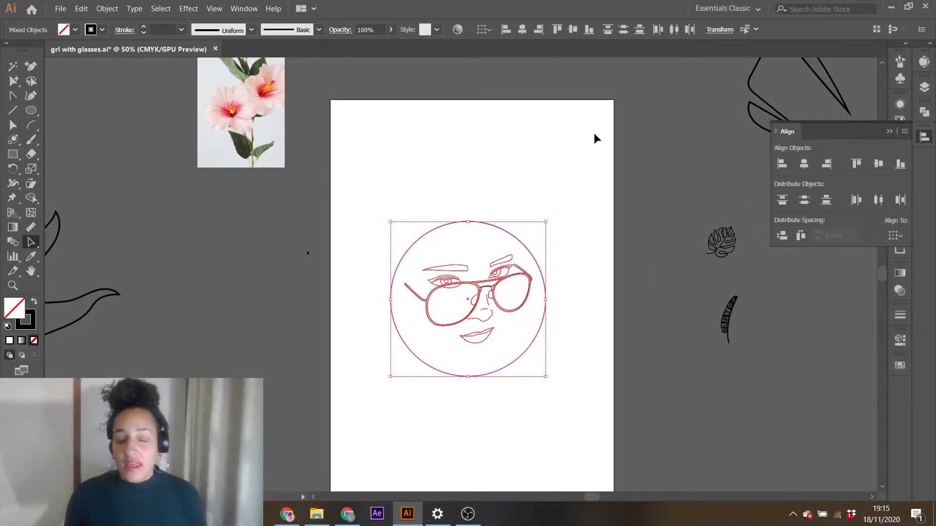
left_click(420, 172)
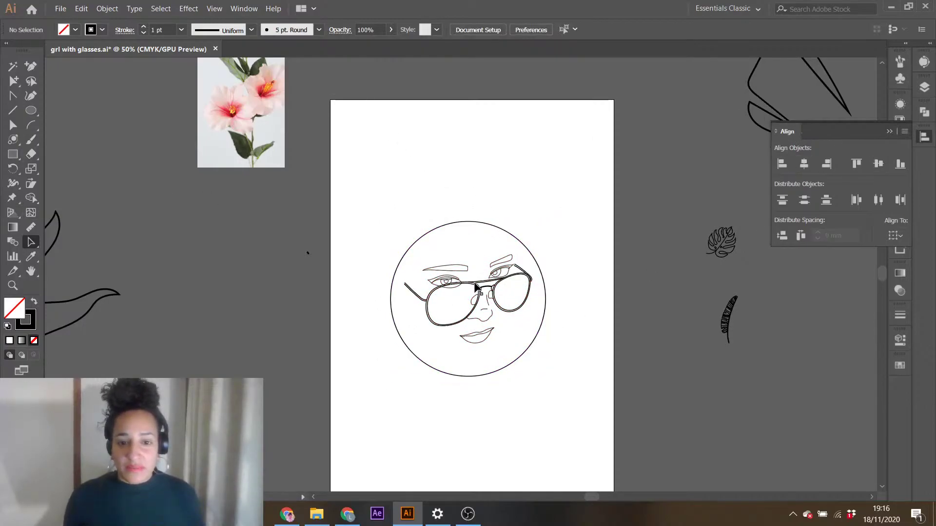
- Nudge the face group slightly downward inside the circle
left_click(475, 285)
key("Down")
key("Down")
key("Down")
key("Down")
key("Down")
key("Down")
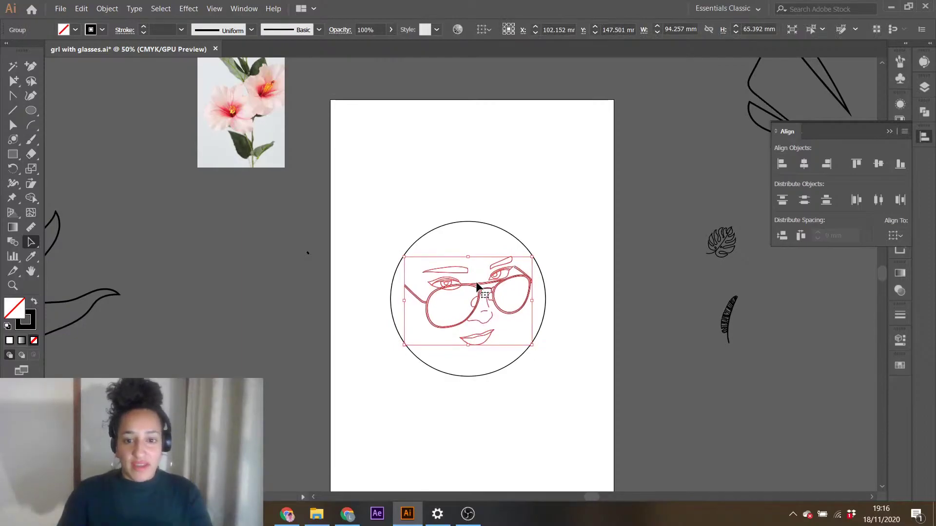
left_click(550, 222)
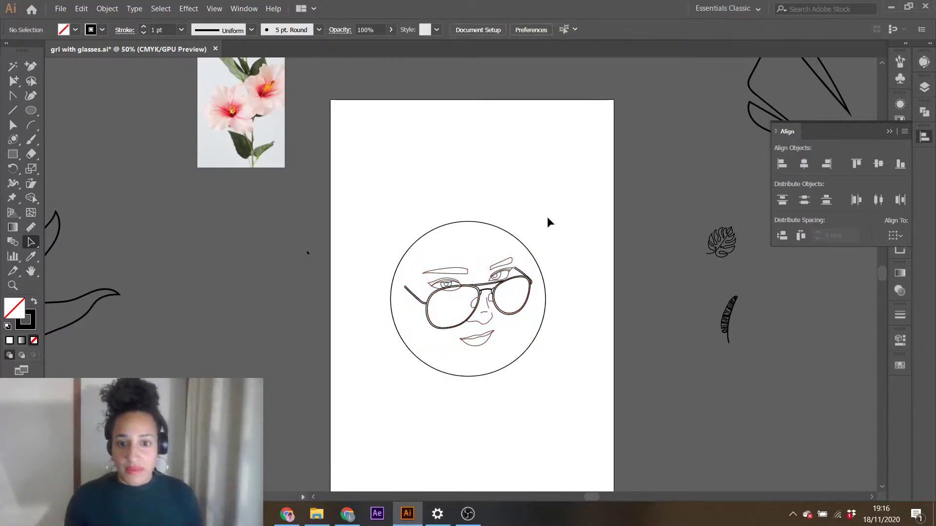
- Move the circle and face together to the middle of the artboard, slightly above its centre
left_click(890, 132)
left_click_drag(354, 225, 486, 411)
left_click_drag(466, 297, 457, 270)
left_click(563, 175)
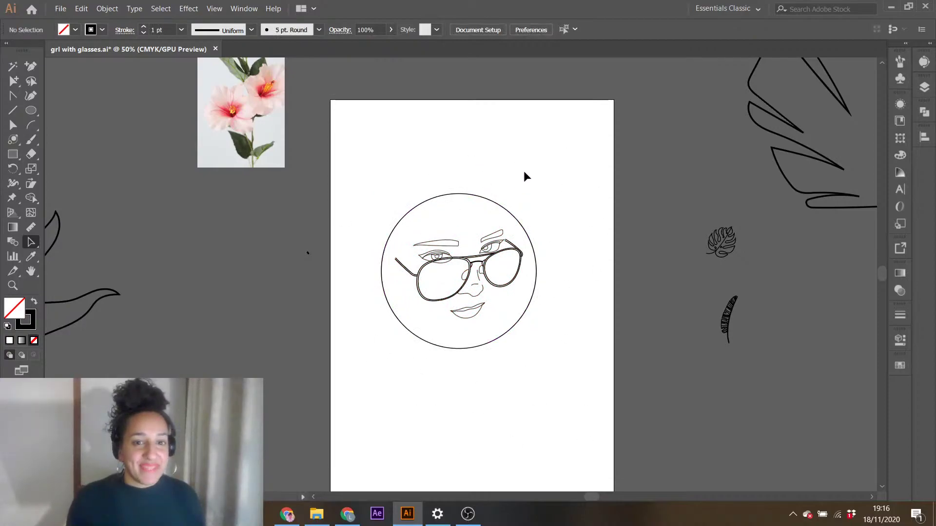
left_click_drag(403, 170, 541, 317)
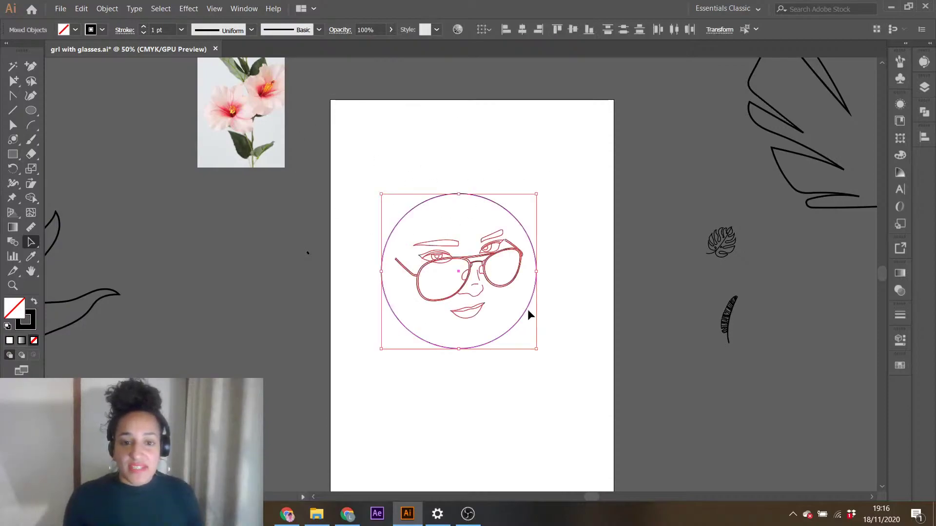
left_click_drag(470, 268, 482, 286)
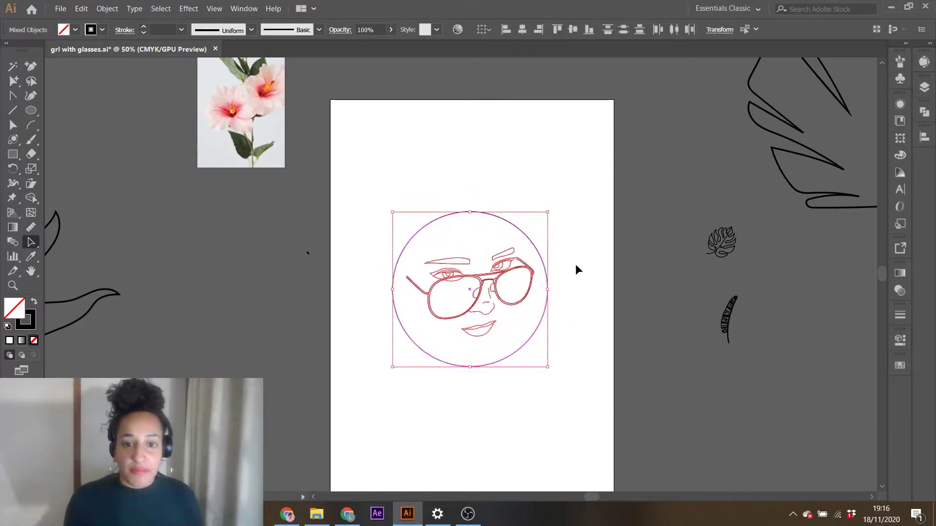
left_click(579, 270)
- Add a layer beneath all the others and draw a rectangle about 195 by 259 mm over most of the artboard
left_click(925, 88)
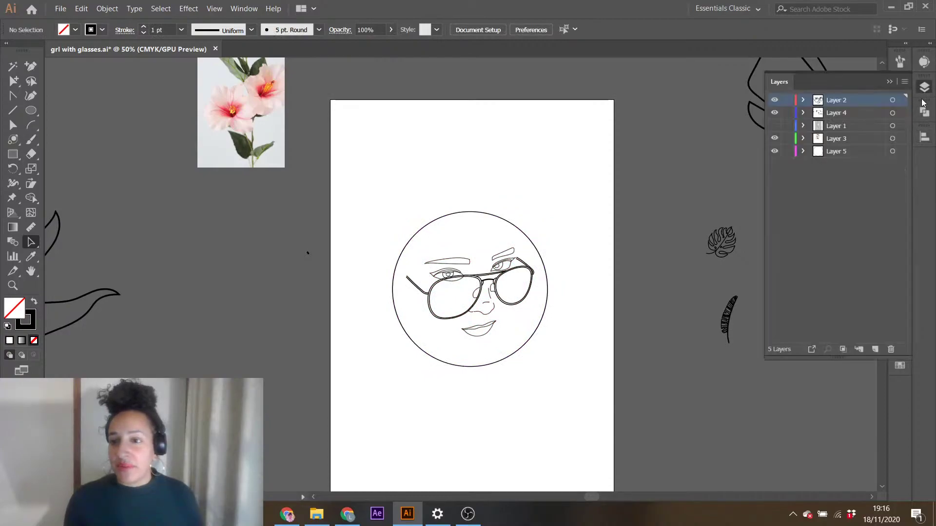
left_click(846, 151)
left_click(875, 349)
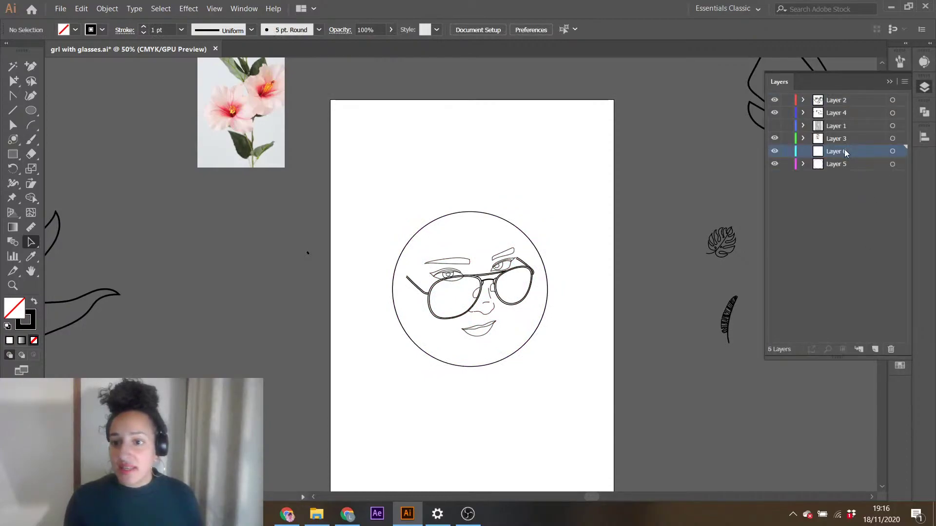
key("m")
left_click_drag(341, 127, 604, 477)
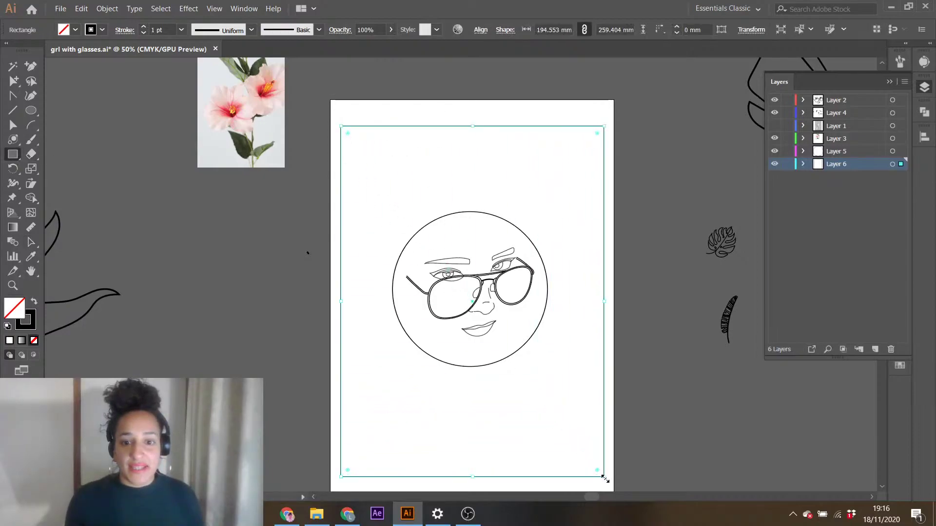
- Give the background rectangle a black fill with no stroke
left_click(34, 302)
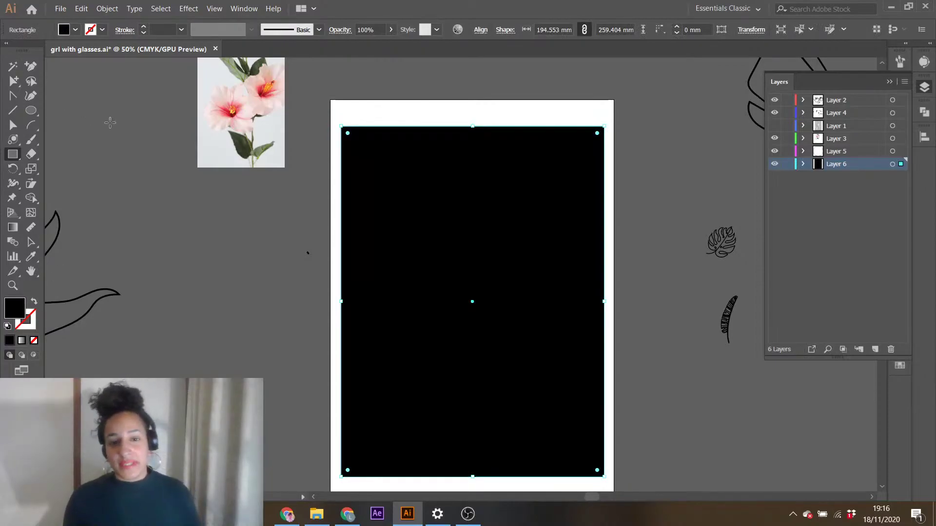
left_click(890, 82)
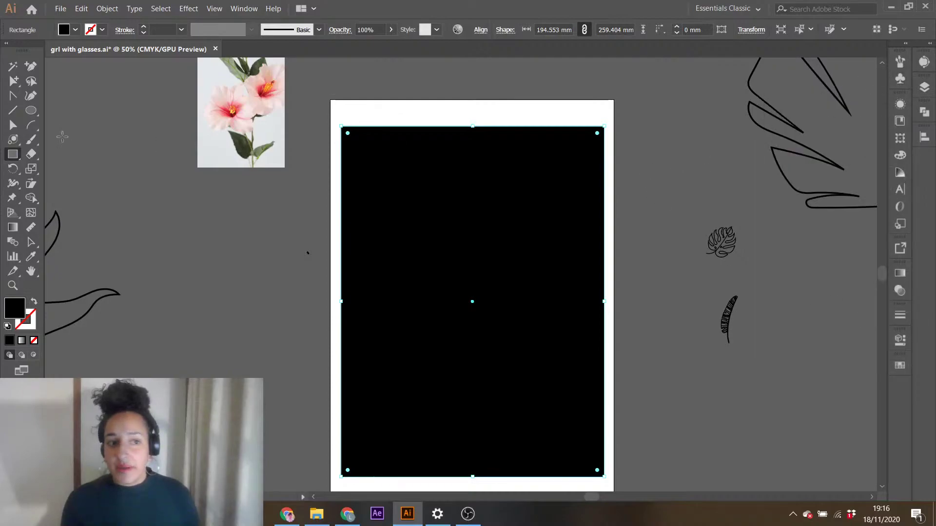
left_click(33, 242)
left_click(641, 156)
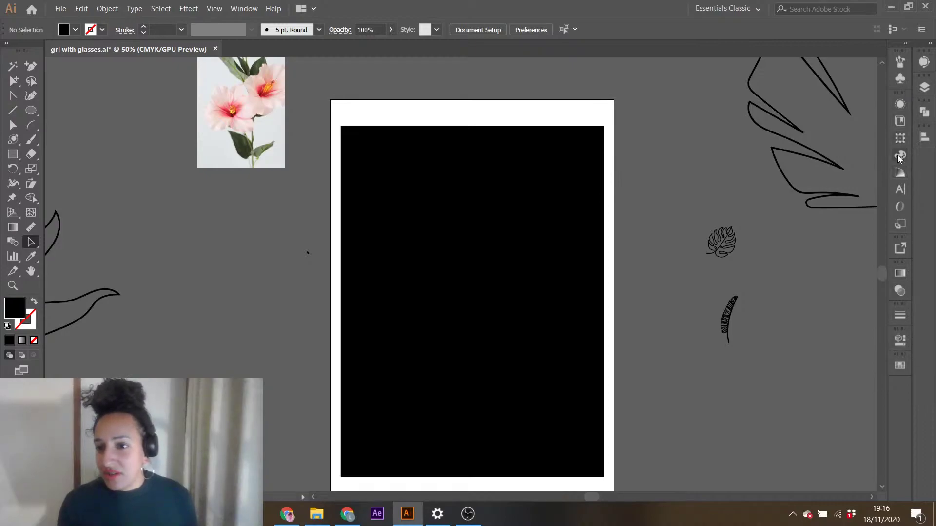
- Lock the layer holding the black background rectangle
left_click(924, 117)
left_click(924, 118)
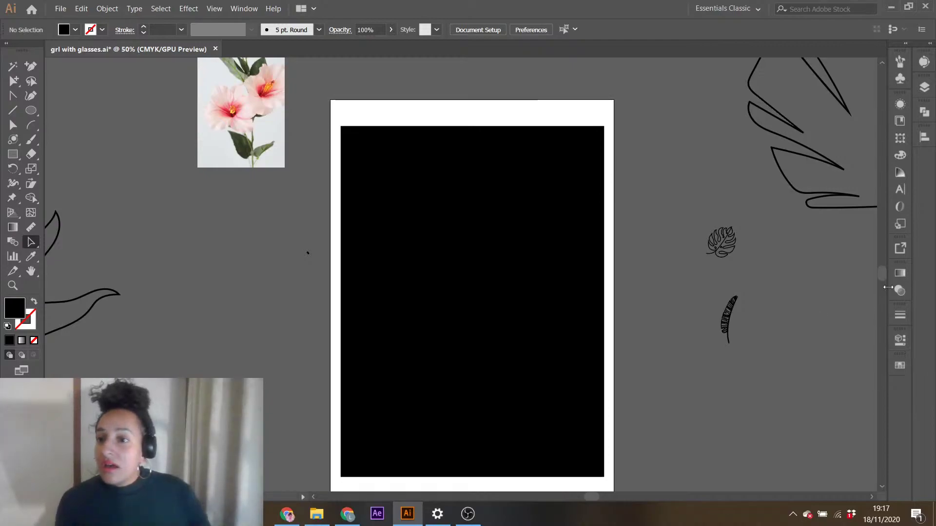
left_click(925, 89)
left_click(786, 164)
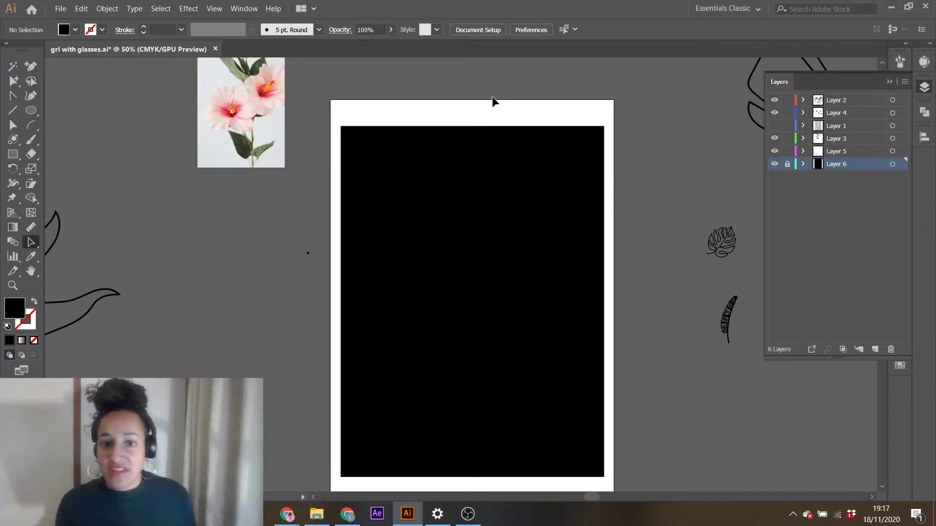
- Set the stroke of the face group and the circle to white
left_click_drag(409, 124, 621, 449)
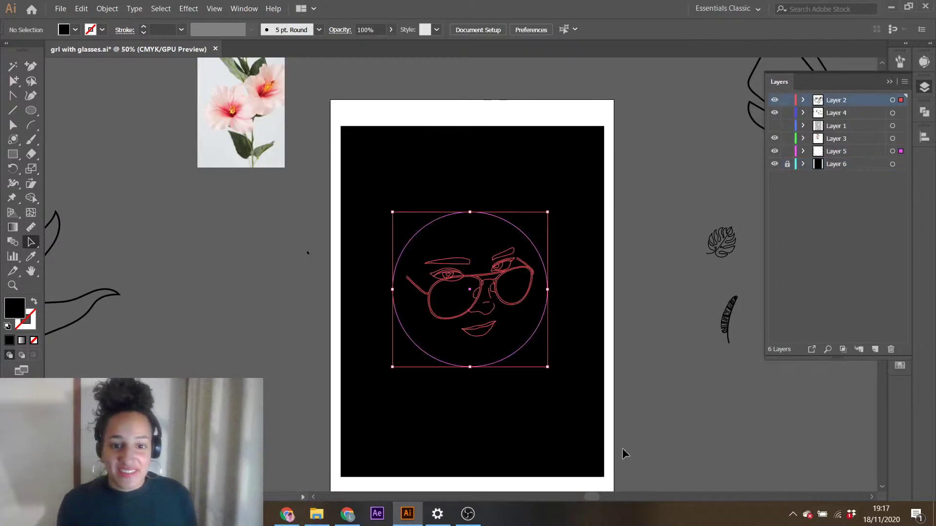
left_click(20, 323)
left_click(102, 30)
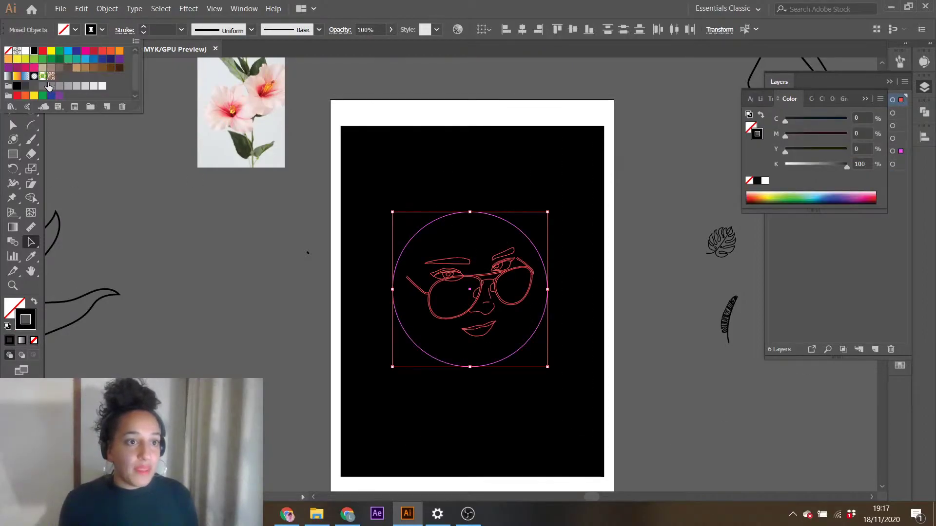
left_click(25, 50)
left_click(217, 292)
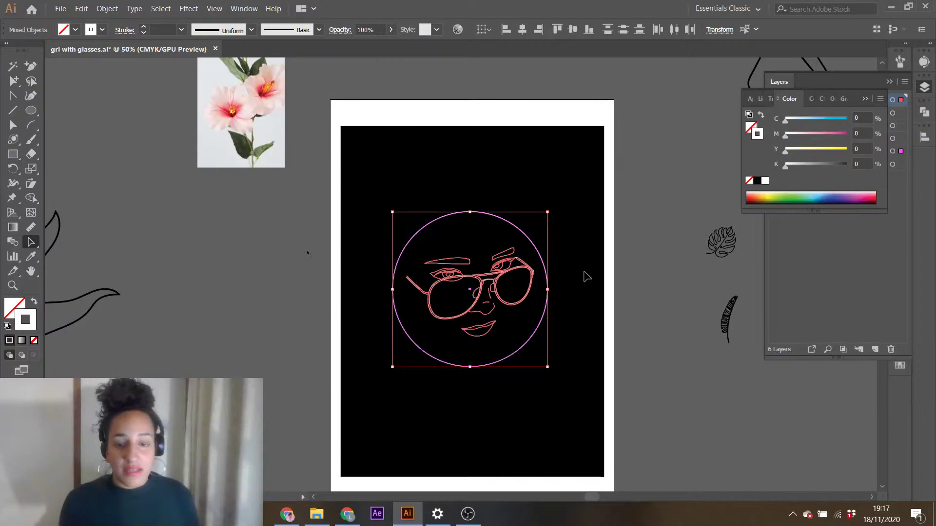
left_click(651, 290)
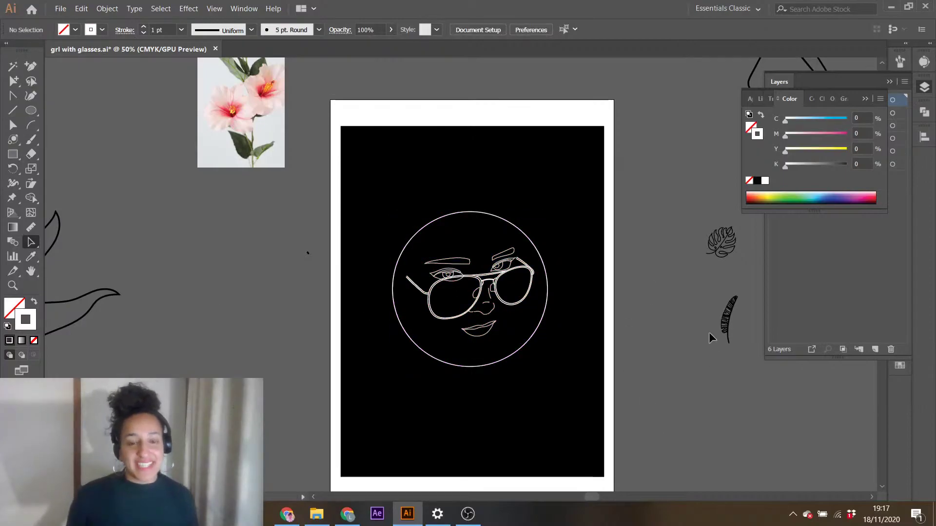
- Examine the white face and circle line art against the black background both close up and from further away
key("ctrl+plus")
key("ctrl+plus")
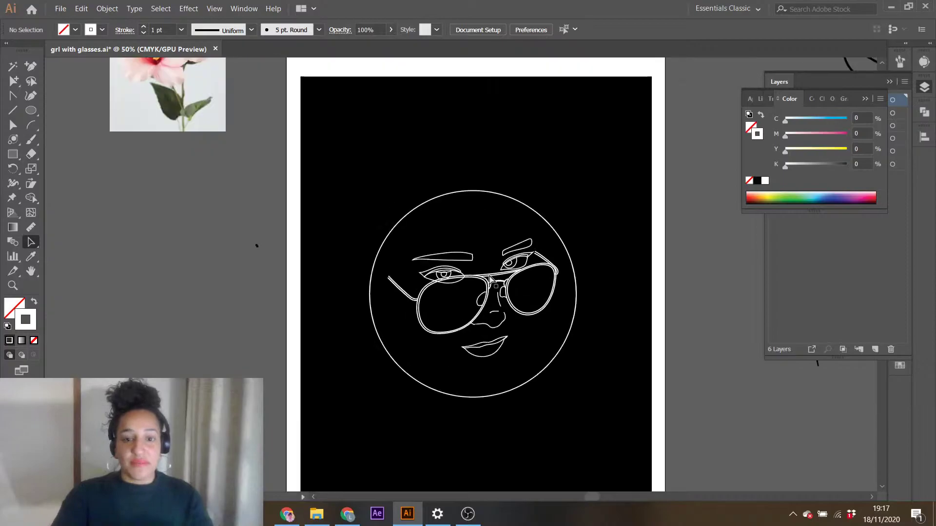
key("ctrl+minus")
key("ctrl+minus")
key("ctrl+minus")
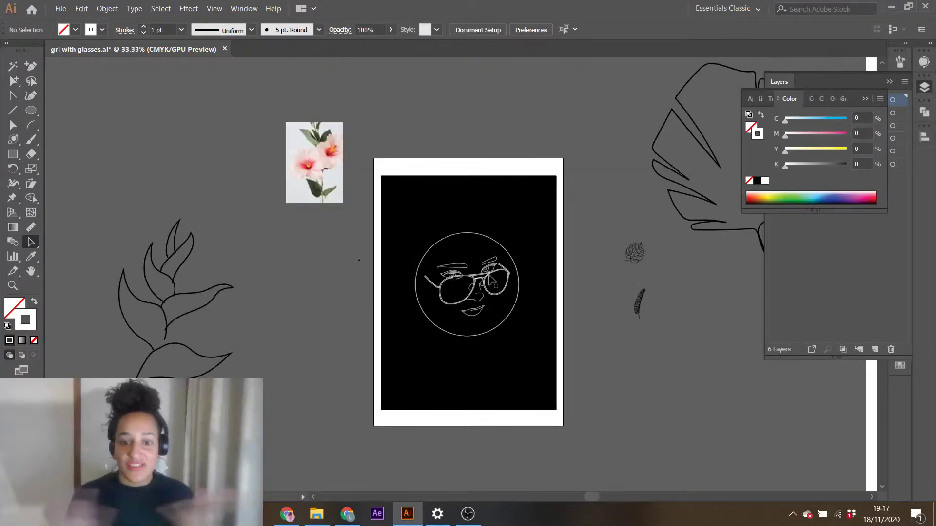
key("ctrl+plus")
key("ctrl+plus")
key("ctrl+plus")
key("ctrl+minus")
key("ctrl+minus")
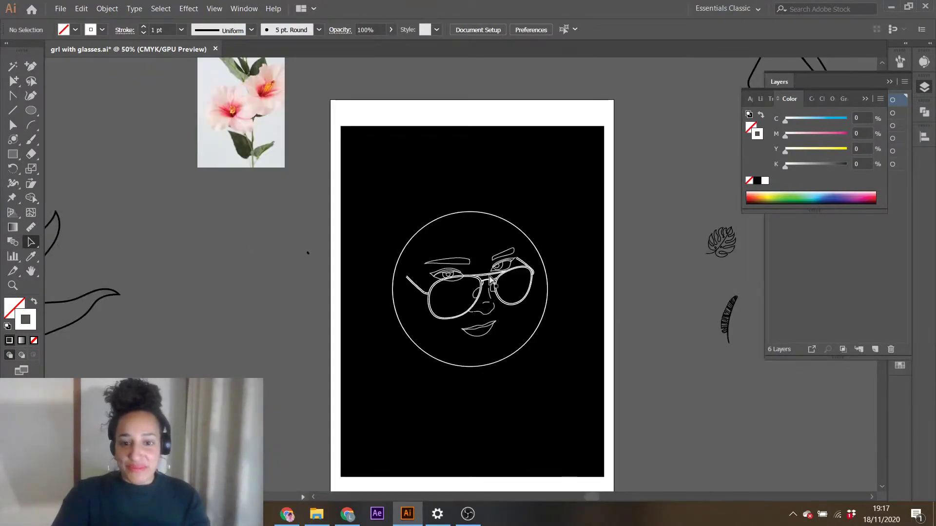
left_click(835, 281)
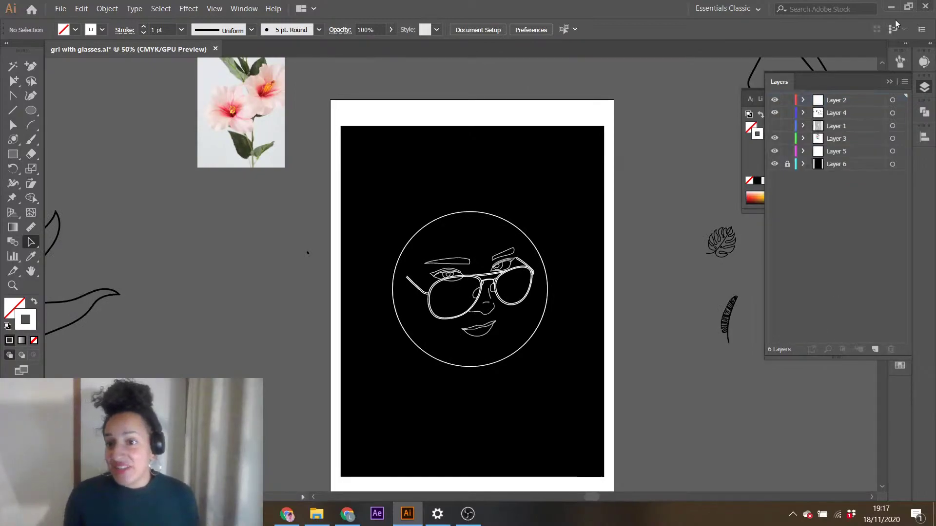
- Unlock the black background's layer and lock it again
left_click(889, 81)
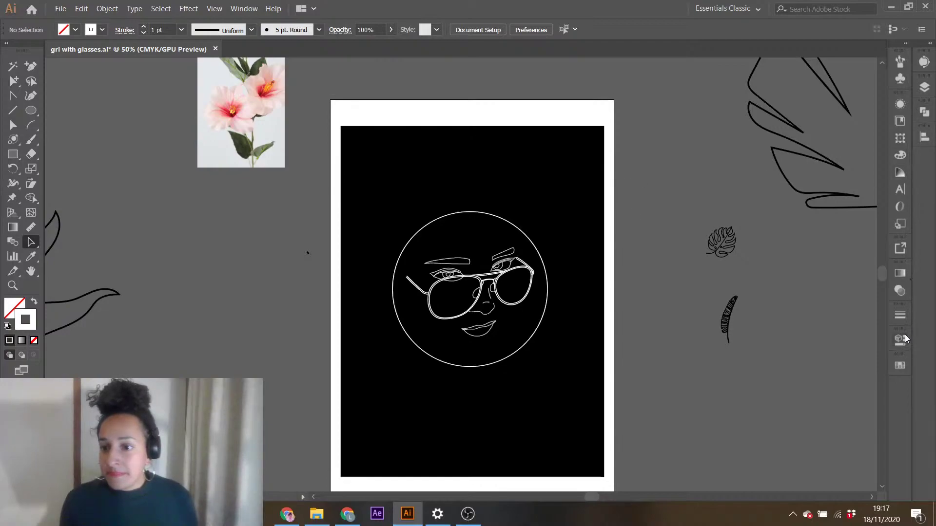
left_click(924, 89)
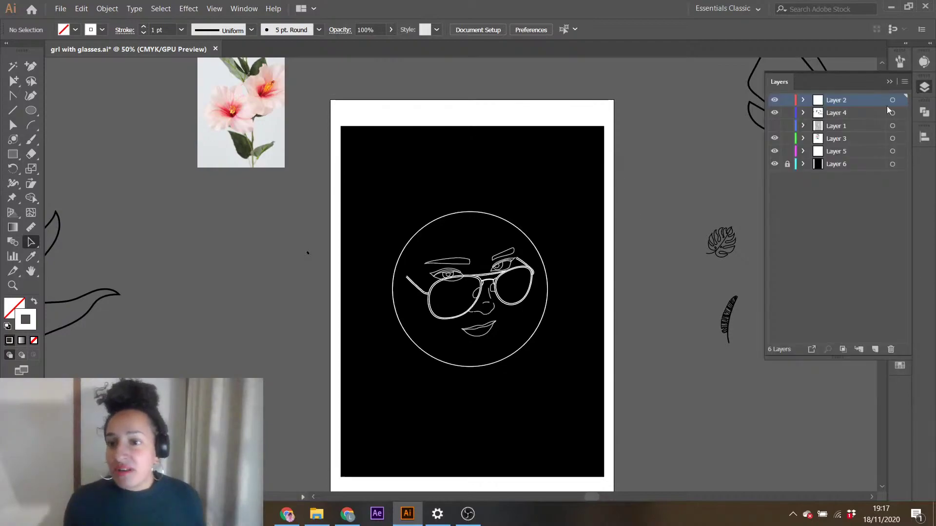
left_click(788, 165)
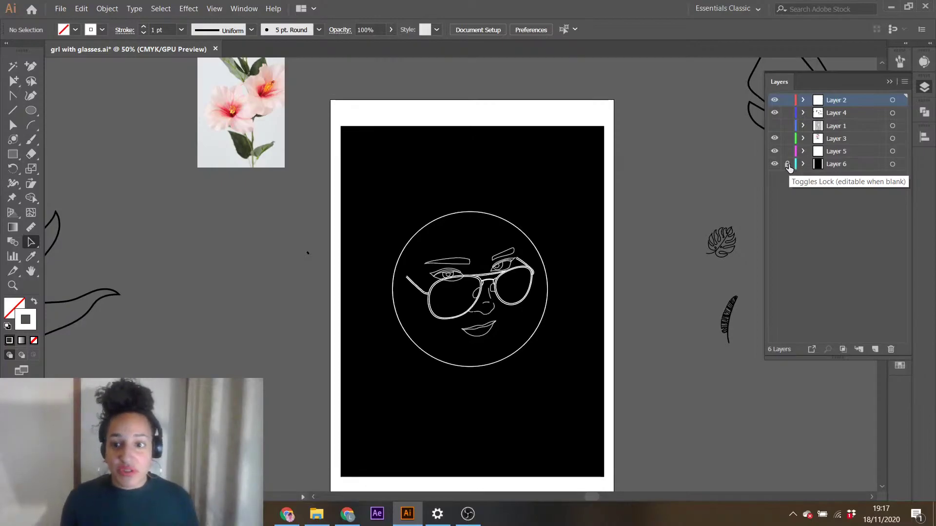
left_click(787, 165)
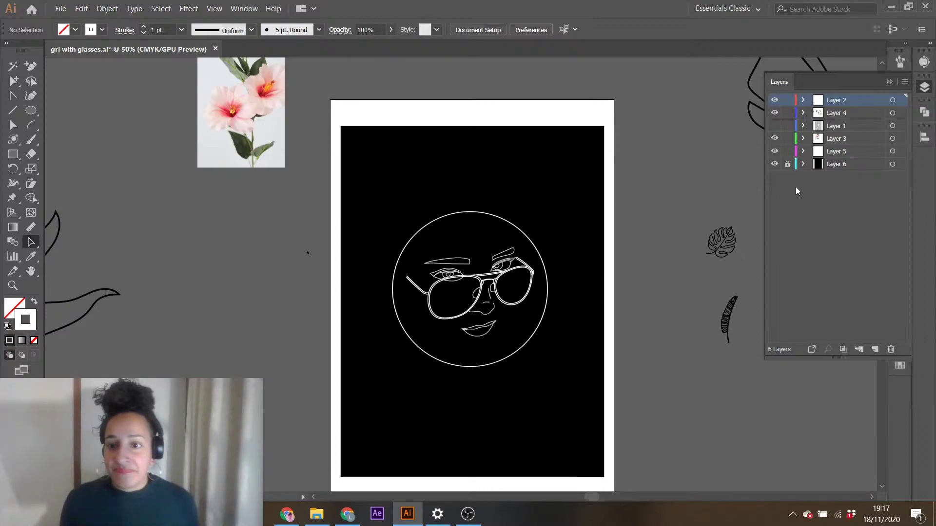
- Scale the face and circle together so that the circle is about 119 mm in diameter
left_click_drag(437, 195, 540, 323)
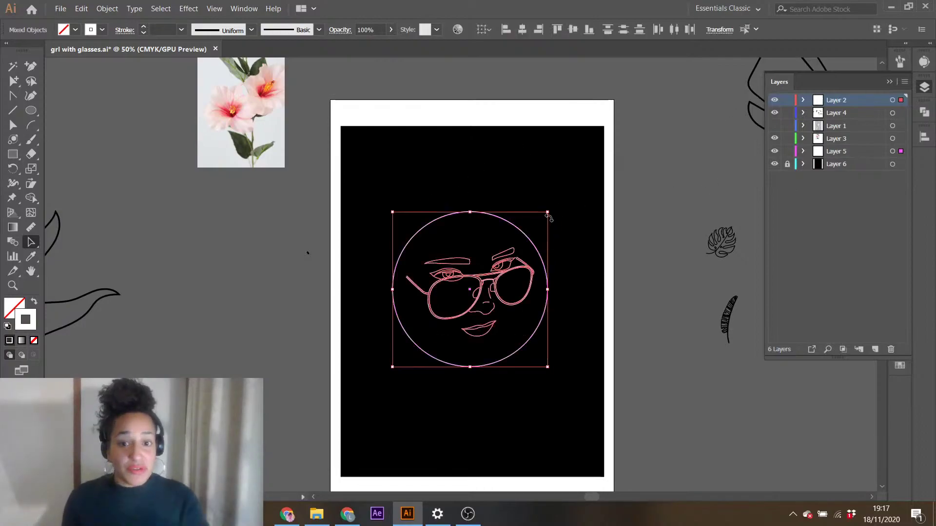
left_click_drag(549, 213, 586, 175)
left_click_drag(528, 251, 499, 273)
left_click(622, 306)
left_click_drag(430, 198, 498, 280)
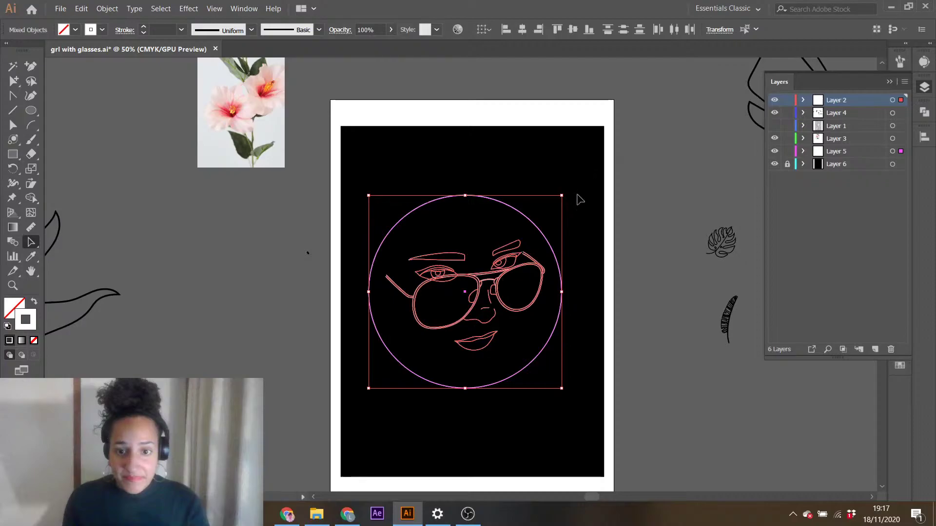
left_click_drag(563, 196, 529, 228)
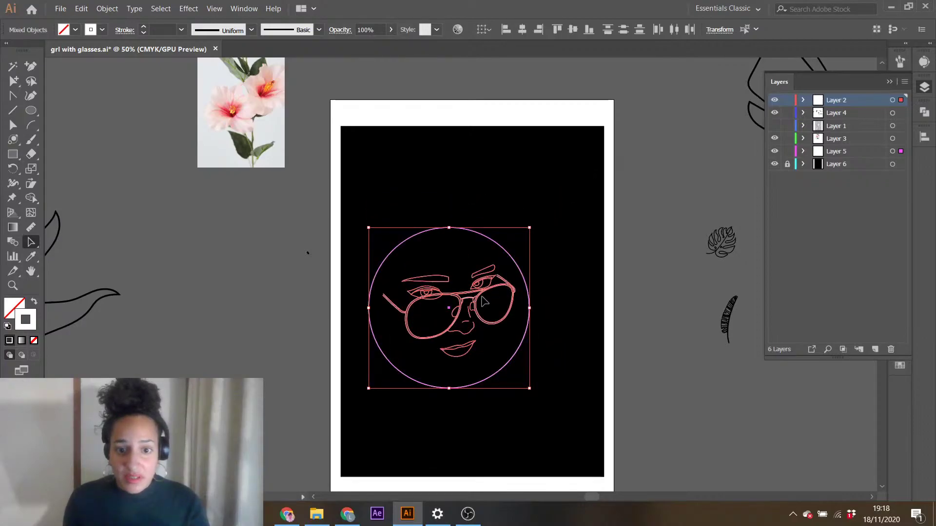
- Move the face and circle together to the middle of the black background
left_click_drag(482, 297, 496, 282)
left_click(538, 188)
left_click_drag(423, 226, 479, 291)
left_click(412, 161)
left_click_drag(428, 204, 493, 284)
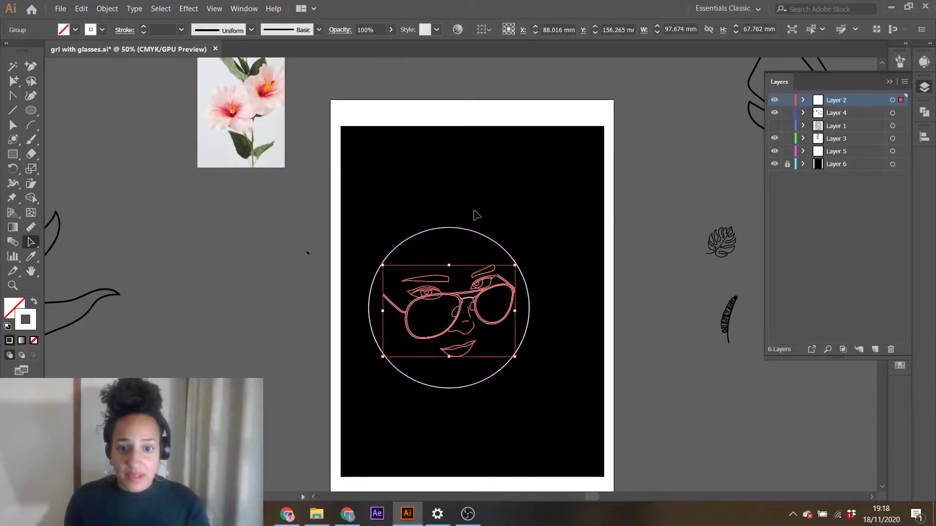
left_click_drag(407, 209, 528, 344)
key("shift+Right")
key("shift+Right")
key("shift+Right")
key("shift+Right")
key("shift+Up")
key("shift+Up")
key("shift+Up")
key("shift+Up")
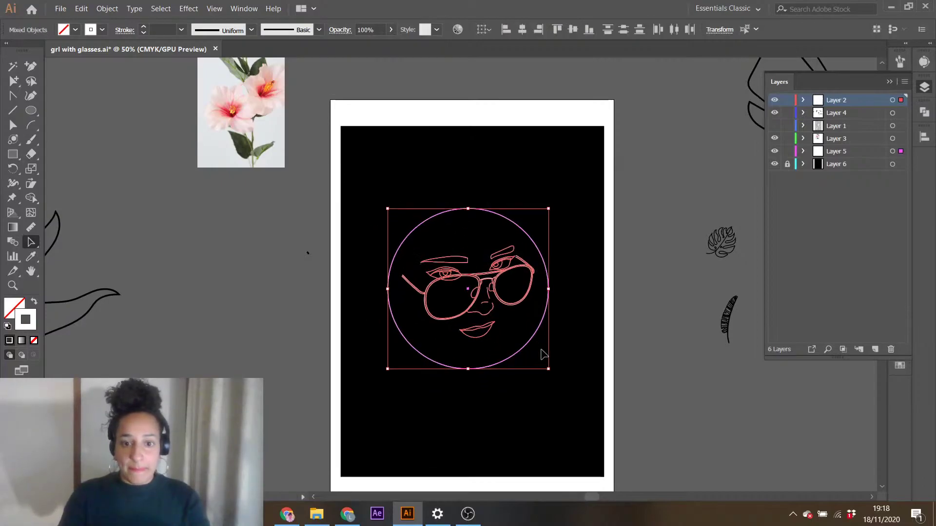
left_click(643, 416)
- Duplicate the circle, enlarge the copy to about 194 mm in diameter and place it concentrically around the face
double_click(417, 231)
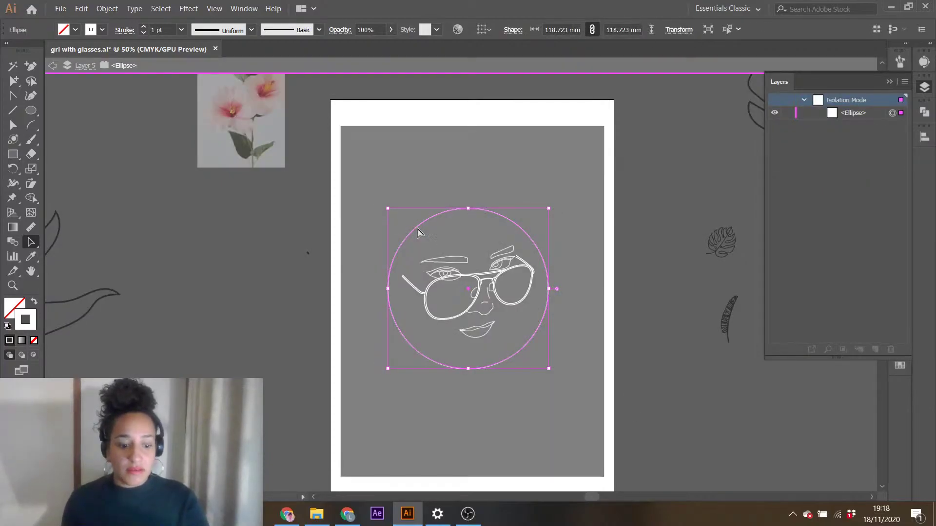
key("ctrl+c")
key("ctrl+v")
left_click_drag(542, 193, 585, 151)
left_click_drag(481, 253, 469, 285)
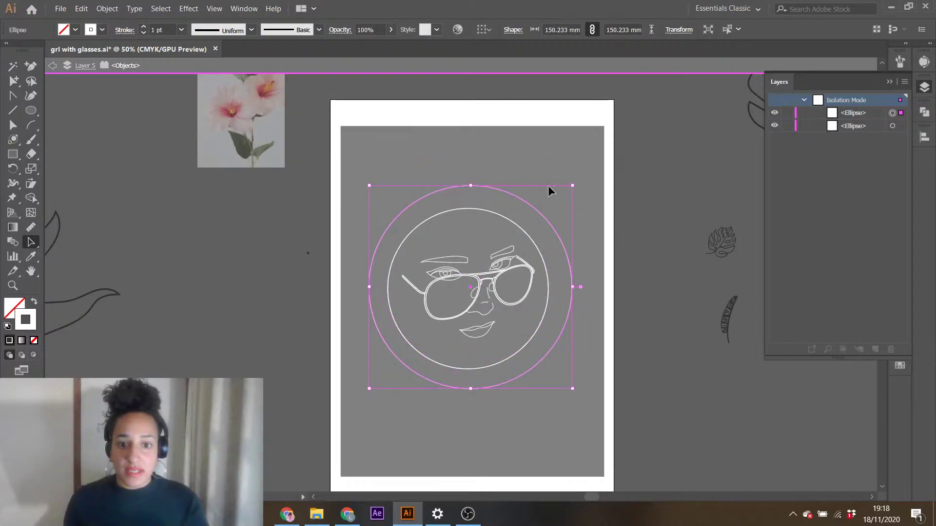
left_click_drag(574, 187, 630, 127)
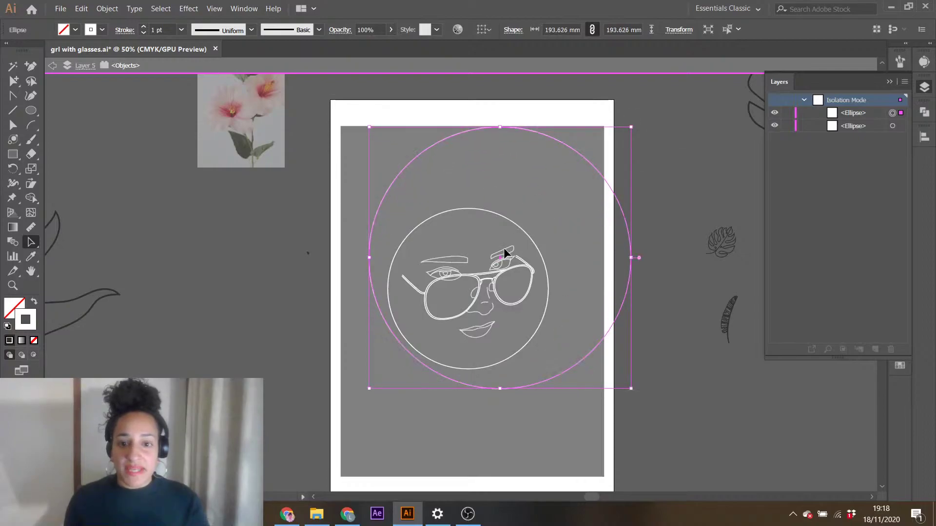
left_click_drag(498, 256, 467, 288)
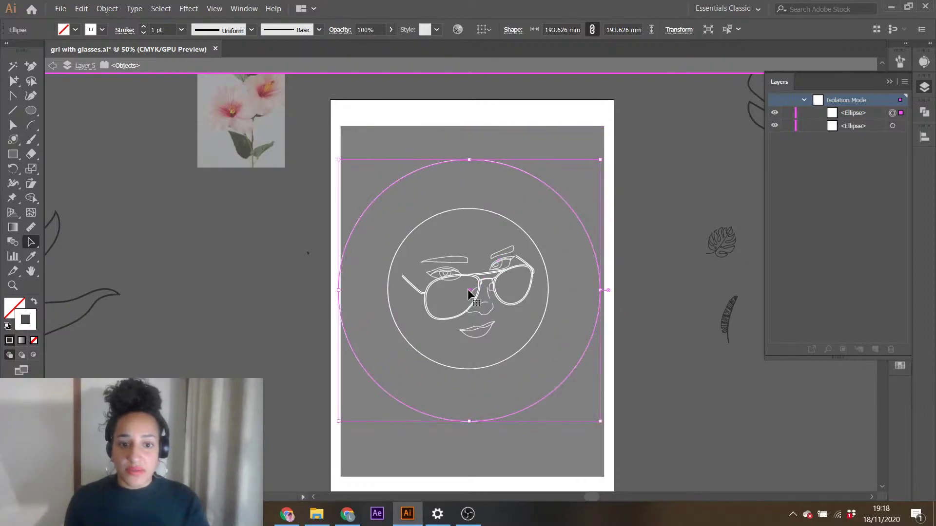
double_click(650, 247)
- Align the face and both circles to each other on their horizontal and vertical centres
left_click_drag(429, 152, 456, 234)
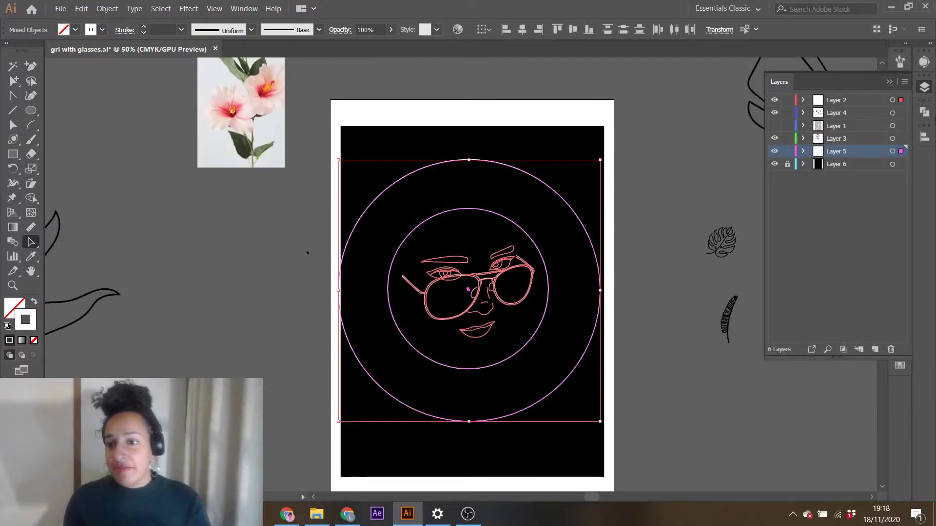
left_click(888, 82)
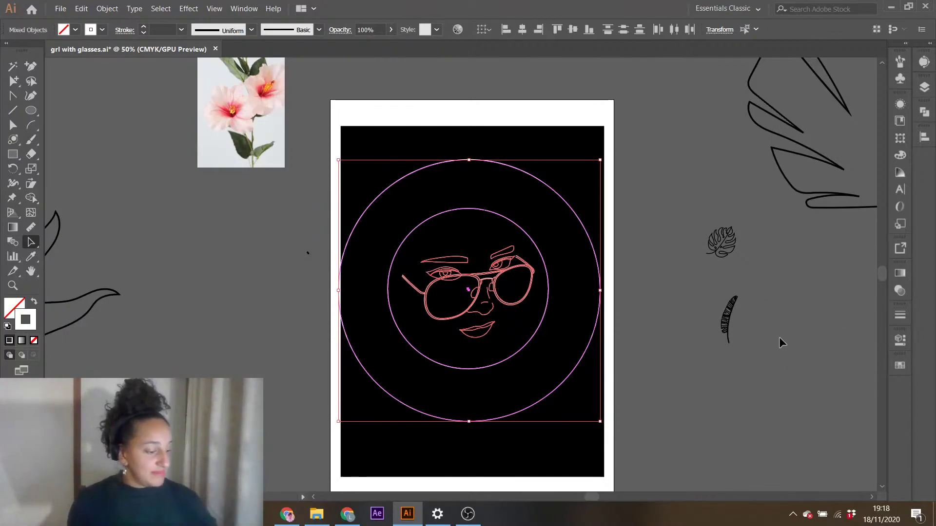
left_click(924, 137)
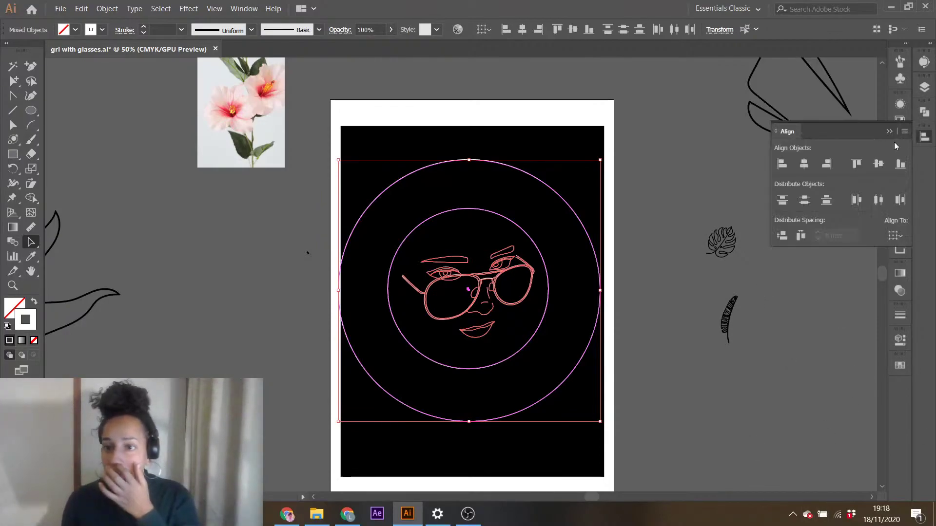
left_click(803, 166)
left_click(878, 165)
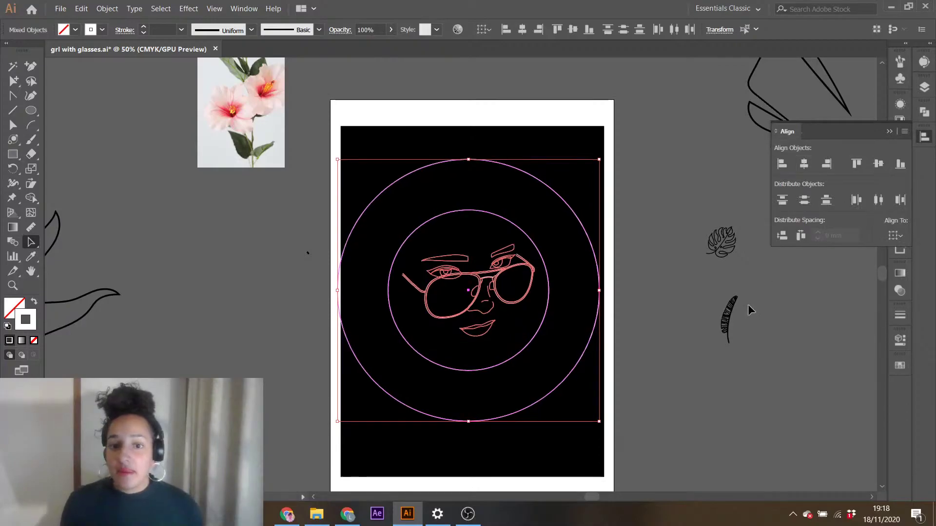
left_click(616, 206)
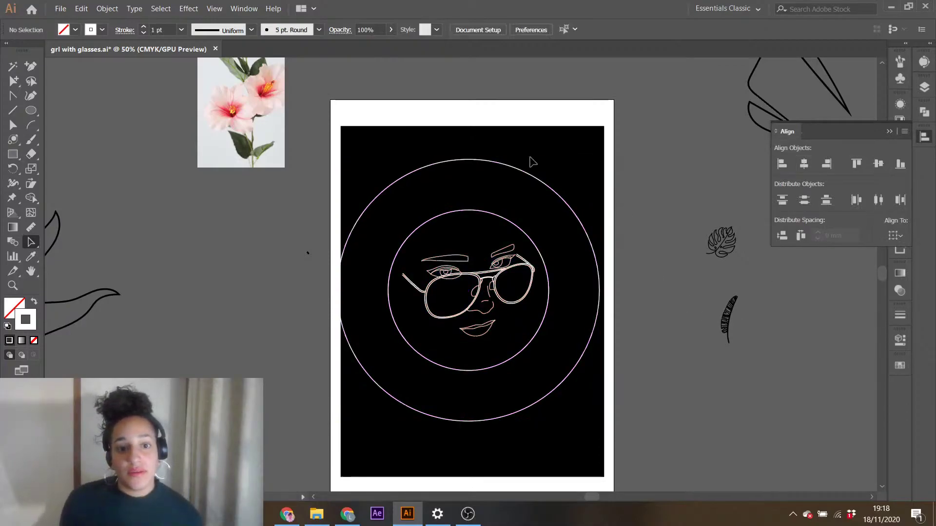
- Unlock the background layer and resize the black rectangle around the outer circle to about 205 by 220 mm
left_click(890, 131)
left_click(926, 112)
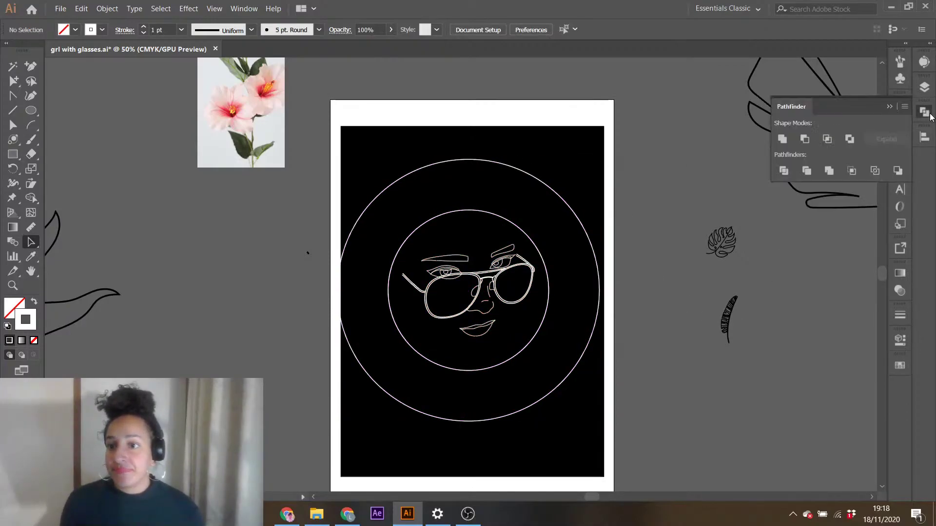
left_click(925, 89)
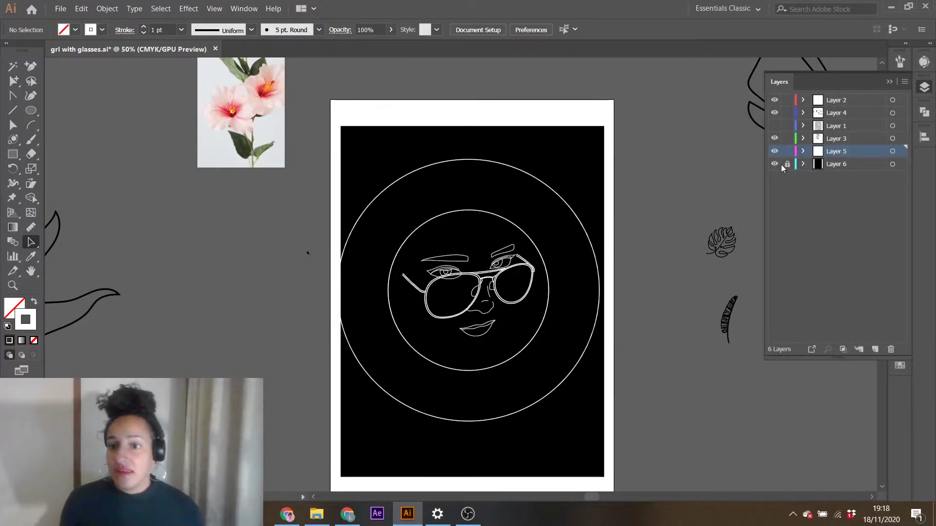
left_click(545, 154)
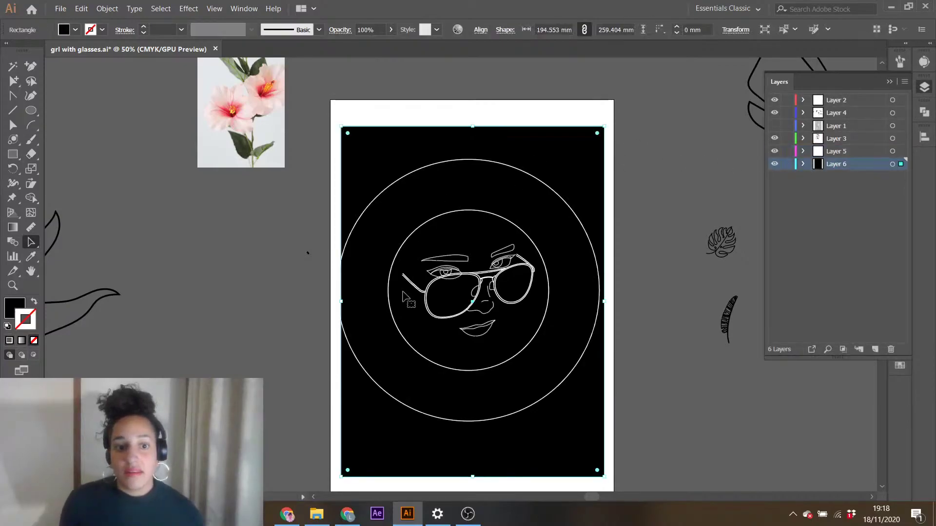
left_click_drag(342, 301, 333, 301)
left_click_drag(606, 302, 610, 302)
left_click_drag(474, 478, 475, 434)
left_click_drag(471, 127, 471, 138)
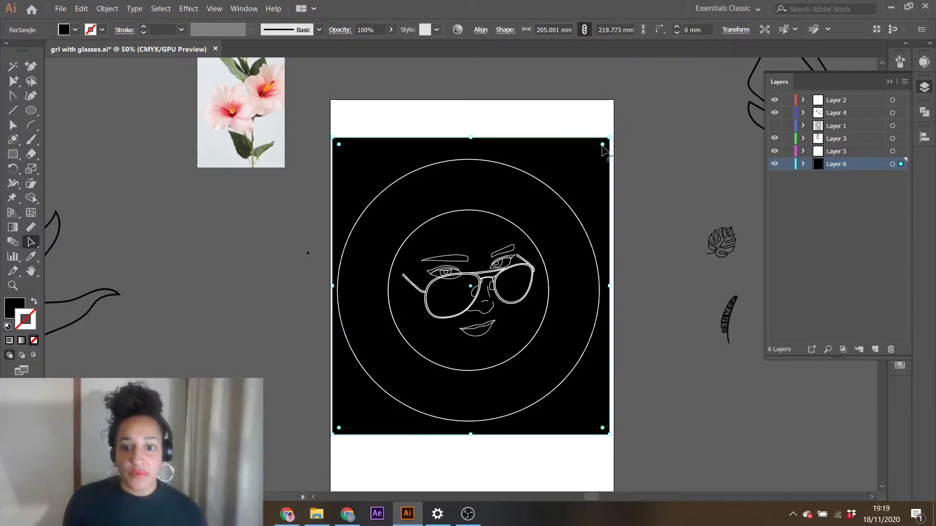
- Resize the artboard to about 205 by 221 mm so its edges fit the black rectangle
left_click(890, 82)
left_click(898, 341)
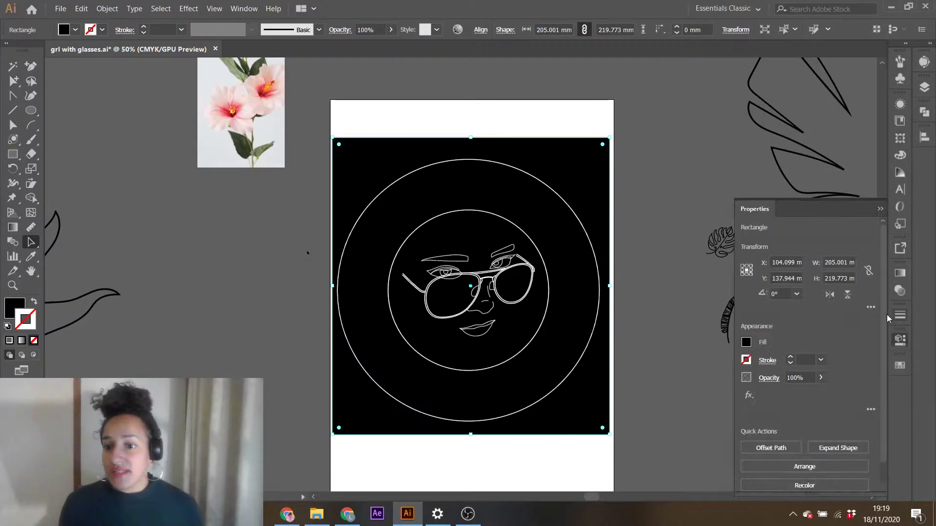
left_click(639, 218)
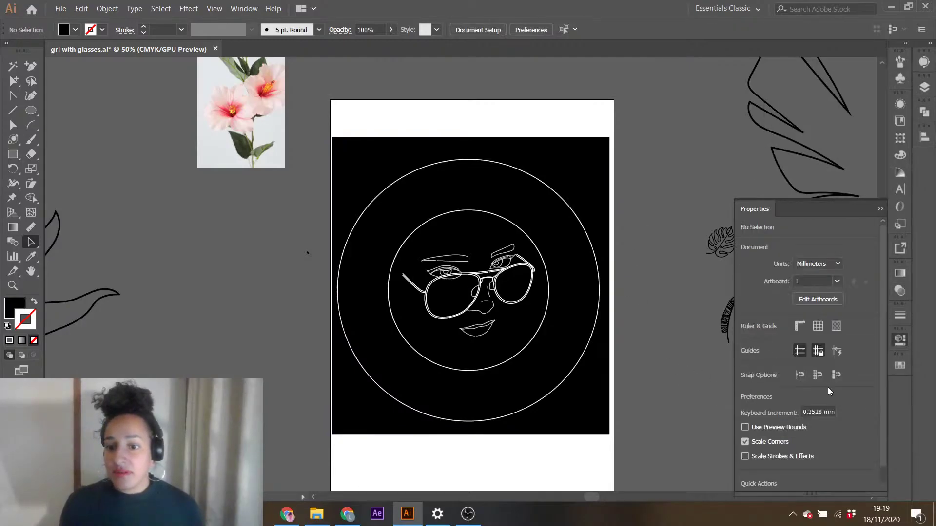
left_click(814, 297)
left_click_drag(471, 100, 472, 137)
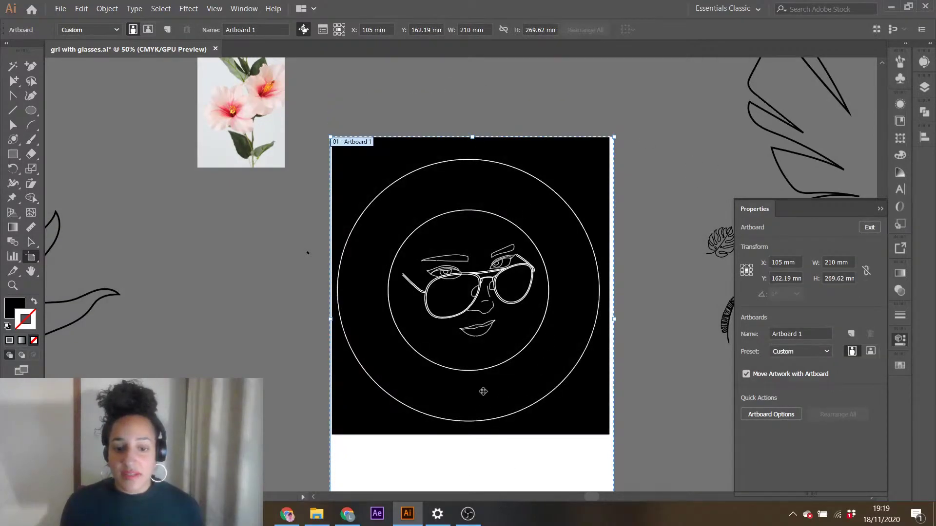
scroll(483, 391, "down", 3)
left_click_drag(472, 442, 469, 376)
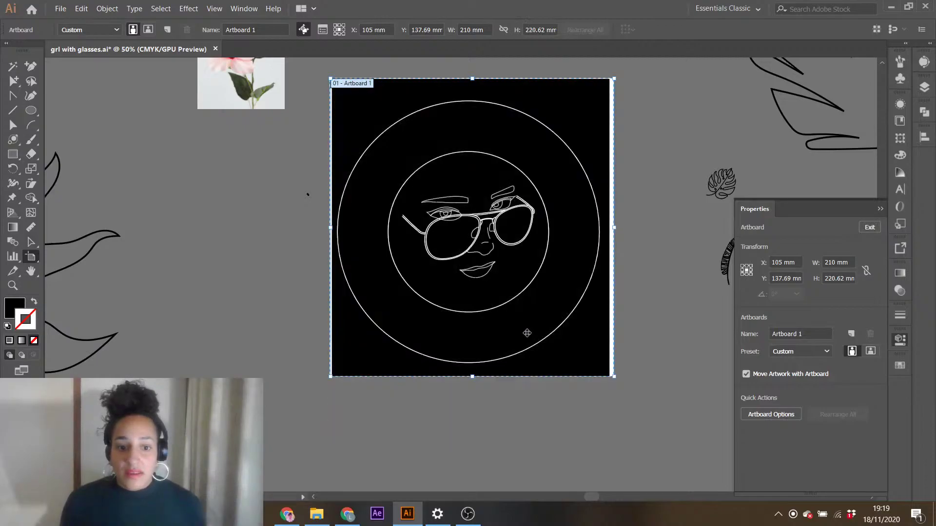
left_click_drag(613, 225, 609, 225)
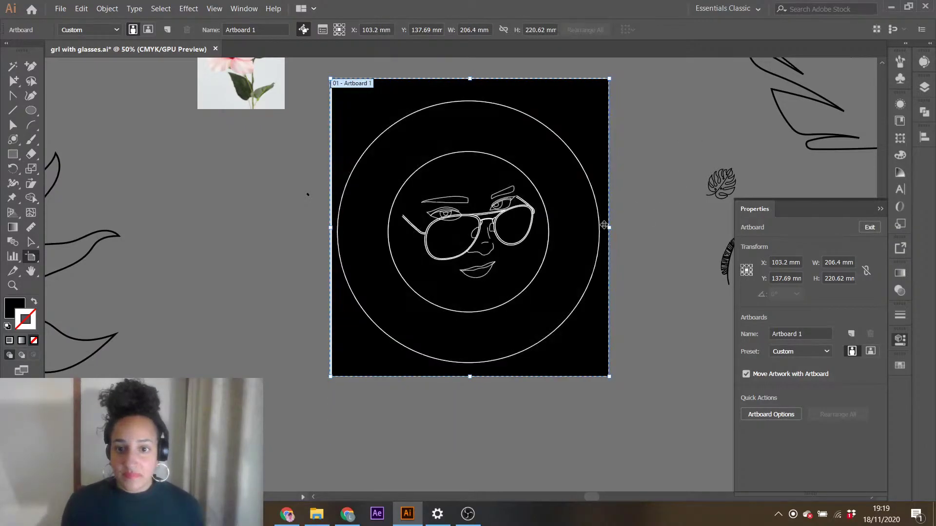
left_click_drag(332, 230, 334, 229)
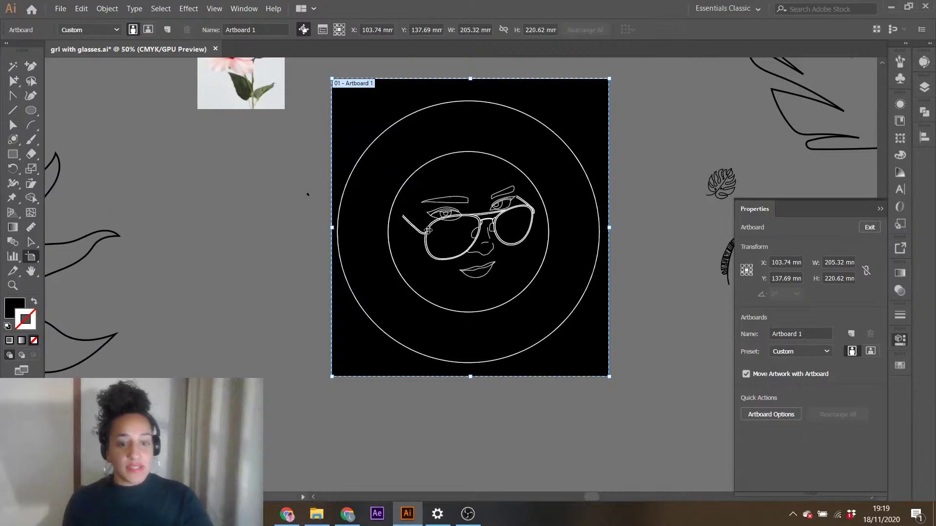
key("Escape")
- Extend the black rectangle's upper edge so the rectangle is about 222 mm high
left_click_drag(394, 91, 546, 316)
key("ctrl+z")
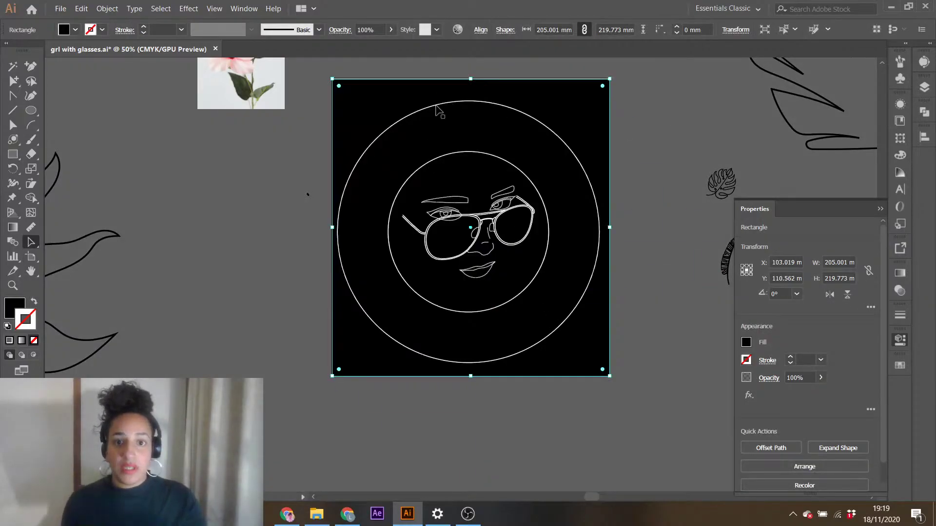
left_click_drag(470, 78, 470, 76)
left_click(672, 118)
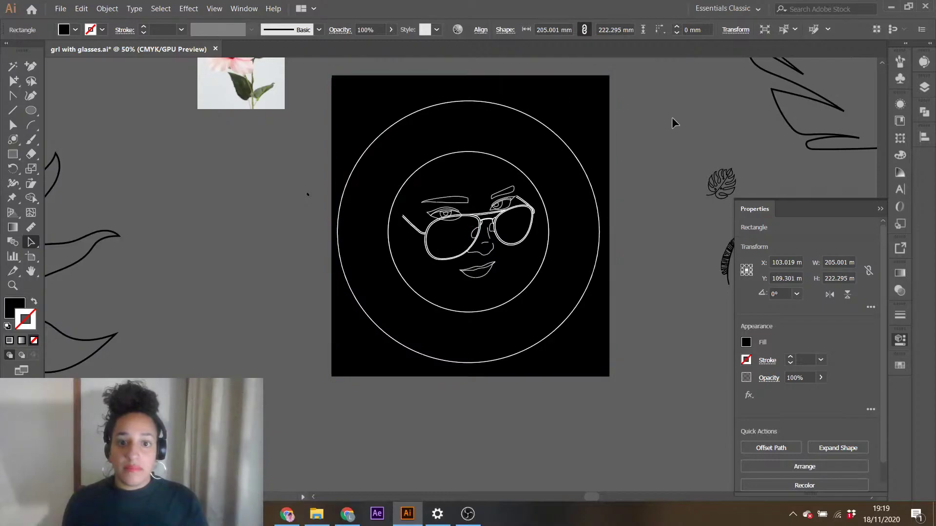
- Dock the Layers panel in its own column and lock the layer holding the black background
left_click_drag(931, 92, 932, 135)
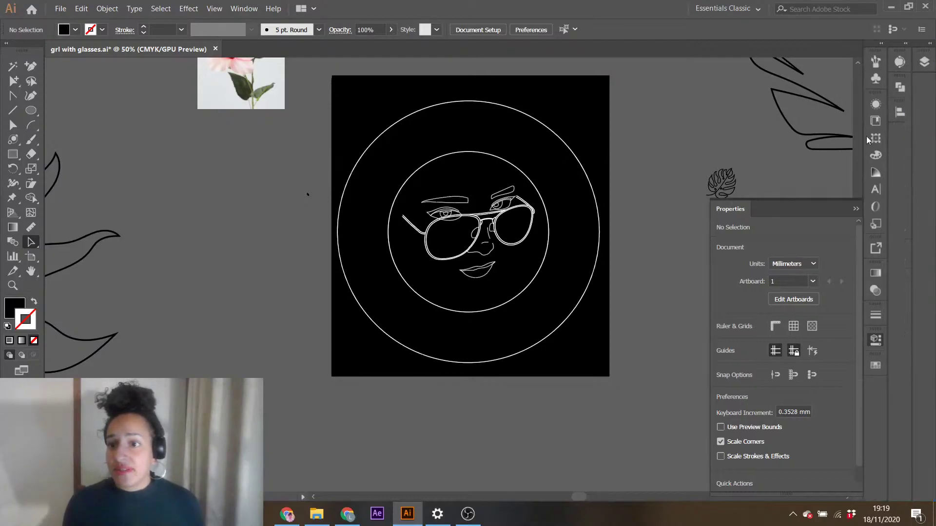
left_click(856, 208)
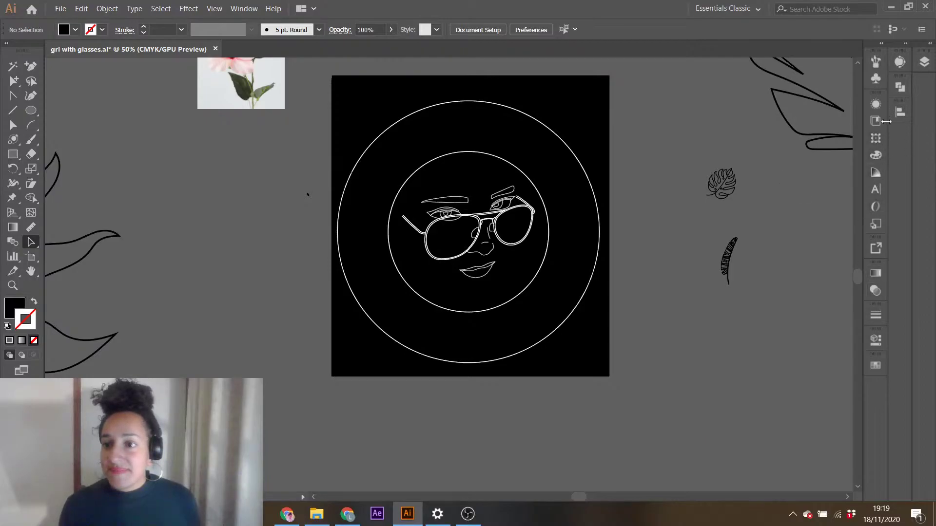
left_click(925, 61)
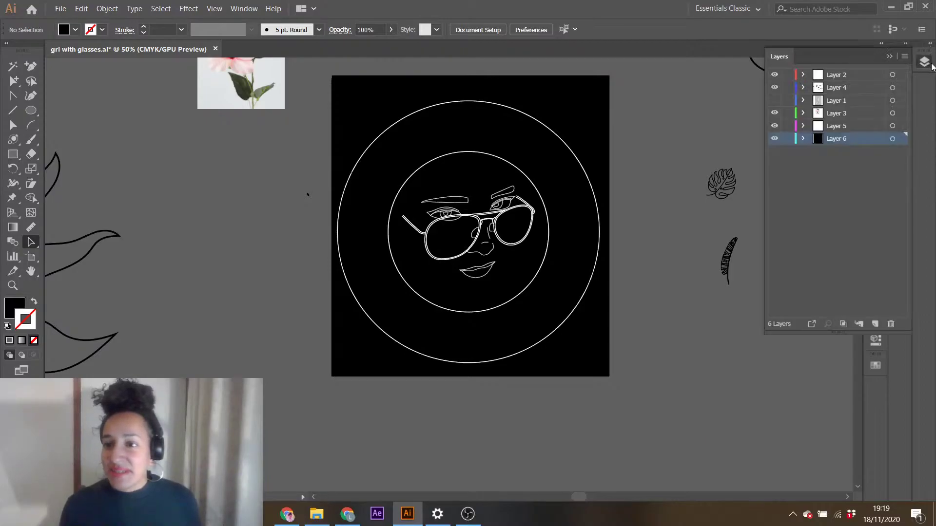
left_click(787, 139)
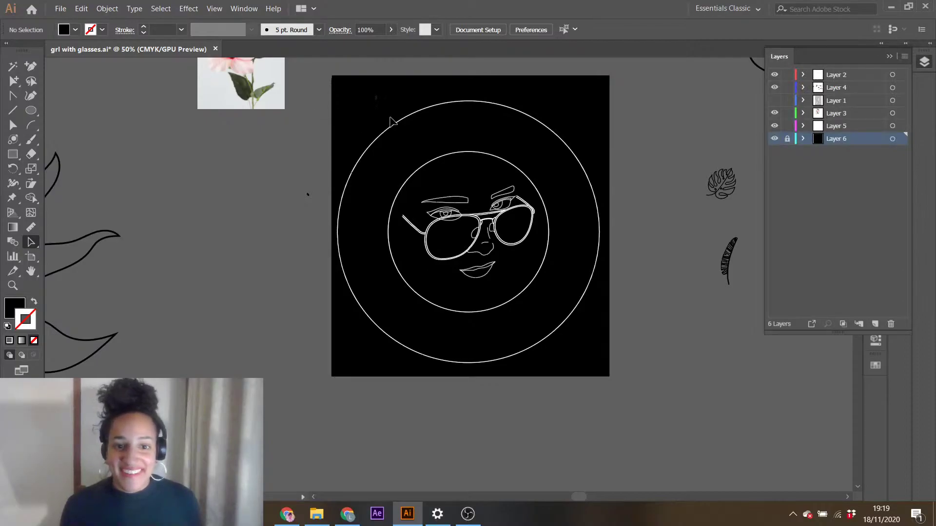
- Group the face, the glasses and both concentric circles into a single object
left_click_drag(378, 107, 539, 344)
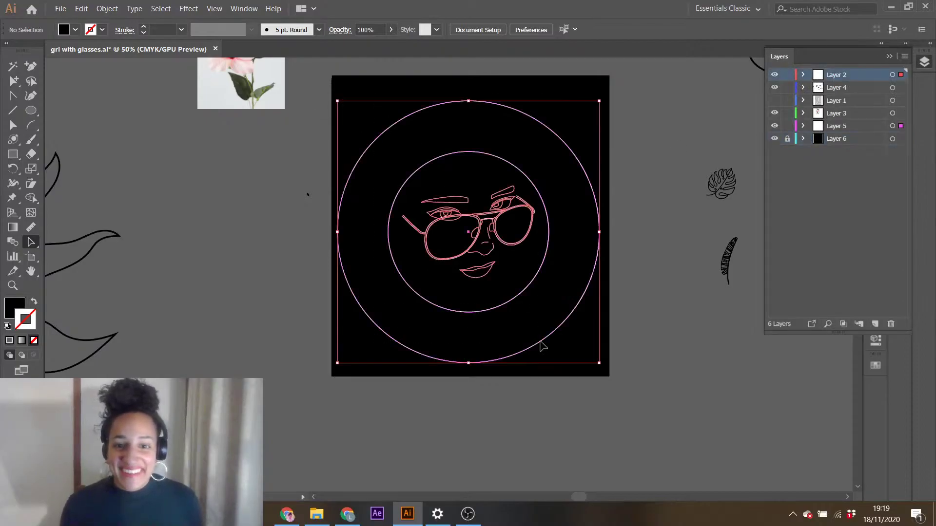
key("ctrl+g")
left_click(890, 56)
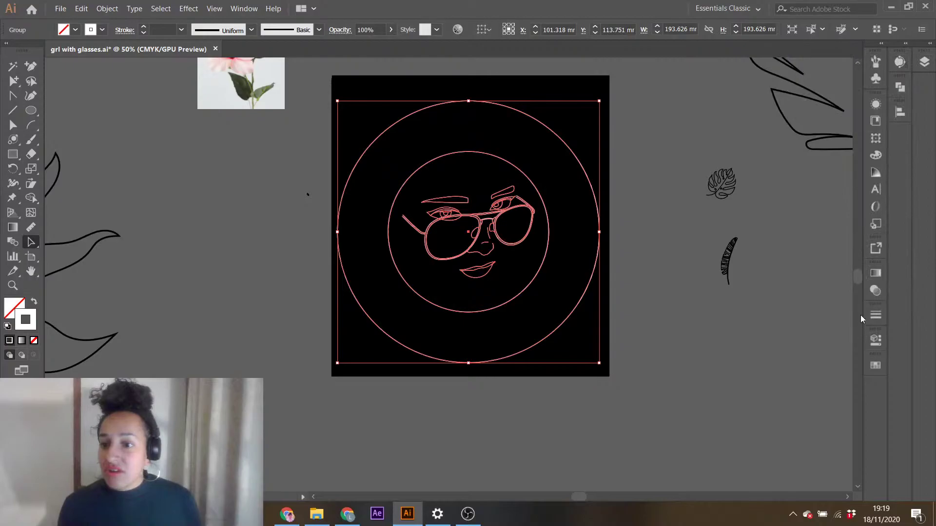
- Centre the grouped face and circles horizontally and vertically on the artboard
left_click(900, 112)
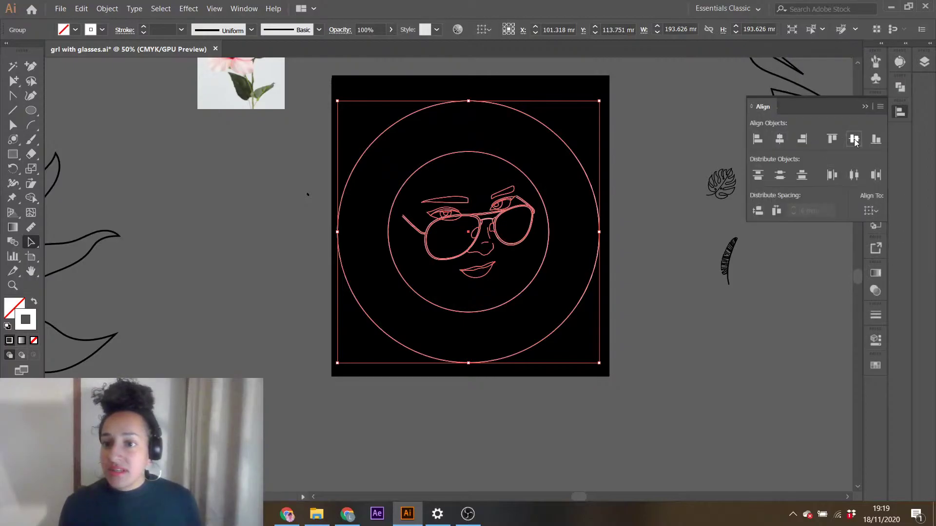
left_click(871, 211)
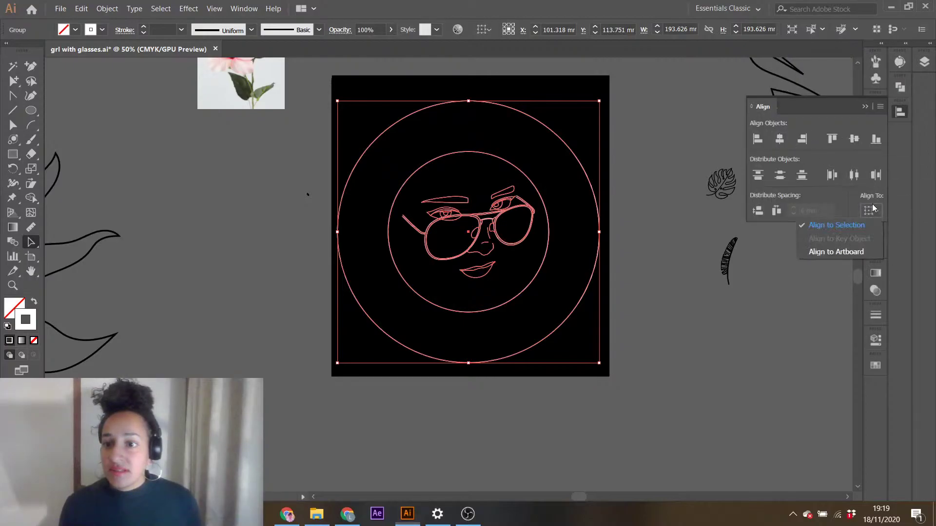
left_click(846, 252)
left_click(779, 139)
left_click(854, 139)
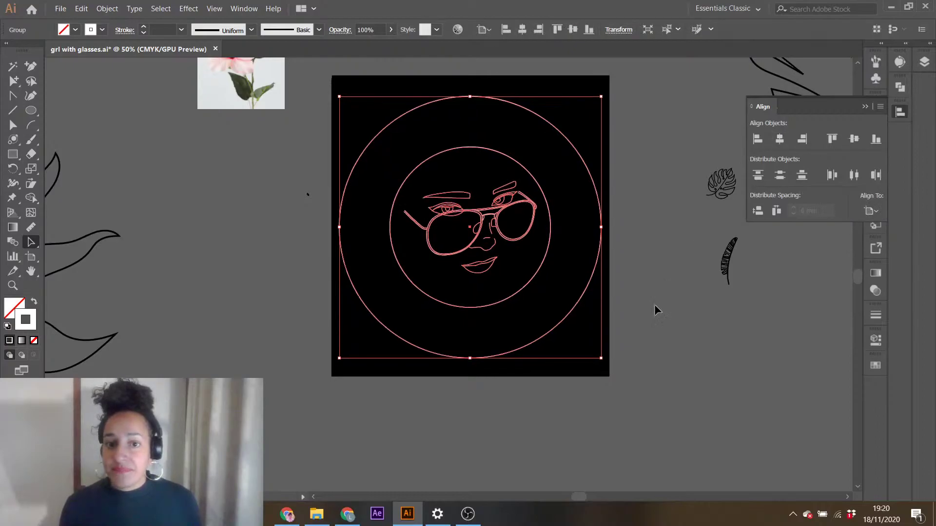
left_click(653, 353)
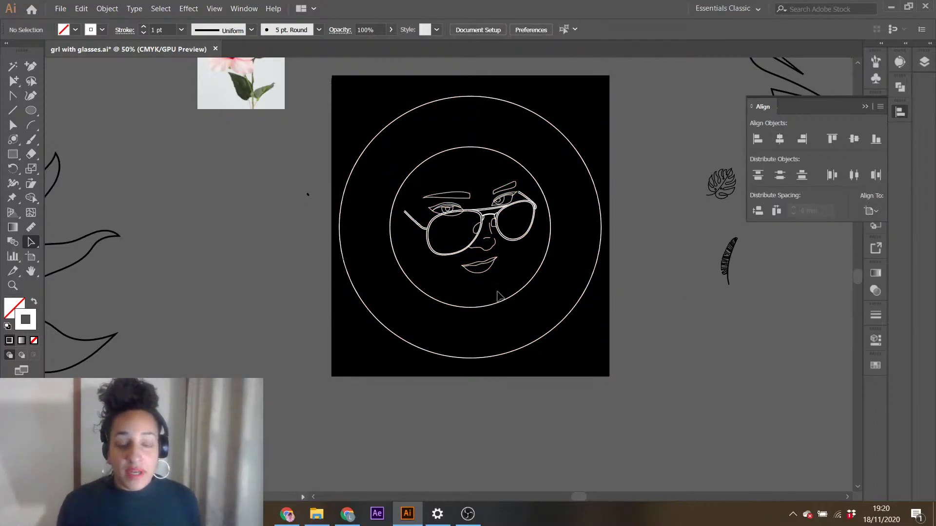
left_click(865, 107)
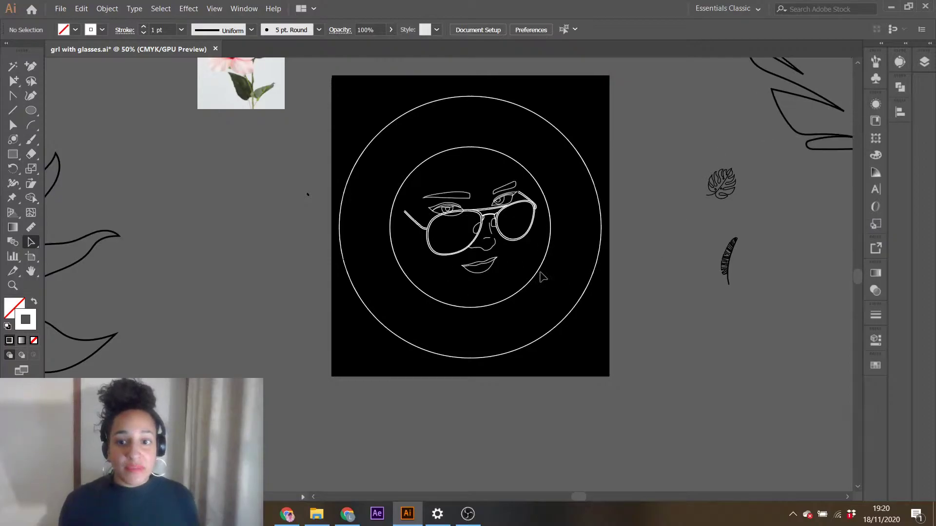
- Shift the hibiscus reference photo slightly higher above the black artboard
left_click(717, 194)
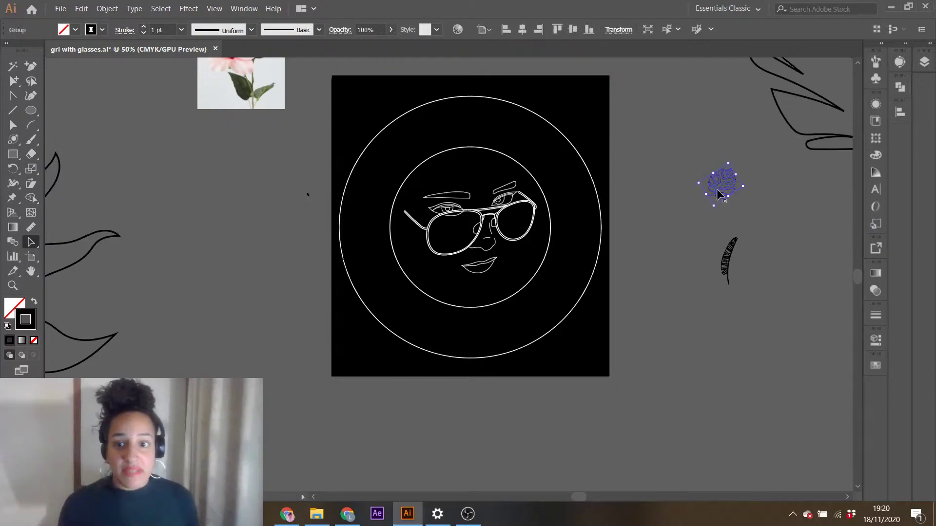
left_click(653, 299)
scroll(329, 385, "up", 3)
scroll(329, 385, "up", 5)
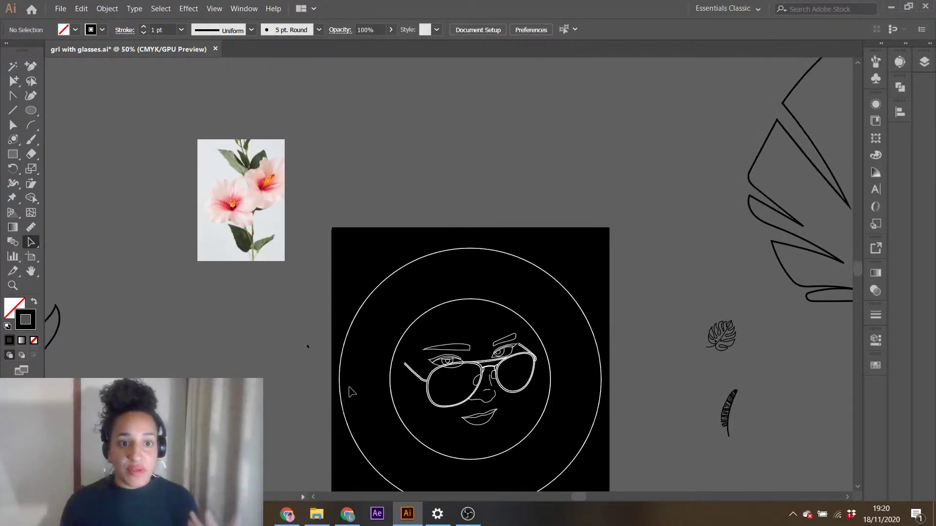
left_click(259, 239)
left_click_drag(254, 230, 257, 214)
- Move the tropical leaves reference sheet up and slightly towards the artwork
left_click_drag(584, 497, 639, 496)
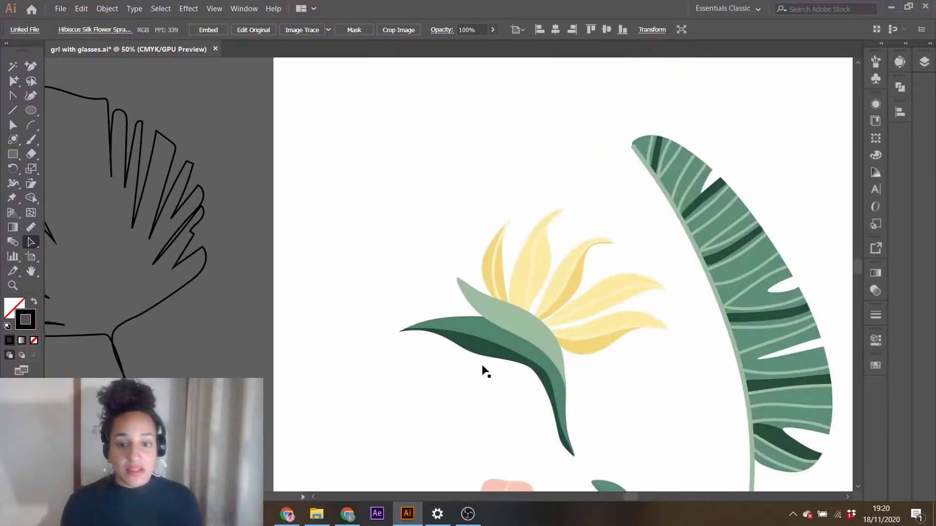
key("ctrl+minus")
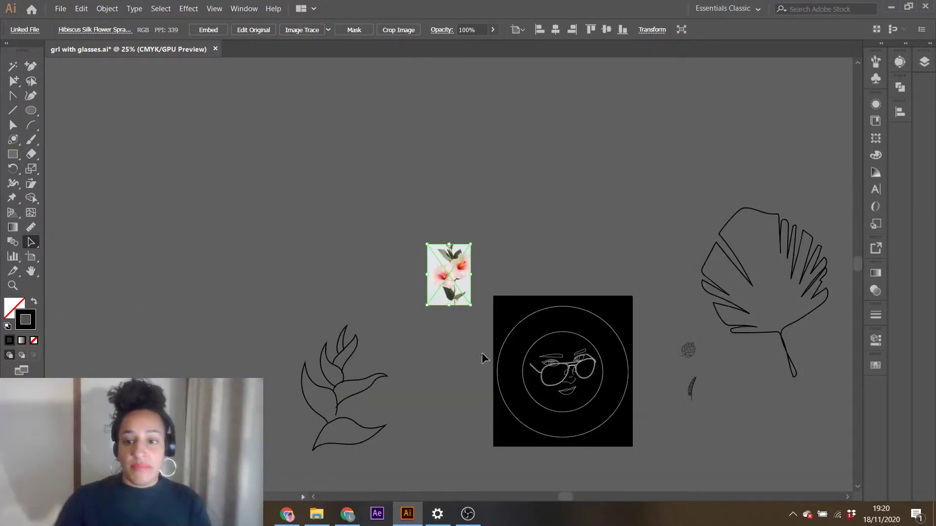
left_click_drag(570, 497, 663, 496)
scroll(526, 336, "down", 5)
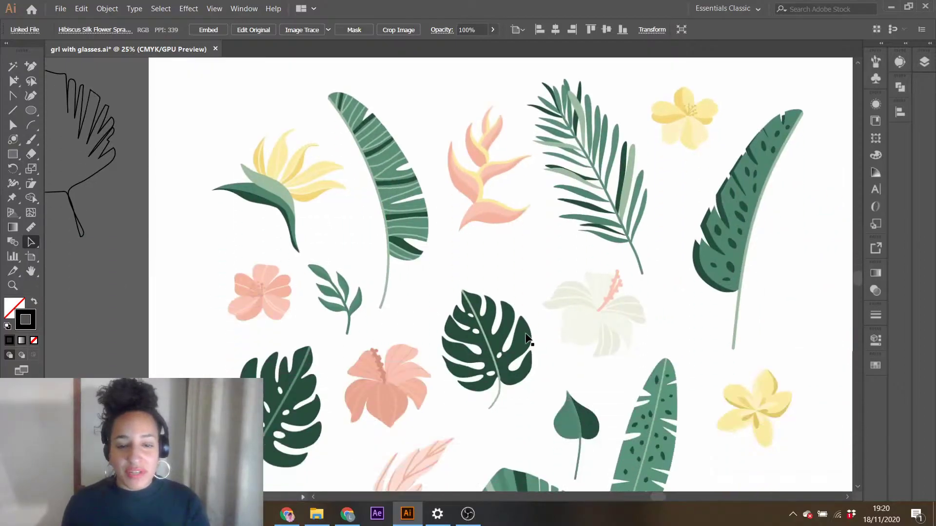
key("ctrl+minus")
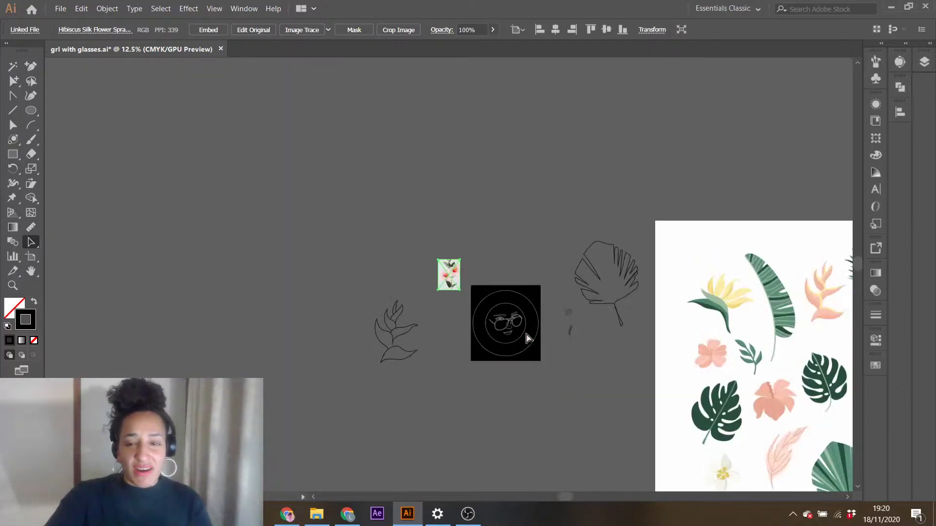
left_click(511, 437)
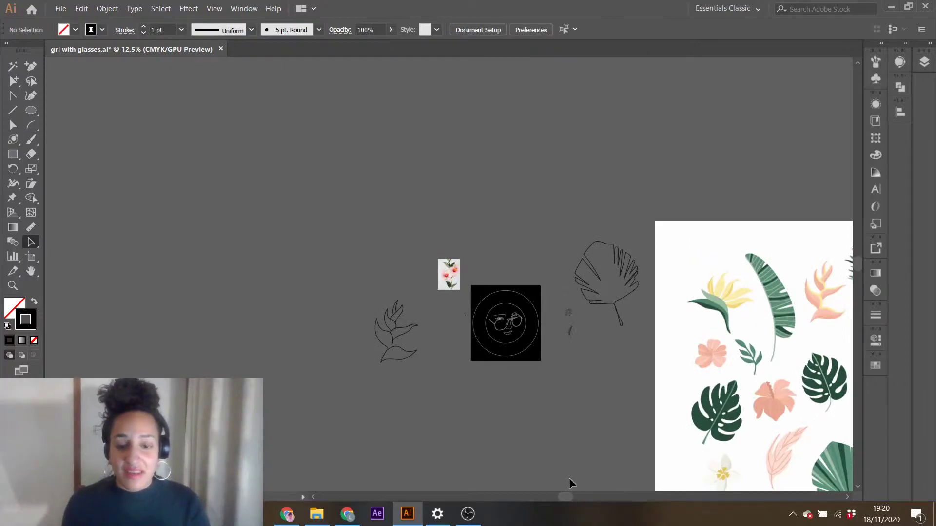
left_click_drag(569, 496, 616, 496)
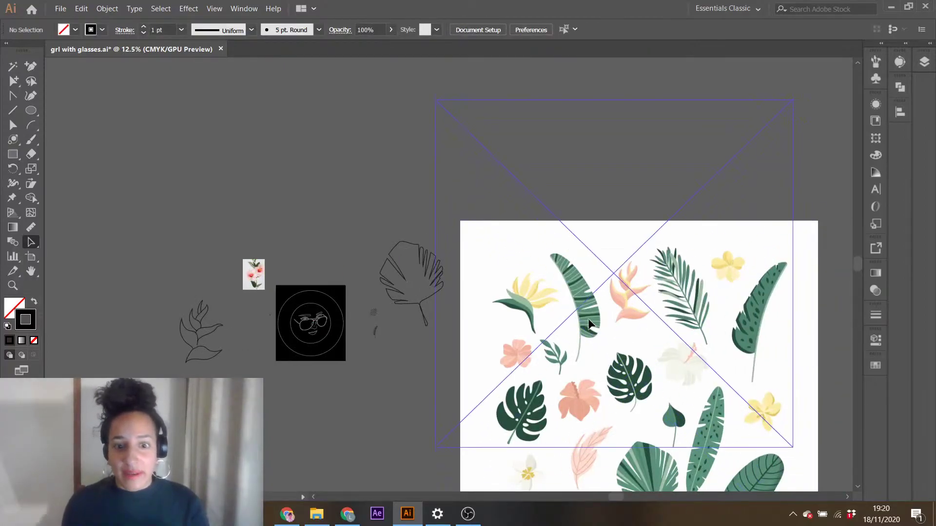
mouse_move(605, 321)
left_mouse_down()
mouse_move(616, 318)
mouse_move(599, 317)
left_mouse_up()
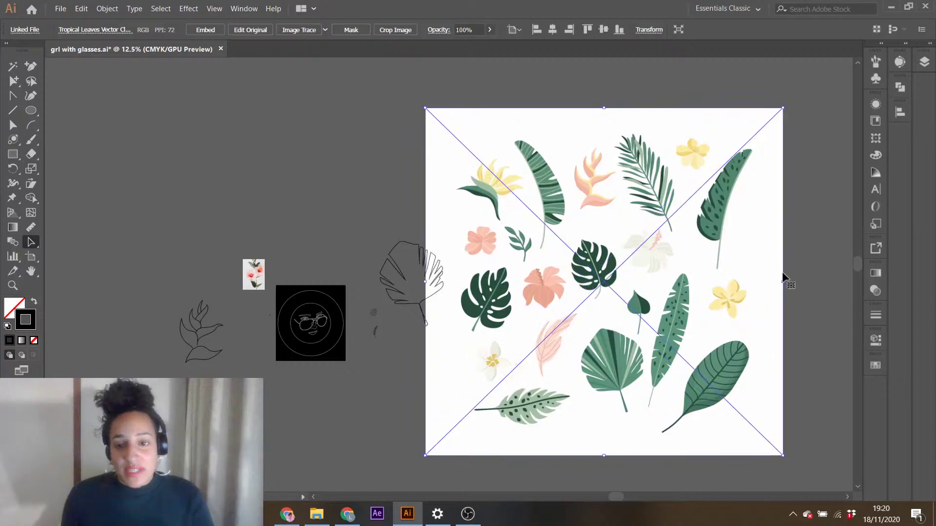
- Move the large fan-leaf outline to the far side of the artboard, above the heliconia outline
left_click(408, 242)
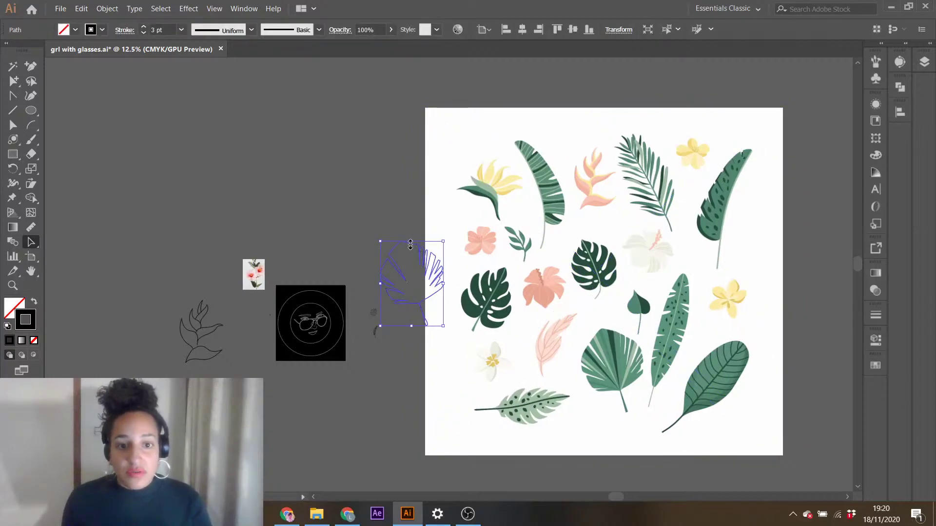
key("ctrl+z")
key("ctrl+z")
key("ctrl+z")
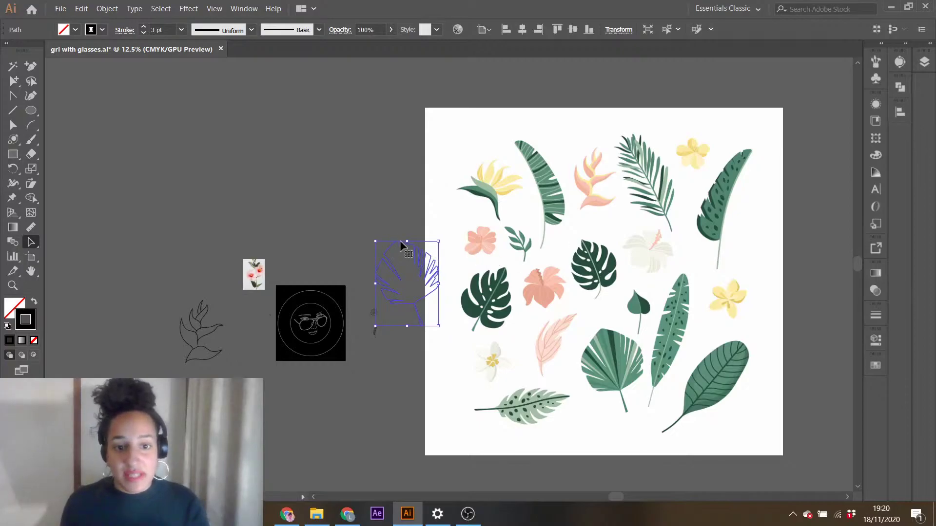
left_click_drag(400, 240, 168, 203)
left_click(350, 201)
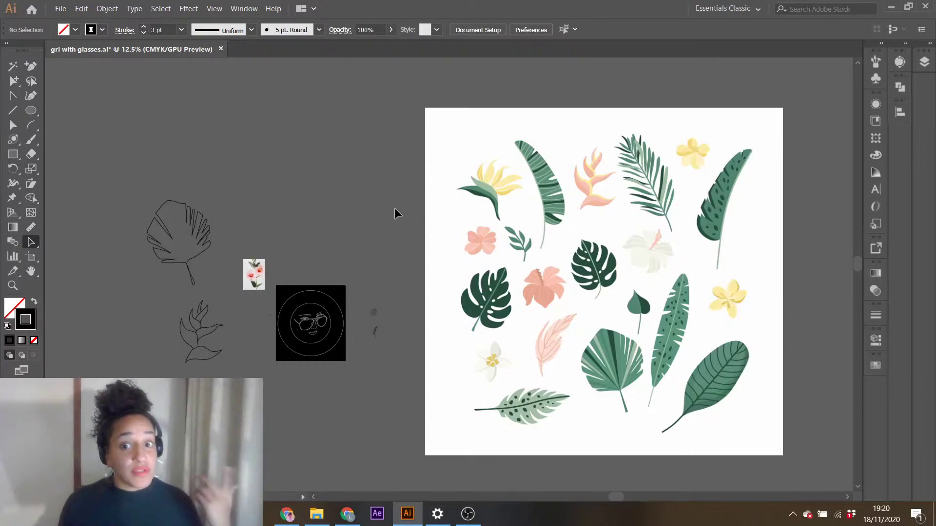
- Examine the leaves and flowers on the tropical reference sheet at 25% zoom
left_click(586, 207)
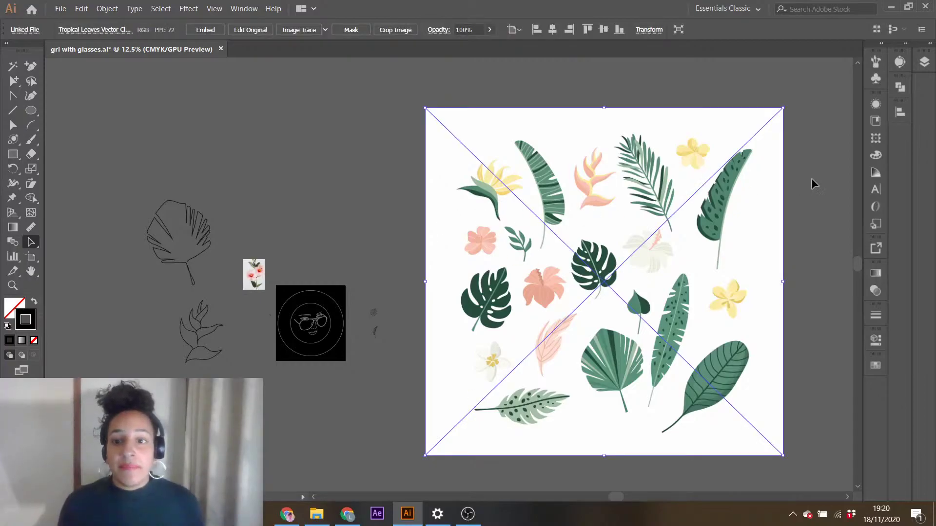
left_click(810, 192)
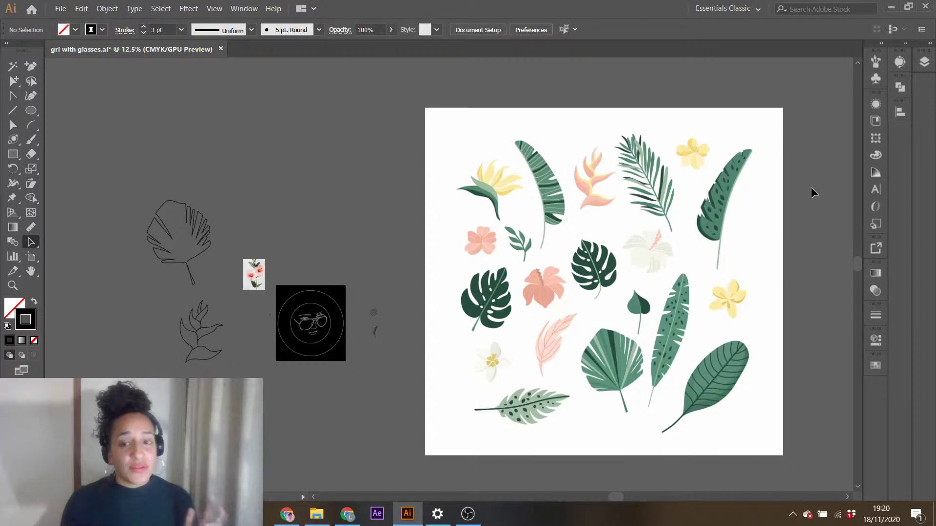
left_click(651, 213)
key("ctrl+plus")
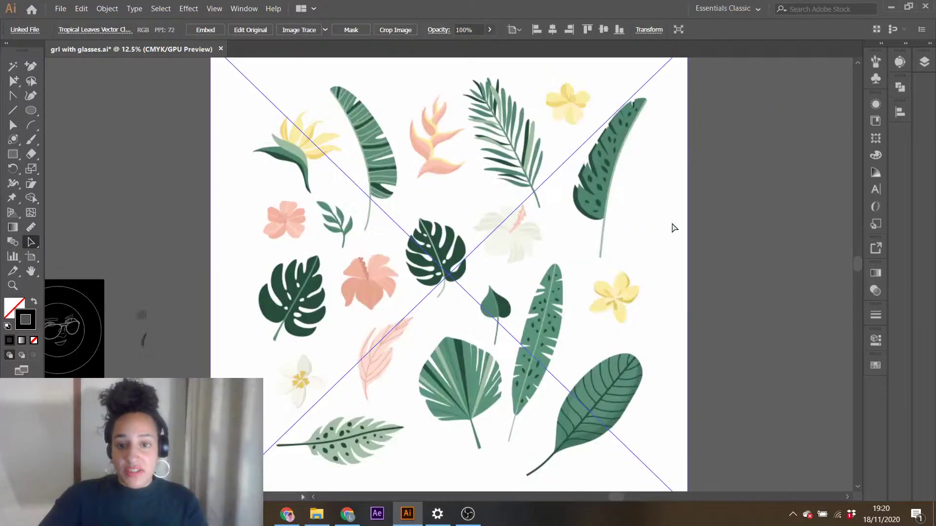
key("ctrl+plus")
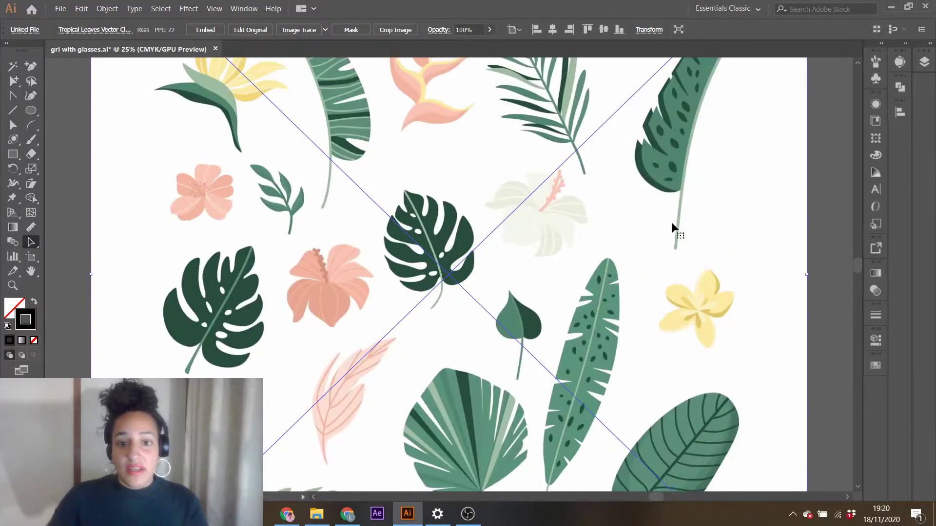
left_click(62, 224)
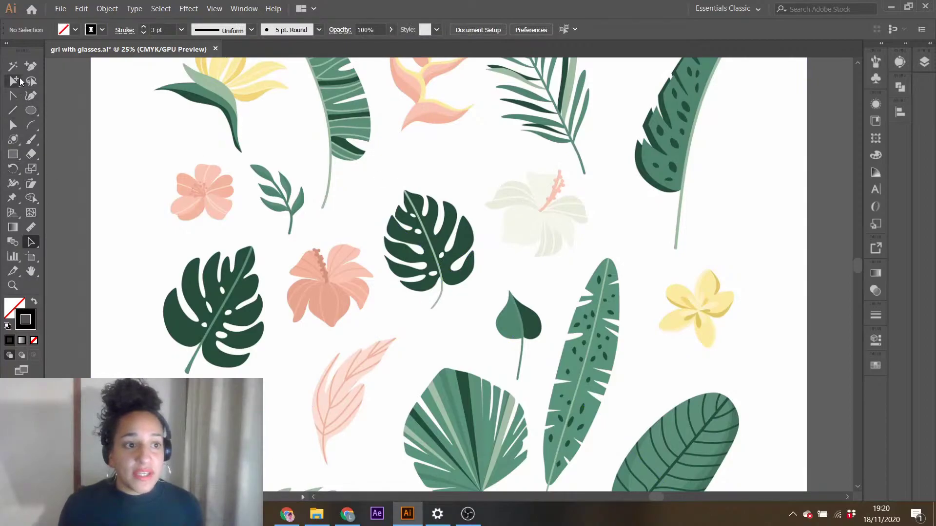
- Try tracing the central monstera leaf with the Pen tool, starting at its stem, and undo the trial path
left_click(30, 69)
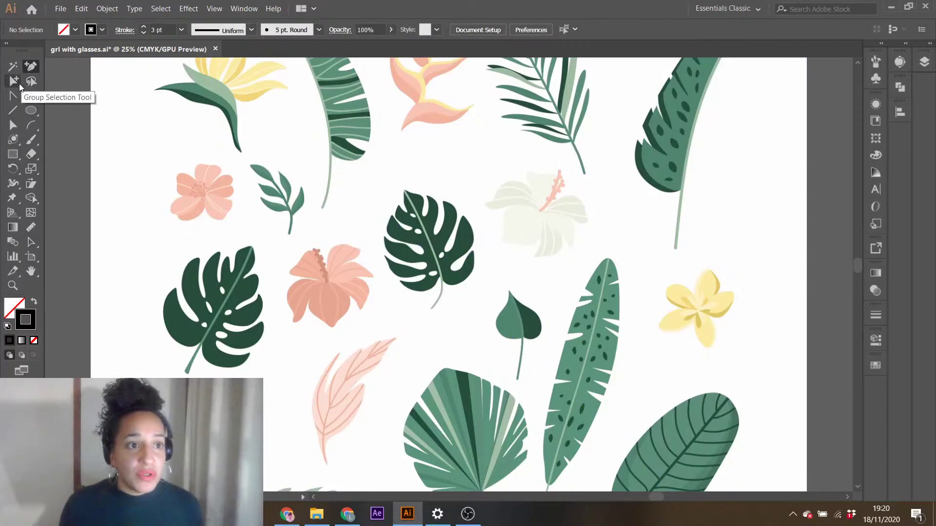
left_click(438, 281)
left_click(550, 274)
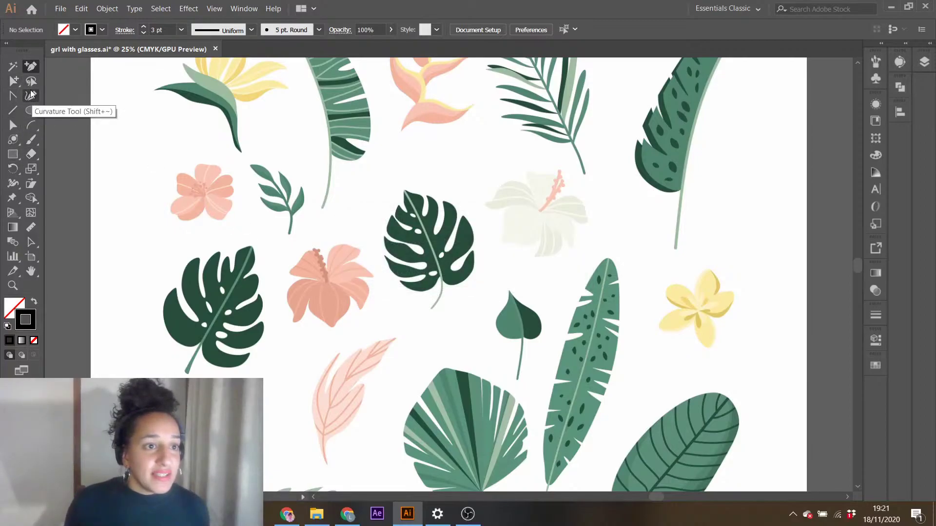
left_click(34, 145)
left_click(34, 145)
left_click(34, 131)
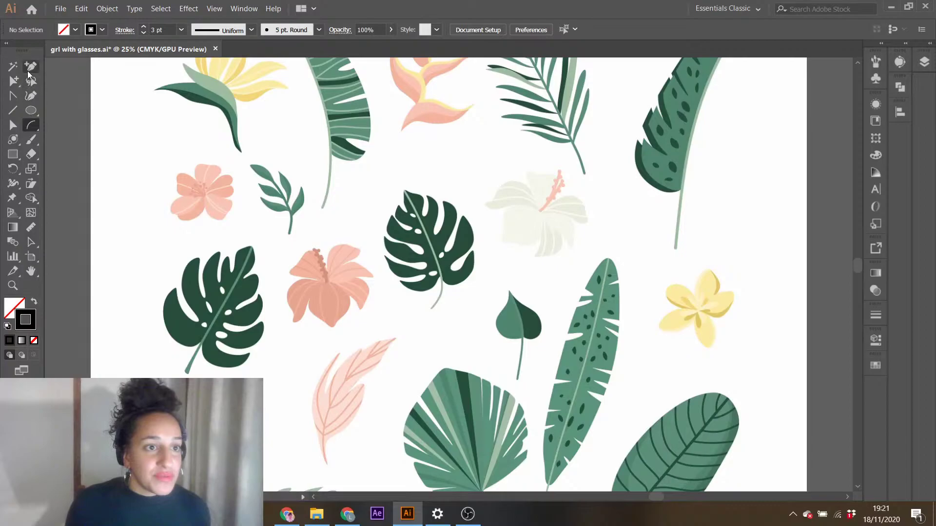
left_click(19, 83)
left_click(53, 79)
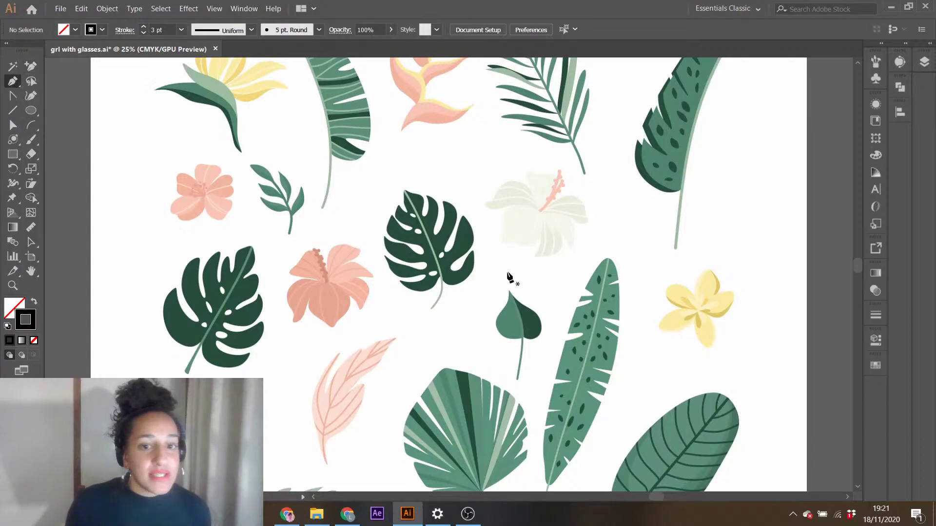
left_click(442, 280)
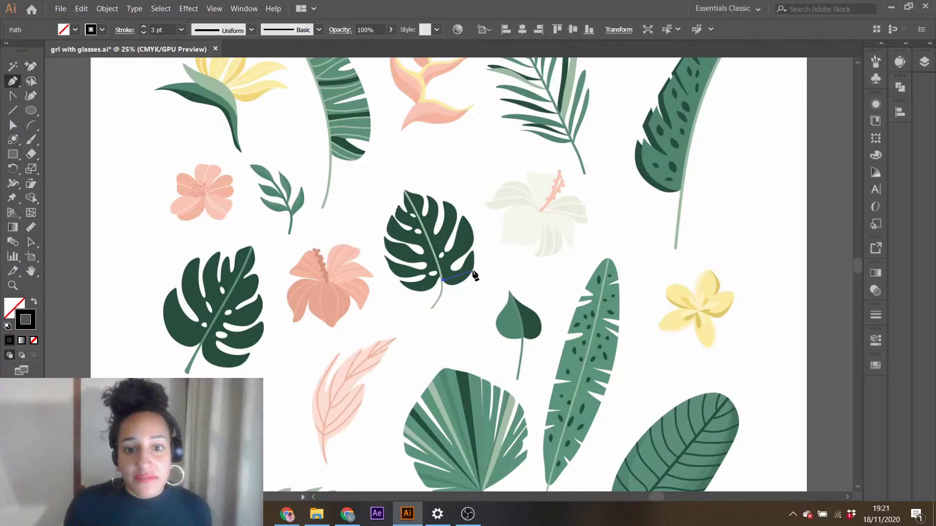
left_click_drag(473, 269, 487, 242)
left_click(473, 269)
key("ctrl+z")
key("ctrl+z")
key("ctrl+z")
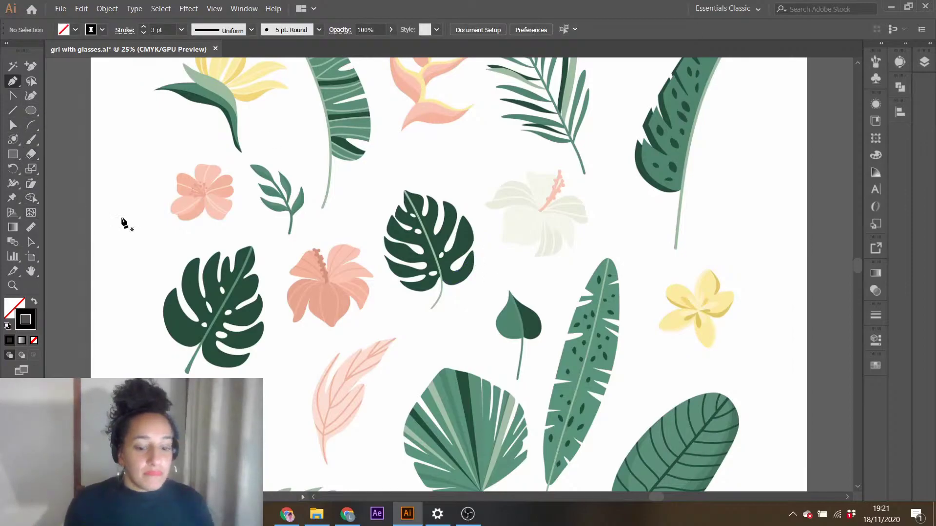
key("a")
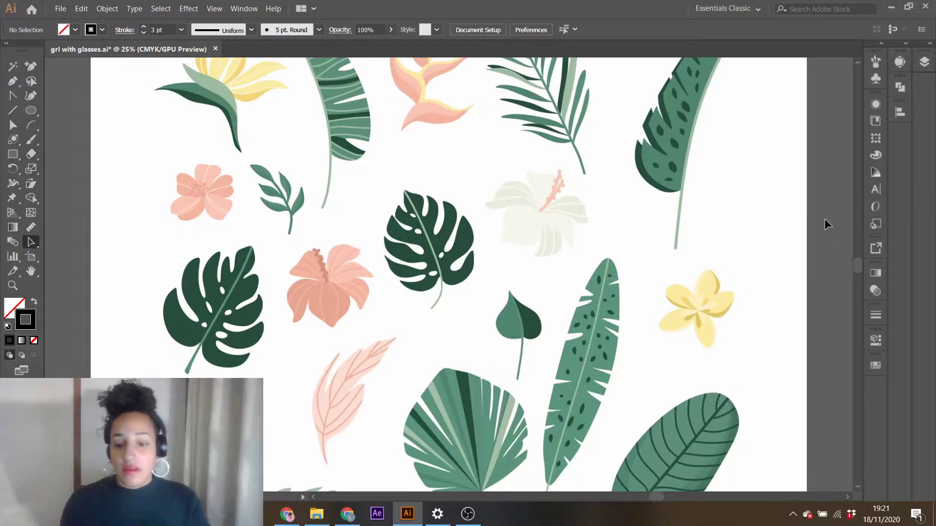
- Shrink the tropical leaves reference sheet to slightly larger than the artboard and place it beyond the two small leaf drawings
key("ctrl+minus")
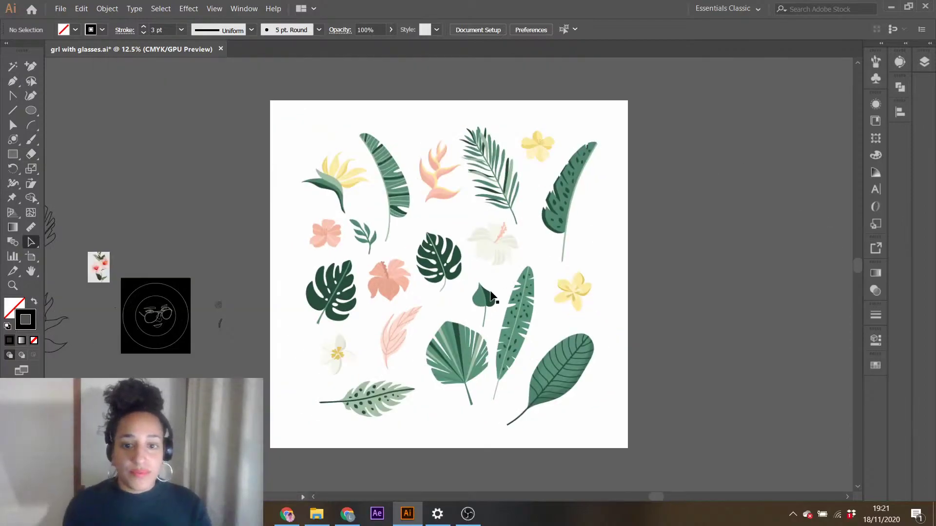
left_click_drag(348, 246, 517, 242)
left_click_drag(440, 98, 720, 369)
left_click_drag(453, 341, 306, 290)
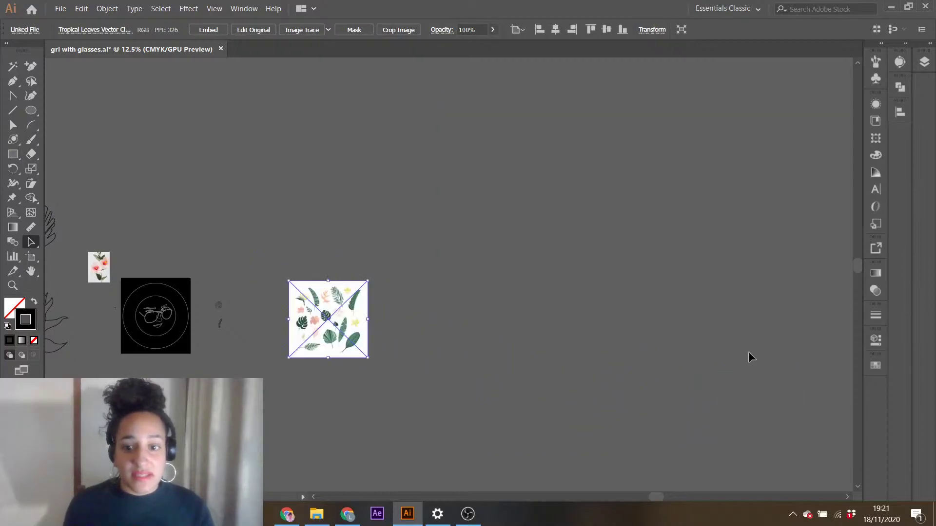
left_click_drag(656, 496, 597, 496)
left_click(367, 379)
key("ctrl+plus")
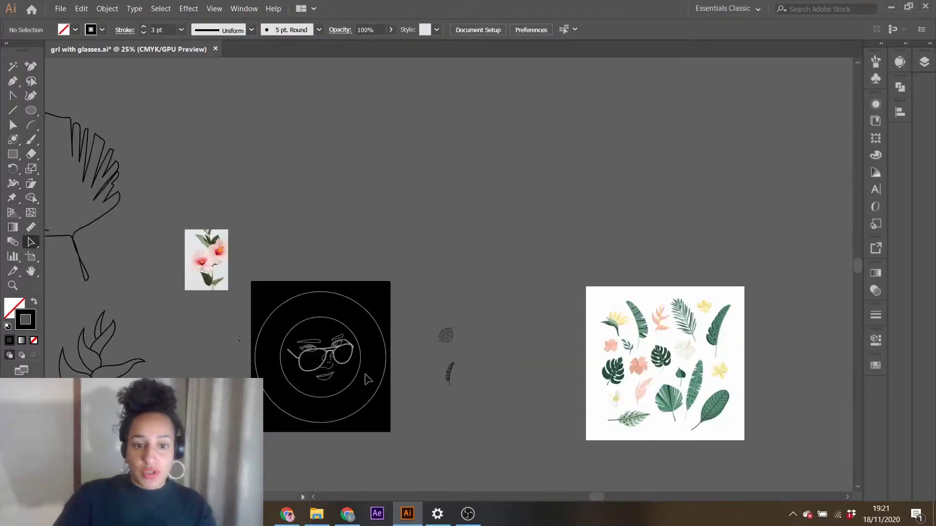
left_click_drag(603, 499, 581, 498)
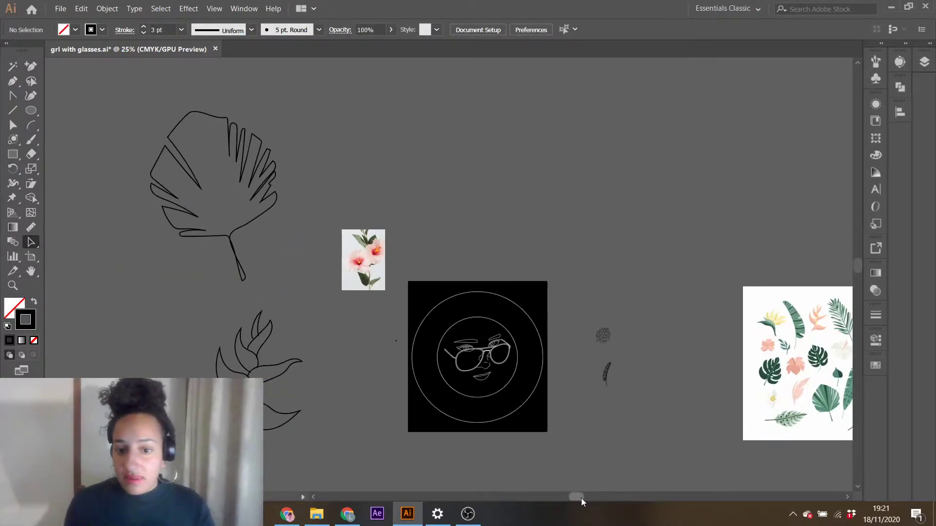
- Move the small monstera leaf drawing onto the ring beside the woman's eyebrow, next to the inner circle, and give it a white stroke
scroll(569, 436, "down", 2)
scroll(570, 436, "down", 1)
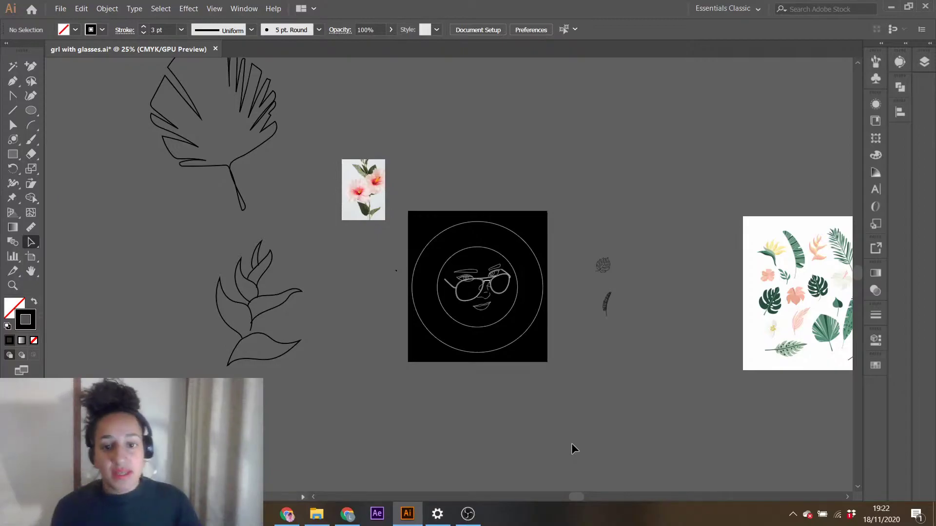
key("ctrl+plus")
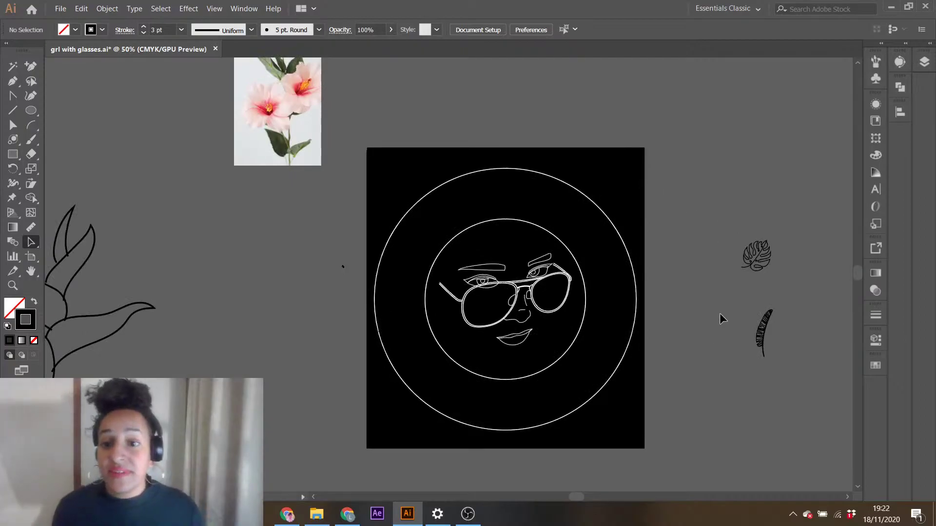
left_click(764, 266)
left_click_drag(749, 275, 577, 267)
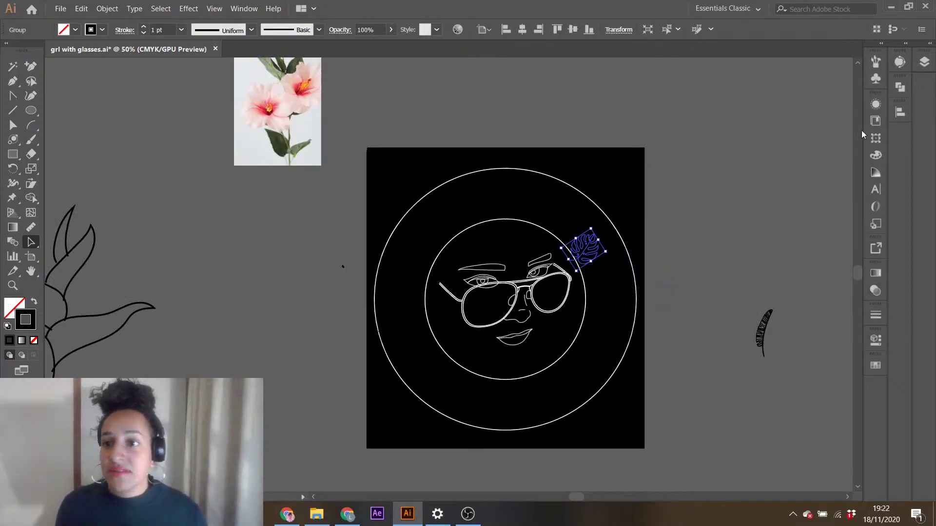
left_click(876, 365)
left_click(742, 324)
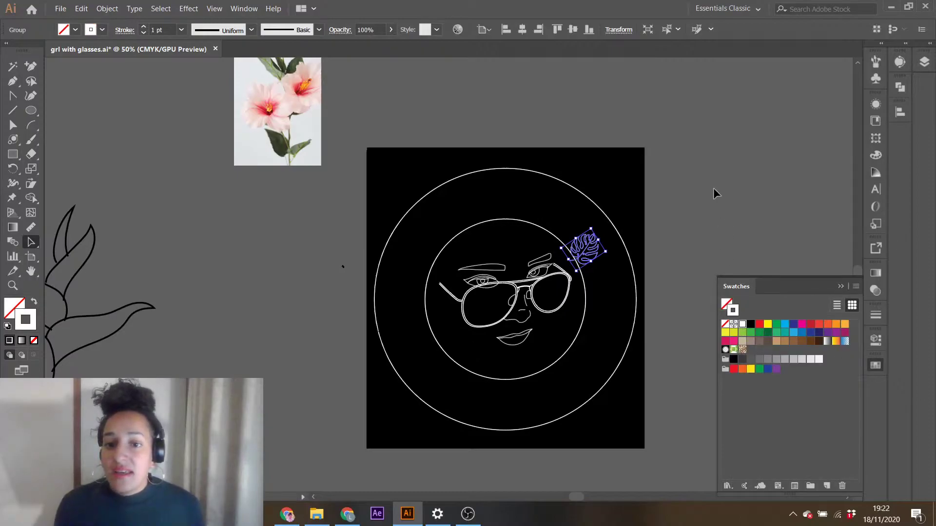
left_click(715, 194)
- Enlarge the white monstera leaf until it nearly fills the gap between the inner and outer circles
left_click(590, 238)
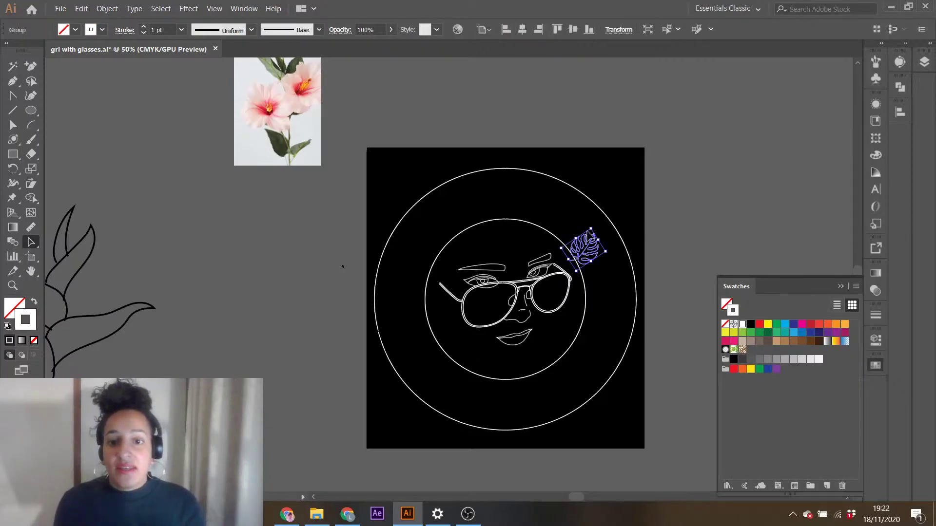
left_click_drag(591, 228, 592, 189)
left_click(663, 307)
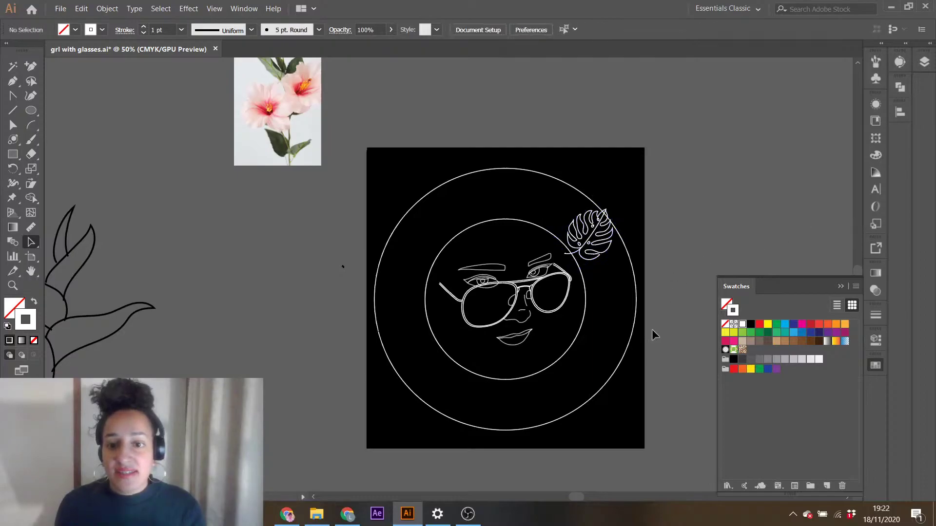
left_click_drag(572, 497, 604, 495)
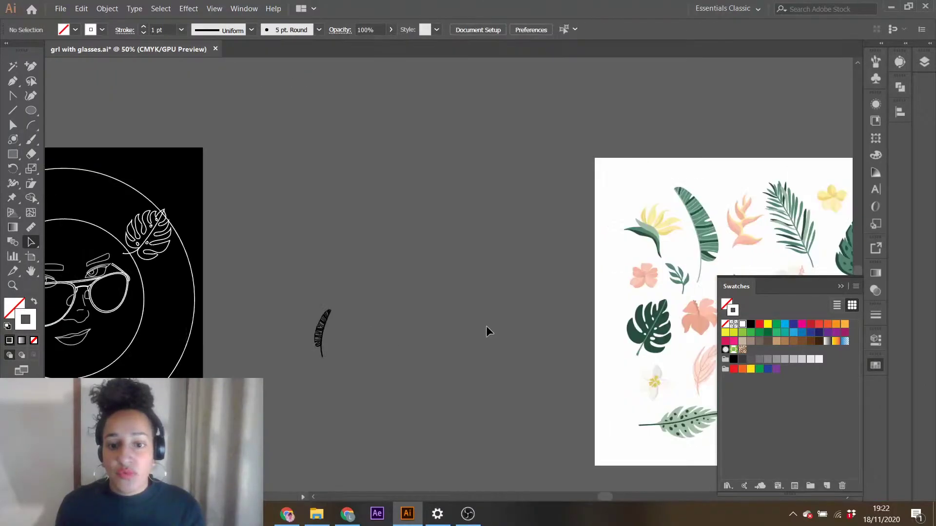
left_click(840, 287)
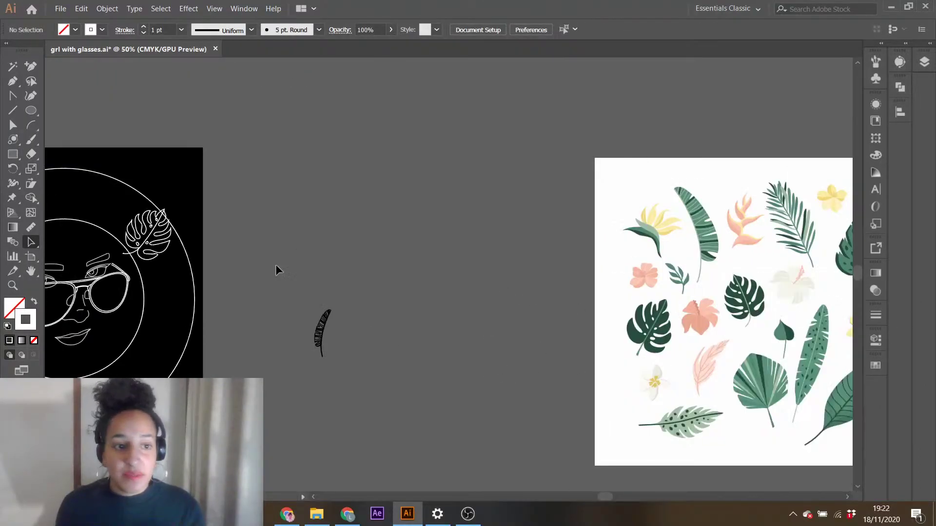
left_click_drag(607, 498, 576, 497)
- Duplicate the monstera leaf to the opposite lower part of the ring, shrink the copy and rotate its stem toward the inner circle
left_click(582, 245)
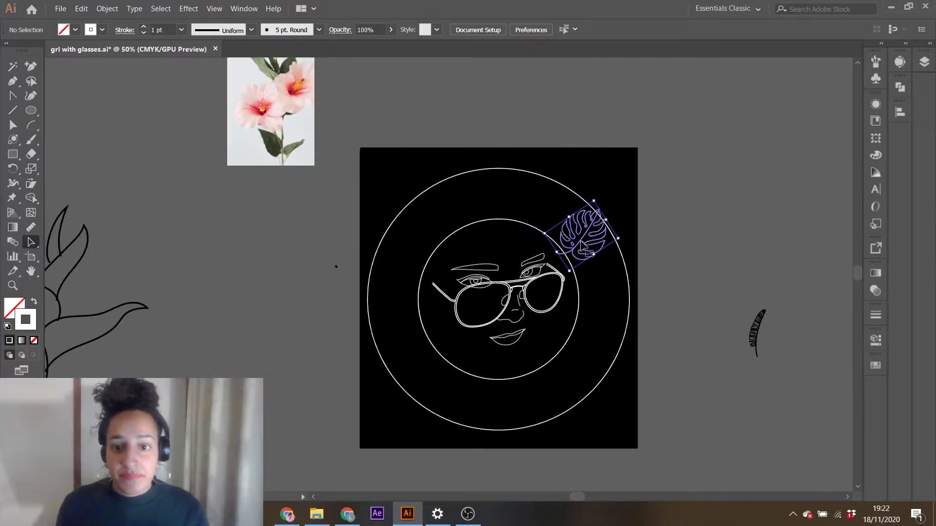
left_click_drag(618, 239, 303, 409)
left_click_drag(334, 370, 458, 330)
left_click_drag(398, 358, 408, 362)
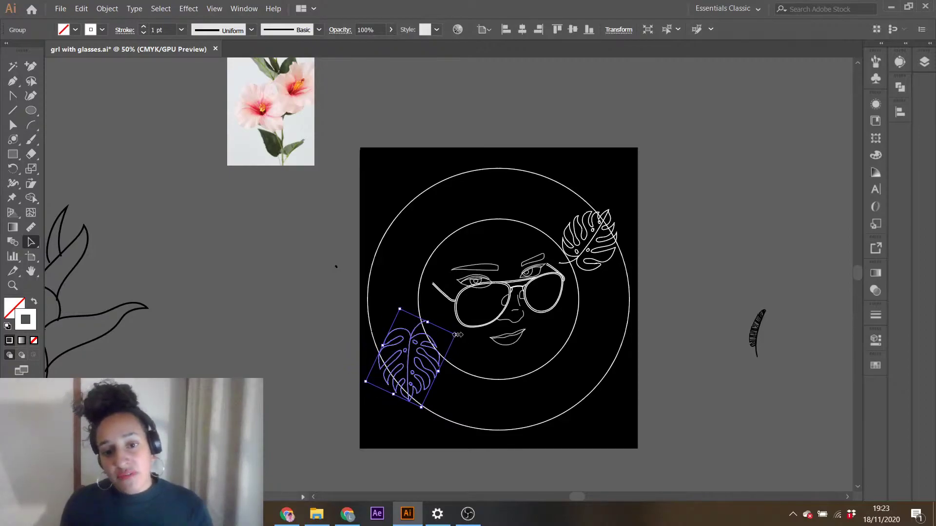
left_click_drag(458, 334, 425, 317)
mouse_move(407, 380)
left_mouse_down()
mouse_move(421, 376)
mouse_move(418, 386)
left_mouse_up()
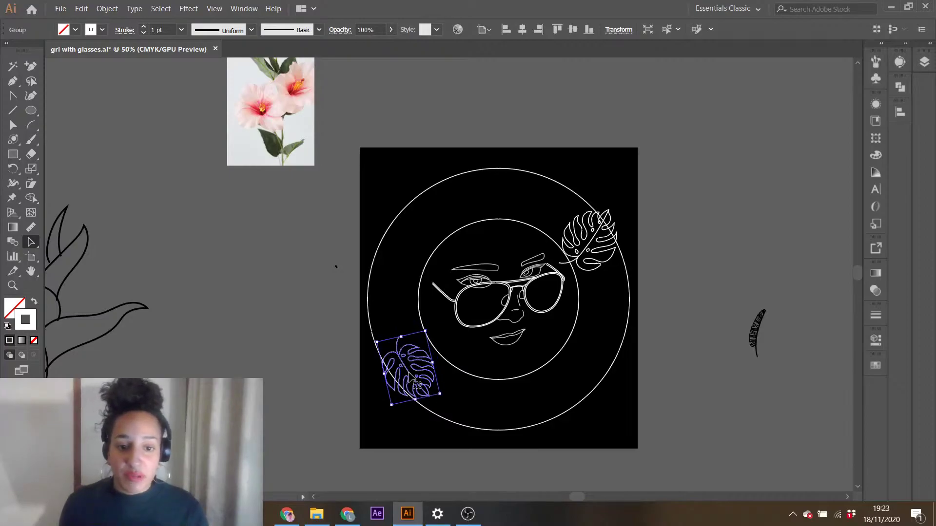
left_click_drag(426, 332, 440, 353)
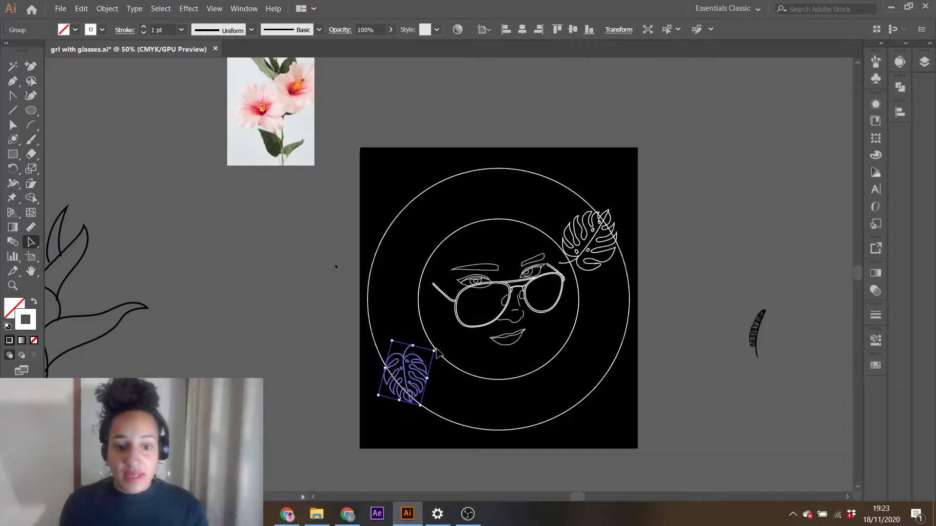
- Nudge the larger monstera leaf slightly outward, away from the glasses
left_click(591, 245)
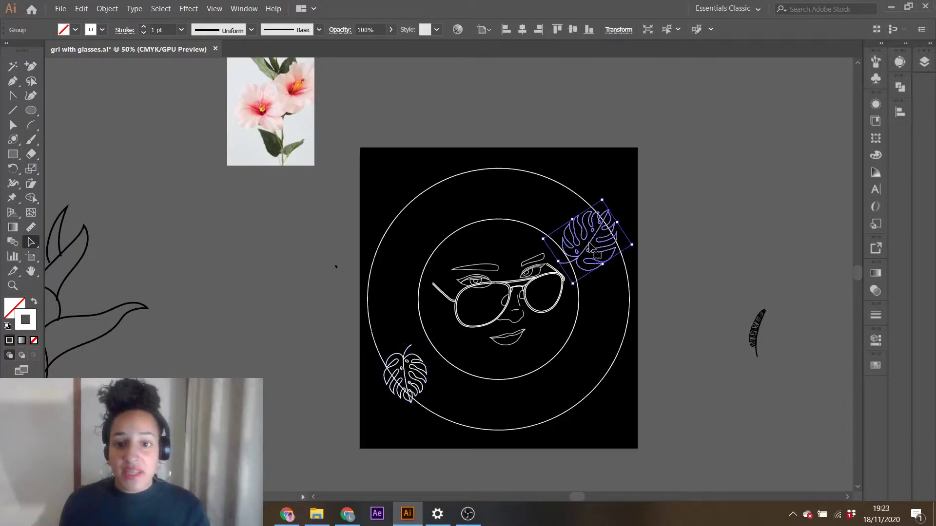
left_click(681, 219)
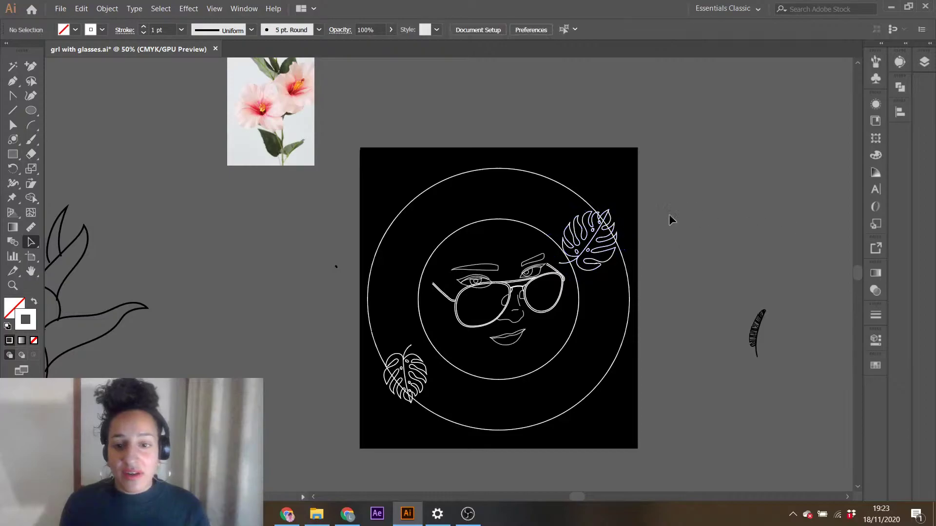
left_click(588, 241)
left_click_drag(590, 243, 595, 243)
left_click(666, 220)
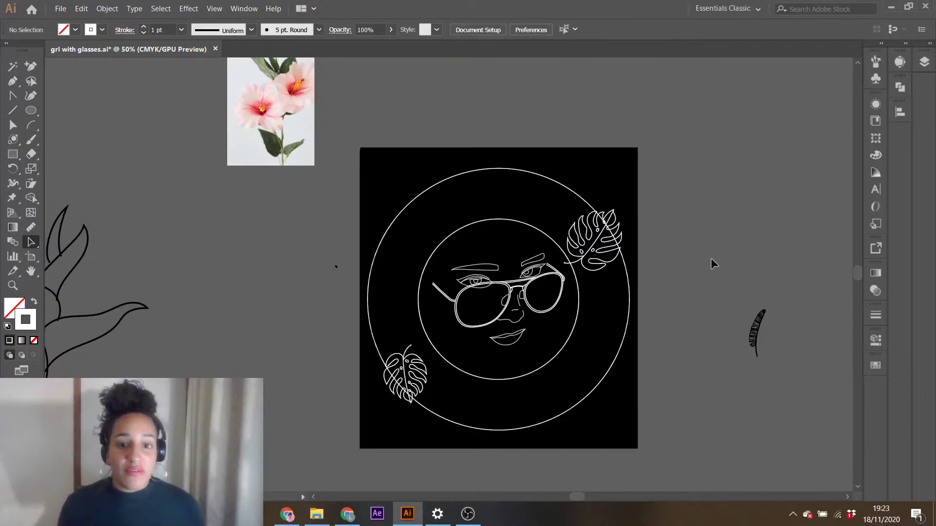
- Give the small banana leaf drawing beside the artboard a white stroke
left_click(757, 324)
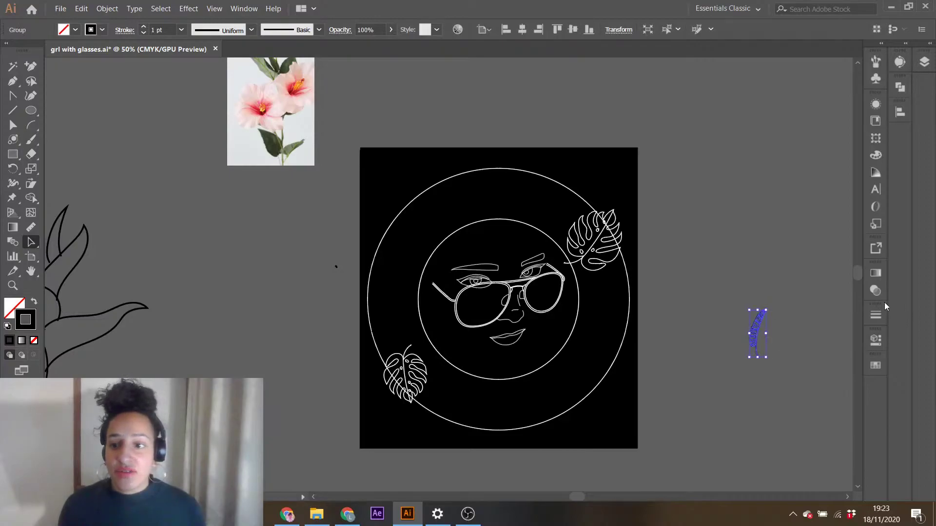
left_click(876, 365)
left_click(742, 324)
left_click(772, 220)
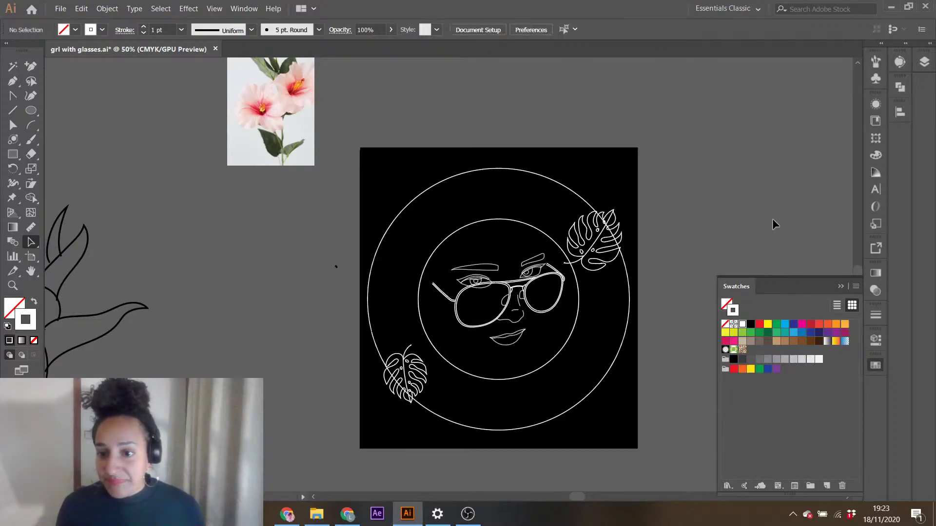
left_click(840, 286)
- Enlarge the banana leaf, move it into the ring above the face and rotate it to follow the inner circle's curve
left_click(757, 324)
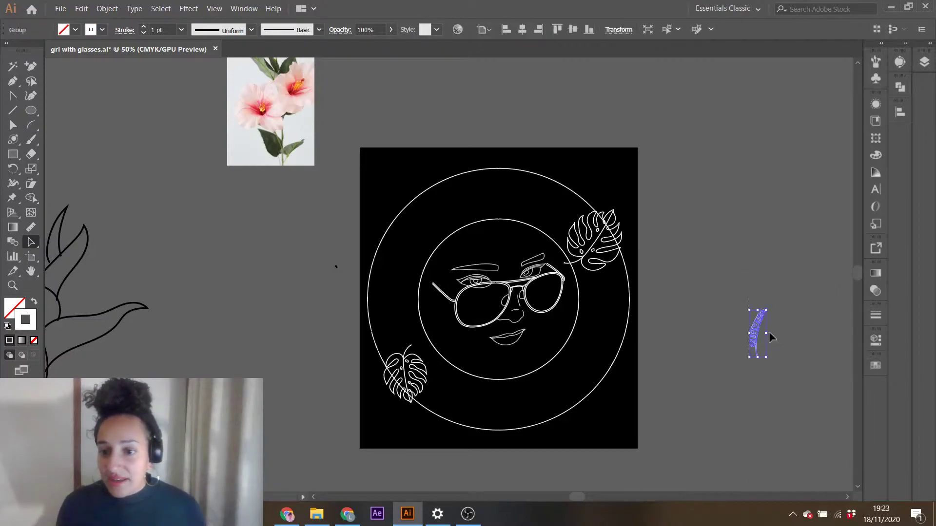
left_click_drag(768, 309, 778, 273)
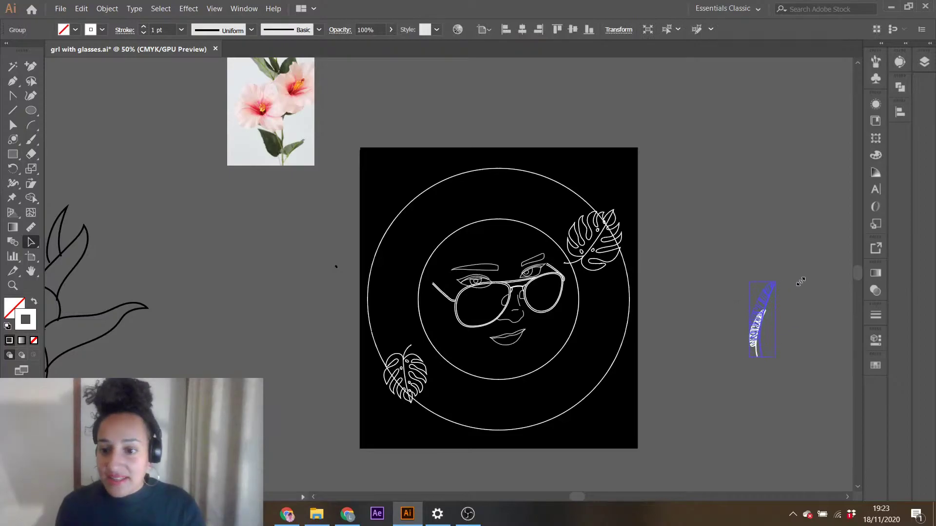
left_click(797, 316)
left_click_drag(762, 302, 421, 218)
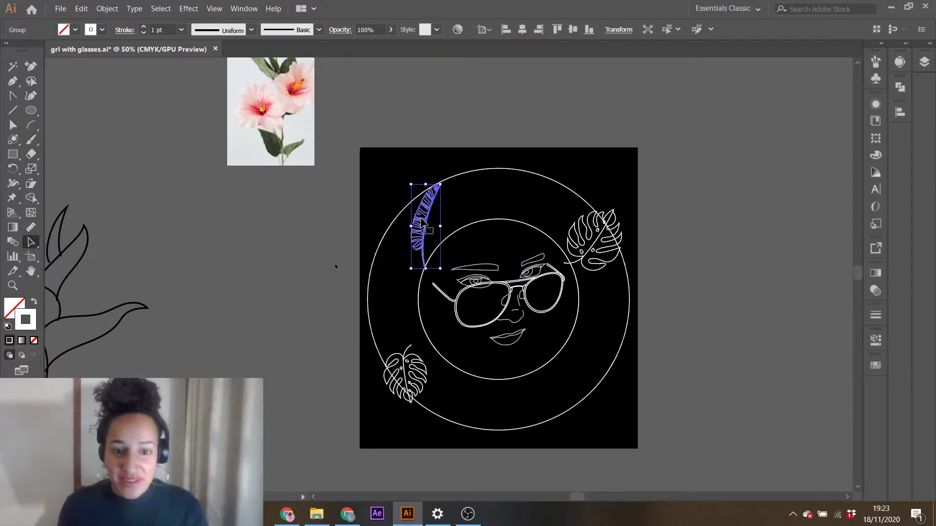
left_click_drag(441, 185, 459, 222)
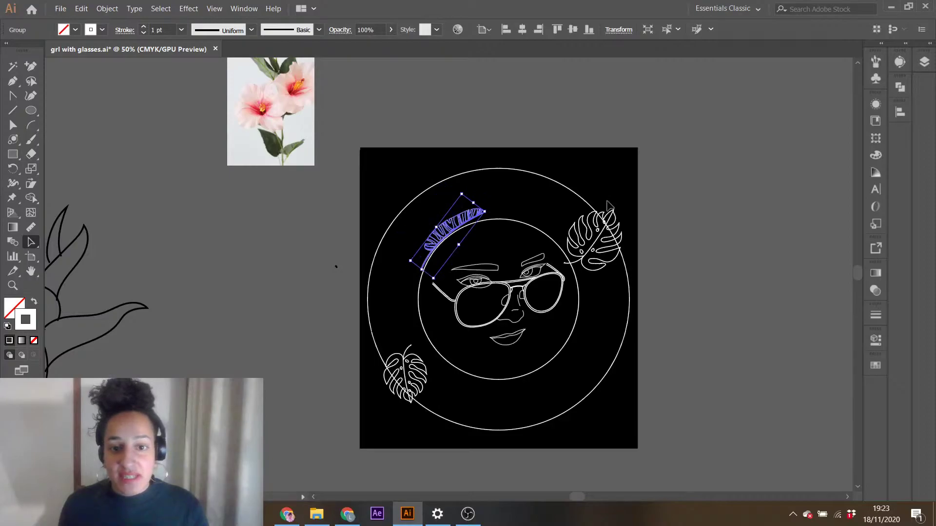
- Enlarge the banana leaf further and fit it along the outside of the outer circle's upper-left arc
left_click(757, 179)
left_click(449, 240)
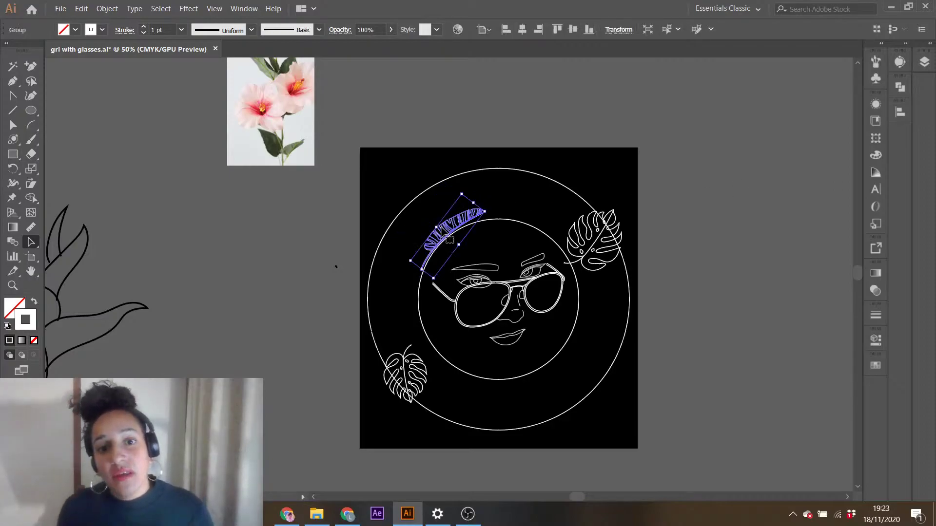
left_click_drag(449, 240, 404, 197)
left_click(817, 200)
left_click(424, 191)
left_click_drag(434, 170, 517, 117)
left_click_drag(465, 136, 447, 170)
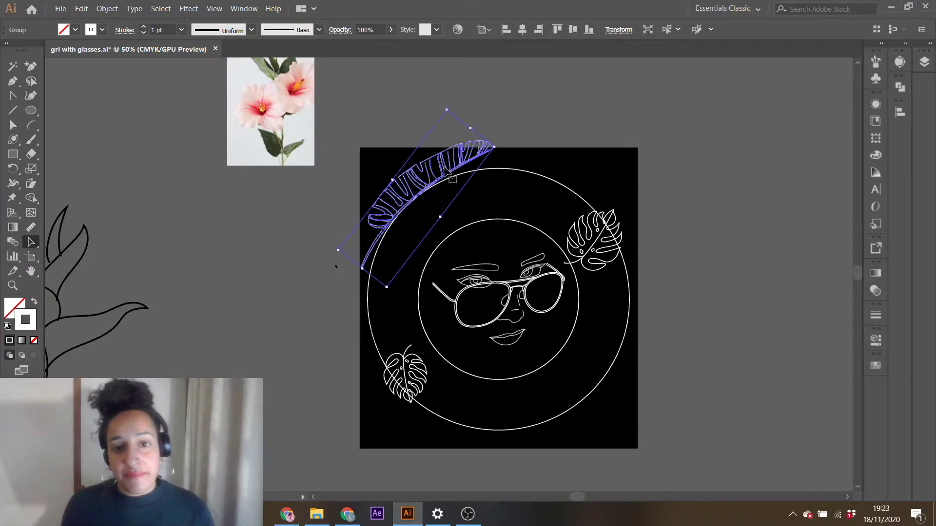
left_click_drag(495, 146, 477, 158)
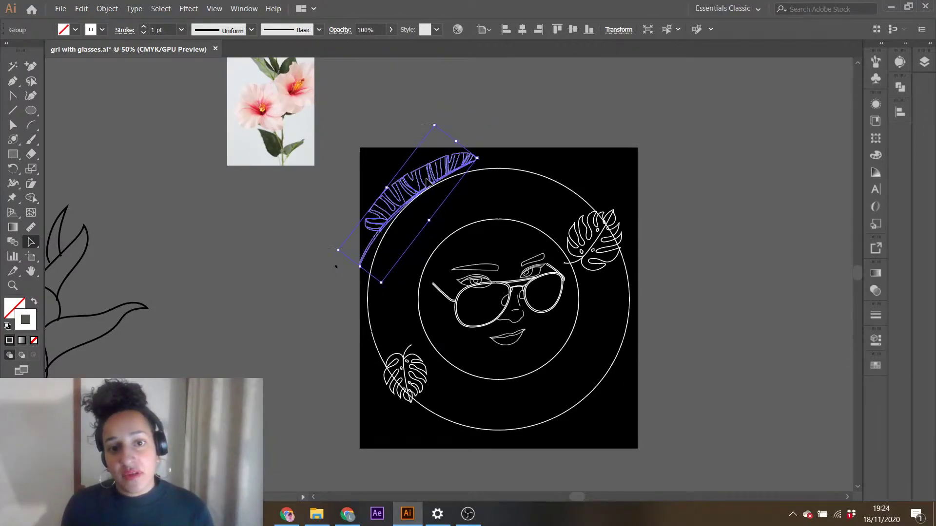
left_click(738, 184)
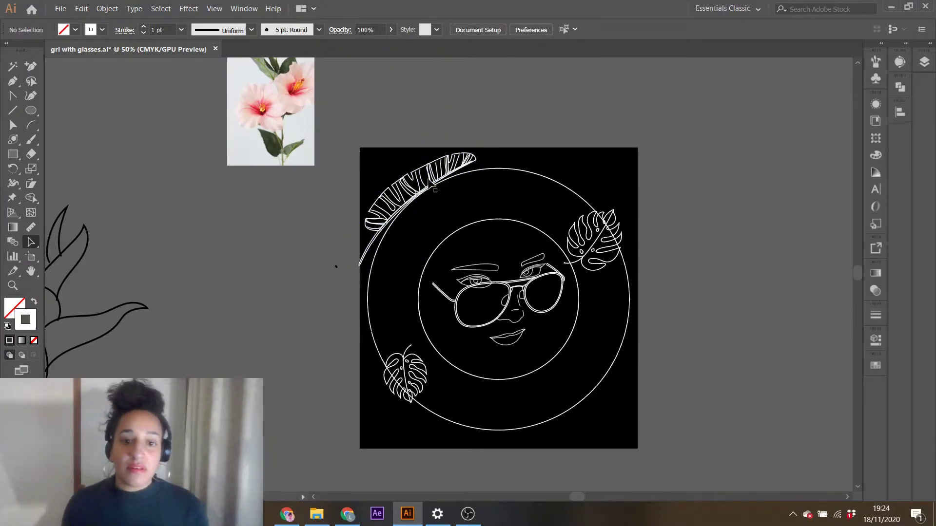
- Move the enlarged banana leaf inward and rotate it slightly so its stem follows the inner circle and its tip reaches the outer circle
left_click(427, 180)
left_click_drag(420, 189, 489, 177)
left_click(747, 196)
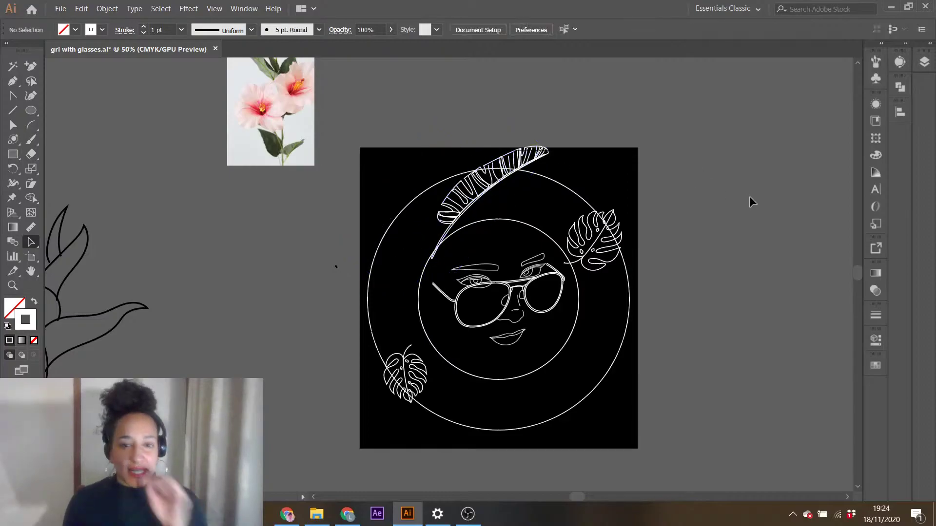
left_click(453, 222)
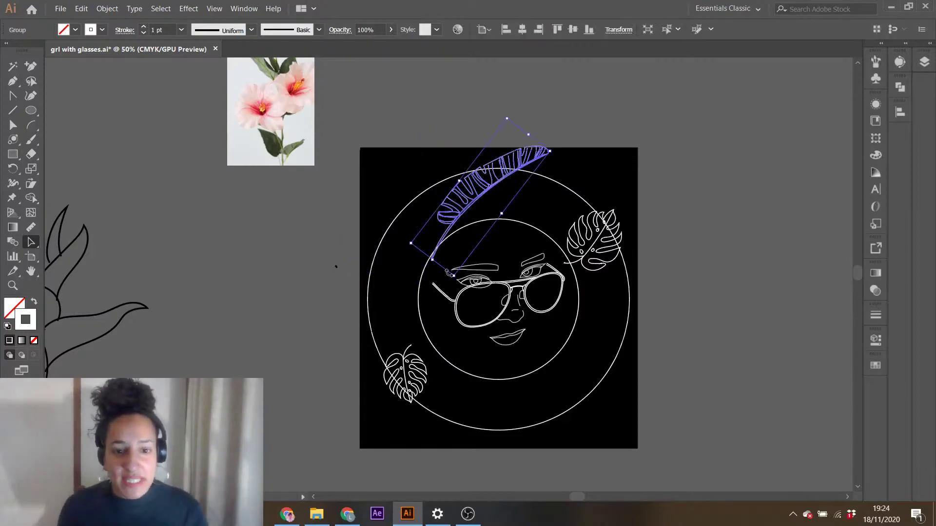
left_click_drag(450, 283, 454, 285)
left_click_drag(471, 193, 463, 209)
left_click(744, 185)
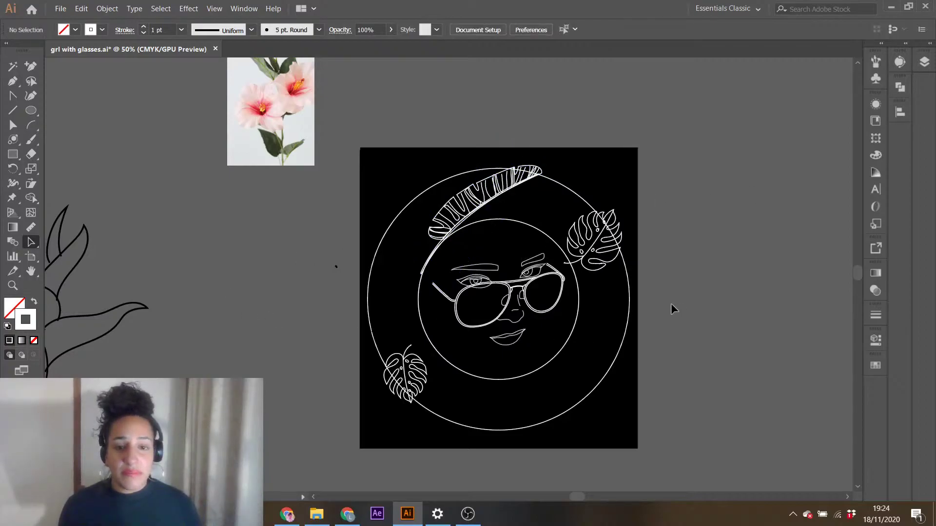
- Duplicate the banana leaf, shrink the copy and rotate it to follow the underside of the inner circle's bottom arc
left_click(483, 206)
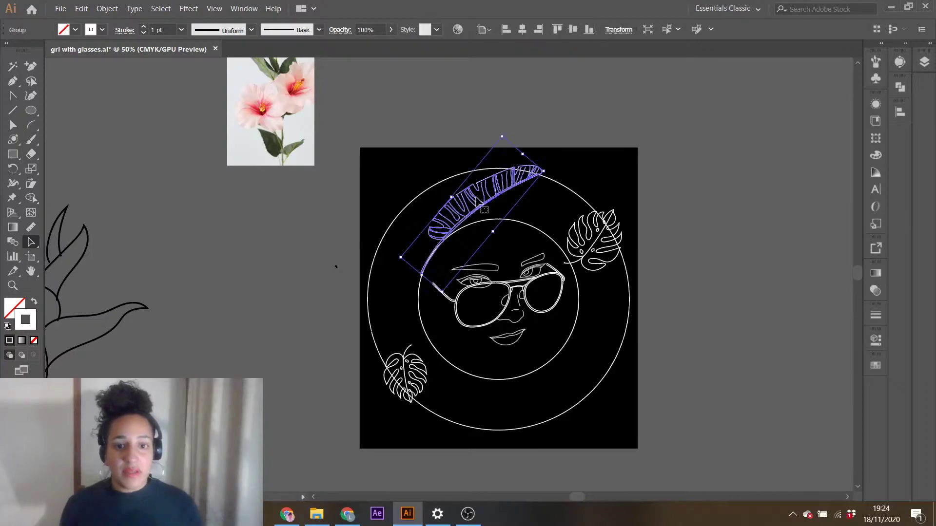
left_click_drag(484, 209, 630, 339)
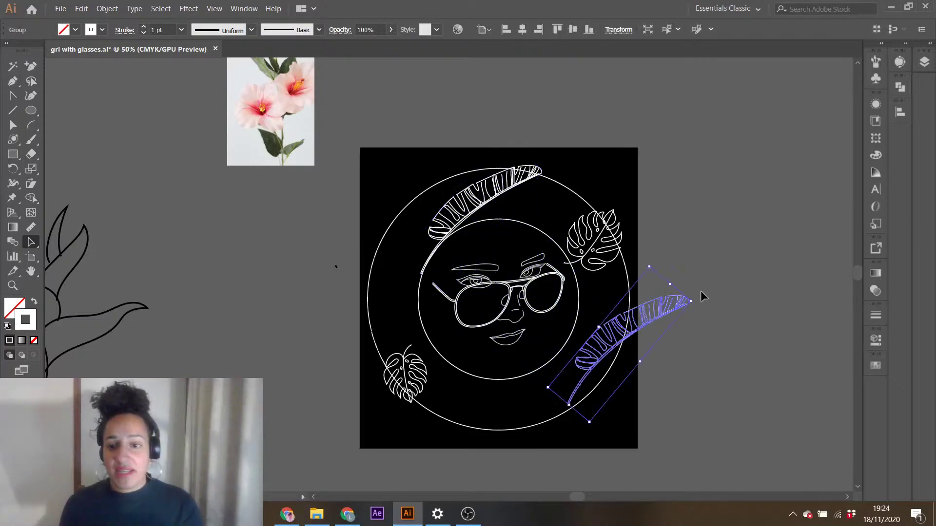
left_click_drag(690, 303, 549, 370)
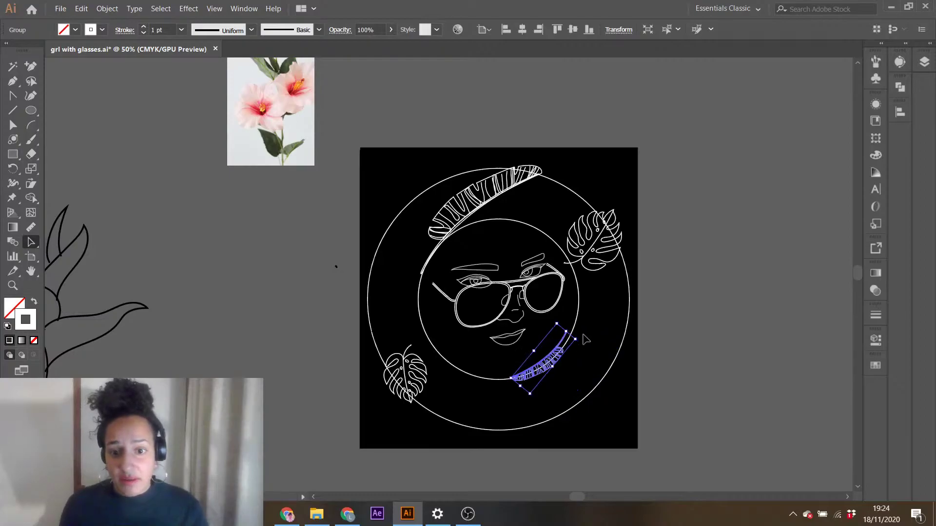
left_click_drag(580, 339, 514, 385)
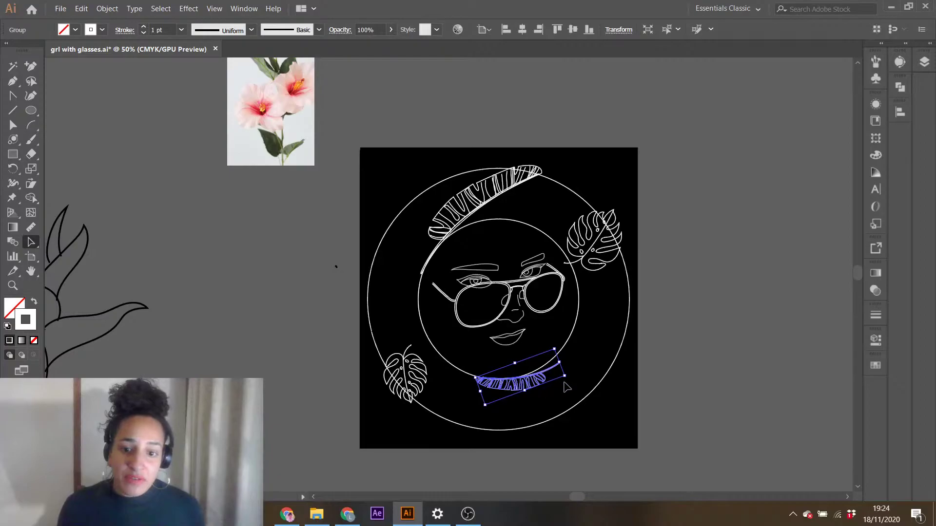
left_click_drag(568, 377, 572, 375)
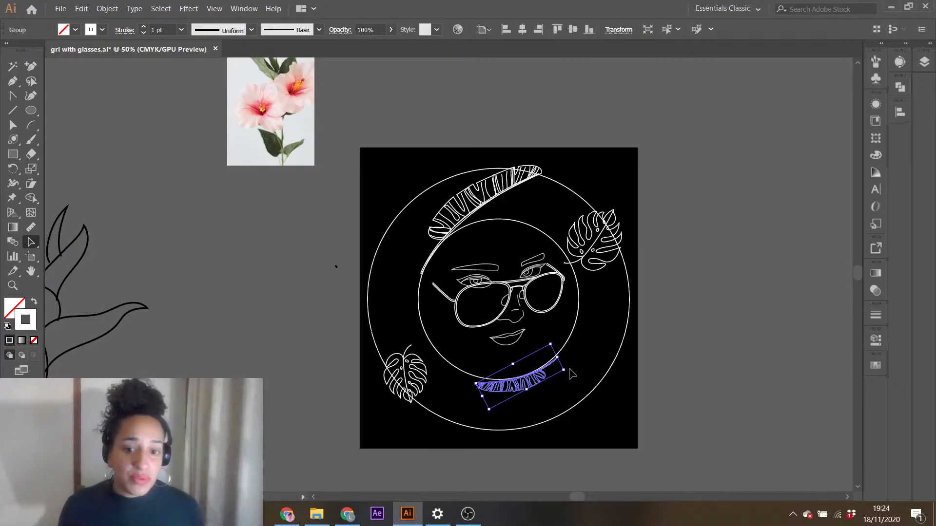
left_click(717, 344)
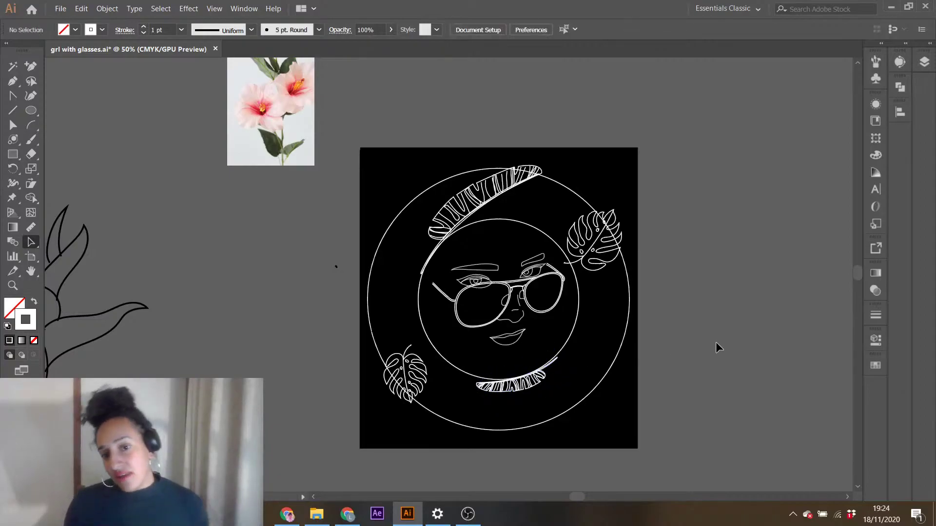
- Adjust the small banana leaf's rotation, enlarge it slightly and shift it left along the inner circle's bottom arc
left_click(517, 390)
left_click_drag(472, 381, 475, 373)
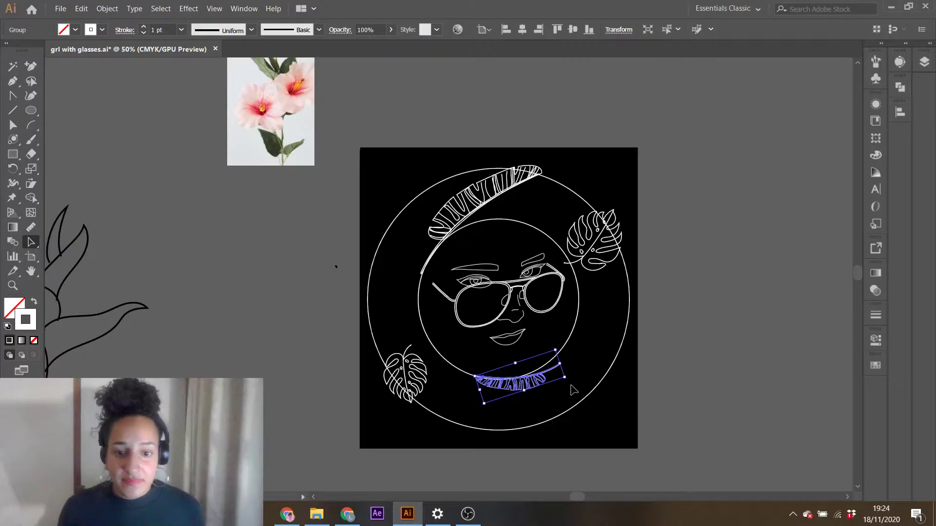
left_click_drag(563, 380, 512, 393)
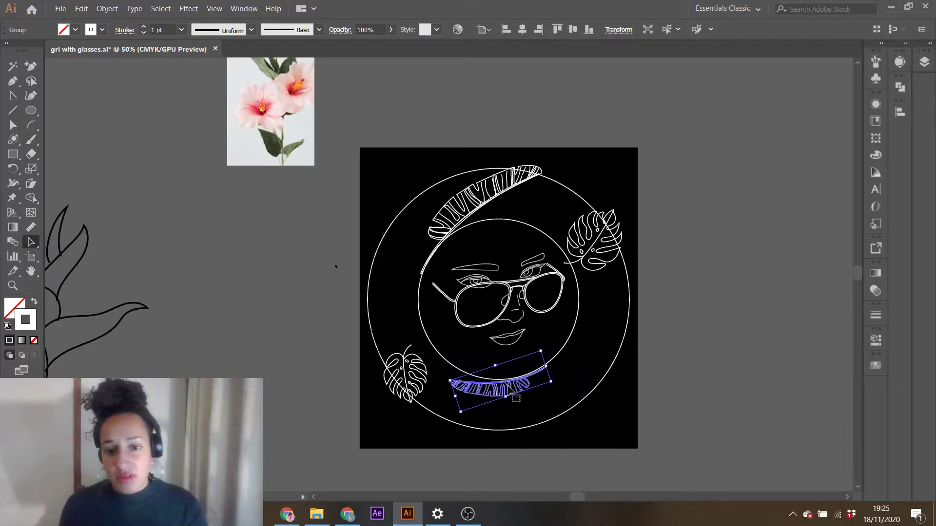
left_click(765, 377)
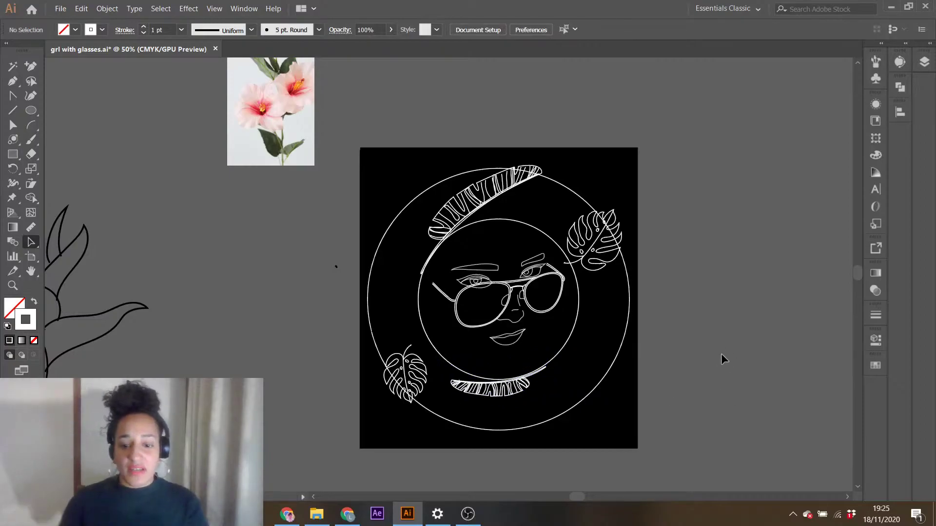
- Turn the small banana leaf half a turn and place it across the inner circle's bottom edge, slightly right of centre
key("ctrl+plus")
scroll(721, 349, "down", 3)
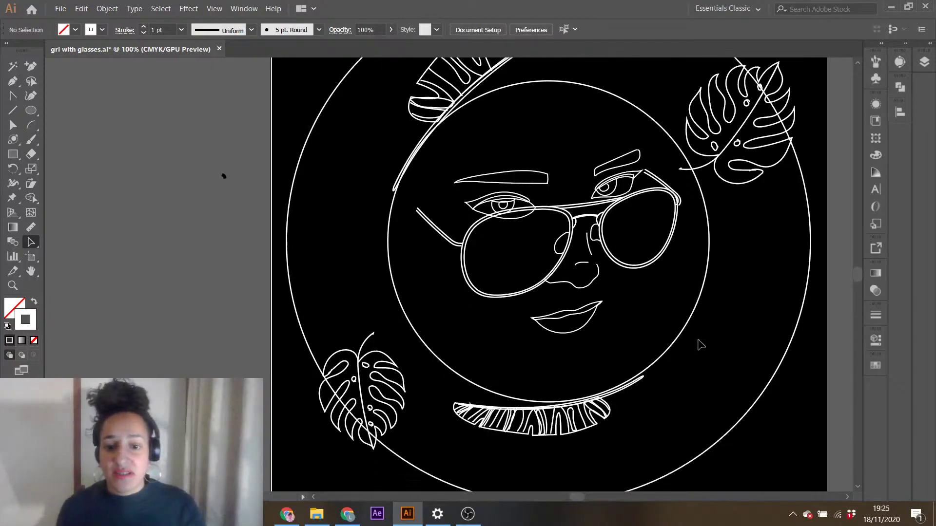
left_click(532, 415)
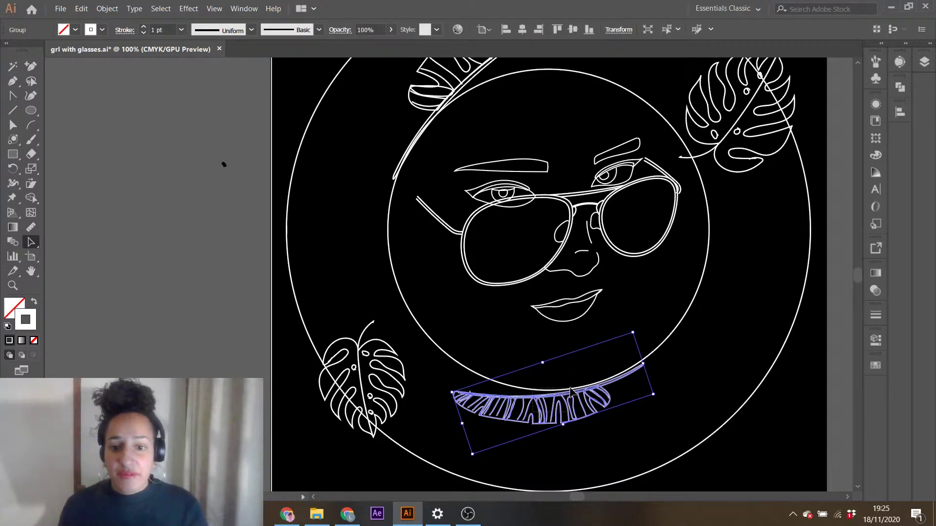
left_click(740, 407, "shift")
left_click(262, 357)
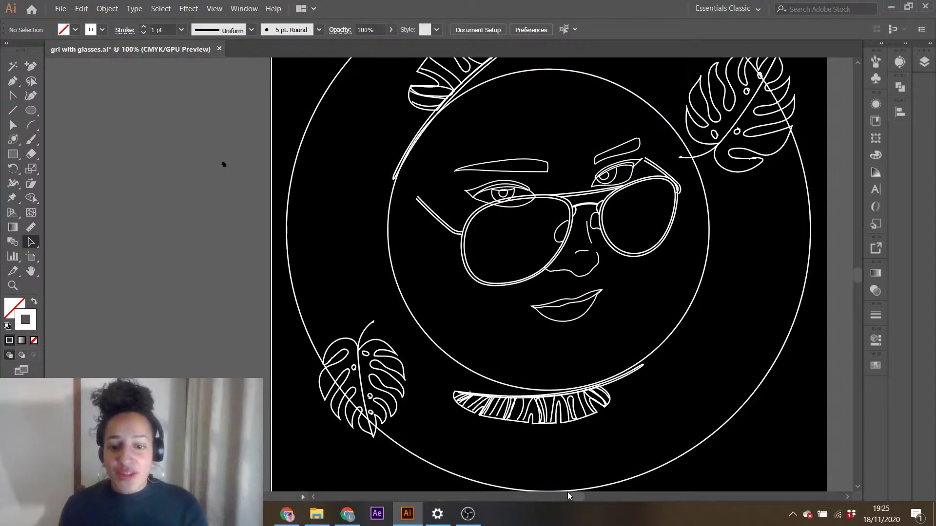
left_click_drag(574, 498, 578, 499)
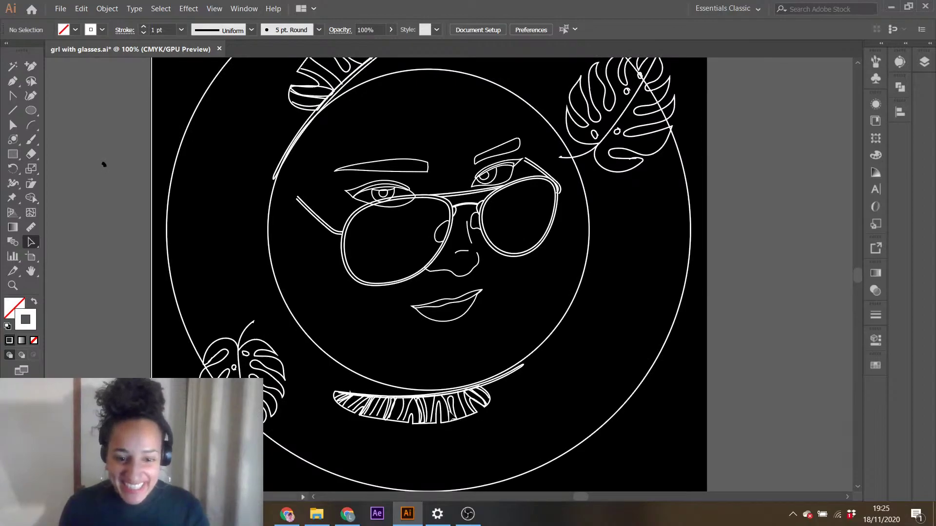
left_click(448, 414)
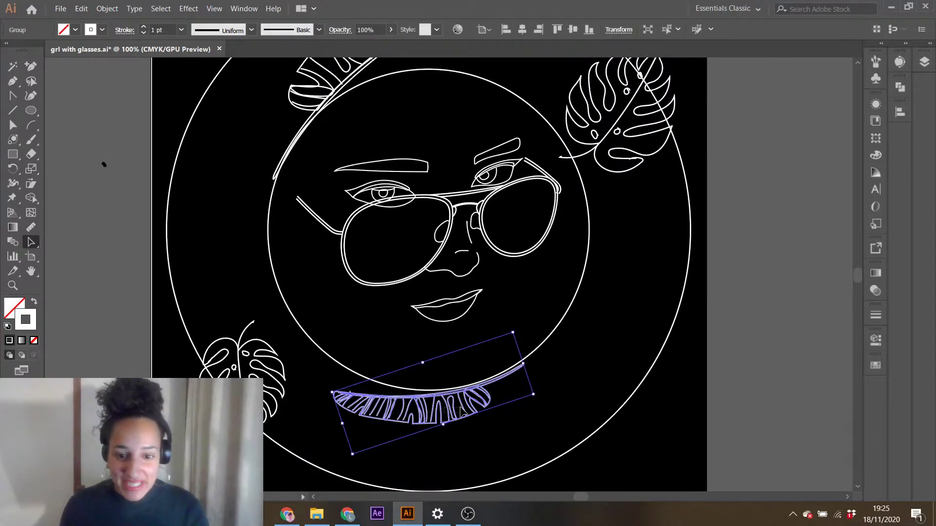
left_click(561, 381)
left_click_drag(463, 407, 425, 318)
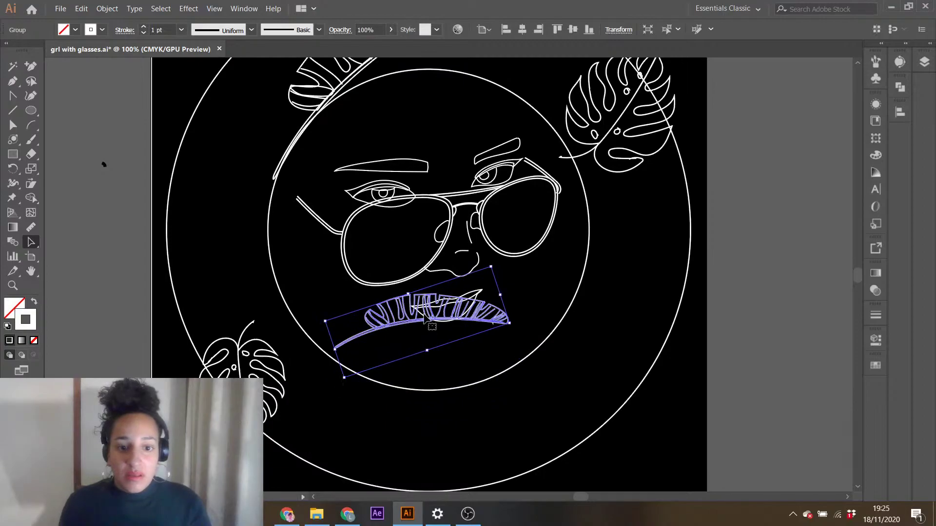
left_click(432, 348, "shift")
left_click(777, 322)
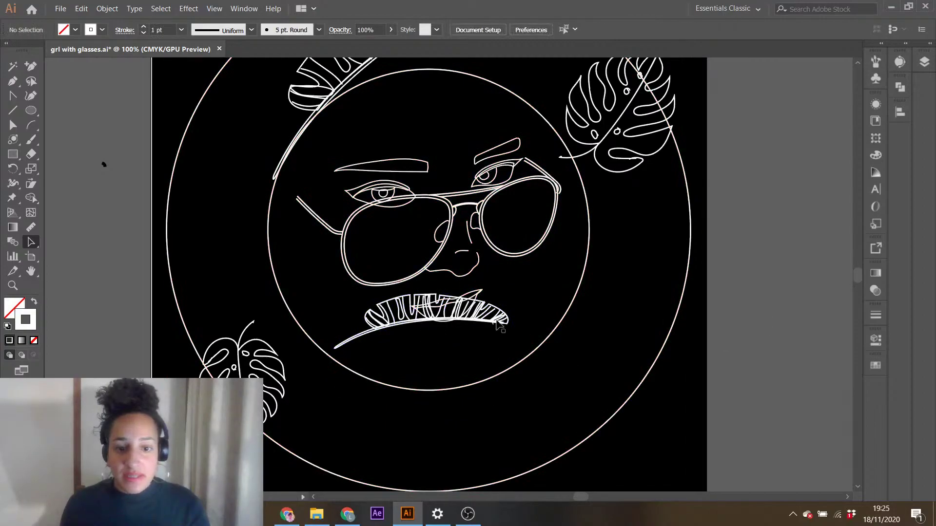
left_click_drag(413, 323, 456, 379)
left_click(713, 372)
scroll(720, 393, "up", 2)
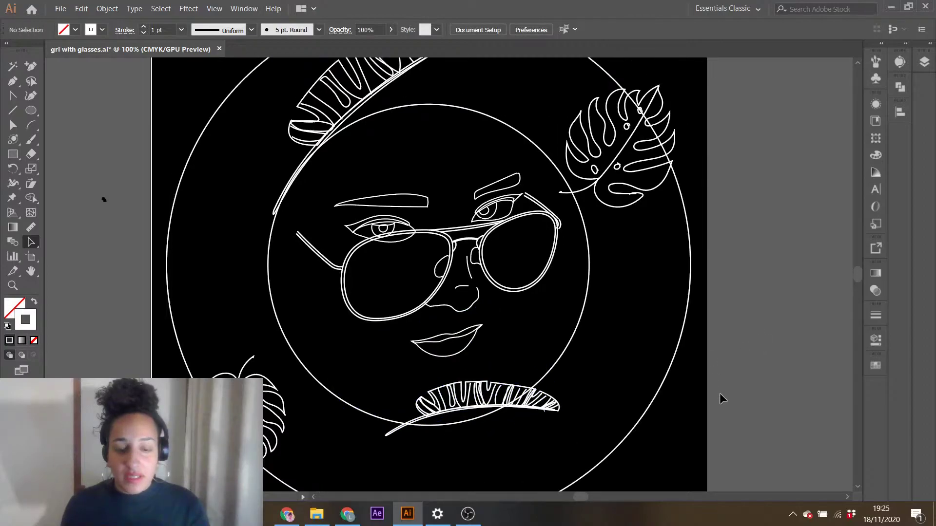
- Move the traced fan palm leaf from beside the heliconia drawing to the artboard's right edge and scale it down
key("ctrl+minus")
key("ctrl+minus")
key("ctrl+minus")
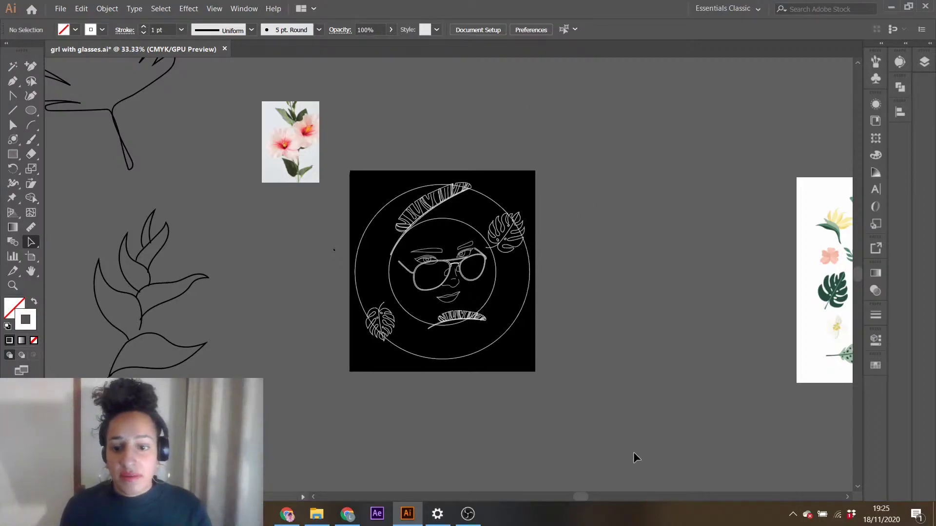
left_click_drag(587, 499, 568, 492)
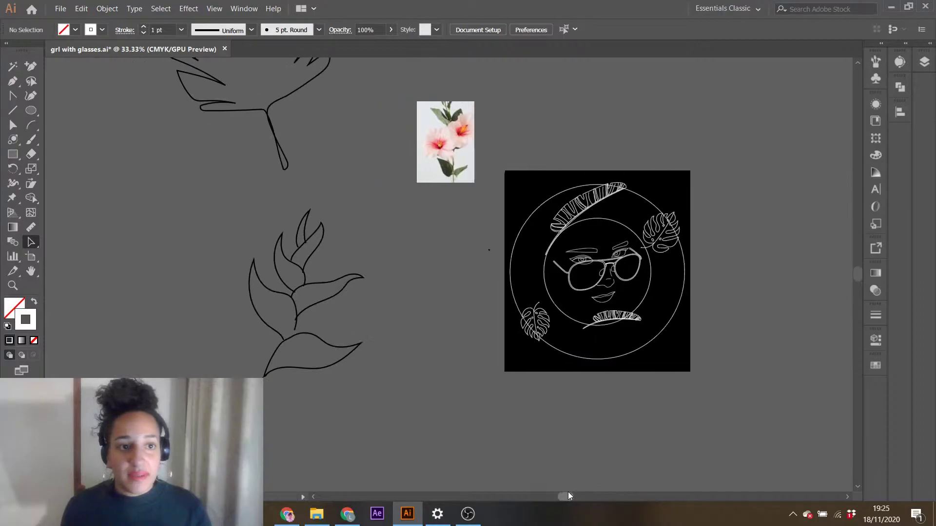
left_click(287, 104)
left_click(386, 129)
left_click_drag(299, 92, 799, 244)
left_click_drag(839, 98, 779, 189)
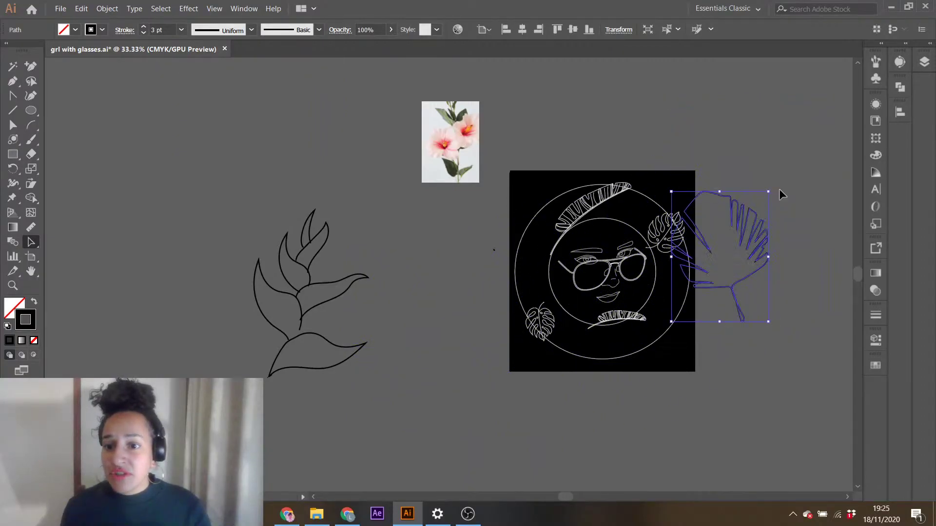
- Give the fan palm leaf drawing a white stroke
left_click(876, 365)
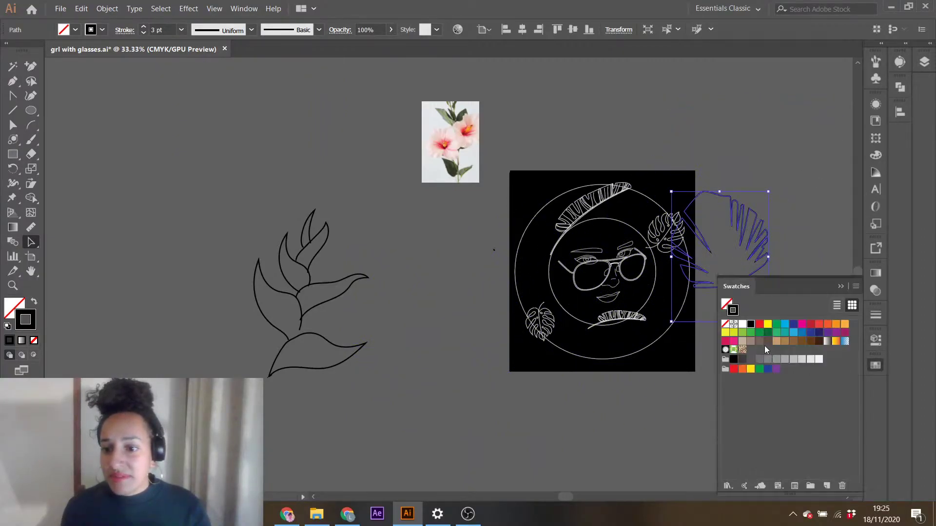
left_click(743, 328)
left_click(790, 203)
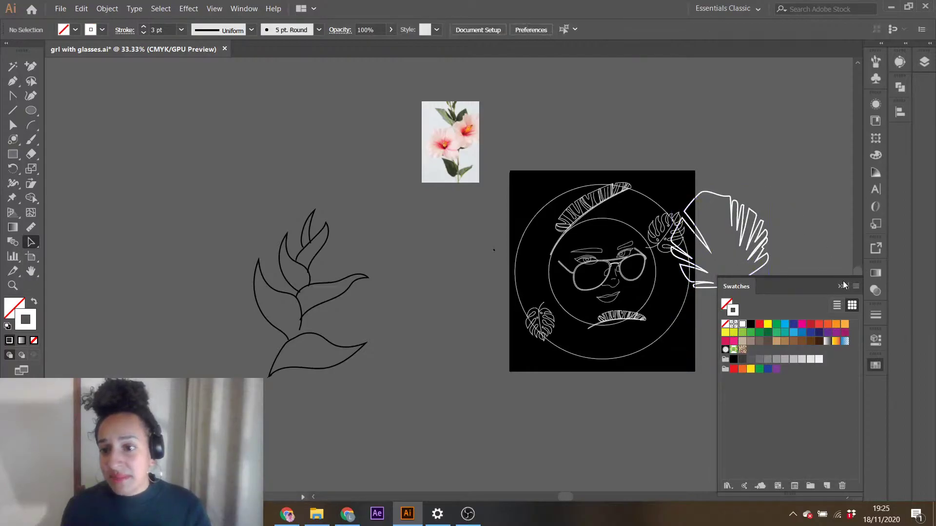
left_click(841, 285)
- Scale the fan palm leaf down further and set its stroke weight to 1 pt
left_click(764, 248)
left_click_drag(765, 194, 720, 267)
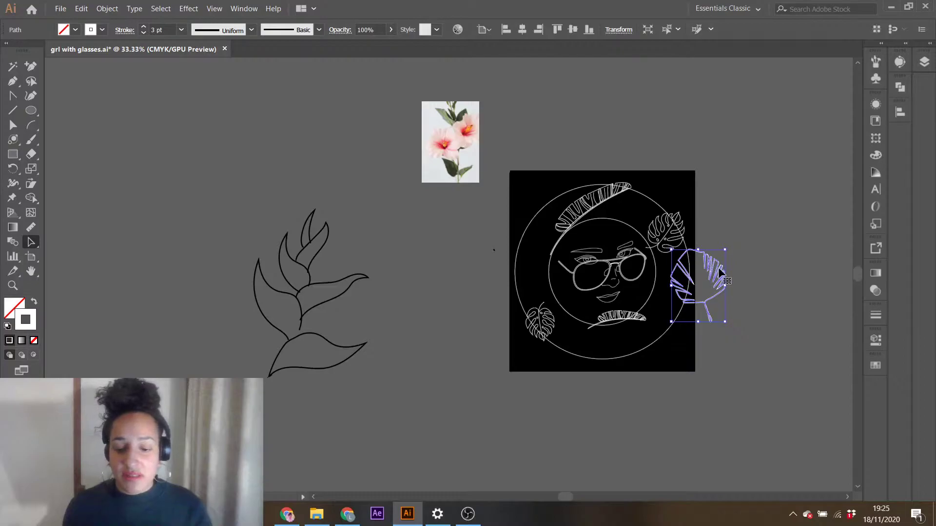
key("ctrl+plus")
key("ctrl+plus")
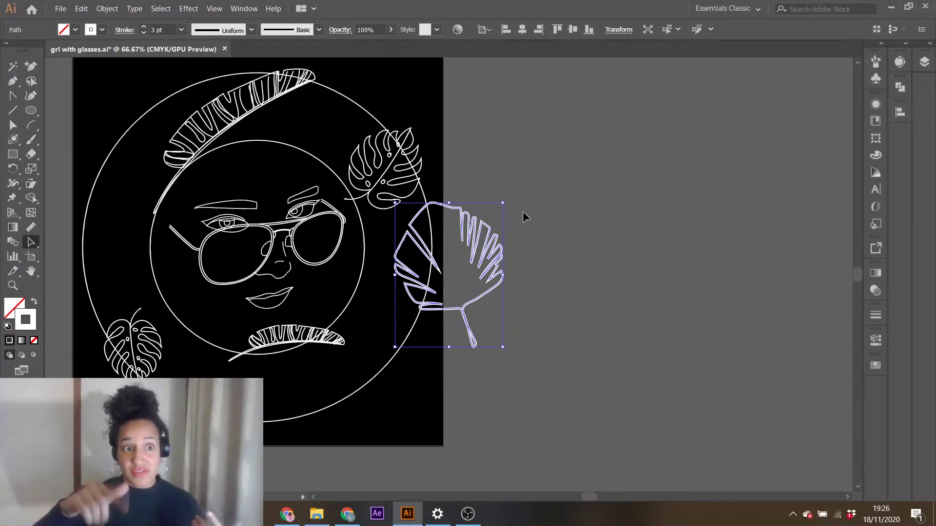
left_click_drag(504, 203, 467, 248)
left_click(876, 316)
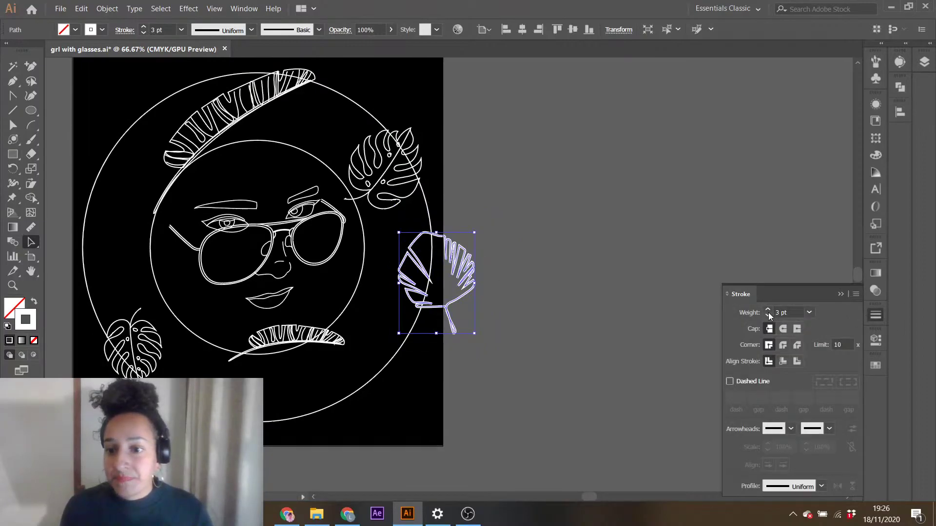
left_click(768, 316)
left_click(769, 316)
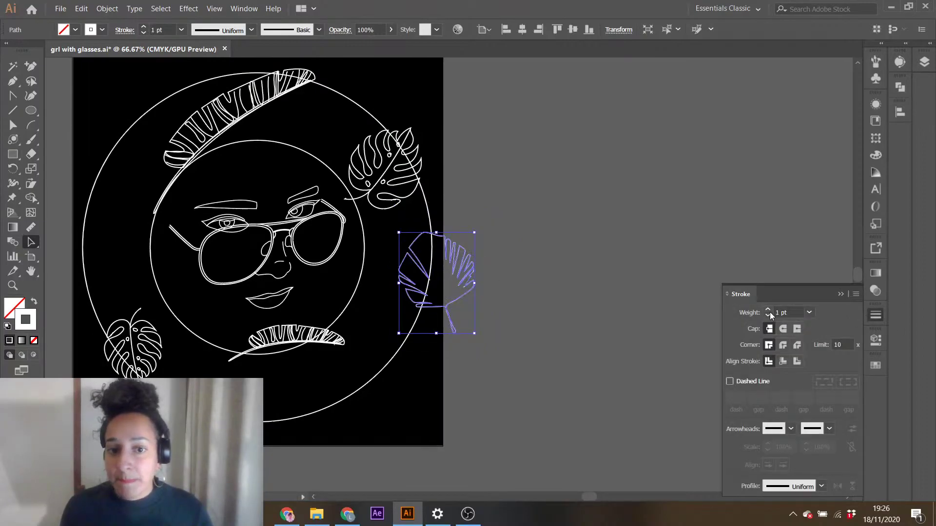
- Shrink the fan palm leaf again, move it onto the outer circle's lower-right arc and rotate it so its stem points outward
left_click(460, 275)
left_click_drag(475, 232, 450, 265)
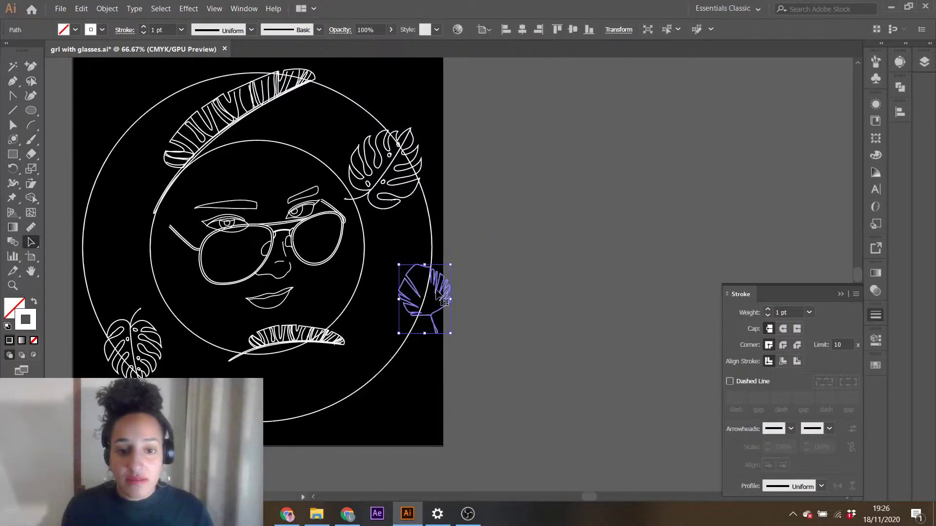
left_click_drag(445, 304, 418, 321)
left_click_drag(430, 354, 451, 342)
left_click(560, 319)
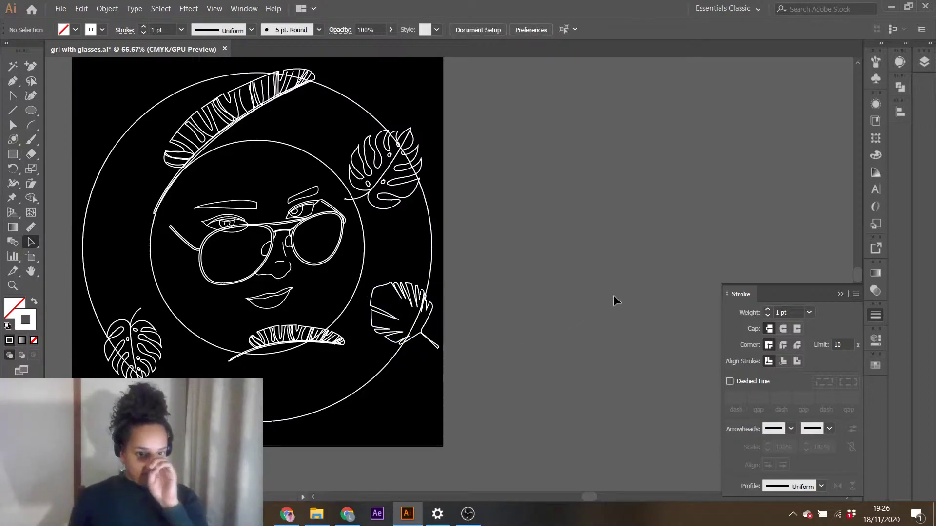
left_click(840, 294)
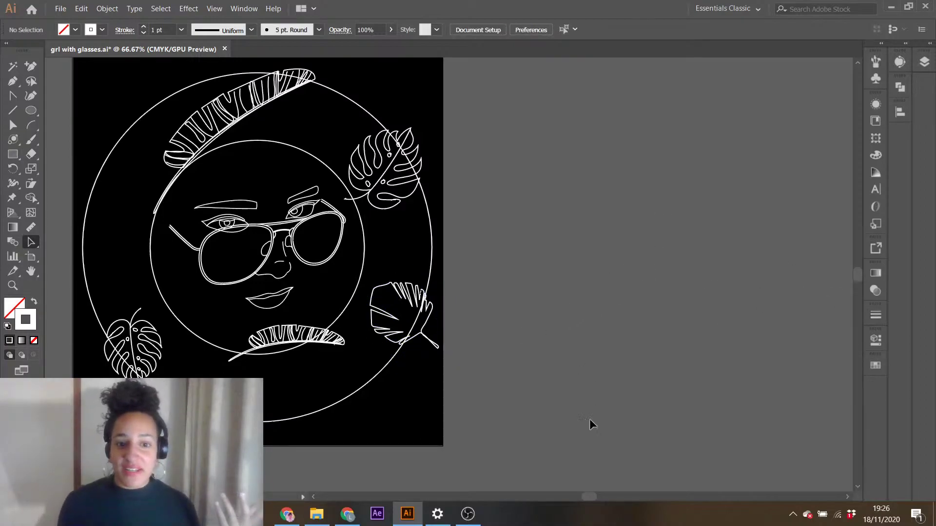
- Go to the tropical plant reference image and prepare the Pen tool with a near-black stroke colour, hex 0f0202
left_click_drag(590, 500, 588, 501)
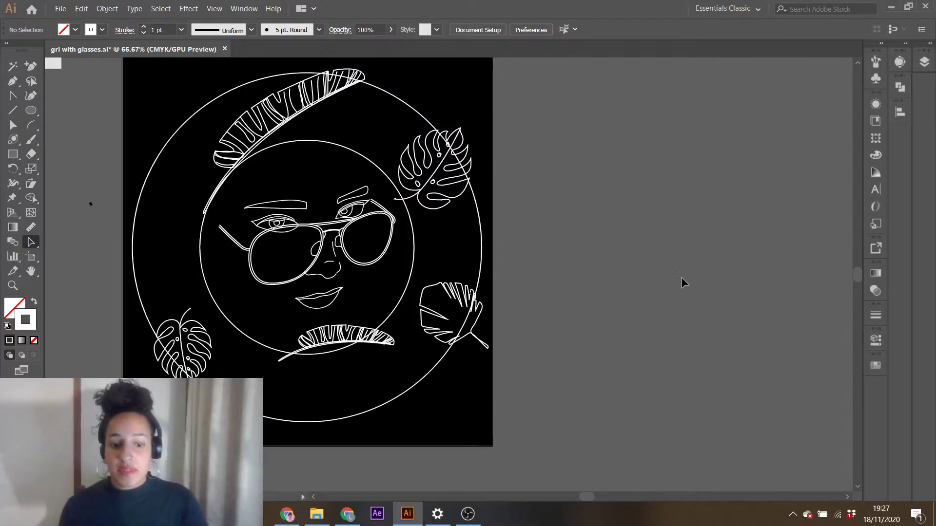
left_click_drag(584, 496, 622, 499)
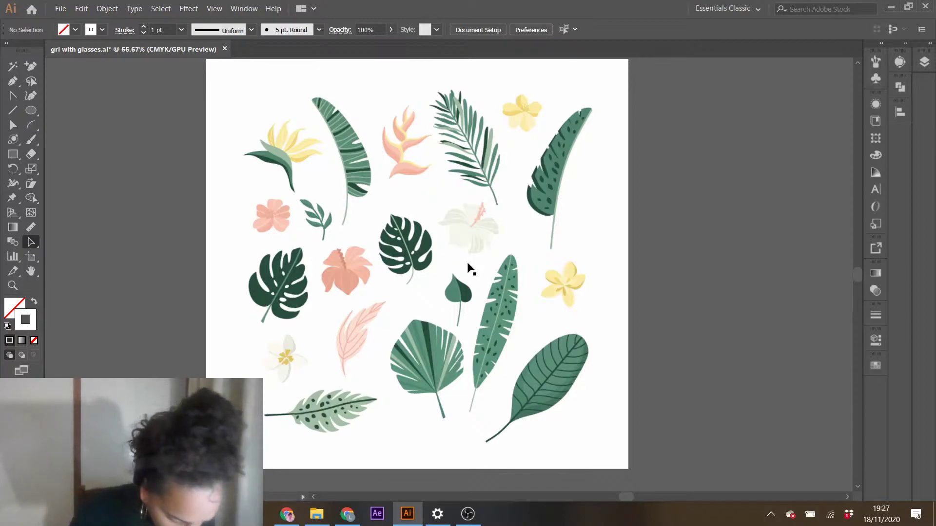
key("p")
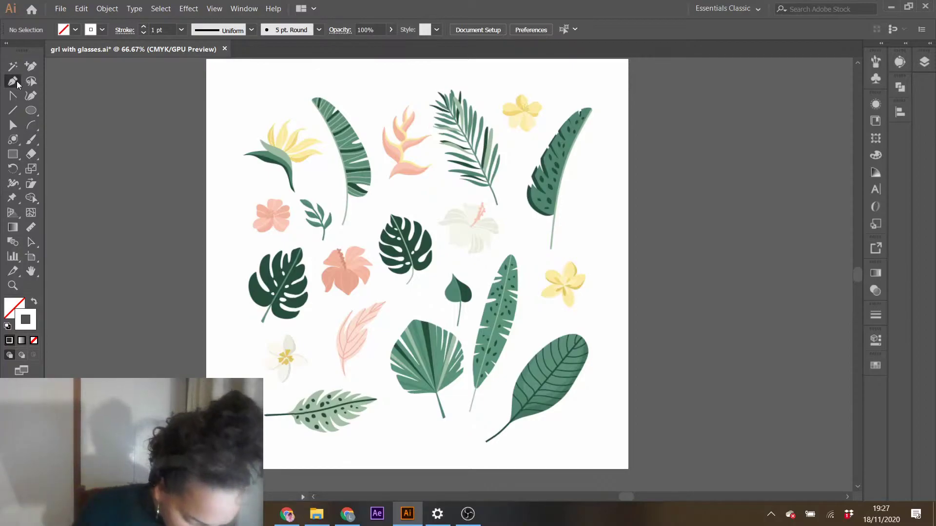
double_click(30, 324)
left_click_drag(680, 221, 679, 246)
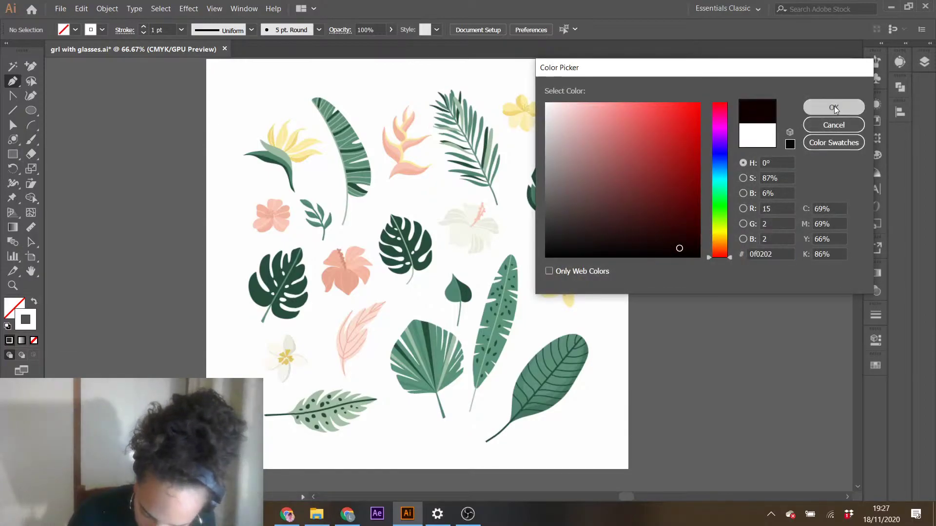
left_click(834, 107)
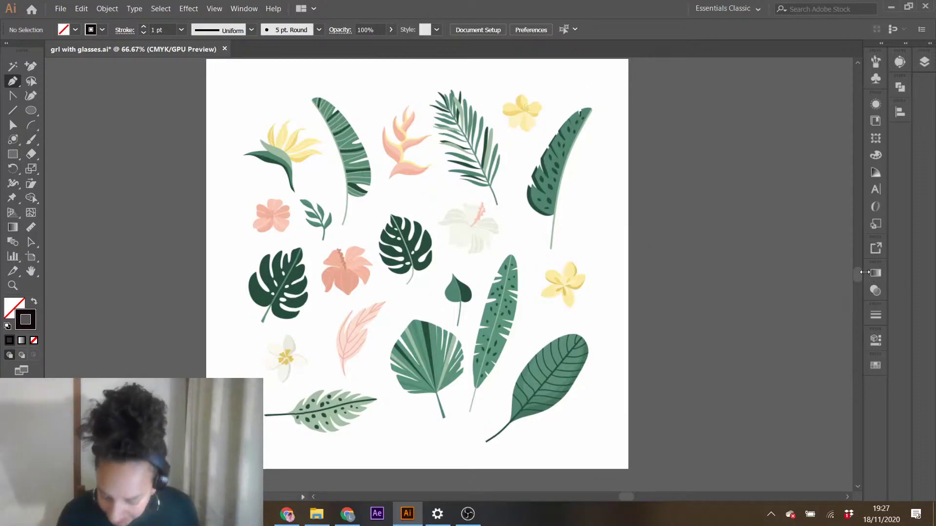
scroll(859, 271, "down", 3)
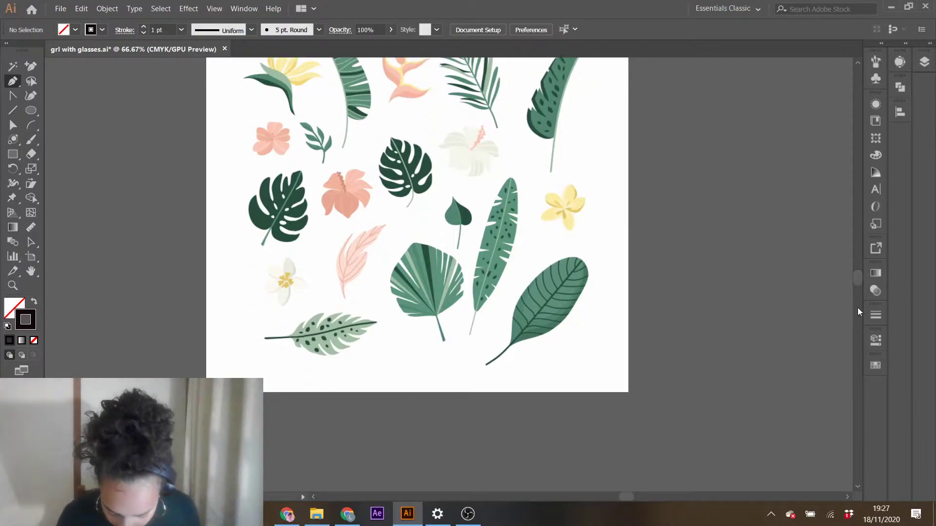
- Trace the outline of the broad ribbed leaf at the reference image's lower-right corner with the Pen tool, ending at its base
left_click(511, 343)
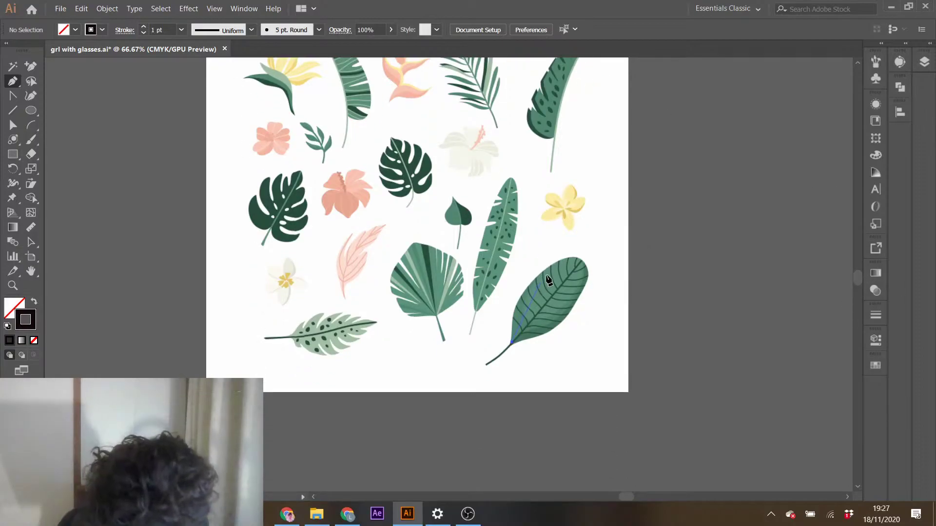
left_click_drag(545, 270, 580, 253)
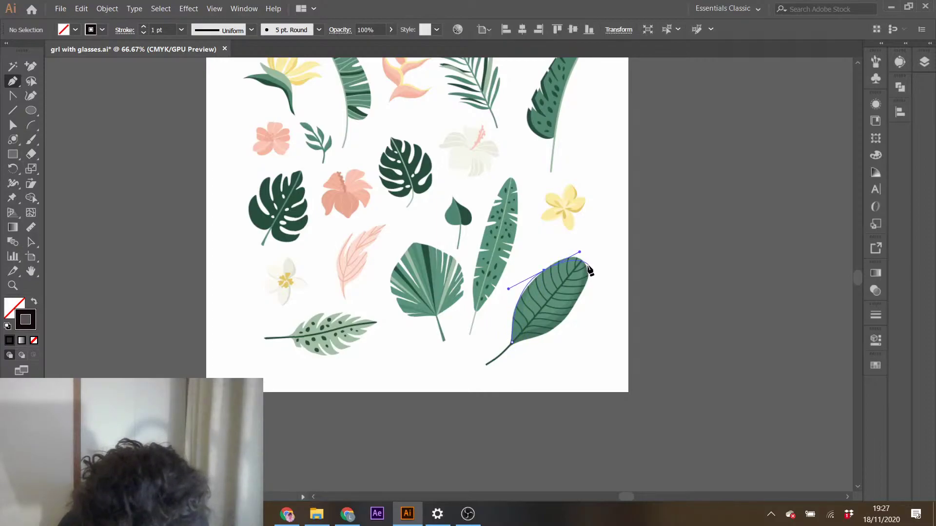
left_click(587, 268)
left_click_drag(592, 282, 594, 281)
left_click(565, 320)
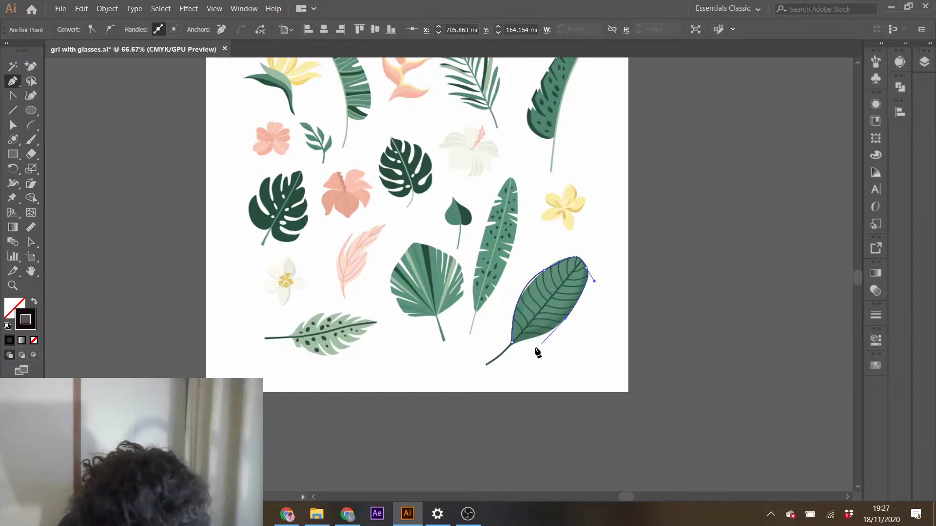
left_click(512, 344)
- Trace both sides of the ribbed leaf's stem and close the outline at the leaf base
mouse_move(487, 360)
left_mouse_down()
mouse_move(478, 344)
mouse_move(480, 363)
left_mouse_up()
left_click(512, 346)
left_click(487, 365)
left_click(511, 344)
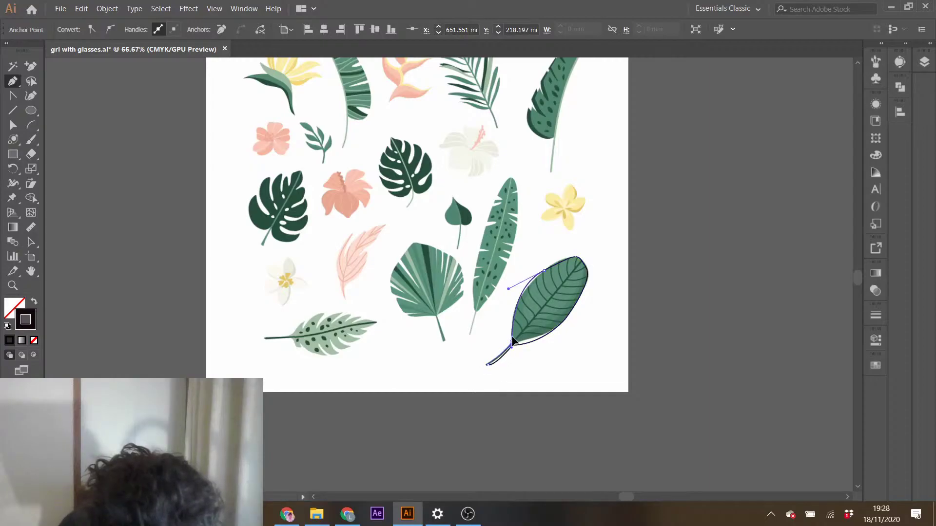
left_click_drag(512, 336, 511, 339)
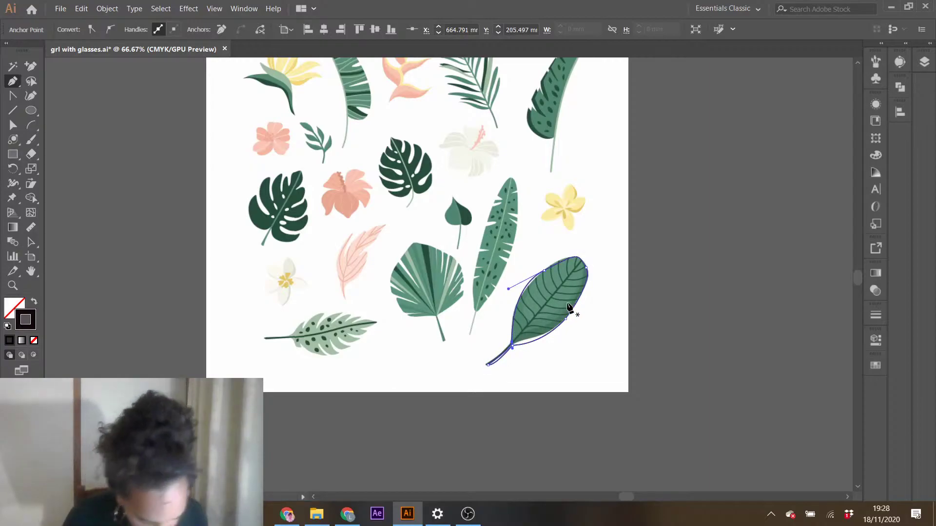
- Search the available tool groups for the Smooth tool
left_click(31, 141)
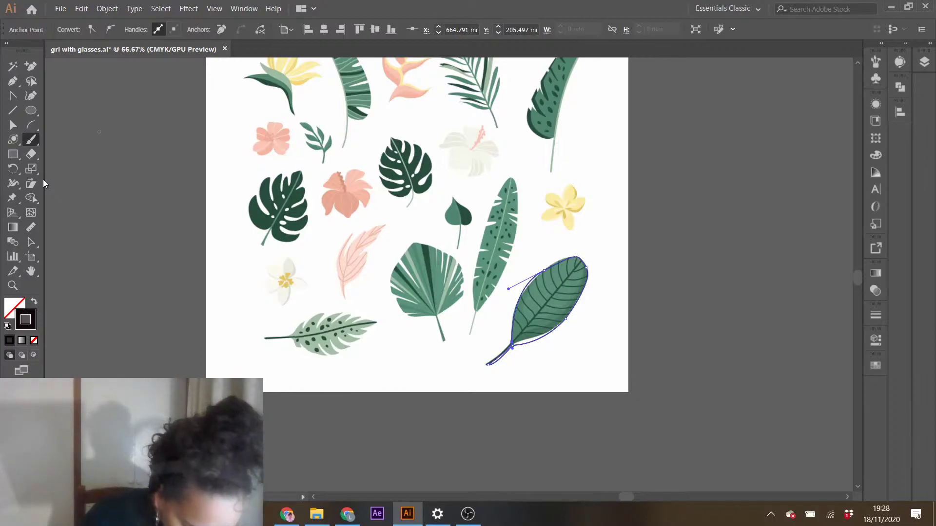
left_click(31, 125)
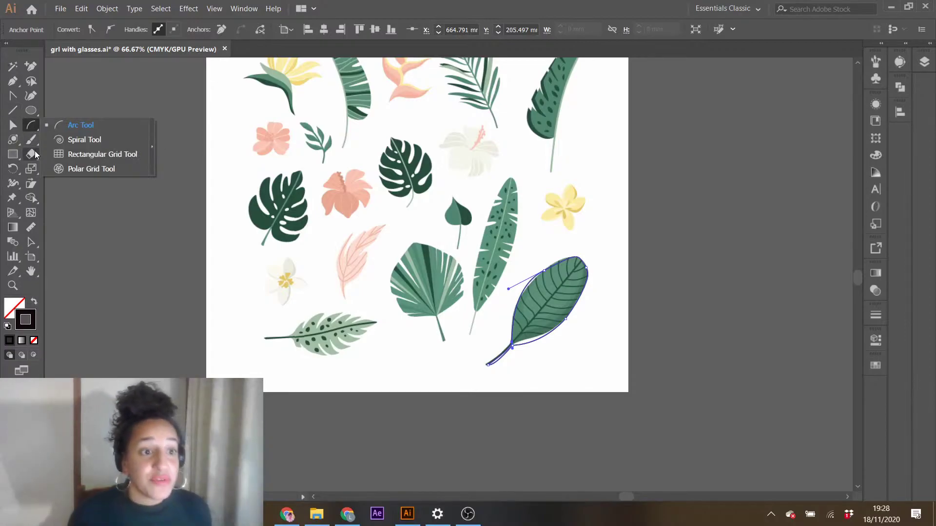
left_click(32, 244)
left_click(31, 244)
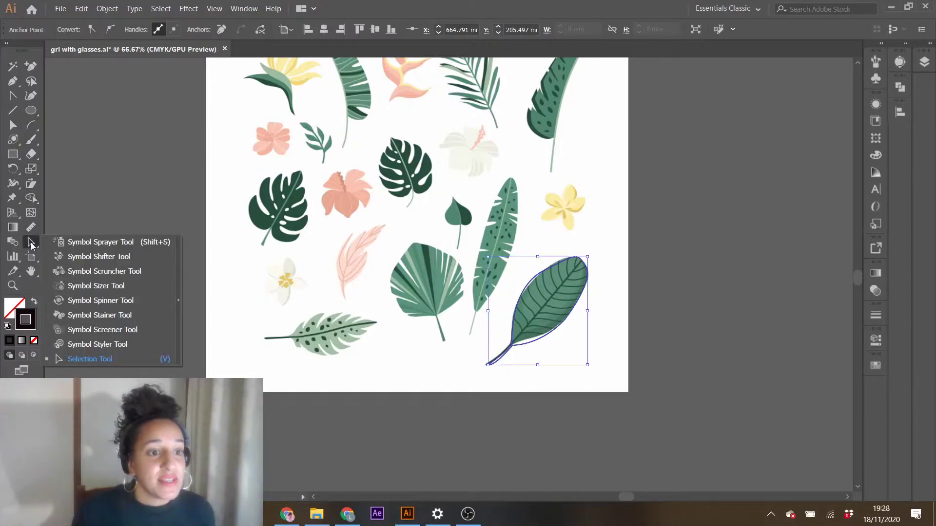
left_click(32, 155)
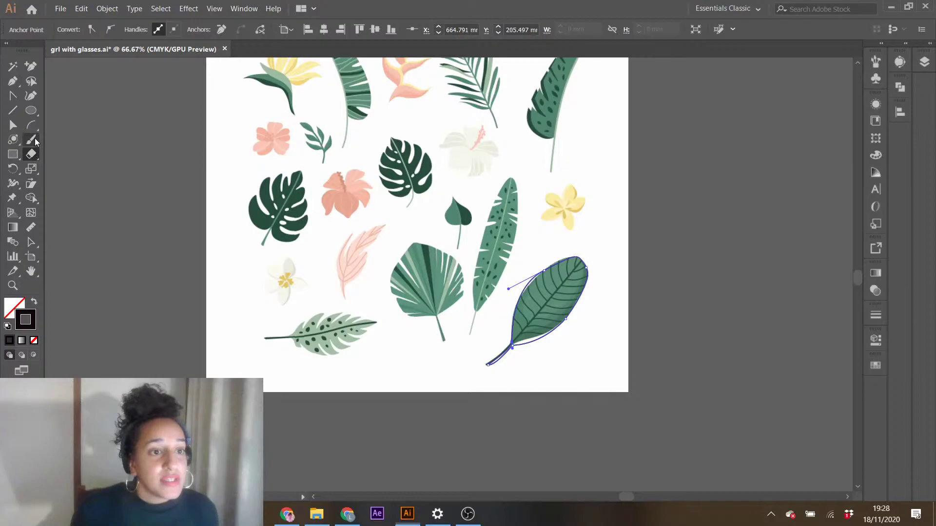
left_click(32, 140)
left_click(35, 114)
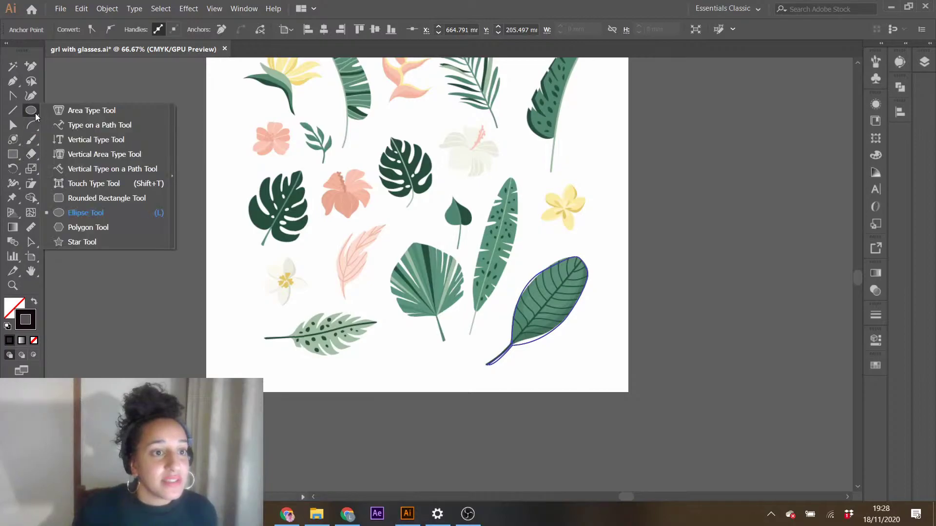
left_click(30, 155)
left_click(30, 141)
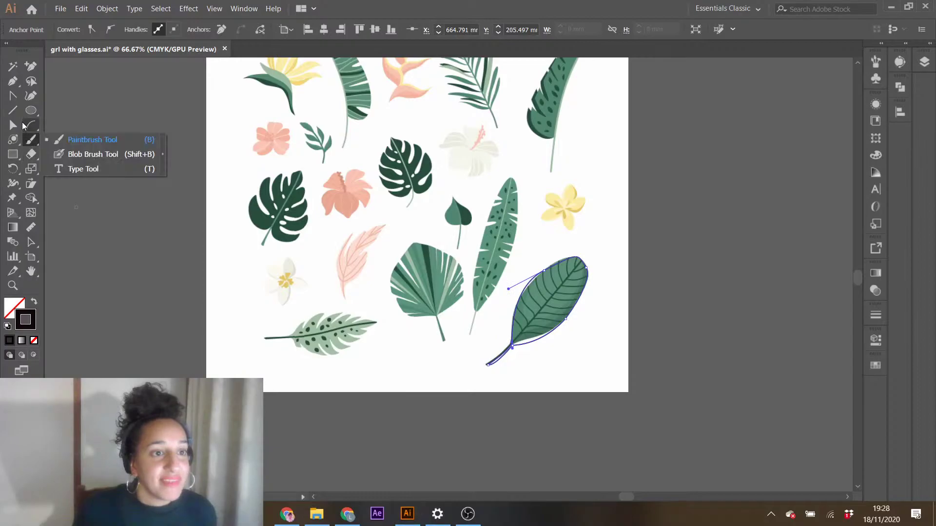
left_click(13, 82)
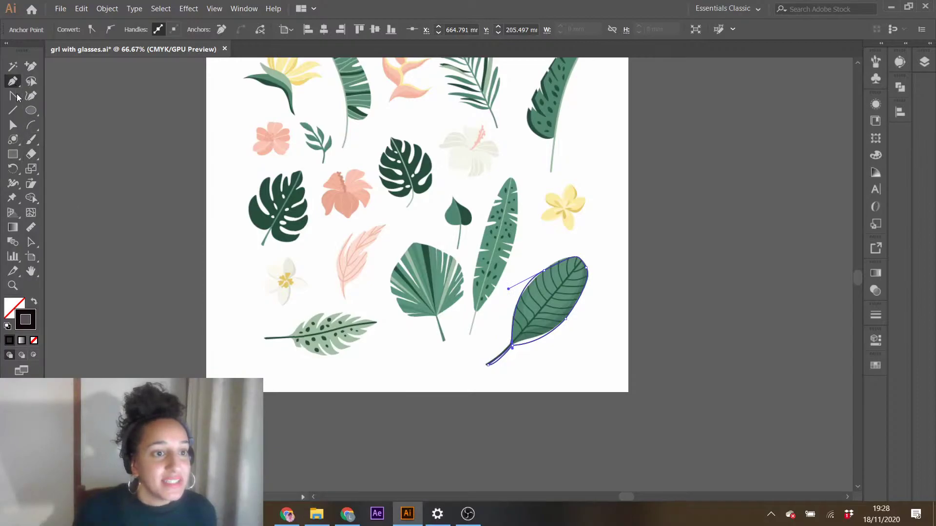
left_click(30, 242)
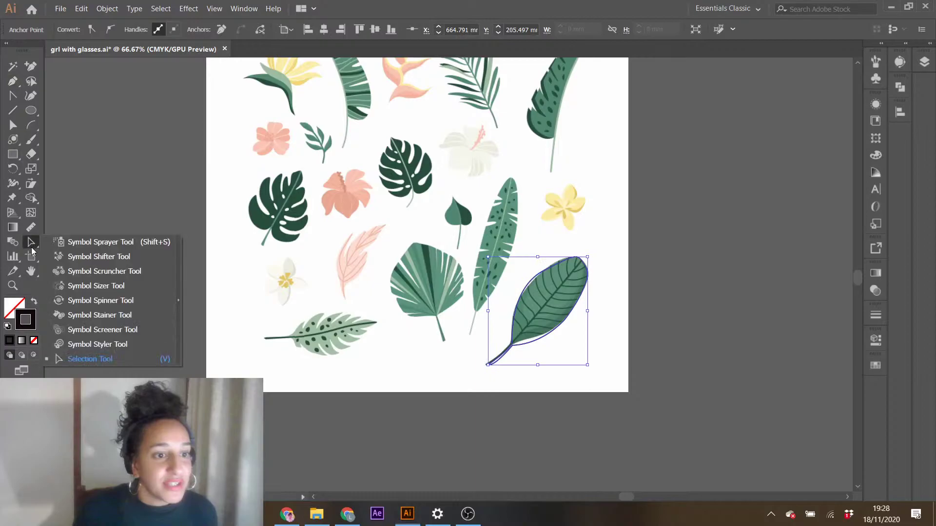
left_click(31, 198)
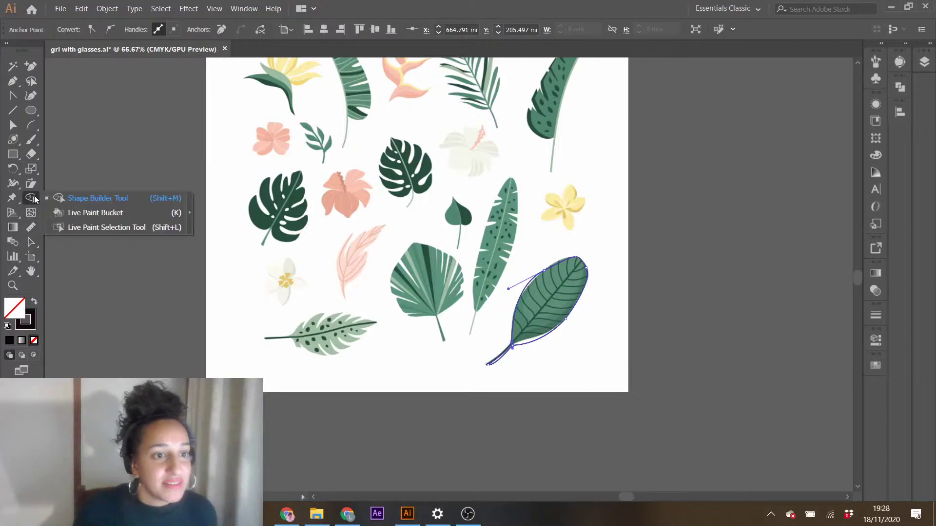
double_click(35, 129)
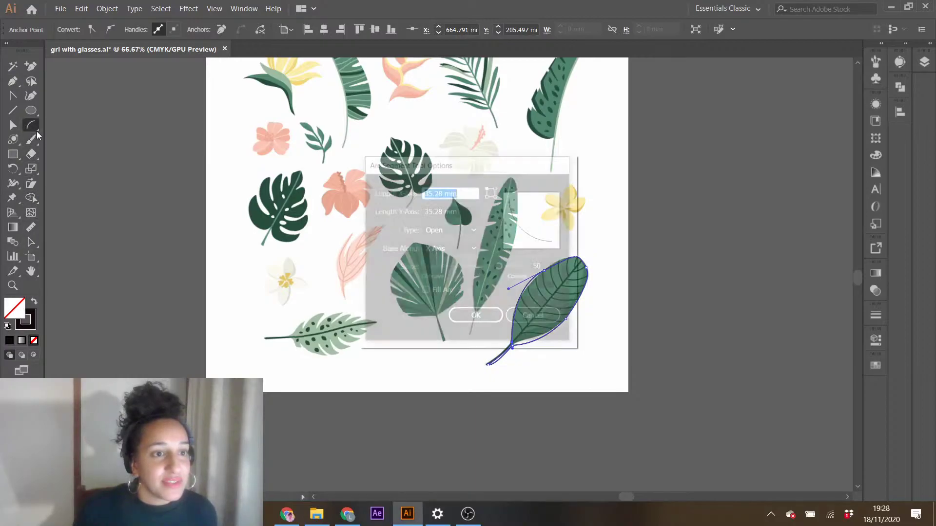
left_click(535, 318)
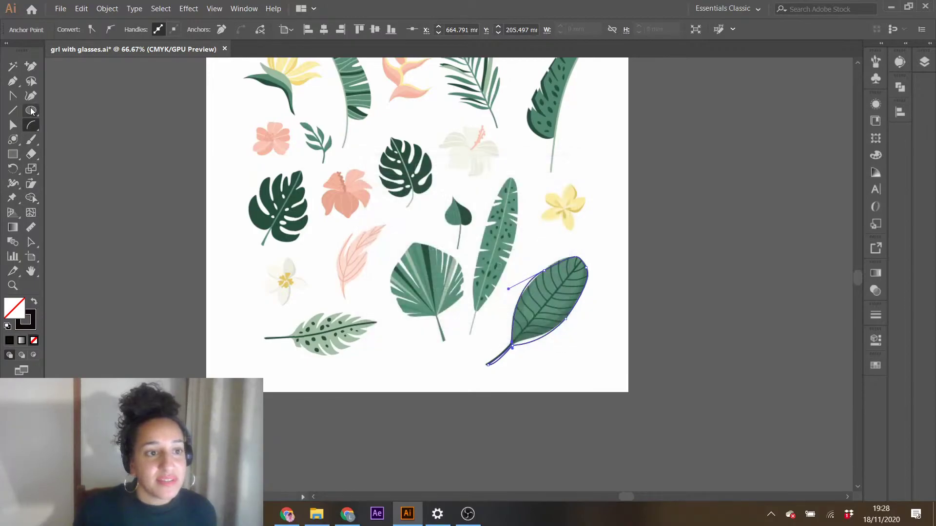
left_click(31, 110)
left_click(33, 128)
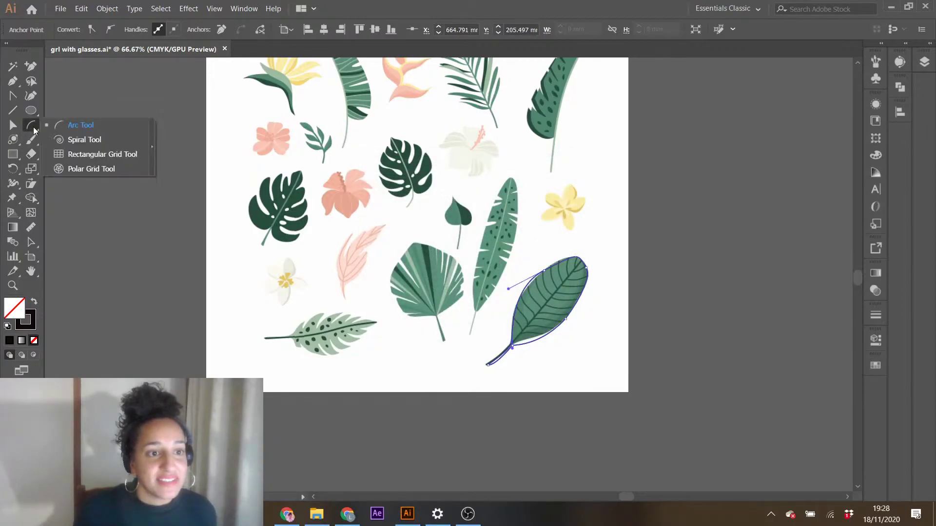
left_click(33, 174)
left_click(13, 200)
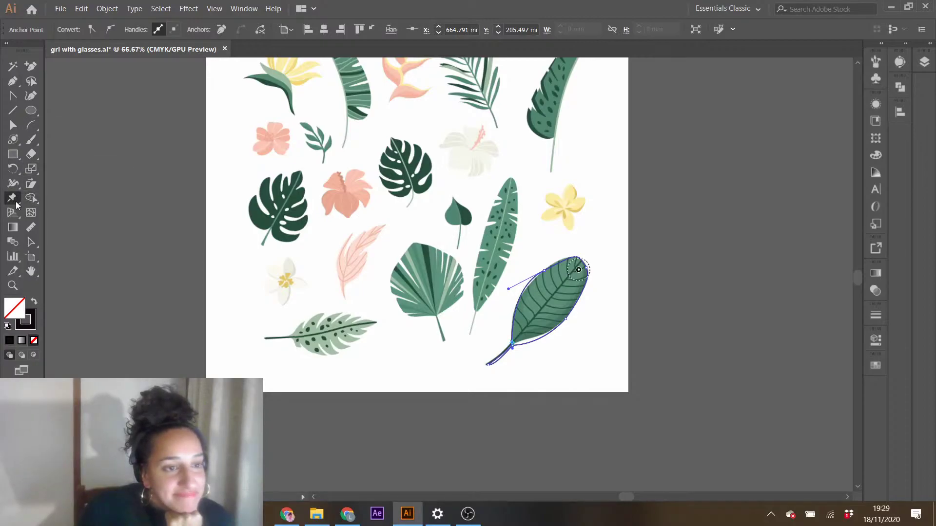
left_click(16, 84)
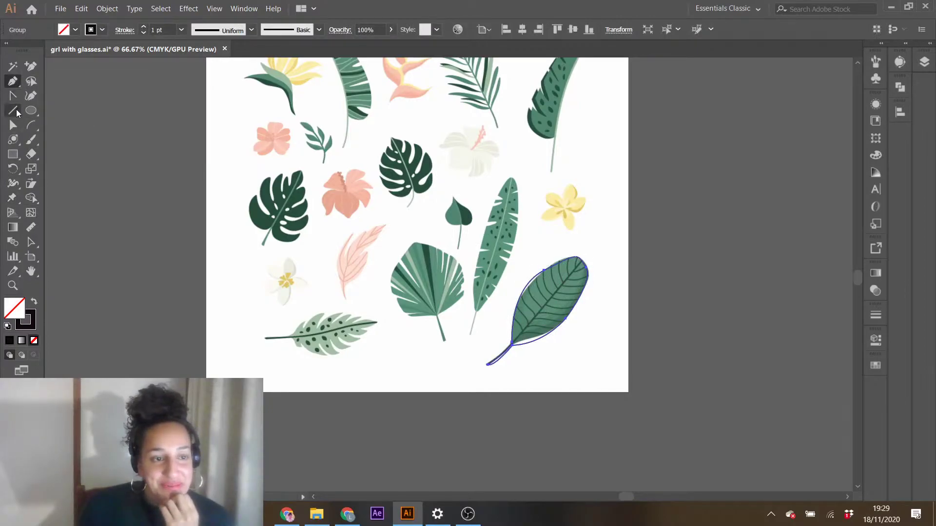
left_click(31, 242)
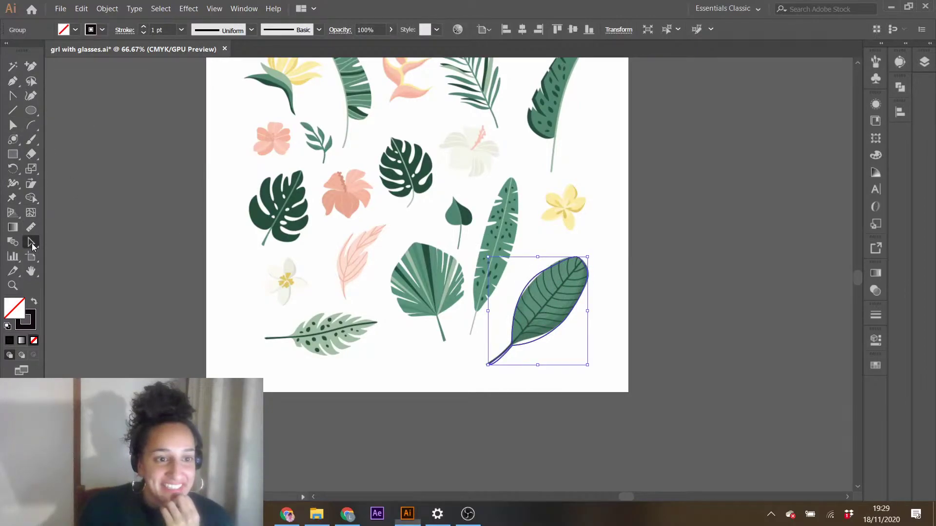
- Switch to the Essentials workspace and use the Smooth tool to smooth the traced leaf outline along its left edge and stem
left_click(724, 8)
left_click(725, 35)
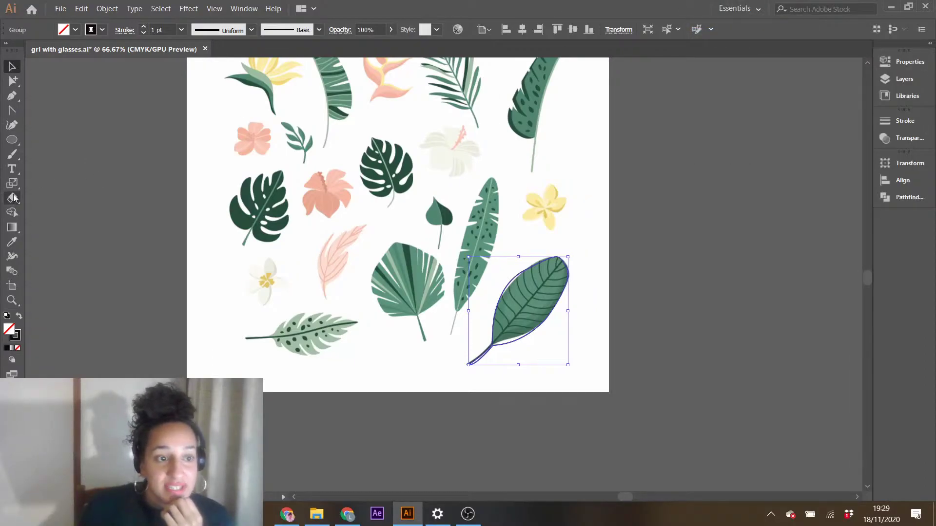
left_click(12, 154)
left_click(62, 197)
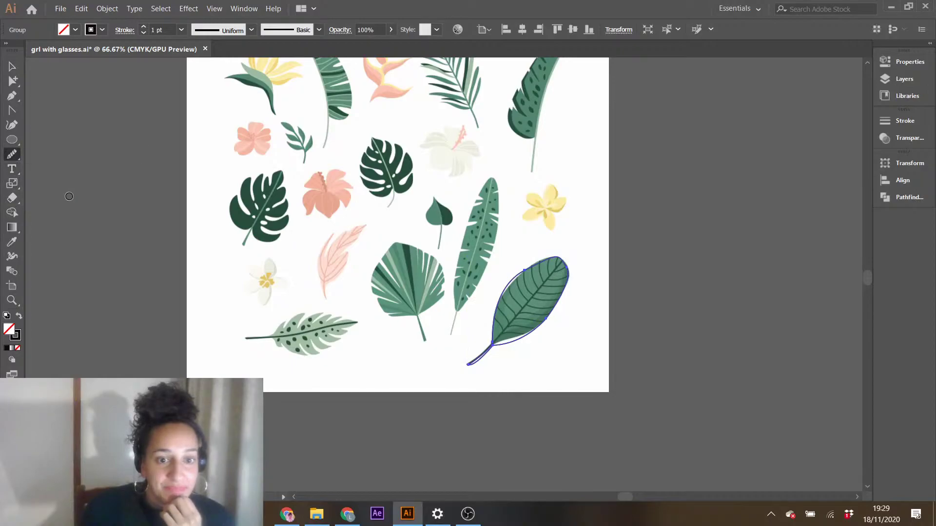
left_click_drag(489, 343, 530, 268)
left_click_drag(480, 358, 464, 367)
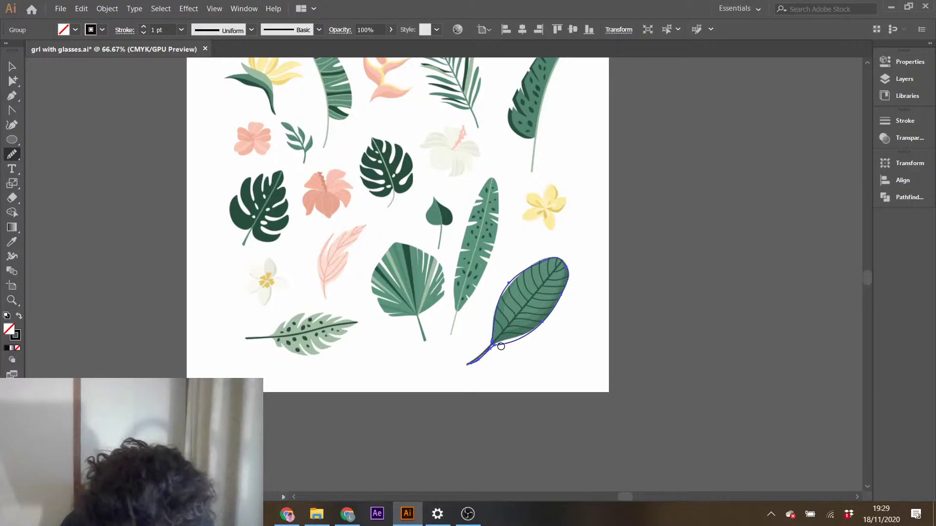
key("v")
left_click(671, 300)
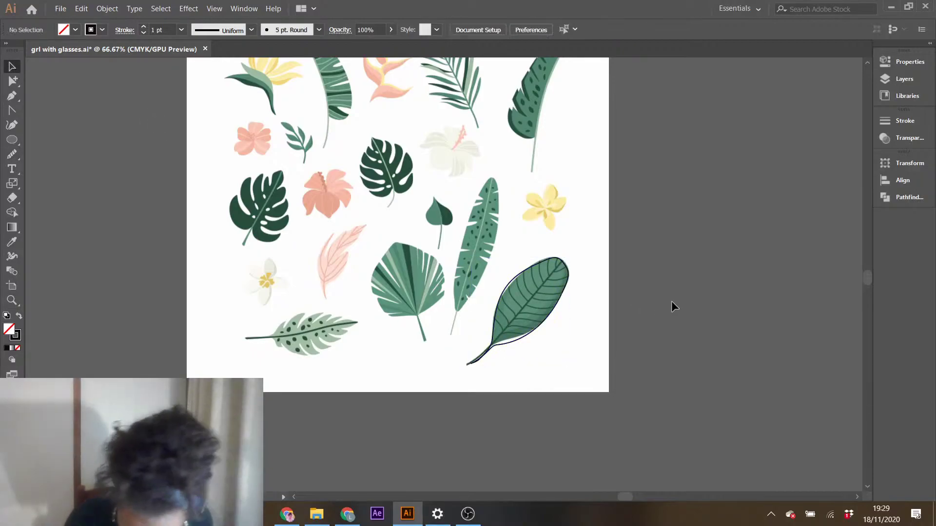
- Move the traced leaf outline off the reference image into the empty area on its right and deselect it
left_click_drag(511, 349, 661, 358)
left_click(668, 396)
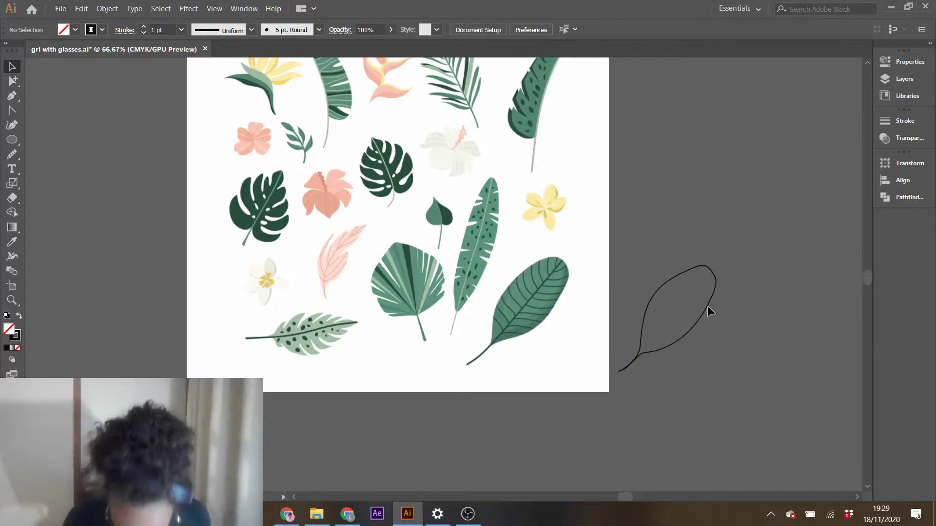
left_click(700, 323)
left_click(95, 294)
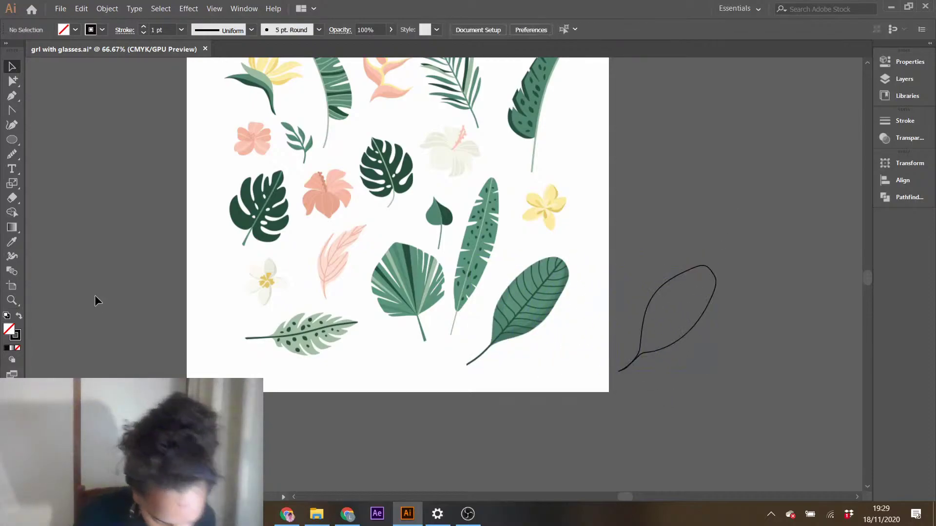
- Rotate the plant reference image about 70 degrees counter-clockwise and shift it slightly left and down
left_click(12, 96)
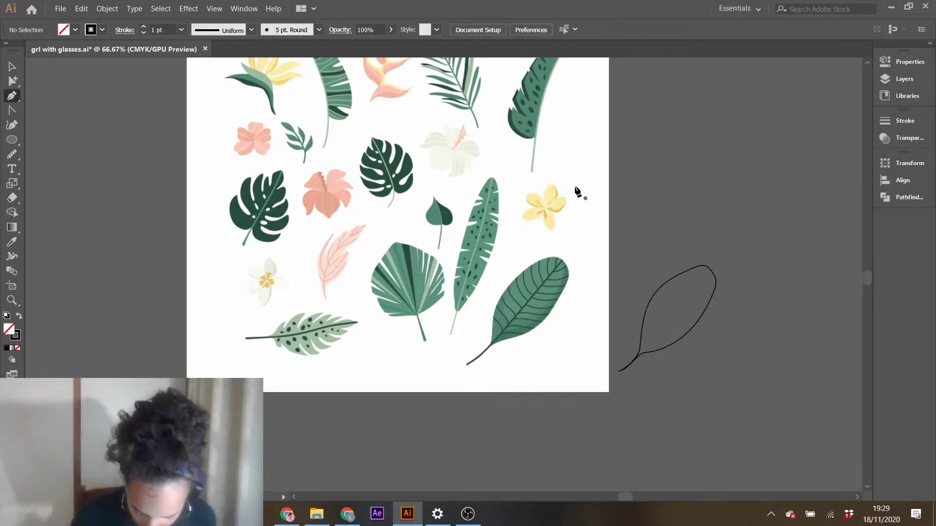
left_click(10, 68)
left_click(499, 348)
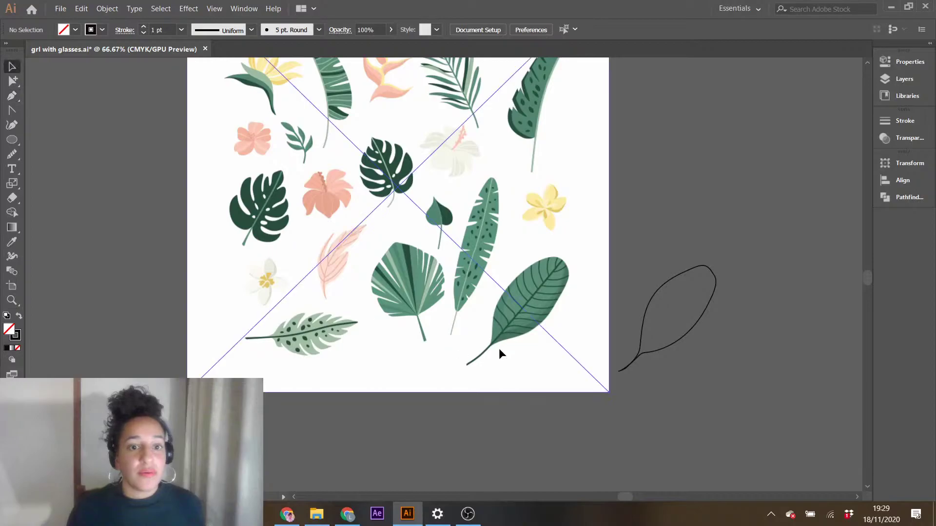
left_click_drag(614, 392, 545, 116)
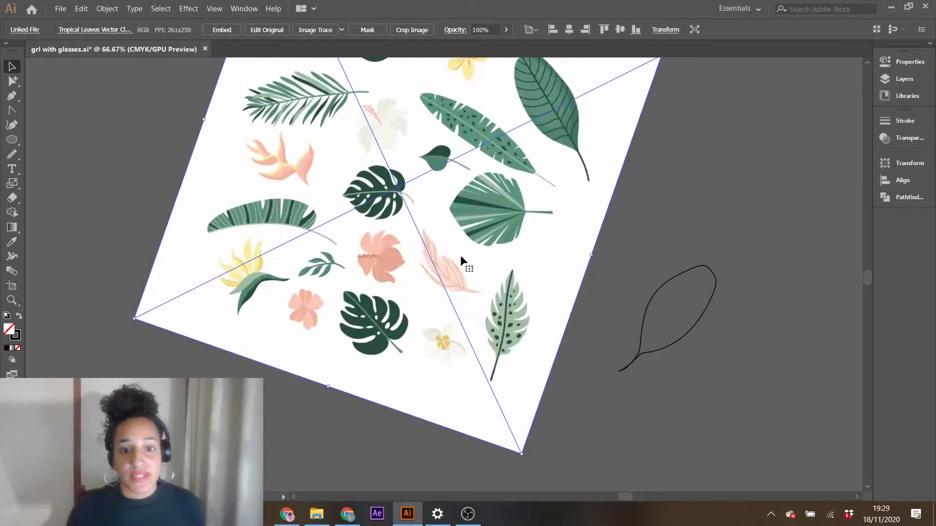
left_click_drag(427, 309, 393, 324)
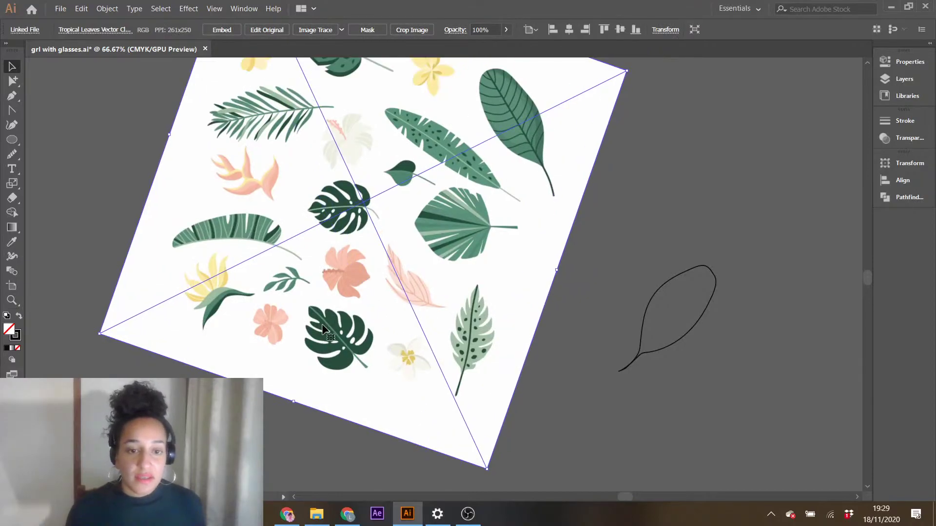
- Trace the lower dark monstera leaf's lobed outline and stem freehand with the Pencil tool
scroll(200, 325, "up", 1)
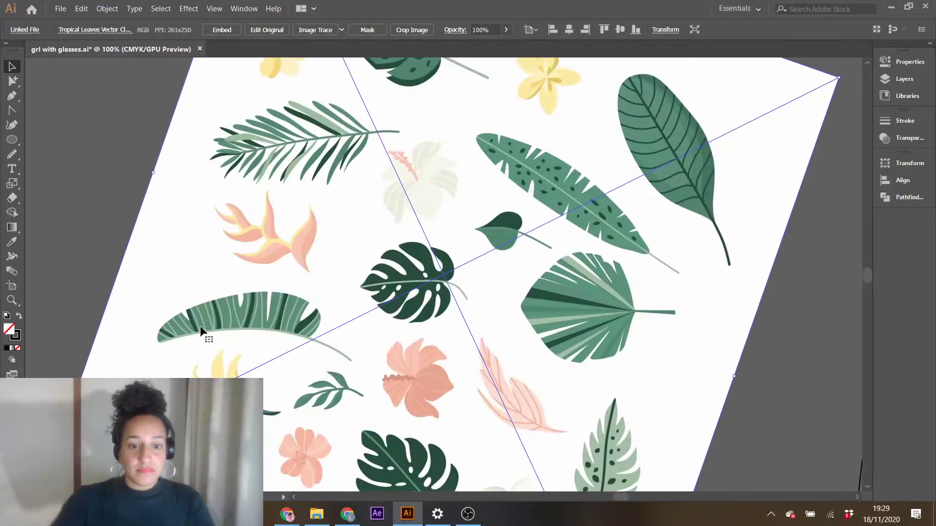
scroll(267, 333, "down", 1)
scroll(267, 334, "down", 2)
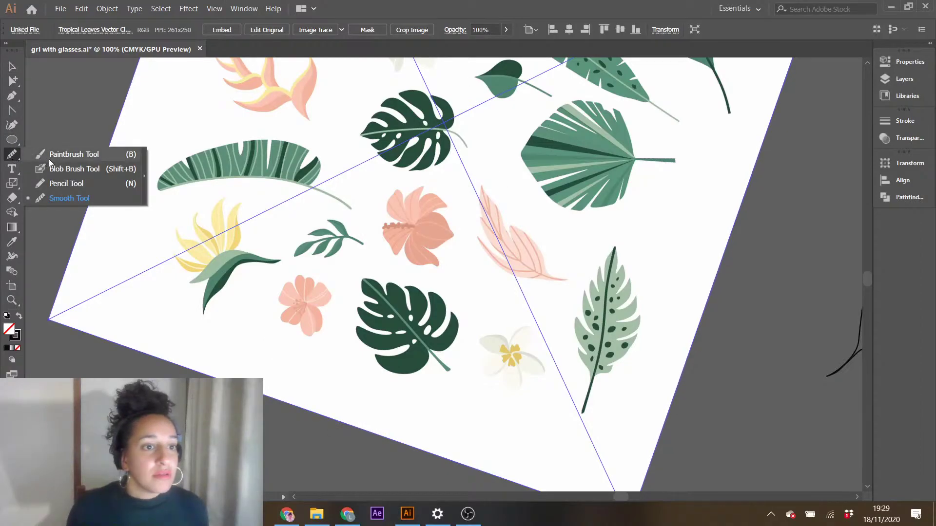
left_click(58, 183)
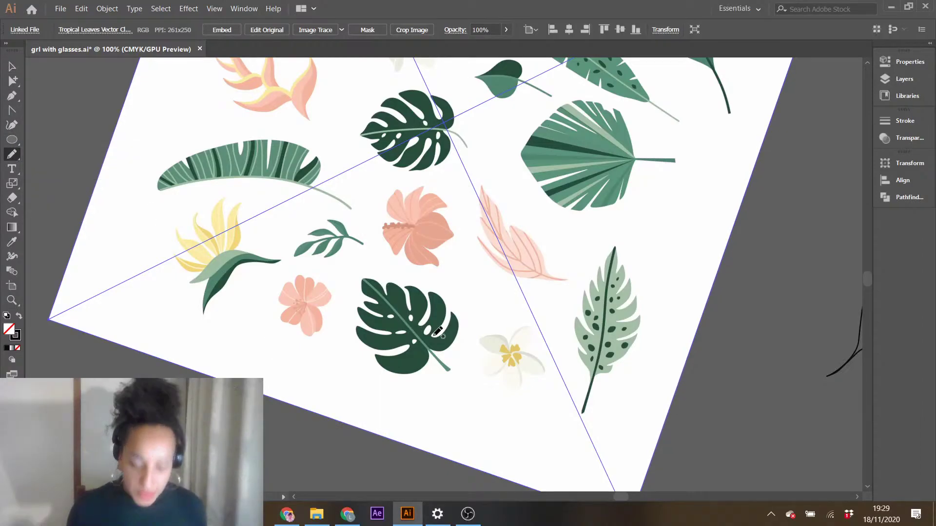
mouse_move(433, 350)
left_mouse_down()
mouse_move(455, 313)
mouse_move(431, 336)
mouse_move(444, 320)
mouse_move(442, 300)
mouse_move(430, 294)
mouse_move(423, 325)
mouse_move(429, 303)
mouse_move(407, 285)
mouse_move(415, 306)
left_mouse_up()
mouse_move(366, 276)
left_mouse_down()
mouse_move(382, 304)
mouse_move(368, 300)
mouse_move(389, 316)
mouse_move(359, 310)
mouse_move(393, 334)
mouse_move(359, 328)
mouse_move(368, 347)
mouse_move(407, 345)
mouse_move(385, 351)
left_mouse_up()
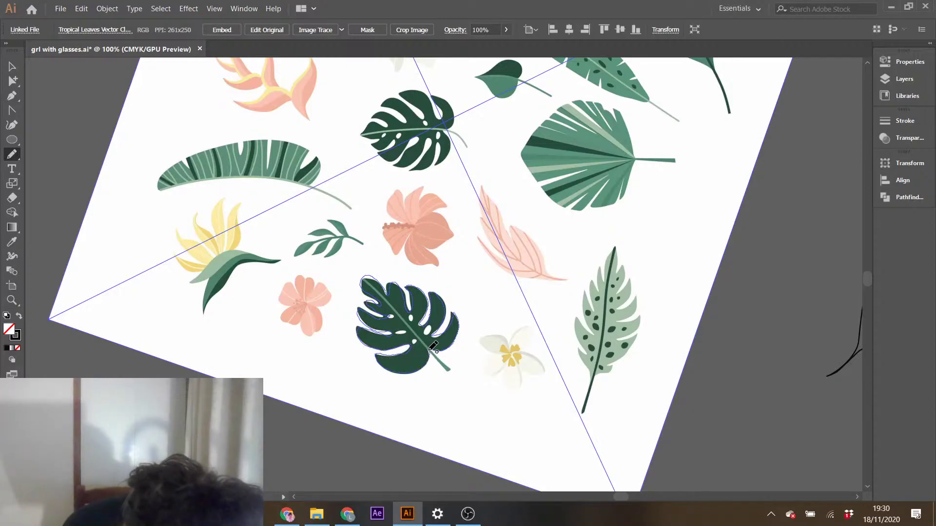
mouse_move(438, 344)
left_mouse_down()
mouse_move(446, 334)
mouse_move(424, 334)
left_mouse_up()
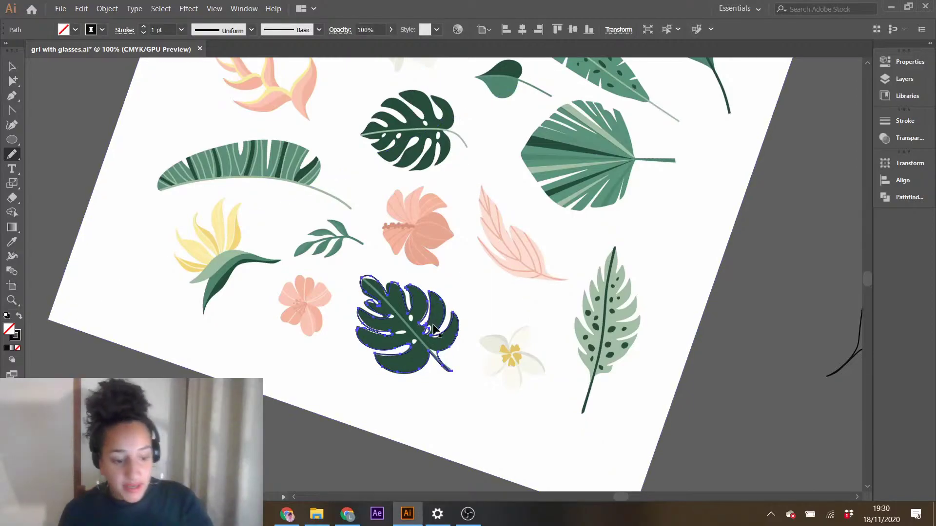
- Trace the small holes inside the lower dark monstera leaf freehand with the Pencil tool
left_click_drag(428, 328, 428, 327)
key("ctrl+z")
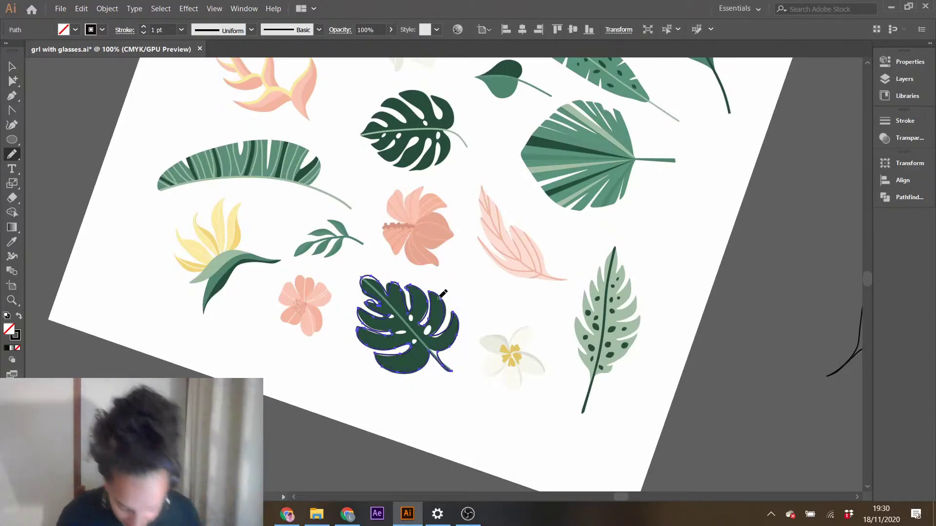
mouse_move(429, 326)
left_mouse_down()
mouse_move(449, 308)
mouse_move(415, 343)
mouse_move(426, 319)
mouse_move(412, 314)
mouse_move(427, 301)
mouse_move(398, 334)
mouse_move(408, 333)
mouse_move(392, 316)
left_mouse_up()
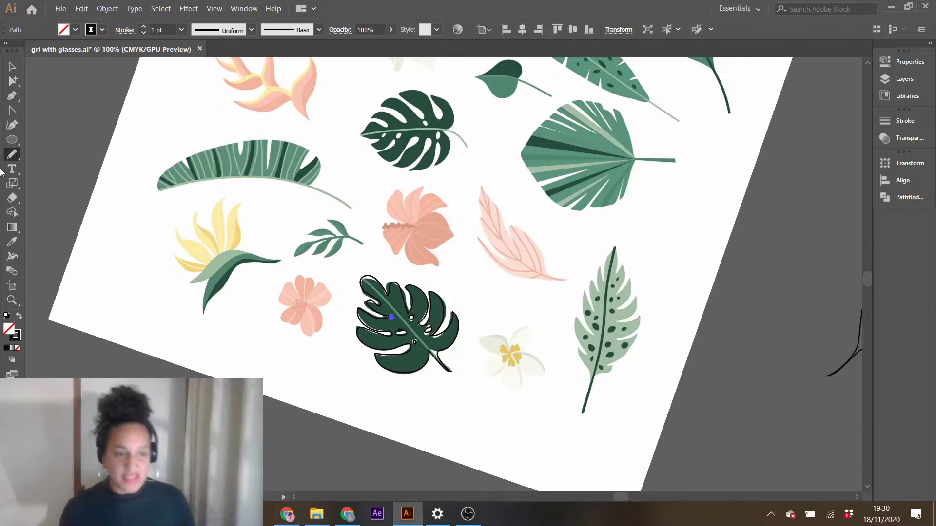
- Move the reference image off the rough monstera tracing, delete that tracing, and move the image back to its former place
left_click(12, 66)
left_click(399, 399)
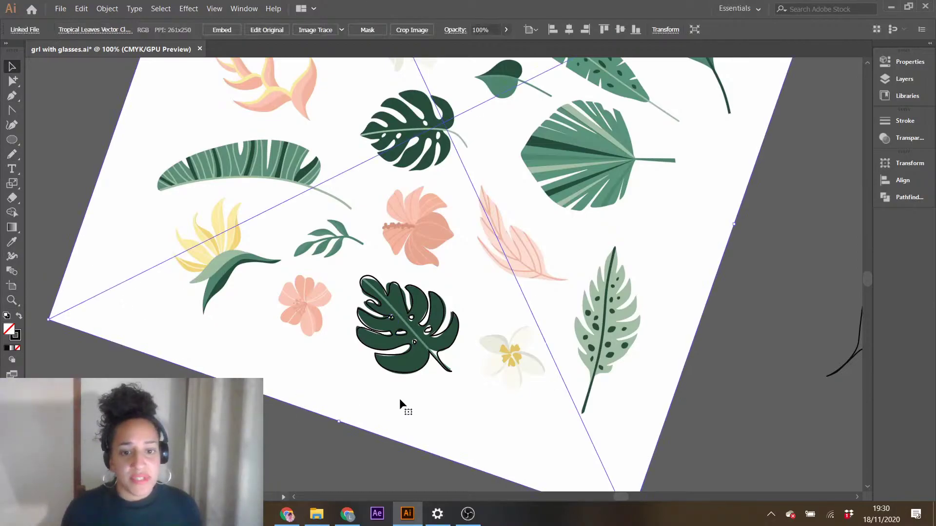
left_click_drag(441, 420, 578, 288)
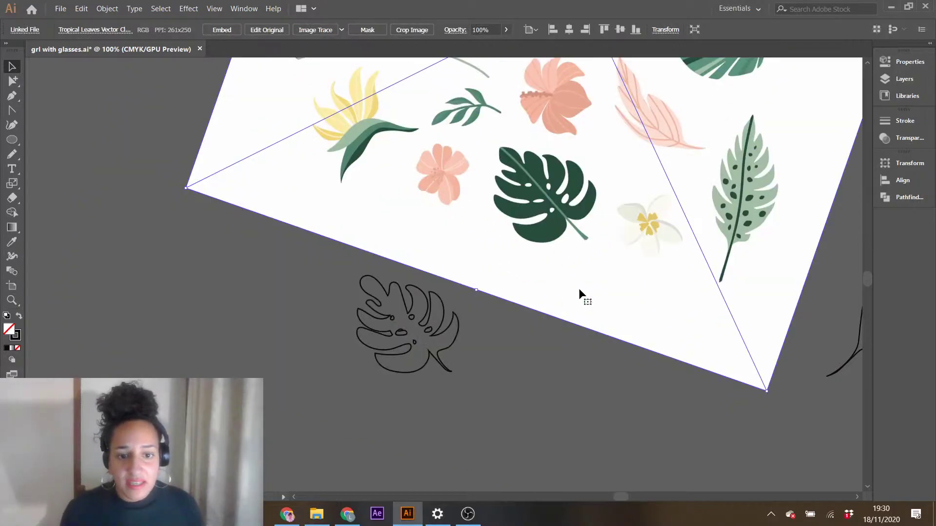
left_click_drag(343, 314, 460, 384)
key("Delete")
left_click_drag(558, 231, 430, 363)
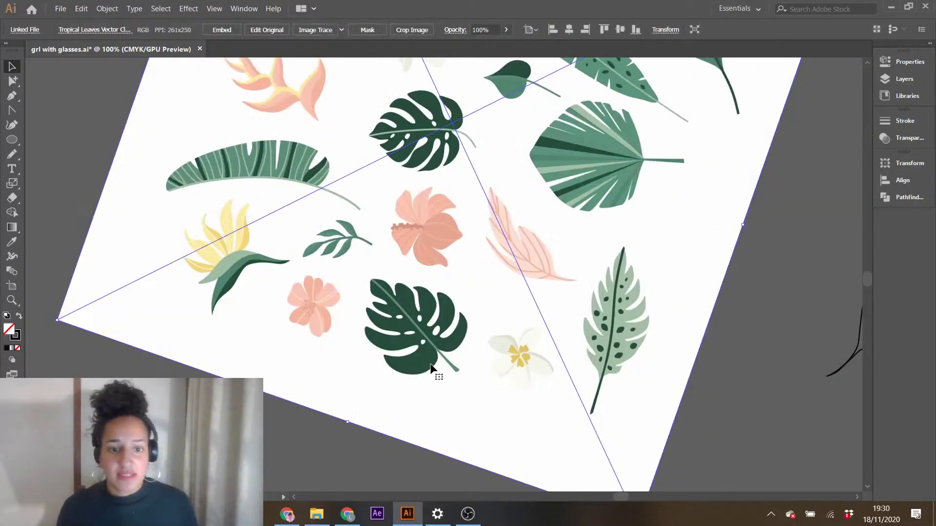
- Retrace the lower dark monstera leaf's lobed outline and stem closely with the Pencil tool at higher magnification
left_click(11, 154)
scroll(389, 337, "up", 3)
mouse_move(475, 367)
left_mouse_down()
mouse_move(510, 345)
mouse_move(520, 303)
mouse_move(540, 337)
mouse_move(529, 380)
left_mouse_up()
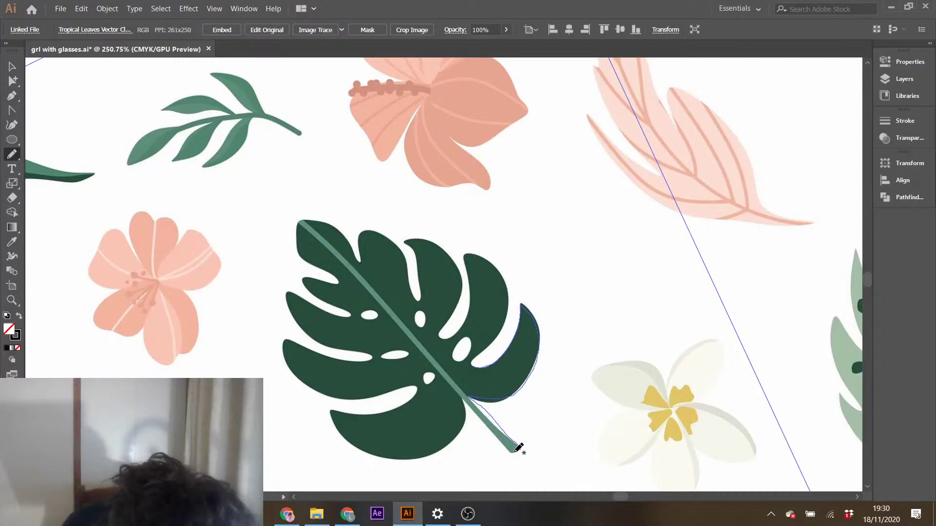
left_click_drag(503, 437, 468, 392)
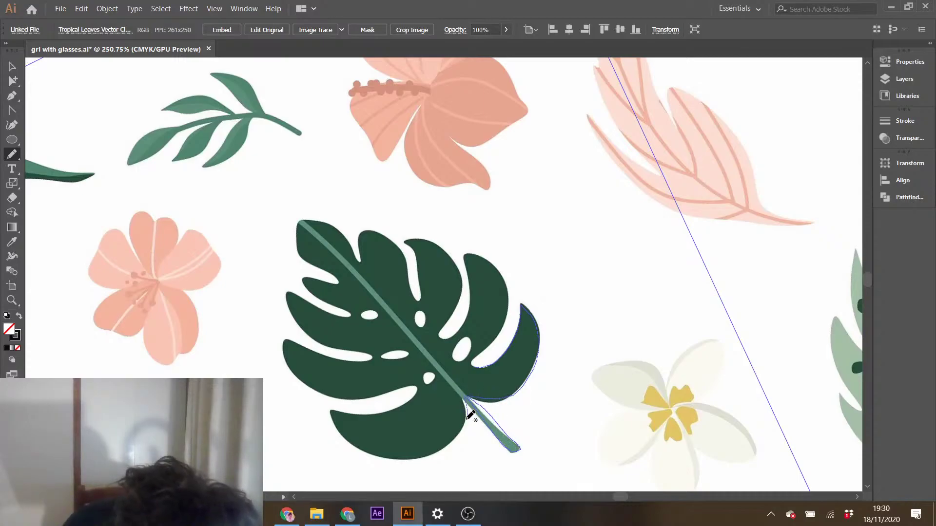
mouse_move(456, 440)
left_mouse_down()
mouse_move(420, 460)
mouse_move(388, 460)
mouse_move(353, 432)
left_mouse_up()
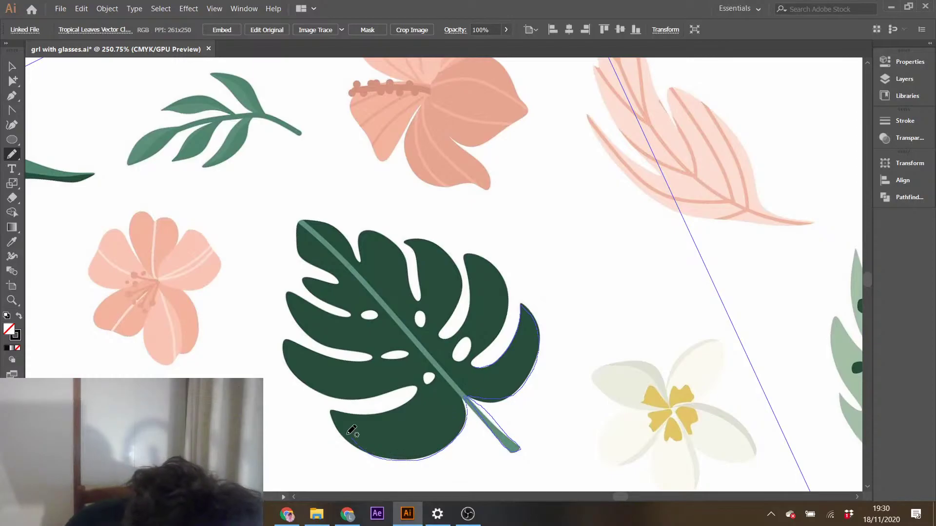
mouse_move(409, 402)
left_mouse_down()
mouse_move(343, 397)
mouse_move(323, 390)
mouse_move(300, 375)
mouse_move(288, 342)
mouse_move(345, 361)
mouse_move(372, 356)
mouse_move(312, 337)
mouse_move(294, 313)
left_mouse_up()
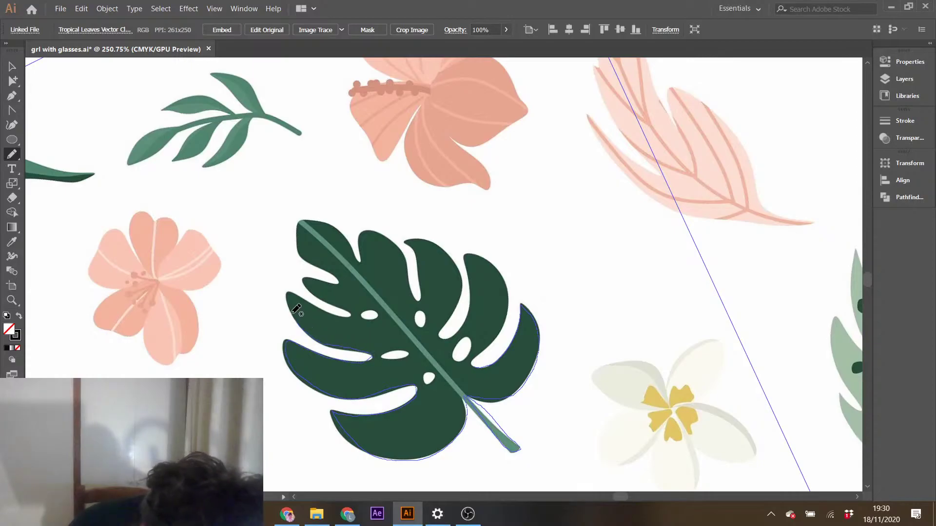
mouse_move(335, 287)
left_mouse_down()
mouse_move(302, 285)
mouse_move(306, 277)
mouse_move(339, 282)
mouse_move(294, 247)
mouse_move(296, 223)
left_mouse_up()
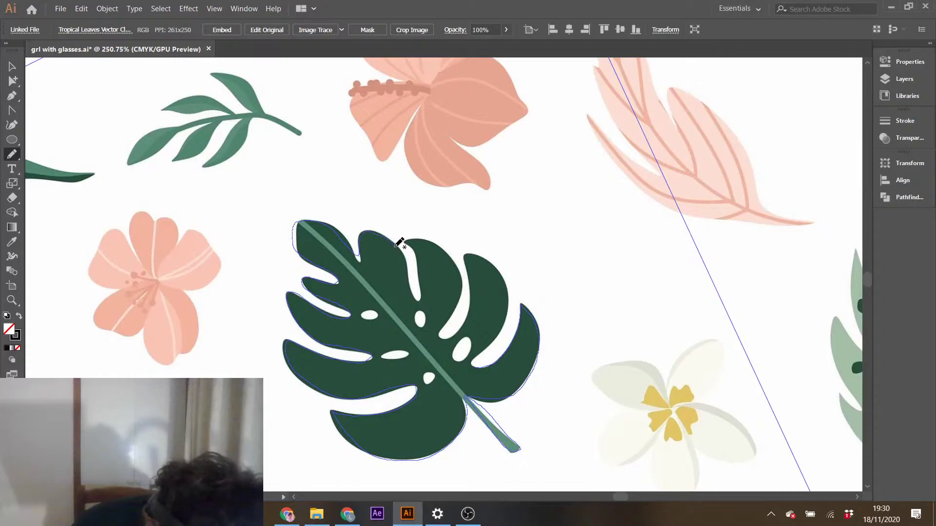
mouse_move(418, 296)
left_mouse_down()
mouse_move(428, 267)
mouse_move(410, 240)
left_mouse_up()
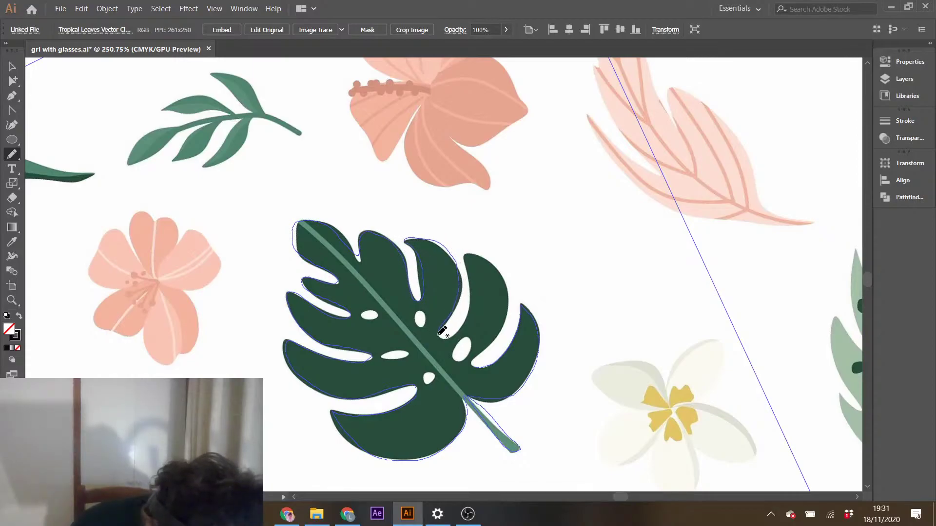
mouse_move(470, 318)
left_mouse_down()
mouse_move(473, 298)
mouse_move(465, 257)
mouse_move(486, 253)
left_mouse_up()
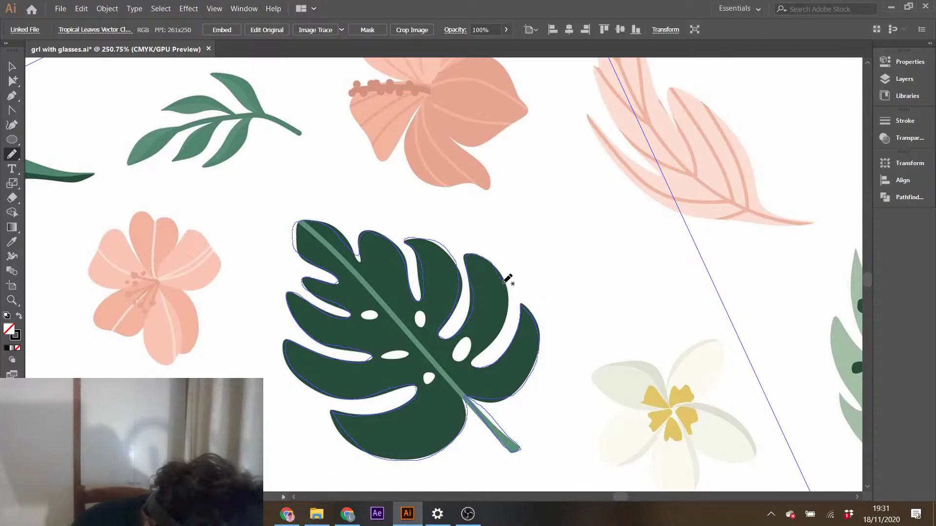
left_click_drag(480, 363, 515, 338)
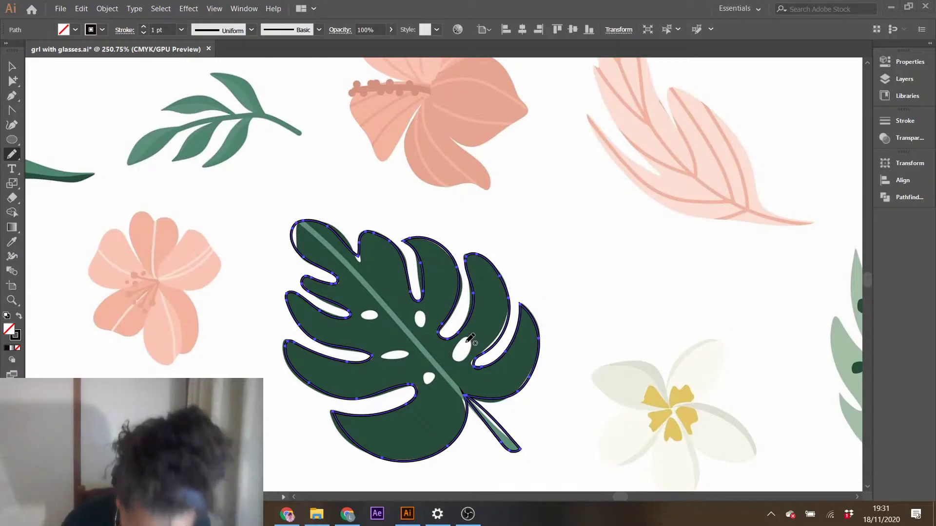
- Trace the five small holes inside the lower monstera leaf with the Pencil tool
mouse_move(462, 340)
left_mouse_down()
mouse_move(472, 350)
mouse_move(461, 341)
left_mouse_up()
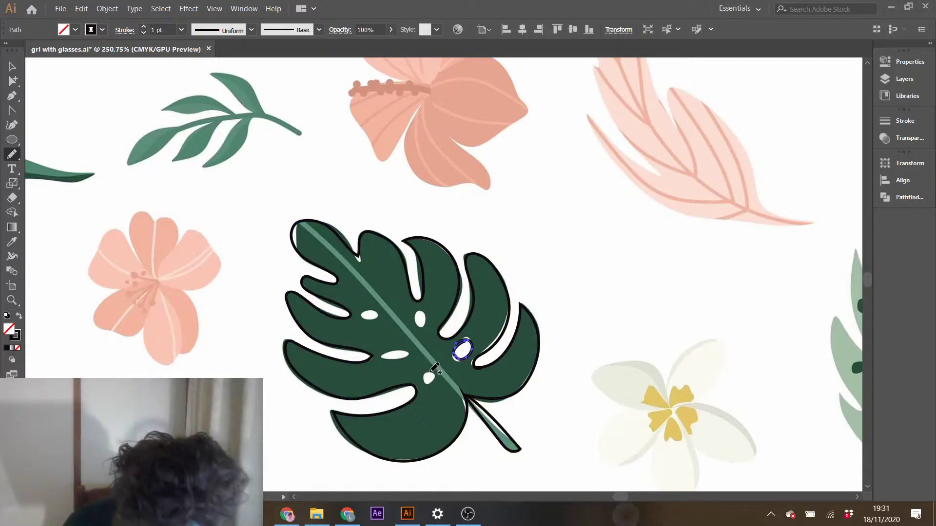
left_click_drag(430, 372, 429, 378)
mouse_move(421, 310)
left_mouse_down()
mouse_move(425, 322)
mouse_move(418, 312)
left_mouse_up()
mouse_move(383, 356)
left_mouse_down()
mouse_move(405, 348)
mouse_move(384, 354)
left_mouse_up()
left_click_drag(375, 307, 376, 310)
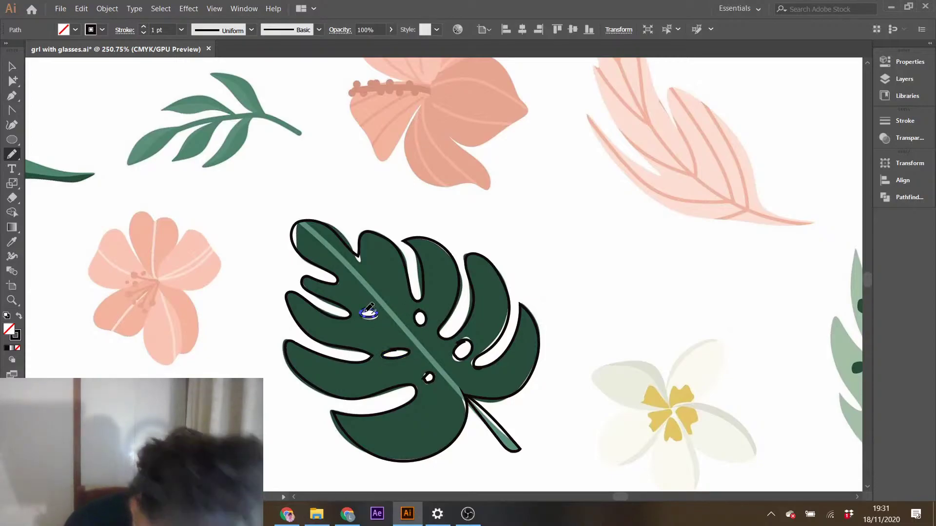
- Trace the outline of the small green sprig above the pink flower, including its leaflets and stem, with the Pencil tool
left_click(11, 67)
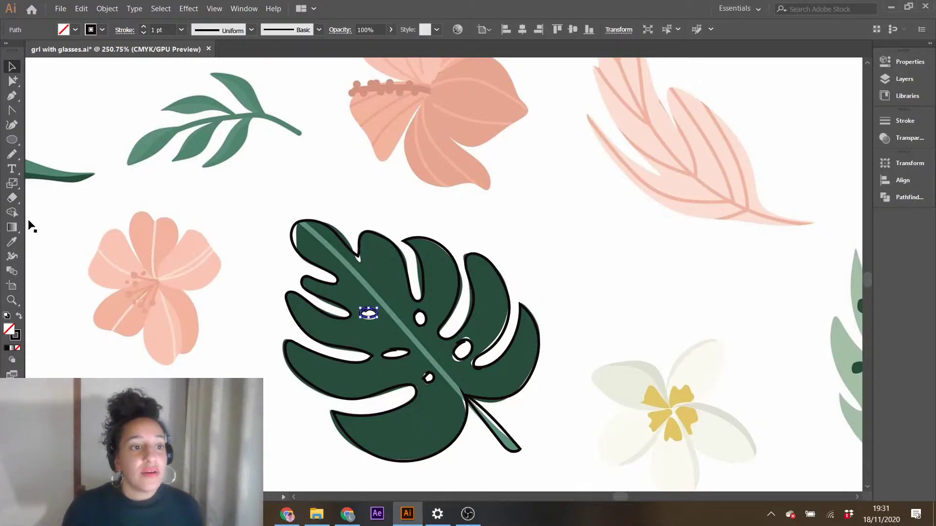
left_click(12, 154)
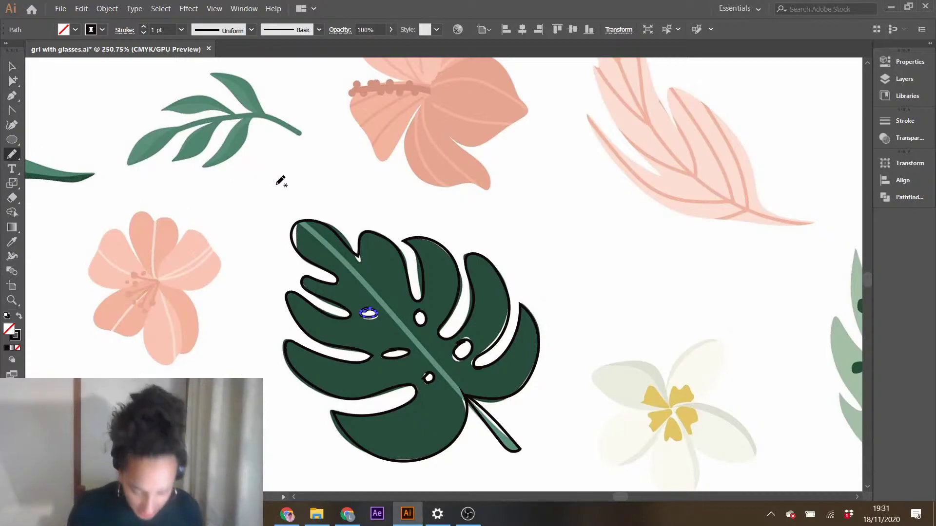
left_click_drag(299, 130, 245, 78)
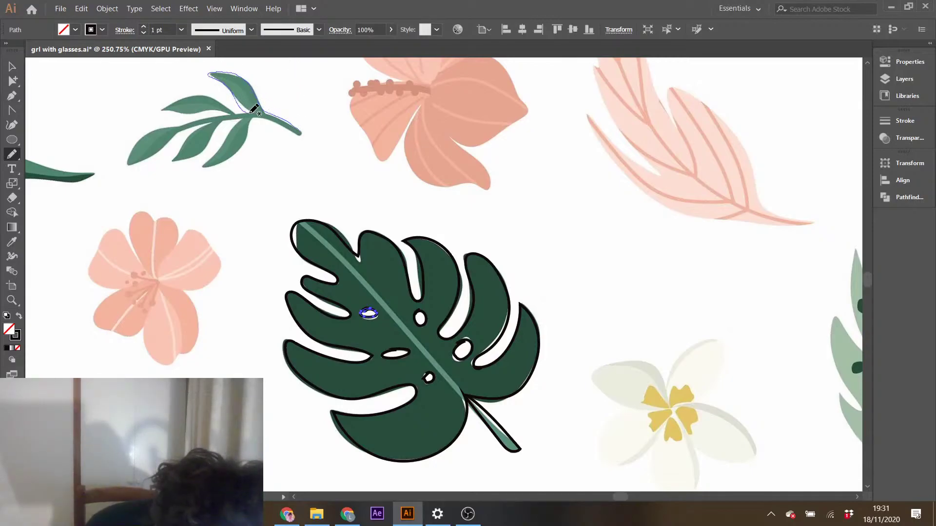
mouse_move(177, 111)
left_mouse_down()
mouse_move(232, 115)
mouse_move(157, 129)
mouse_move(138, 141)
mouse_move(140, 161)
left_mouse_up()
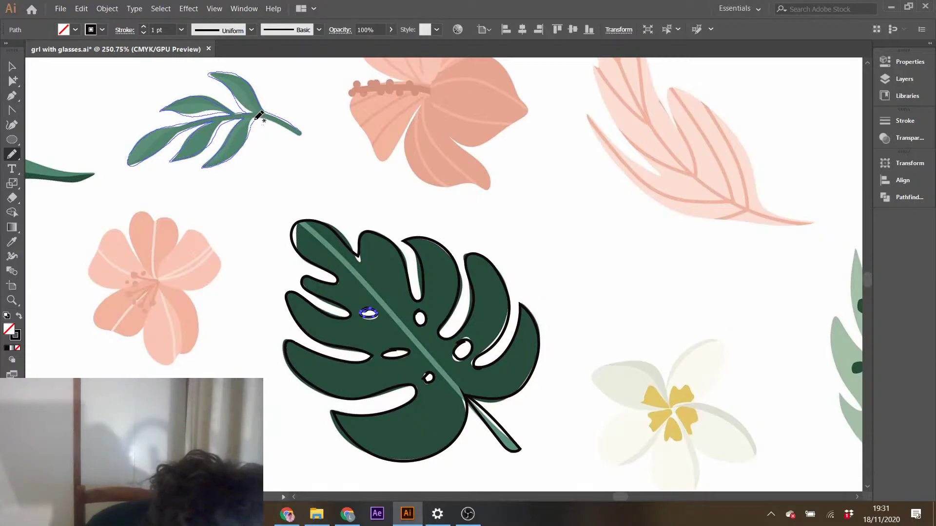
left_click_drag(281, 118, 306, 131)
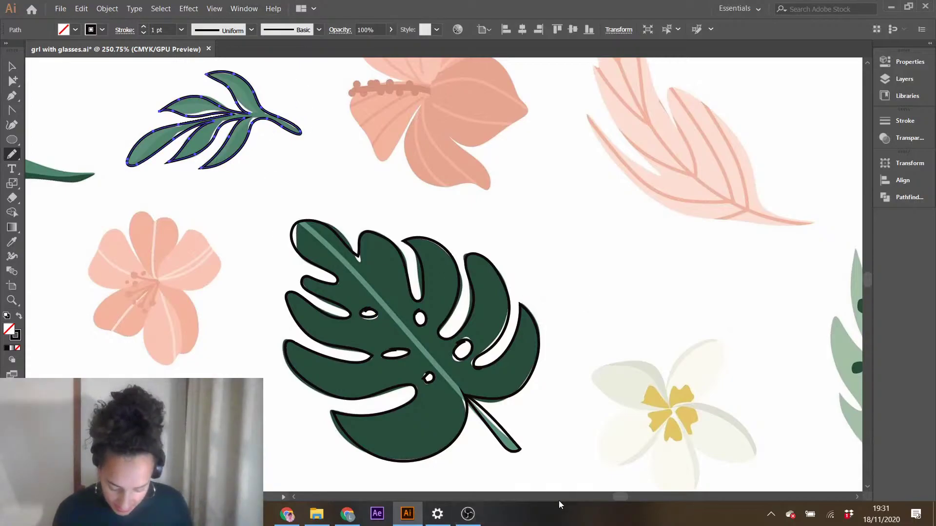
- Trace the light green spotted leaf's jagged outline and stem with the Pencil tool, leaving out its spots
mouse_move(616, 496)
left_mouse_down()
mouse_move(634, 497)
mouse_move(624, 492)
left_mouse_up()
scroll(402, 325, "down", 3)
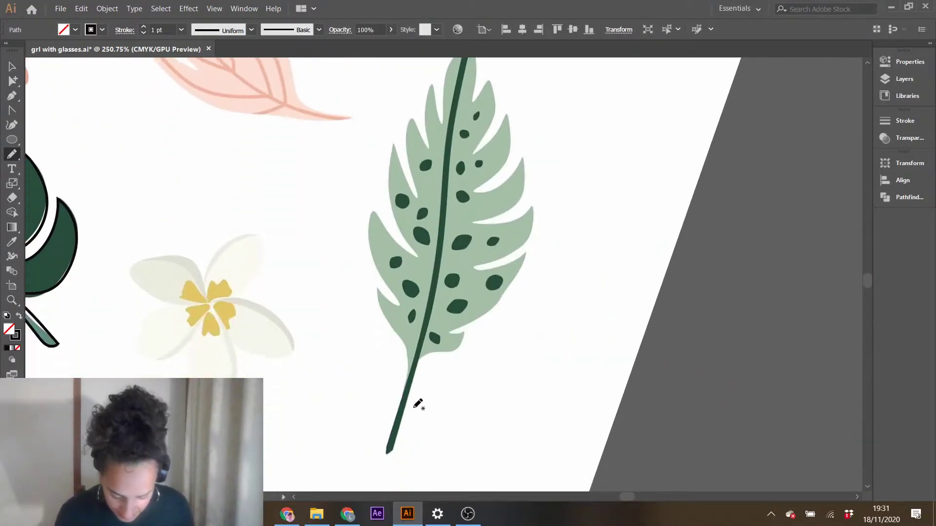
scroll(409, 402, "up", 1)
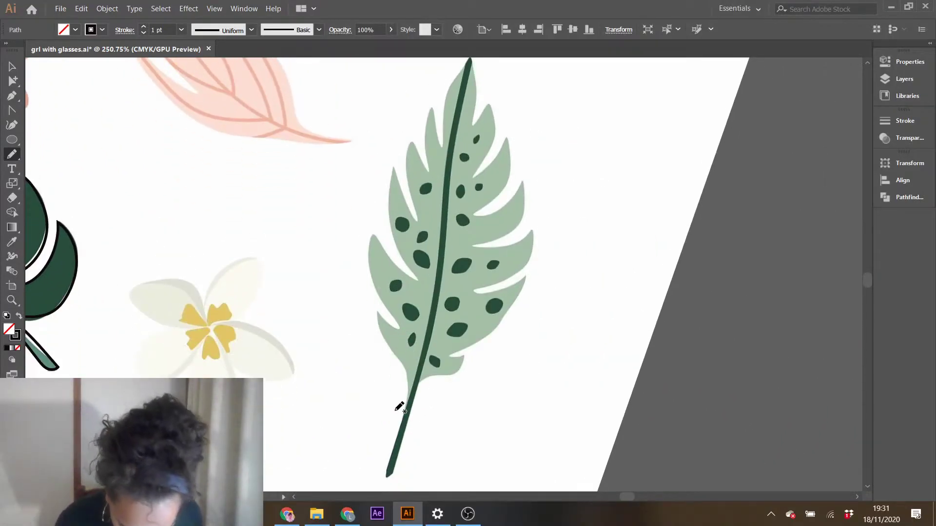
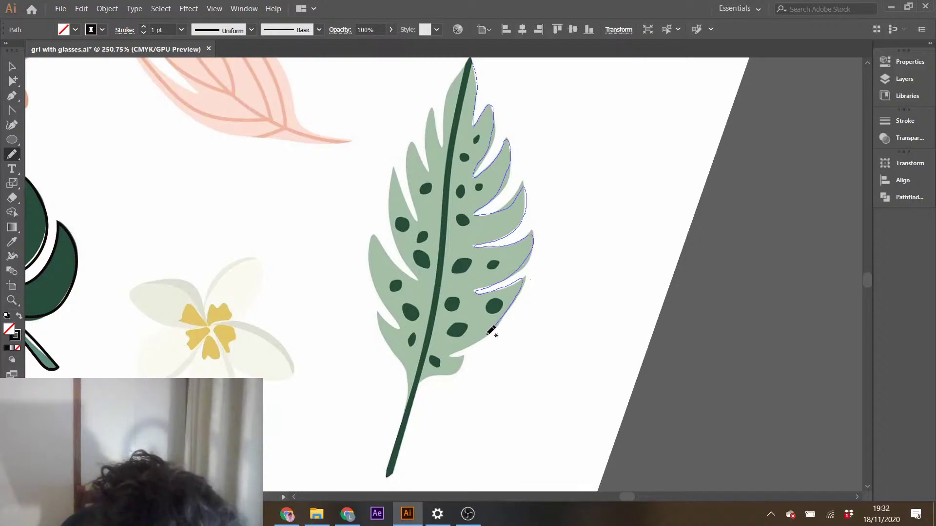
mouse_move(426, 379)
left_mouse_down()
mouse_move(403, 411)
mouse_move(393, 464)
mouse_move(413, 371)
mouse_move(383, 315)
mouse_move(401, 318)
left_mouse_up()
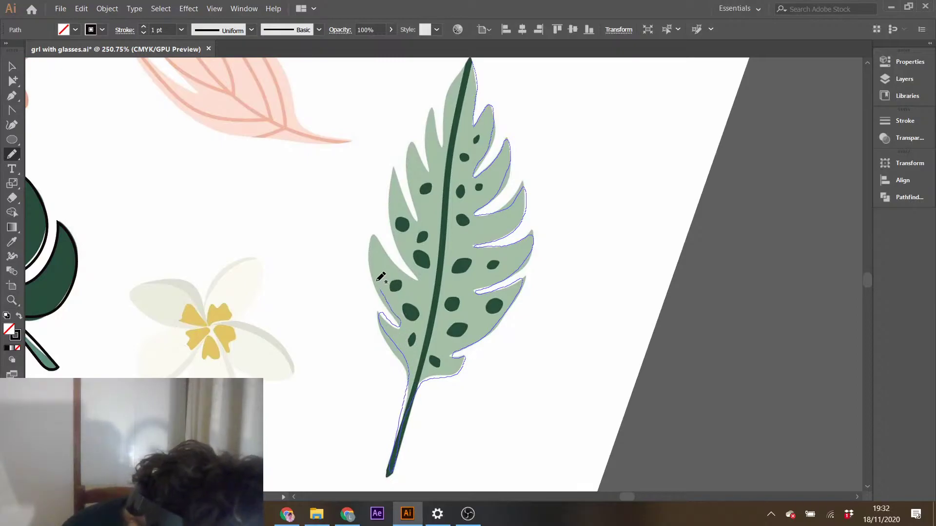
mouse_move(422, 280)
left_mouse_down()
mouse_move(392, 224)
mouse_move(393, 170)
mouse_move(416, 220)
mouse_move(410, 144)
mouse_move(426, 177)
mouse_move(430, 110)
mouse_move(439, 146)
mouse_move(468, 63)
left_mouse_up()
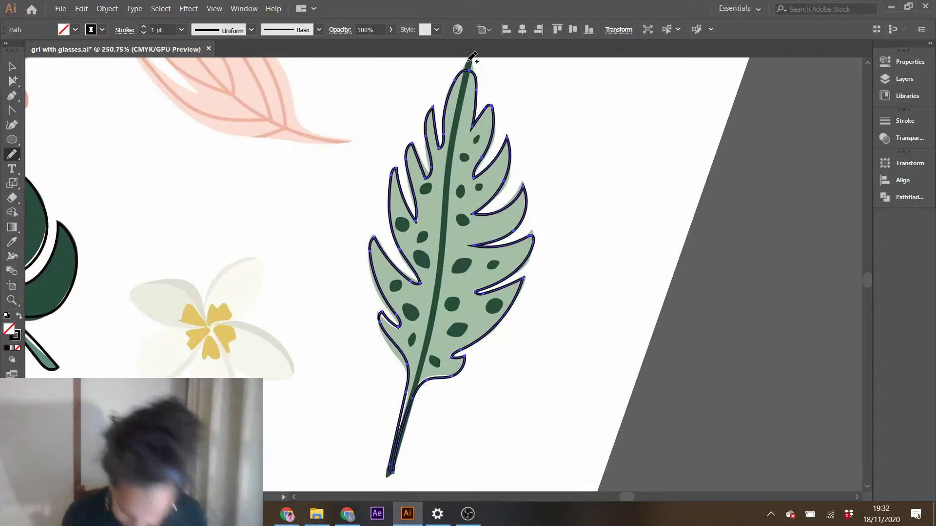
- Trace the white flower's five-petal outline and the five yellow shapes at its center with the Pencil tool
scroll(306, 287, "up", 1)
left_click_drag(633, 498, 629, 496)
scroll(551, 351, "up", 5)
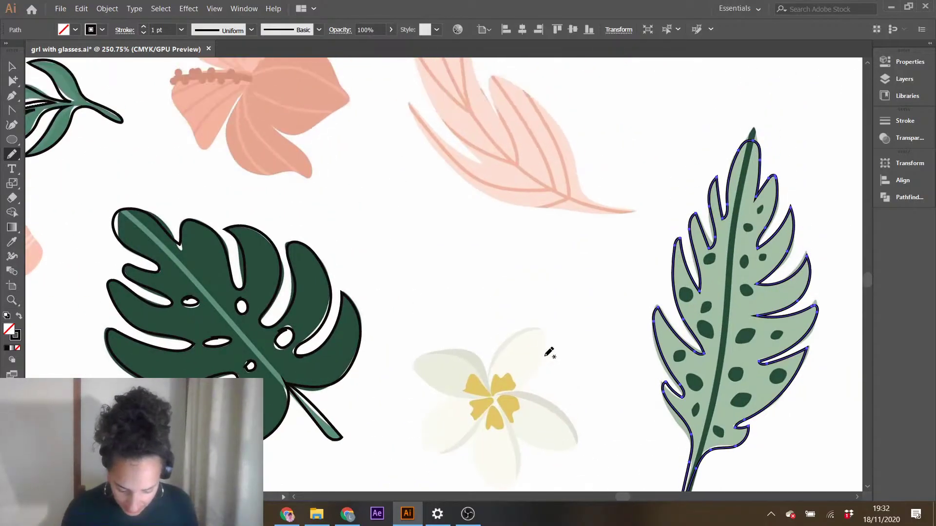
scroll(553, 350, "down", 4)
scroll(554, 350, "down", 4)
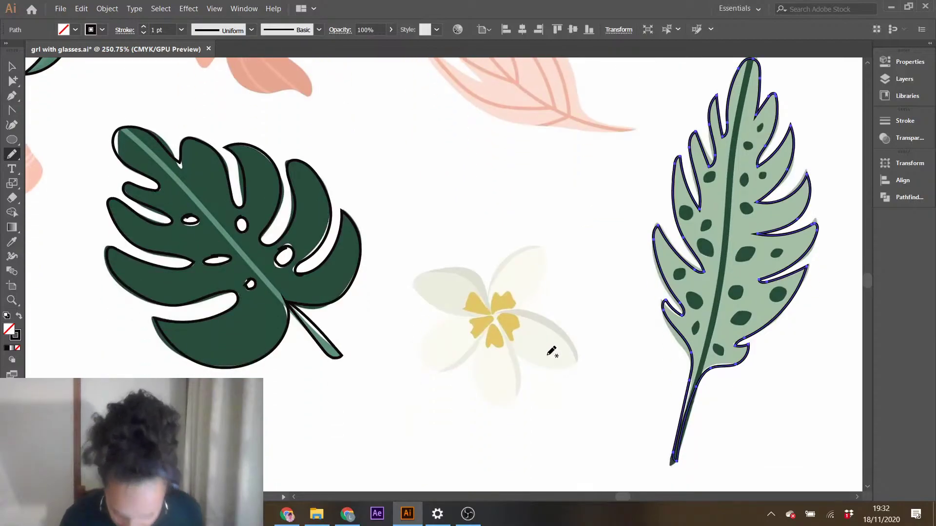
left_click_drag(488, 296, 506, 262)
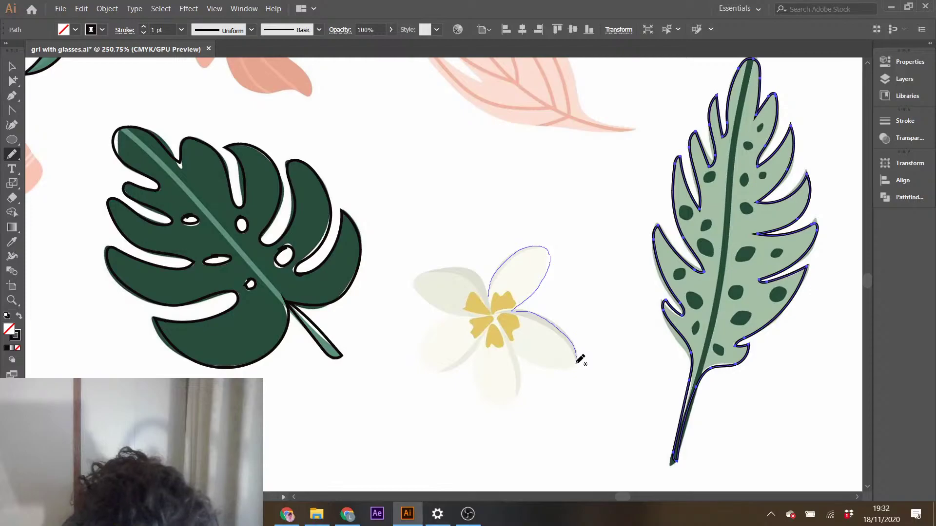
left_click_drag(545, 363, 516, 346)
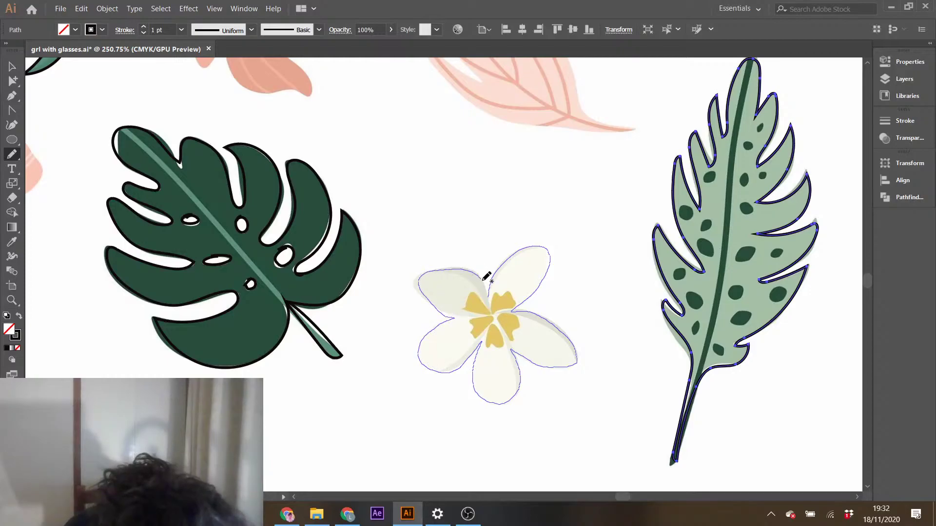
left_click_drag(494, 294, 494, 298)
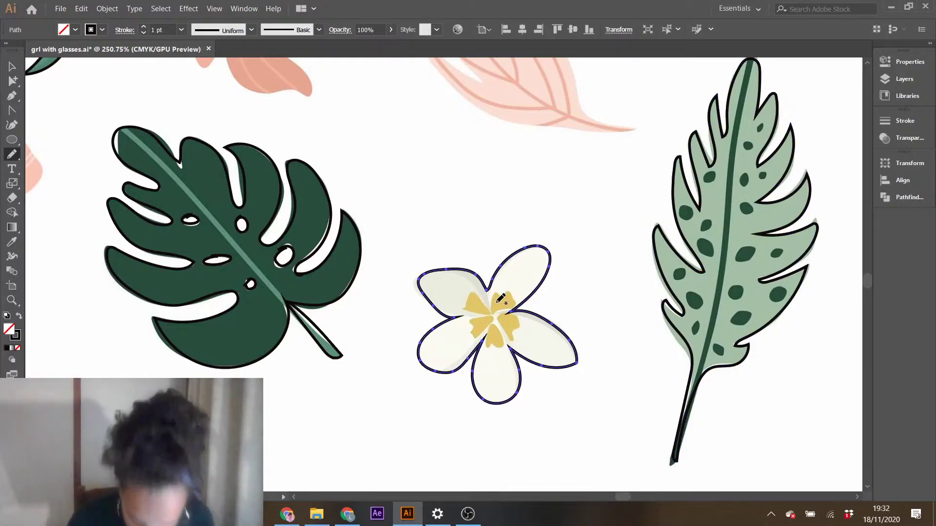
mouse_move(508, 306)
left_mouse_down()
mouse_move(488, 310)
mouse_move(474, 295)
mouse_move(464, 305)
mouse_move(469, 316)
mouse_move(480, 304)
mouse_move(478, 333)
mouse_move(488, 320)
mouse_move(491, 345)
mouse_move(503, 342)
mouse_move(499, 328)
mouse_move(511, 336)
mouse_move(505, 318)
left_mouse_up()
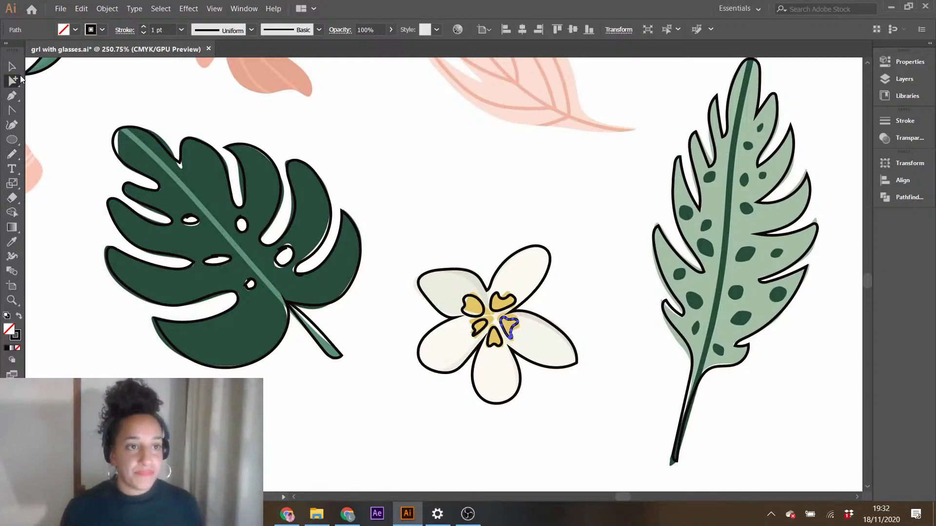
- Move the plant reference image to the right, clear of all the traced leaf and flower outlines
left_click(13, 67)
key("ctrl+minus")
key("ctrl+minus")
key("ctrl+minus")
key("ctrl+minus")
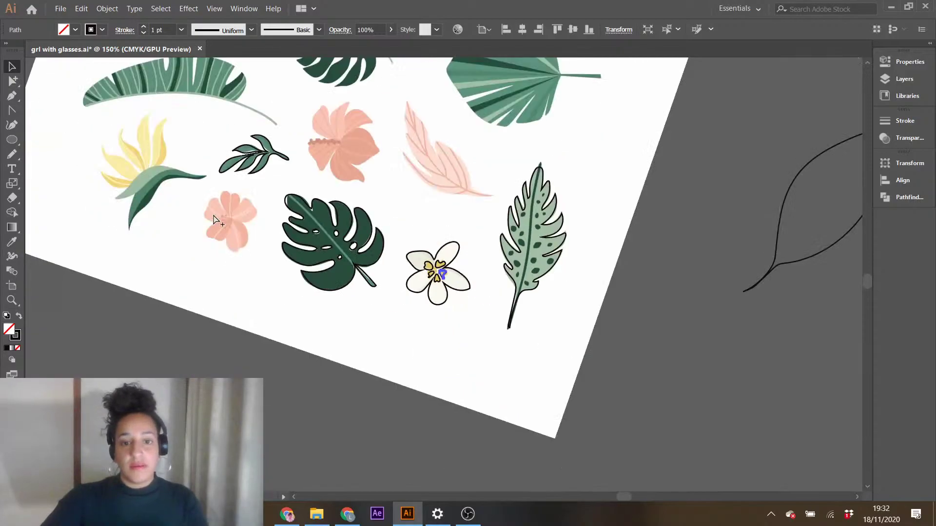
left_click(385, 387)
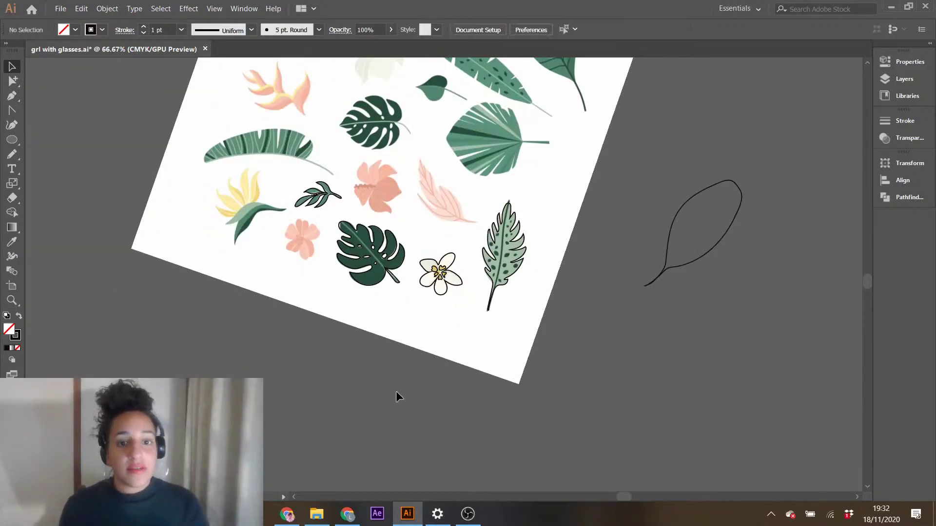
scroll(440, 418, "up", 3)
left_click_drag(408, 165, 818, 287)
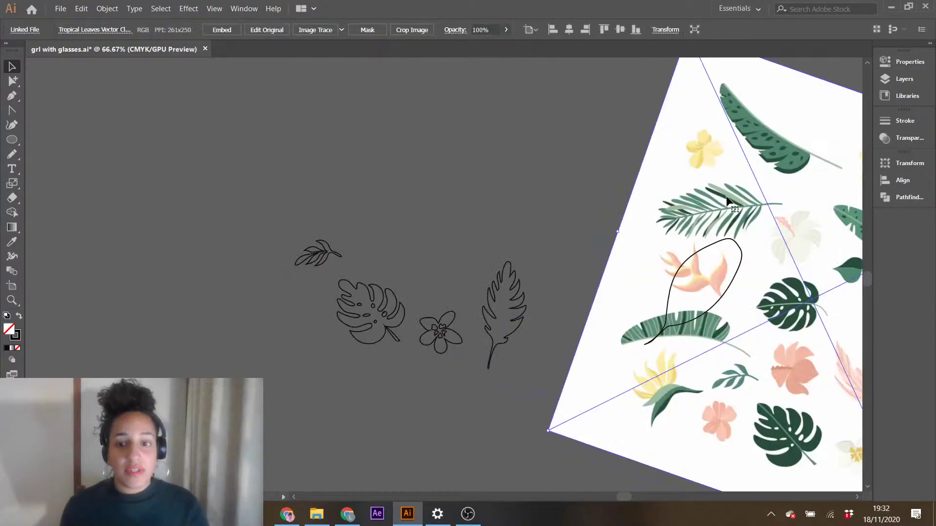
left_click_drag(678, 159, 853, 249)
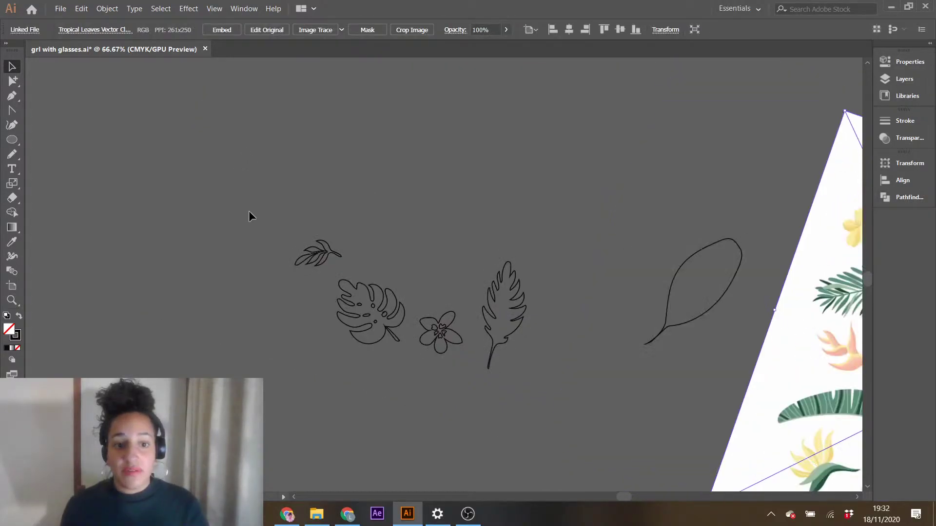
- Move the large smooth oval leaf outline up beside the other traced plants, above the flower and the feathery leaf
left_click(731, 291)
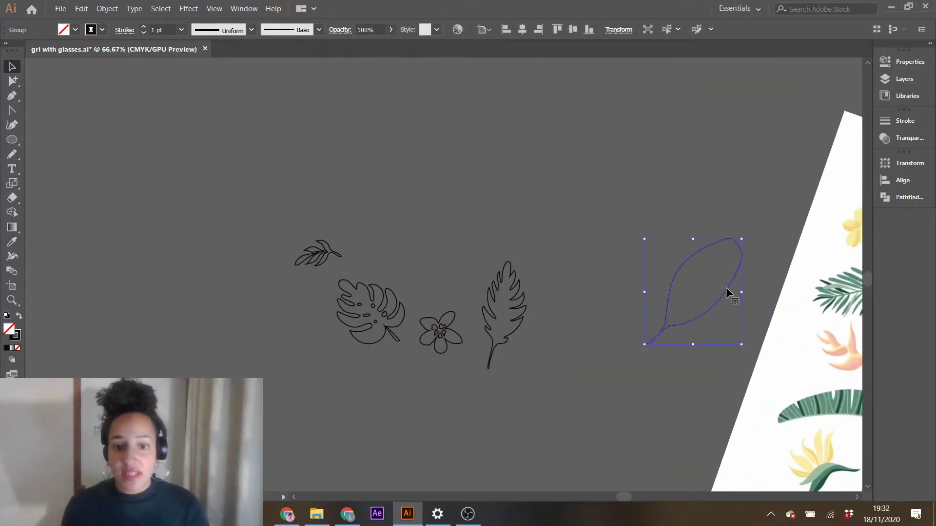
left_click_drag(725, 289, 486, 211)
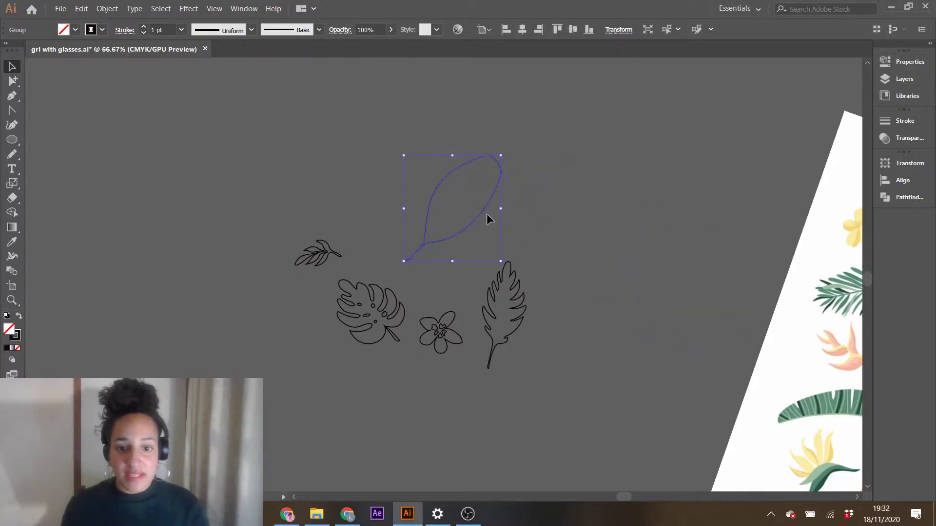
scroll(443, 361, "up", 1)
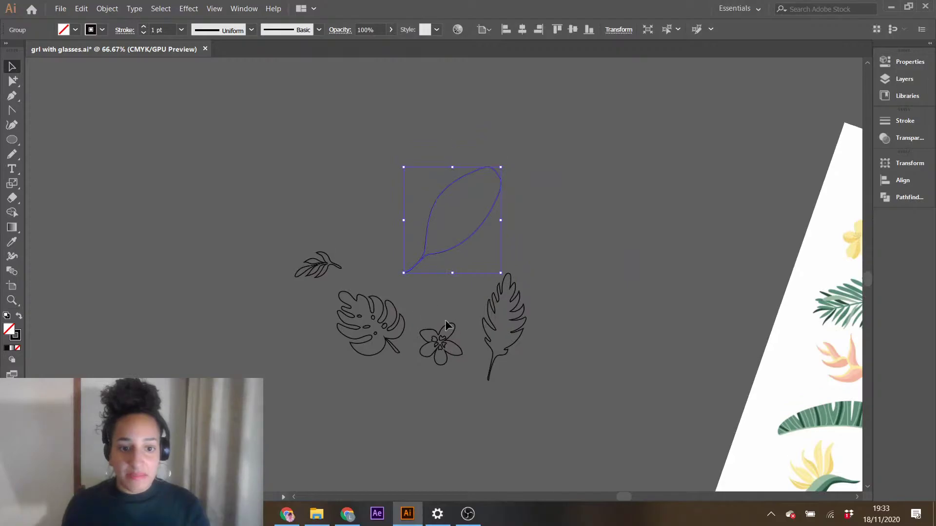
- Draw wavy, finger-like vein lines along both halves inside the large oval leaf with the Pencil tool
key("ctrl+plus")
key("ctrl+plus")
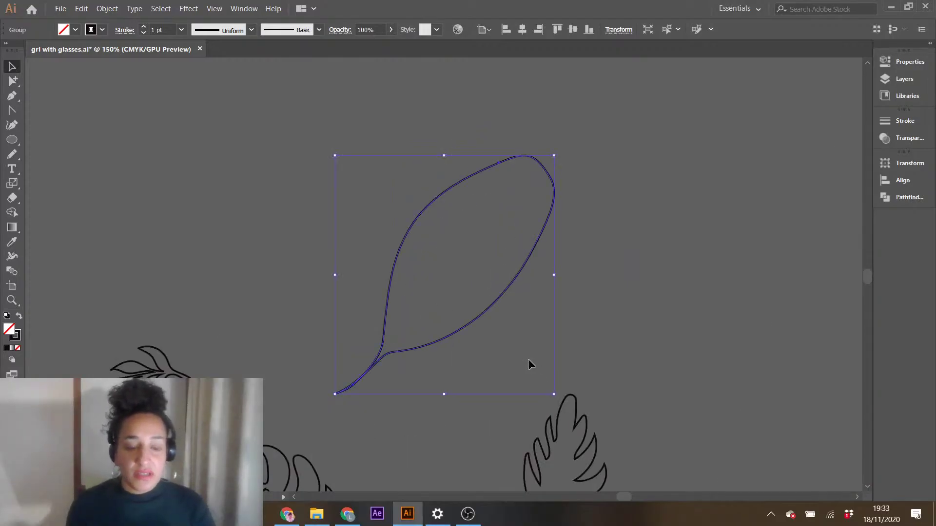
scroll(300, 383, "down", 5)
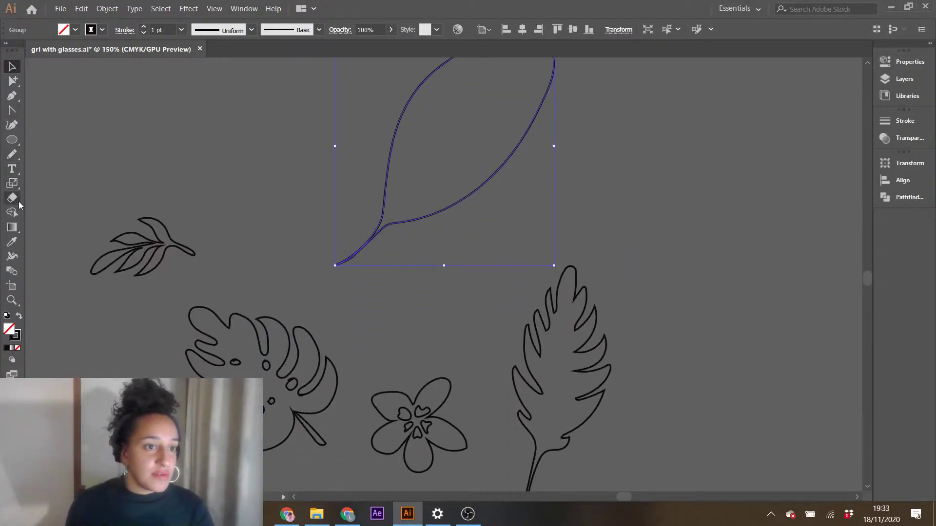
left_click(14, 154)
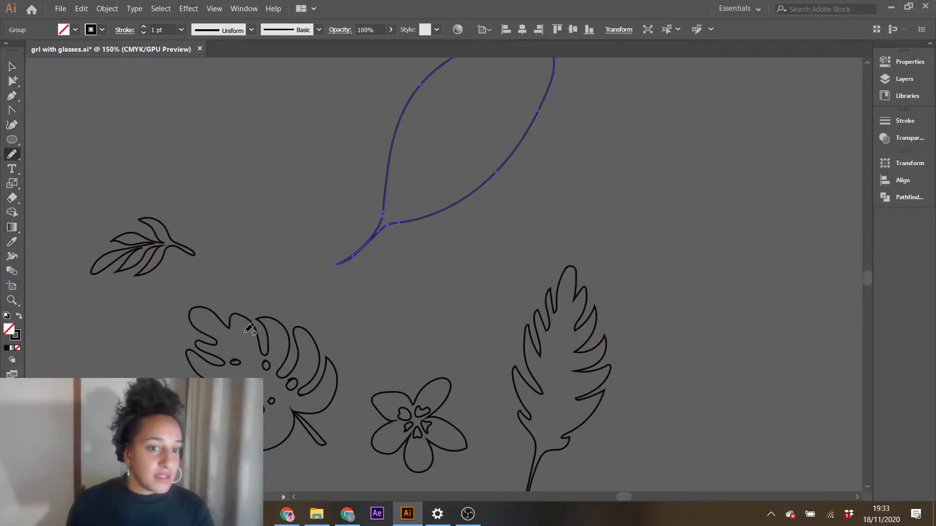
scroll(351, 359, "up", 3)
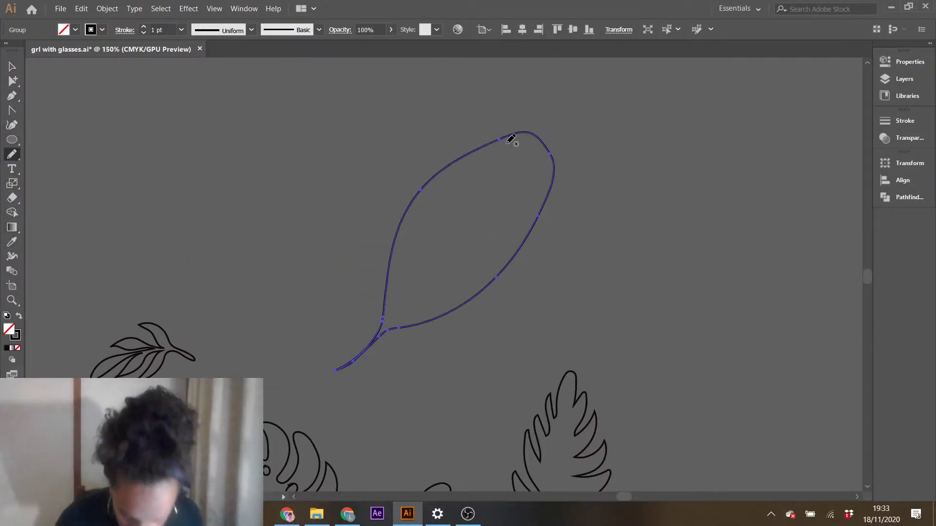
left_click_drag(525, 150, 497, 201)
mouse_move(388, 324)
left_mouse_down()
mouse_move(403, 240)
mouse_move(415, 280)
mouse_move(421, 214)
mouse_move(437, 251)
mouse_move(452, 179)
left_mouse_up()
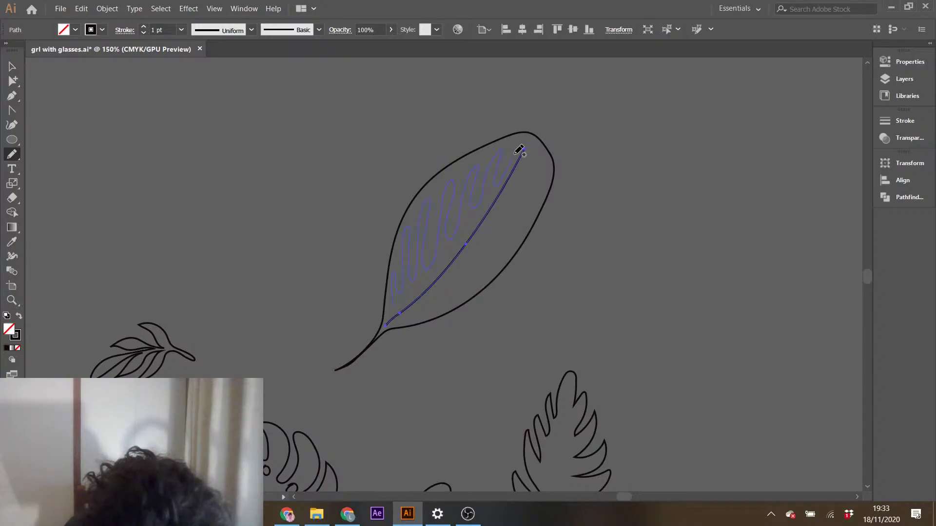
mouse_move(531, 151)
left_mouse_down()
mouse_move(539, 162)
mouse_move(517, 219)
mouse_move(487, 243)
mouse_move(493, 257)
mouse_move(440, 299)
mouse_move(410, 300)
left_mouse_up()
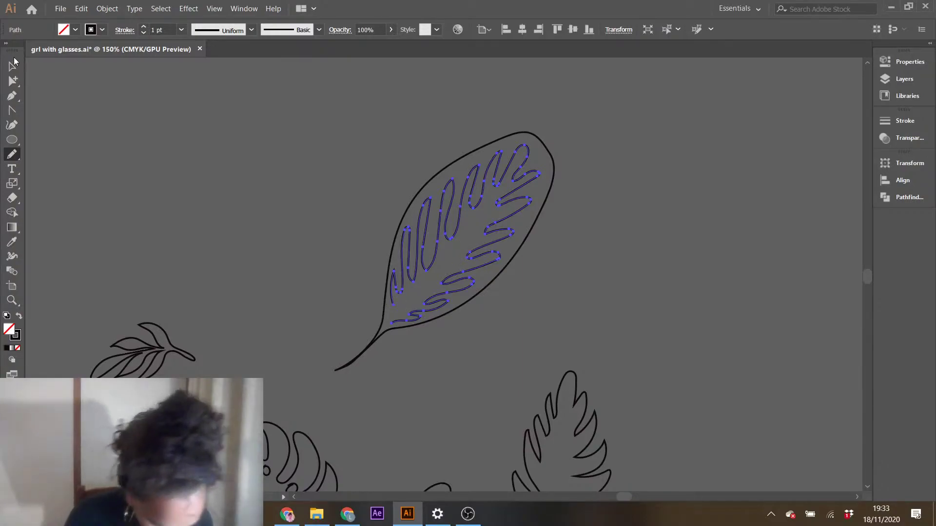
- Deselect the vein lines and draw a narrow closed midrib along the center of the large oval leaf with the Pencil tool
left_click(12, 67)
left_click(57, 96)
left_click(14, 153)
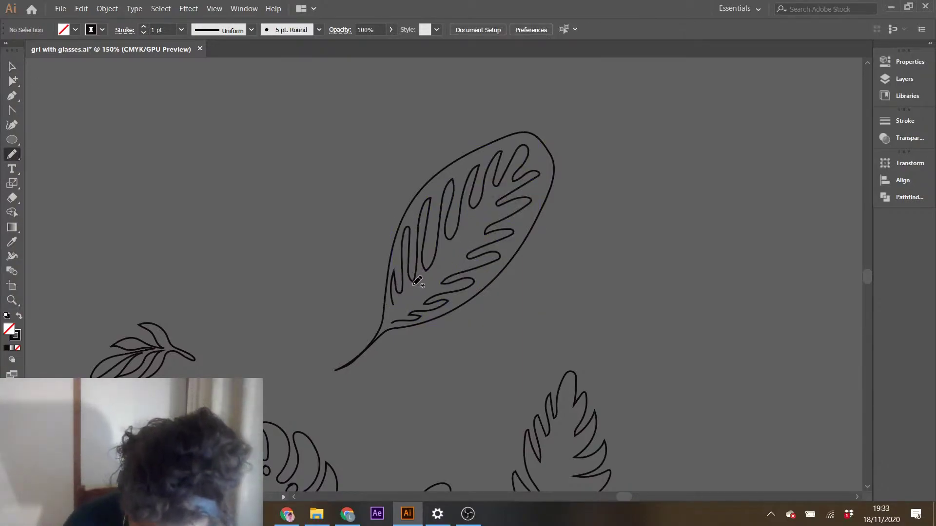
mouse_move(394, 312)
left_mouse_down()
mouse_move(488, 206)
mouse_move(397, 314)
left_mouse_up()
- Draw a narrow midrib in the jagged feathery leaf, plus inner loops in its right-hand lobes and one lower-left lobe, with the Pencil tool
scroll(467, 308, "down", 3)
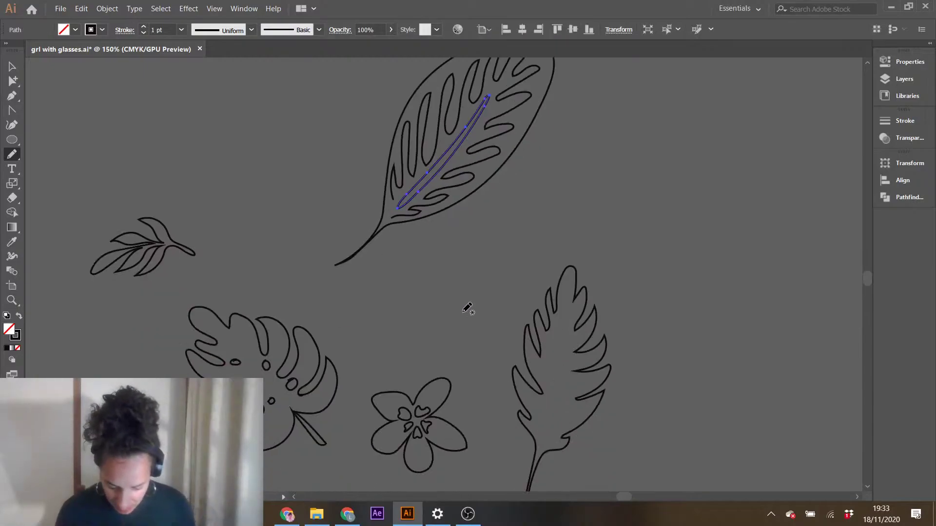
scroll(467, 308, "down", 3)
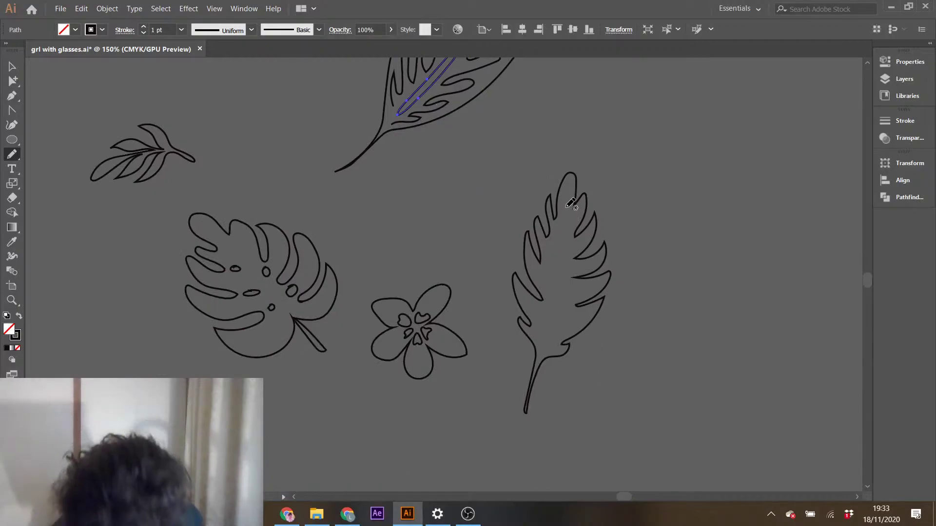
left_click_drag(547, 313, 545, 341)
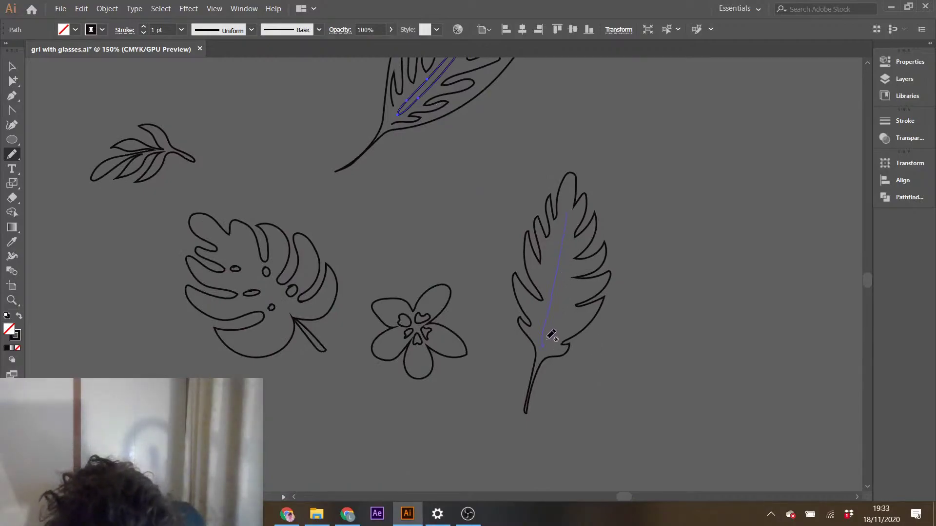
mouse_move(573, 211)
left_mouse_down()
mouse_move(591, 224)
mouse_move(571, 252)
mouse_move(581, 265)
mouse_move(569, 270)
mouse_move(592, 259)
mouse_move(575, 272)
left_mouse_up()
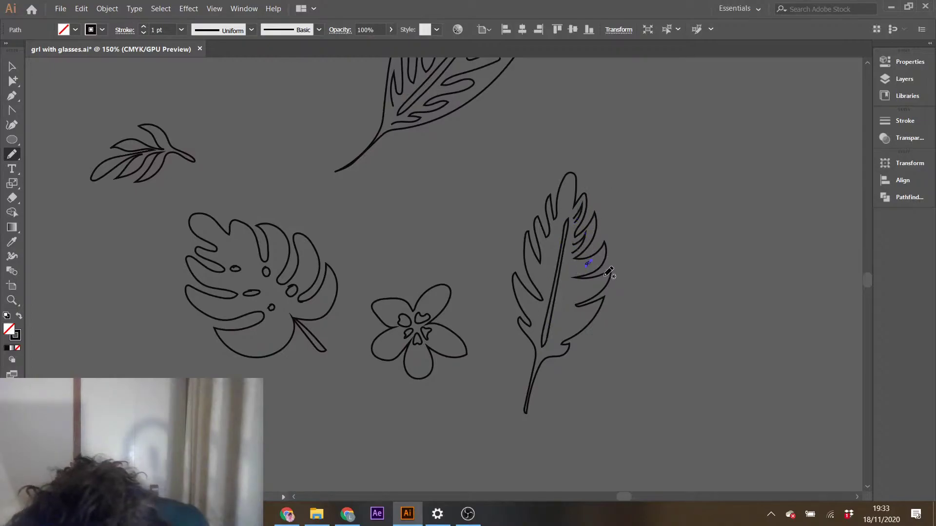
key("ctrl+z")
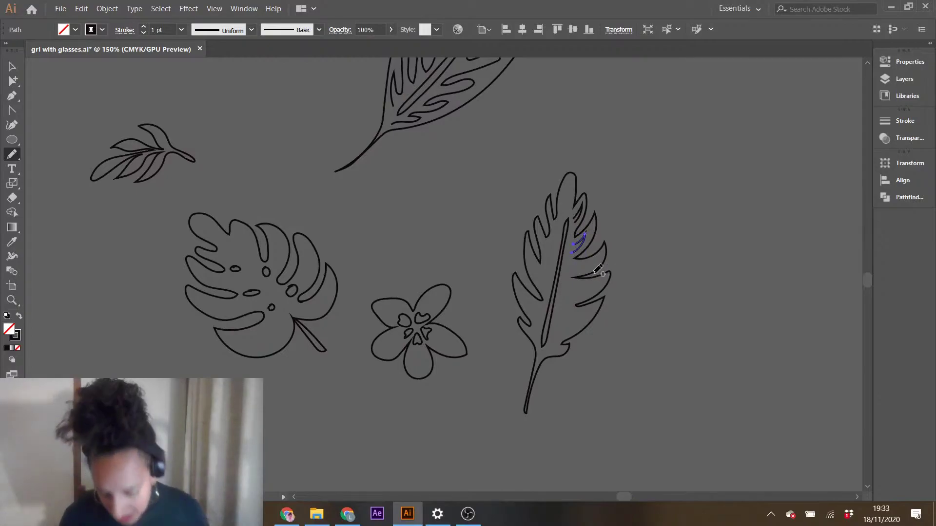
mouse_move(595, 261)
left_mouse_down()
mouse_move(571, 271)
mouse_move(573, 318)
mouse_move(563, 325)
left_mouse_up()
left_click_drag(518, 288, 530, 312)
left_click_drag(536, 277, 530, 257)
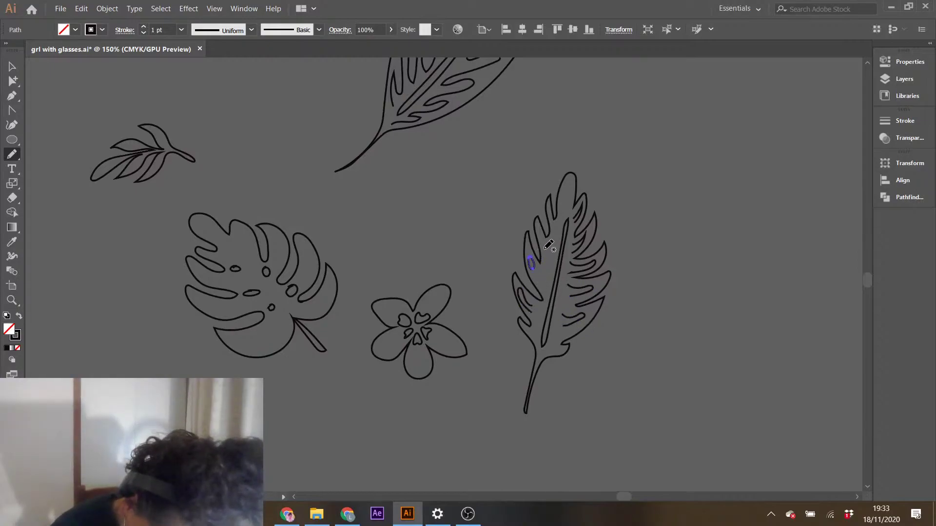
key("ctrl+z")
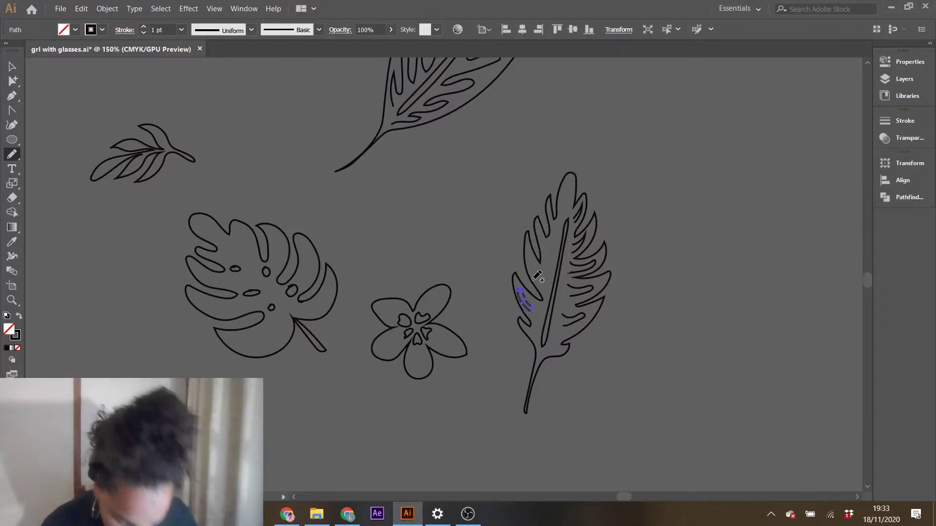
left_click_drag(532, 264, 530, 259)
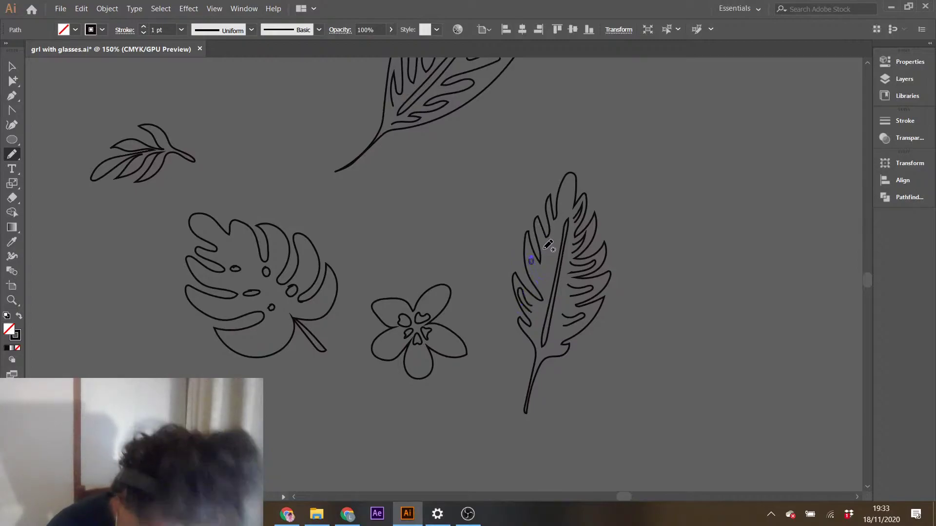
key("ctrl+z")
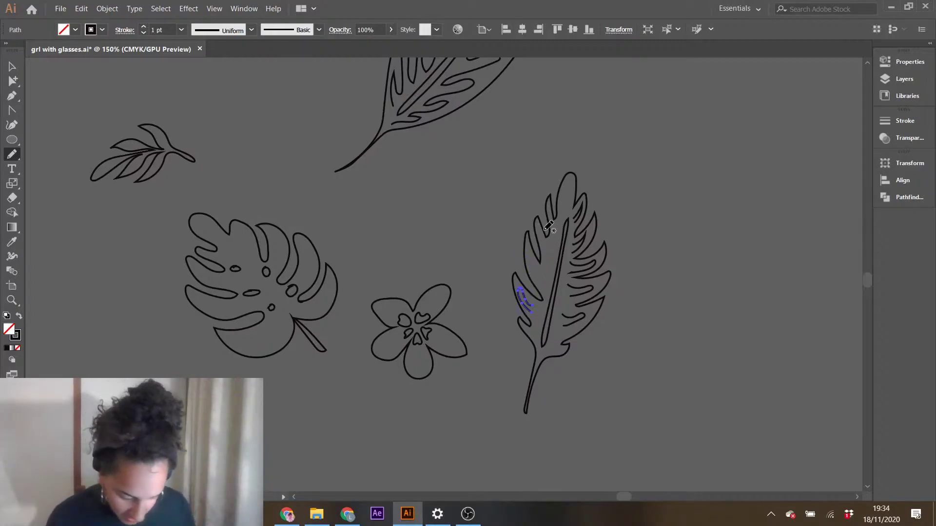
left_click(20, 66)
left_click(422, 173)
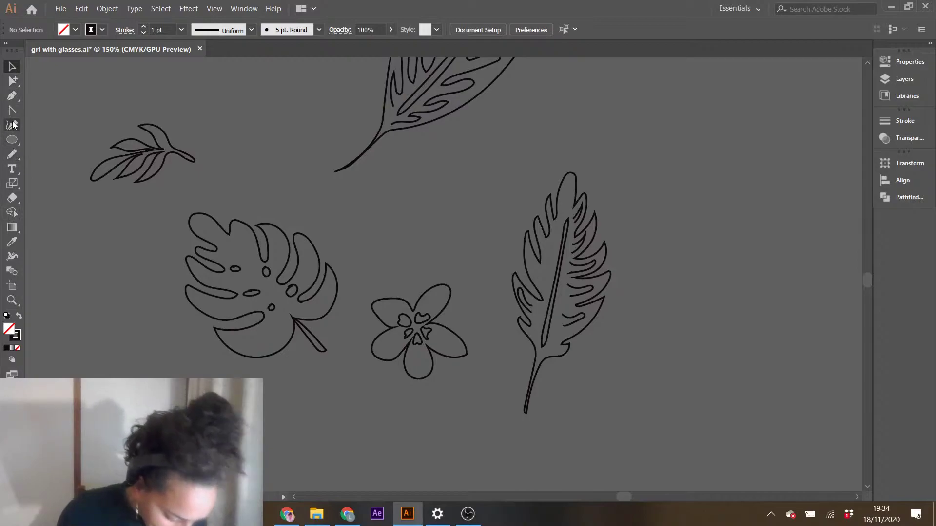
left_click(12, 155)
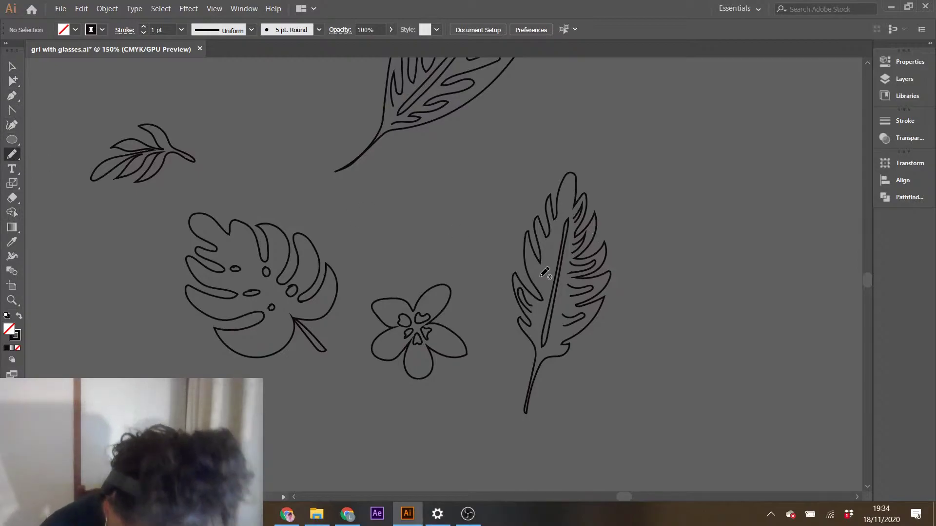
mouse_move(540, 283)
left_mouse_down()
mouse_move(530, 257)
mouse_move(547, 254)
left_mouse_up()
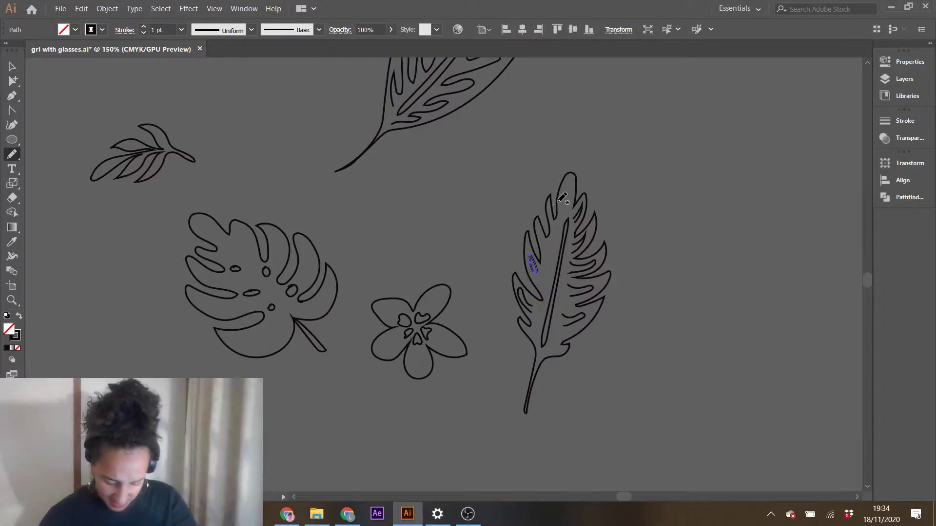
key("ctrl+z")
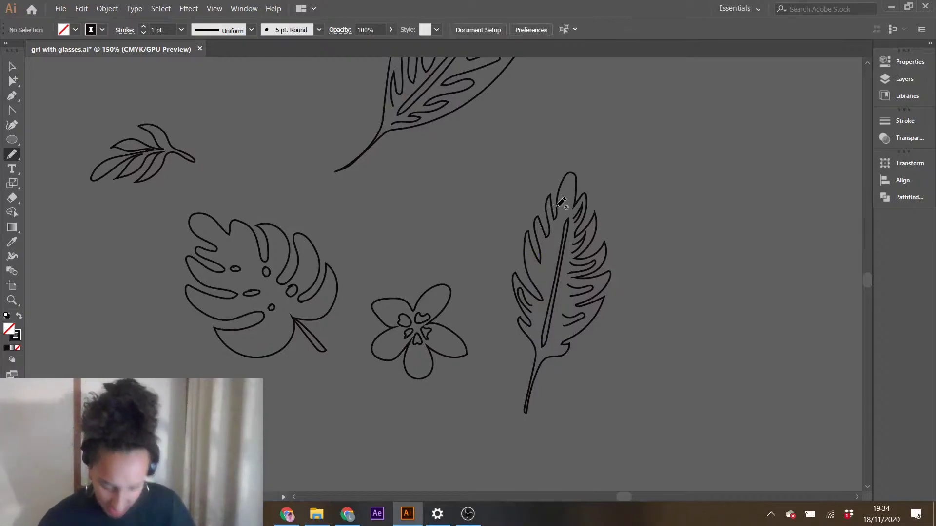
mouse_move(543, 241)
left_mouse_down()
mouse_move(557, 244)
mouse_move(556, 234)
left_mouse_up()
left_click_drag(568, 193, 569, 202)
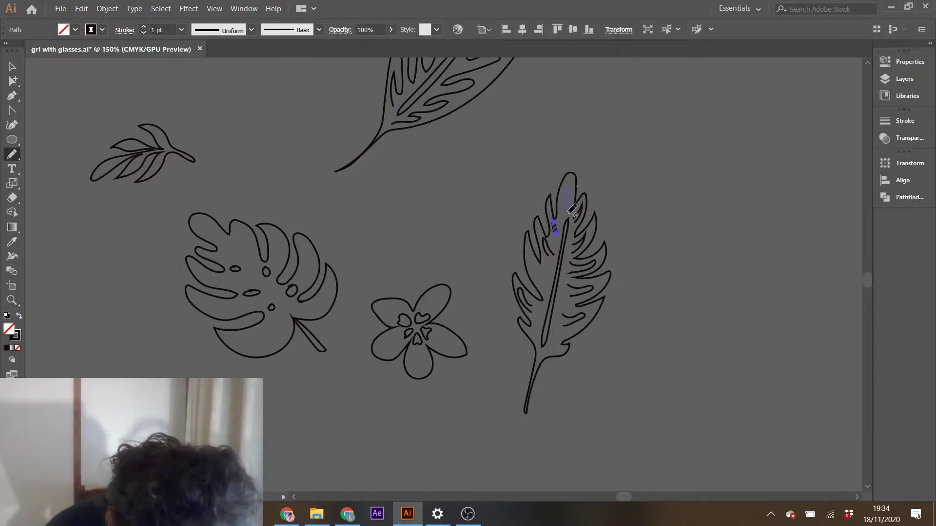
key("ctrl+z")
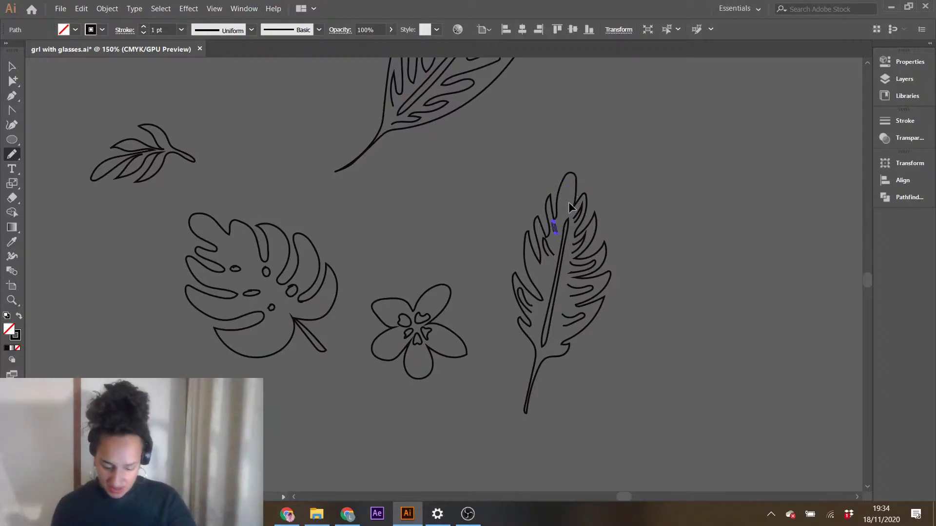
left_click(569, 207, "ctrl")
scroll(574, 200, "up", 5)
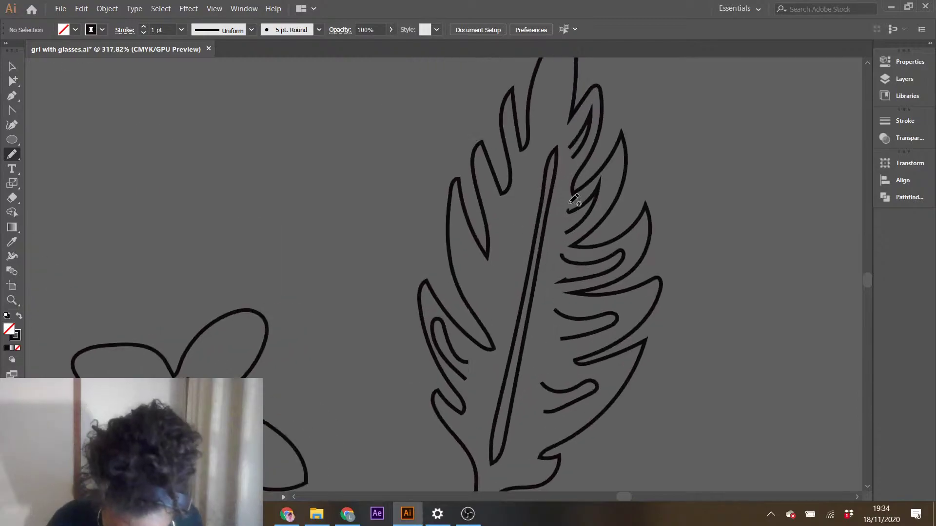
mouse_move(540, 131)
left_mouse_down()
mouse_move(547, 85)
mouse_move(560, 98)
mouse_move(516, 159)
left_mouse_up()
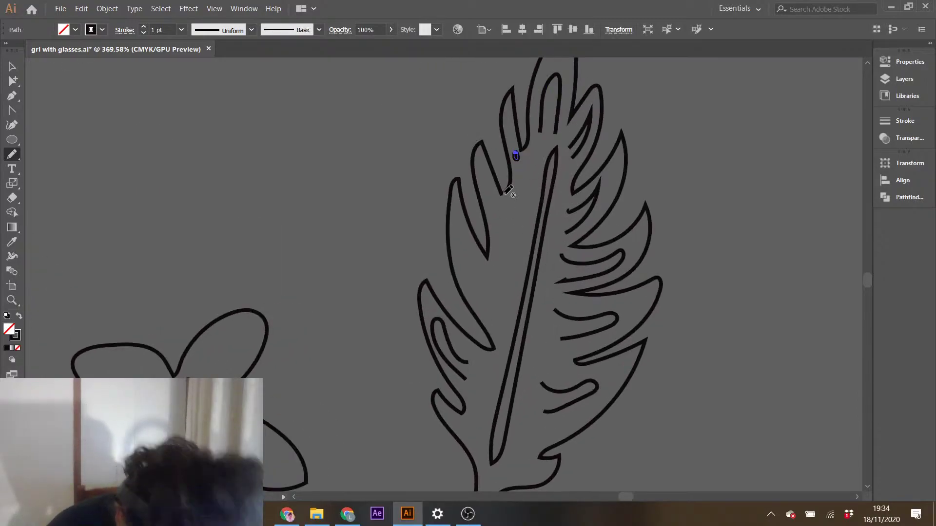
key("ctrl+z")
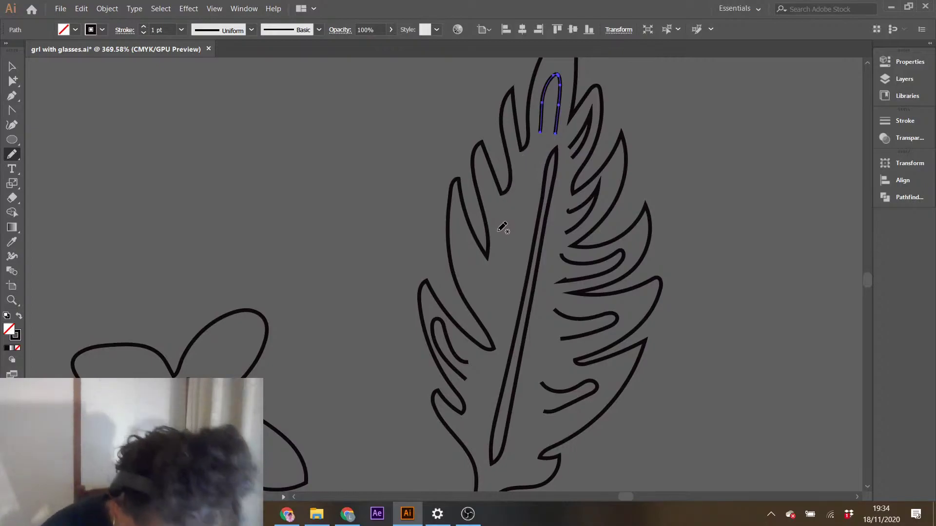
left_click_drag(497, 200, 517, 252)
left_click_drag(527, 163, 538, 196)
mouse_move(495, 310)
left_mouse_down()
mouse_move(458, 243)
mouse_move(511, 306)
left_mouse_up()
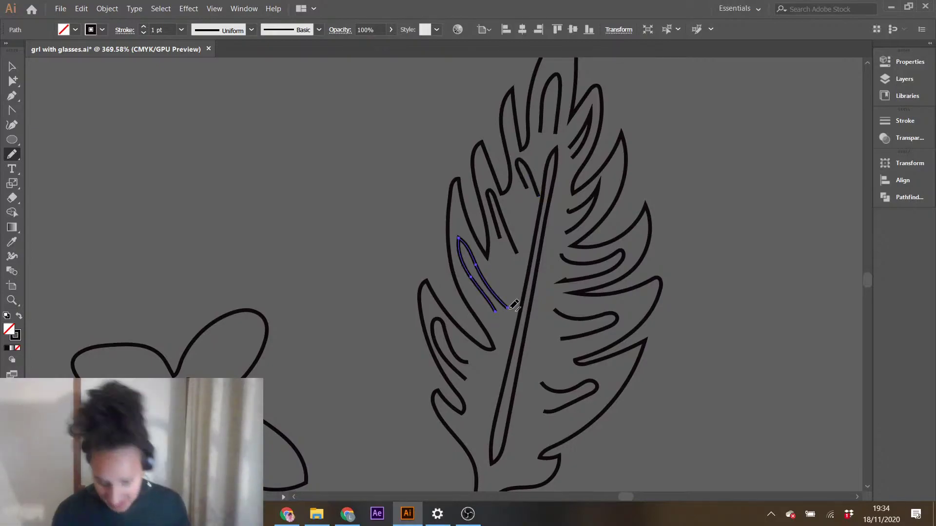
key("ctrl+z")
key("ctrl+z")
key("ctrl+z")
key("ctrl+z")
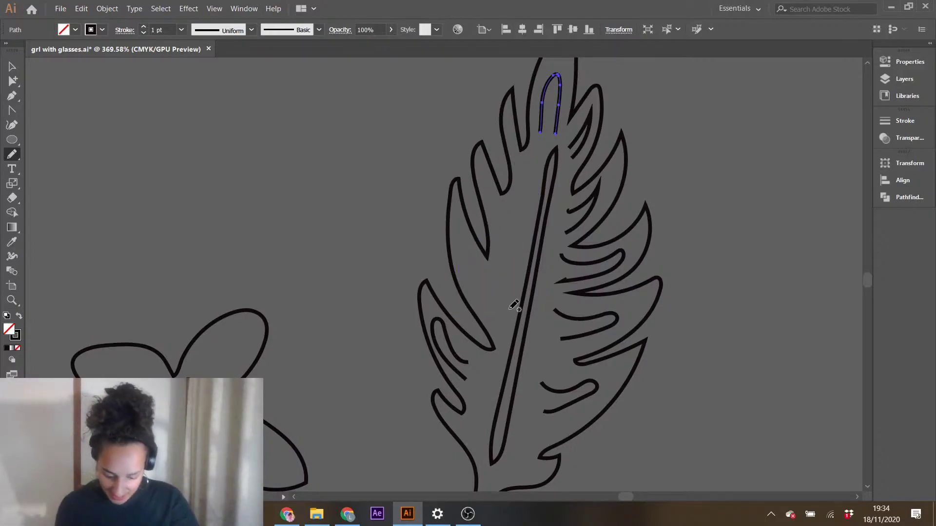
key("ctrl+z")
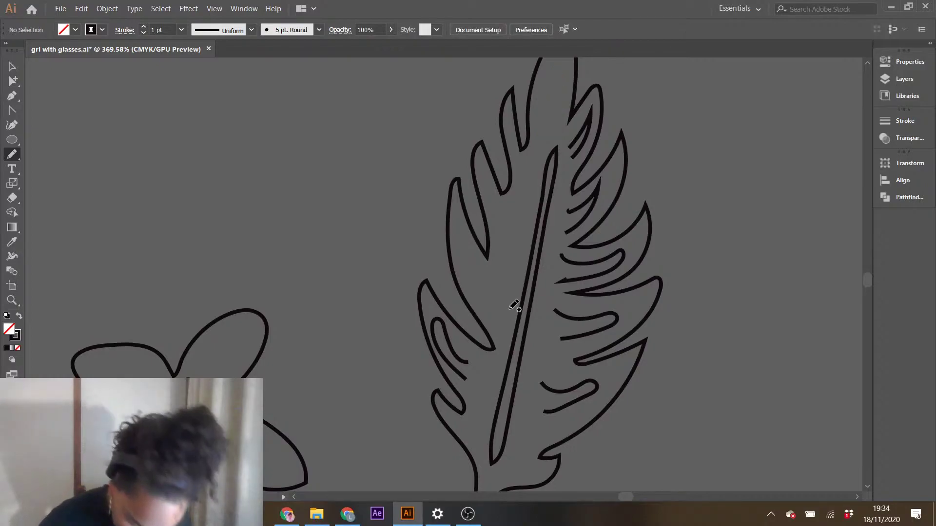
- Draw inner loops in the feathery leaf's remaining left-hand lobes, its tip and its two base lobes with the Pencil tool, and deselect them
mouse_move(493, 294)
left_mouse_down()
mouse_move(462, 248)
mouse_move(488, 309)
left_mouse_up()
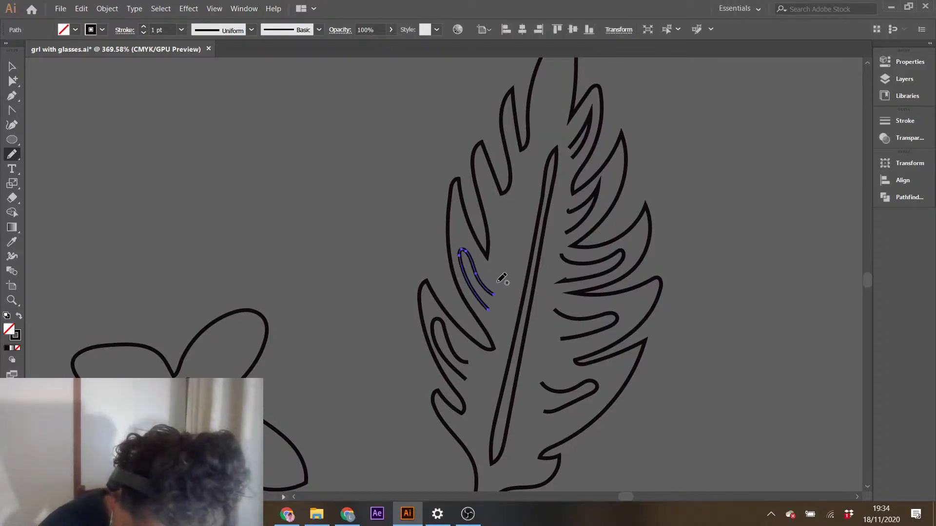
mouse_move(513, 227)
left_mouse_down()
mouse_move(502, 218)
mouse_move(505, 232)
left_mouse_up()
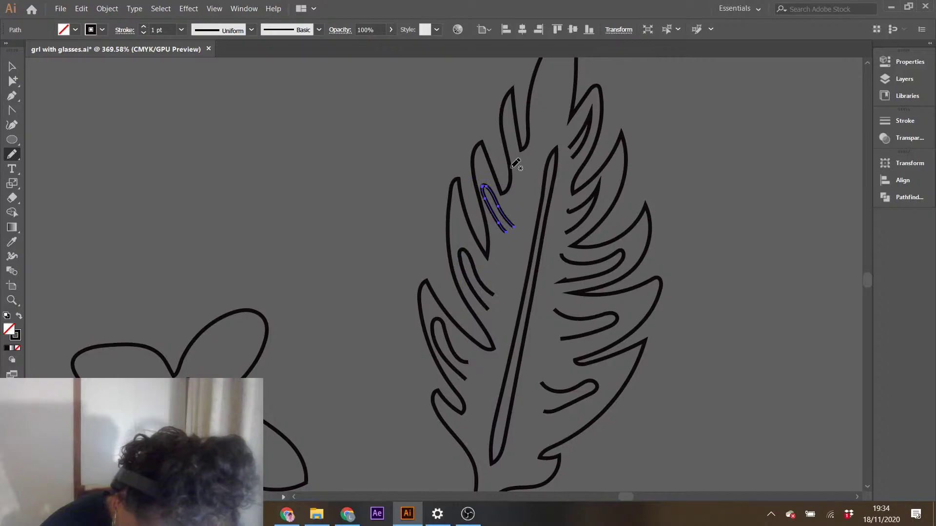
left_click_drag(509, 142, 528, 179)
left_click_drag(558, 88, 558, 128)
mouse_move(470, 432)
left_mouse_down()
mouse_move(461, 421)
mouse_move(482, 432)
left_mouse_up()
left_click_drag(530, 466, 528, 478)
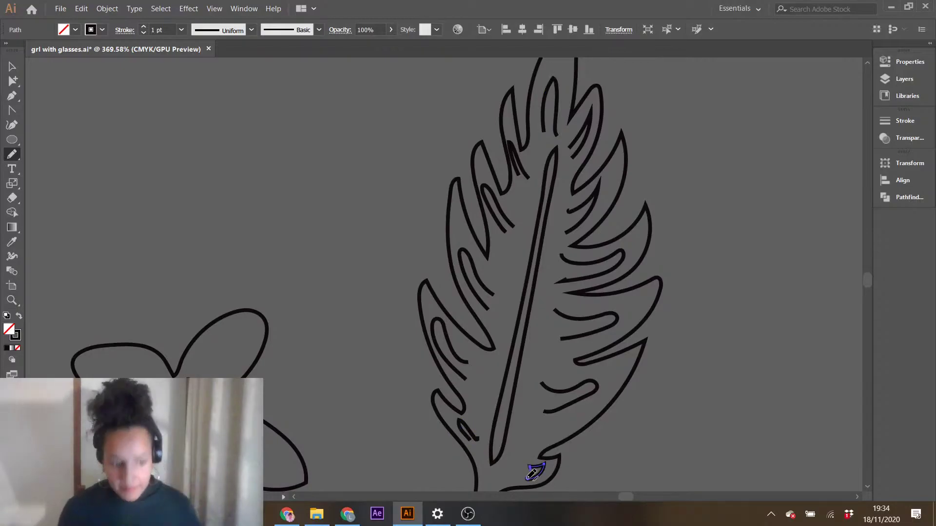
left_click(13, 66)
left_click(228, 213)
key("ctrl+1")
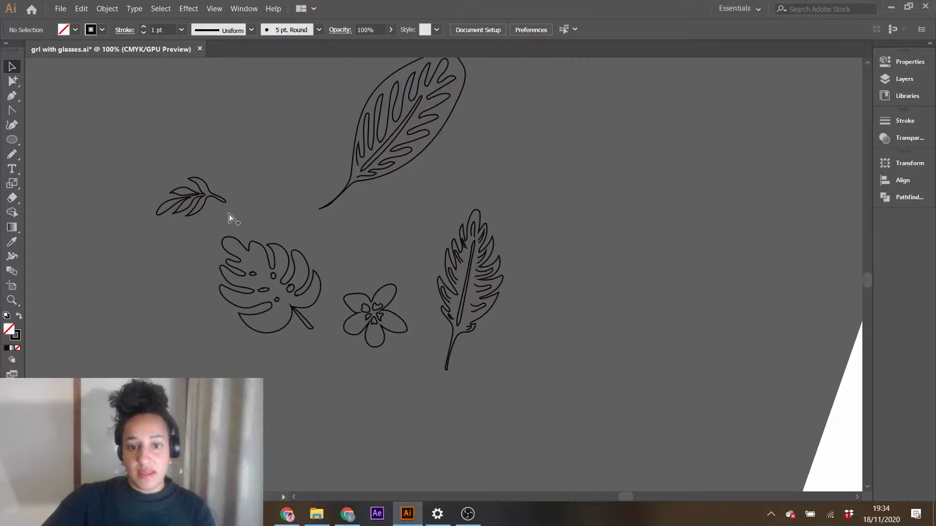
- Draw curved accent lines in the flower's upper-right, right and bottom petals with the Pencil tool, and close the Bluetooth settings window
key("ctrl+equal")
key("ctrl+equal")
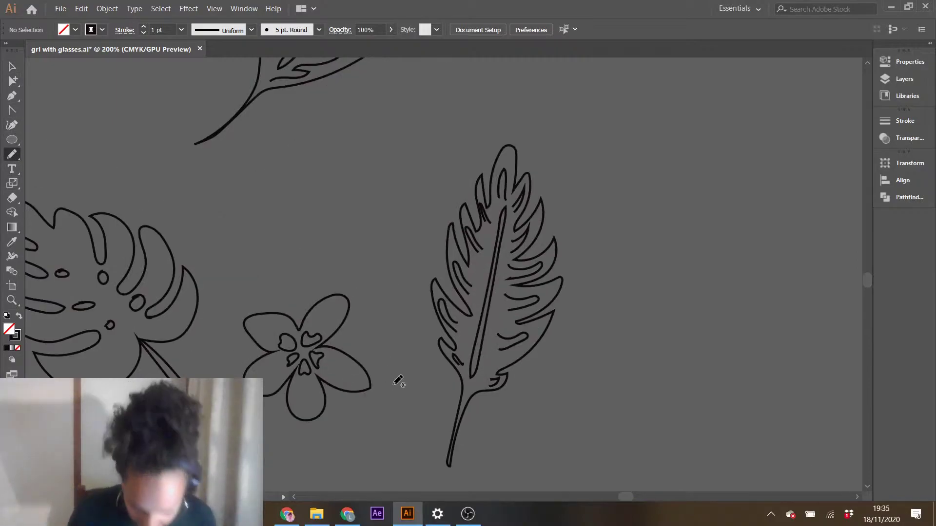
left_click_drag(307, 325, 336, 312)
mouse_move(337, 360)
left_mouse_down()
mouse_move(344, 379)
mouse_move(345, 369)
mouse_move(315, 391)
left_mouse_up()
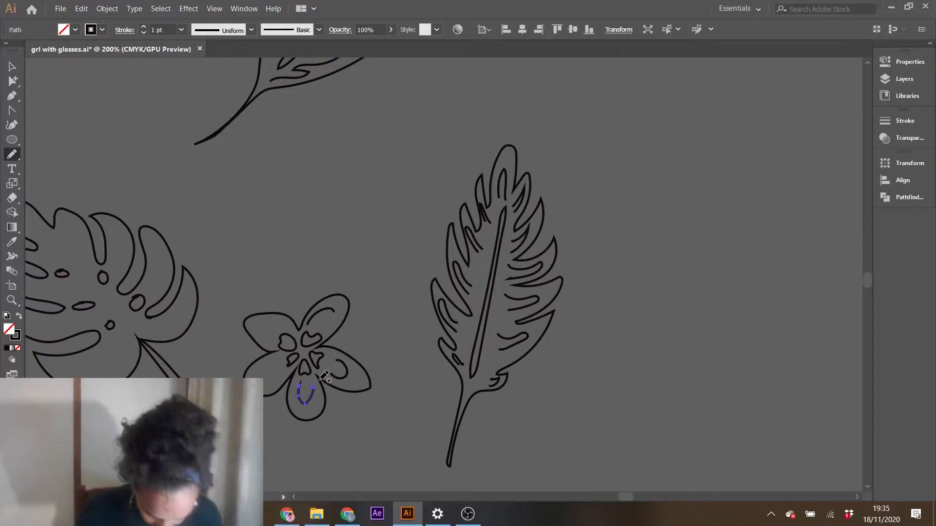
key("alt+Tab")
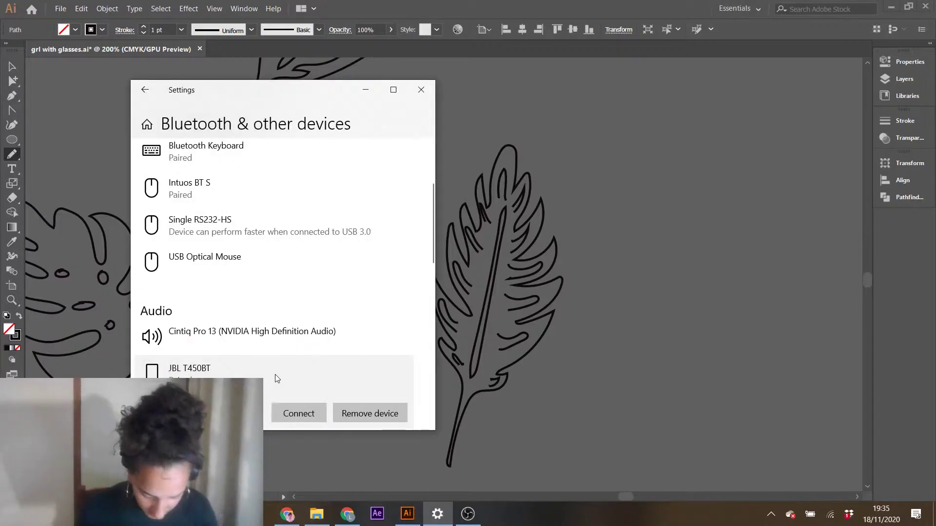
left_click(421, 90)
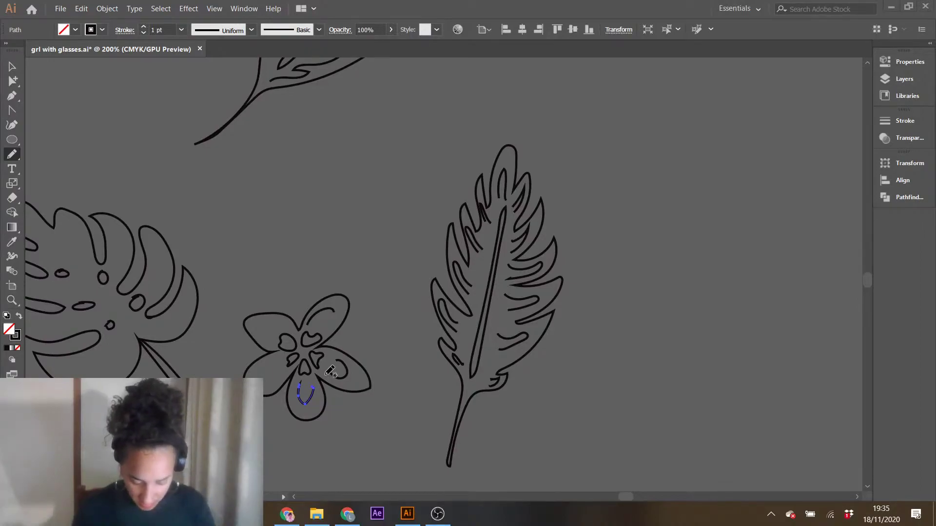
- Redraw the accent curve in the flower's bottom petal and add curves in its lower-left and upper-left petals with the Pencil tool
left_click(12, 66)
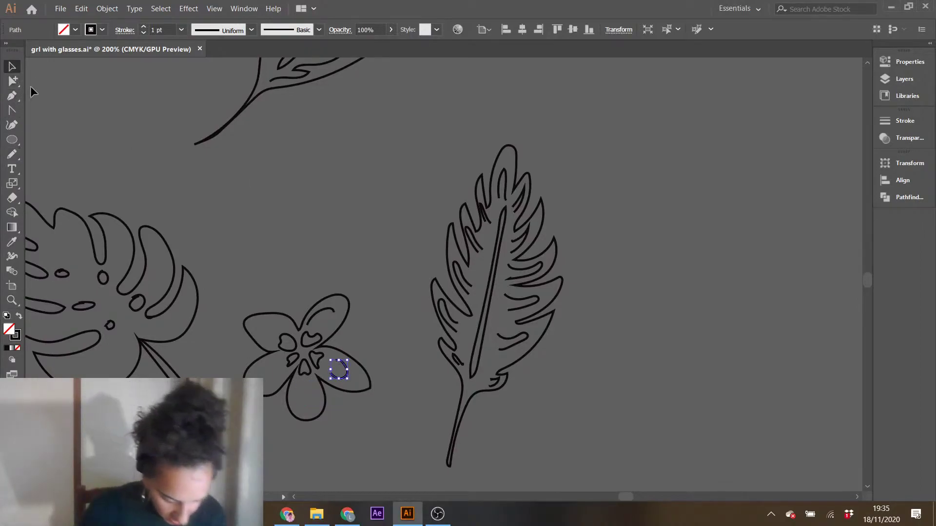
left_click(12, 154)
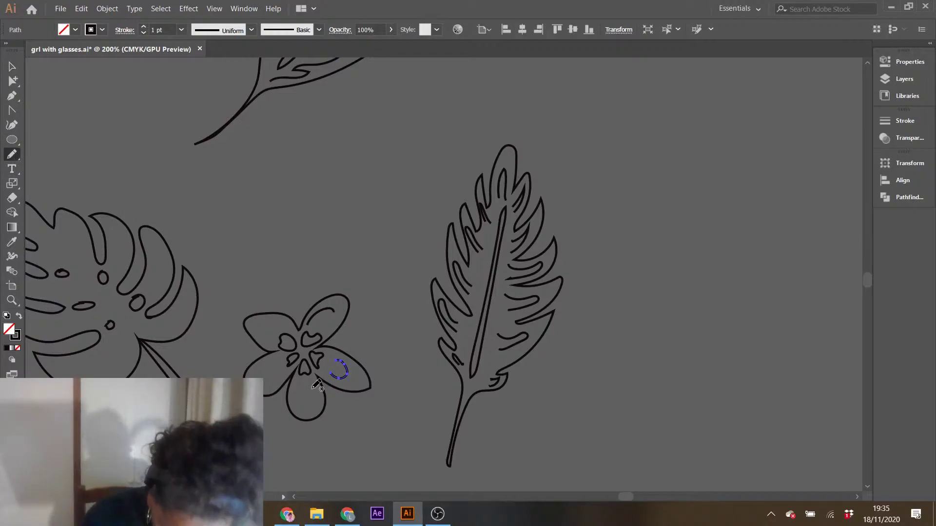
left_click_drag(309, 388, 300, 400)
left_click_drag(280, 318, 271, 332)
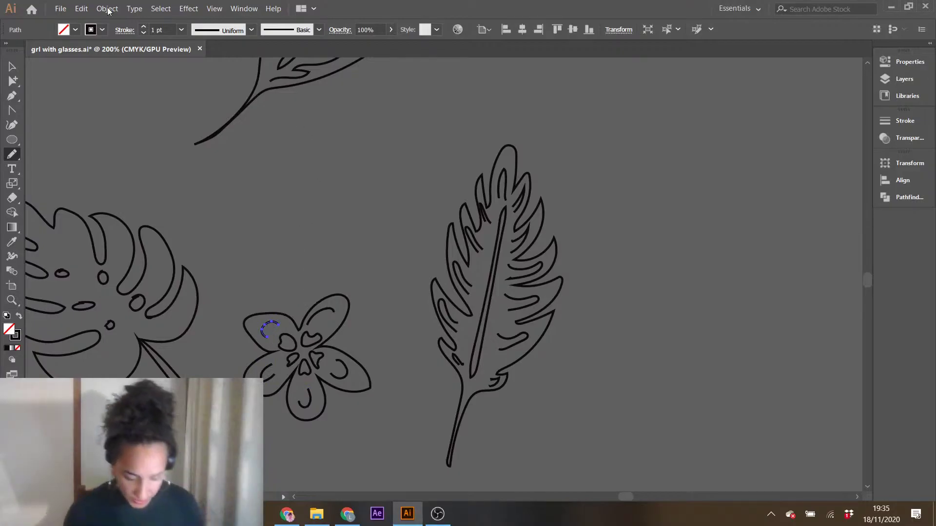
- Draw inner loops in the monstera leaf's three right-hand lobes and its bottom lobe with the Pencil tool
left_click_drag(624, 496, 622, 496)
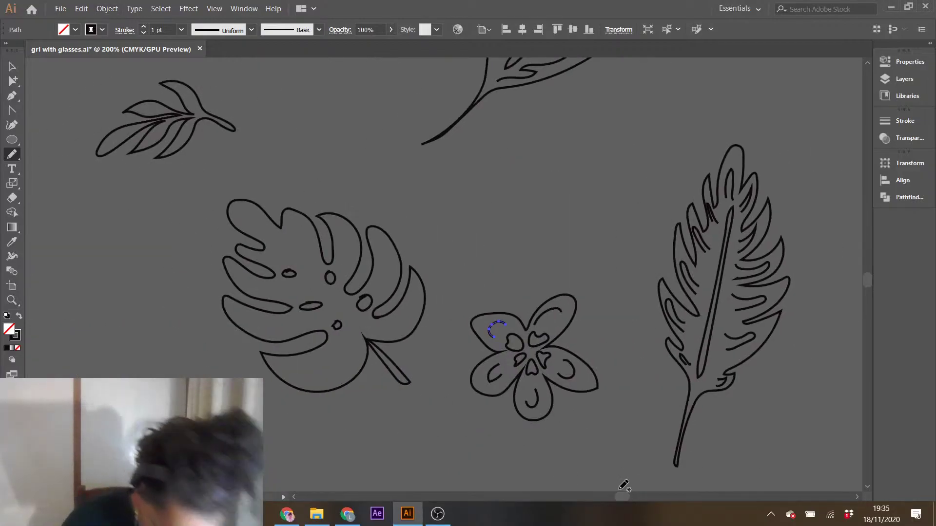
left_click_drag(351, 236, 352, 258)
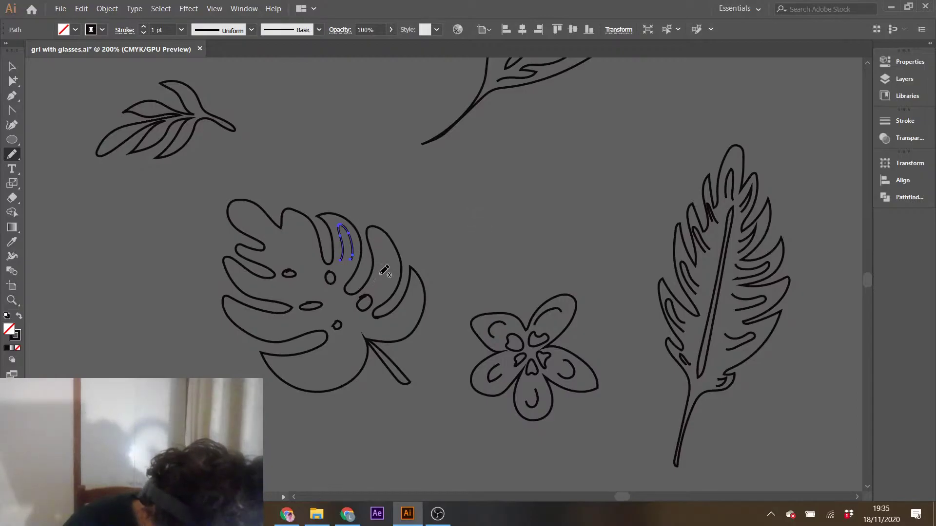
left_click_drag(387, 288, 418, 306)
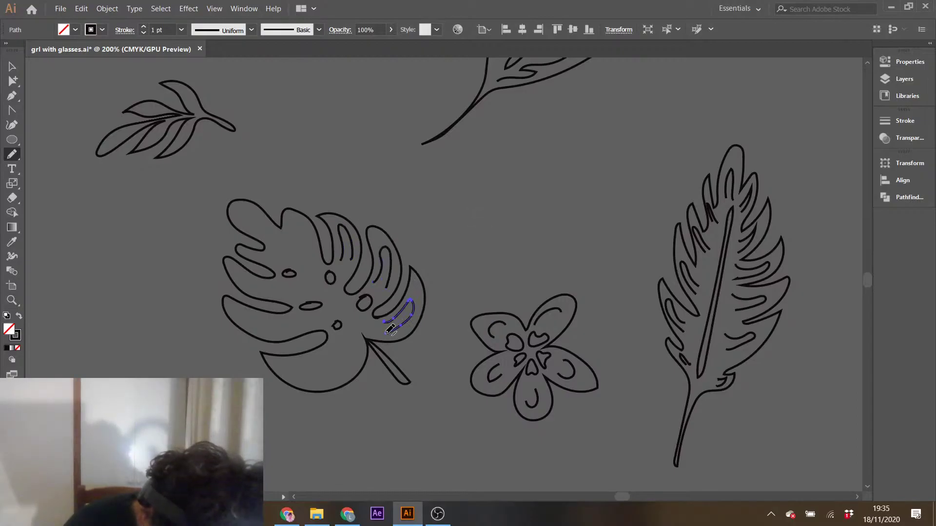
mouse_move(333, 349)
left_mouse_down()
mouse_move(348, 369)
mouse_move(355, 360)
mouse_move(312, 363)
mouse_move(343, 365)
left_mouse_up()
key("ctrl+z")
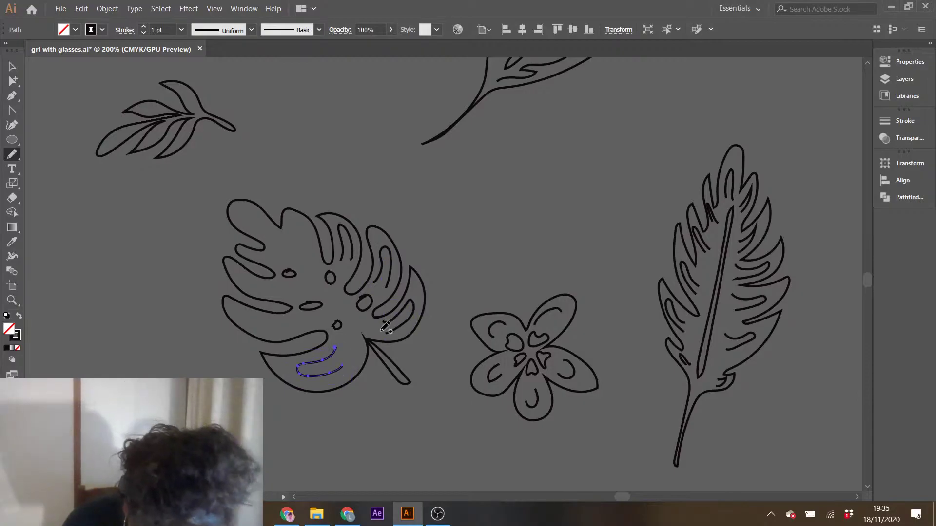
- Draw inner loops in the monstera leaf's left-hand and upper lobes, plus a diagonal midrib line through its center, with the Pencil tool
left_click_drag(286, 329, 295, 328)
mouse_move(271, 286)
left_mouse_down()
mouse_move(255, 280)
mouse_move(278, 292)
left_mouse_up()
mouse_move(267, 237)
left_mouse_down()
mouse_move(253, 213)
mouse_move(276, 237)
left_mouse_up()
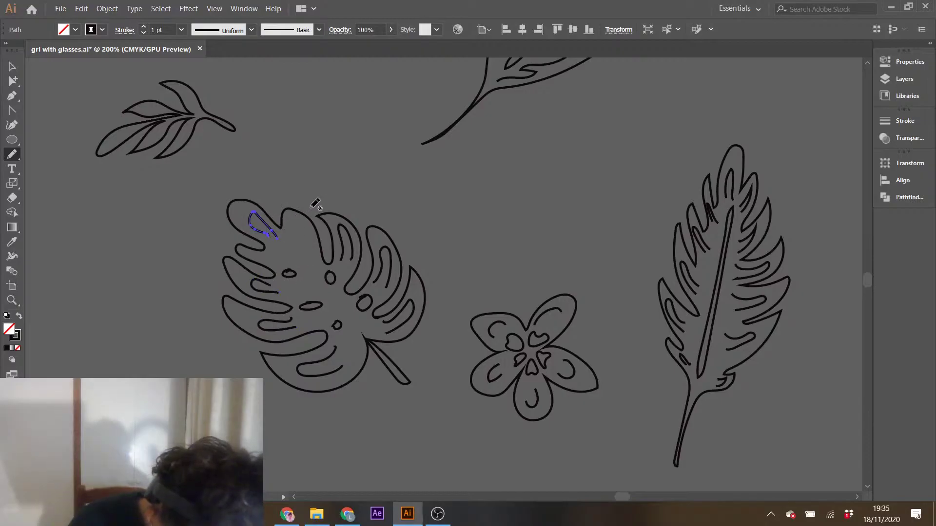
key("ctrl+z")
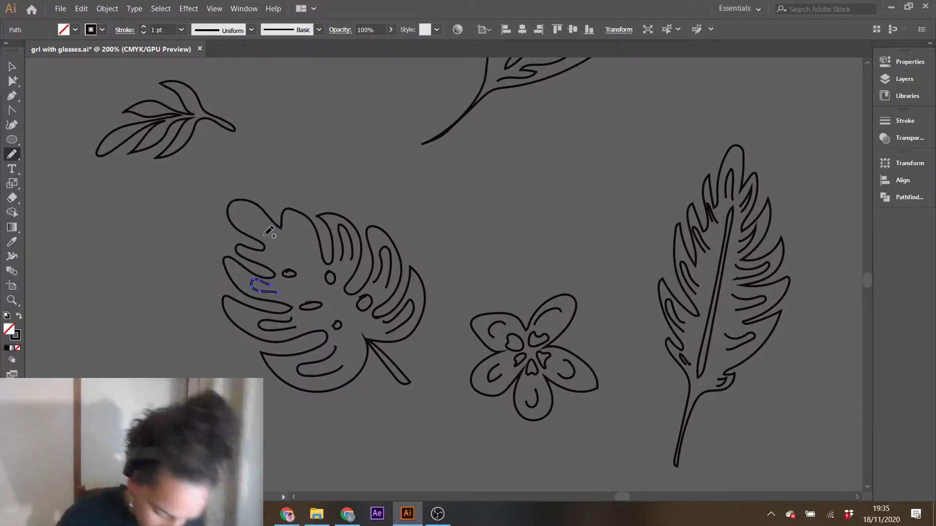
mouse_move(251, 219)
left_mouse_down()
mouse_move(276, 238)
mouse_move(307, 241)
mouse_move(314, 257)
mouse_move(274, 261)
mouse_move(333, 296)
mouse_move(356, 322)
left_mouse_up()
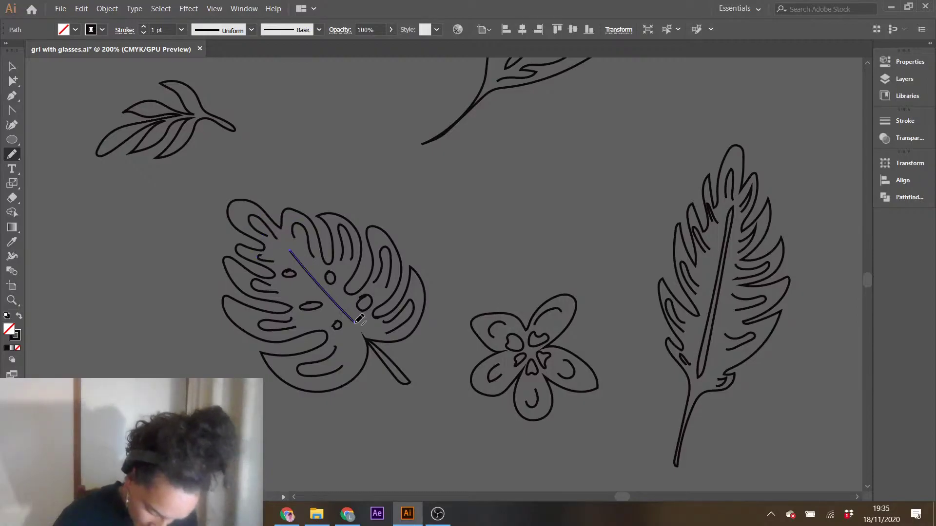
- Deselect the monstera's midrib and group the feathery leaf's outline with its inner lines
scroll(358, 319, "up", 4)
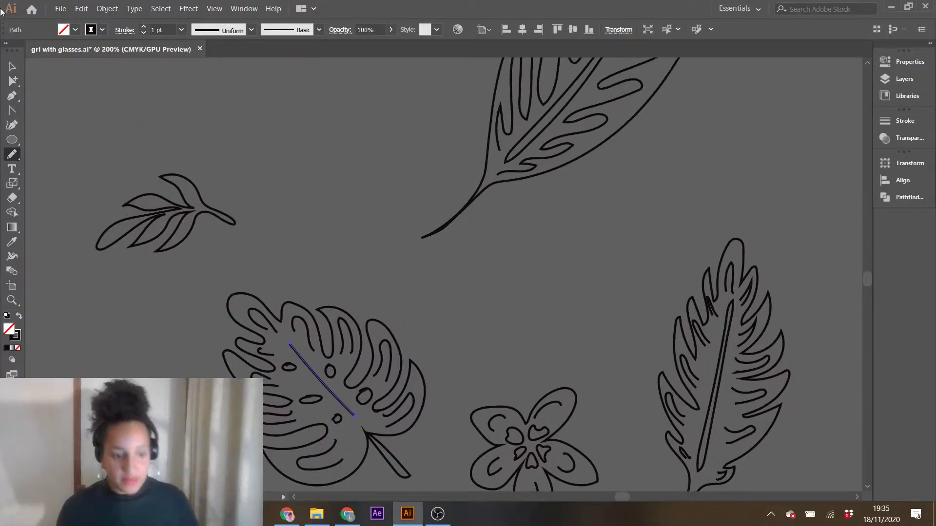
left_click(11, 66)
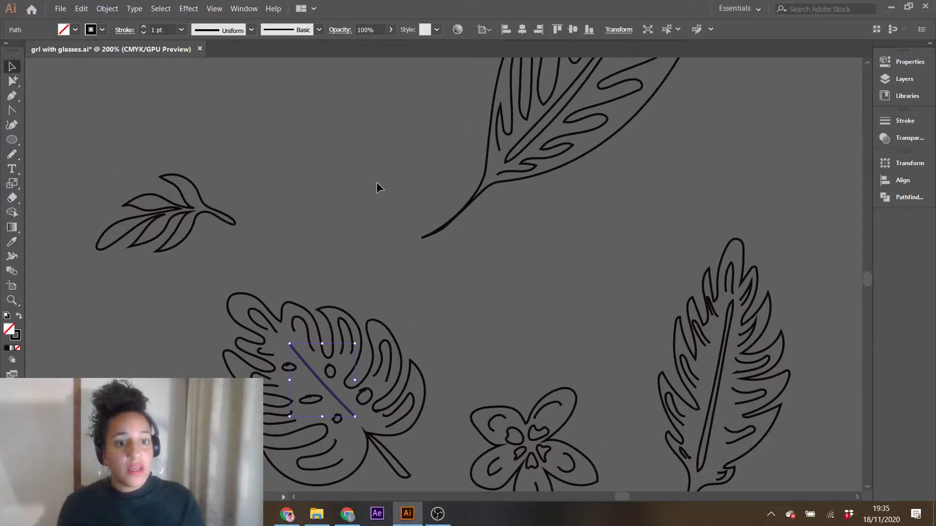
left_click(361, 209)
left_click(330, 371)
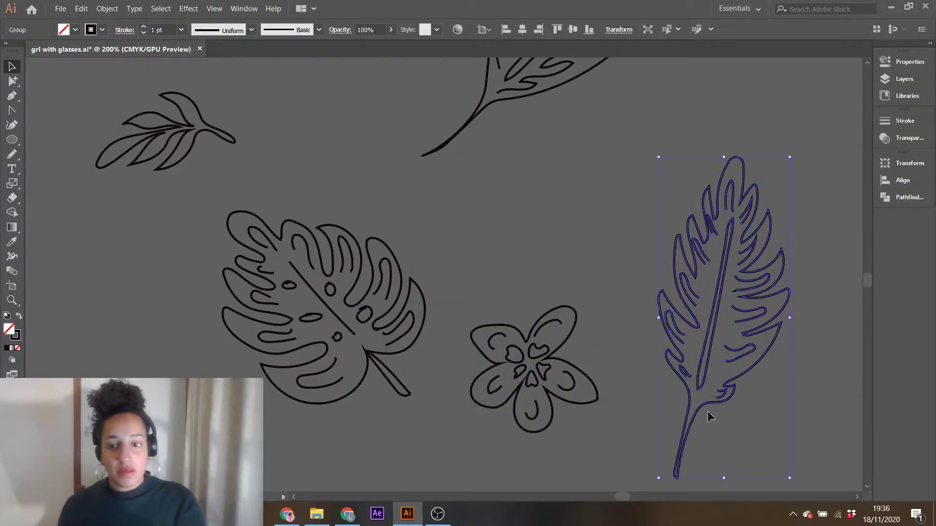
- Group the large oval leaf's outline, midrib and vein lines, and deselect the leaf
scroll(680, 410, "up", 2)
scroll(681, 409, "up", 6)
left_click_drag(505, 159, 708, 382)
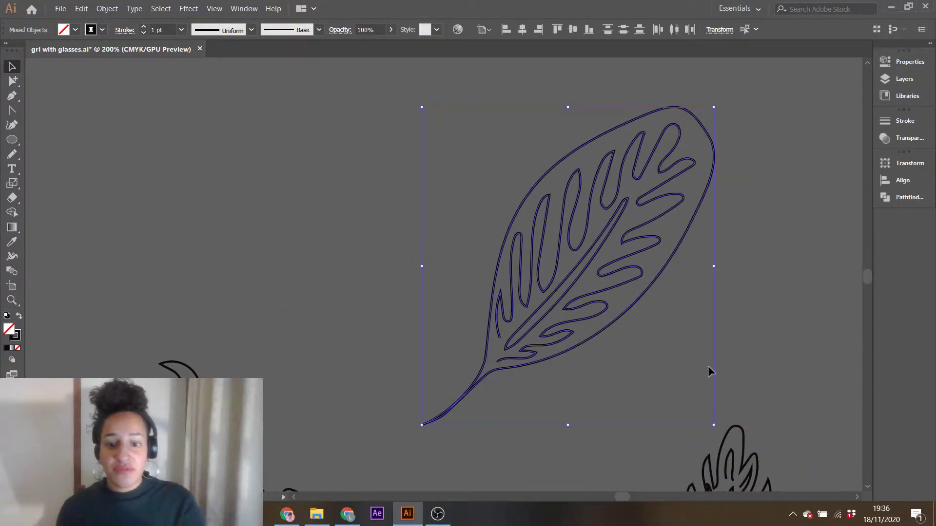
key("ctrl+g")
left_click(358, 331)
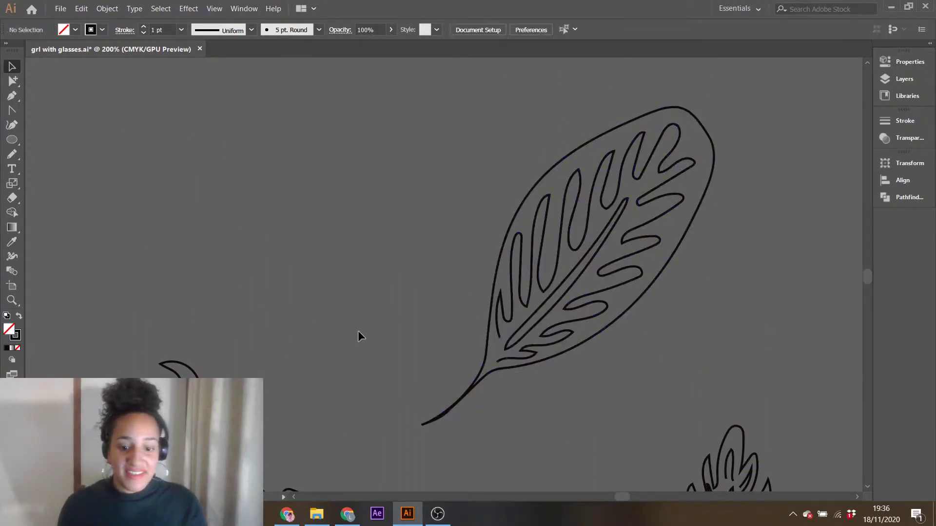
- Select the small branch, monstera leaf, flower, feathery leaf and oval leaf drawings together and open their stroke color swatches
key("ctrl+minus")
key("ctrl+minus")
key("ctrl+minus")
key("ctrl+minus")
key("ctrl+minus")
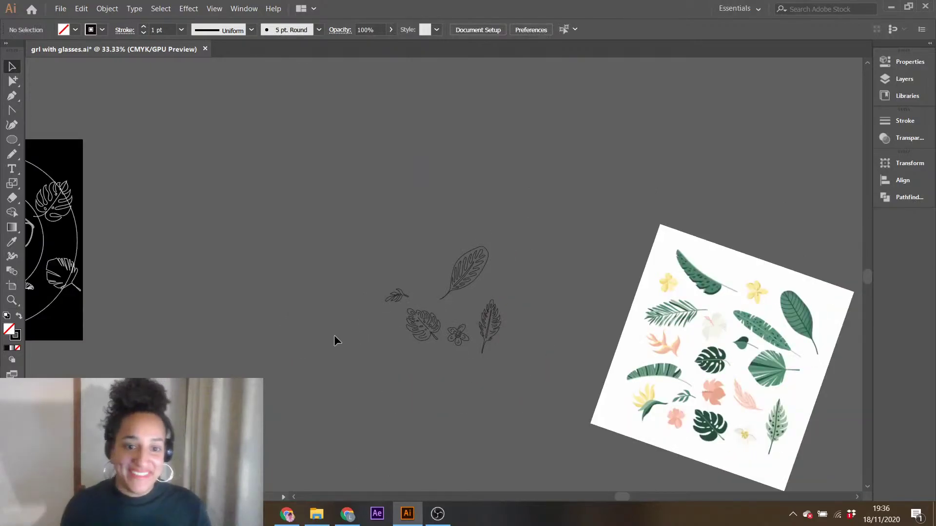
double_click(476, 261)
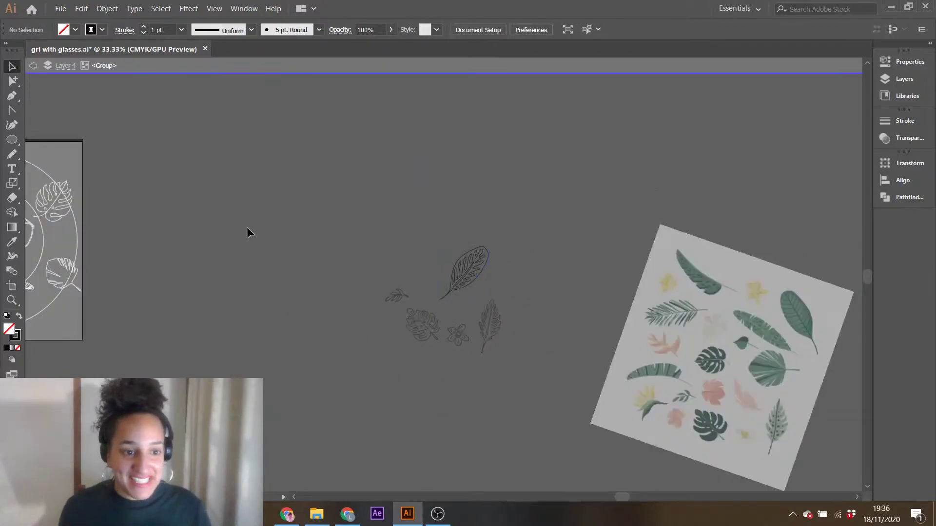
double_click(394, 197)
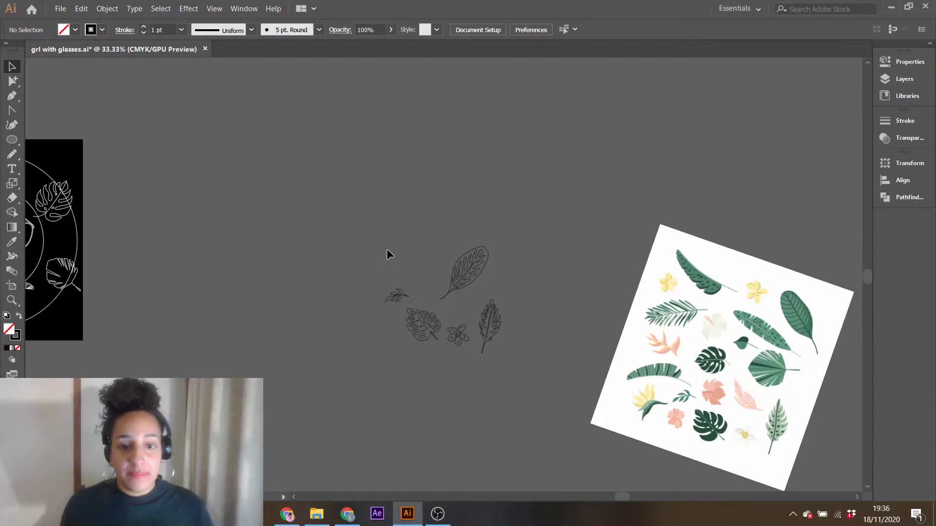
left_click_drag(467, 277, 216, 204)
left_click_drag(621, 493, 579, 492)
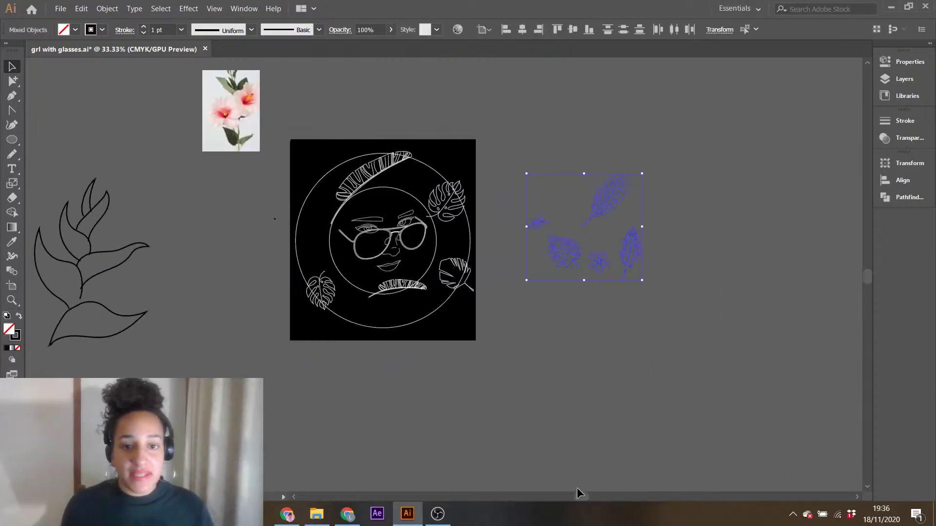
left_click(18, 336)
left_click(96, 34)
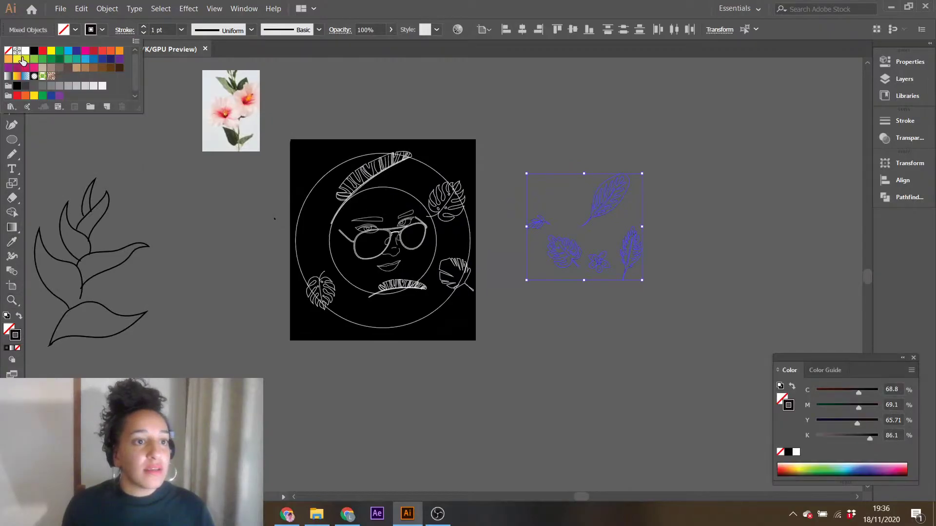
- Set the stroke of the selected loose leaves and flower beside the artboard to white, then deselect them
left_click(25, 50)
left_click(727, 219)
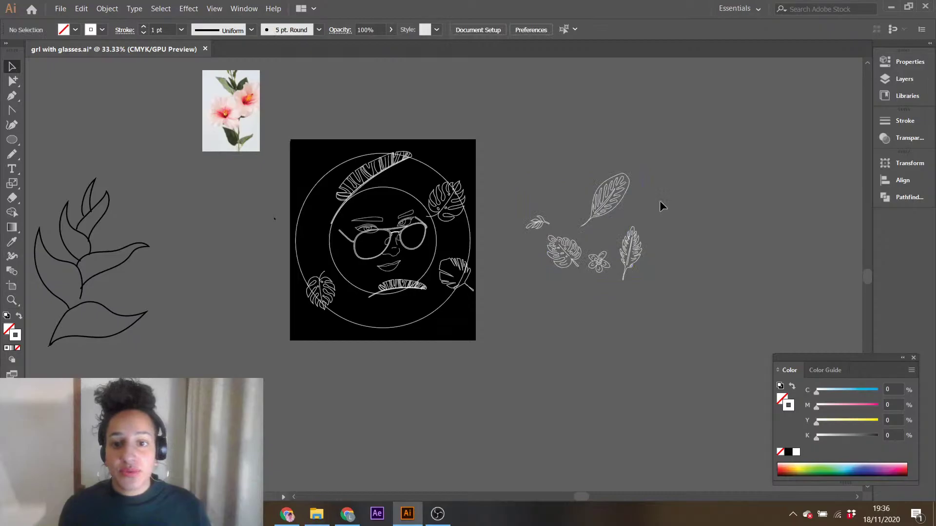
- Duplicate the loose oval veined leaf, then shrink and rotate the copy onto the ring left of the face, near the long banana leaf's stem
left_click(606, 202)
left_click_drag(610, 198, 575, 216)
left_click_drag(706, 196, 720, 213)
left_click_drag(682, 177, 306, 255)
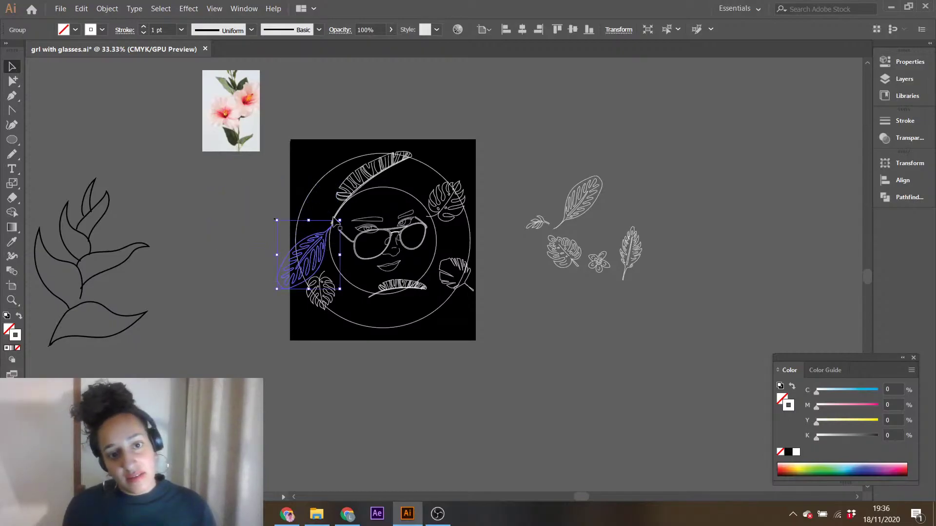
left_click_drag(339, 222, 292, 238)
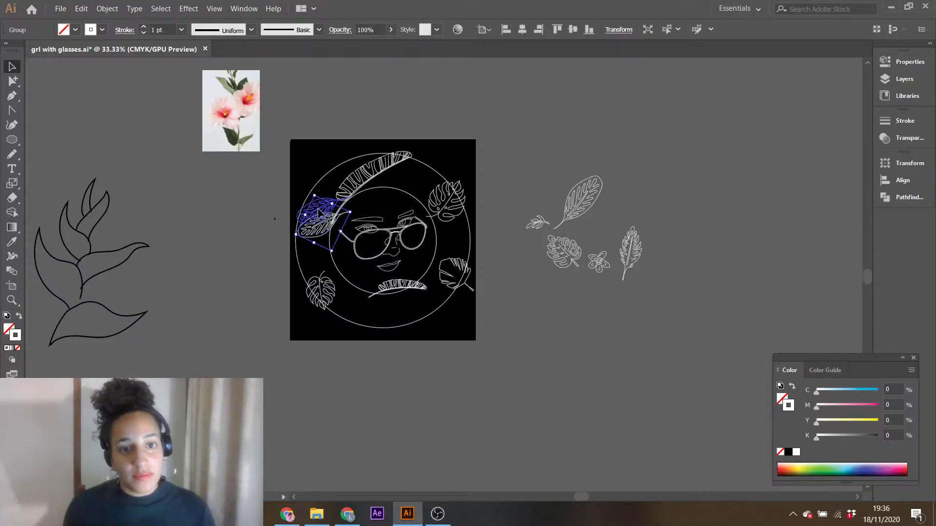
left_click(253, 217)
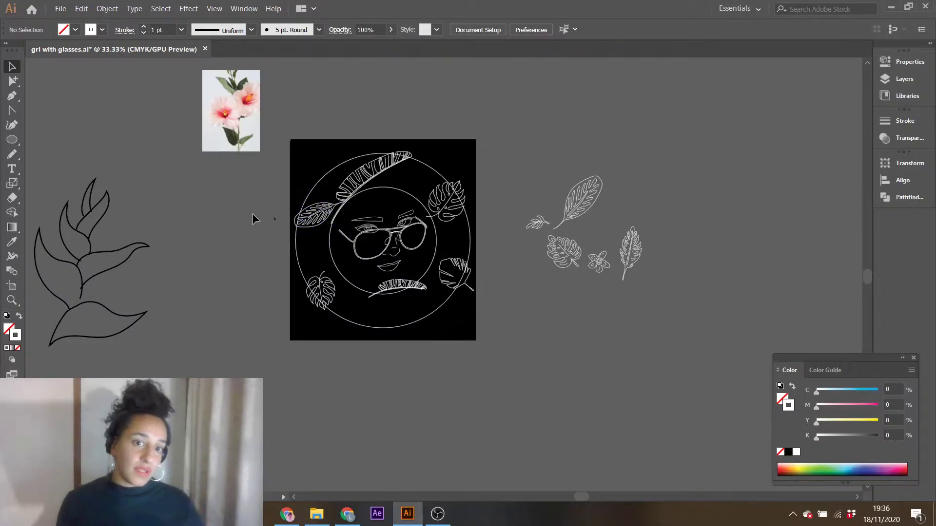
- Place a copy of the loose monstera leaf at the bottom of the ring and rotate it so its stem points up toward the face
left_click(562, 253)
left_click_drag(561, 252, 567, 363)
left_click_drag(494, 241, 403, 360)
key("ctrl+plus")
key("ctrl+plus")
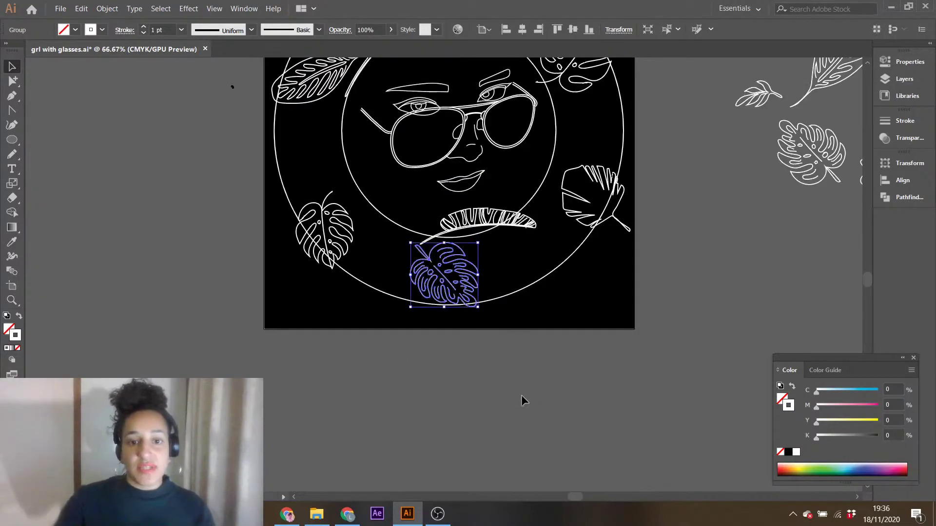
scroll(535, 429, "up", 5)
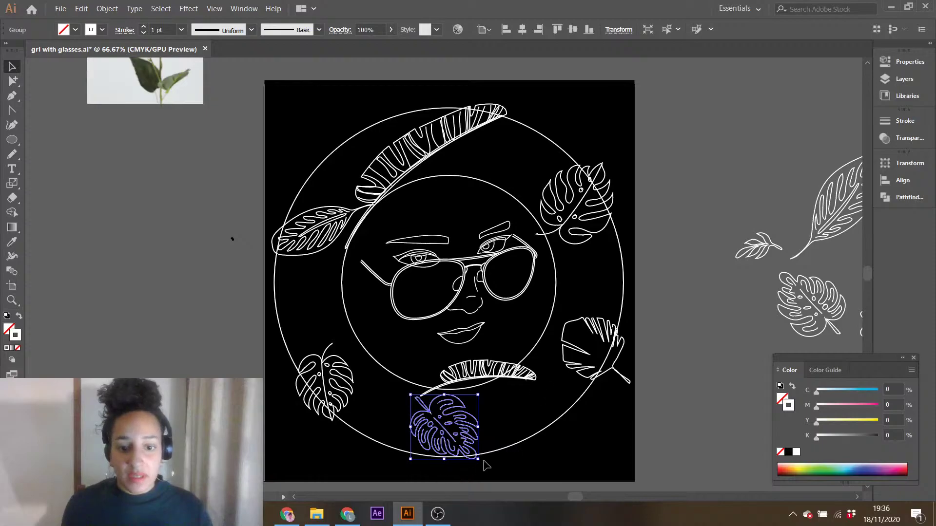
left_click_drag(483, 465, 448, 489)
mouse_move(447, 438)
left_mouse_down()
mouse_move(415, 449)
mouse_move(414, 434)
mouse_move(459, 439)
mouse_move(456, 450)
left_mouse_up()
left_click_drag(412, 428, 395, 422)
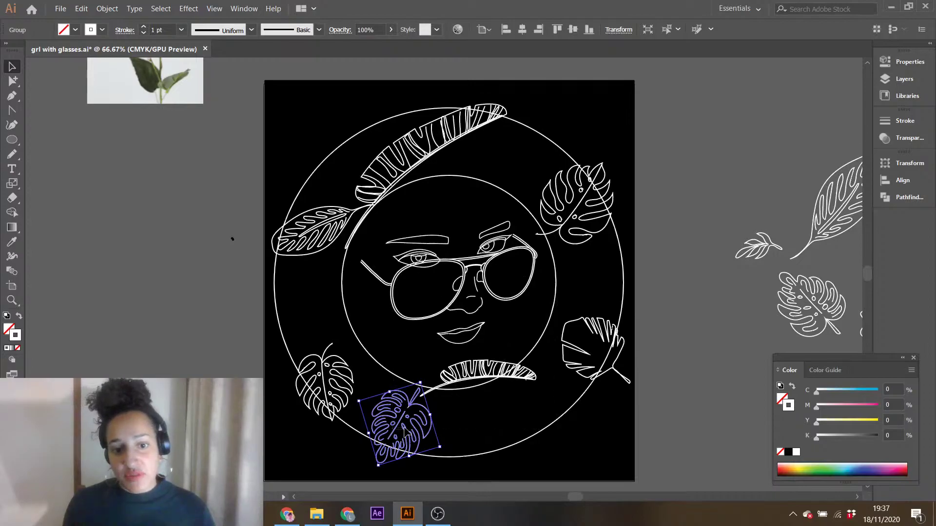
- Move the monstera copy to the ring's upper left above the oval leaf, enlarge it slightly and rotate its stem toward the banana leaf
left_click_drag(407, 432, 351, 185)
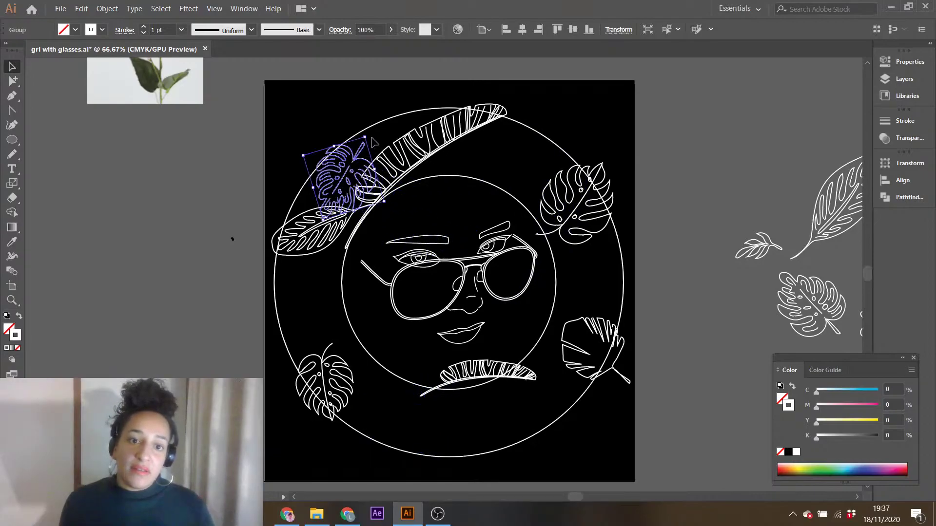
left_click_drag(370, 139, 343, 183)
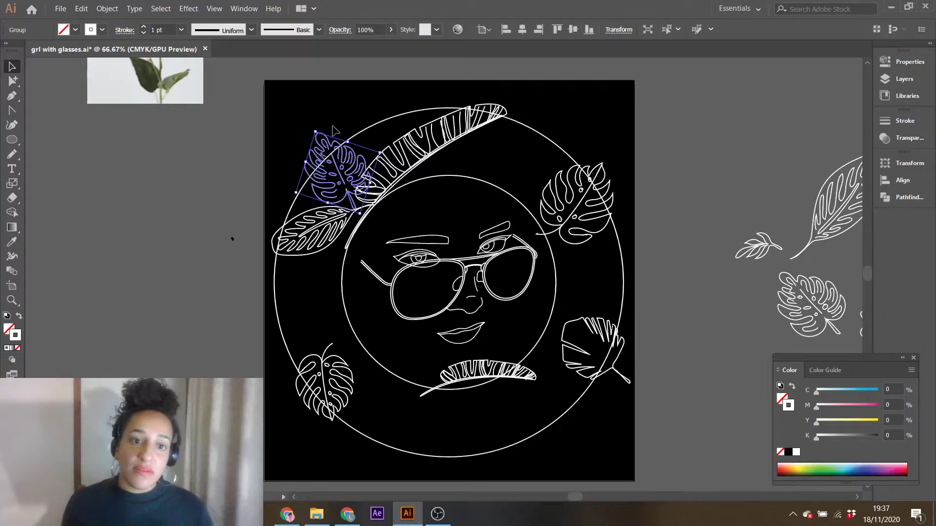
mouse_move(315, 131)
left_mouse_down()
mouse_move(292, 119)
mouse_move(308, 117)
left_mouse_up()
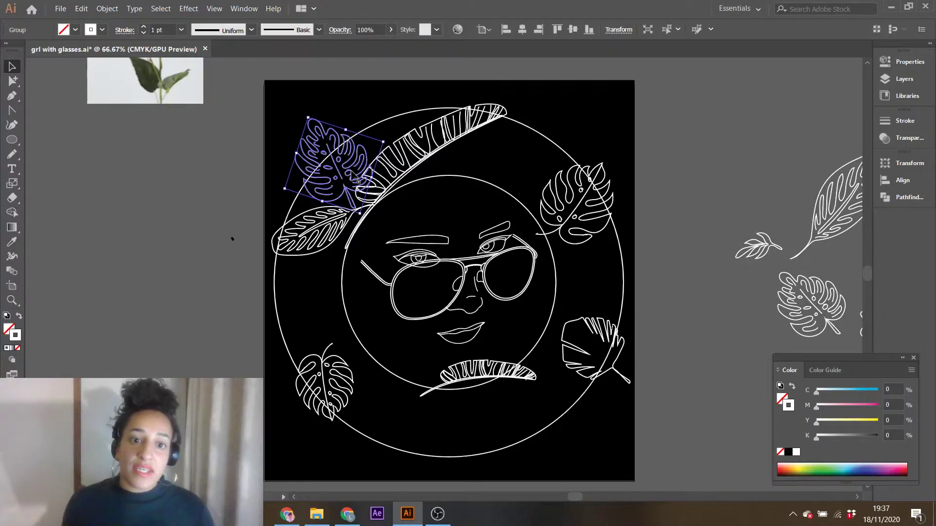
mouse_move(342, 178)
left_mouse_down()
mouse_move(333, 170)
mouse_move(335, 178)
left_mouse_up()
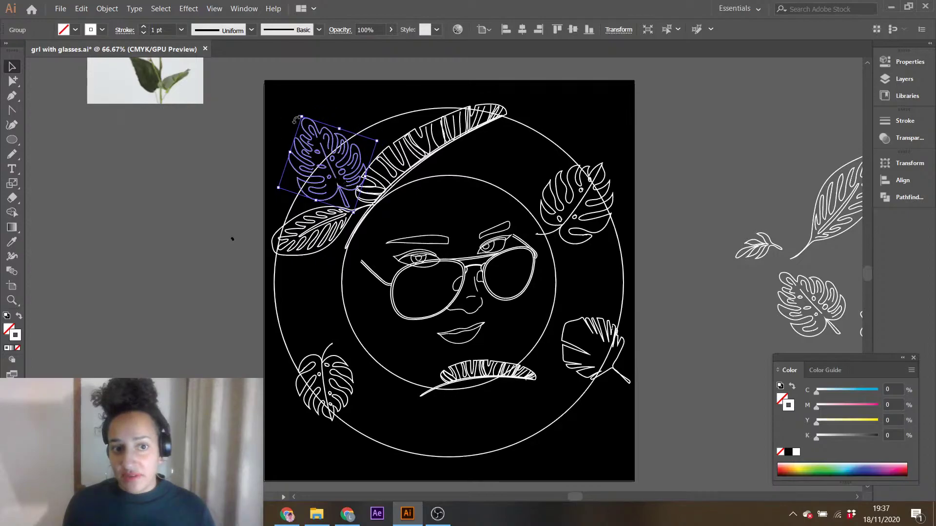
left_click_drag(296, 120, 287, 125)
left_click_drag(332, 167, 327, 174)
left_click_drag(280, 128, 272, 143)
mouse_move(335, 179)
left_mouse_down()
mouse_move(326, 190)
mouse_move(334, 190)
left_mouse_up()
left_click(733, 132)
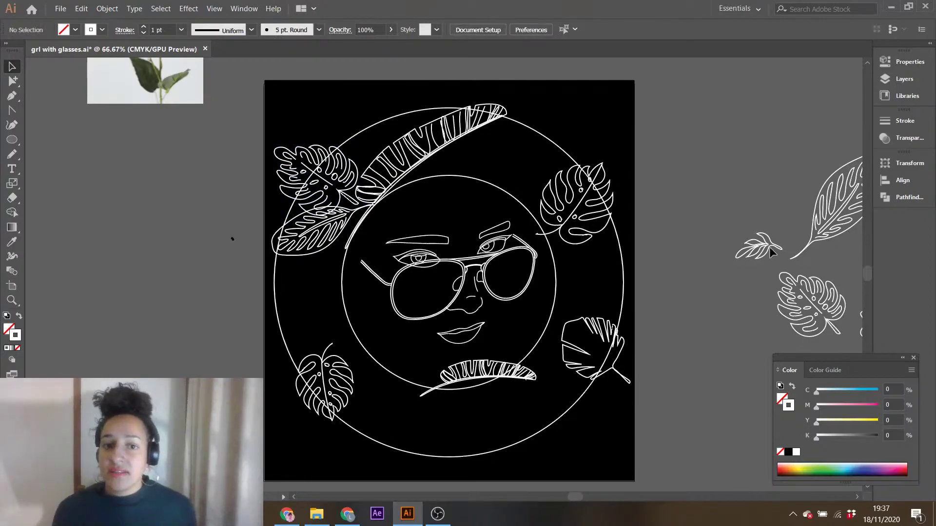
- Place a copy of the small loose sprig on the top of the inner circle and rotate it to follow the curve
left_click_drag(766, 245, 626, 334)
left_click_drag(605, 292, 533, 167)
left_click_drag(504, 196, 462, 195)
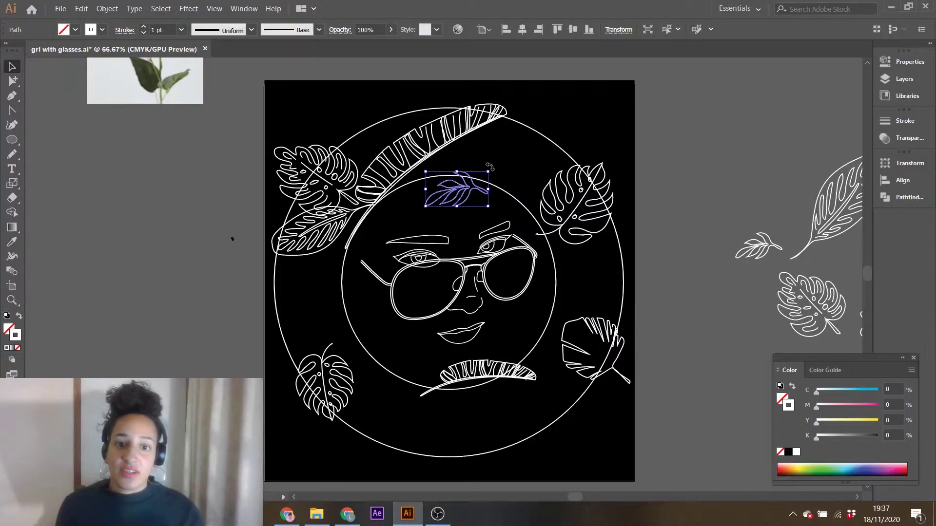
left_click_drag(492, 171, 503, 189)
left_click(679, 126)
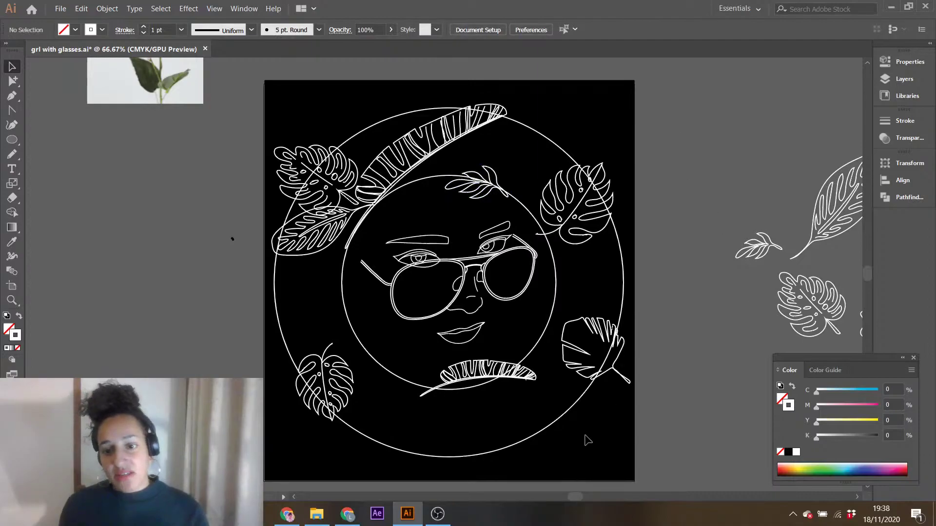
- Close the floating Color panel and clear the selection of the loose leaves and flower
left_click_drag(578, 499, 589, 499)
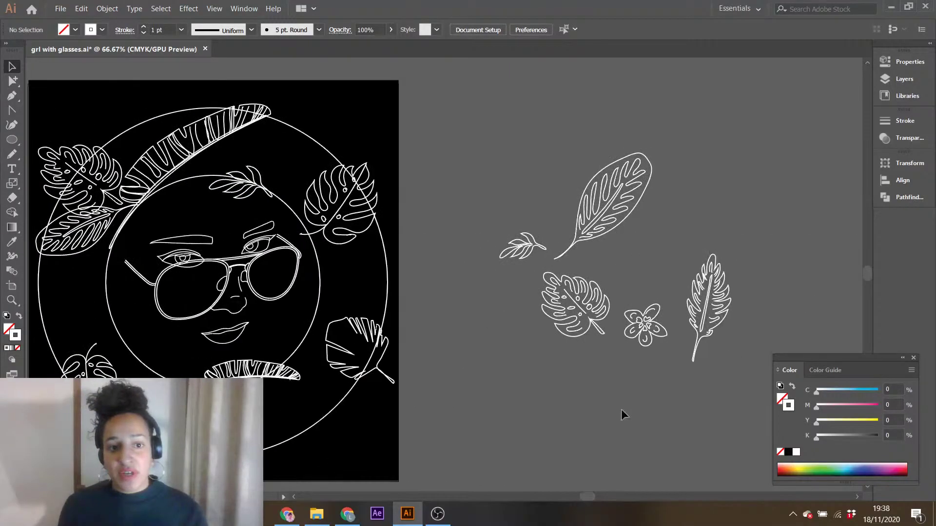
left_click_drag(693, 333, 710, 352)
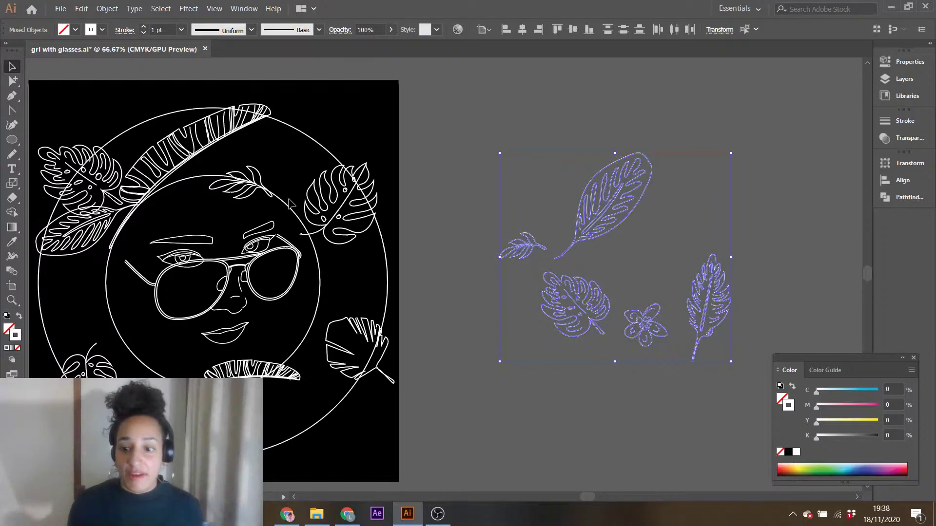
left_click(914, 359)
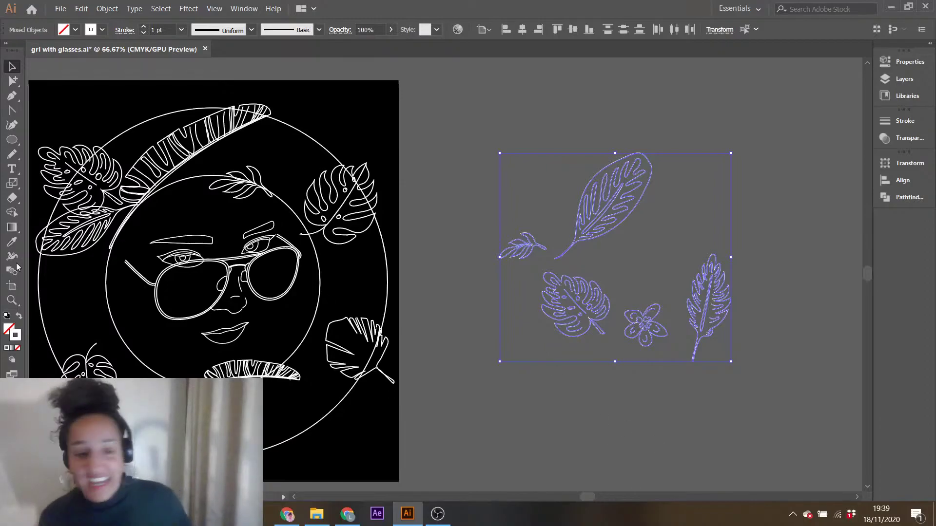
left_click(472, 125)
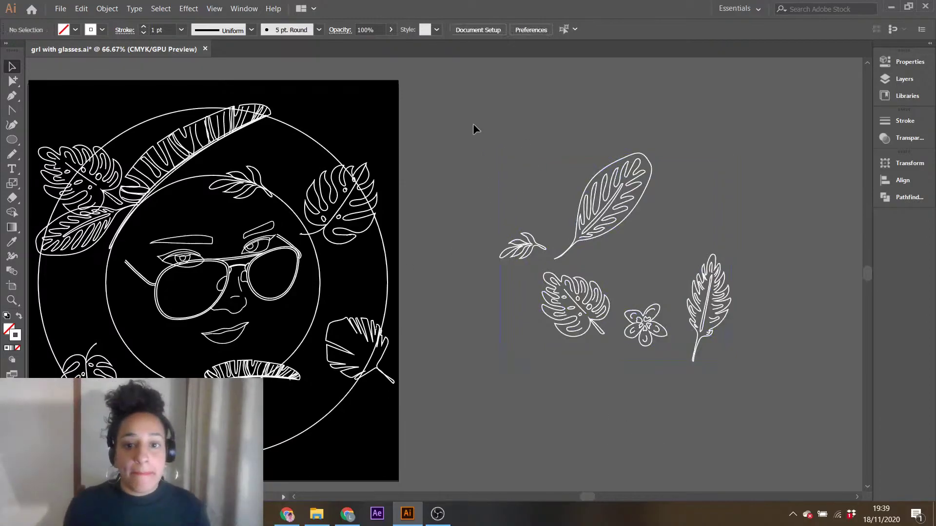
- Move the loose monstera leaf lower and place a reoriented copy in the ring right of the face, between the two existing leaves
left_click(578, 298)
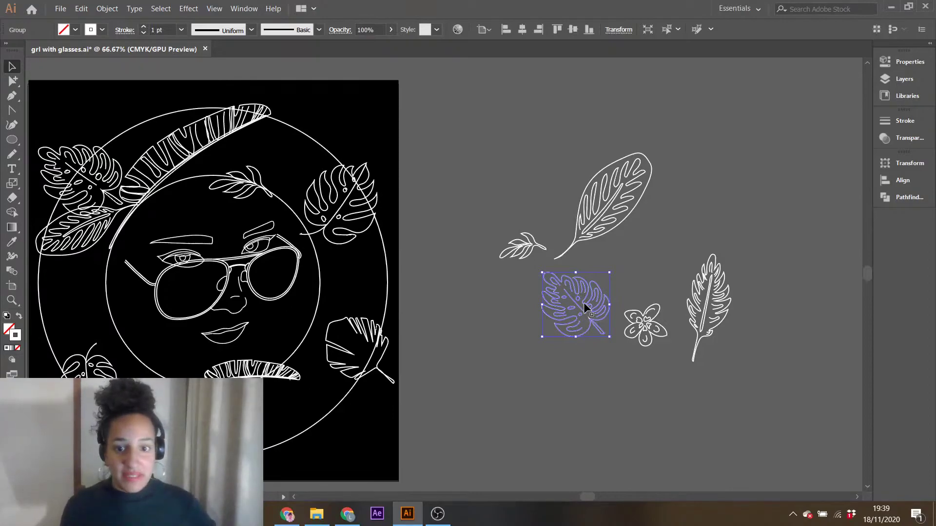
left_click_drag(583, 300, 486, 328)
left_click_drag(449, 271, 229, 427)
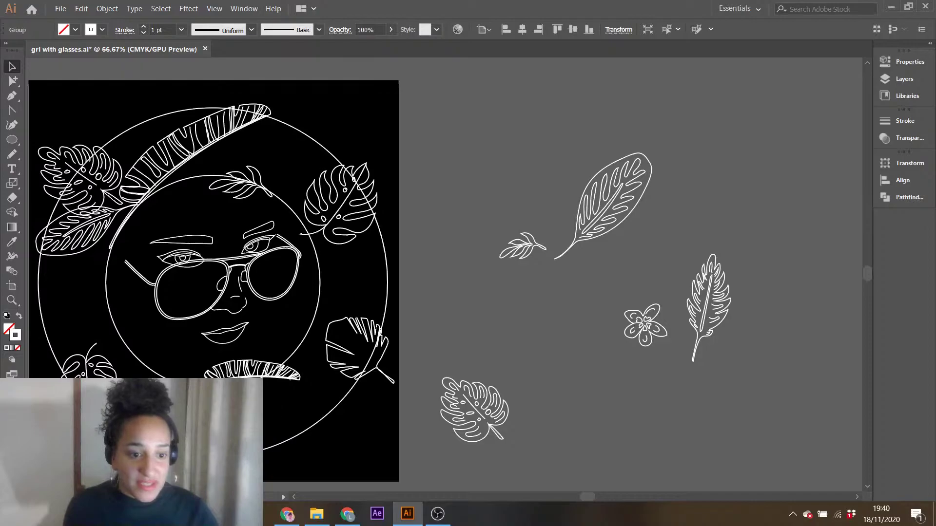
left_click_drag(163, 388, 167, 413)
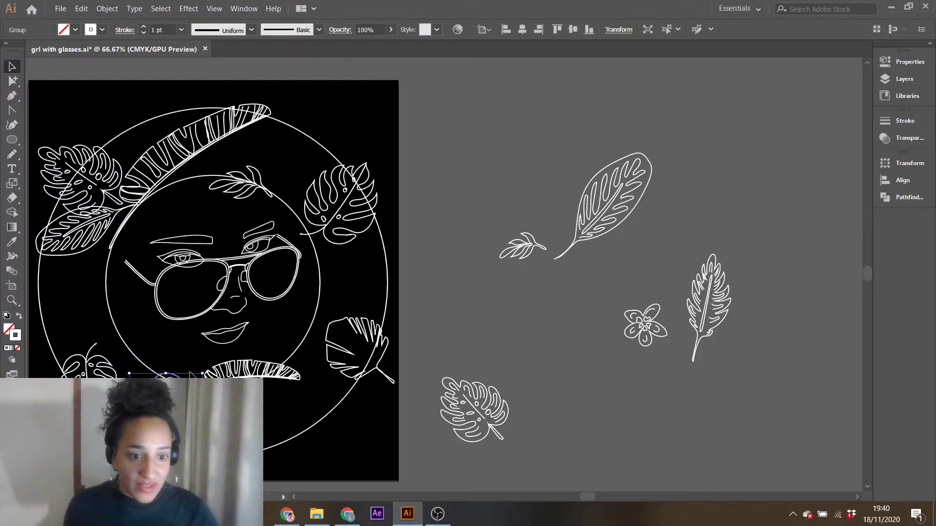
left_click_drag(205, 414, 341, 288)
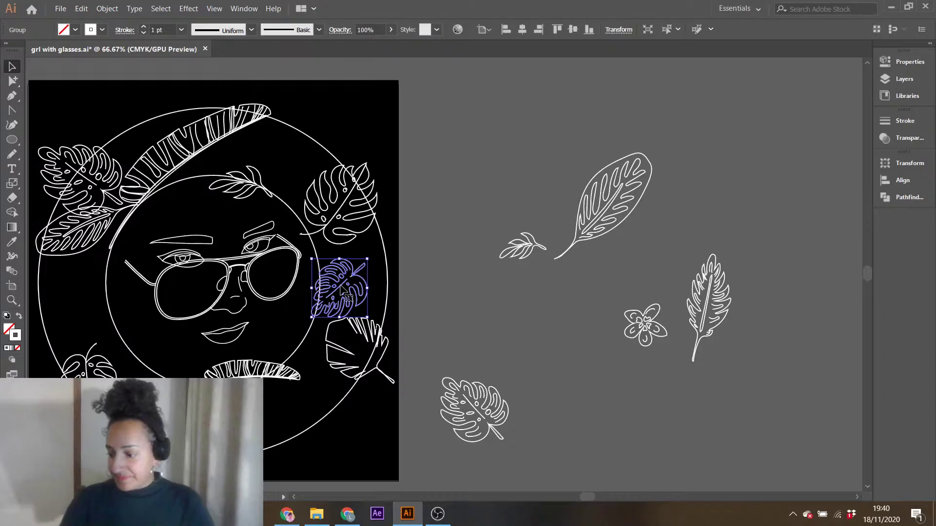
- Move the new monstera copy to the ring left of the face, overlapping the oval leaf from below, and enlarge it slightly
left_click_drag(368, 260, 51, 309)
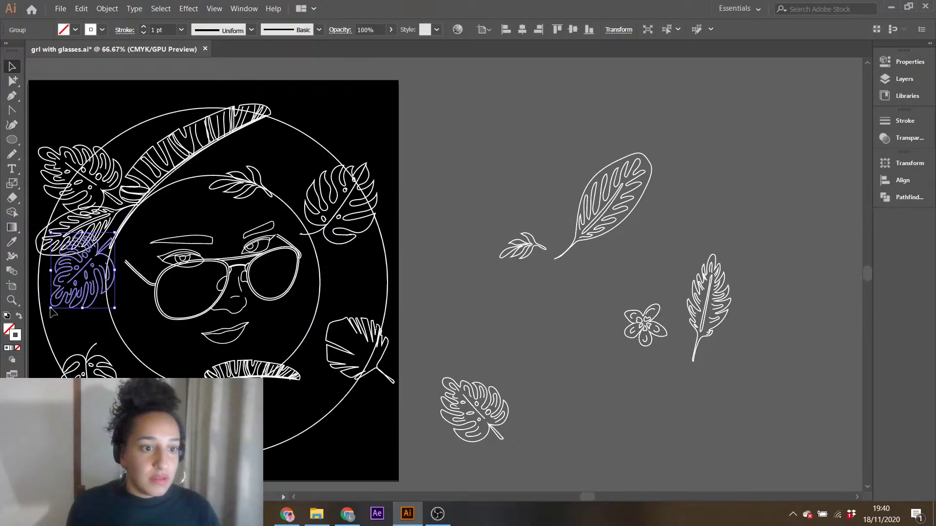
left_click(91, 263, "shift")
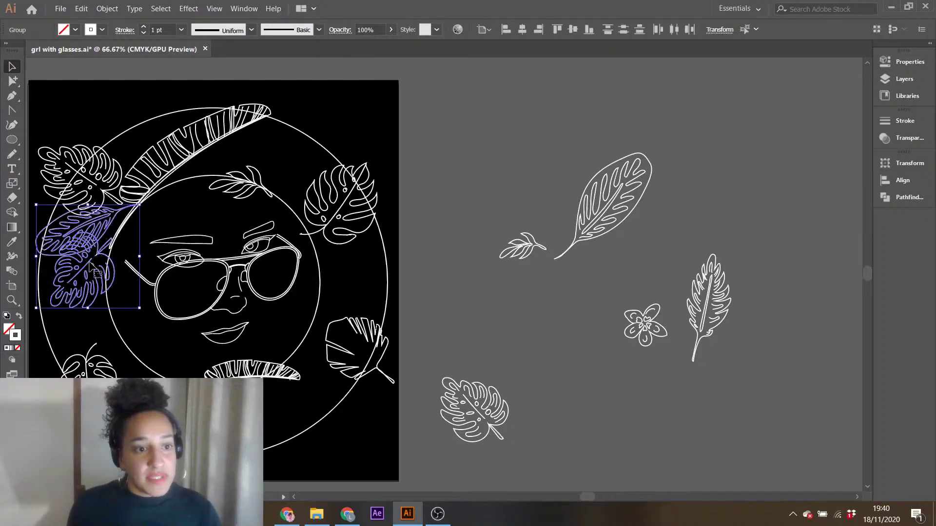
left_click(395, 198)
left_click_drag(583, 497, 574, 496)
left_click_drag(258, 273, 264, 267)
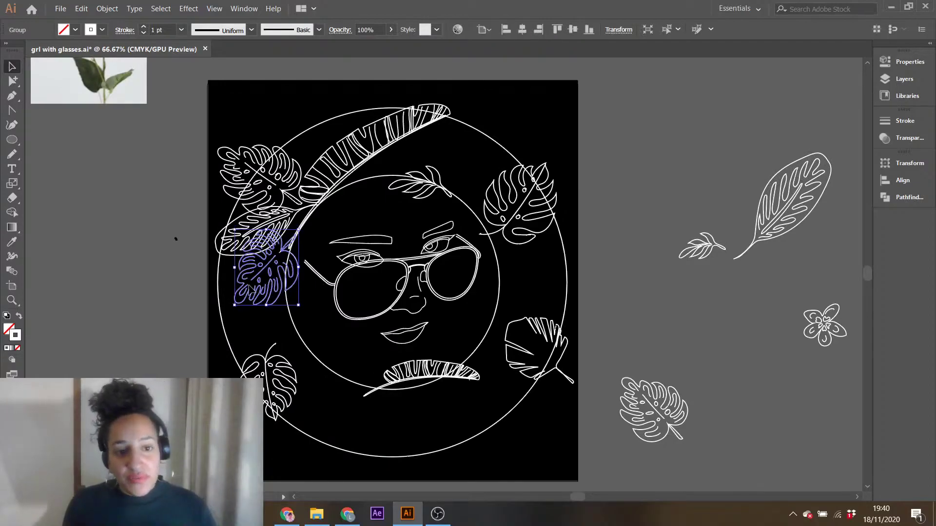
left_click_drag(235, 310, 233, 320)
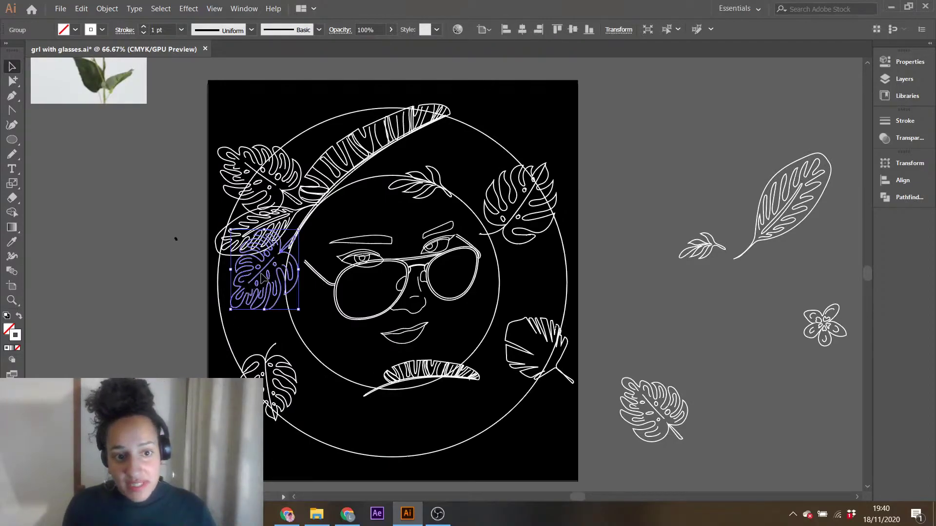
left_click(213, 324)
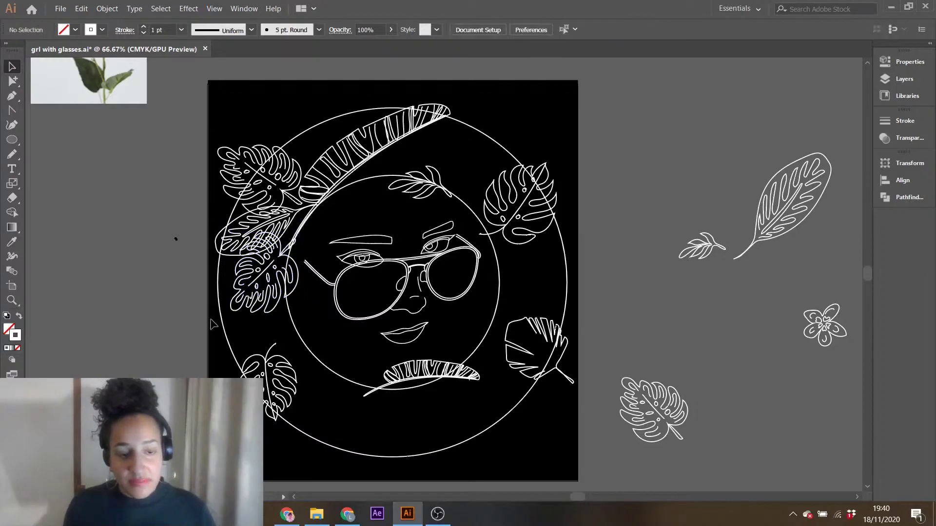
- Copy the long banana leaf, scale the copy down and rotate it along the lower-left edge of the inner circle
left_click_drag(583, 497, 590, 496)
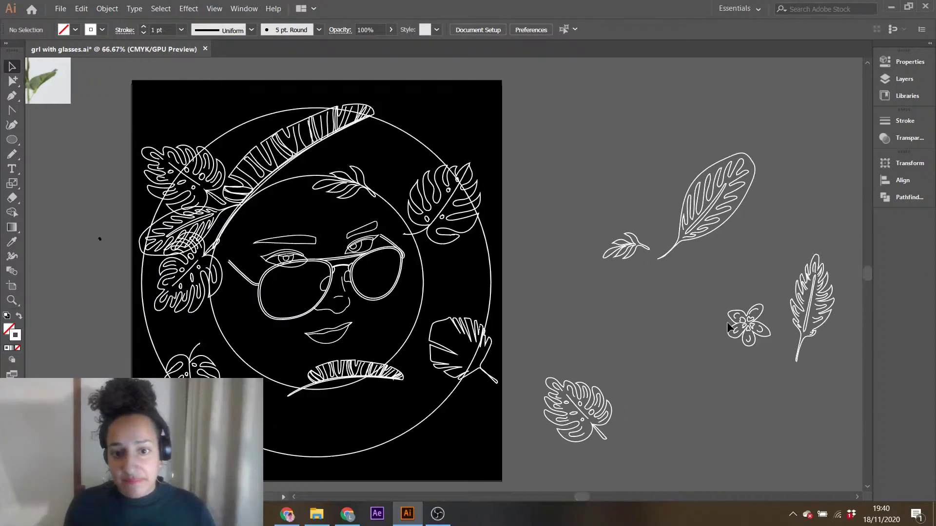
left_click(335, 133)
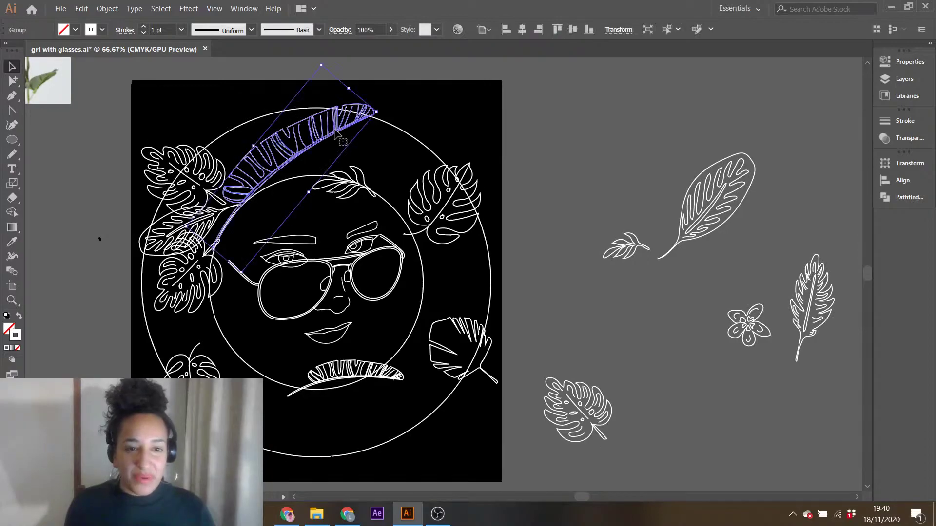
key("ctrl+c")
key("ctrl+v")
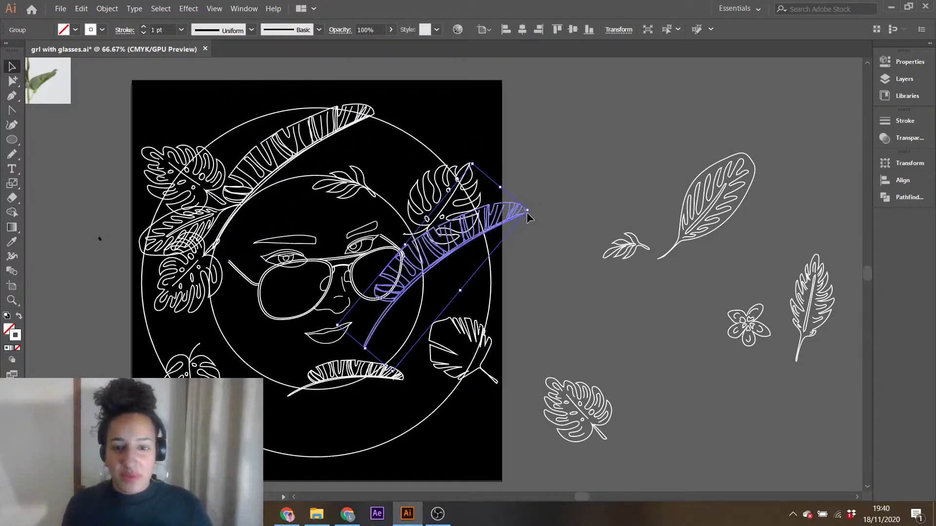
left_click_drag(529, 211, 478, 245)
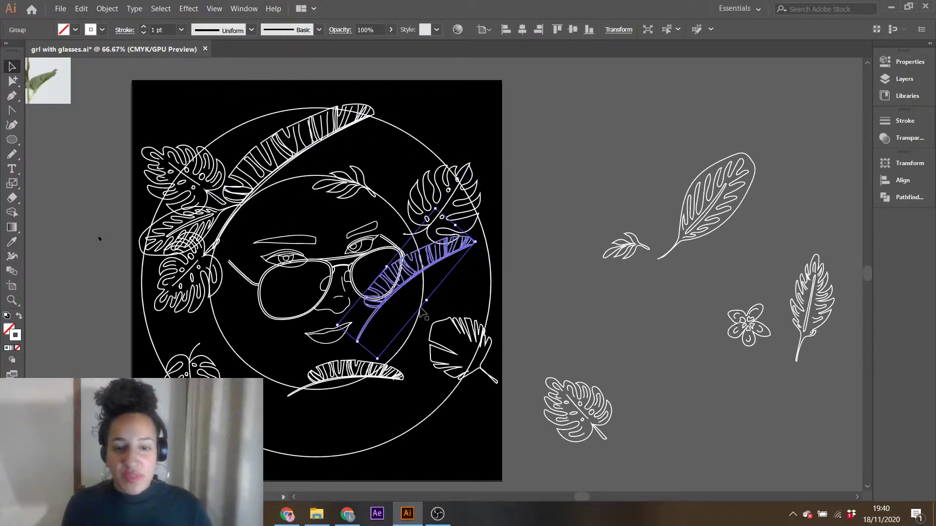
left_click_drag(427, 303, 246, 342)
left_click_drag(274, 397, 229, 365)
left_click(591, 186)
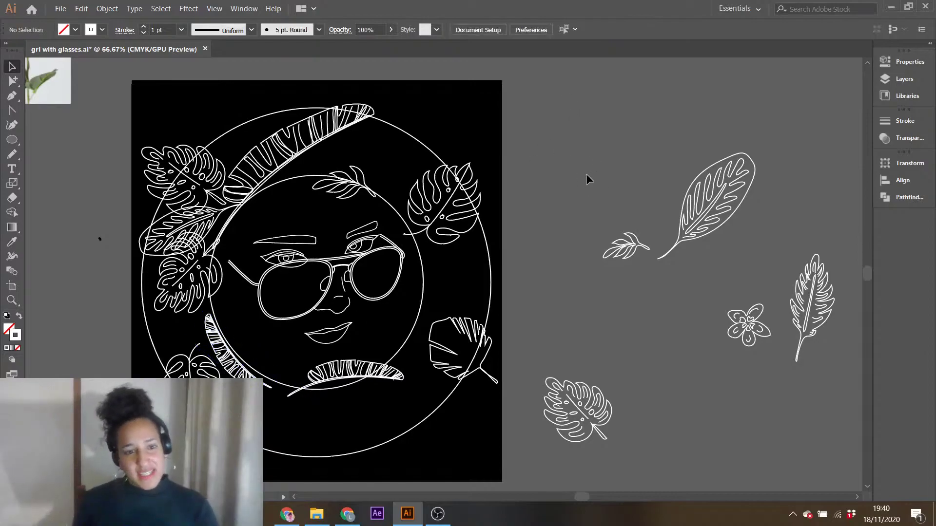
- Move the small banana leaf copy from the inner circle's lower-left edge to just below the other banana leaf under the chin, rotated to point down-right
left_click(237, 374)
left_click_drag(263, 399, 327, 380)
left_click_drag(245, 375, 250, 371)
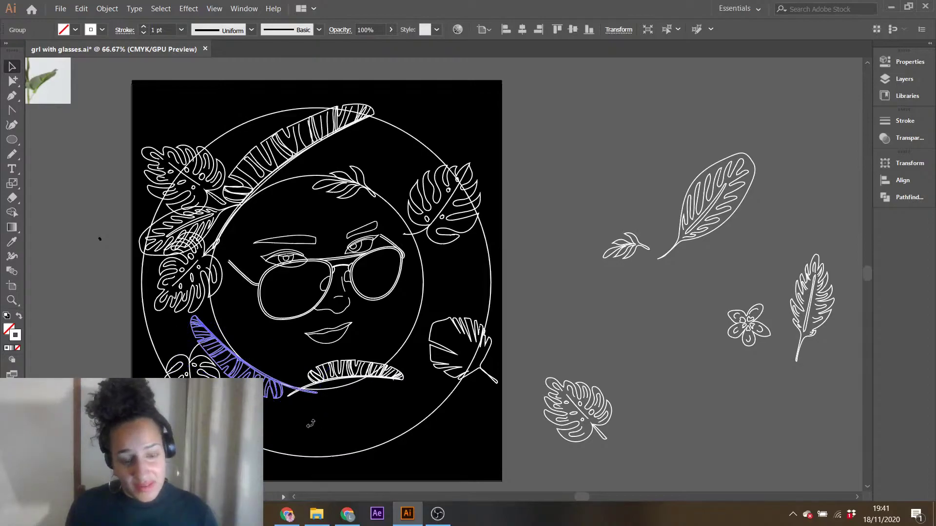
left_click_drag(309, 417, 261, 451)
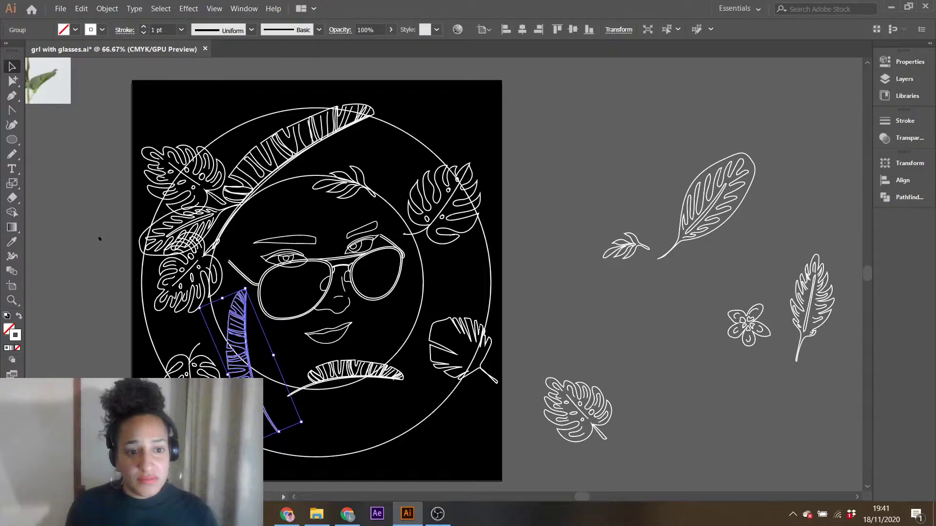
left_click_drag(244, 286, 308, 327)
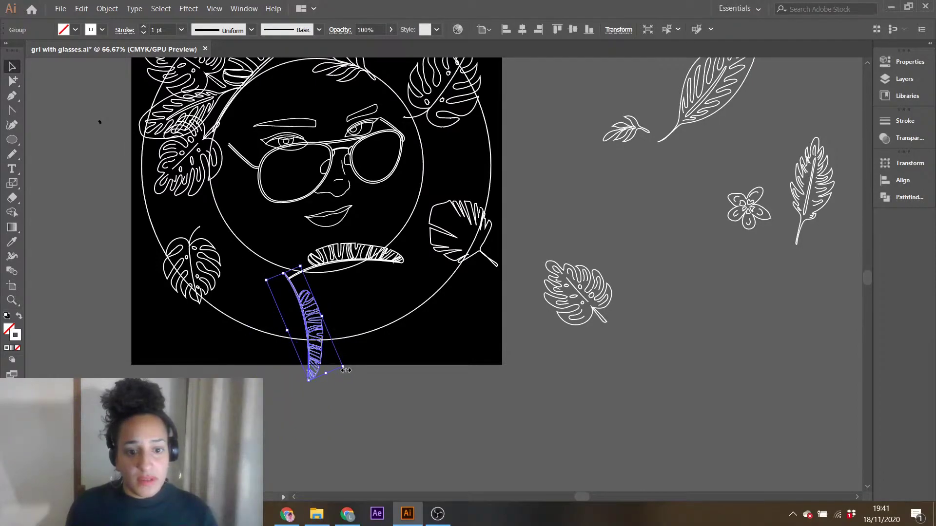
left_click_drag(347, 367, 375, 319)
left_click_drag(302, 325, 334, 290)
left_click_drag(380, 324, 397, 359)
left_click(448, 435)
scroll(371, 423, "up", 4)
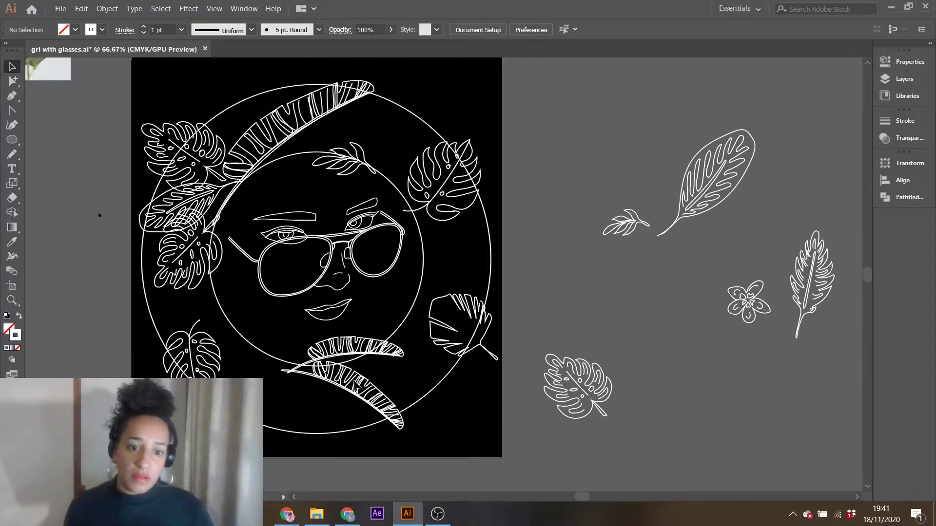
- Enlarge the lower banana leaf slightly so its tip reaches past the outer circle
left_click(399, 428)
left_click_drag(405, 432, 427, 448)
left_click(618, 449)
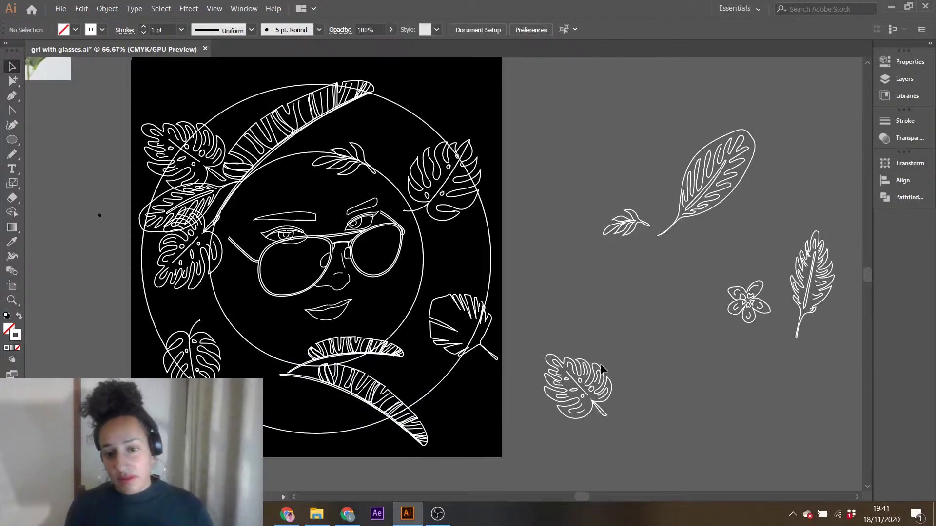
- Copy the loose small leafy sprig, enlarge and rotate the copy, and place it between the two lower monstera leaves left of the face
left_click(630, 227)
left_click_drag(630, 226, 598, 340)
left_click_drag(535, 291, 227, 326)
left_click_drag(268, 290, 239, 269)
left_click_drag(243, 314, 218, 249)
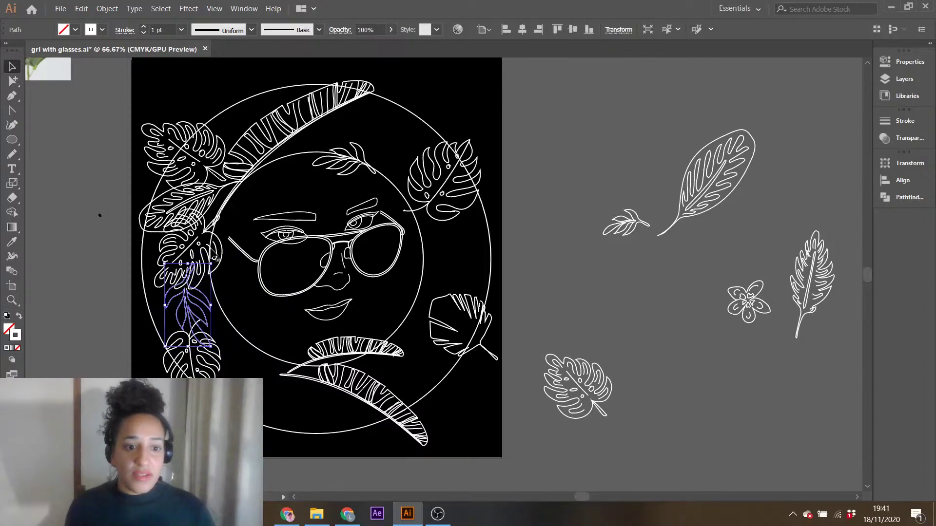
- Shift the sprig copy toward the inner circle's lower-left edge and tilt it to follow the curve
left_click_drag(199, 324, 219, 331)
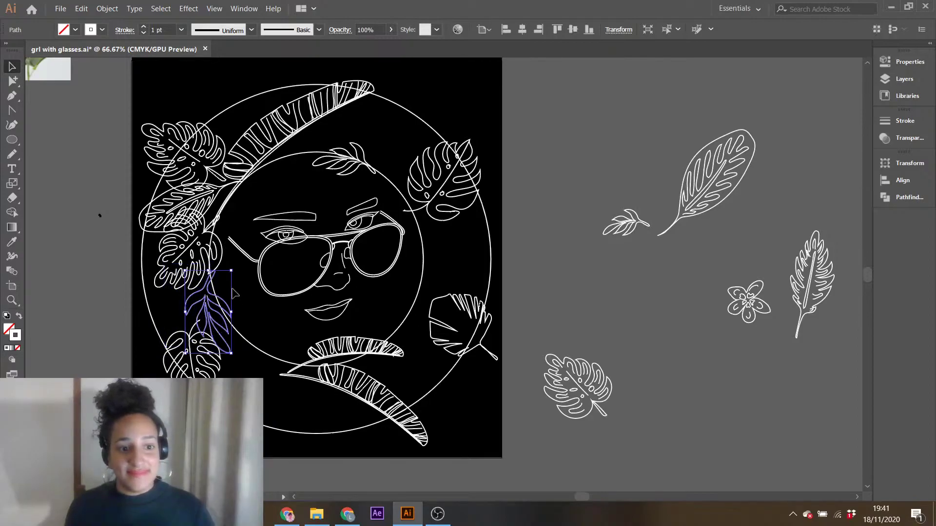
left_click_drag(235, 268, 216, 263)
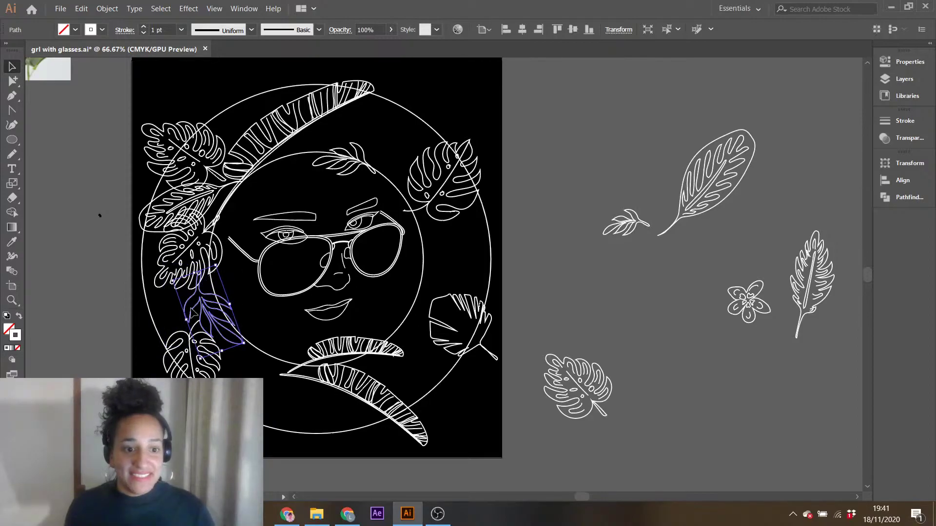
left_click_drag(212, 318, 224, 320)
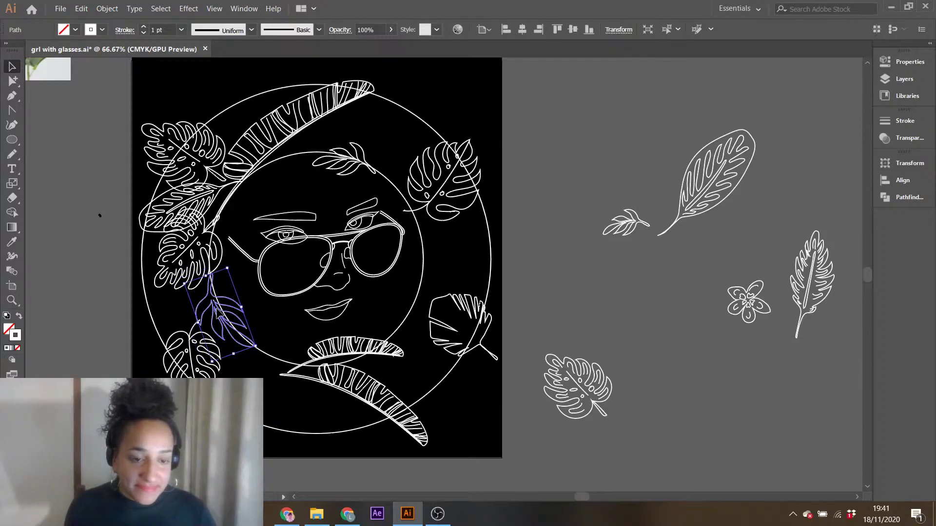
left_click(584, 308)
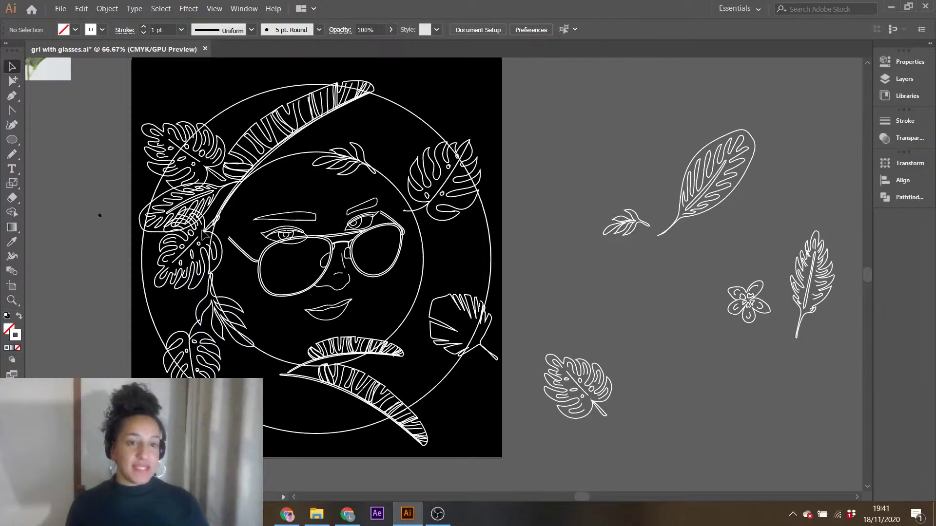
- Fine-tune the sprig's position and rotate it slightly further so its tip points inward across the inner circle's lower-left edge
left_click(219, 320)
mouse_move(218, 320)
left_mouse_down()
mouse_move(221, 328)
mouse_move(227, 317)
left_mouse_up()
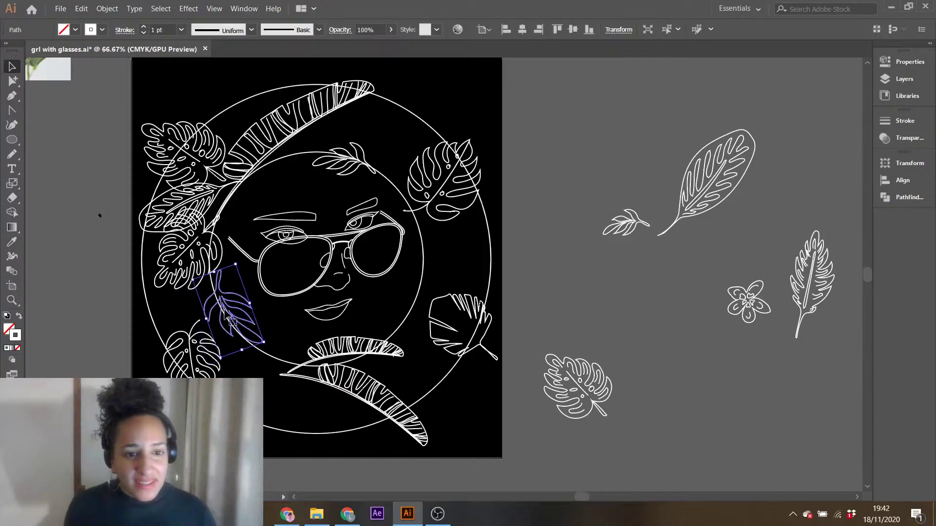
left_click(597, 279)
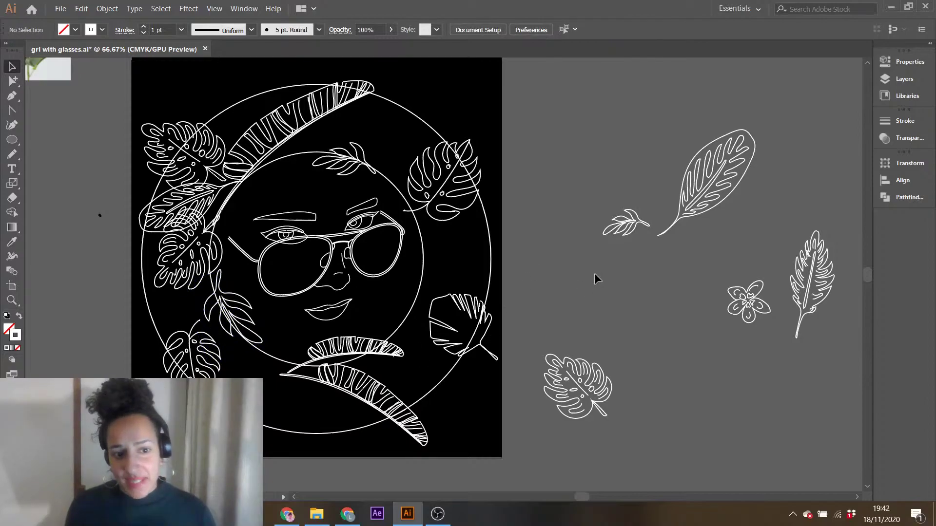
left_click(236, 302)
left_click(620, 303)
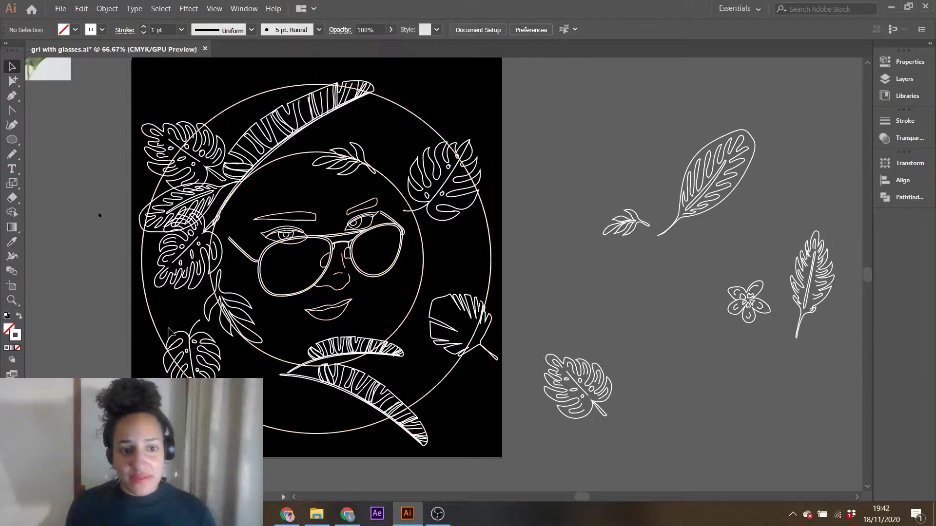
left_click(256, 304)
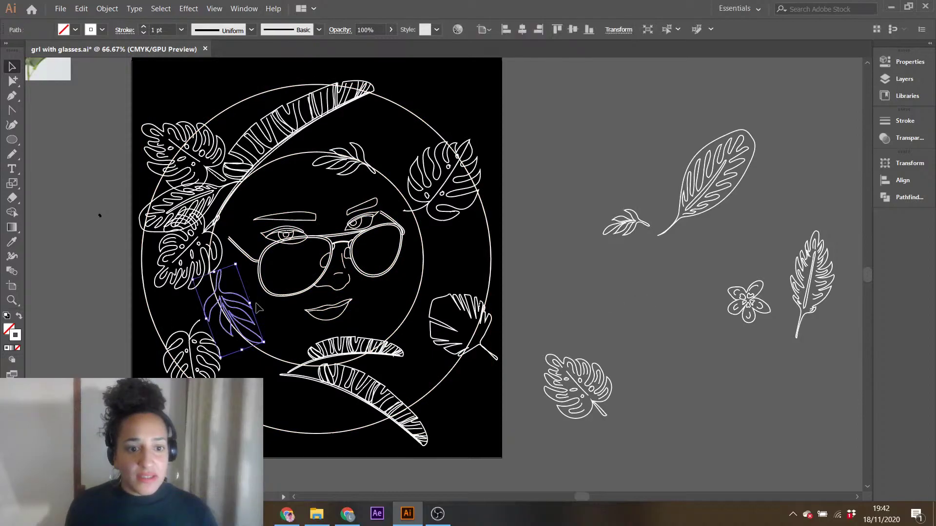
left_click_drag(268, 347, 290, 335)
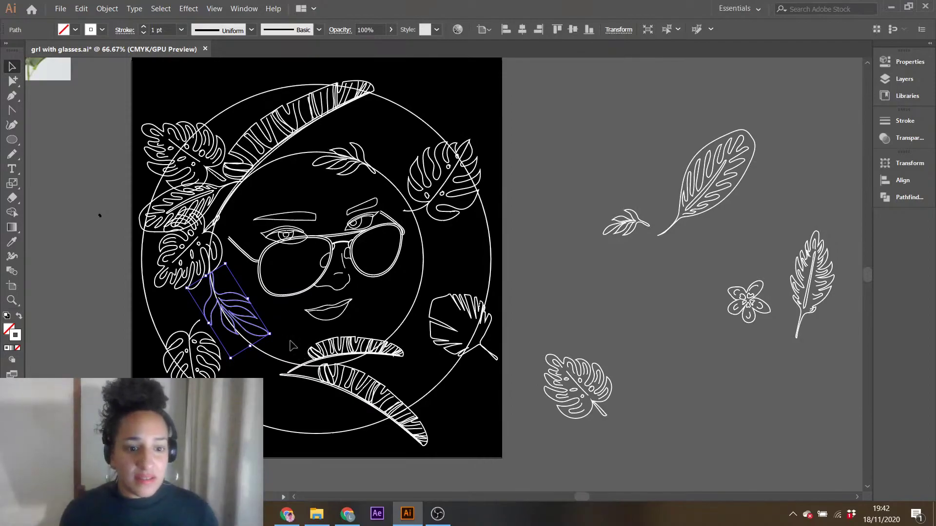
left_click(659, 315)
- Copy the loose flower, enlarge the copy and place it above the lower end of the long banana leaf at the upper left
left_click(744, 306)
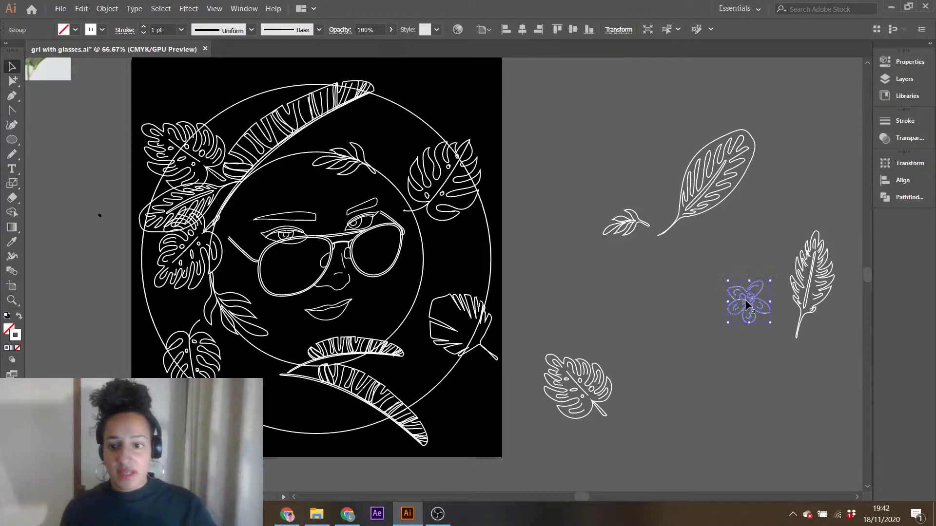
left_click_drag(746, 303, 461, 233)
left_click(419, 226)
left_click(596, 284)
left_click_drag(436, 264, 249, 136)
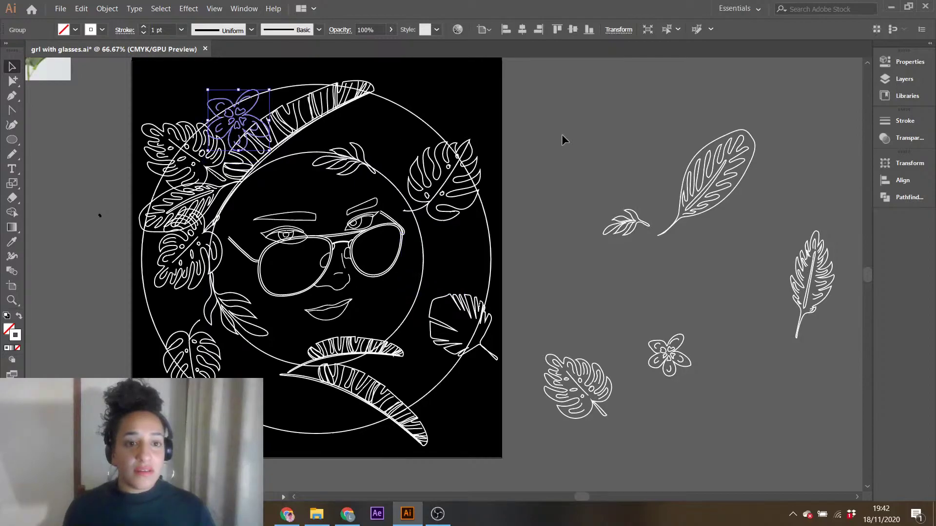
left_click(689, 181)
- Move the flower copy down over the point where the banana, monstera and oval leaf stems meet
left_click(231, 124)
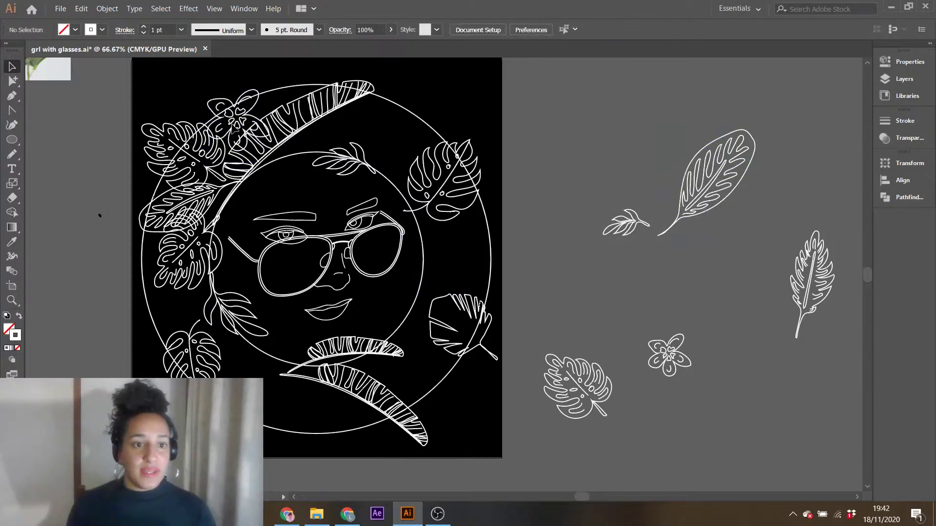
left_click_drag(239, 123, 225, 190)
left_click(581, 129)
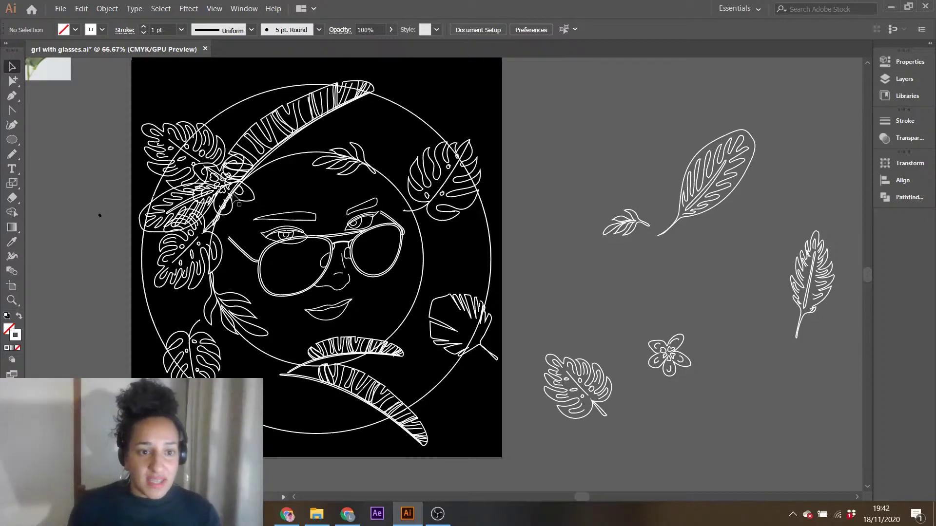
left_click(233, 194)
left_click_drag(233, 195, 240, 193)
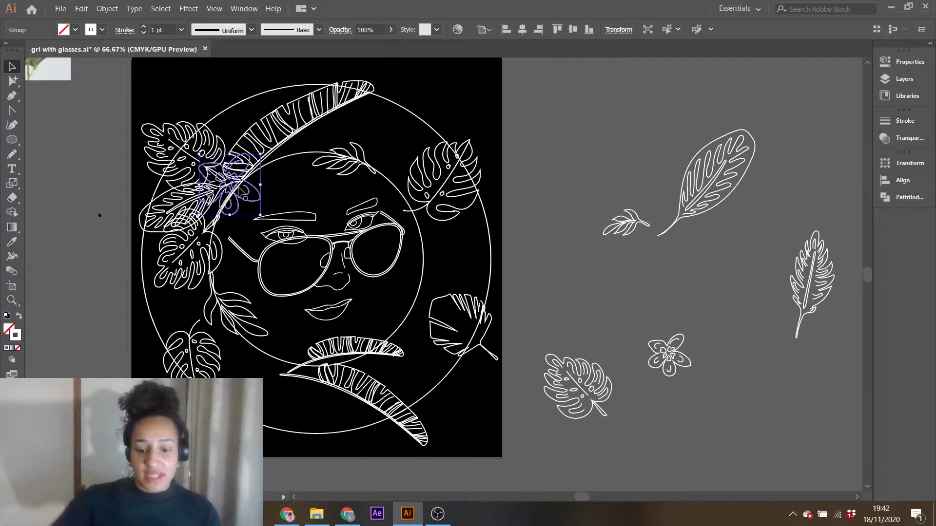
key("ctrl+plus")
key("ctrl+plus")
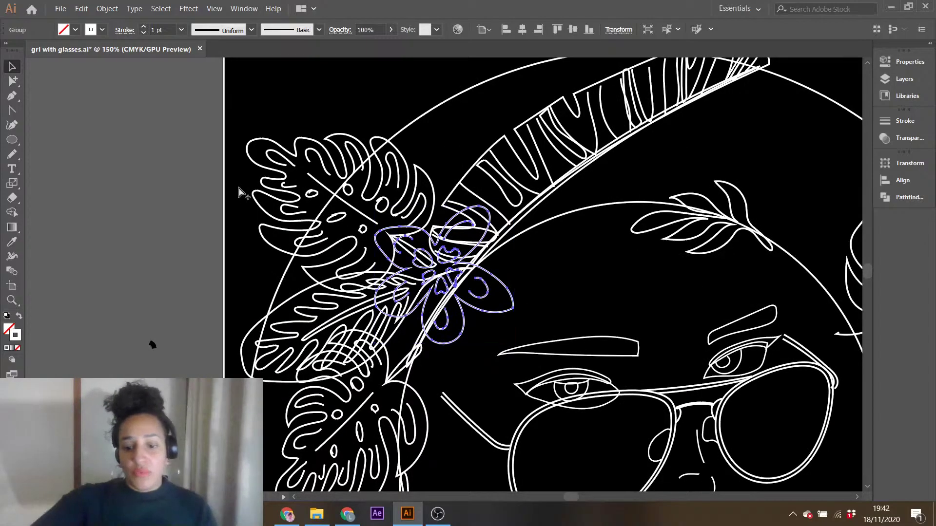
- Copy the loose oval leaf, scale the copy down and rotate it below the monstera leaf right of the face, pointing down-right
key("ctrl+minus")
key("ctrl+minus")
key("ctrl+minus")
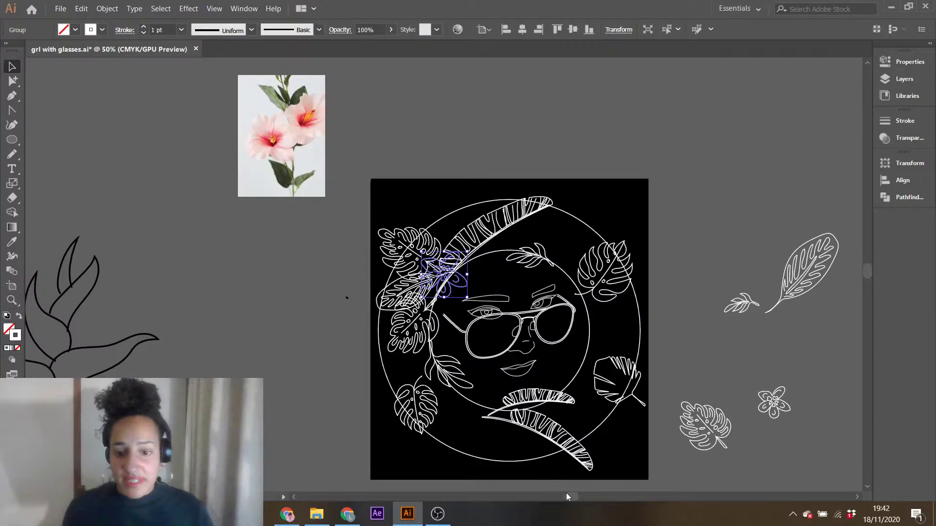
left_click_drag(575, 498, 589, 496)
scroll(335, 376, "down", 3)
scroll(354, 377, "up", 1)
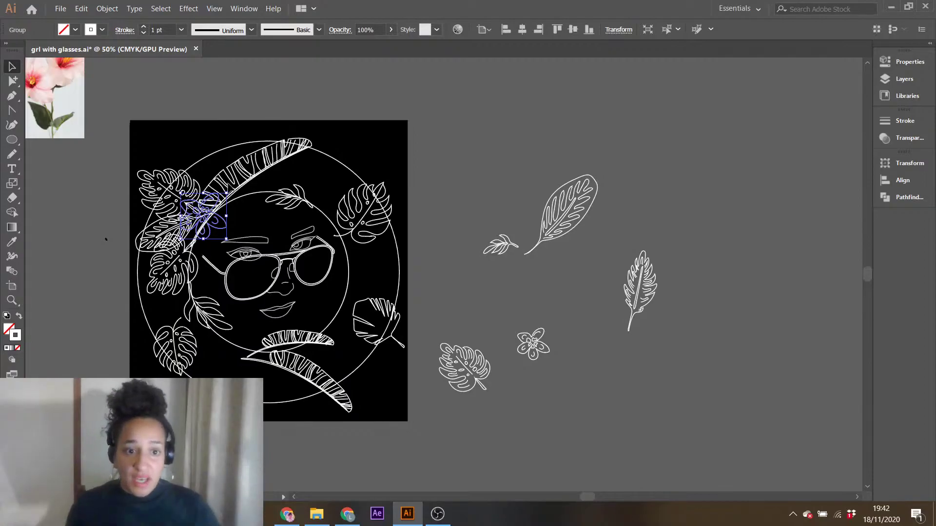
left_click(525, 169)
left_click(577, 216)
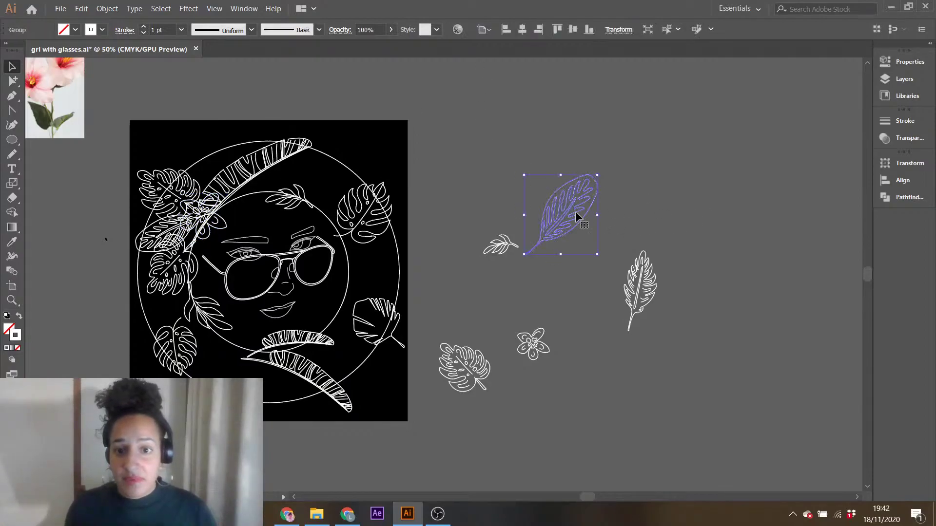
left_click_drag(577, 216, 460, 276)
left_click_drag(479, 234, 378, 255)
left_click_drag(403, 223, 403, 289)
left_click_drag(367, 272, 380, 268)
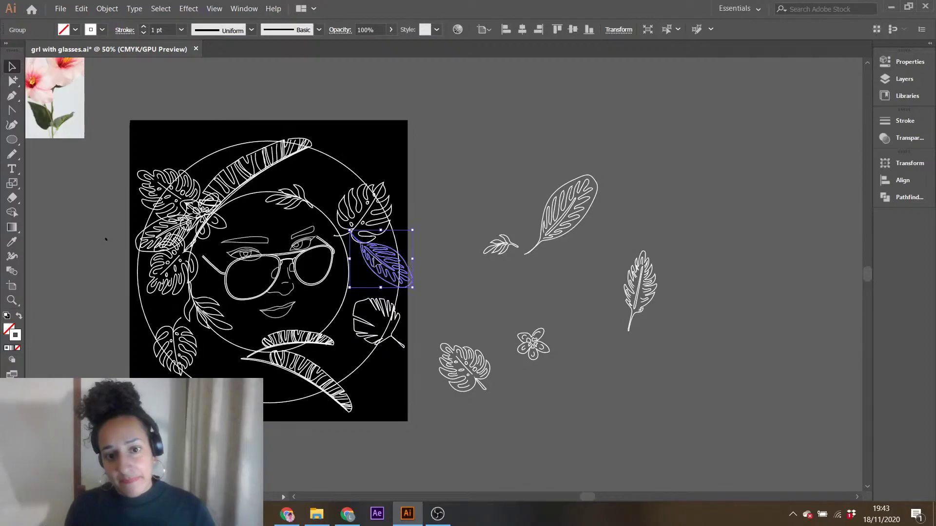
- Copy the loose feather-shaped leaf and place the slightly tilted copy right of the face, beside the fan-shaped leaf
left_click(649, 290)
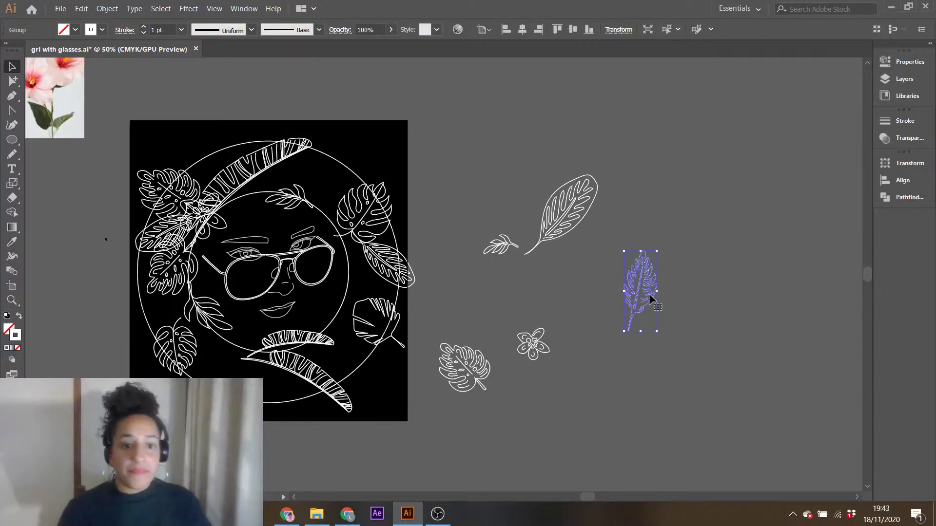
left_click(751, 294)
left_click(636, 291)
left_click_drag(635, 292, 439, 291)
left_click_drag(461, 248, 384, 265)
left_click_drag(360, 301, 355, 304)
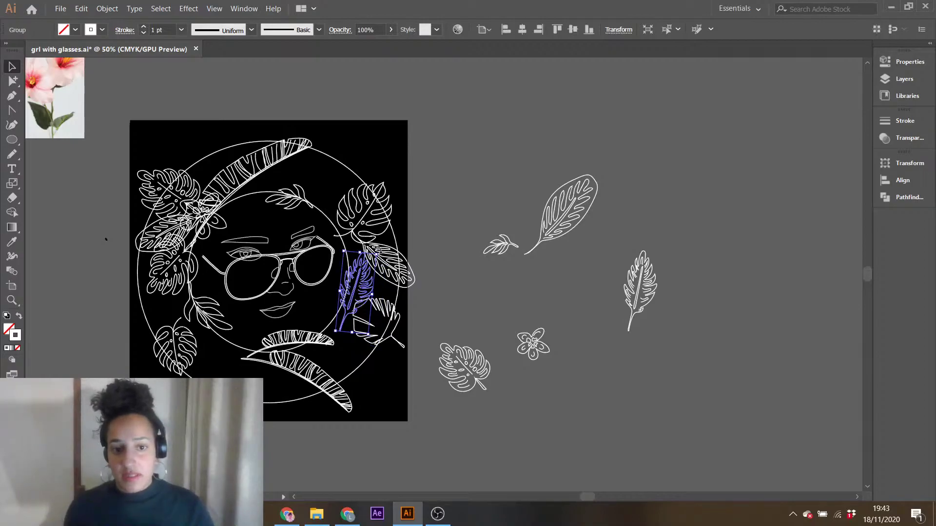
- Rotate the feather-shaped leaf copy so its tip points down, and position it on the inner circle's right edge
left_click_drag(379, 250, 386, 340)
mouse_move(360, 368)
left_mouse_down()
mouse_move(342, 371)
mouse_move(351, 360)
left_mouse_up()
mouse_move(359, 303)
left_mouse_down()
mouse_move(347, 354)
mouse_move(354, 318)
left_mouse_up()
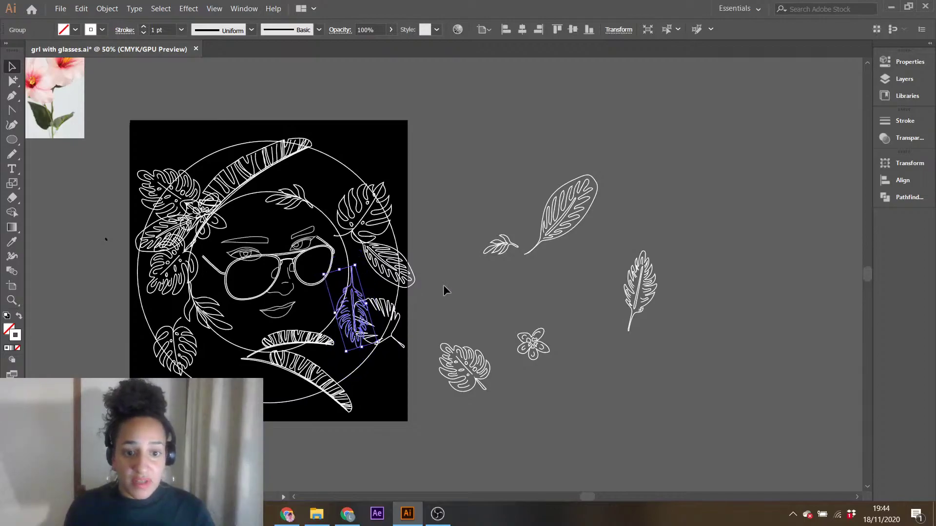
left_click(477, 318)
- Move the feather-shaped leaf copy up so its stem meets the base of the monstera leaf right of the face, and clear the selection
left_click(346, 291)
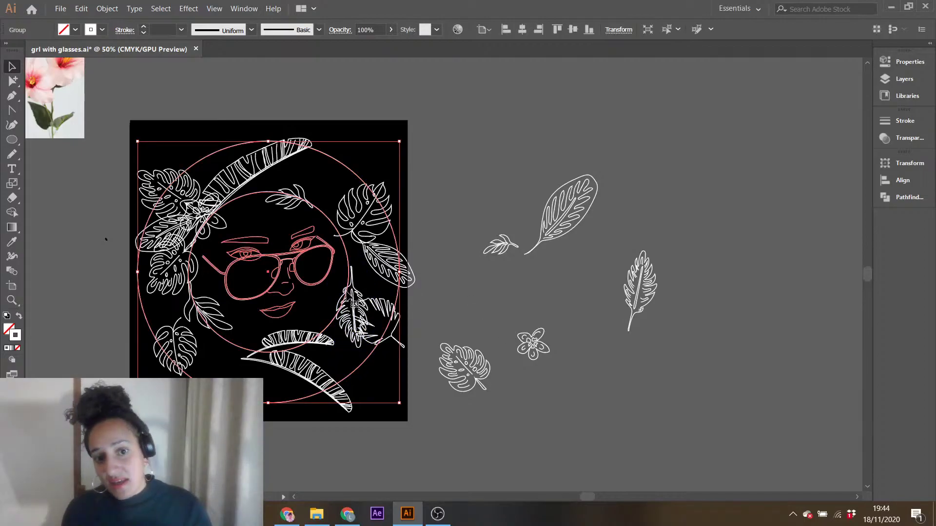
left_click(486, 294)
left_click(359, 324)
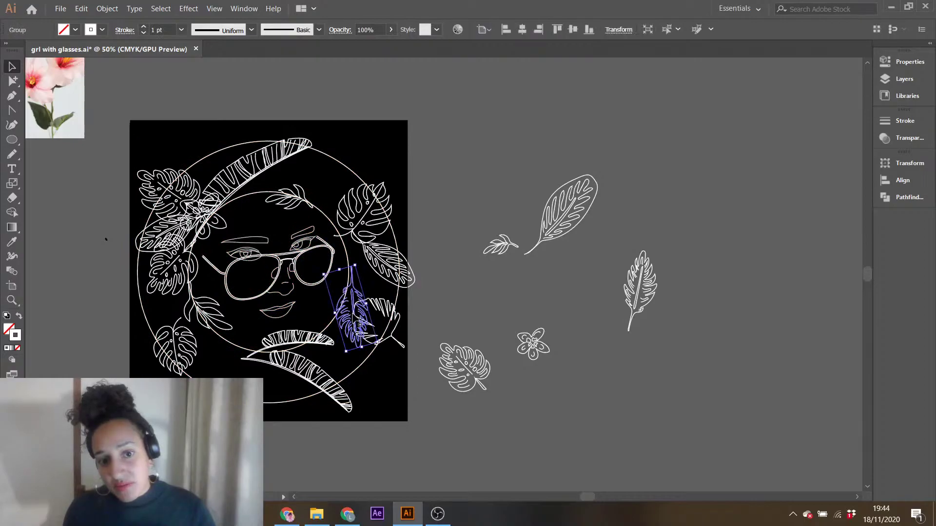
left_click_drag(359, 324, 352, 287)
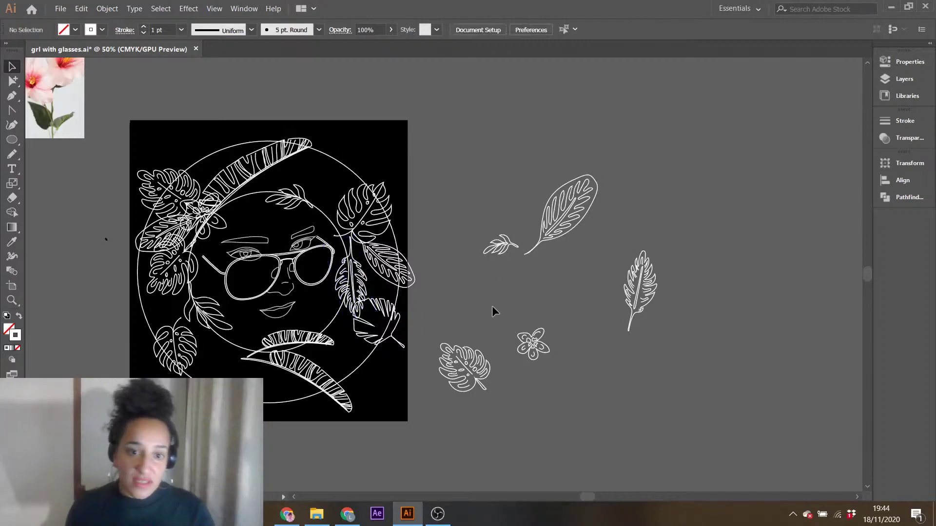
left_click(349, 274)
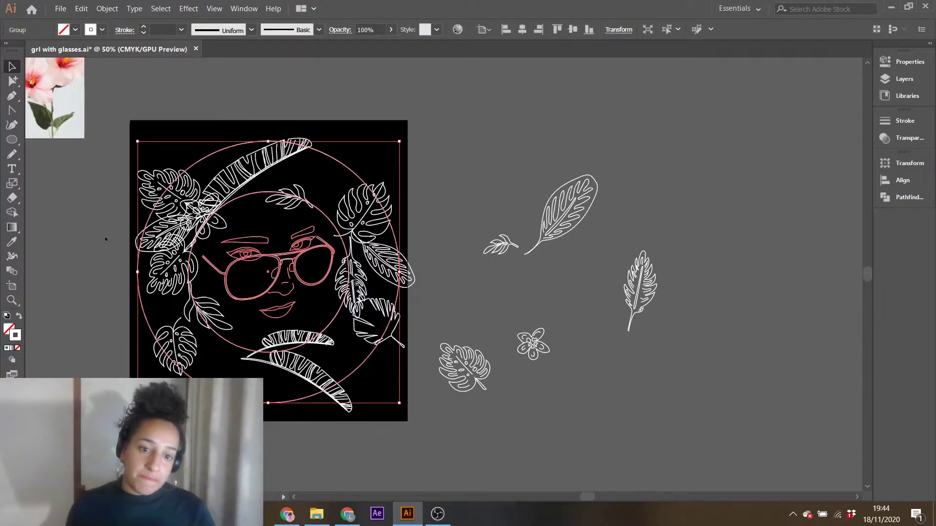
left_click(476, 236)
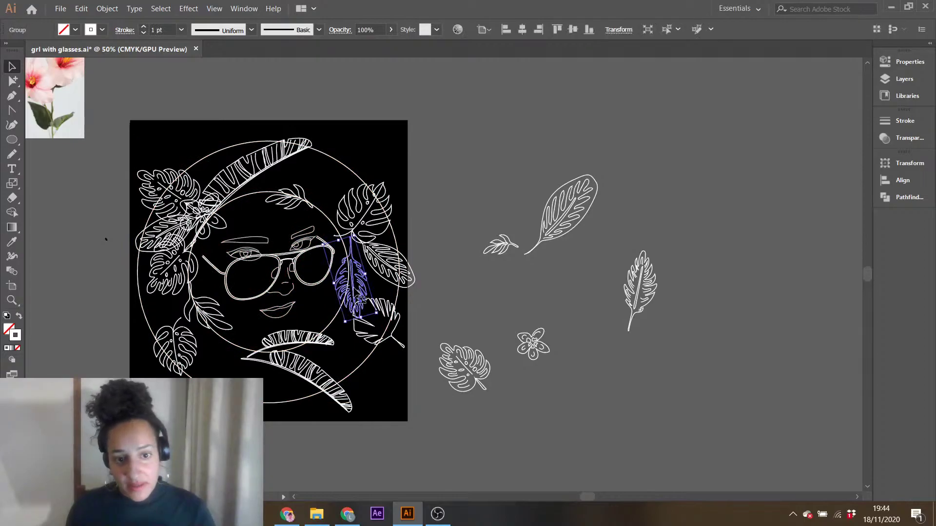
left_click(386, 342)
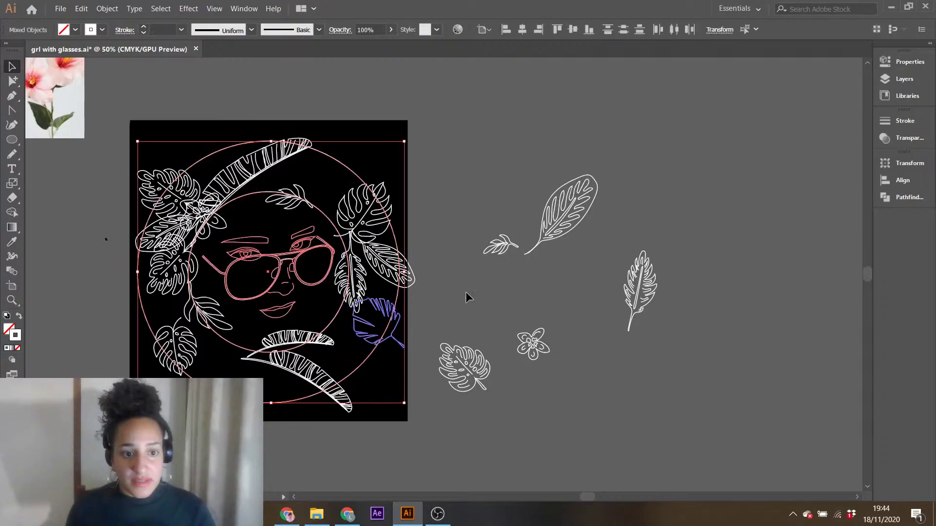
left_click(487, 280)
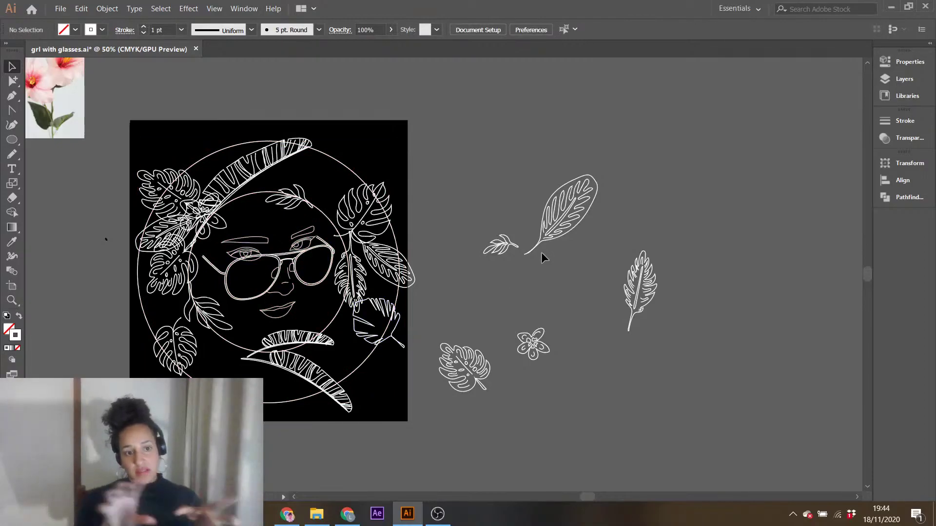
- Rotate the fan-shaped leaf at the lower right of the circles so its stem points left
left_click(396, 307)
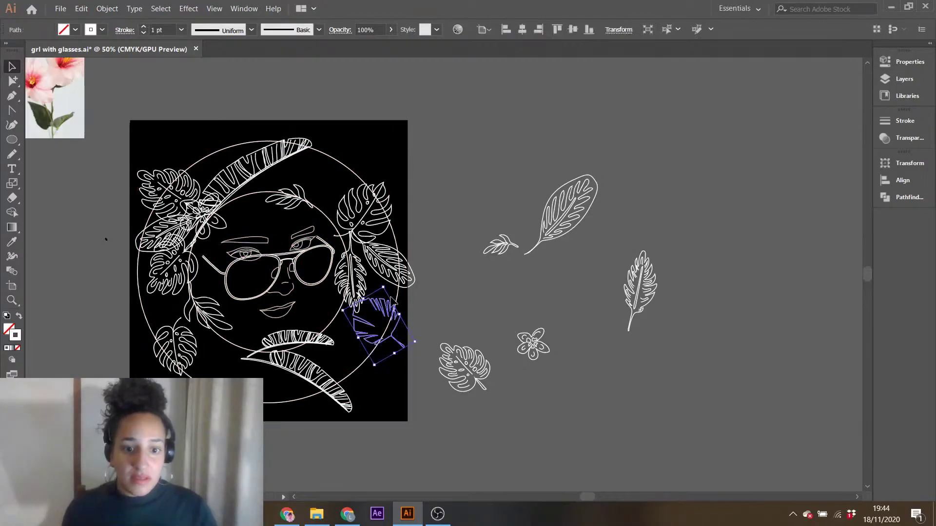
left_click_drag(385, 283, 408, 372)
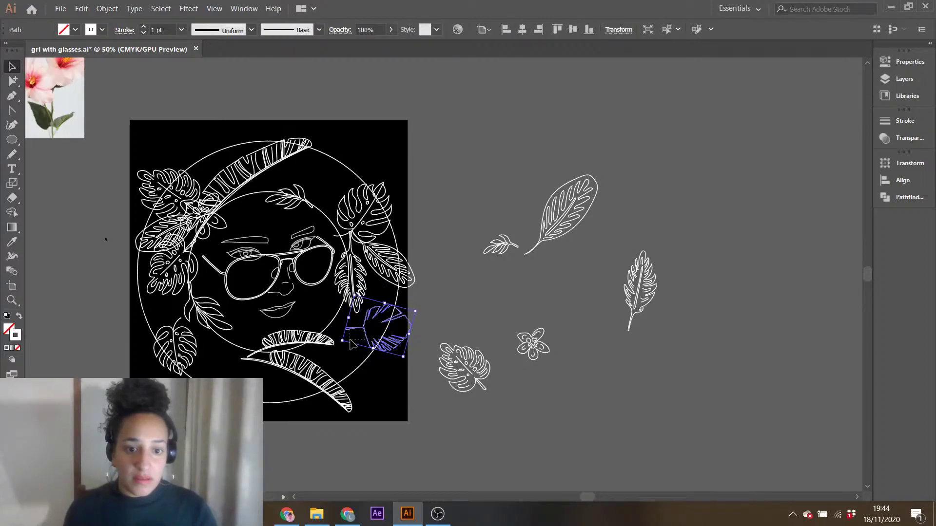
left_click(481, 316)
left_click(390, 347)
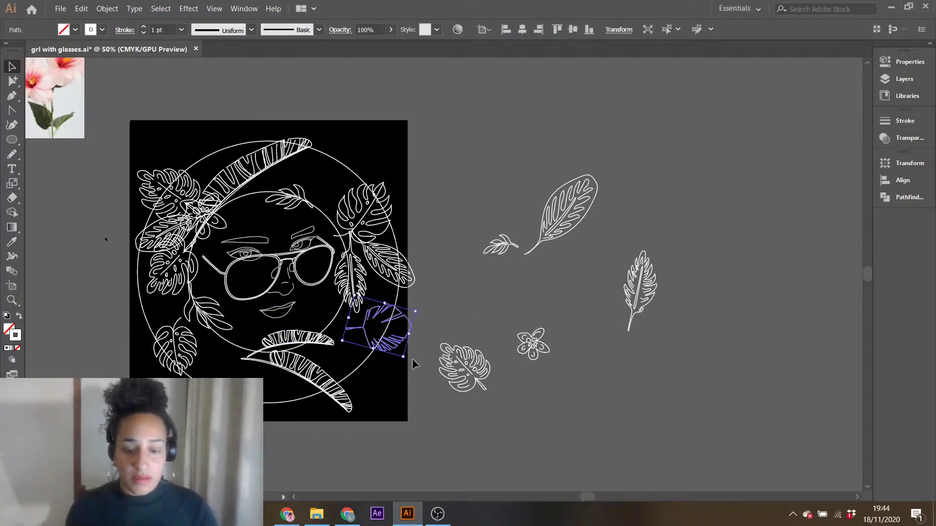
- Move the fan-shaped leaf down and left so its stem end overlaps the two banana leaves below the face
key("shift+Left")
key("shift+Left")
key("shift+Left")
key("shift+Left")
key("shift+Down")
key("shift+Down")
key("shift+Down")
key("shift+Down")
key("shift+Down")
key("shift+Down")
key("shift+Down")
key("shift+Down")
key("shift+Down")
key("shift+Down")
key("shift+Down")
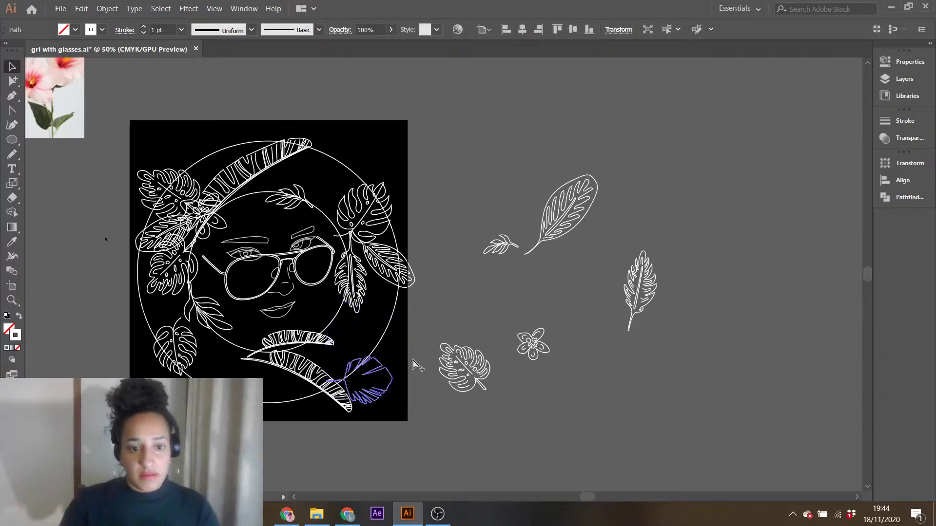
key("shift+Up")
key("shift+Up")
key("shift+Up")
key("shift+Up")
key("shift+Up")
key("shift+Left")
key("shift+Left")
key("shift+Left")
key("shift+Left")
key("shift+Left")
key("shift+Left")
key("shift+Left")
key("shift+Left")
key("shift+Up")
key("shift+Up")
key("shift+Left")
key("shift+Left")
- Enlarge the fan-shaped leaf, rotate it slightly clockwise and position it to fan out right of the banana leaves below the face
mouse_move(351, 334)
left_mouse_down()
mouse_move(405, 335)
mouse_move(350, 348)
left_mouse_up()
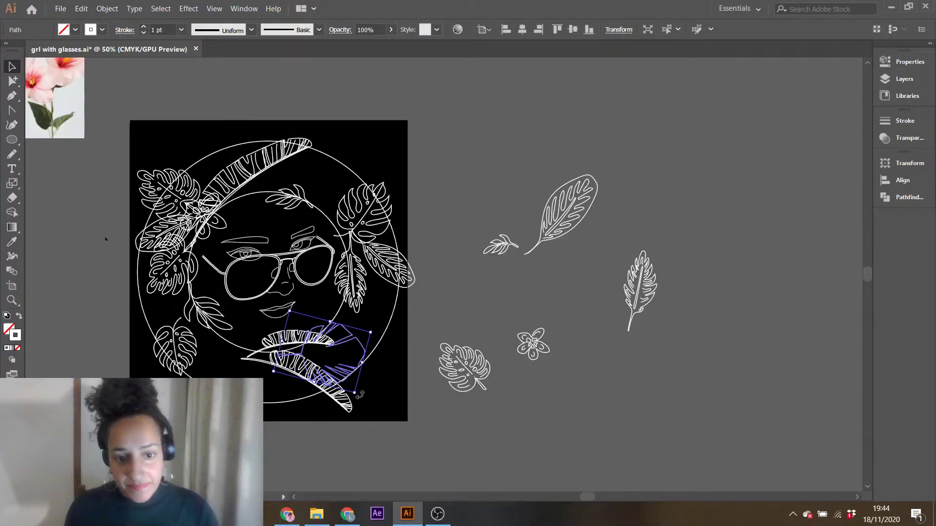
left_click_drag(360, 396, 357, 406)
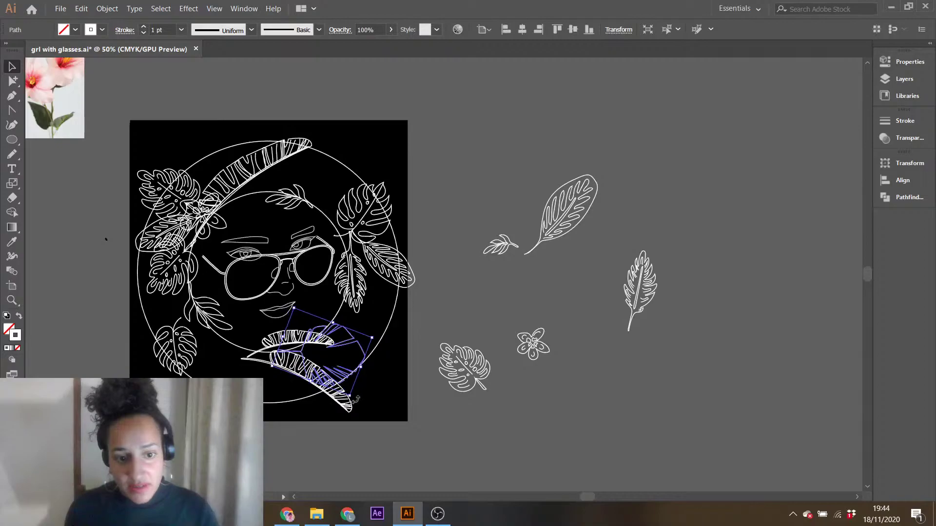
left_click_drag(373, 338, 367, 347)
left_click(452, 345)
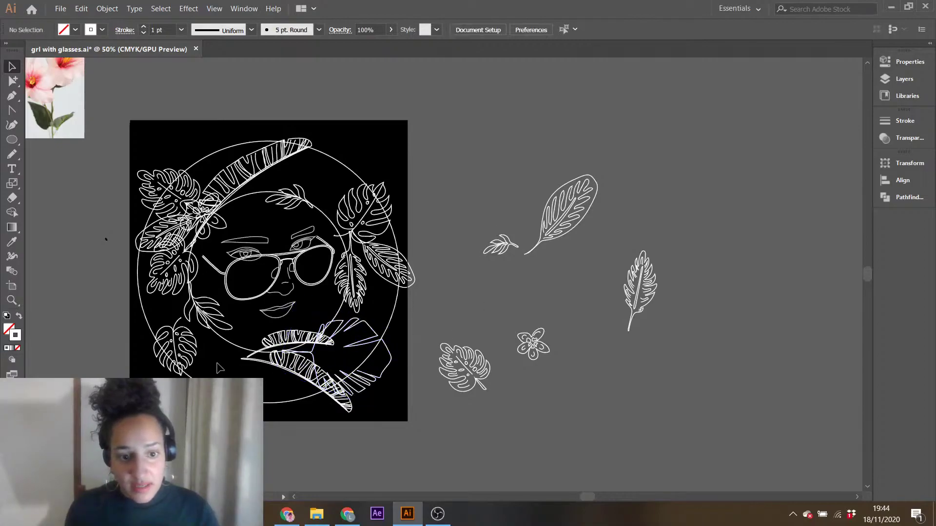
left_click(292, 342)
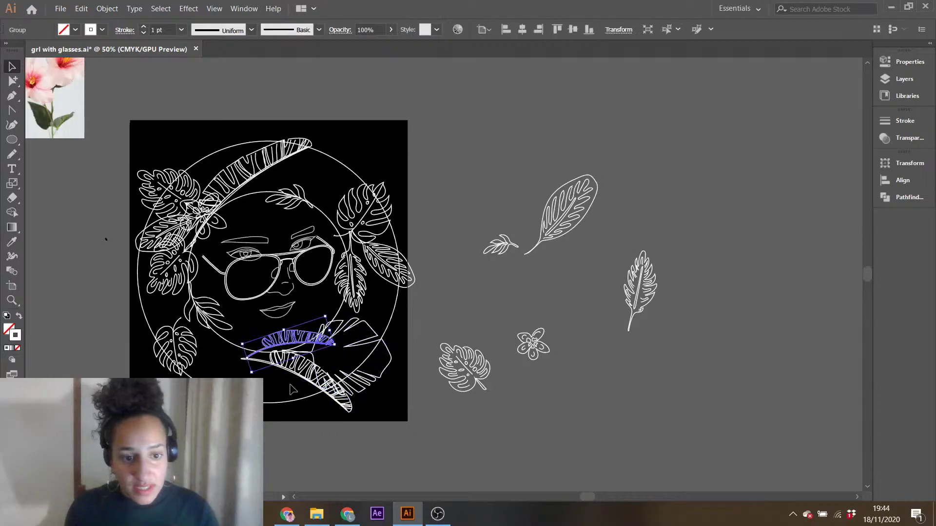
left_click(316, 389)
left_click(301, 343, "shift")
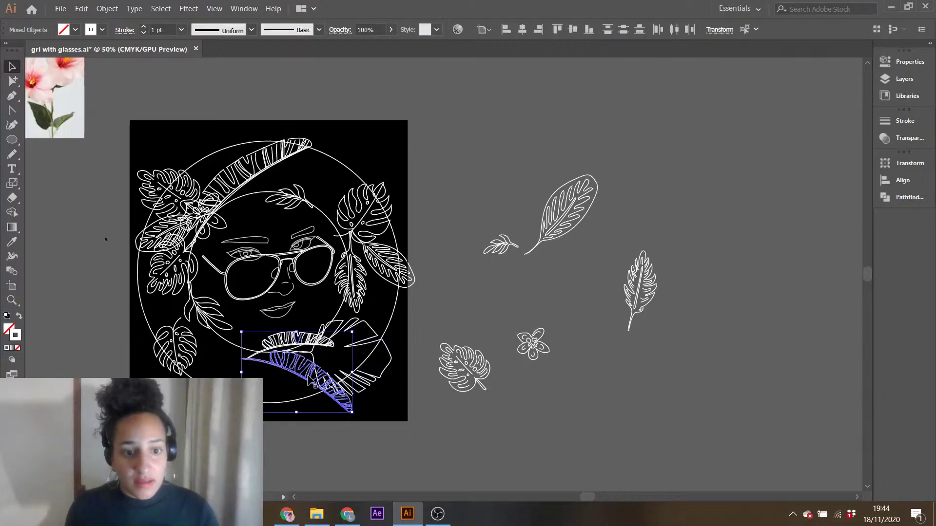
left_click(490, 386)
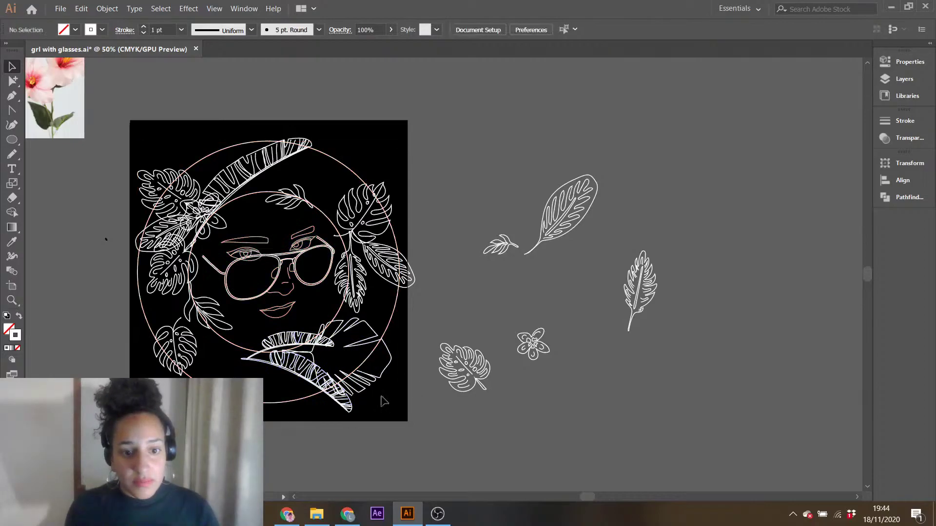
left_click(314, 389)
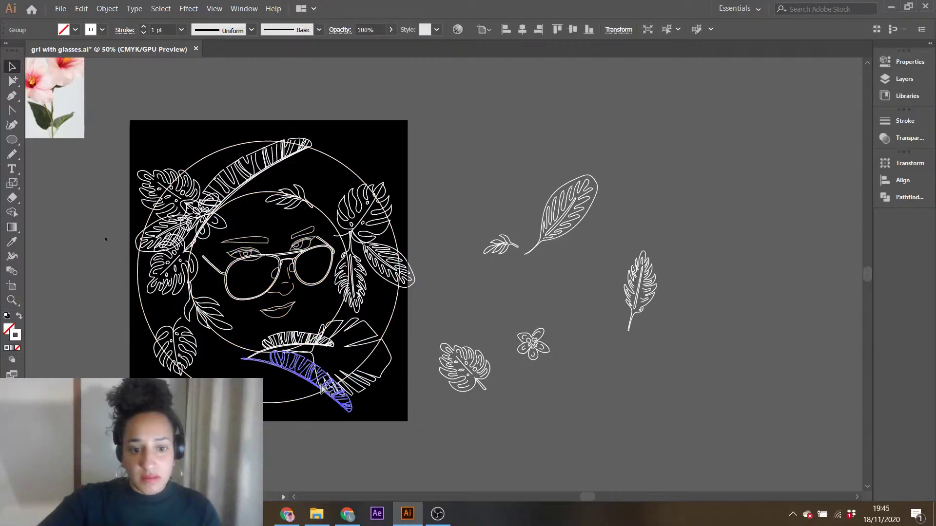
left_click(447, 399)
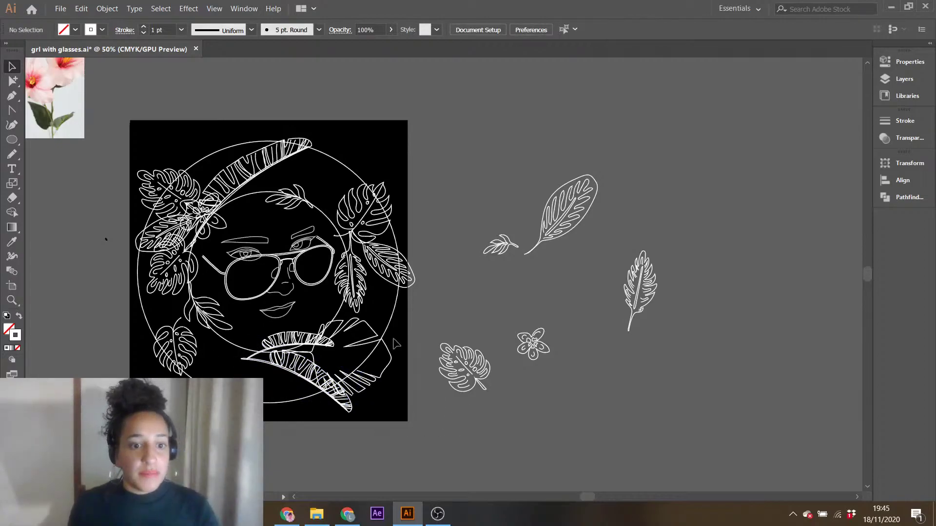
- Copy the loose flower, enlarge the copy and place it just below and right of the monstera leaf at the artwork's lower left
left_click(534, 351)
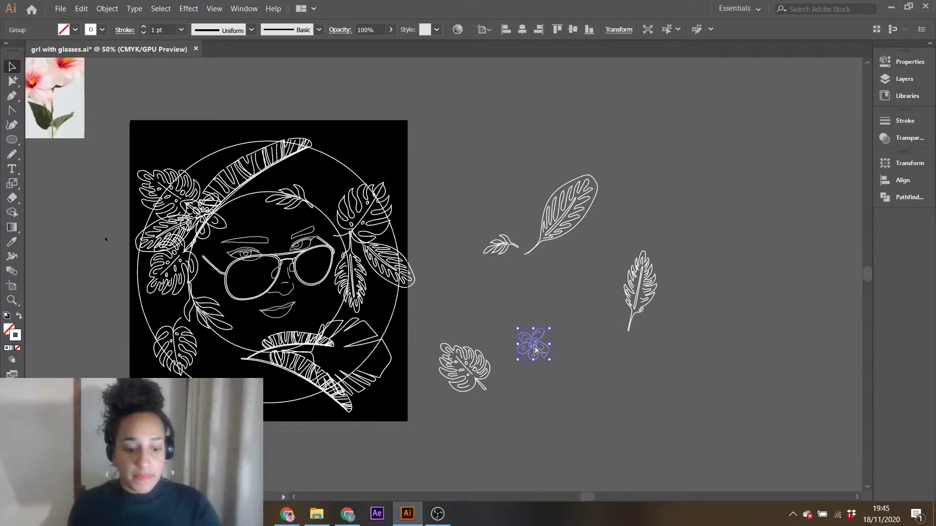
key("ctrl+v")
left_click_drag(443, 274, 217, 394)
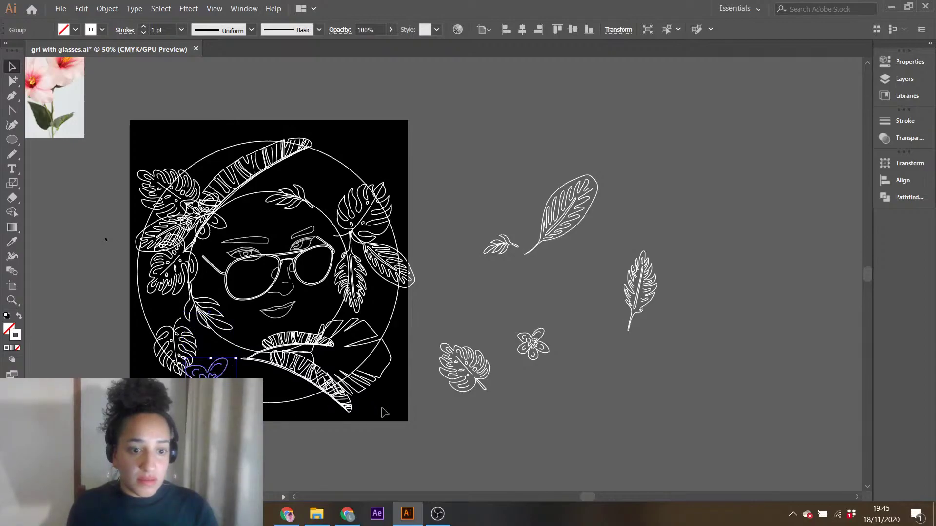
left_click(473, 424)
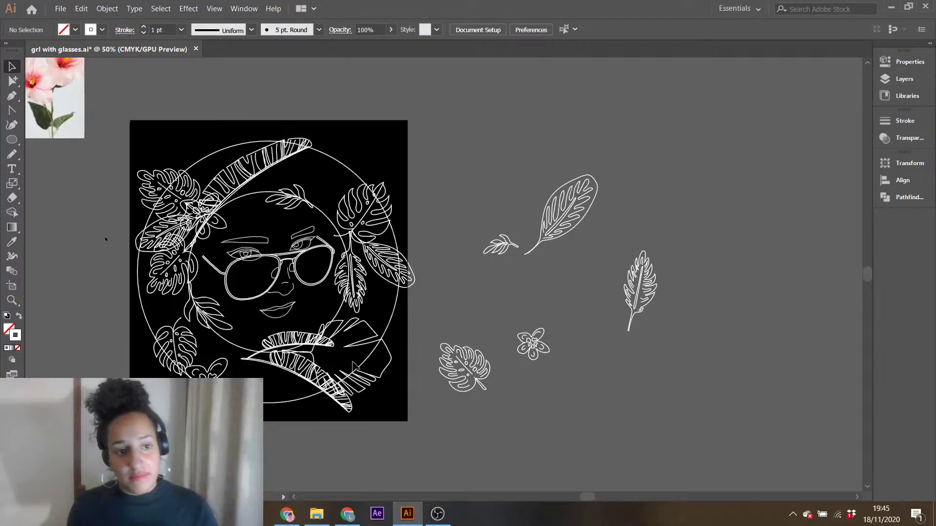
mouse_move(209, 368)
left_mouse_down()
mouse_move(148, 325)
mouse_move(142, 300)
mouse_move(209, 388)
left_mouse_up()
left_click(521, 442)
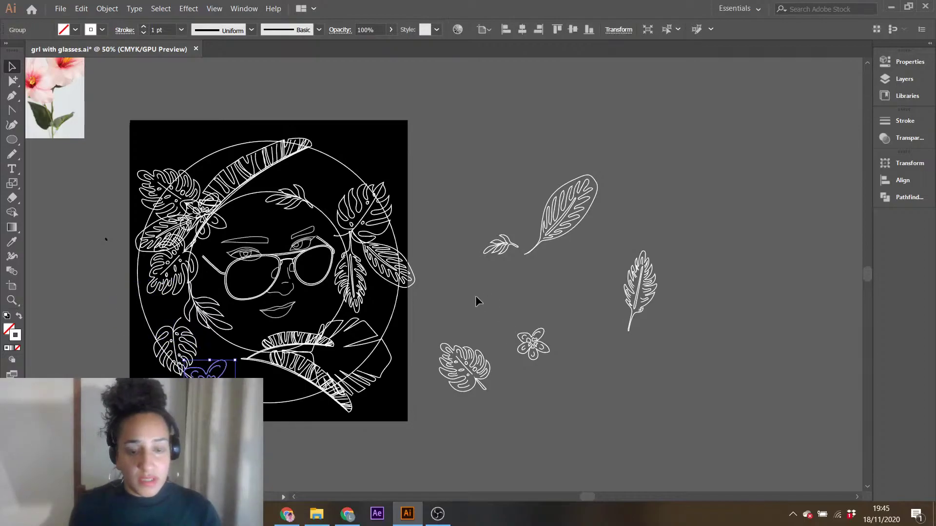
- Duplicate the fan-shaped leaf off the artboard and place the smaller copy, stem down, above the loose oval leaf
left_click(369, 344)
left_click_drag(369, 344, 476, 262, "alt")
left_click_drag(482, 332, 508, 165)
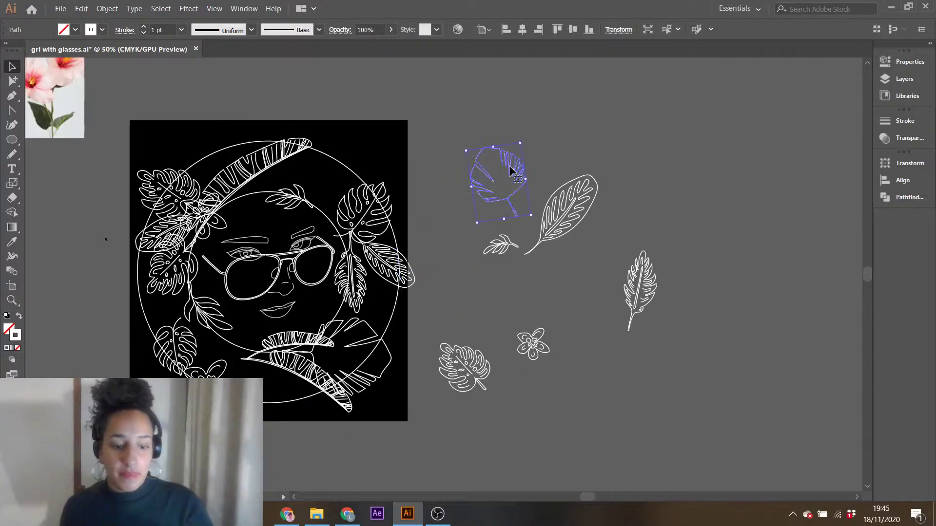
- Place another fan-shaped leaf copy over the banana leaf above the face, enlarging it and rotating its stem down-right
left_click(426, 268)
left_click_drag(451, 255, 297, 146)
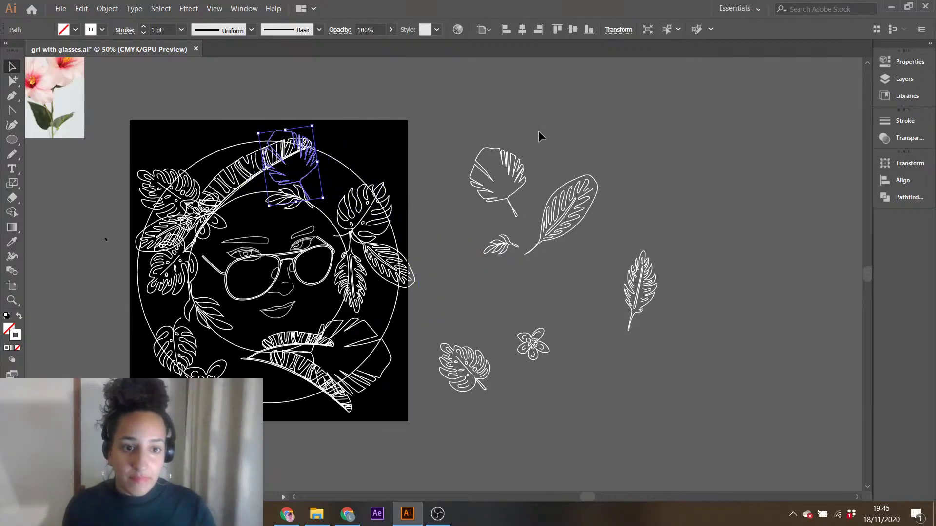
left_click_drag(312, 125, 323, 107)
left_click_drag(316, 157, 327, 176)
left_click_drag(334, 122, 309, 118)
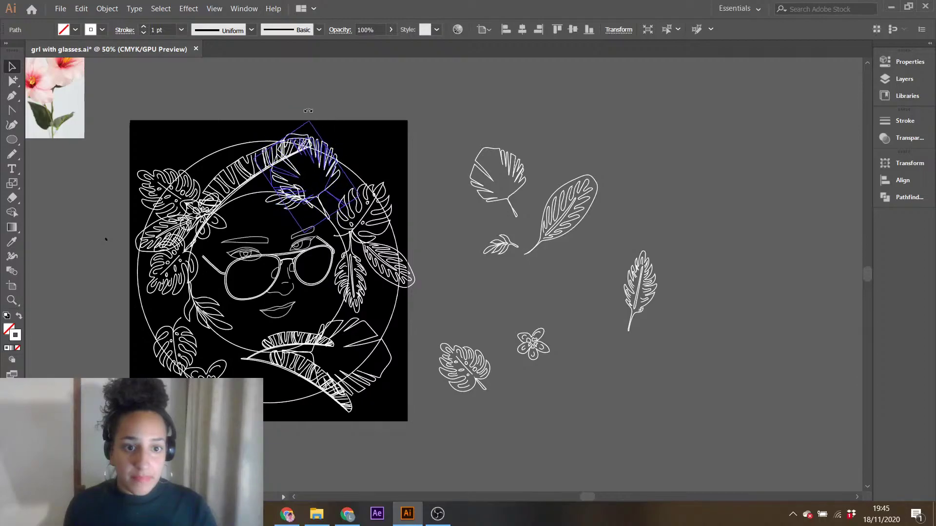
left_click_drag(327, 169, 302, 165)
left_click(425, 132)
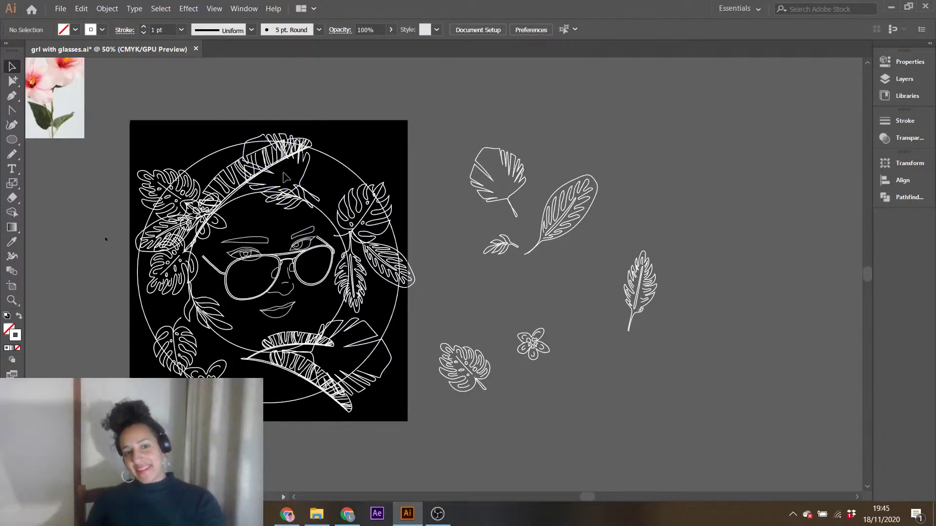
- Try the fan-shaped leaf copy above the face as a solid white fill, and switch it back to an outline
left_click(295, 156)
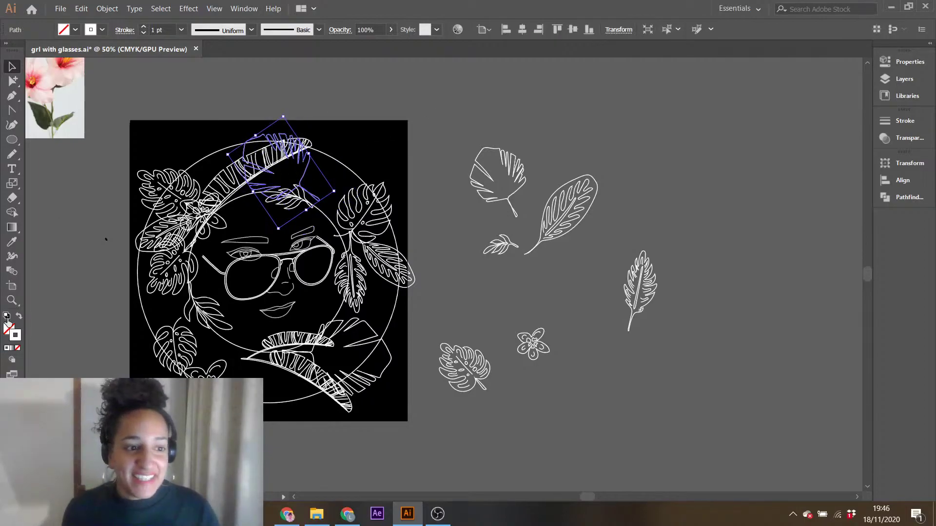
key("shift+x")
left_click(425, 142)
left_click(281, 174)
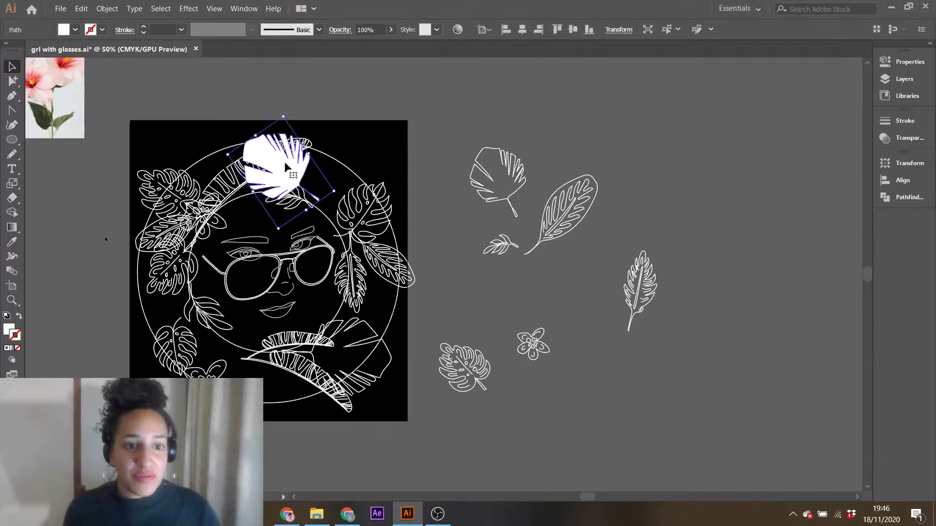
mouse_move(285, 112)
left_mouse_down()
mouse_move(340, 130)
mouse_move(303, 117)
left_mouse_up()
key("shift+x")
- Rotate the fan-shaped leaf copy so its stem points left, and enlarge it between the banana leaf's tip and the monstera leaf
left_click_drag(304, 124, 316, 157)
left_click(315, 158)
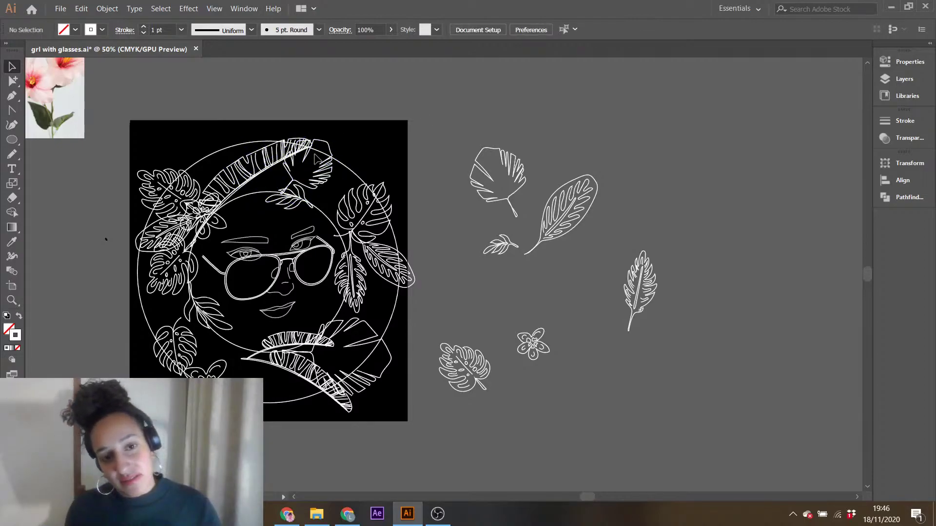
left_click_drag(336, 174, 351, 141)
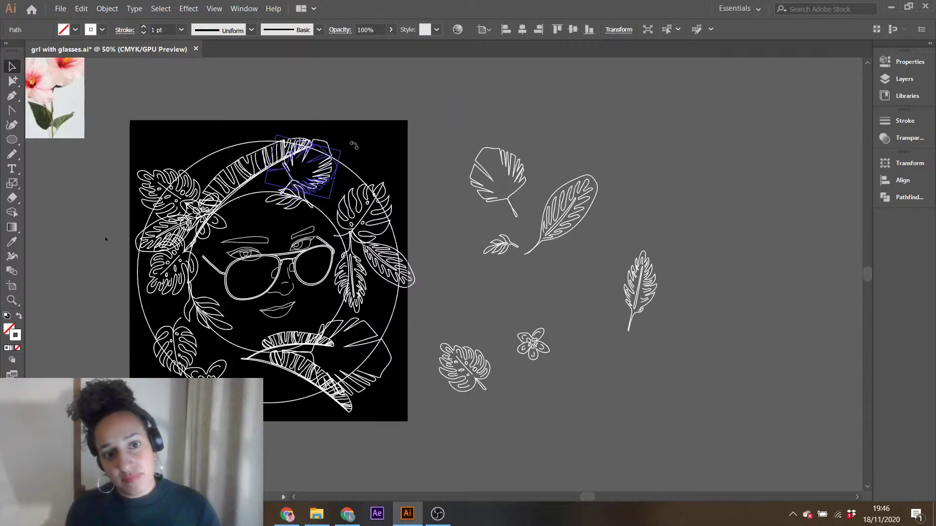
left_click(395, 139)
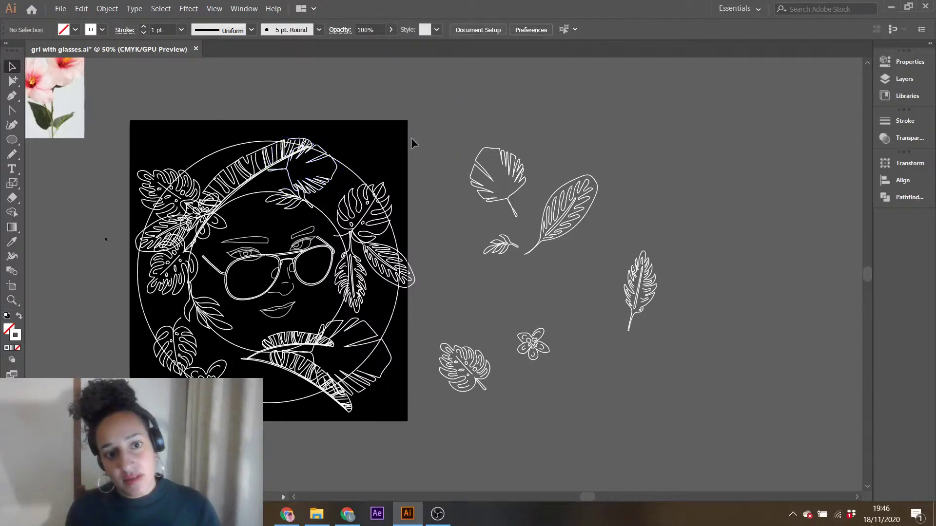
left_click_drag(322, 167, 365, 159)
left_click_drag(364, 161, 369, 161)
left_click(496, 114)
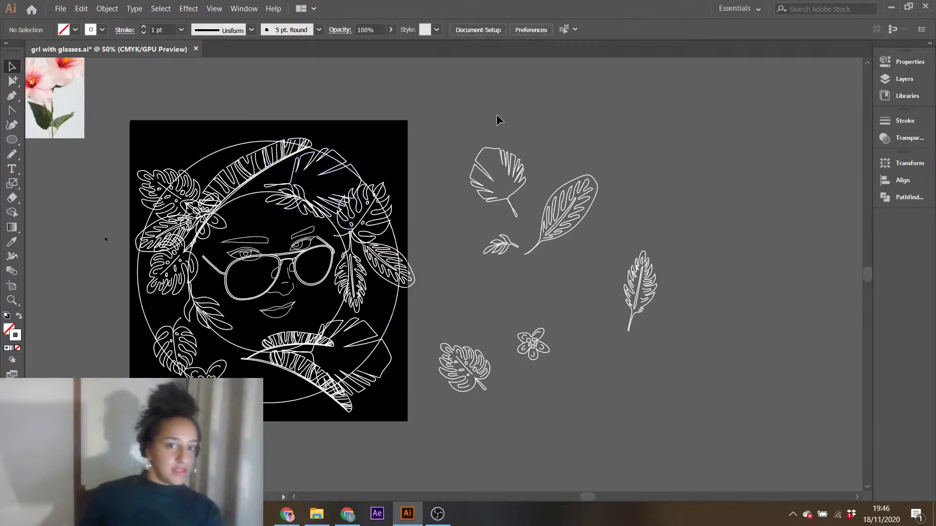
- Move the enlarged fan-shaped leaf copy off the artboard, above the other loose fan-shaped leaf
double_click(319, 163)
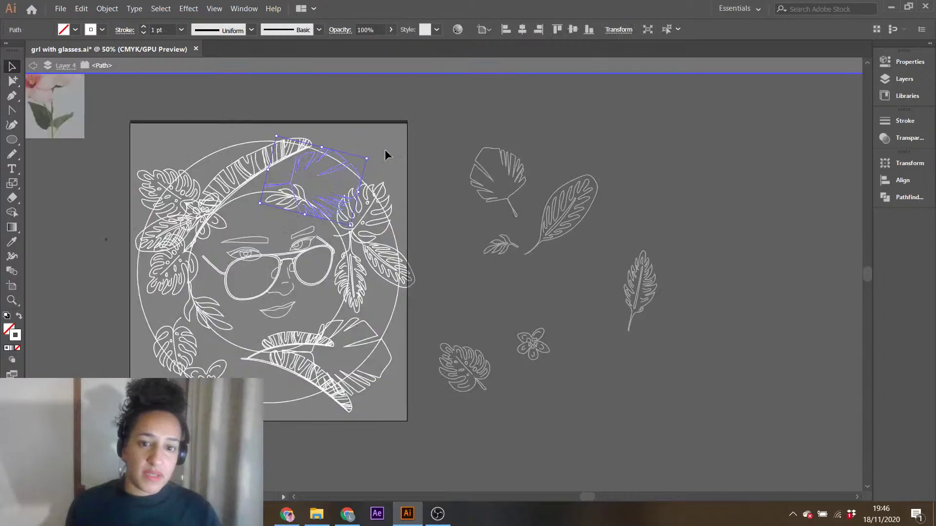
double_click(557, 143)
left_click_drag(308, 169, 504, 121)
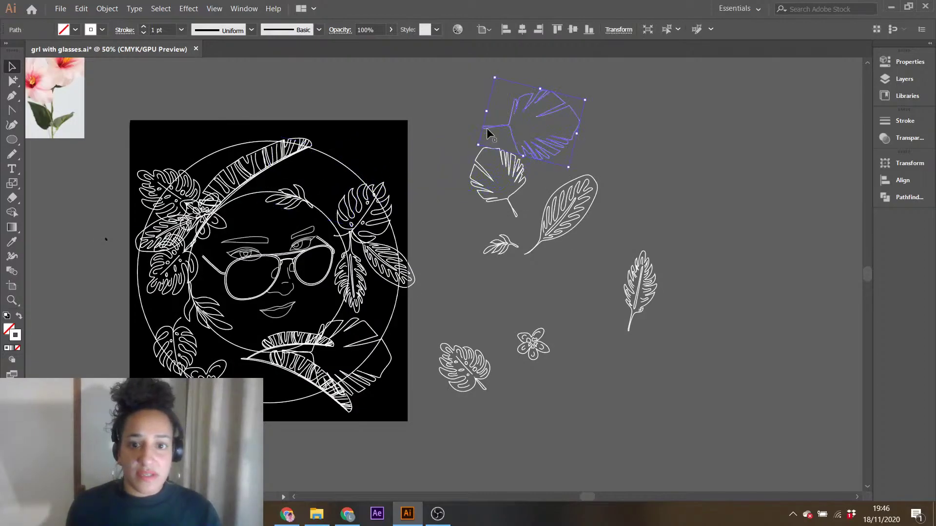
left_click(410, 110)
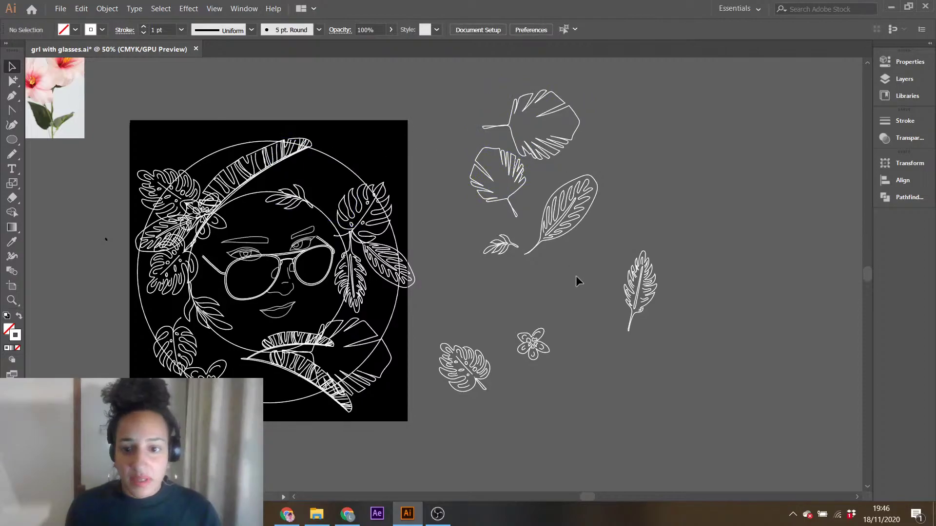
- Copy the loose monstera leaf, place the copy beside the small sprig above the face and rotate it upright with its stem down
left_click(472, 373)
key("ctrl+c")
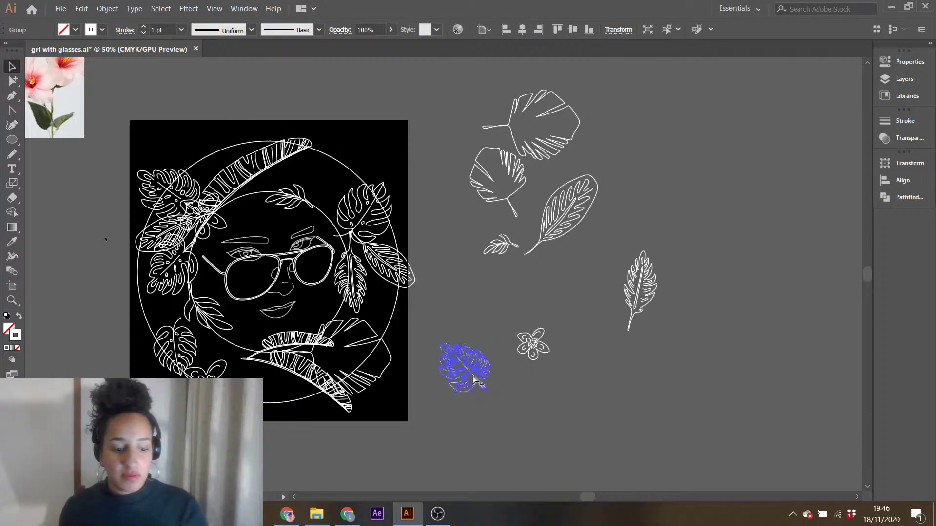
key("ctrl+v")
left_click_drag(456, 259, 322, 193)
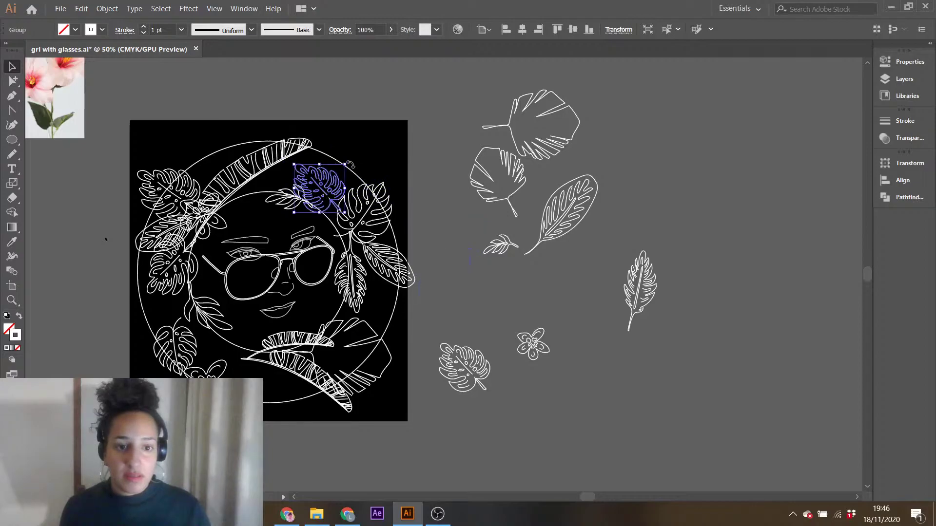
left_click_drag(349, 162, 354, 203)
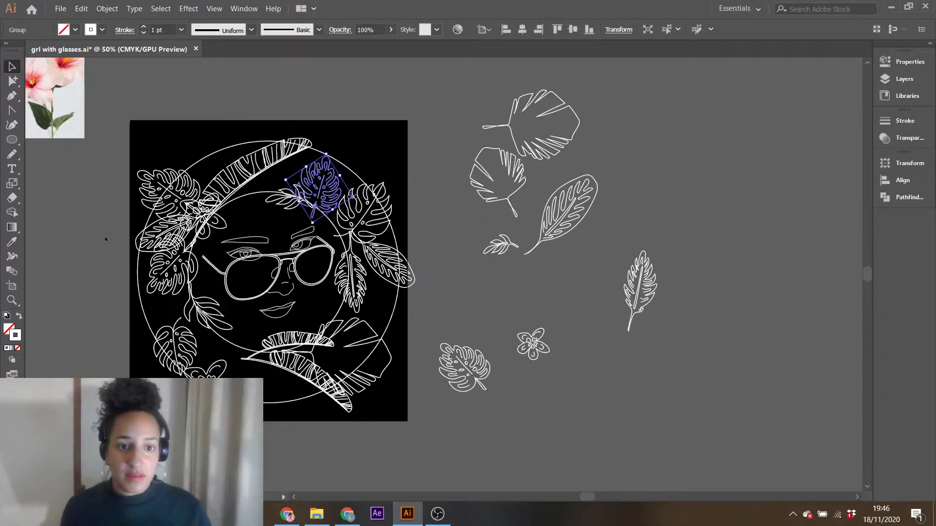
left_click(411, 140)
- Scale down the monstera leaf copy beside the small sprig above the face, and clear the selection
left_click(325, 208)
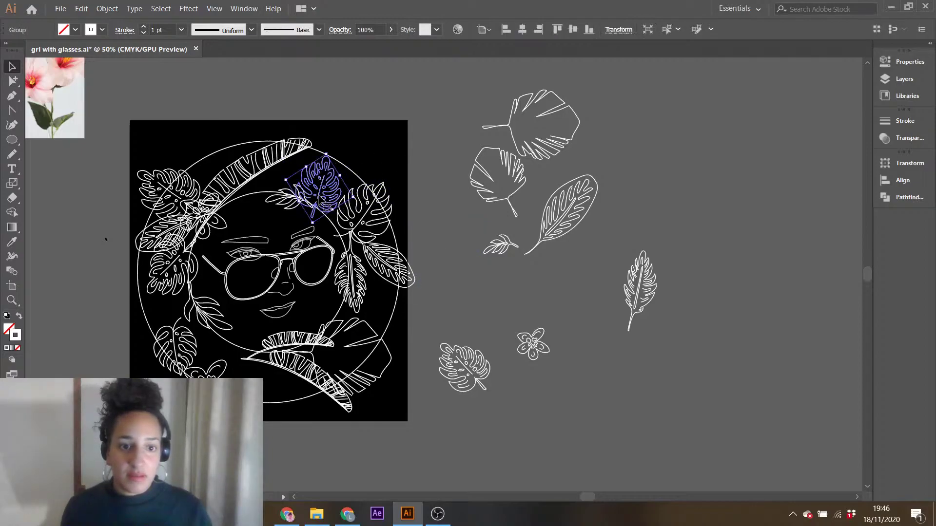
left_click_drag(327, 155, 319, 195)
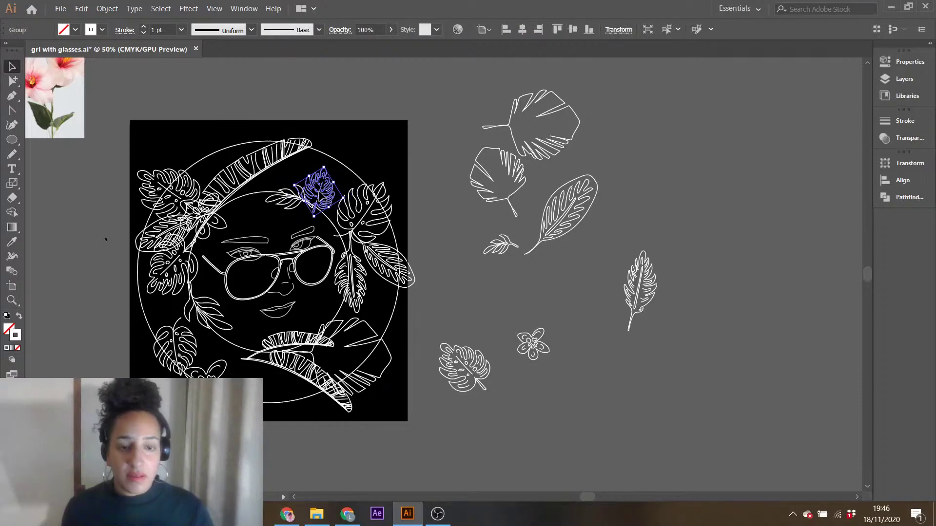
left_click(410, 138)
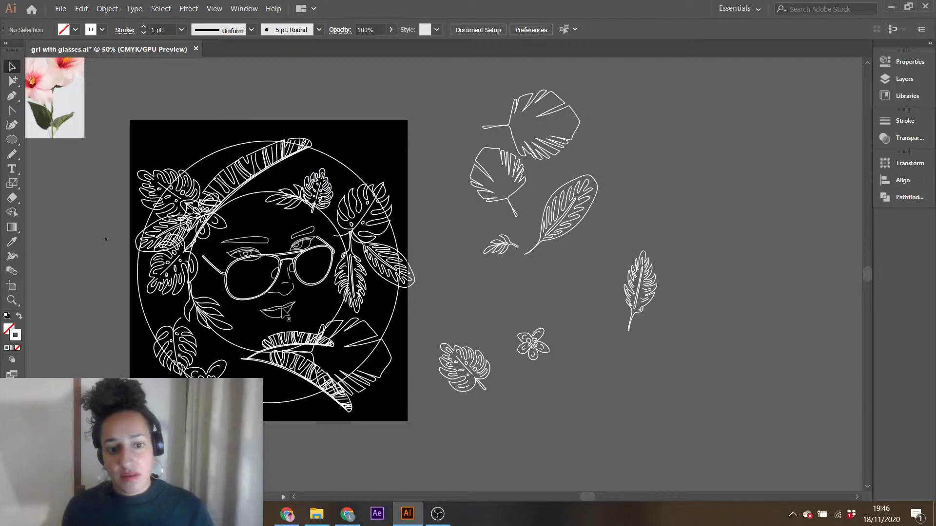
- Copy the small banana leaf below the face and place the copy, rotated upright, beside the small monstera above the face
left_click(279, 341)
key("ctrl+c")
key("ctrl+v")
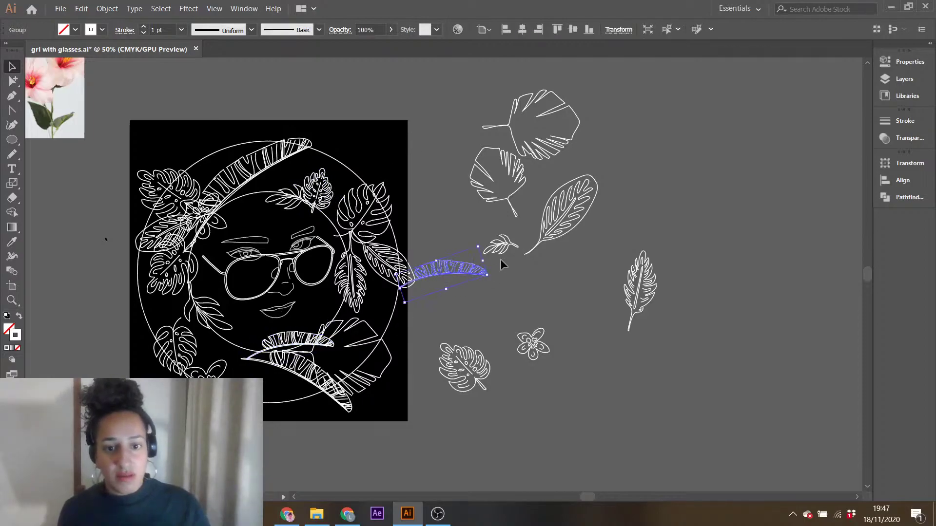
left_click_drag(487, 276, 343, 190)
left_click(413, 139)
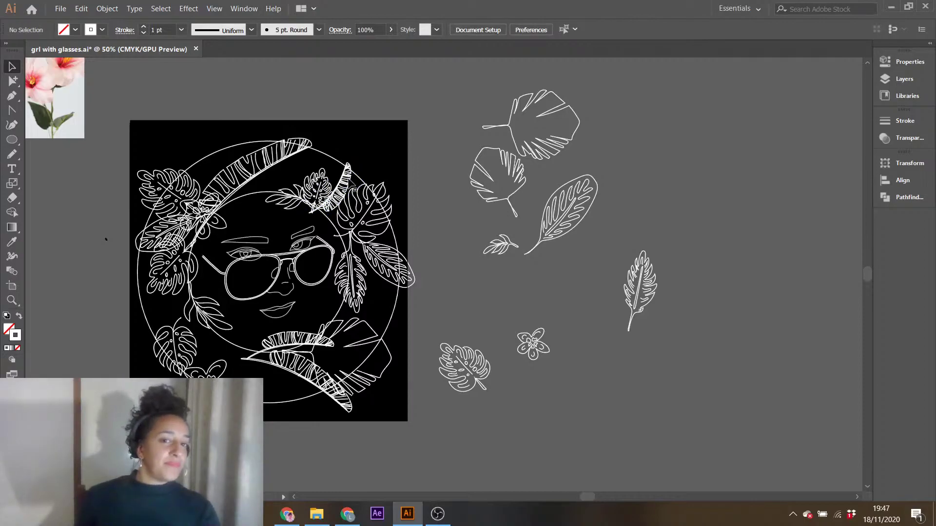
- Rotate the banana leaf copy so it arches over the eyebrow with its stem toward the glasses' outer corner
left_click(348, 181)
left_click_drag(349, 157, 317, 223)
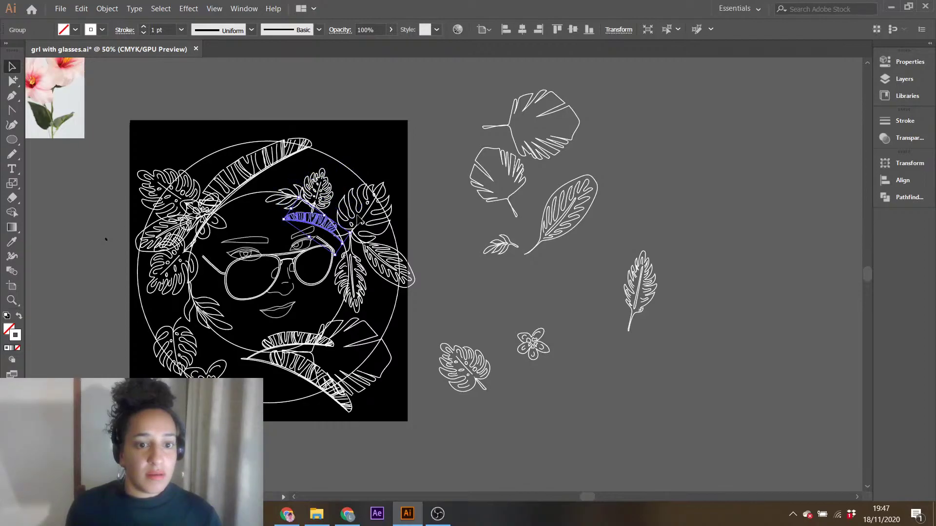
left_click(431, 151)
double_click(313, 219)
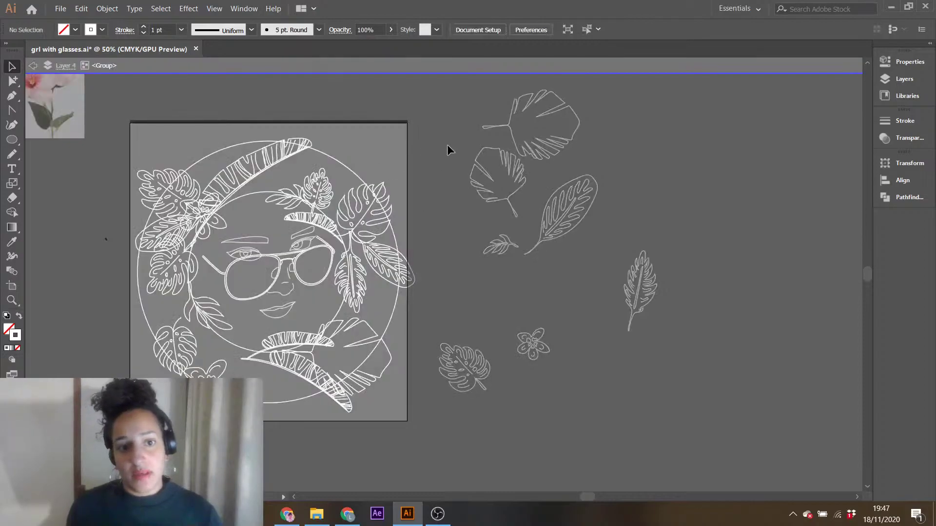
double_click(461, 147)
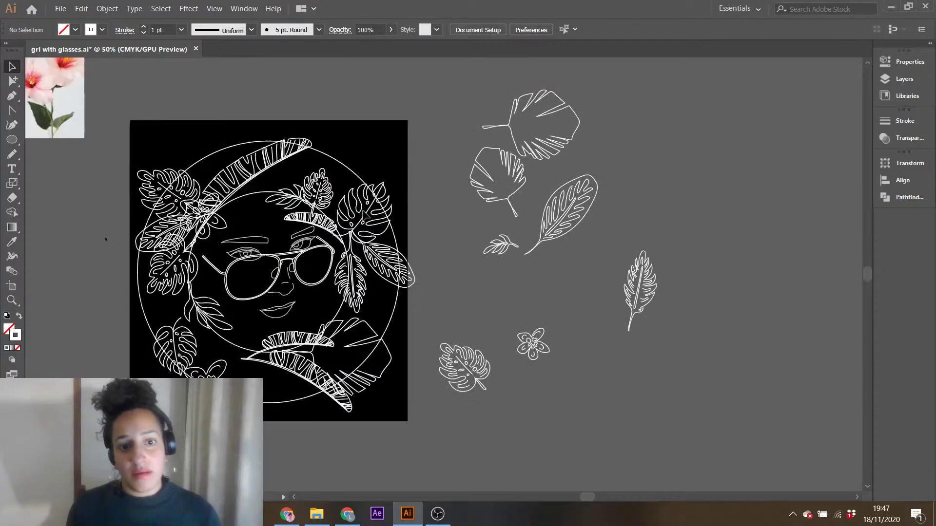
- Move the banana leaf copy over the monstera at the artboard's lower left, turn it upside down and enlarge it
left_click_drag(313, 232, 470, 126)
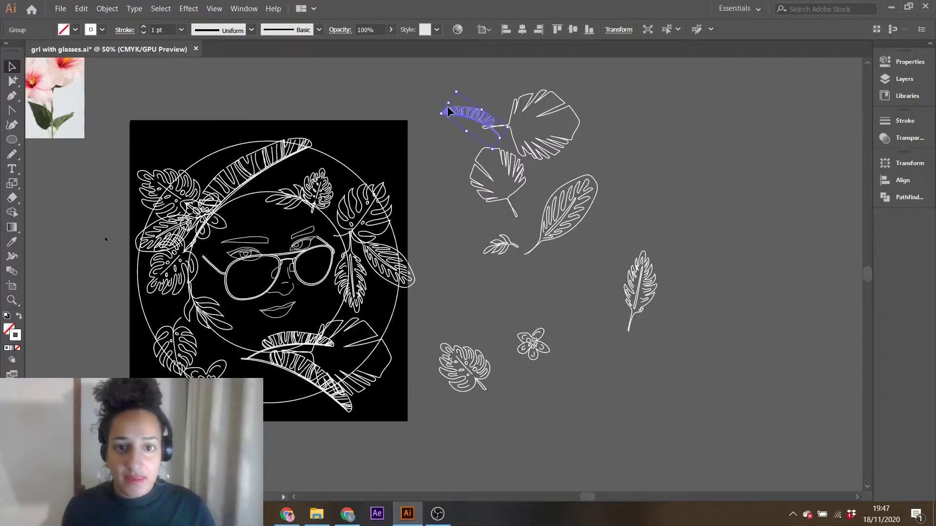
left_click_drag(482, 110, 205, 347)
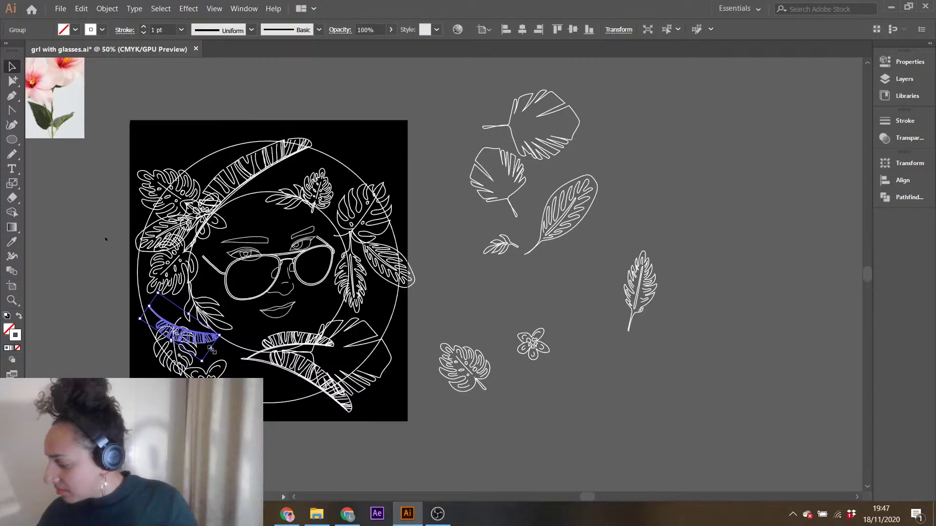
left_click_drag(201, 361, 225, 376)
left_click_drag(238, 344, 197, 373)
left_click(193, 352, "shift")
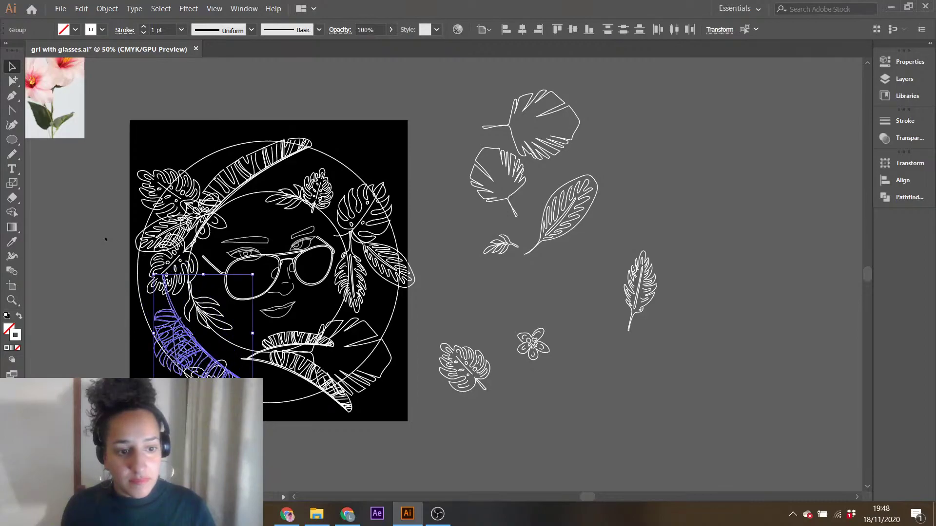
- Rotate and shift the enlarged banana leaf copy so its spine follows the inner circle's lower-left arc
left_click(235, 349)
left_click(200, 351)
left_click_drag(204, 352, 206, 337)
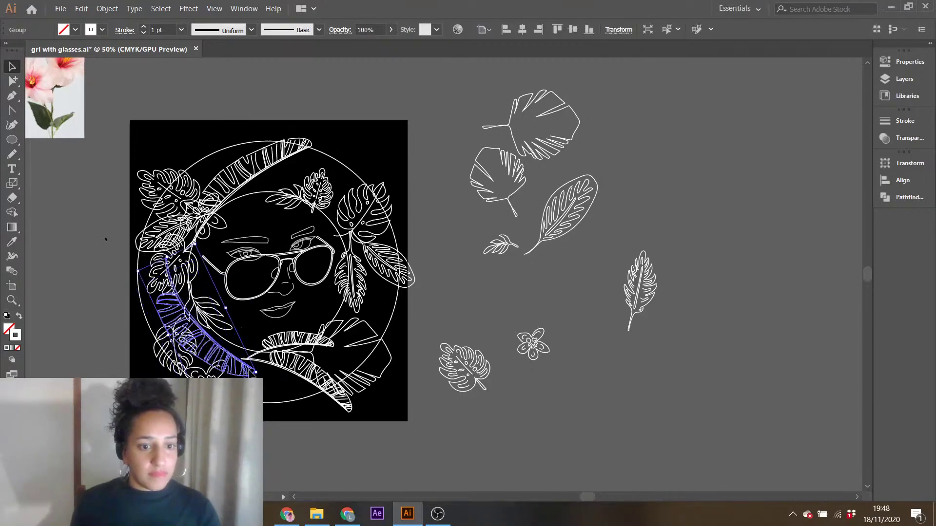
left_click_drag(261, 373, 240, 390)
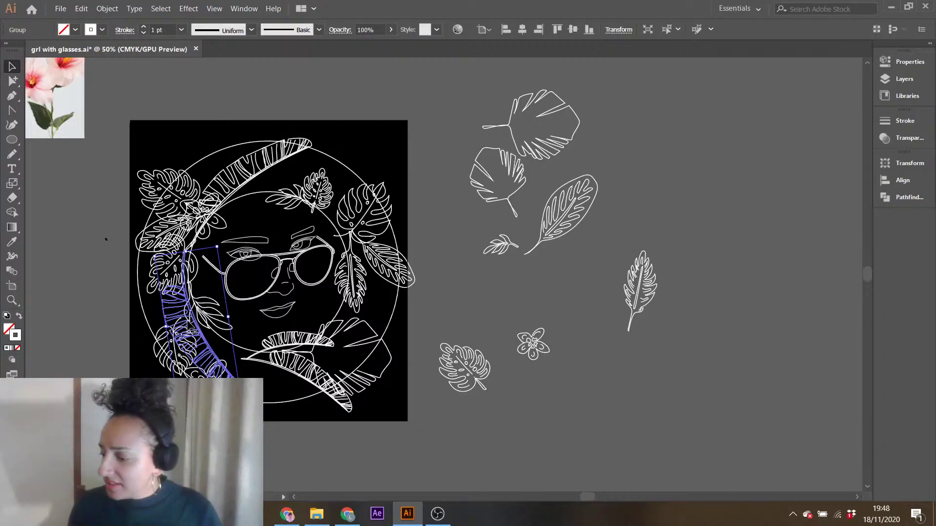
left_click_drag(226, 367, 234, 356)
left_click_drag(190, 316, 204, 328)
left_click(482, 433)
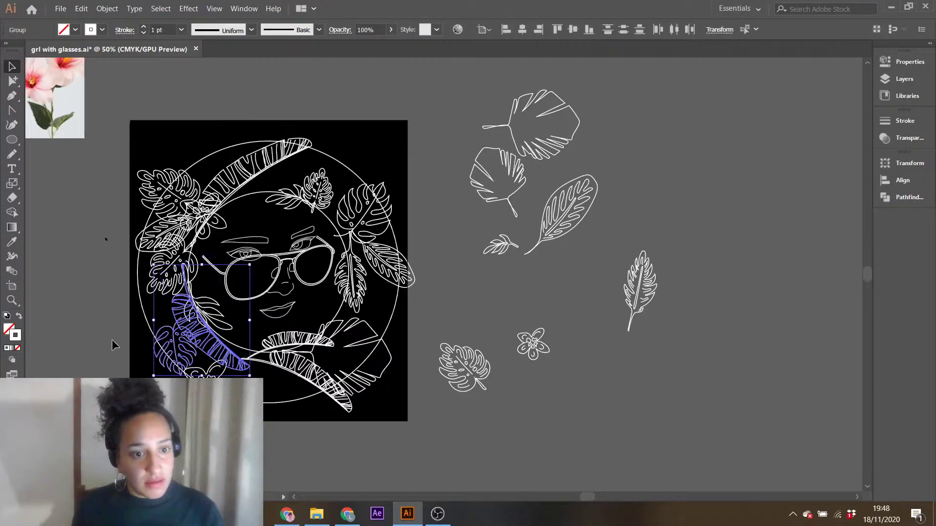
- Move the banana leaf copy onto the outer circle's left edge and rotate it to follow that curve
left_click(200, 327)
left_click_drag(200, 327, 158, 303)
left_click_drag(210, 347, 130, 300)
left_click(104, 315)
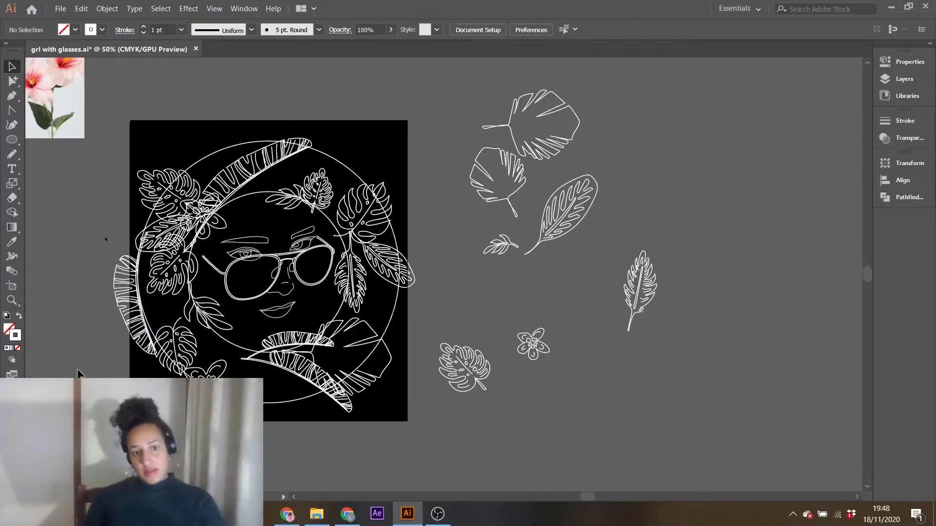
left_click(128, 304)
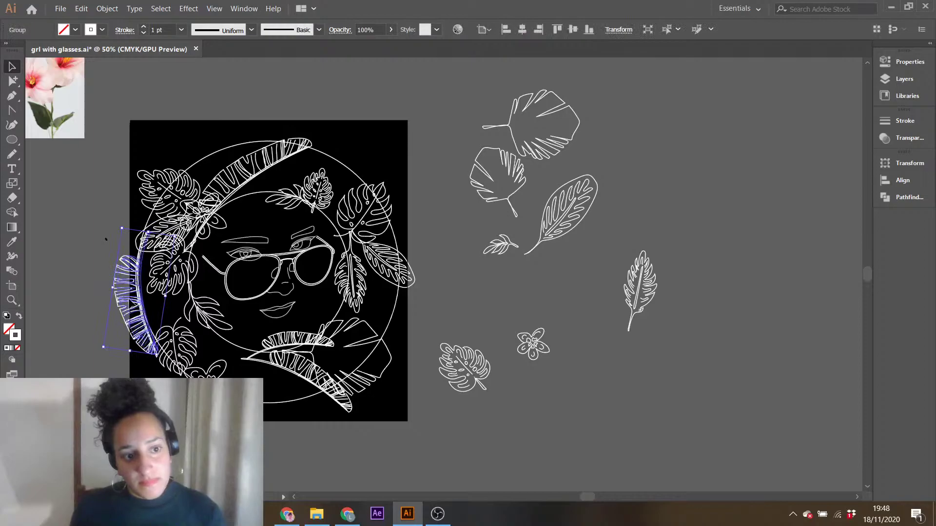
left_click_drag(130, 304, 135, 304)
left_click(115, 337)
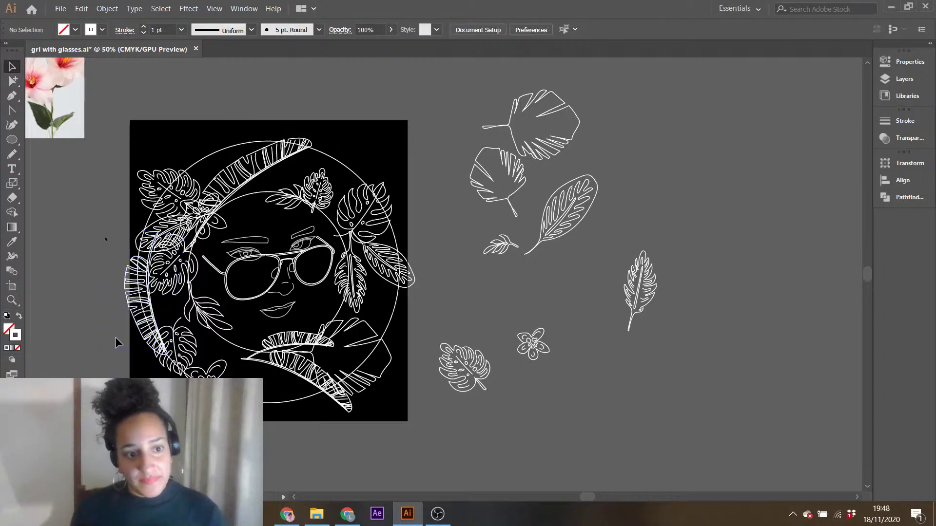
- Move the banana leaf copy off the artboard into the empty space on its left
left_click(140, 307)
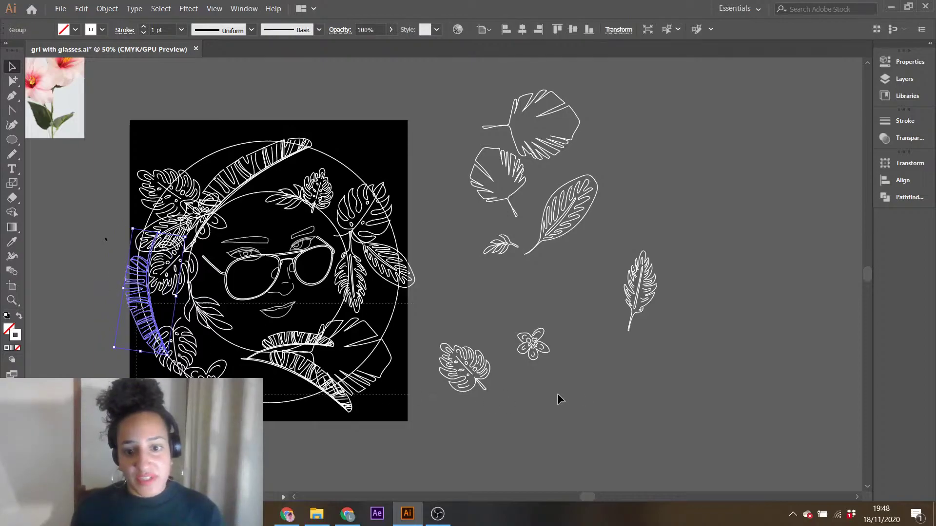
left_click_drag(512, 405, 512, 406)
left_click(72, 331)
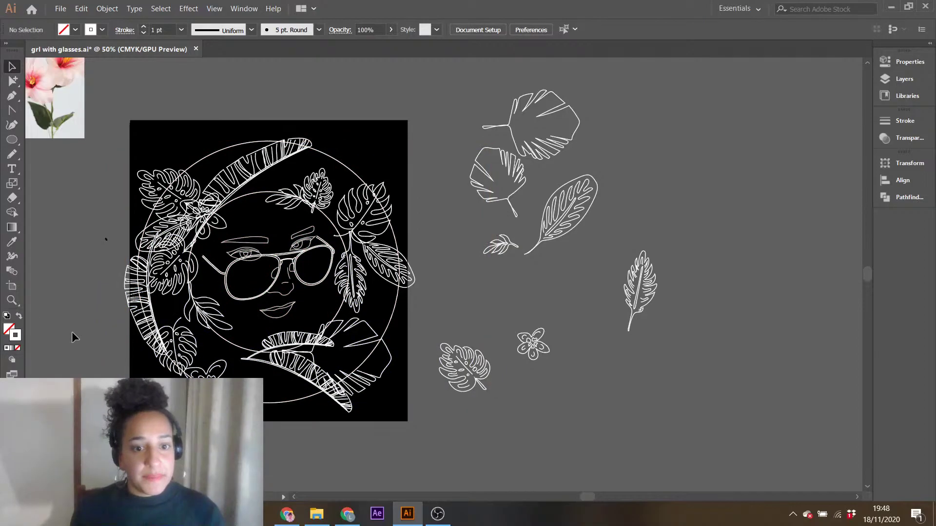
left_click(138, 302)
left_click_drag(143, 313, 61, 276)
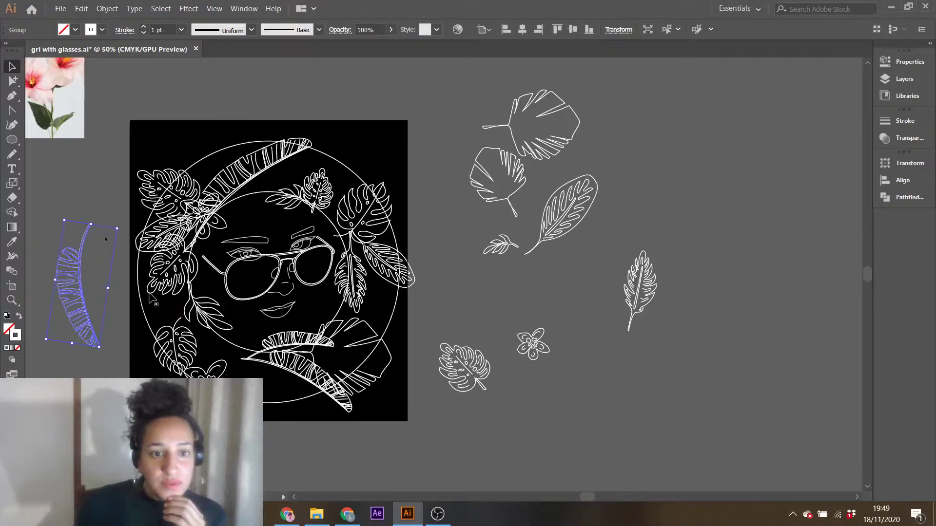
- Copy the loose small sprig and place an enlarged copy on the outer circle below the banana leaves
left_click(493, 245)
left_click_drag(514, 253, 324, 430)
left_click_drag(295, 397, 287, 405)
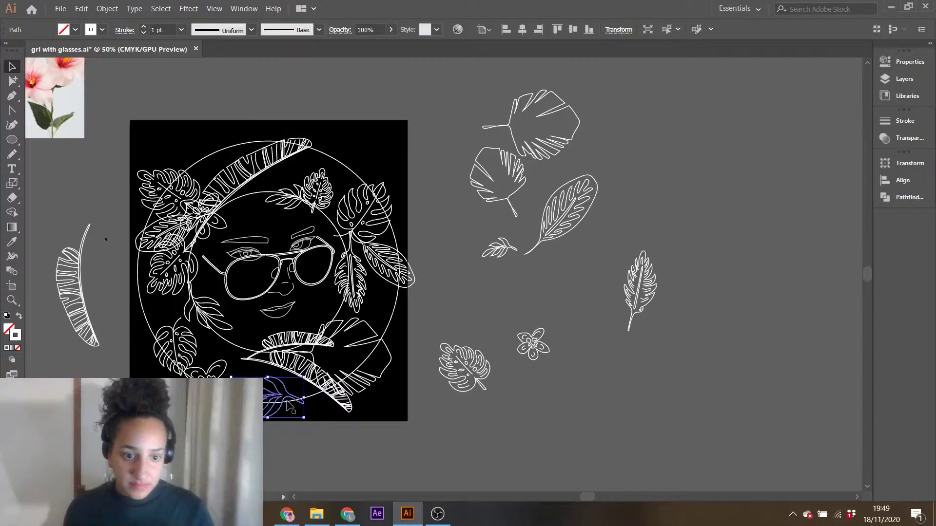
left_click(493, 435)
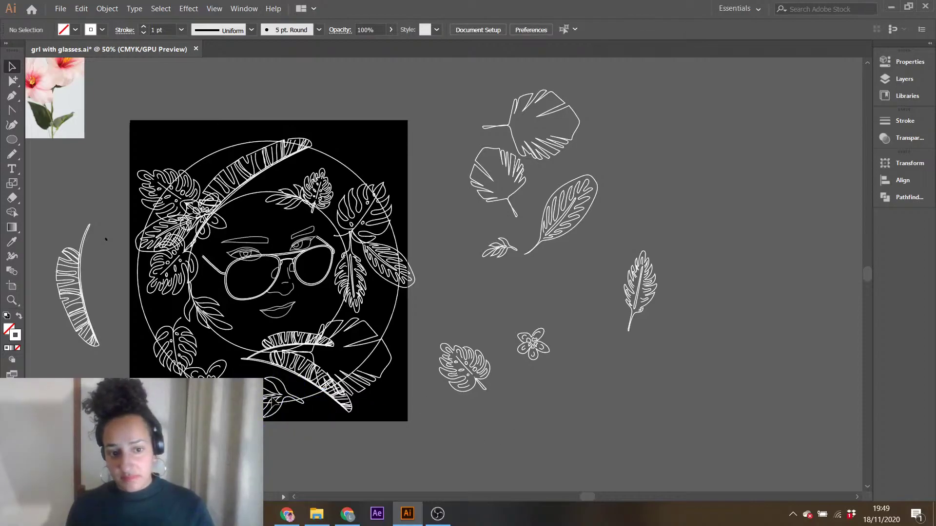
- Scale down the sprig copy below the banana leaves and place a rotated duplicate beside it
left_click(295, 402)
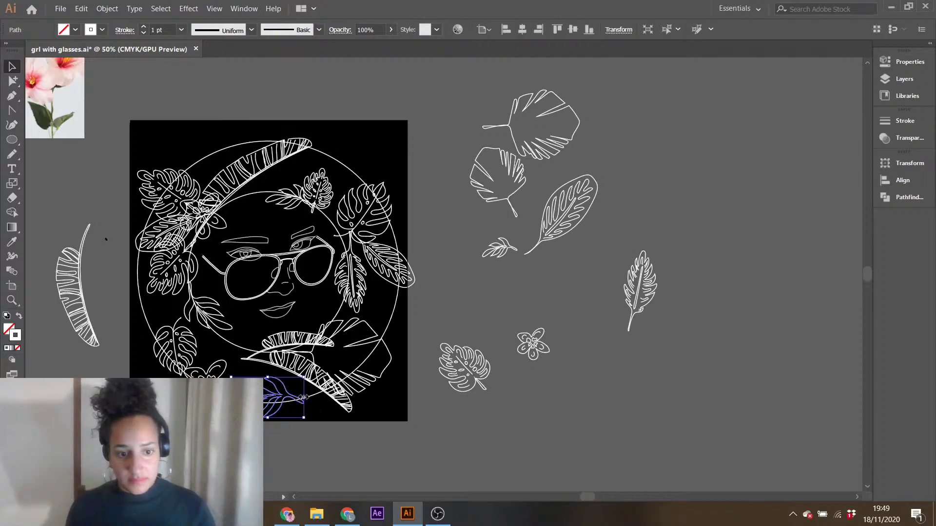
left_click_drag(301, 385, 275, 405)
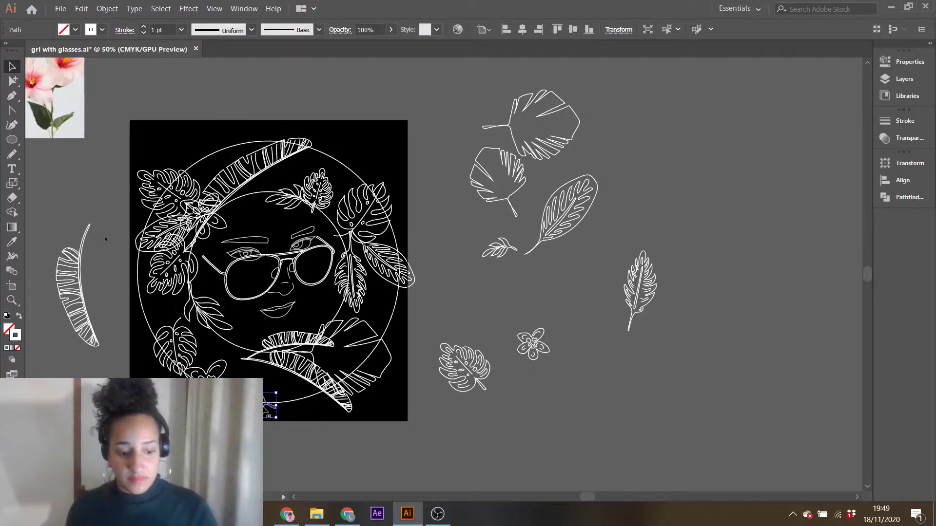
mouse_move(264, 412)
left_mouse_down()
mouse_move(298, 400)
mouse_move(312, 416)
mouse_move(315, 399)
mouse_move(282, 414)
left_mouse_up()
left_click(409, 430)
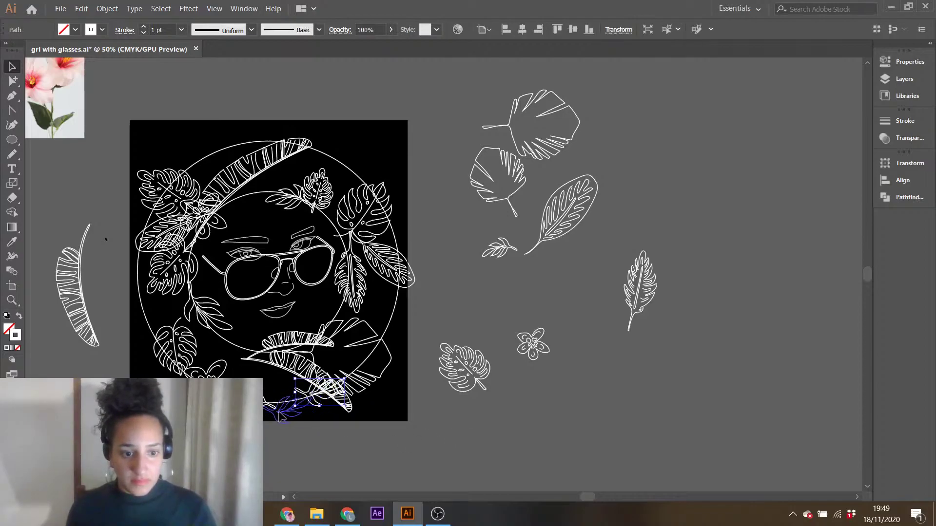
left_click(288, 432)
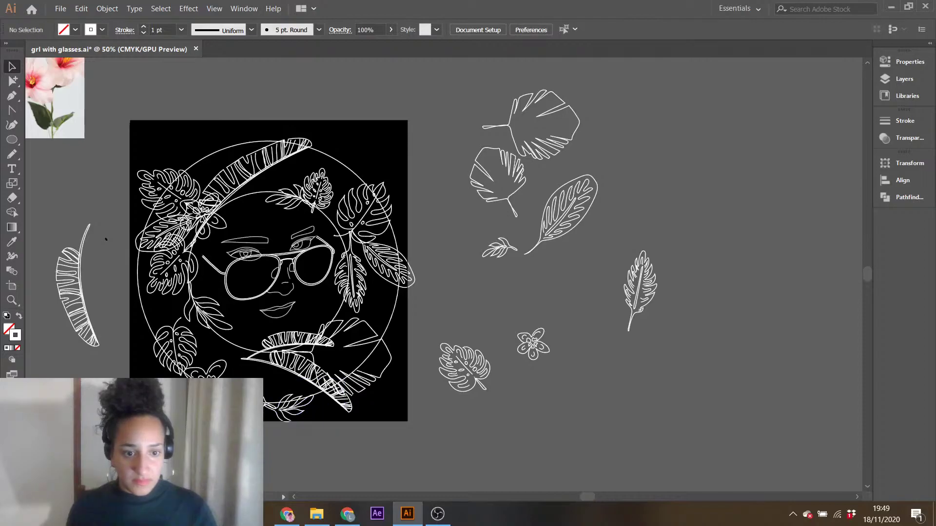
- Shift the duplicated sprig to sit just below the first one, and group the two sprigs
left_click(269, 415)
mouse_move(278, 406)
left_mouse_down()
mouse_move(269, 419)
mouse_move(265, 409)
left_mouse_up()
left_click(276, 451)
left_click(273, 418)
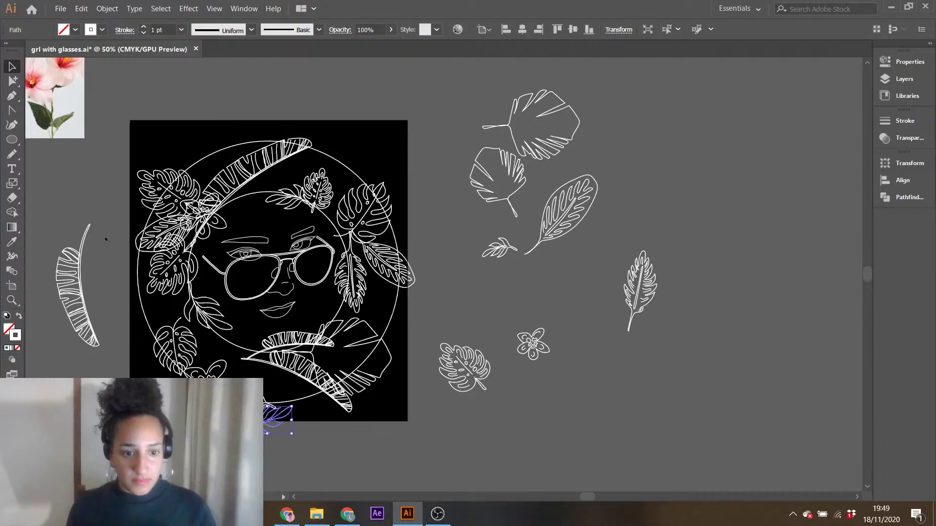
left_click(276, 452)
left_click_drag(276, 453, 265, 412)
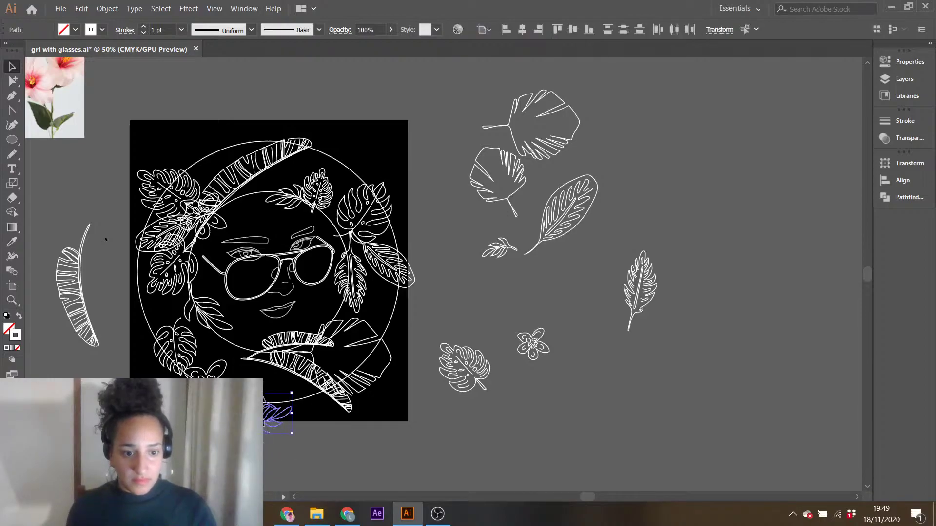
key("ctrl+g")
- Enlarge the grouped sprigs and position them directly beneath the larger banana leaf
left_click_drag(280, 412, 239, 372)
left_click_drag(279, 401, 259, 398)
left_click(322, 432)
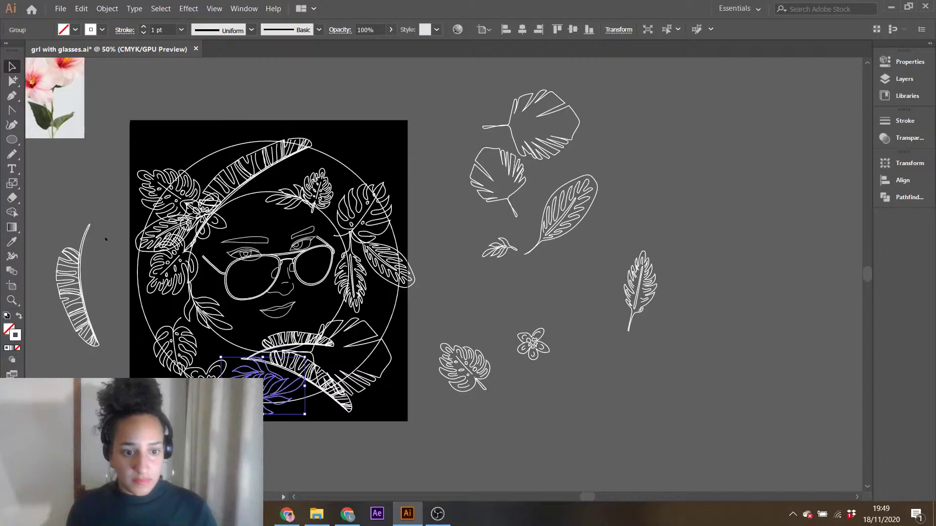
left_click(313, 445)
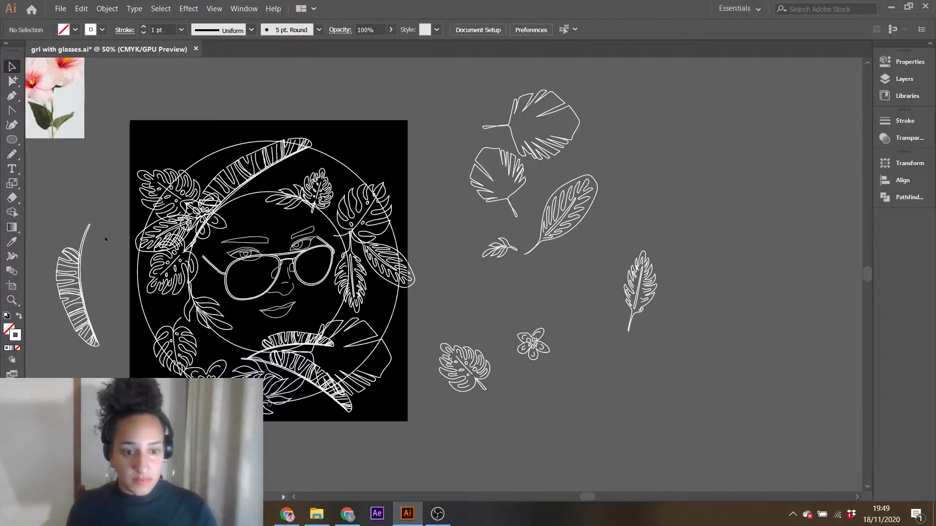
left_click(264, 393)
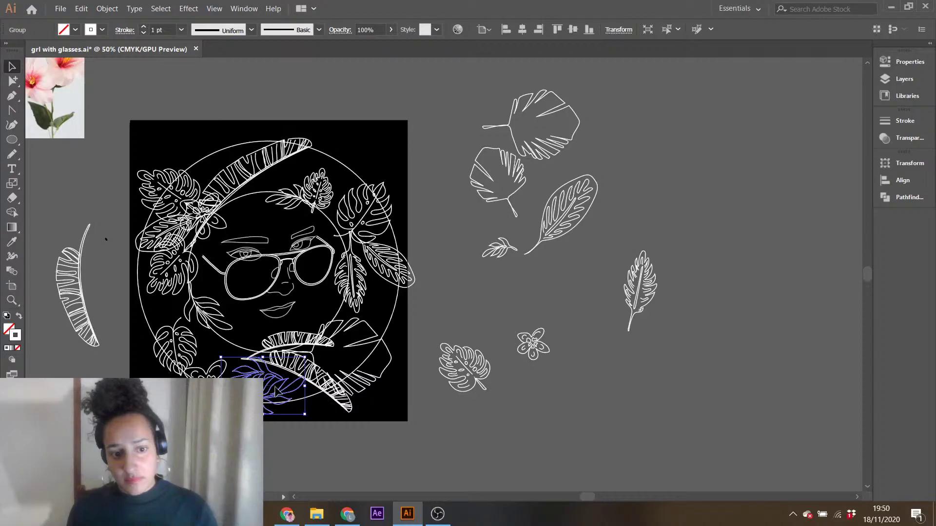
left_click(351, 427)
- Rotate the sprig group so it points up toward the fan-shaped leaf, and nestle it under the larger banana leaf
left_click(274, 399)
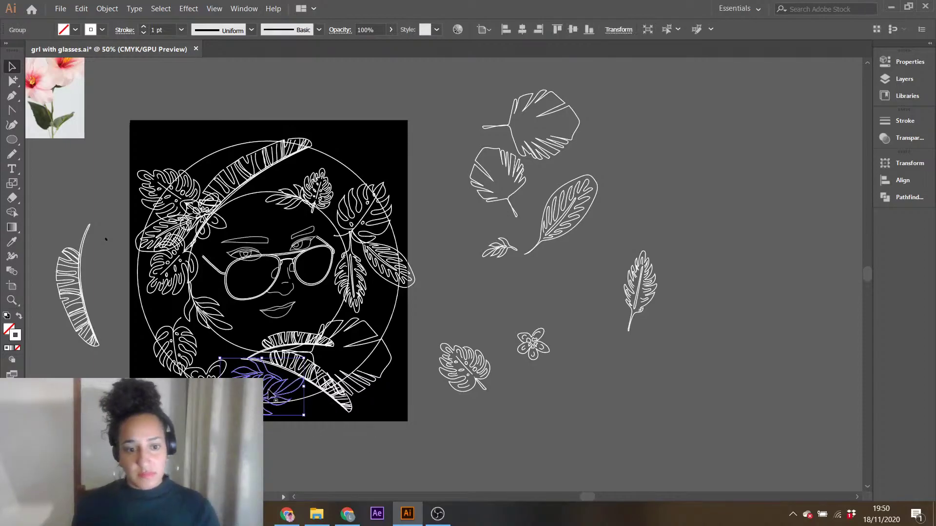
left_click_drag(283, 400, 302, 385)
left_click_drag(249, 400, 242, 429)
left_click_drag(274, 387, 280, 398)
left_click(475, 442)
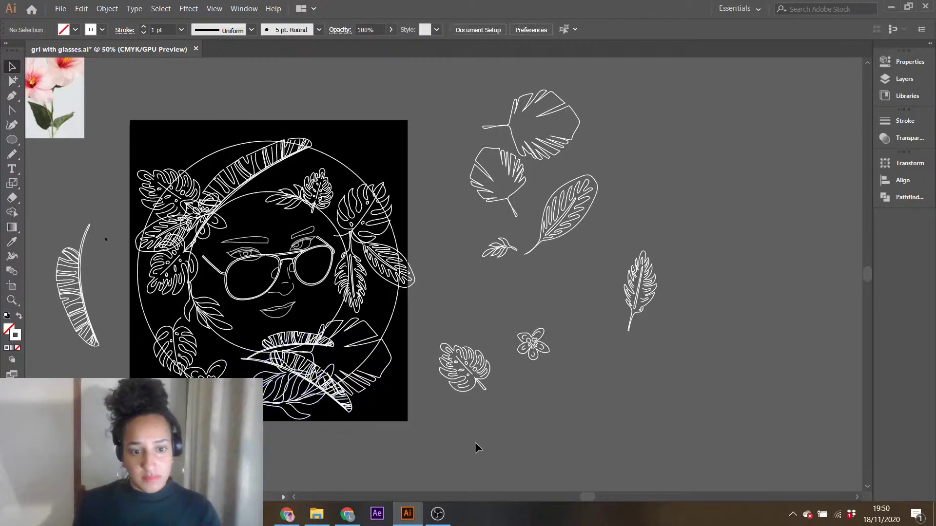
left_click(285, 375)
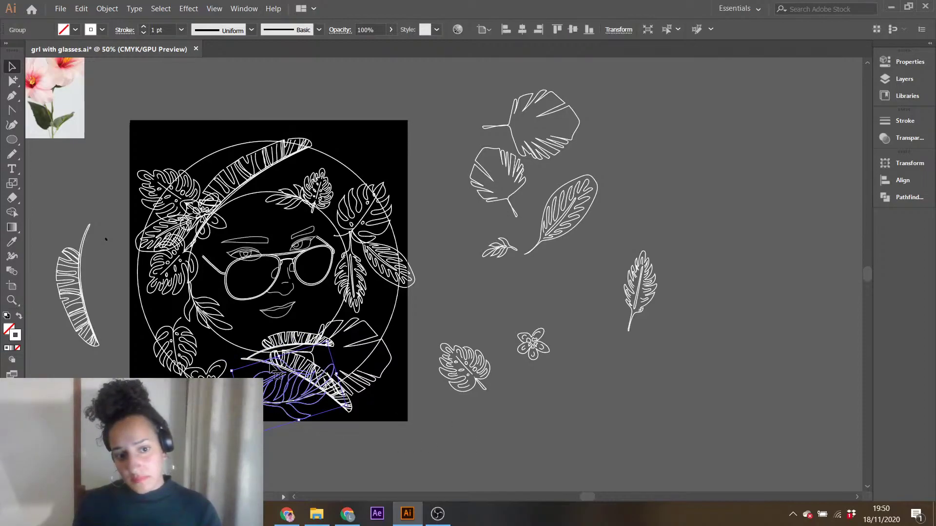
left_click(436, 458)
left_click(347, 411)
key("ctrl+c")
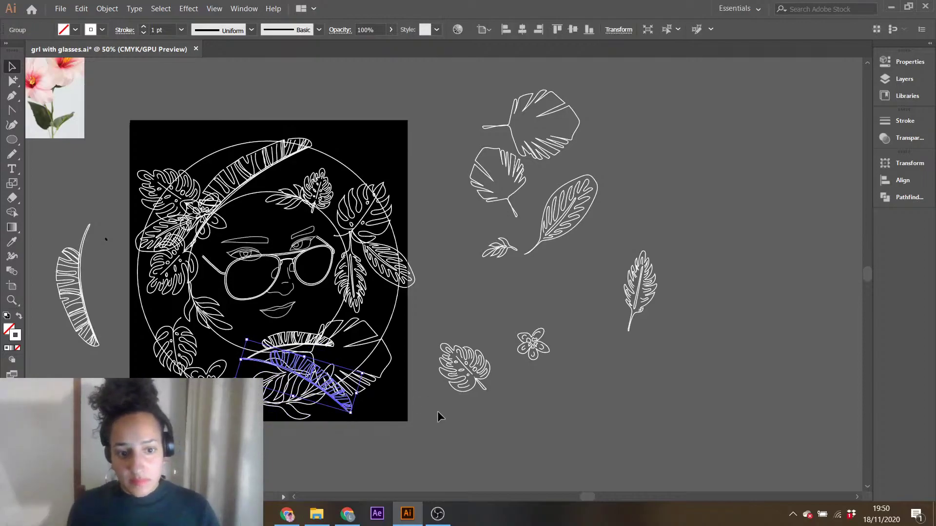
left_click(437, 411)
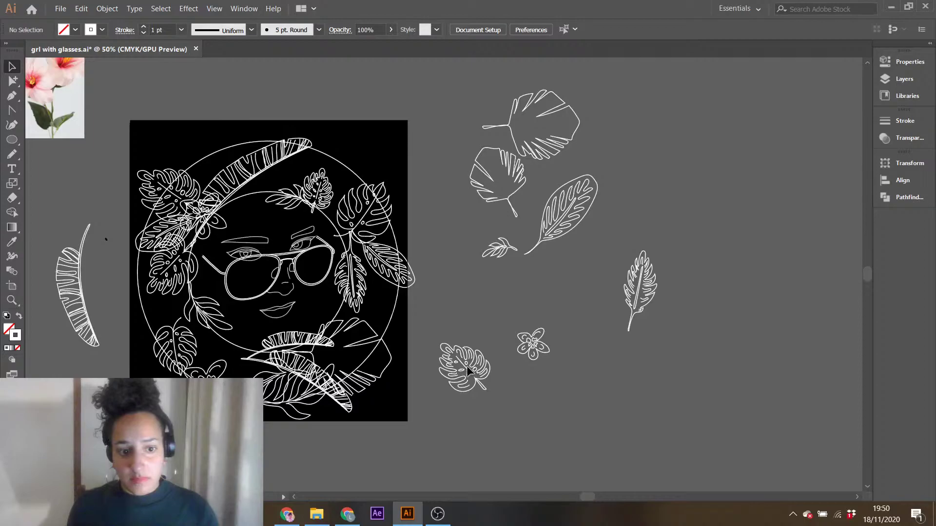
- Duplicate the loose monstera leaf and place the copy at the banana leaves' stems, beside the lower-left flower
left_click(467, 367)
left_click_drag(470, 372, 449, 279, "alt")
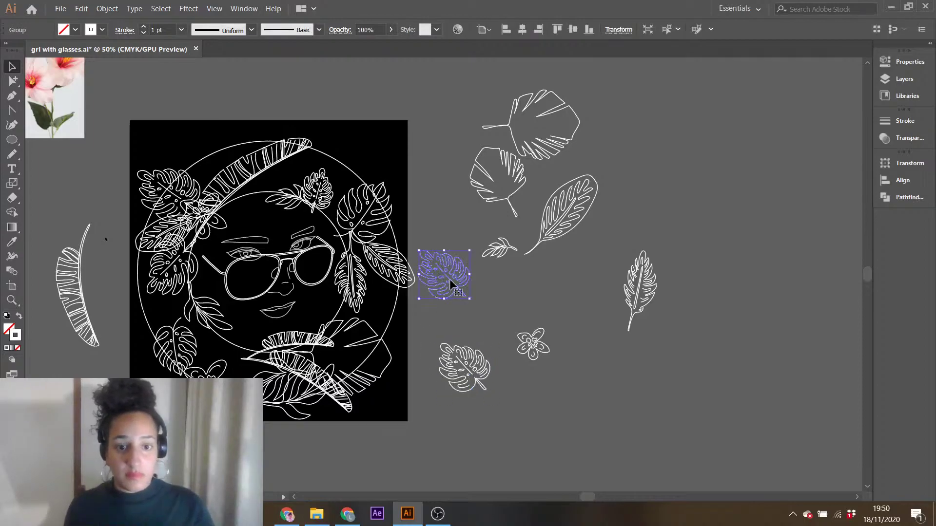
left_click_drag(235, 370, 244, 381)
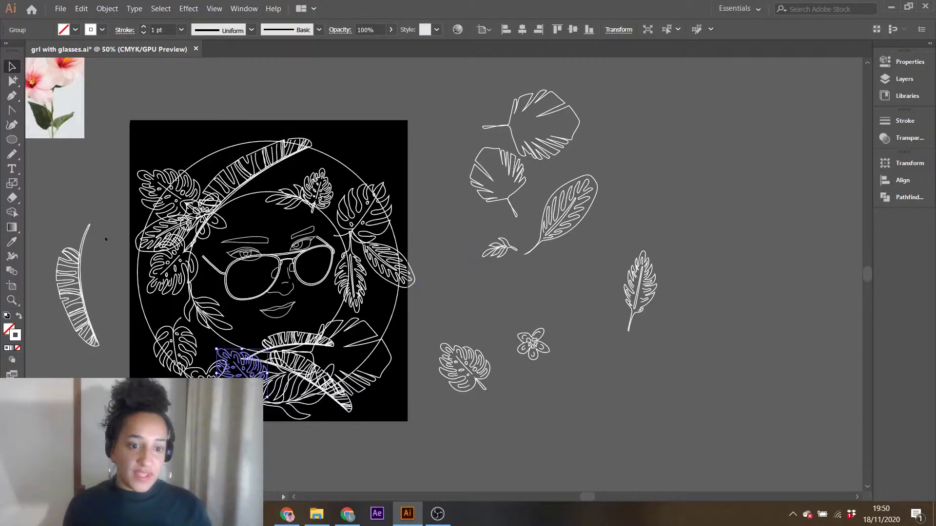
- Try a larger size for the monstera leaf copy beside the banana leaves' stems, then return it to its former size
left_click_drag(215, 348, 201, 336)
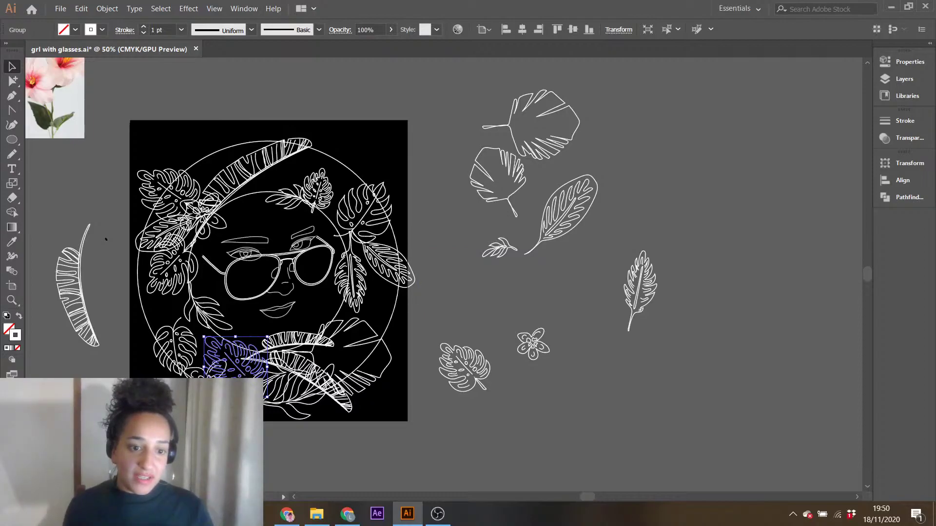
left_click(438, 514)
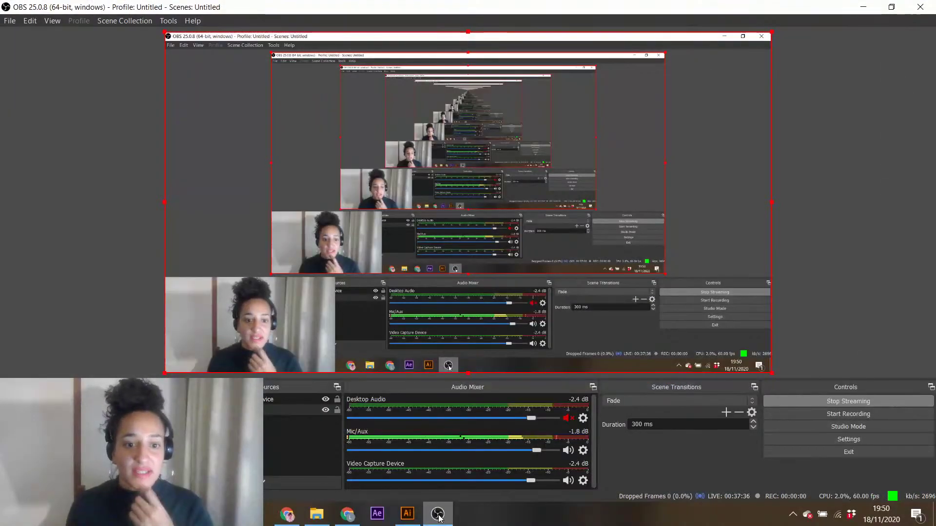
left_click(863, 11)
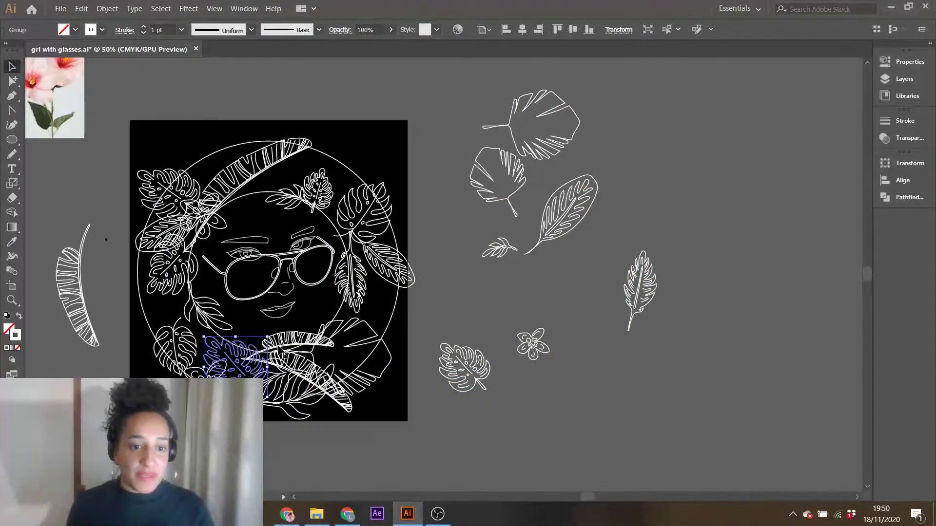
left_click_drag(267, 337, 253, 365)
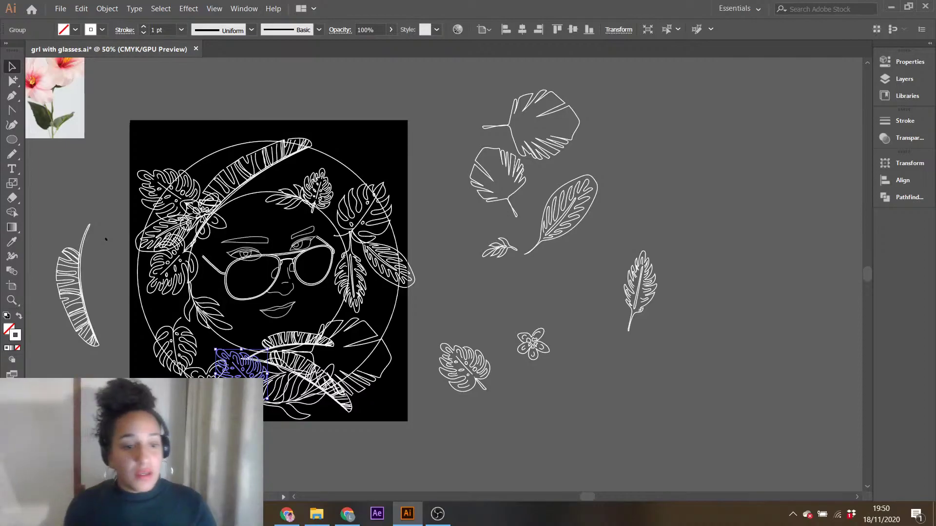
left_click(273, 385)
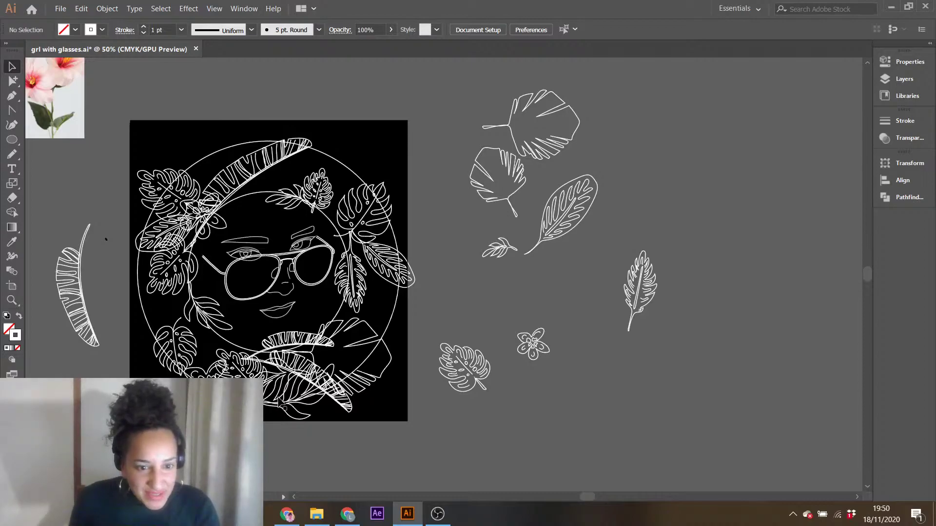
left_click(300, 390)
left_click_drag(311, 443, 360, 441)
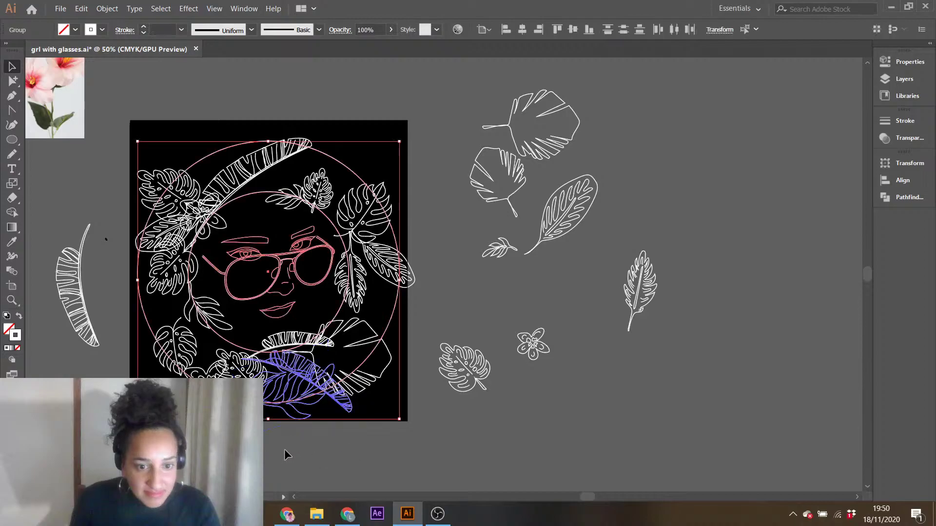
left_click(285, 454)
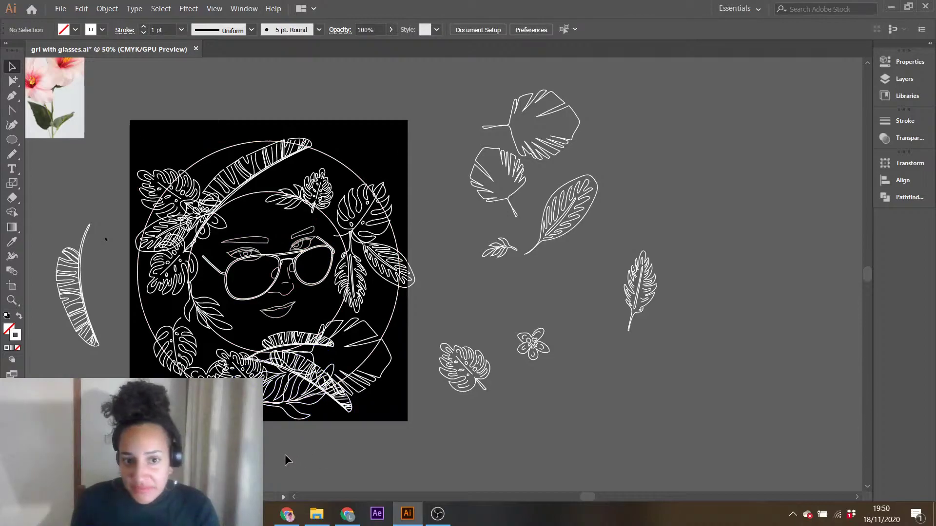
- Duplicate the smaller loose fan-shaped leaf, rotate the copy, and place it above the forehead with its stem against the upper banana leaf
left_click(511, 158)
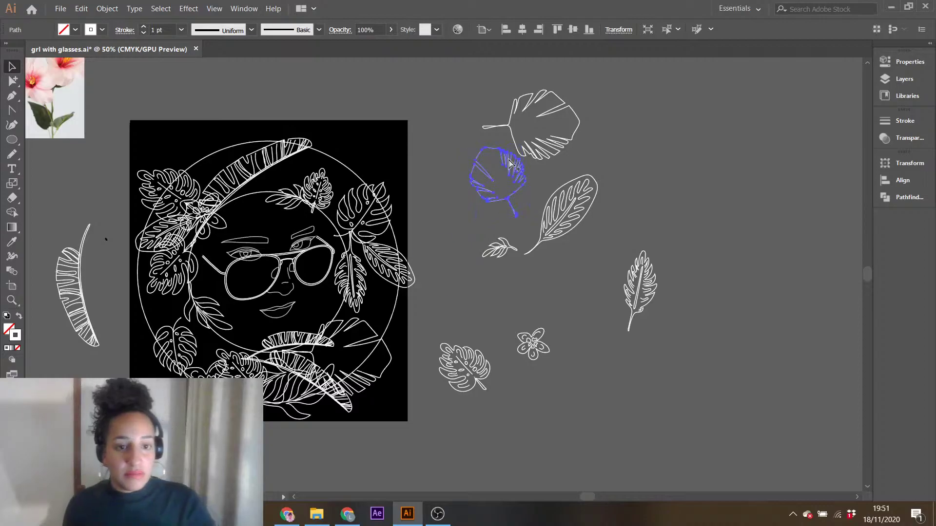
key("ctrl+c")
key("ctrl+v")
left_click_drag(467, 230, 323, 214)
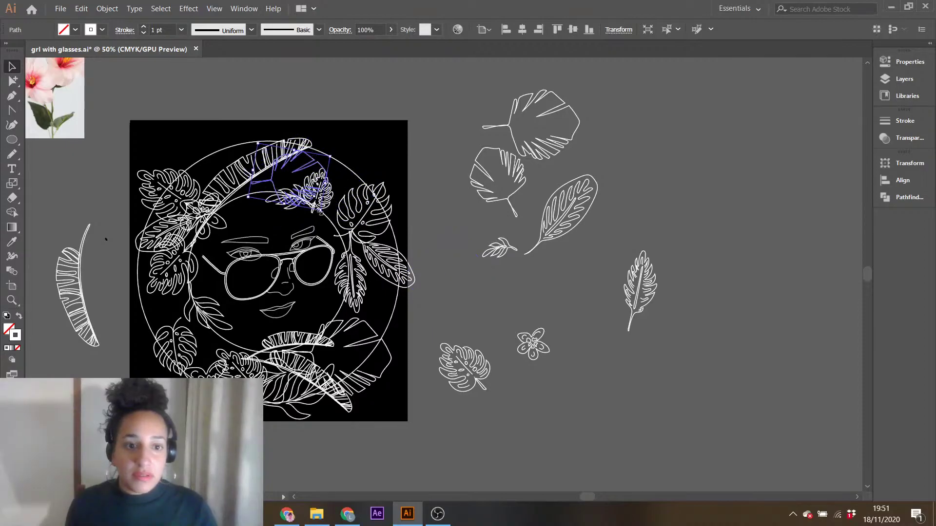
left_click(388, 146)
left_click(302, 174)
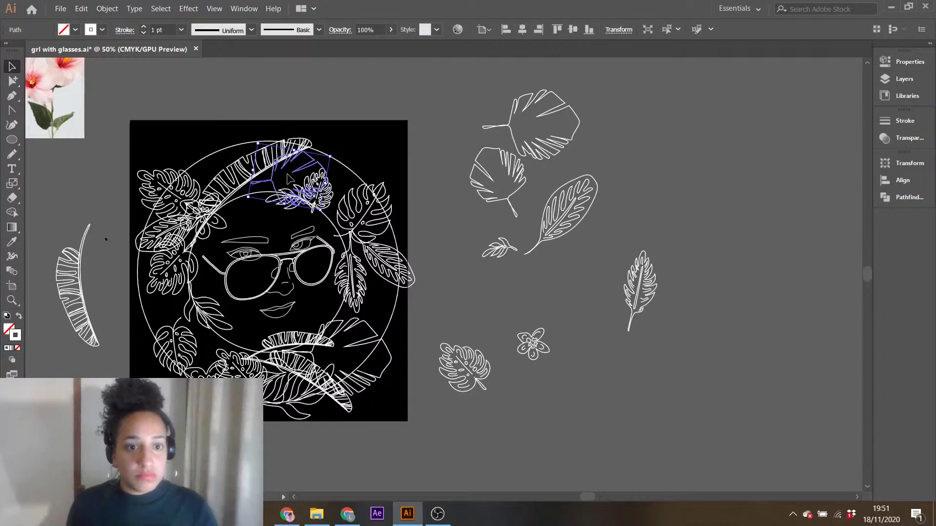
left_click(422, 114)
left_click_drag(266, 182, 238, 205)
left_click(461, 100)
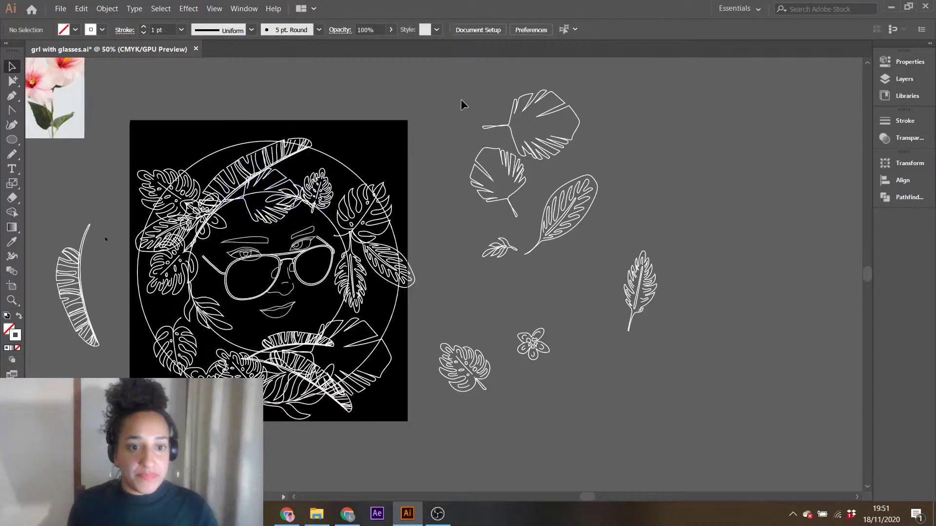
left_click(300, 200)
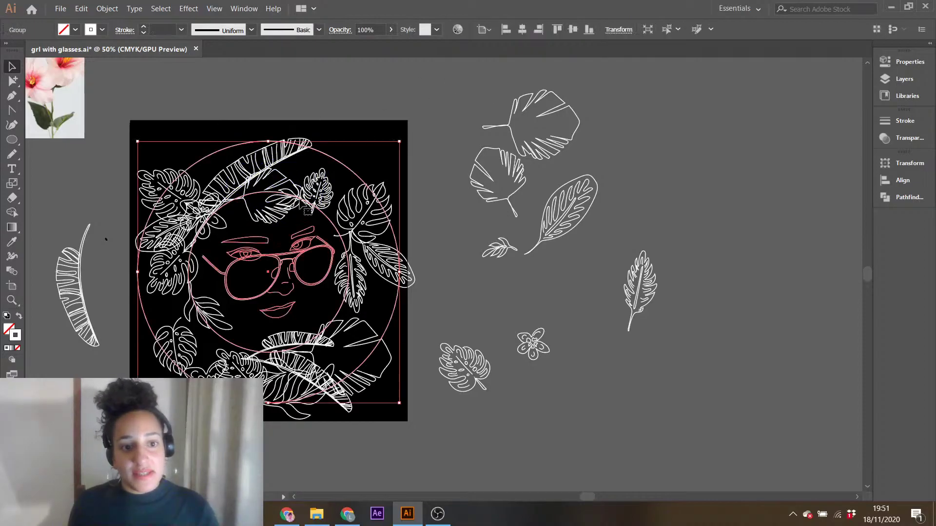
left_click(298, 190)
left_click(414, 130)
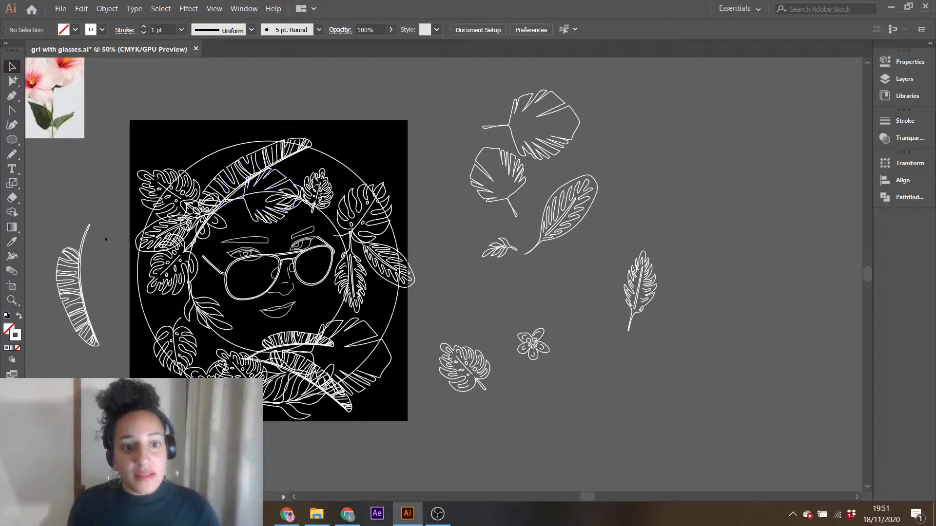
left_click(299, 190)
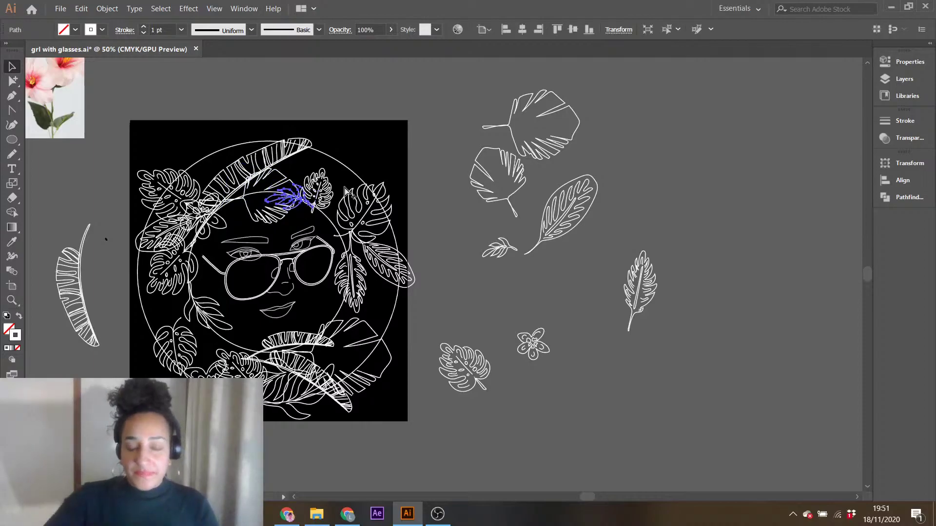
left_click(440, 141)
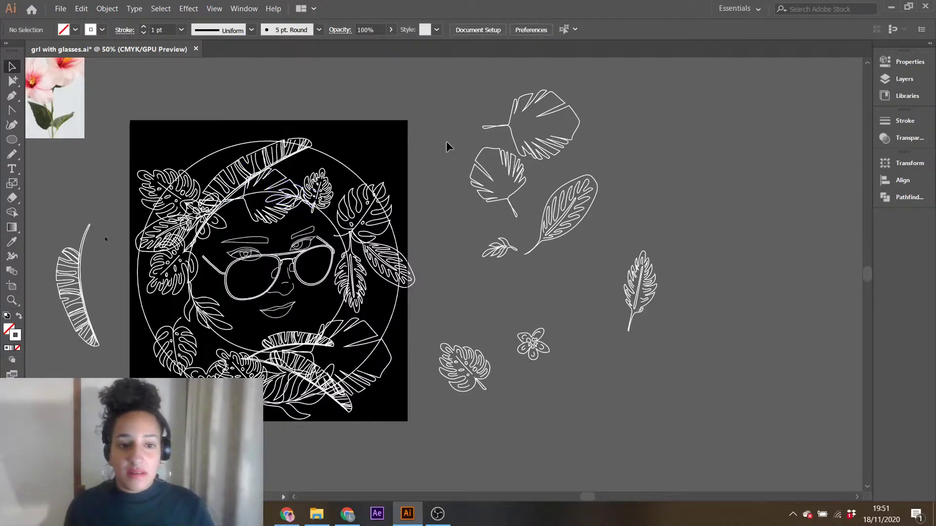
- Duplicate the loose flower, enlarge the copy, and place it near the tip of the upper banana leaf
left_click(535, 343)
left_click_drag(534, 342, 326, 168)
left_click(471, 123)
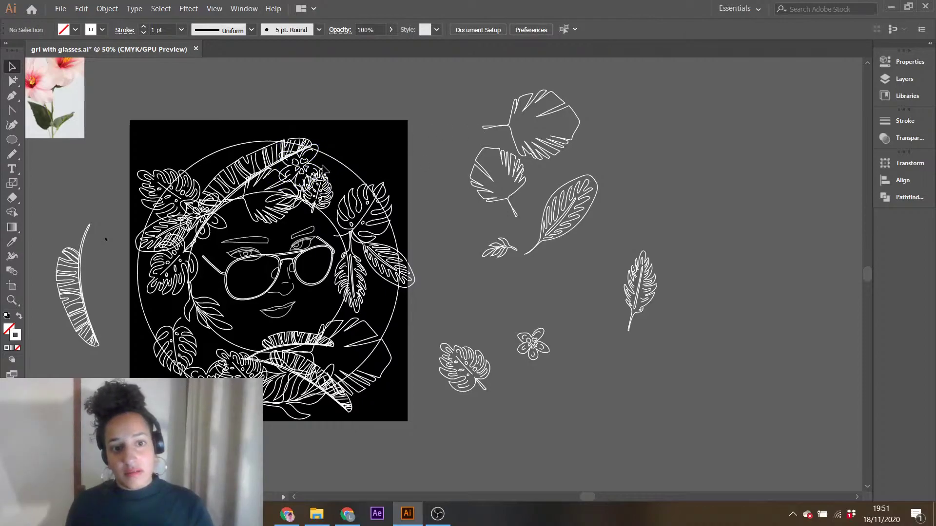
double_click(298, 166)
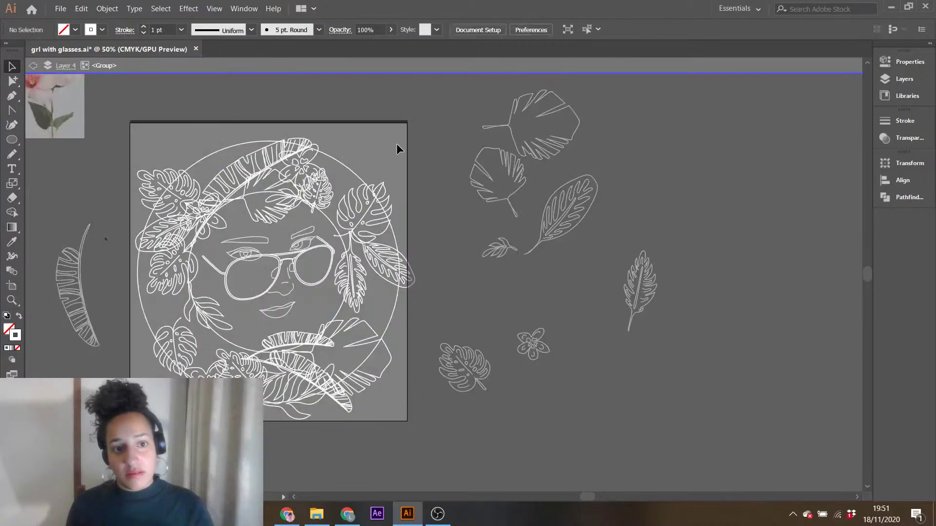
double_click(447, 139)
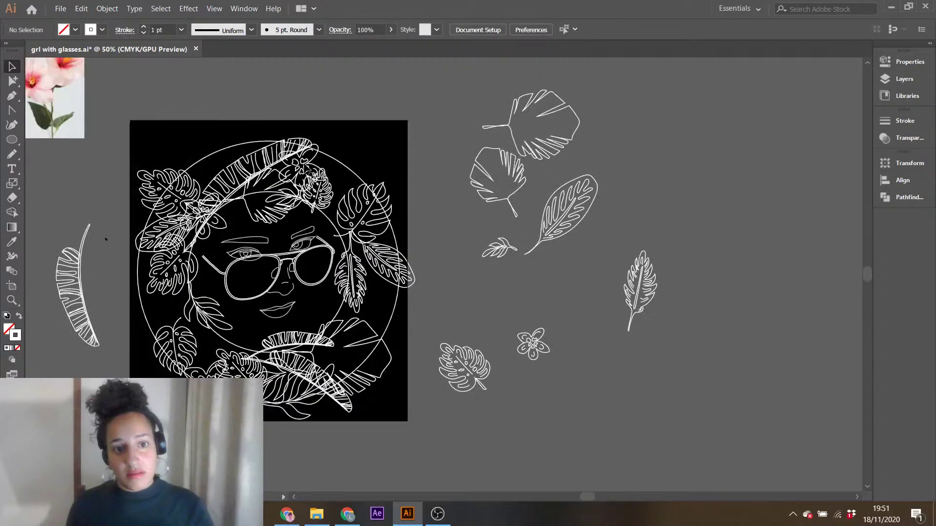
- Move the enlarged flower copy off the artboard, beside the larger loose fan-shaped leaf
left_click(303, 167)
left_click(347, 165, "shift")
left_click(424, 97)
left_click(303, 170)
left_click_drag(300, 173, 440, 117)
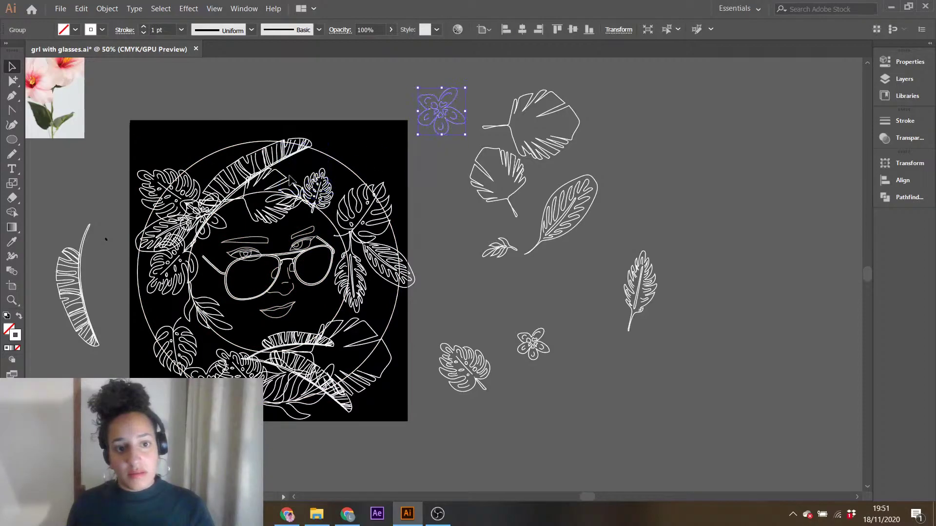
- Enlarge the small monstera leaf above the forehead and keep its stem near the inner circle
left_click(320, 194)
left_click_drag(322, 167, 331, 128)
left_click(426, 158)
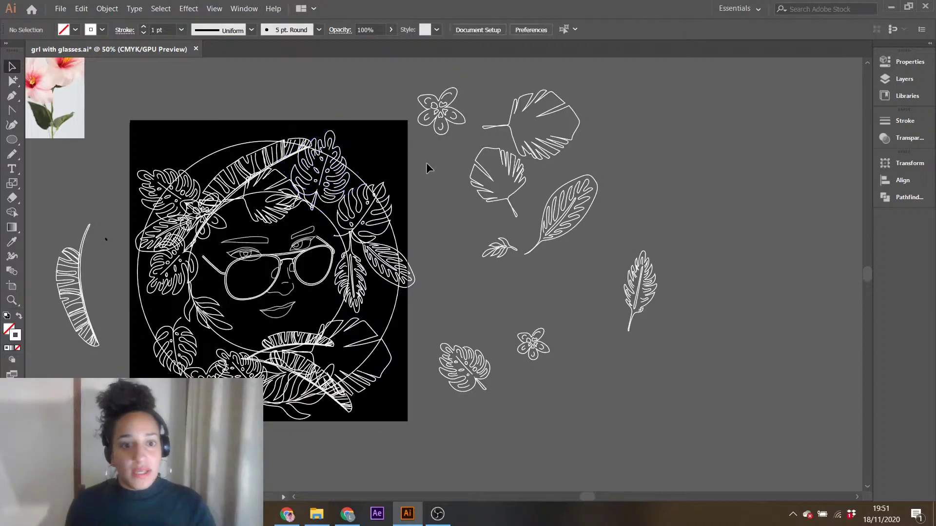
left_click(323, 177)
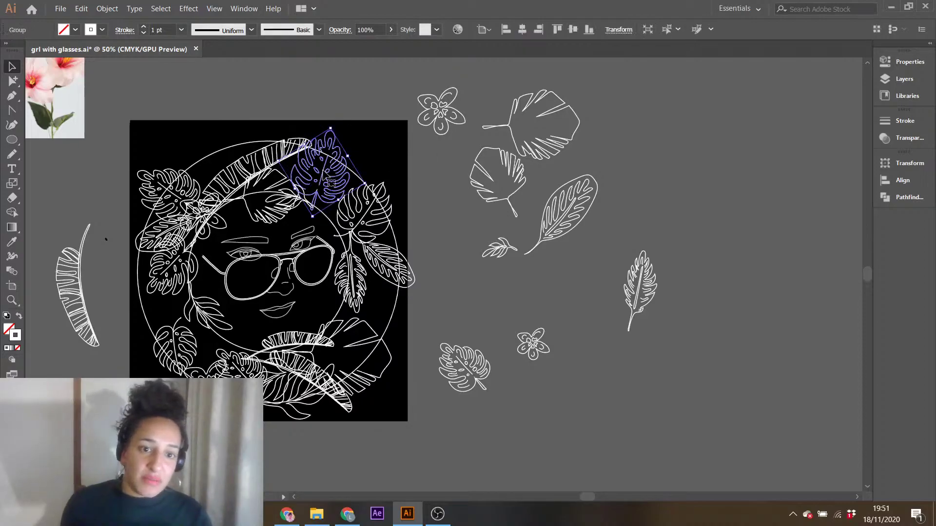
left_click_drag(331, 143, 328, 150)
left_click_drag(322, 201, 314, 206)
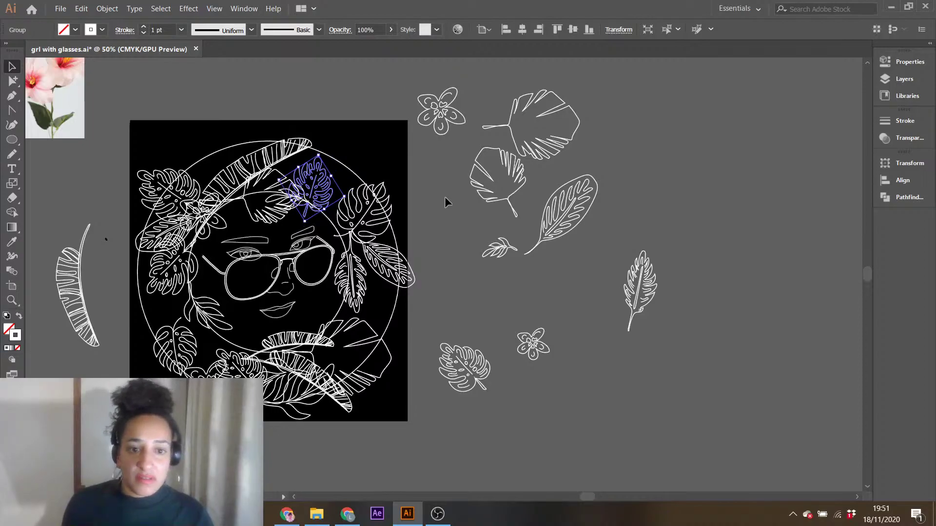
left_click(443, 171)
- Shift the enlarged monstera leaf right to overlap the large right-hand monstera leaf, and rotate it upright with its stem pointing down
left_click(307, 223)
left_click_drag(304, 224, 327, 216)
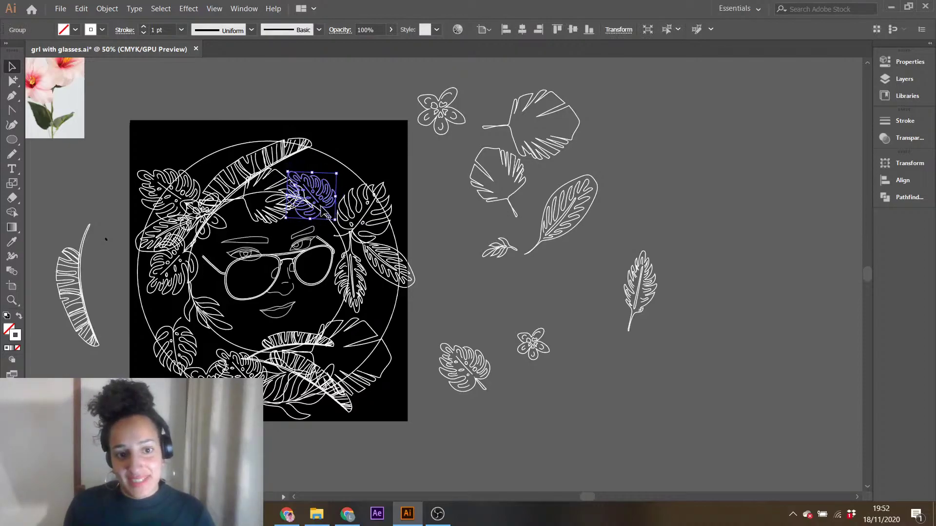
left_click(442, 179)
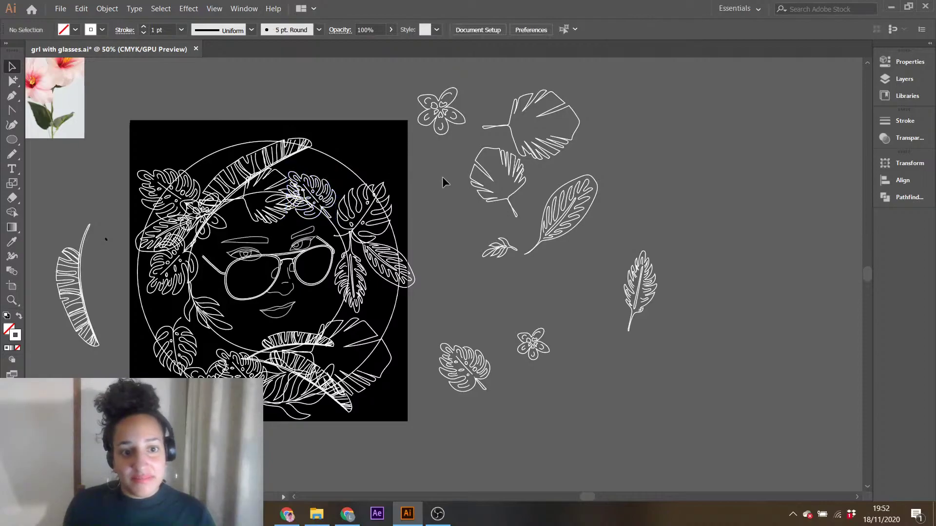
left_click(322, 212)
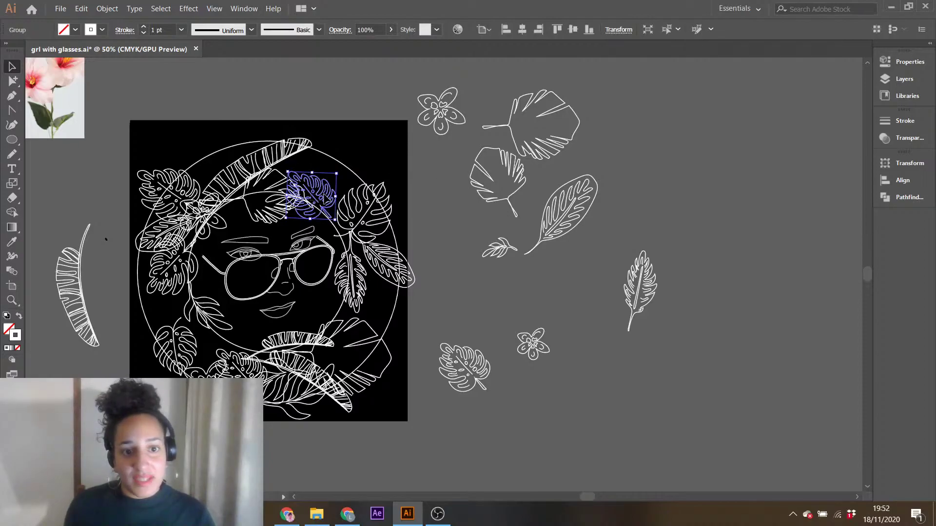
left_click_drag(341, 172, 344, 218)
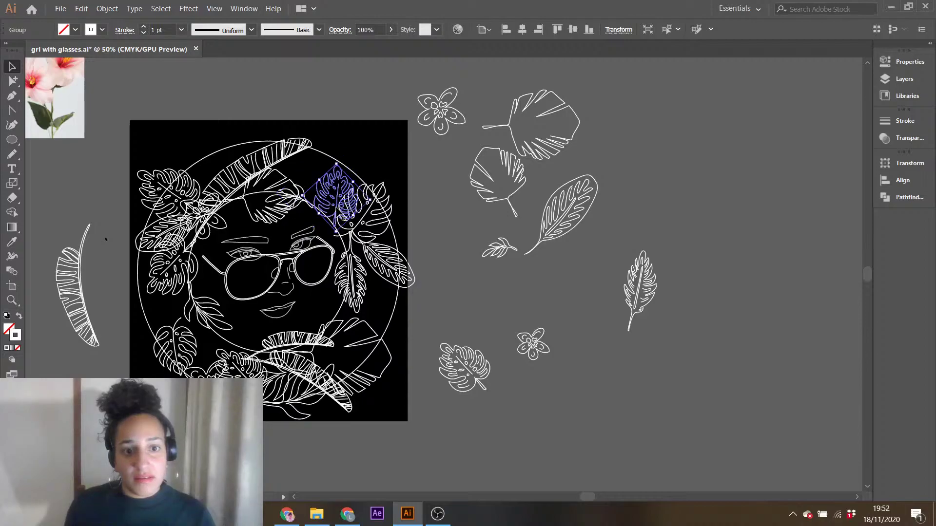
left_click(452, 167)
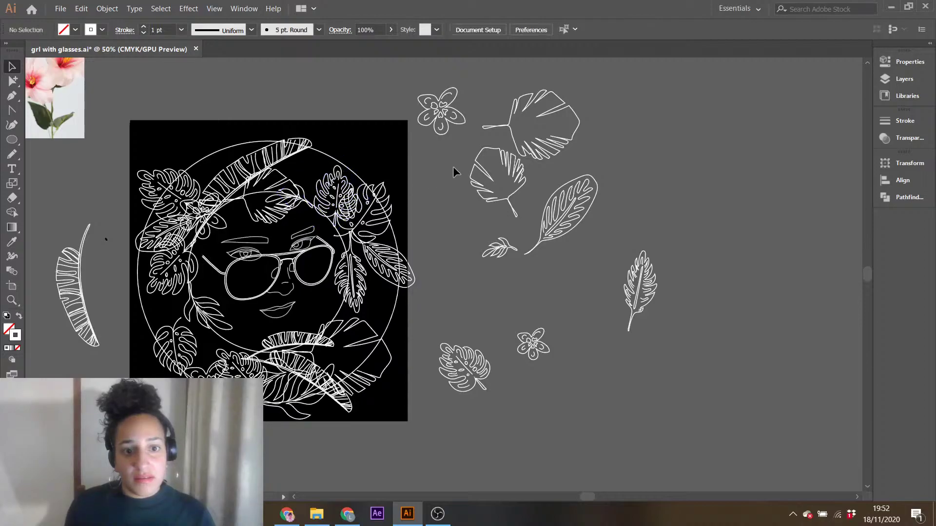
- Move the parked flower onto the tip of the upper banana leaf, and reposition the forehead sprig between the banana and fan-shaped leaves
left_click(440, 113)
left_click_drag(440, 112, 313, 157)
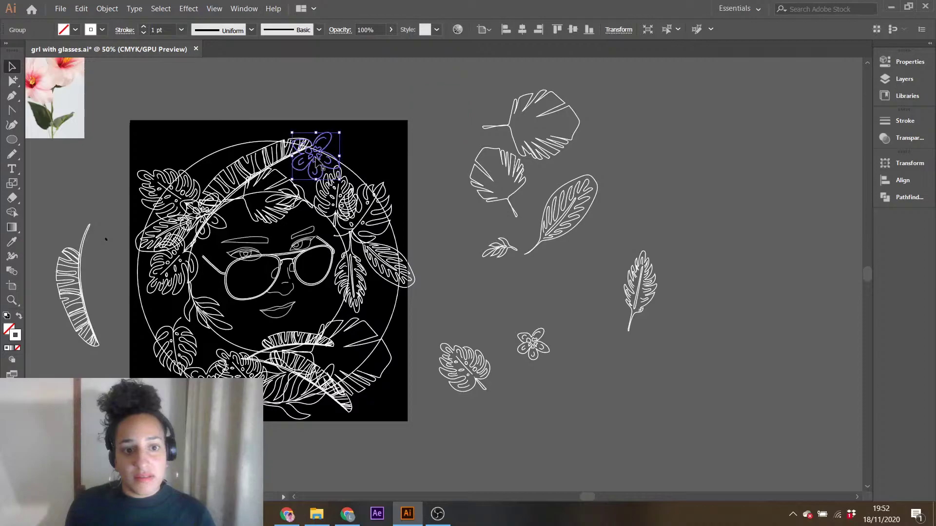
left_click(300, 201)
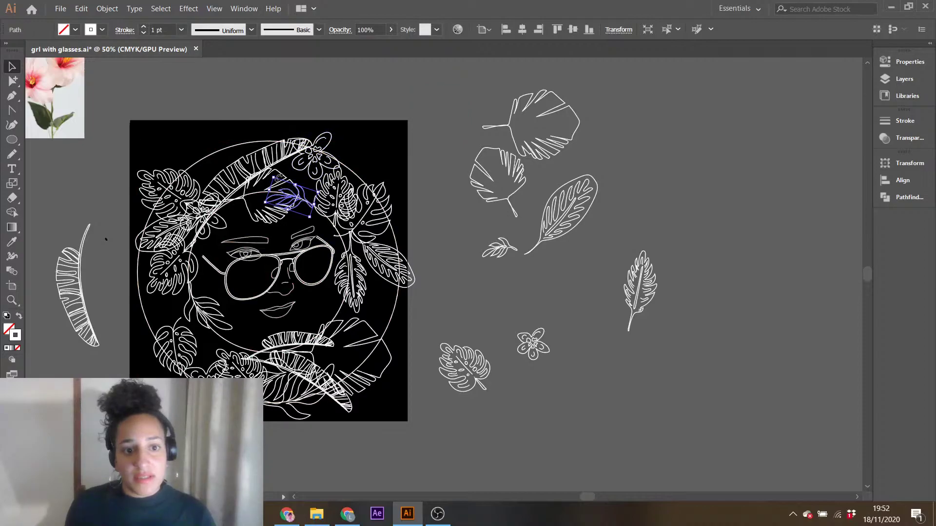
left_click_drag(274, 176, 303, 188)
left_click(428, 125)
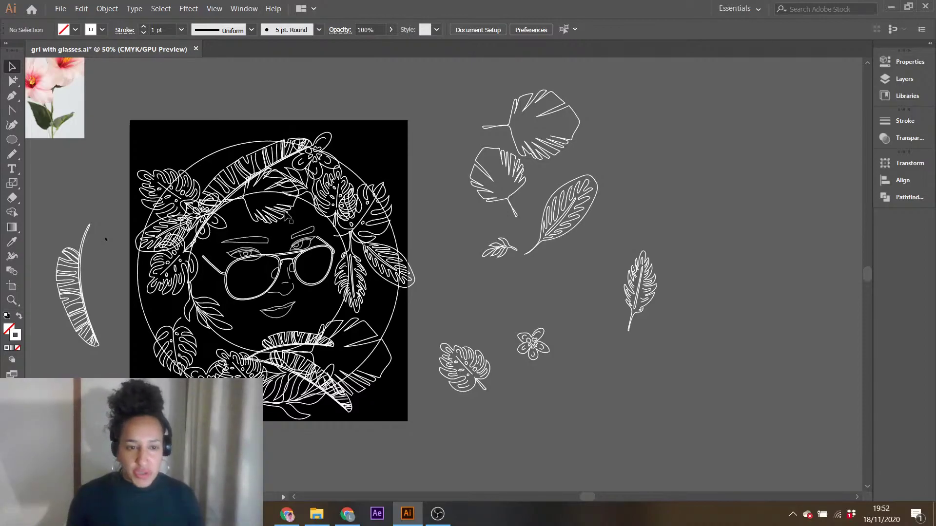
- Duplicate the loose flower and place the copy at the lower tip of the right-hand hanging leaf
scroll(290, 282, "down", 3)
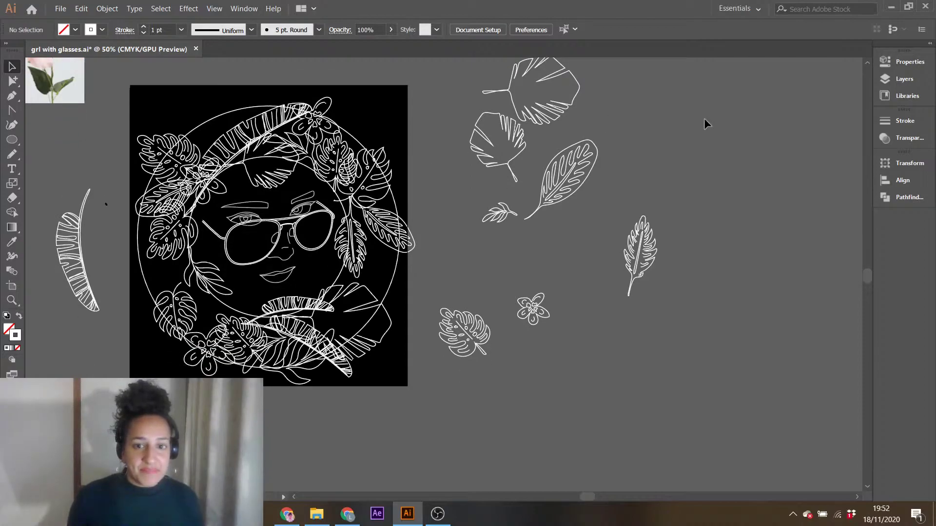
left_click(531, 309)
left_click_drag(532, 309, 341, 276)
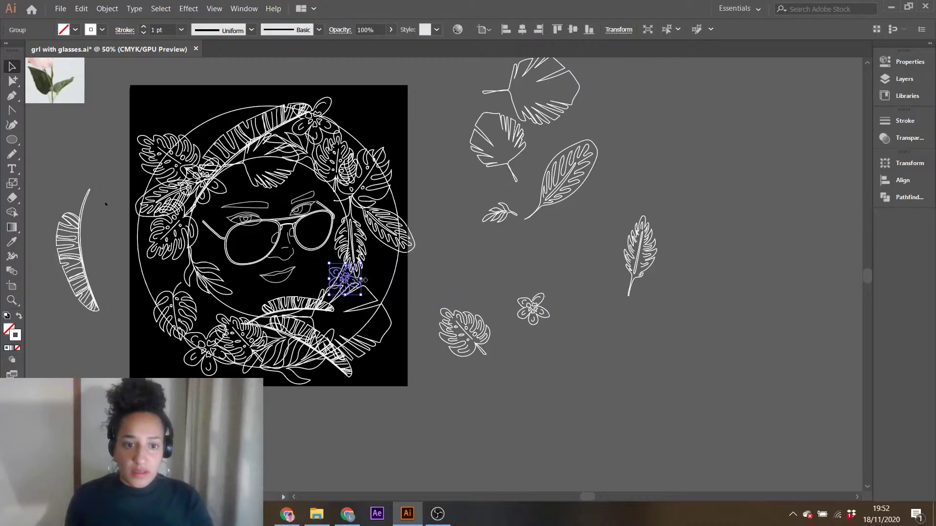
left_click(492, 272)
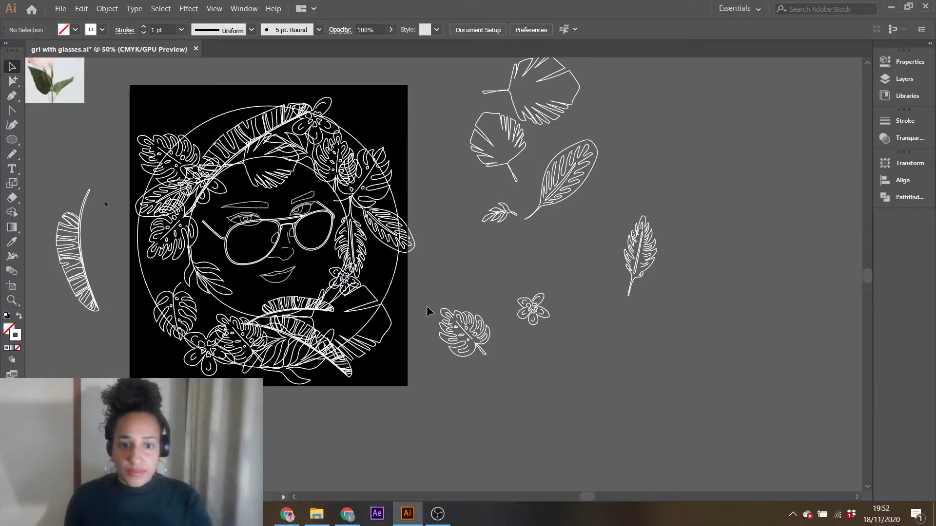
- Place two more flowers beside the small right-hand one, reaching across the outer circle, with the outermost flower enlarged
left_click(531, 315)
left_click_drag(415, 276, 423, 254)
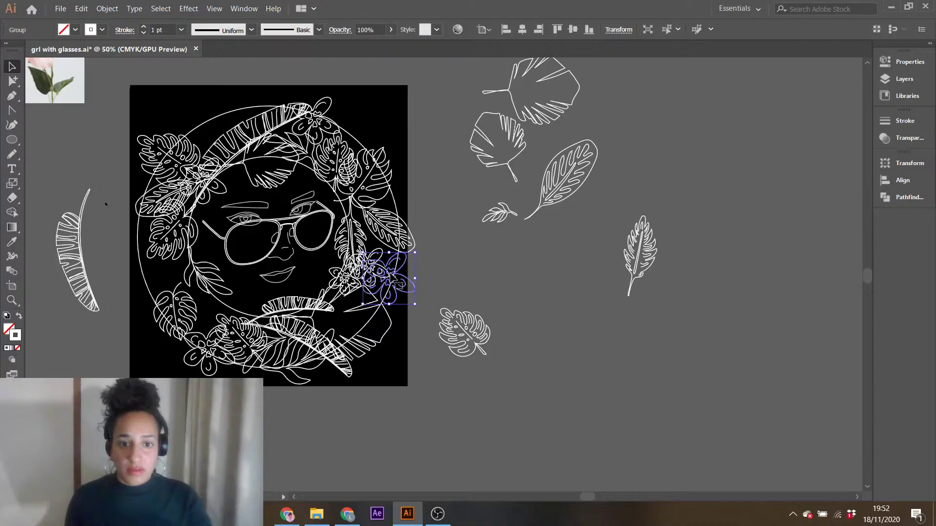
left_click(463, 262)
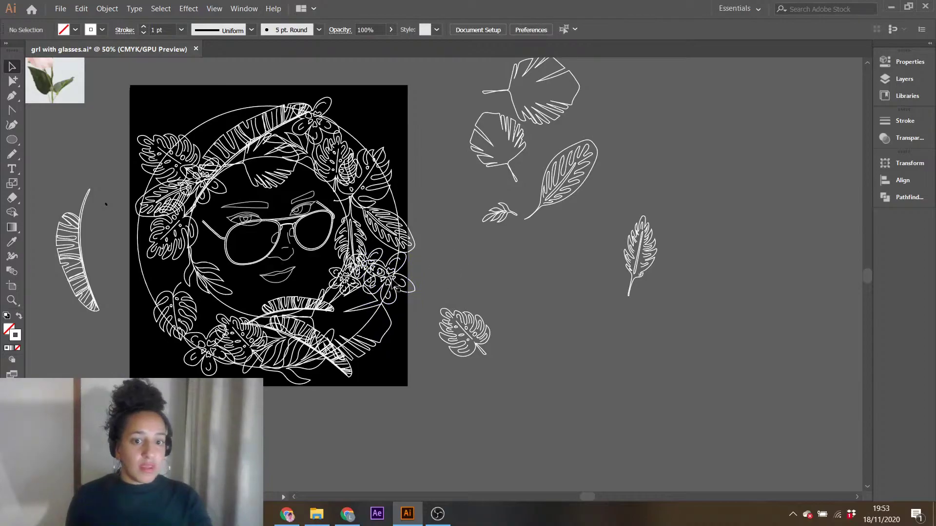
left_click(400, 291)
left_click(453, 286)
left_click(375, 266)
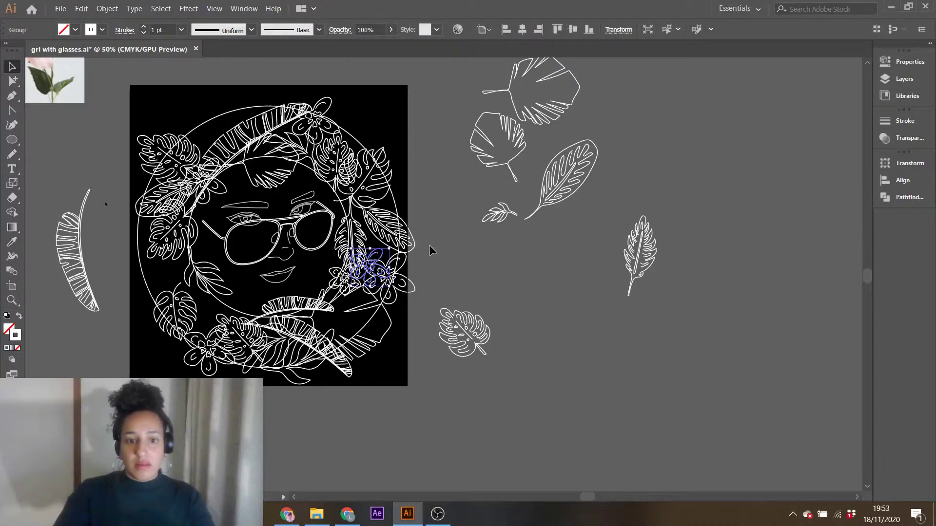
left_click(459, 263)
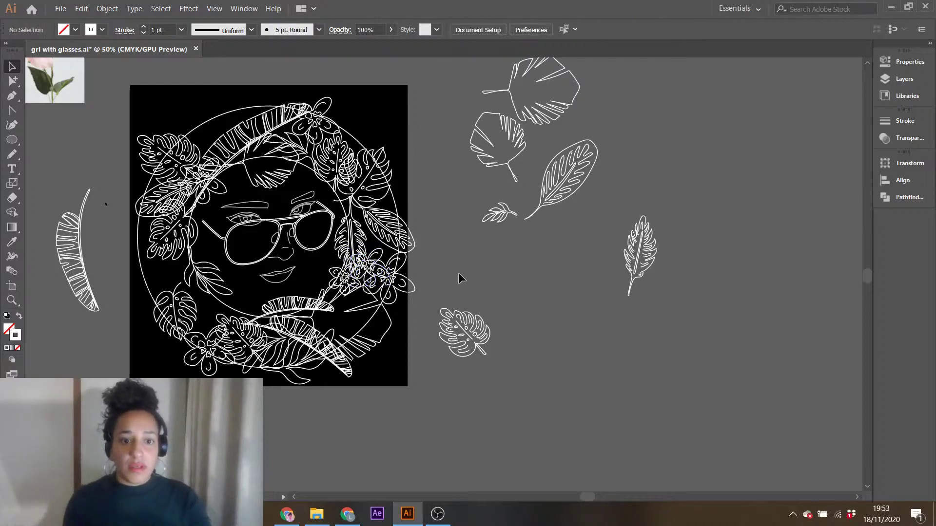
- Duplicate the small loose sprig onto the outer circle's left side between the two lower monstera leaves, and rotate it to hang downward
left_click(499, 213)
left_click_drag(499, 210, 145, 291, "alt")
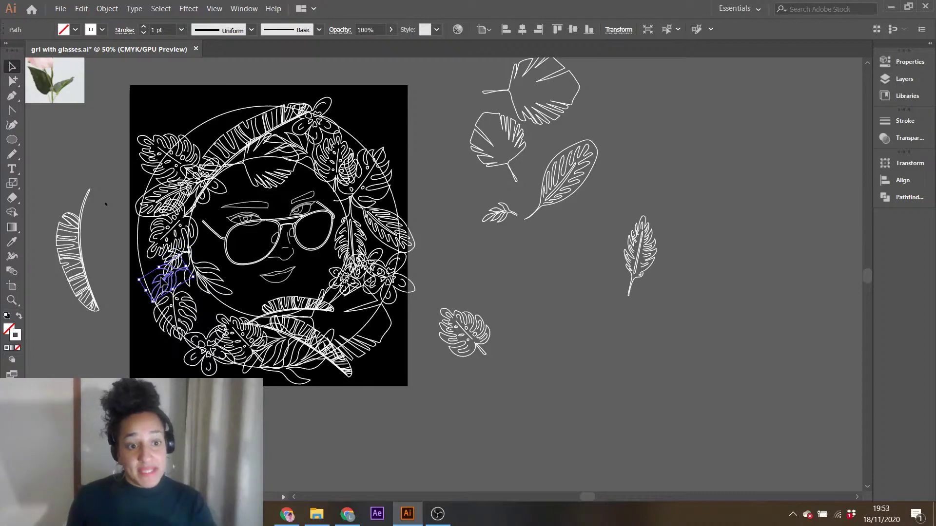
left_click(190, 276)
left_click(166, 279)
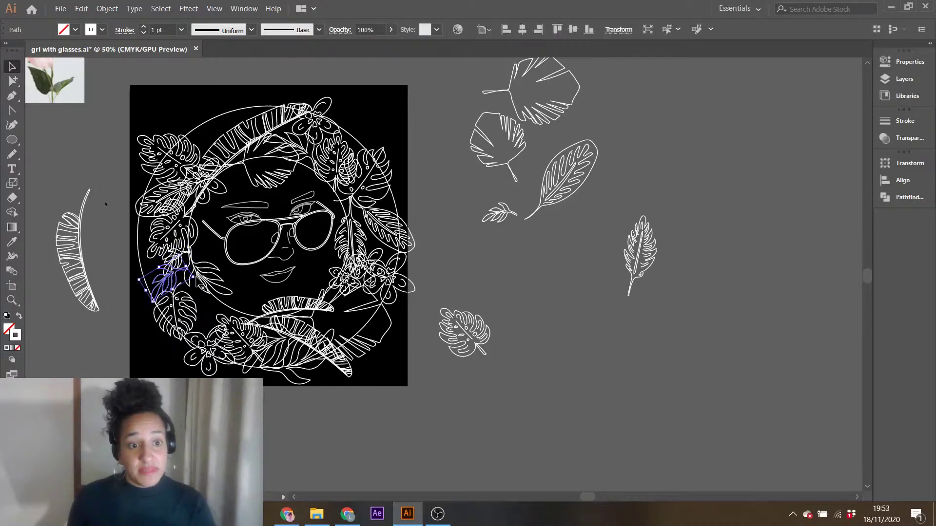
left_click_drag(198, 277, 197, 253)
mouse_move(166, 285)
left_mouse_down()
mouse_move(146, 284)
mouse_move(164, 298)
left_mouse_up()
left_click(148, 295)
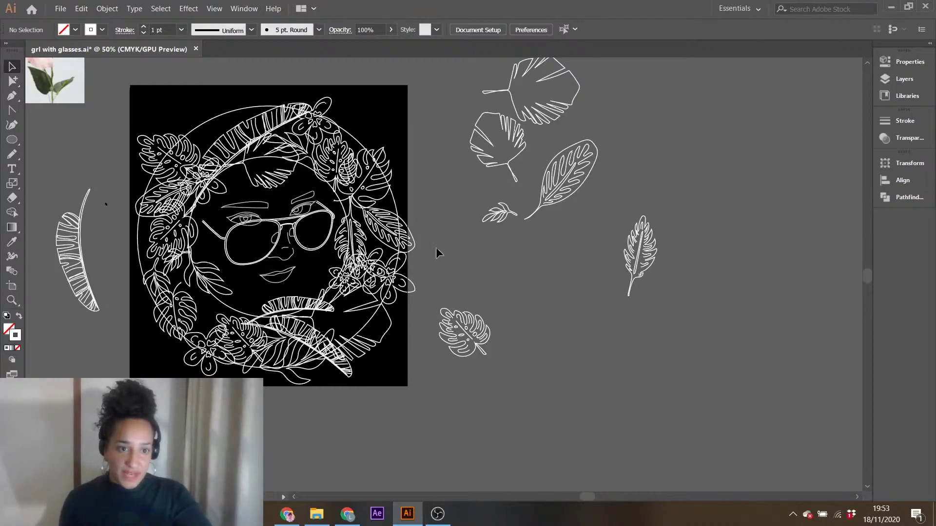
- Nudge and tilt the hanging left-side sprig, and place another sprig above it reaching outward across the outer circle
left_click(164, 278)
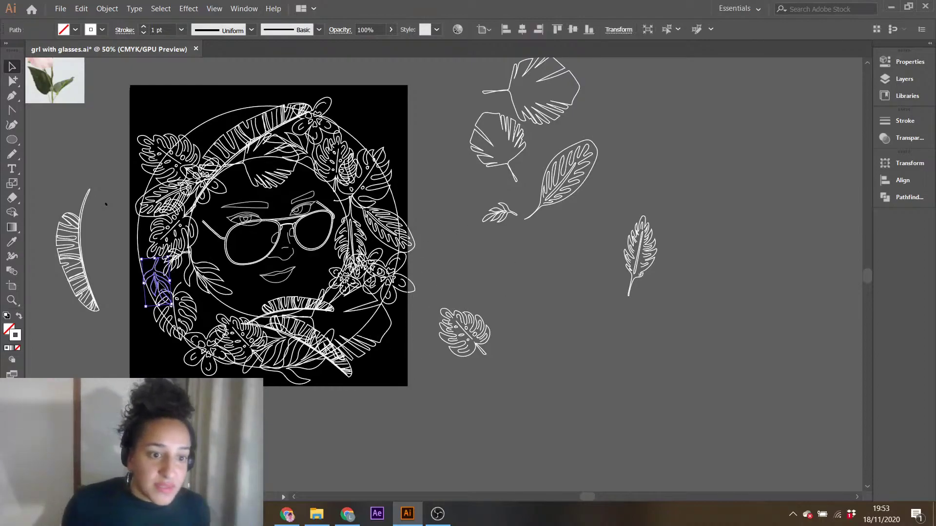
left_click_drag(159, 288, 162, 285)
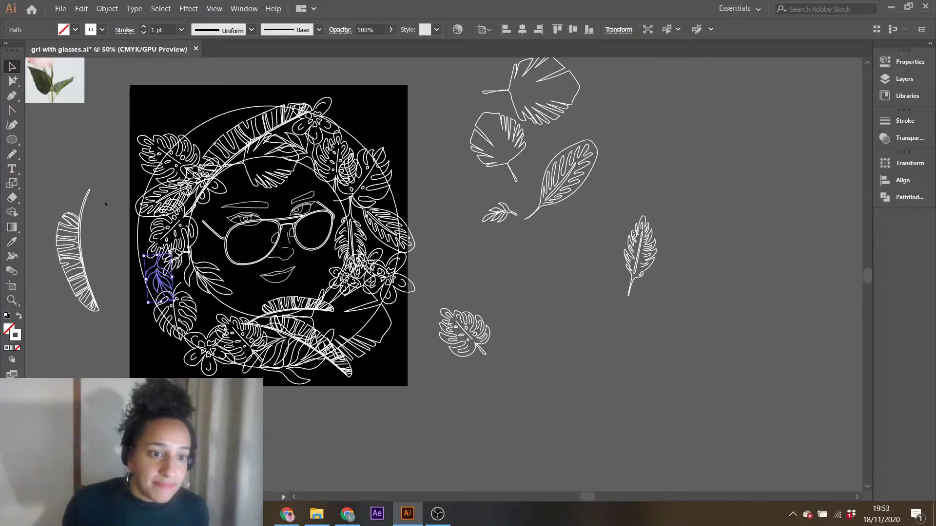
left_click_drag(174, 253, 184, 261)
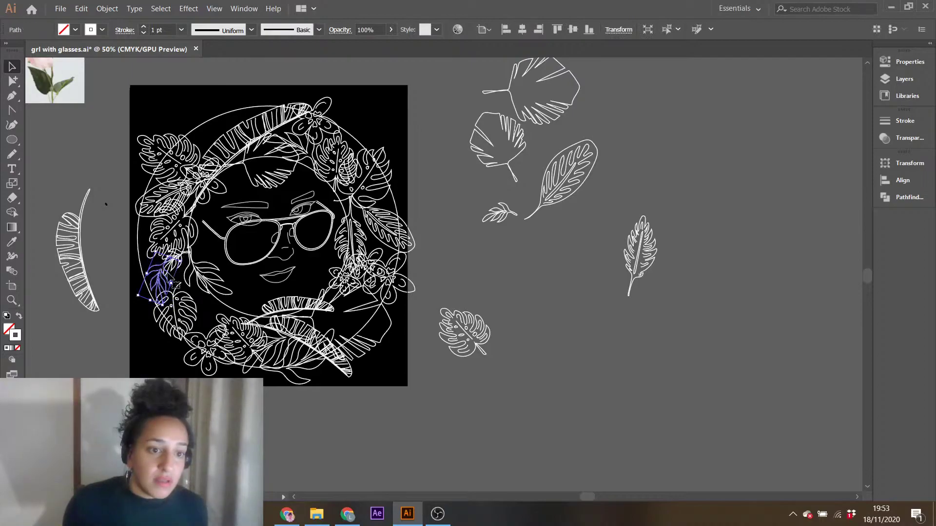
left_click(538, 338)
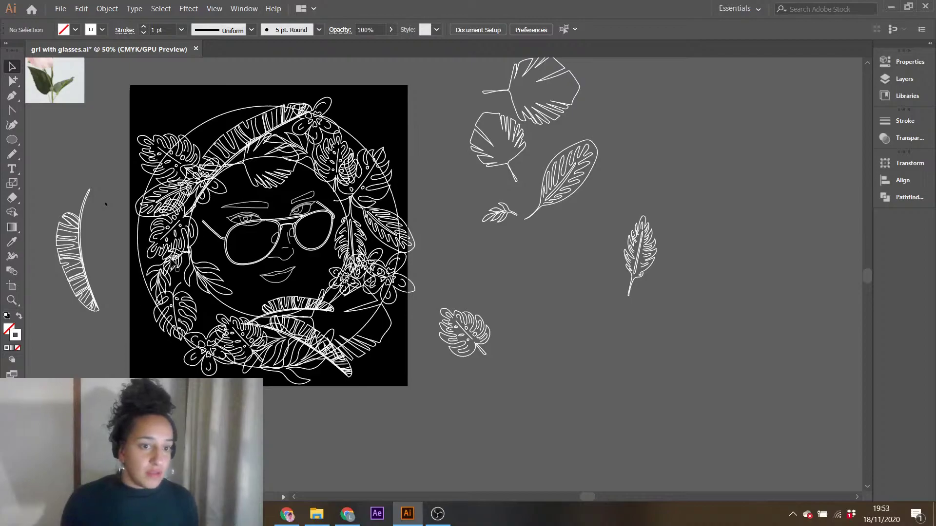
left_click_drag(162, 280, 137, 255)
left_click(96, 376)
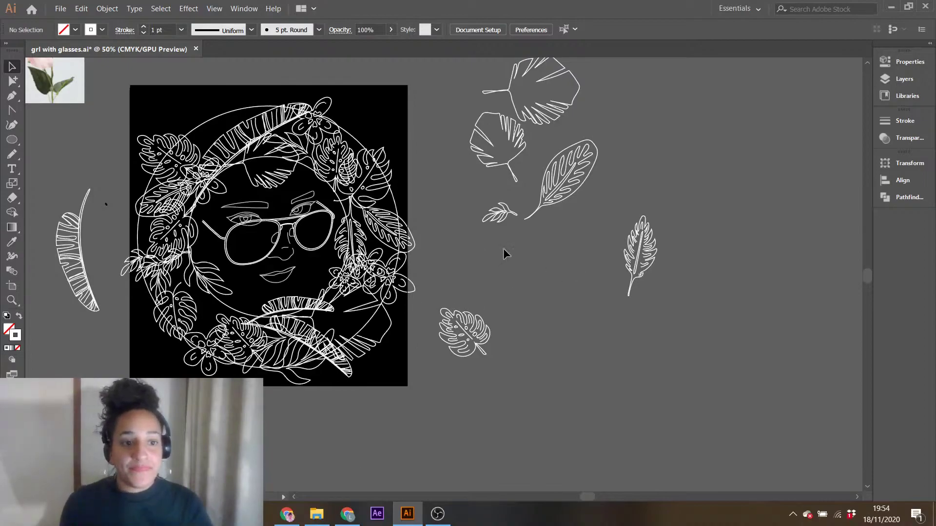
- Place another sprig copy along the outer edge of the middle left-hand monstera leaf
left_click_drag(145, 263, 457, 254)
left_click_drag(432, 299, 143, 241)
left_click(520, 279)
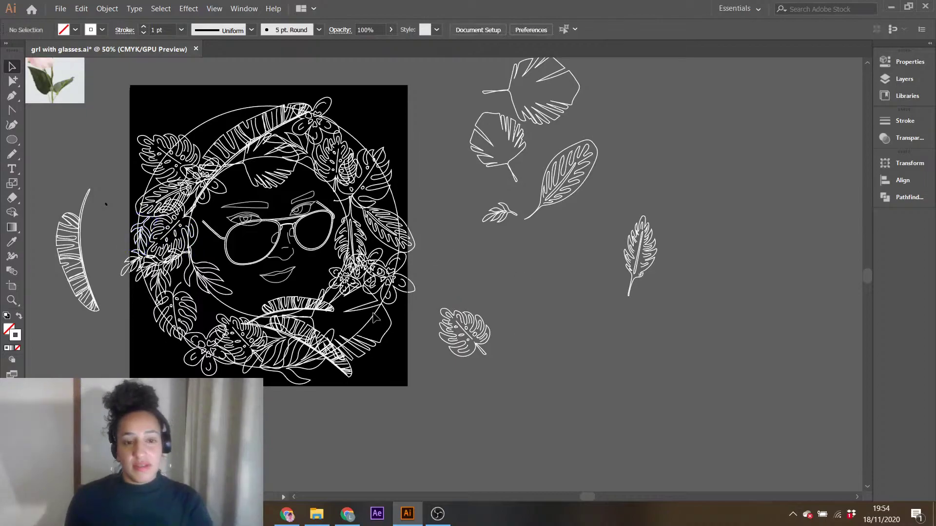
- Preview the whole composition in Presentation Mode and return to the editing view
left_click(215, 8)
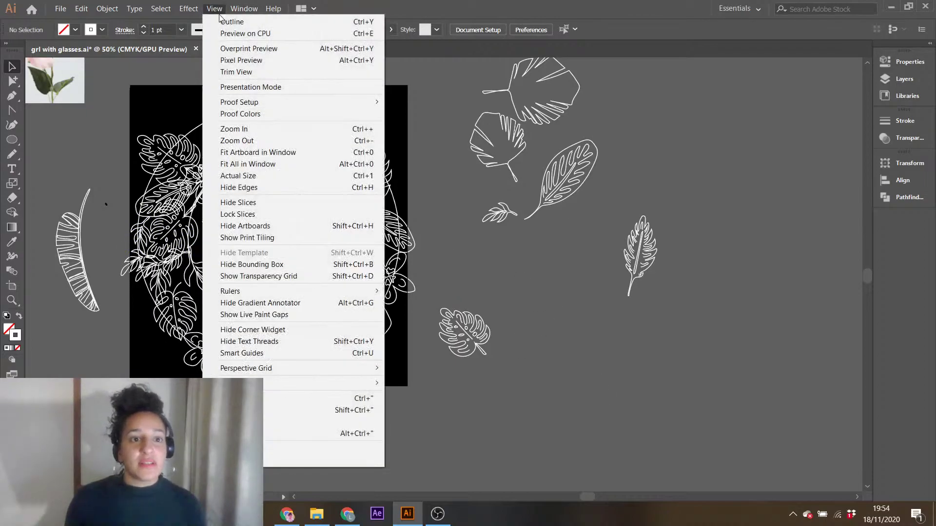
left_click(239, 88)
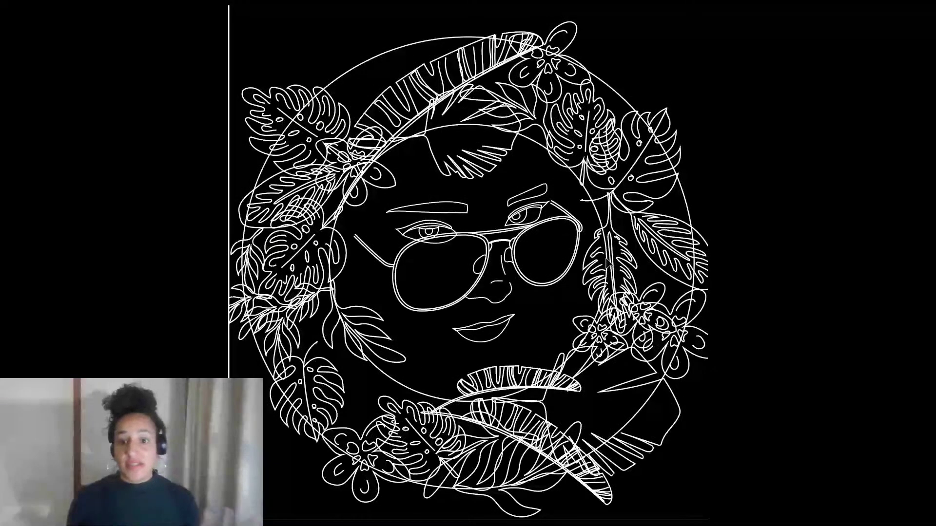
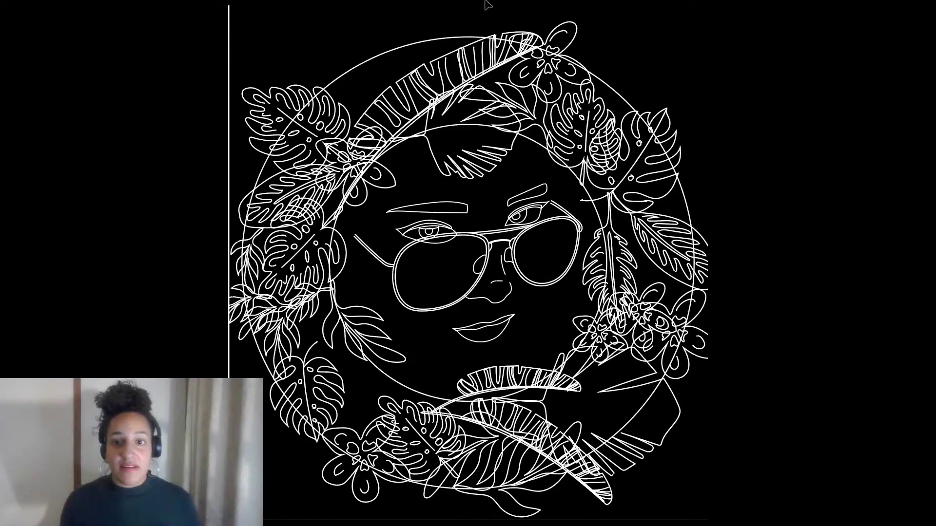
key("Escape")
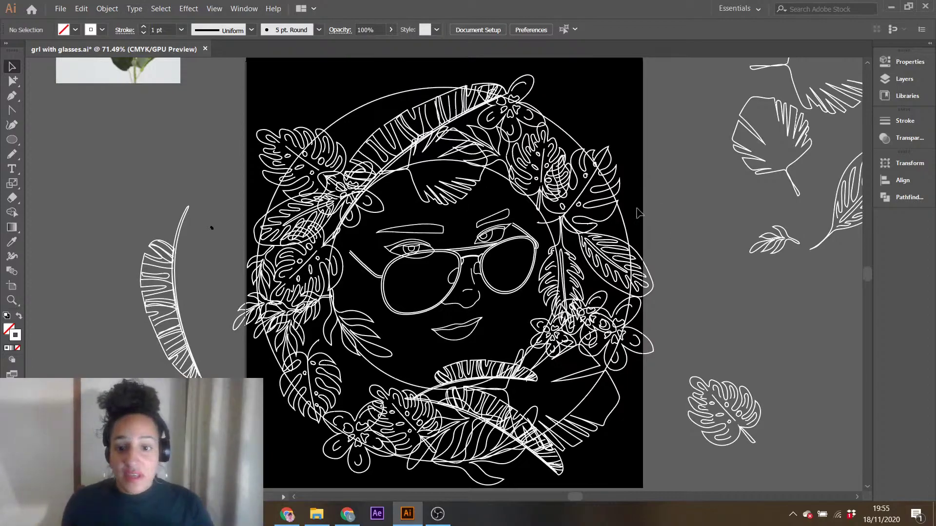
- Duplicate the hanging left-side sprig toward the inner circle, and rotate the outermost sprig downward with a copy beside it
left_click(290, 348)
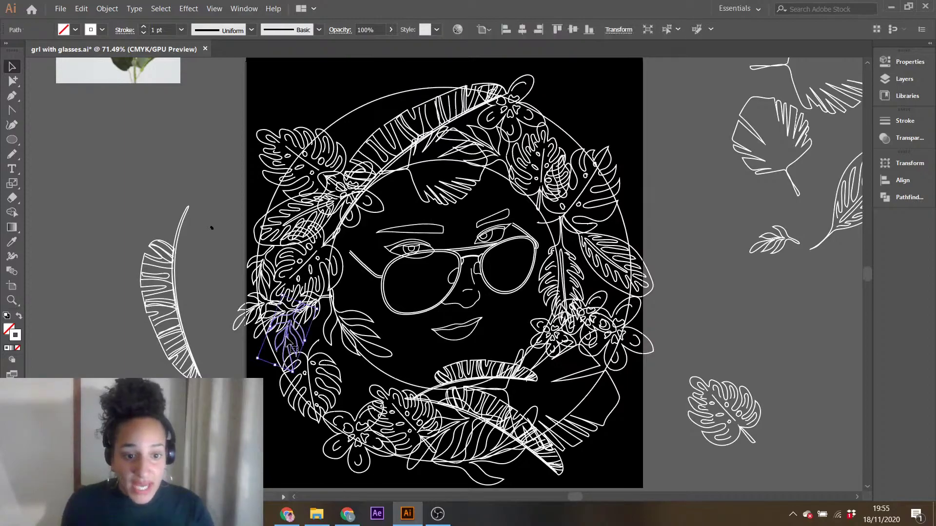
mouse_move(292, 348)
left_mouse_down()
mouse_move(411, 306)
mouse_move(307, 340)
left_mouse_up()
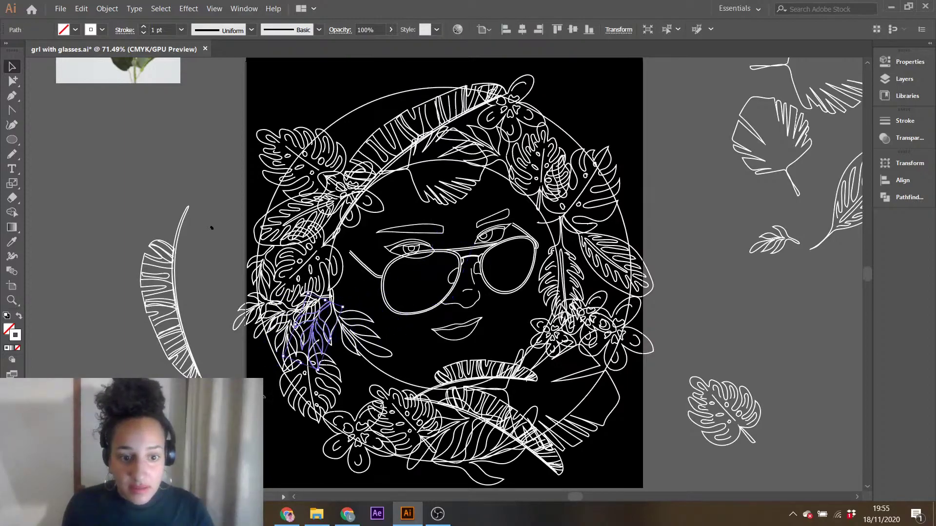
left_click(250, 315)
left_click_drag(233, 335, 281, 345)
left_click(285, 321)
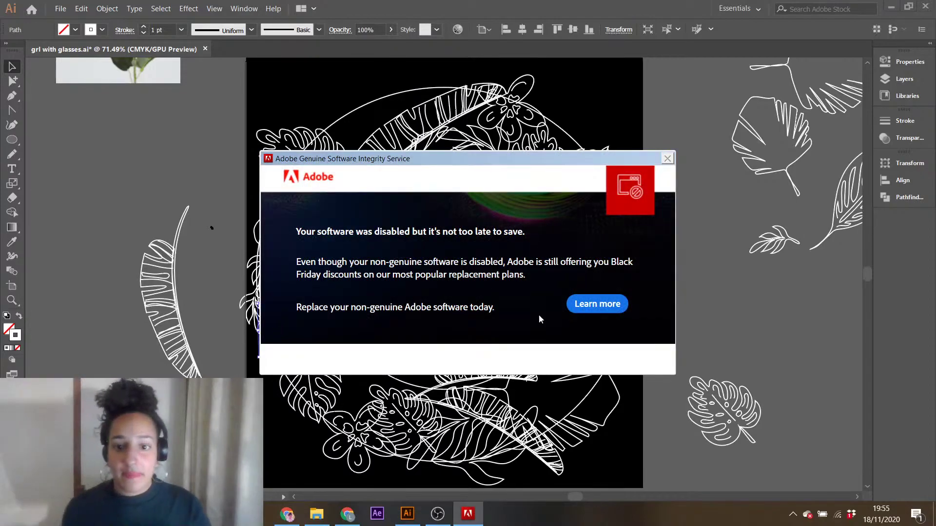
- Open the page linked in the Adobe notice, close its browser tab and return to Illustrator
left_click(597, 304)
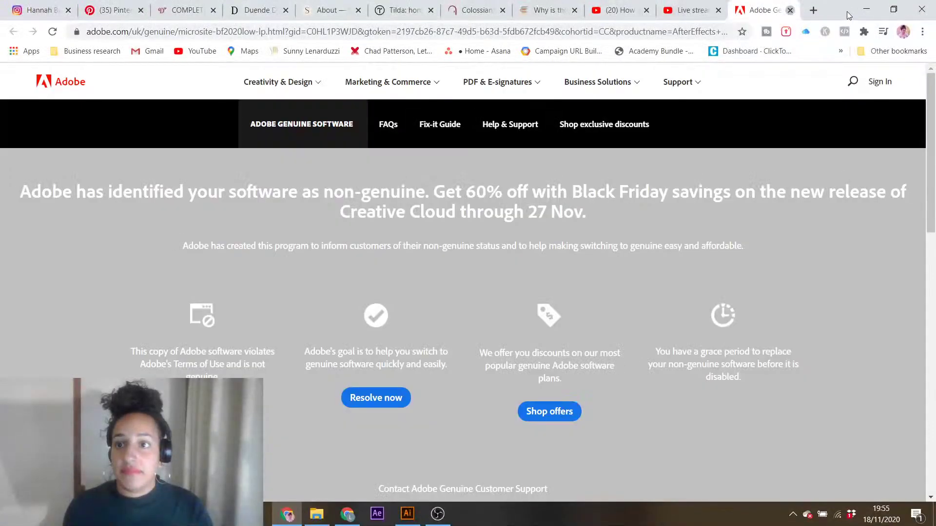
left_click(790, 9)
left_click(865, 16)
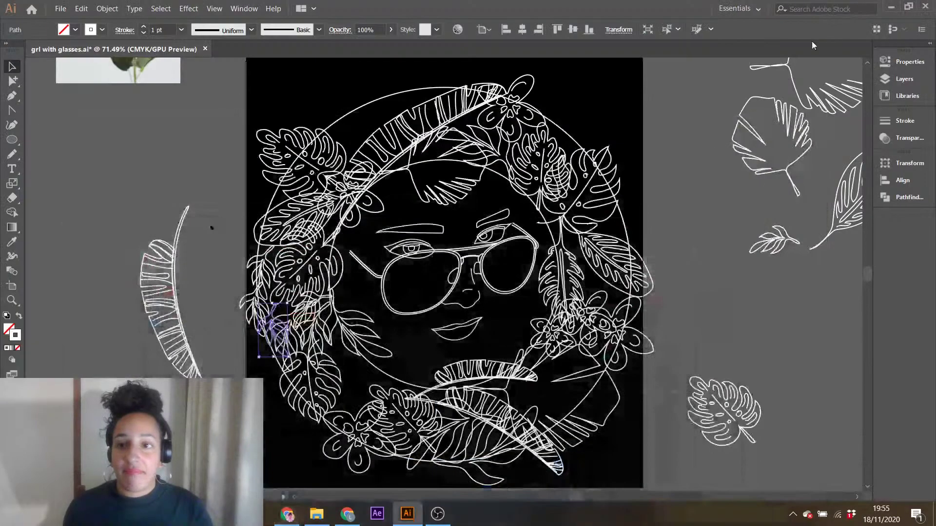
- Undo the latest changes to the copied left-side sprig and reposition it among the neighbouring sprigs
left_click(212, 228)
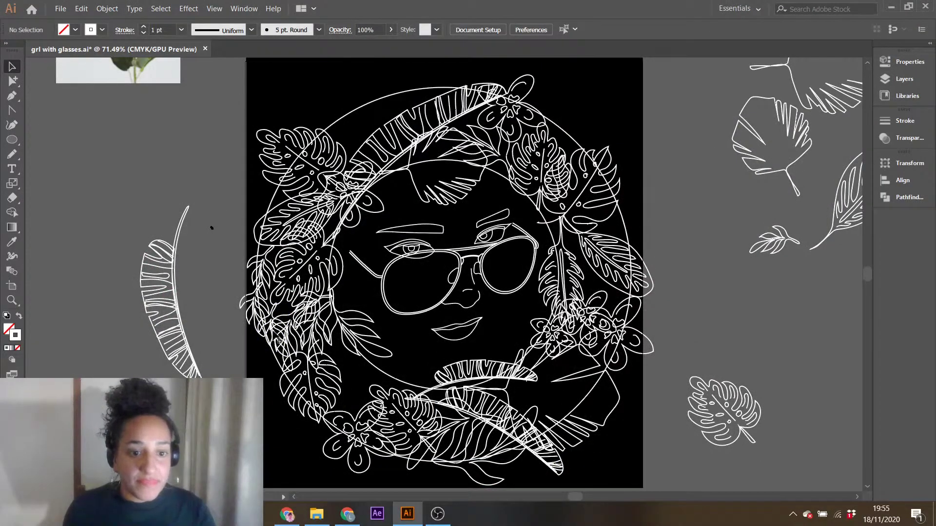
key("ctrl+z")
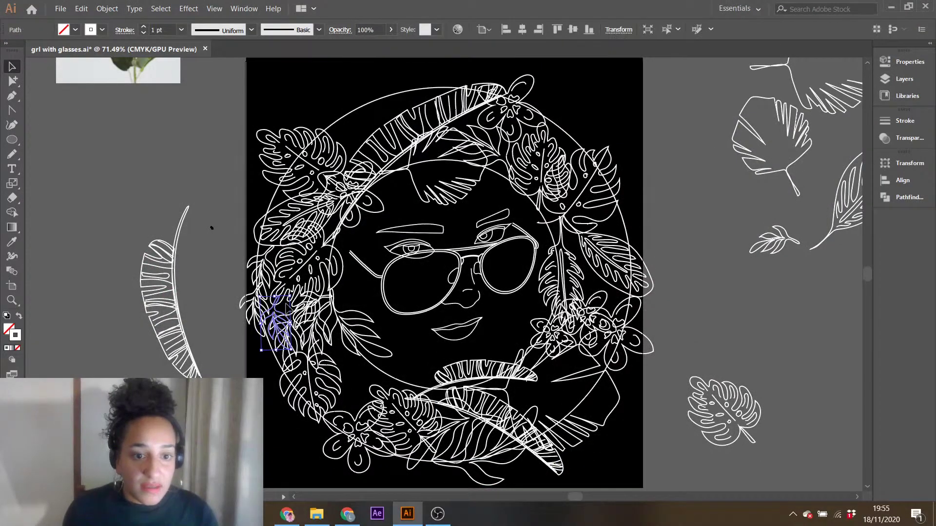
key("ctrl+z")
left_click_drag(298, 282, 310, 302)
left_click(212, 227)
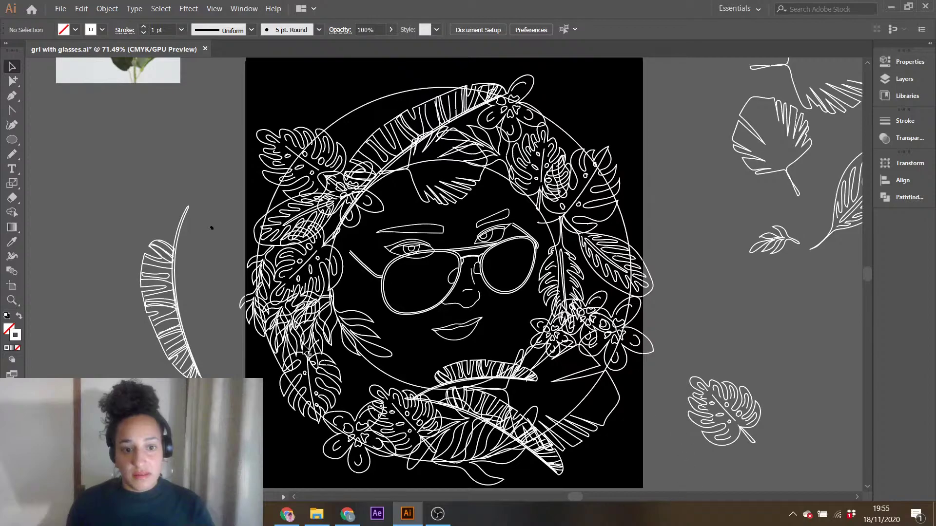
- Enlarge the outermost left-side sprig to about twice its size and park it off the artboard beside the loose banana leaf
left_click(255, 315)
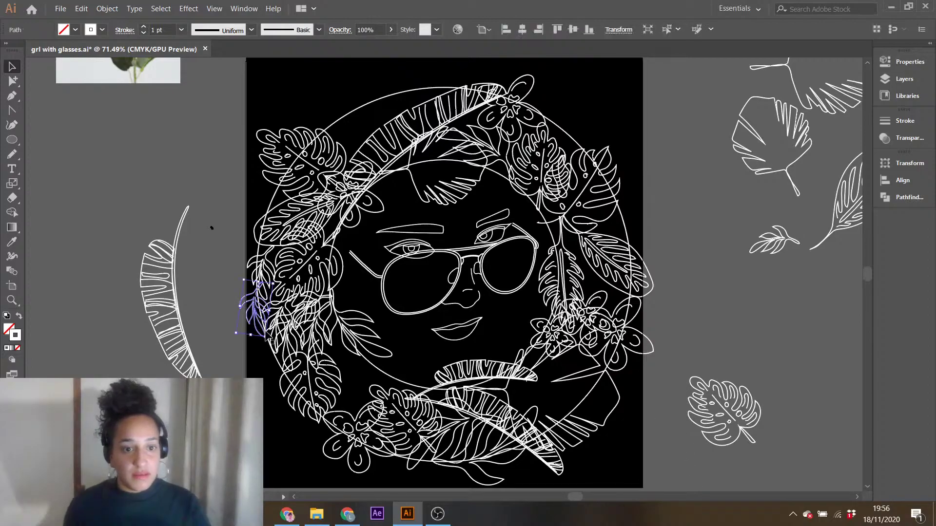
left_click_drag(266, 337, 288, 394)
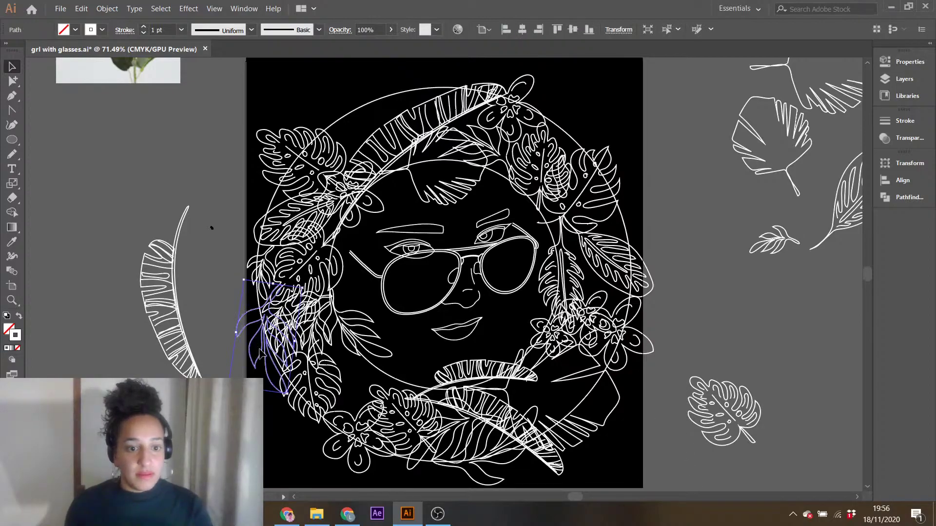
left_click(258, 366)
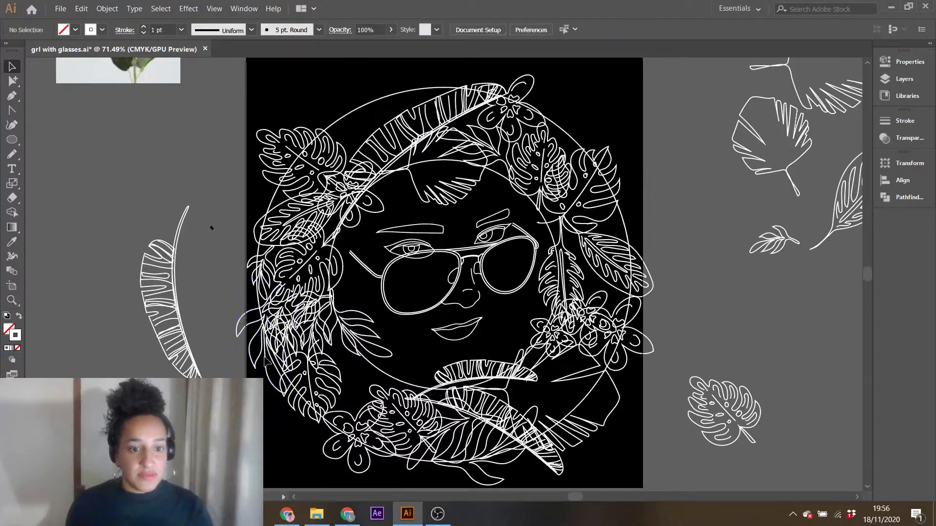
left_click(271, 374)
left_click_drag(266, 366, 91, 371)
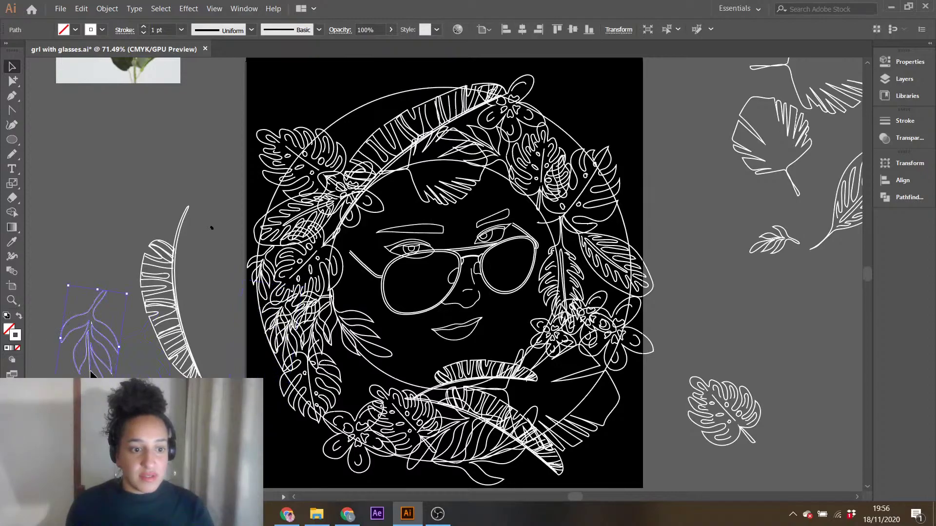
- Delete the surplus small sprigs crowded around the left-hand monstera leaves, keeping the one beside the inner circle's larger sprig
left_click(288, 332)
left_click(313, 320)
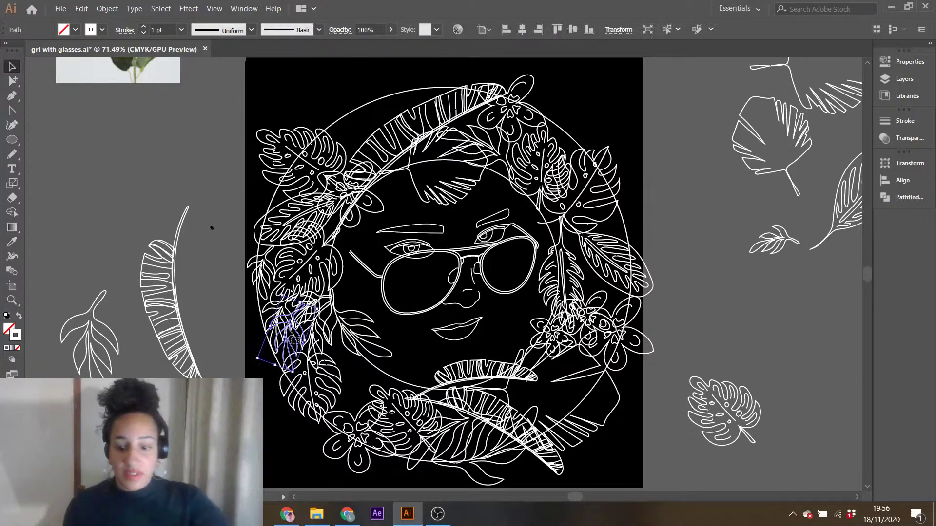
key("Delete")
left_click(313, 320)
key("Delete")
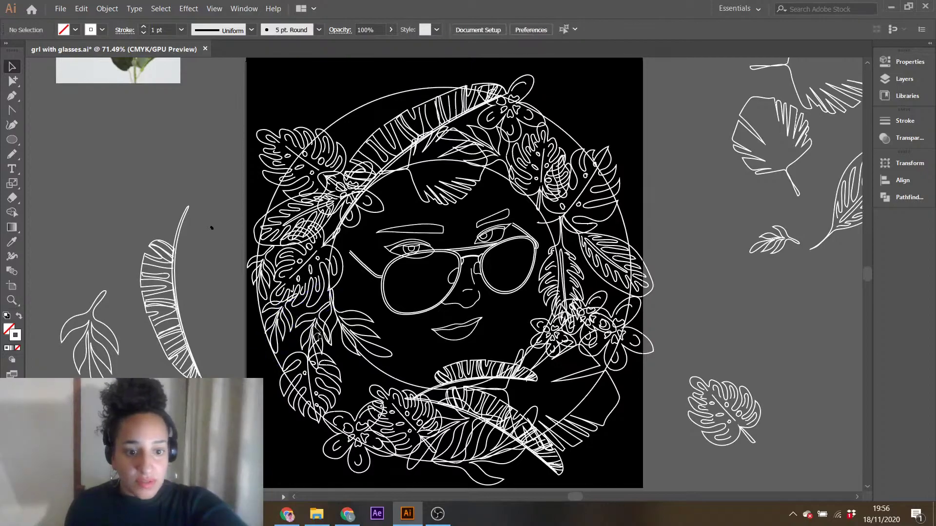
left_click(279, 330)
key("Delete")
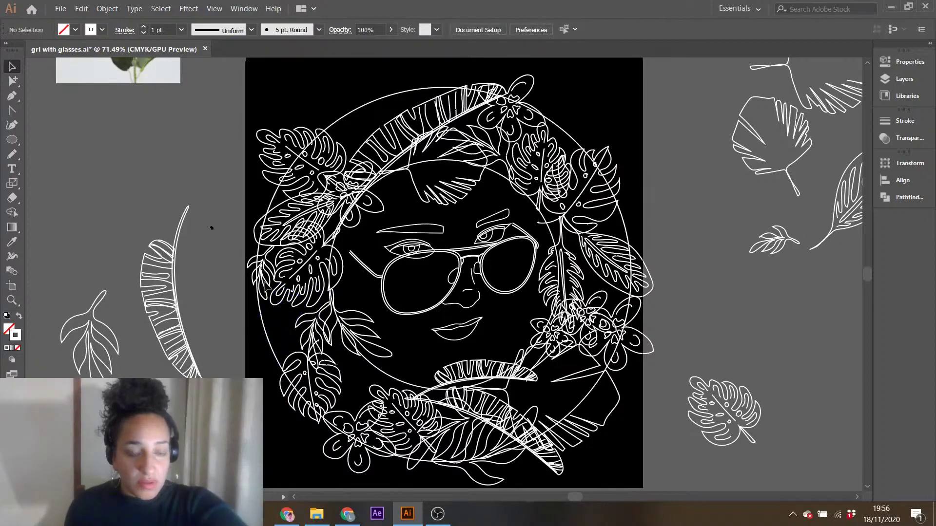
left_click(265, 280)
key("Delete")
- Move the parked large sprig across the outer circle beside the middle left-hand monstera leaf, enlarge it further and nudge it up
left_click_drag(90, 347, 267, 307)
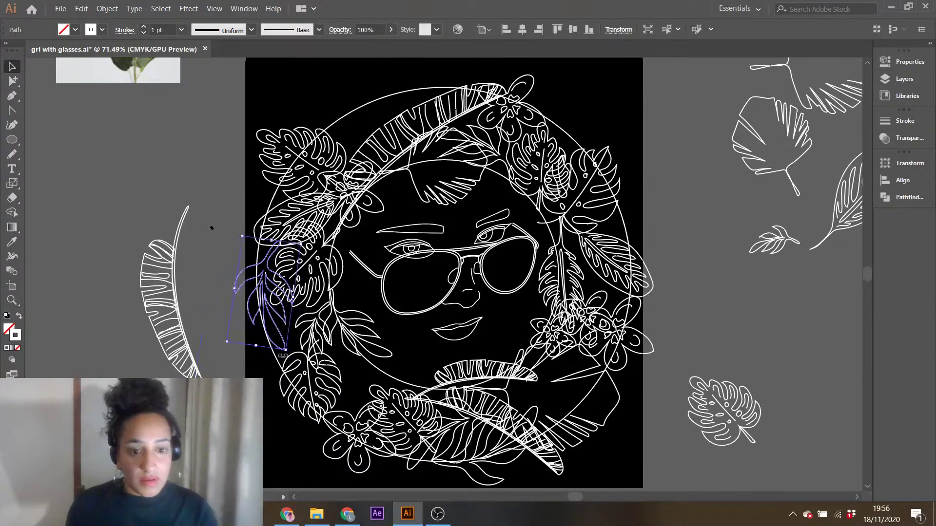
left_click_drag(286, 351, 296, 376)
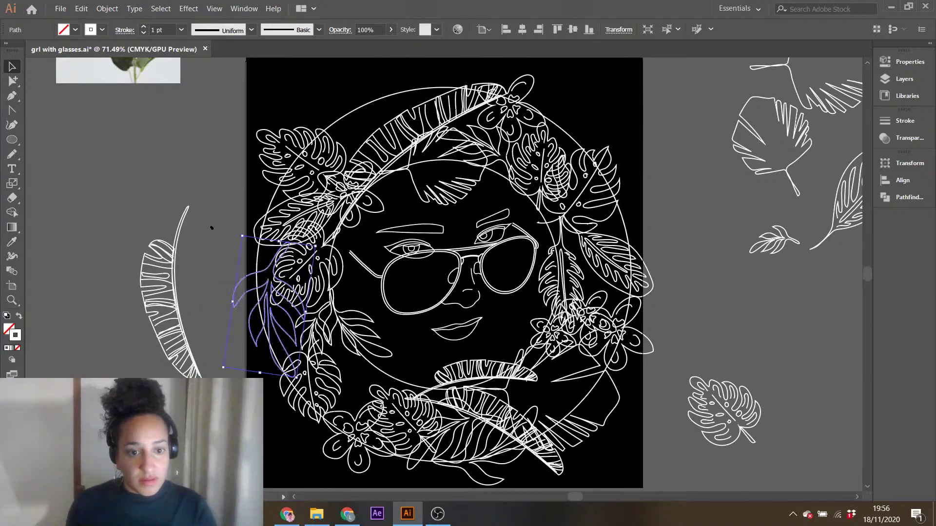
left_click_drag(275, 337, 274, 327)
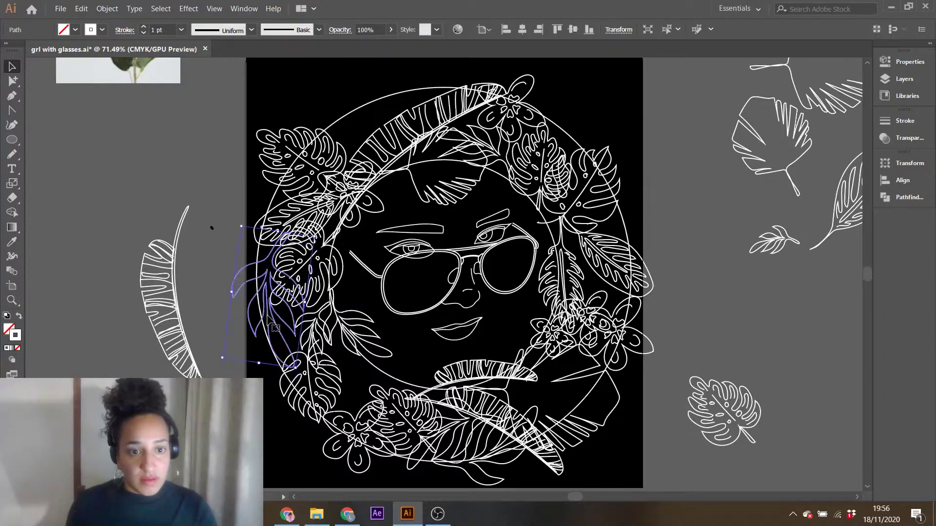
left_click(212, 228)
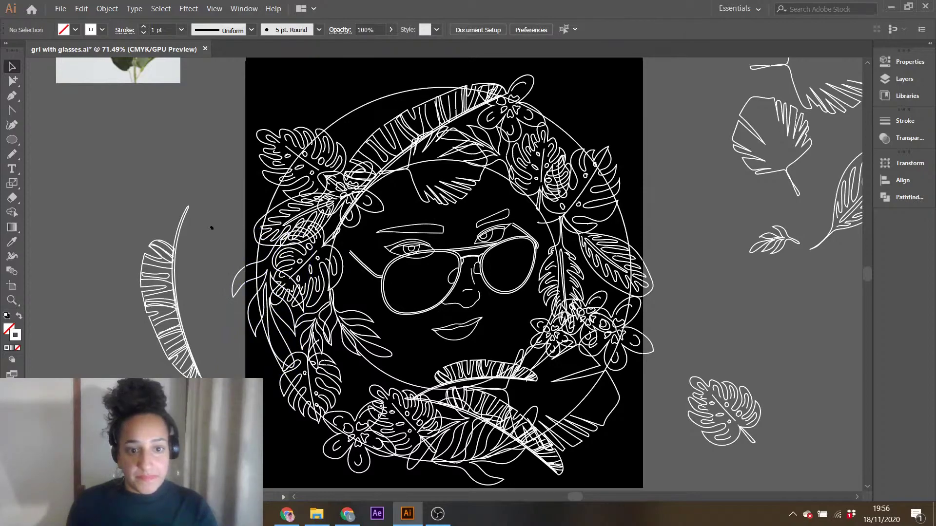
- Rotate and shrink the small sprig above the lower-left monstera leaf and shift it outward toward the outer circle
left_click(307, 342)
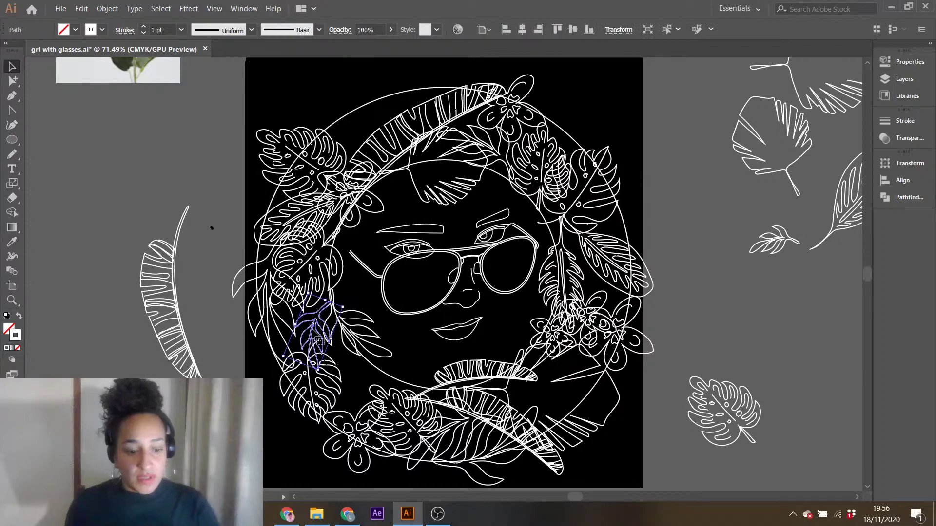
left_click_drag(317, 337, 294, 335)
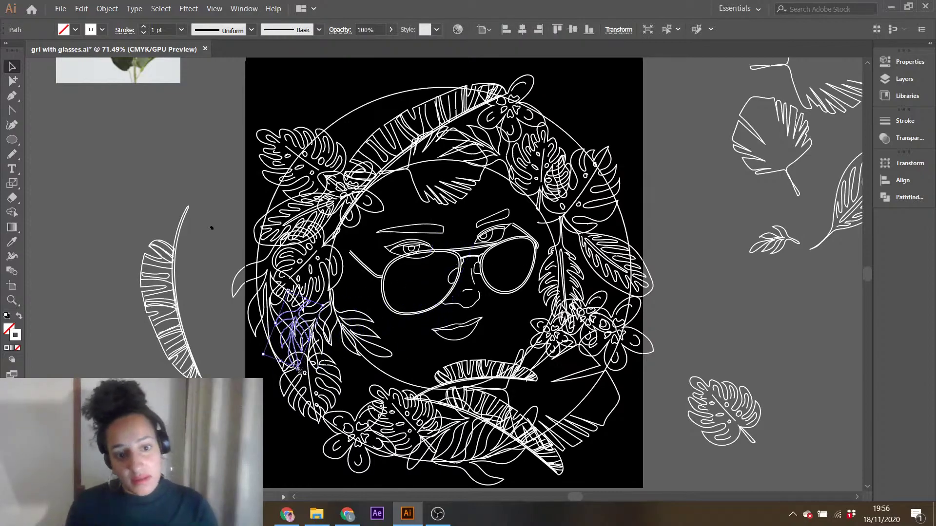
left_click_drag(299, 373, 282, 384)
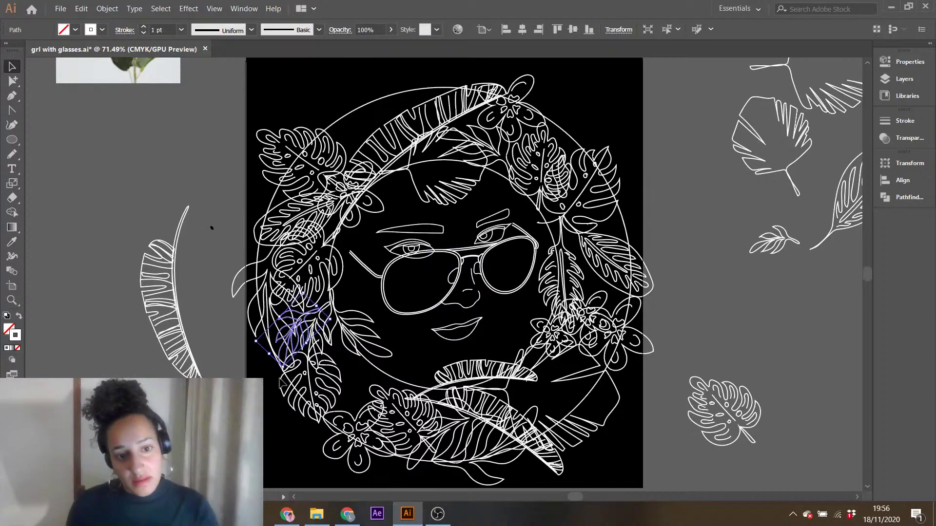
left_click_drag(329, 320, 294, 338)
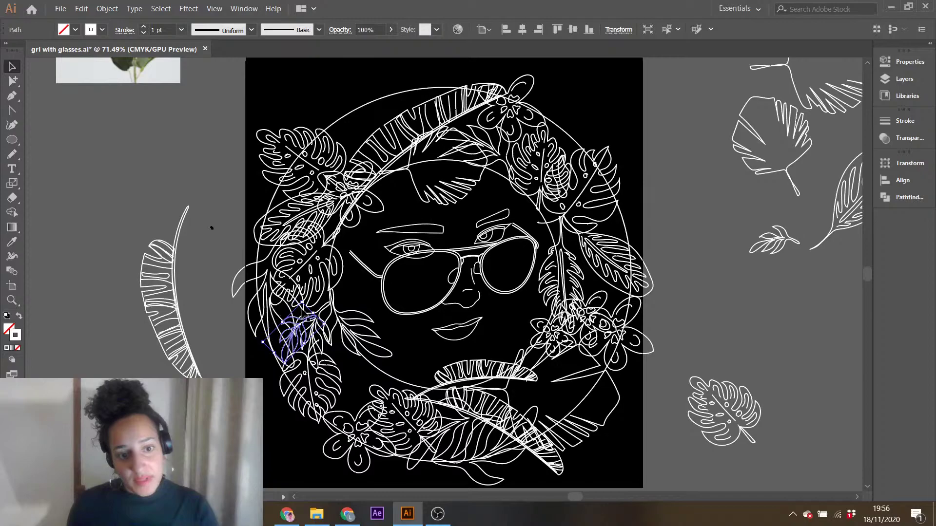
left_click_drag(301, 299, 291, 305)
left_click(212, 227)
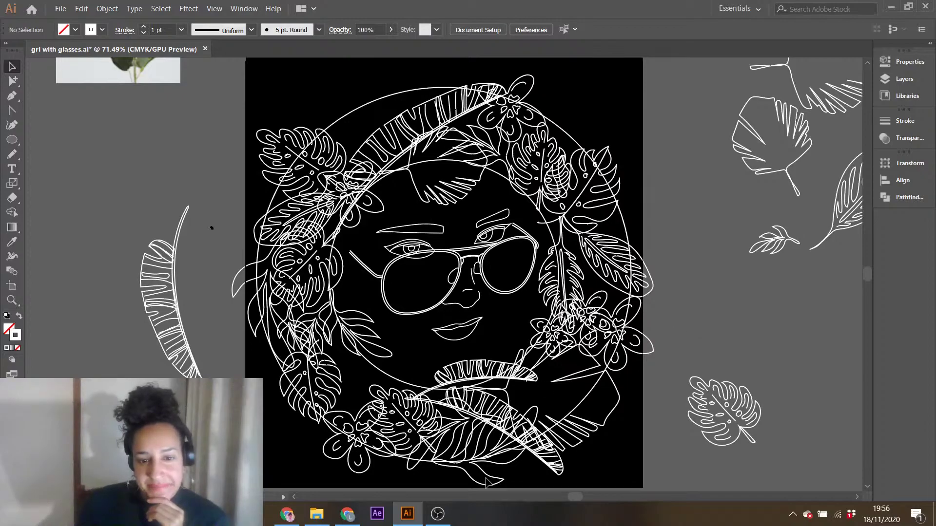
- Duplicate the loose feather-shaped leaf beside the artboard and angle the copy along the banana leaf at the wreath's upper left
mouse_move(566, 490)
left_mouse_down()
mouse_move(591, 490)
mouse_move(581, 484)
left_mouse_up()
left_click_drag(856, 314, 718, 315)
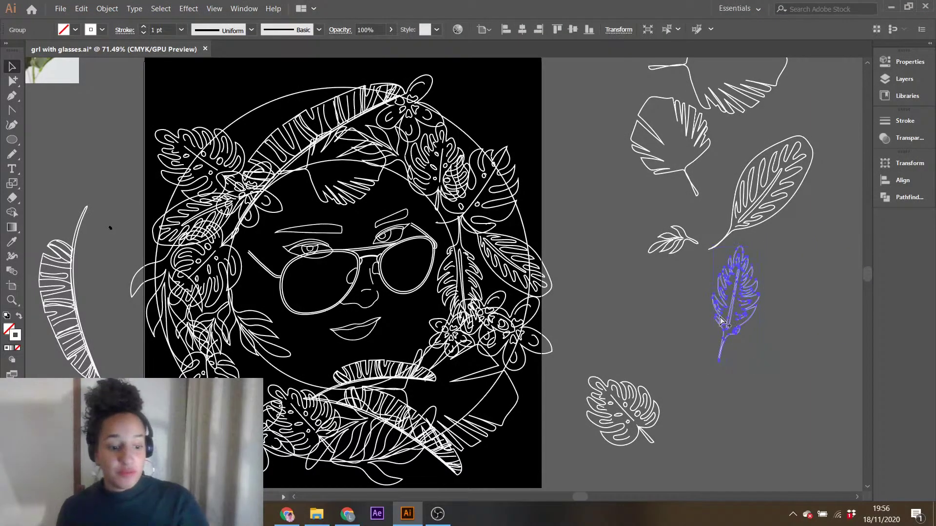
key("ctrl+c")
key("ctrl+v")
left_click_drag(441, 270, 307, 139)
mouse_move(308, 189)
left_mouse_down()
mouse_move(360, 59)
mouse_move(368, 160)
mouse_move(305, 200)
left_mouse_up()
left_click_drag(295, 267, 308, 260)
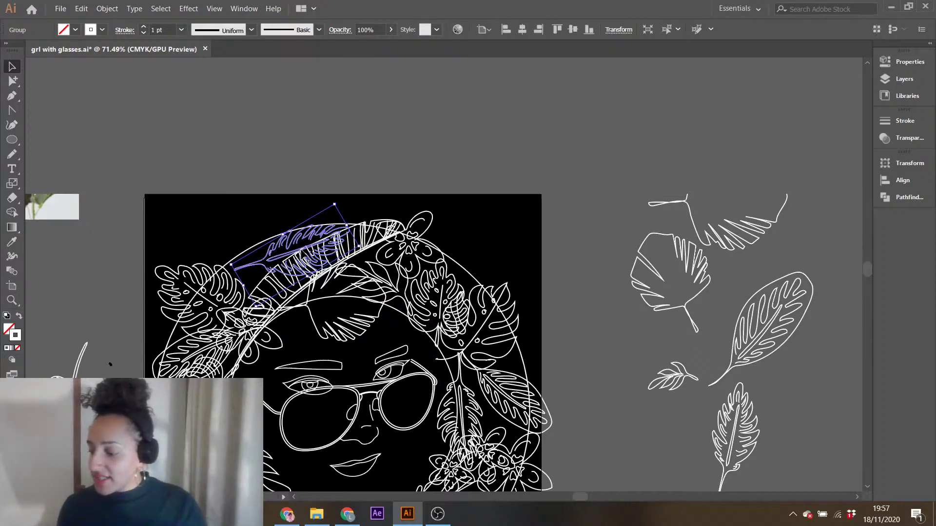
- Turn the copied feather-shaped leaf more upright and move it between the upper-left monstera leaf and the banana leaf
scroll(341, 258, "down", 5)
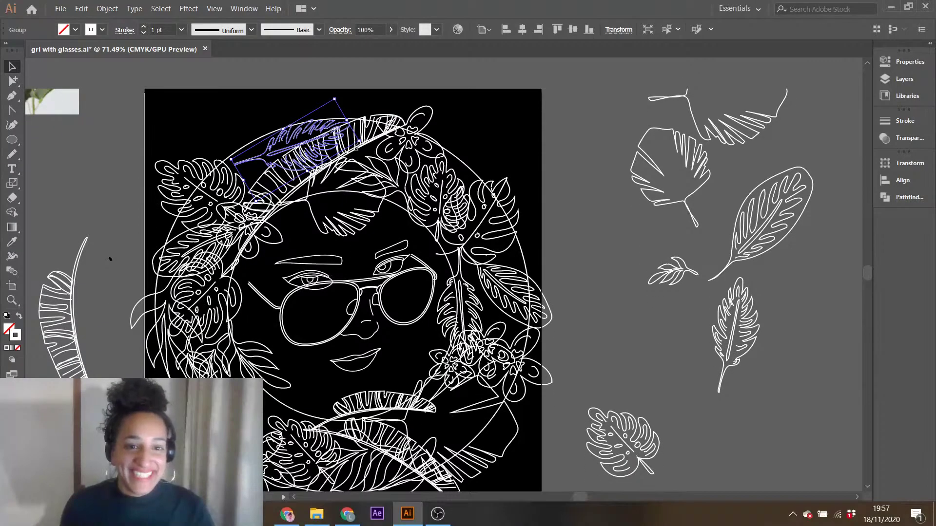
left_click_drag(367, 144, 366, 113)
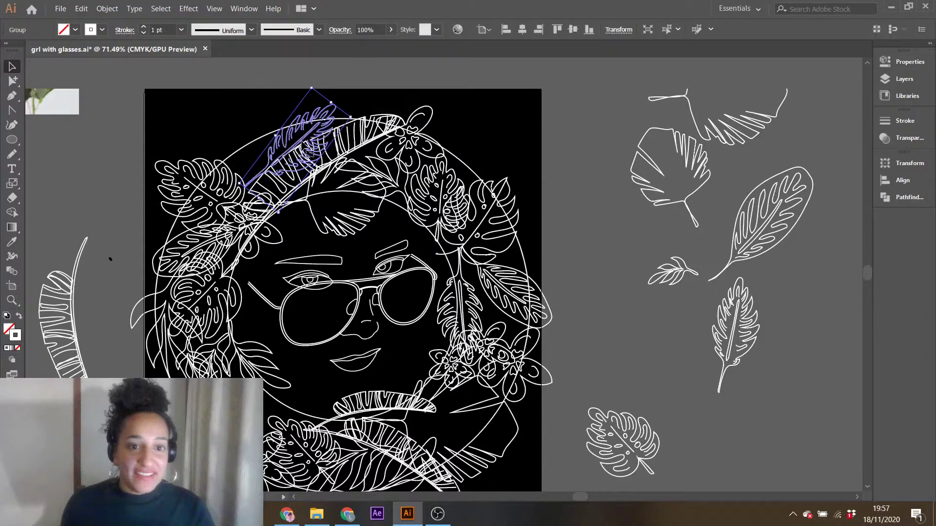
left_click_drag(301, 140, 263, 158)
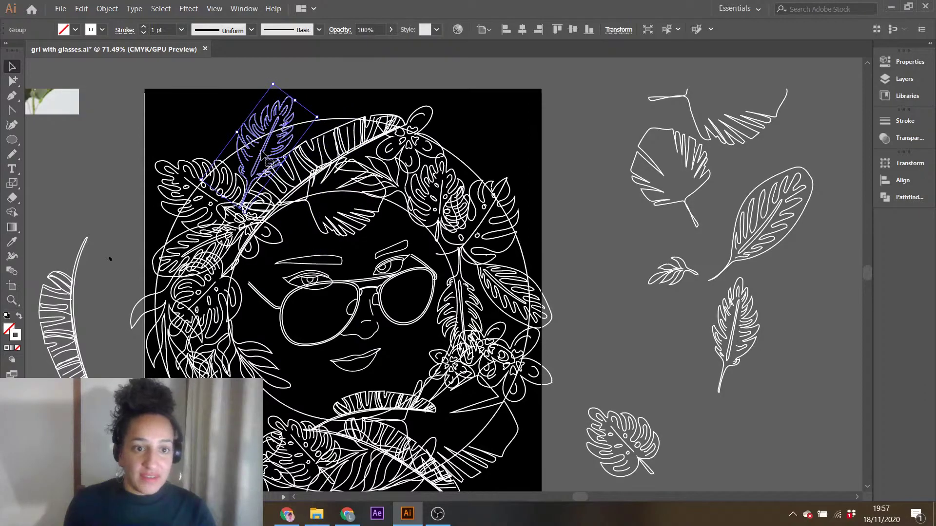
left_click(616, 125)
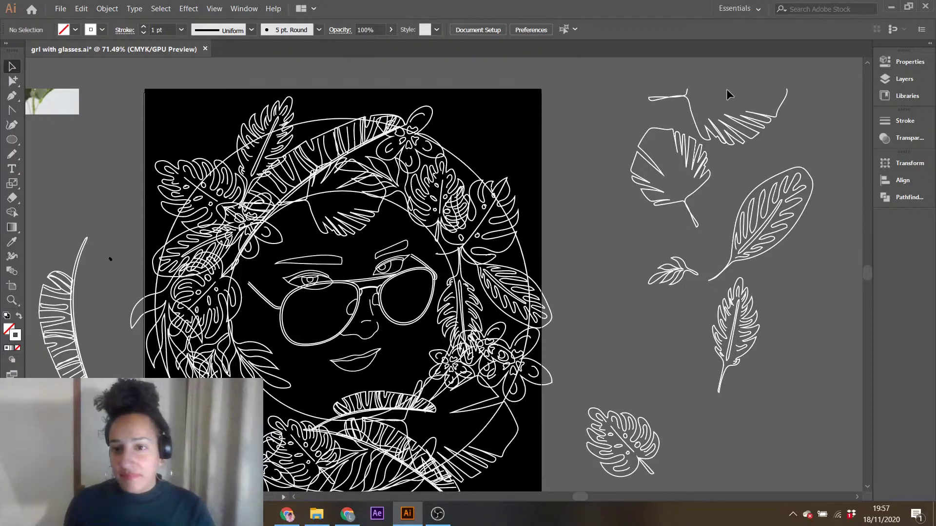
- Move the uppermost loose fan-shaped leaf down beside the feather-shaped leaf off the artboard
left_click_drag(691, 115, 707, 146)
left_click_drag(783, 330, 817, 343)
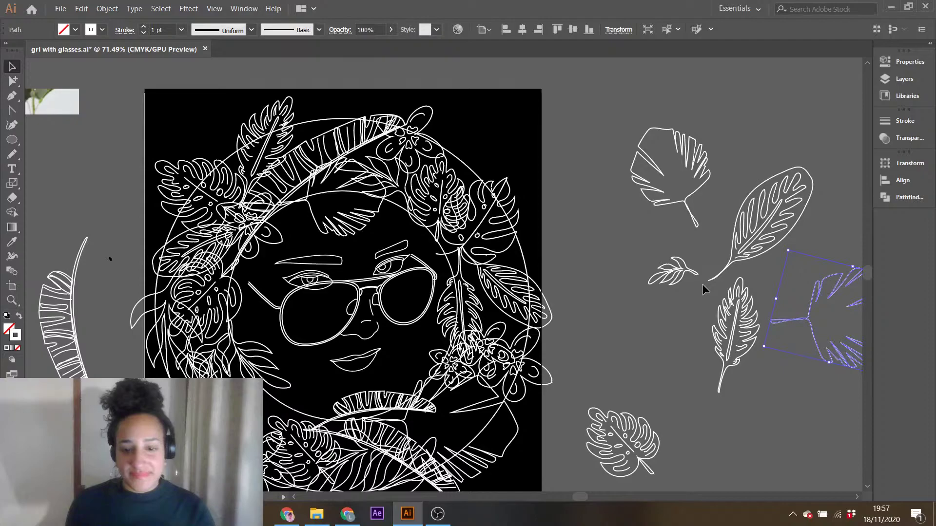
scroll(581, 277, "down", 5)
scroll(584, 277, "up", 8)
scroll(588, 277, "down", 3)
- Duplicate the large right-hand flower onto the upper-left banana leaf and shrink the copy to fit beside the feather-shaped leaf
left_click(508, 333)
left_click(513, 343)
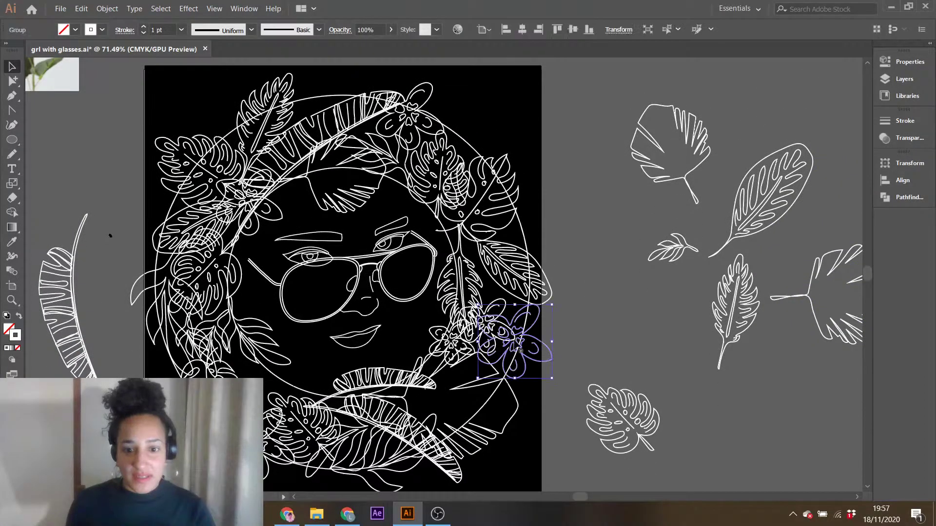
left_click_drag(513, 343, 325, 111)
left_click_drag(356, 65, 337, 85)
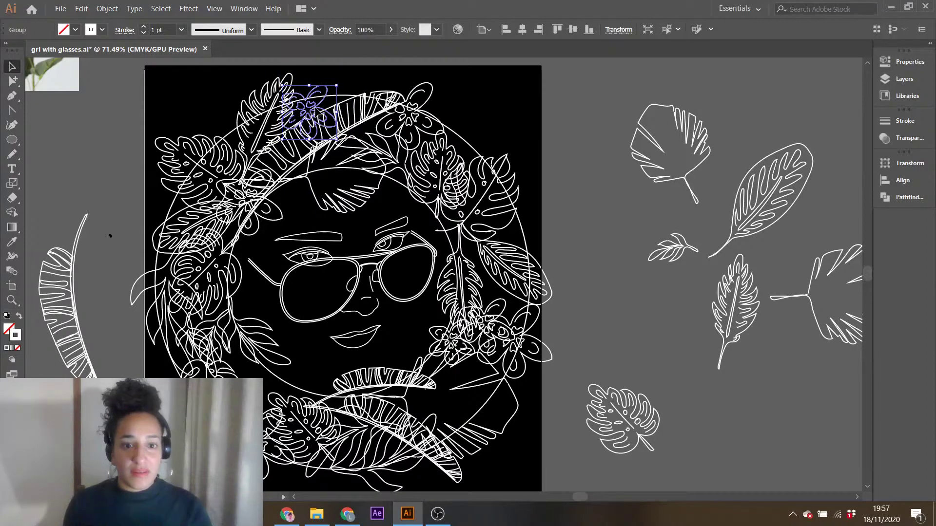
left_click(529, 71)
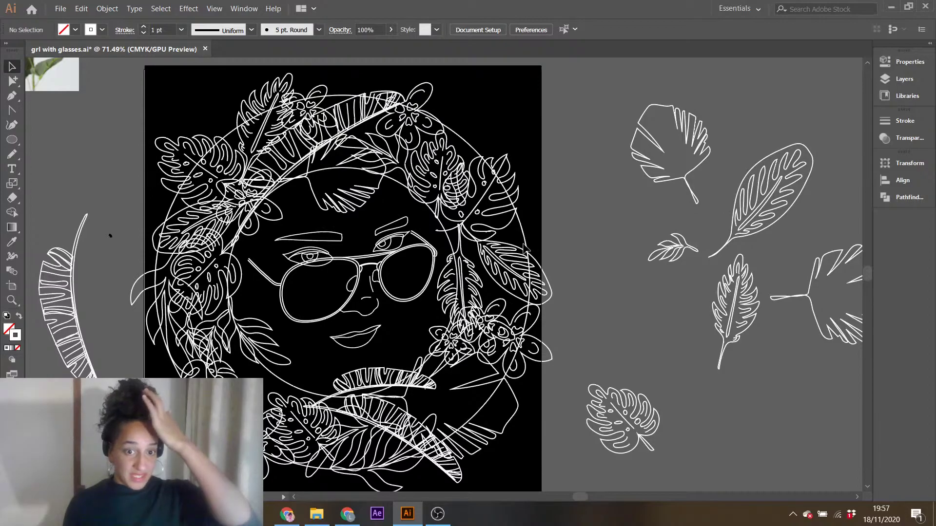
- Enlarge the long oval leaf on the right side of the wreath and shift it slightly inward
left_click(510, 284)
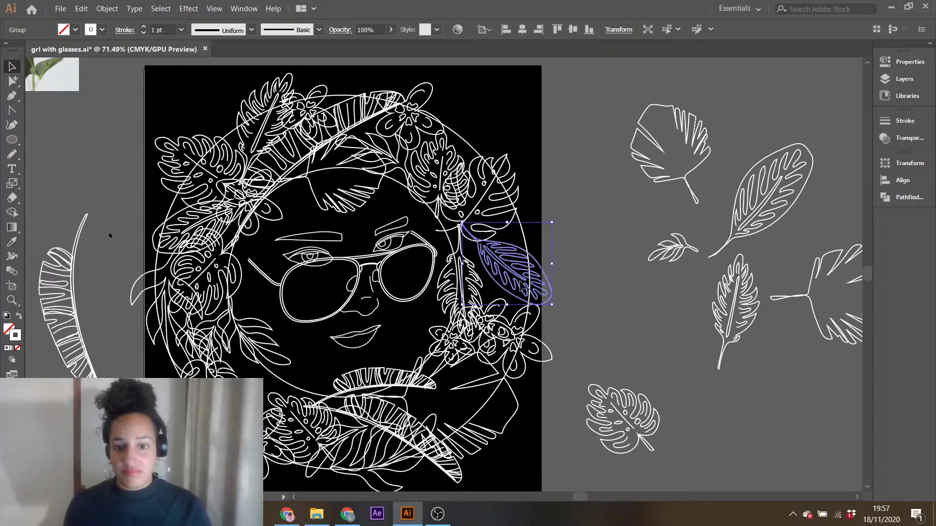
left_click_drag(551, 305, 577, 328)
left_click_drag(534, 299, 519, 289)
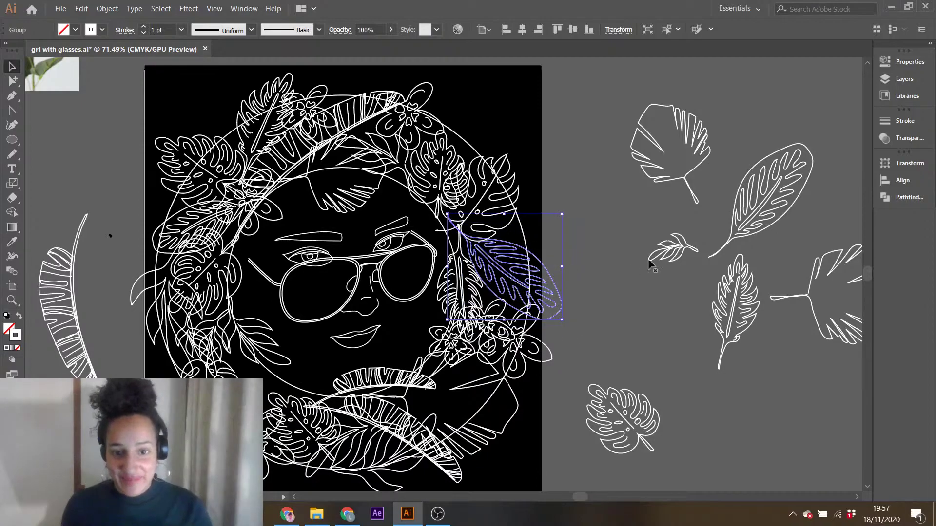
left_click(571, 306)
- Duplicate the loose small sprig, mirror and enlarge the copy, and place it above the long oval leaf on the wreath's right
scroll(540, 329, "down", 1)
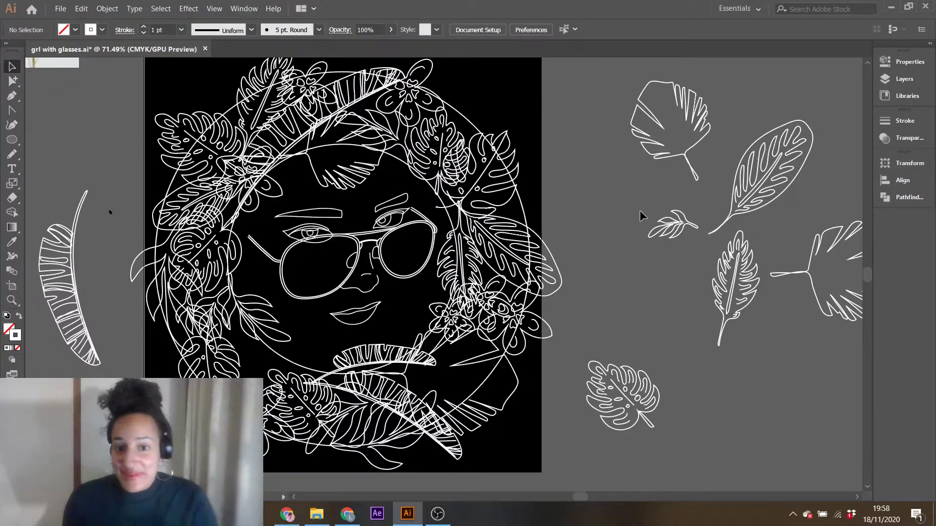
left_click(675, 229)
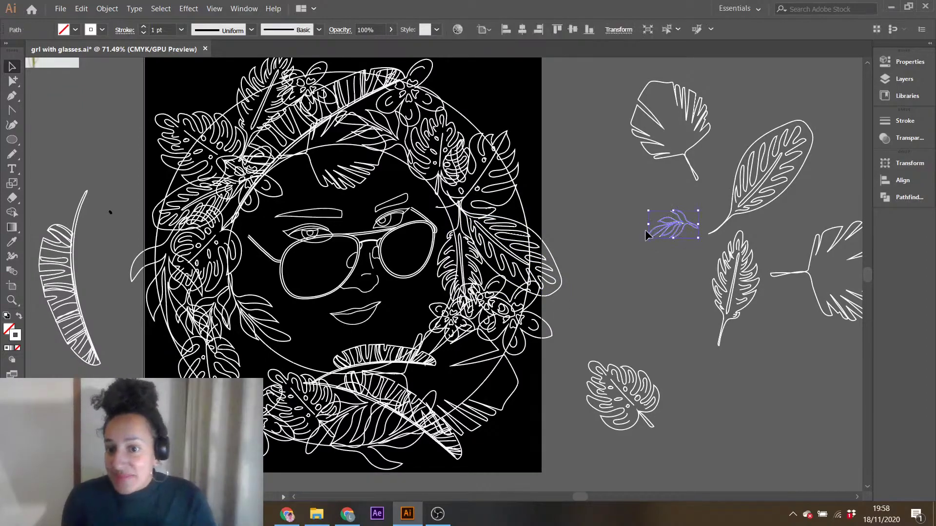
key("ctrl+c")
key("ctrl+v")
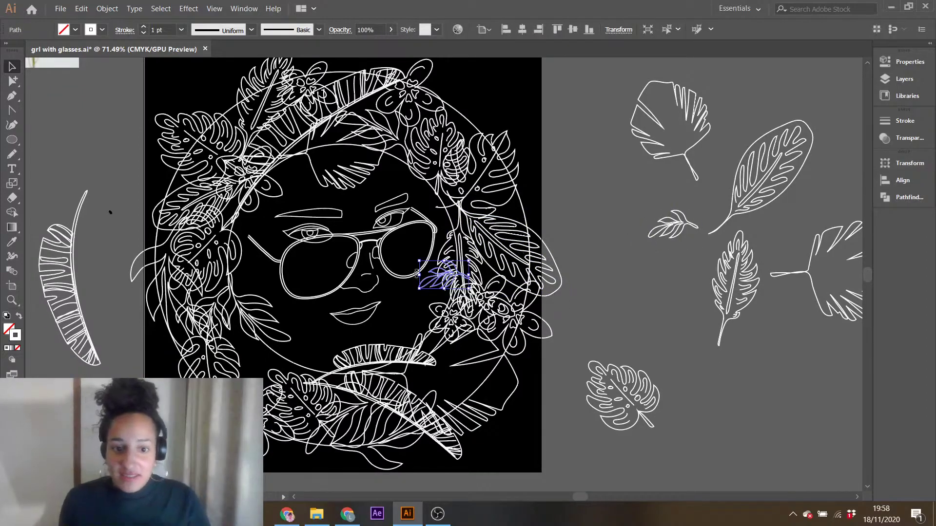
left_click_drag(422, 274, 537, 216)
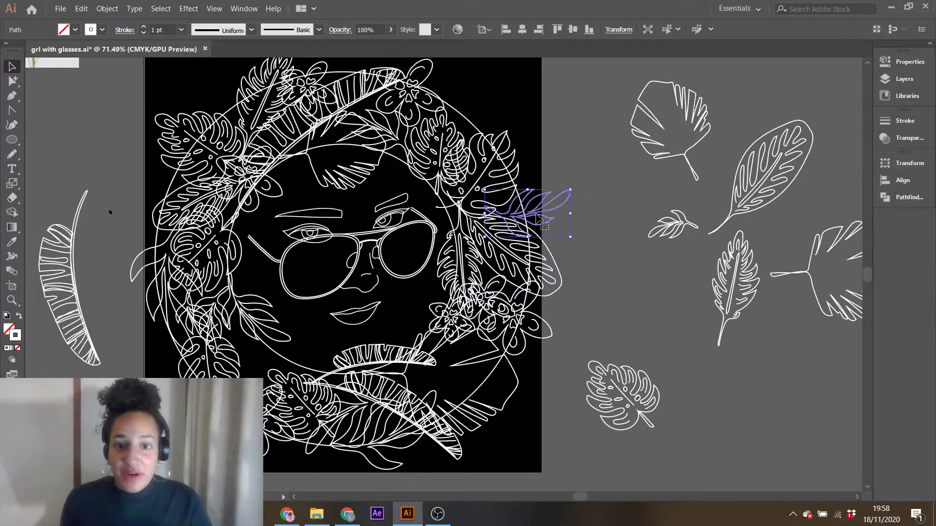
left_click(107, 9)
mouse_move(125, 35)
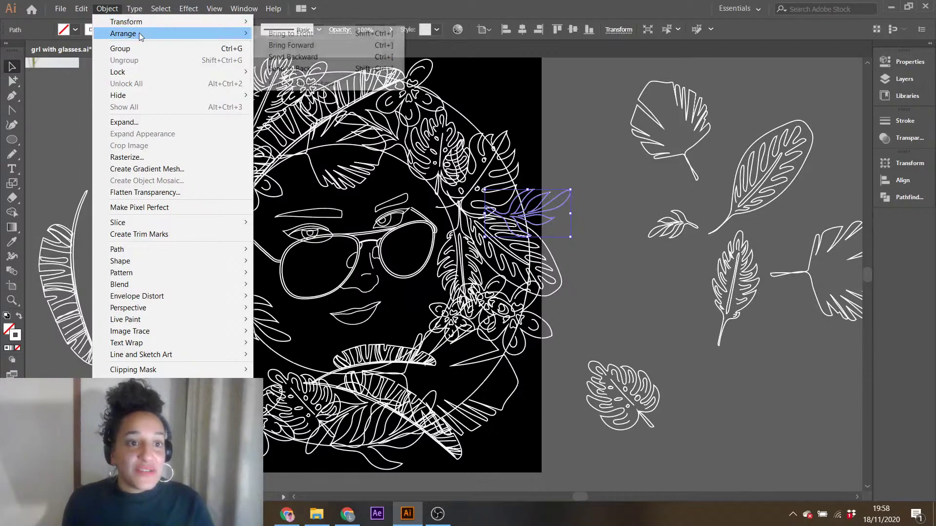
left_click(601, 239)
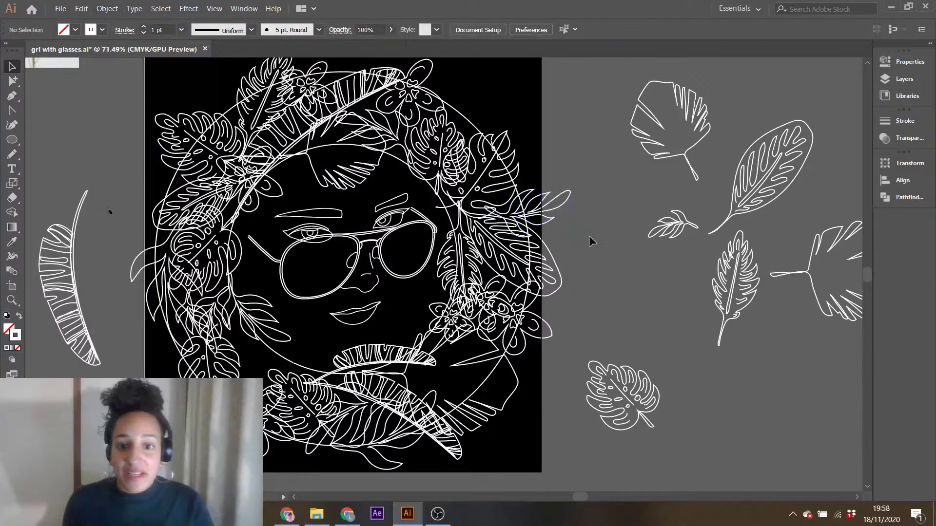
- Flip the right-hand sprig vertically, adjust its rotation, and place it over the outer circle above the long oval leaf
left_click(535, 215)
left_click_drag(529, 238, 529, 141)
left_click_drag(482, 167, 688, 204)
left_click_drag(604, 168, 519, 220)
left_click_drag(574, 242, 585, 300)
left_click_drag(559, 245, 518, 213)
left_click_drag(586, 226, 586, 196)
left_click_drag(531, 229, 530, 217)
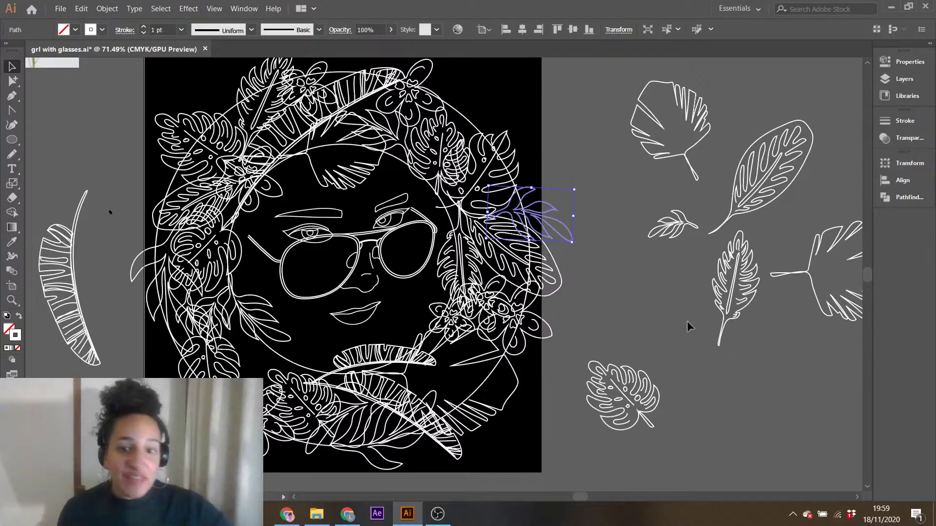
left_click(589, 275)
- Shrink the flipped right-hand sprig slightly and nudge it closer to the neighbouring leaves
left_click_drag(583, 494, 585, 493)
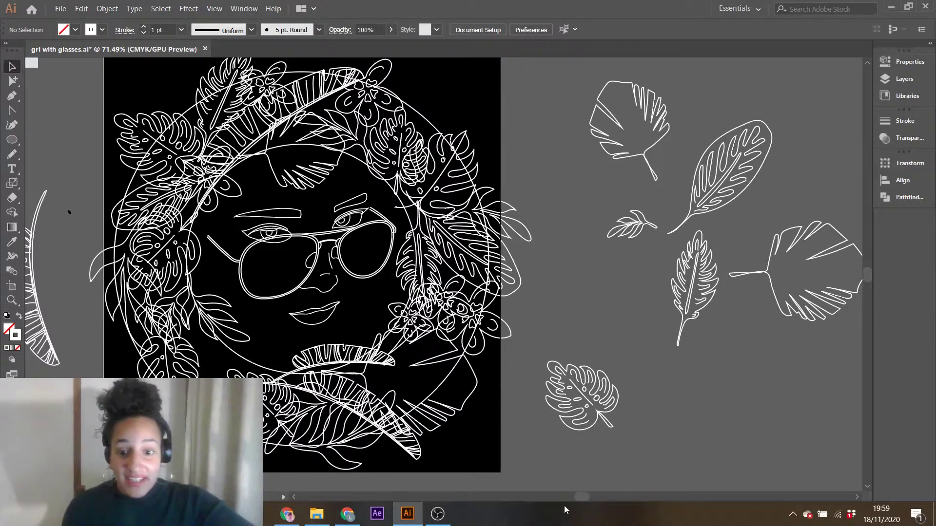
left_click_drag(578, 496, 575, 499)
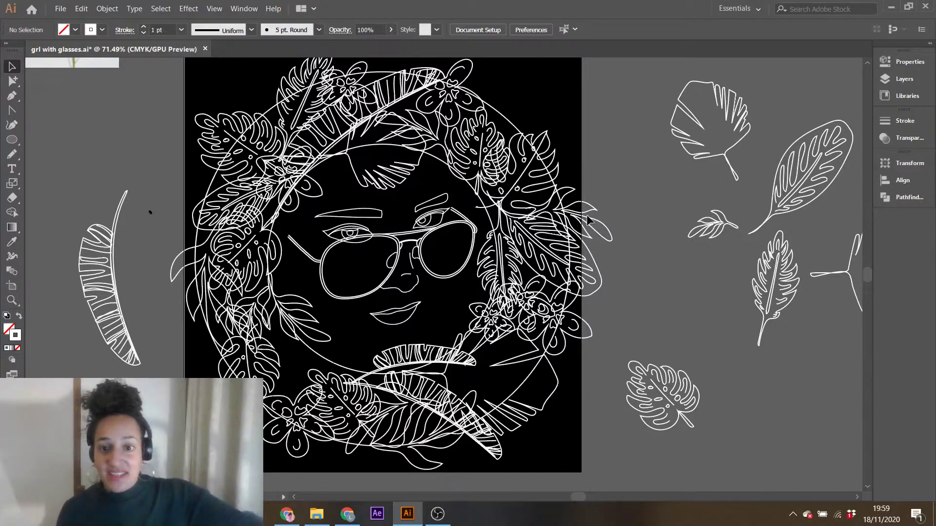
left_click(578, 226)
mouse_move(606, 196)
left_mouse_down()
mouse_move(588, 201)
mouse_move(611, 204)
mouse_move(610, 190)
left_mouse_up()
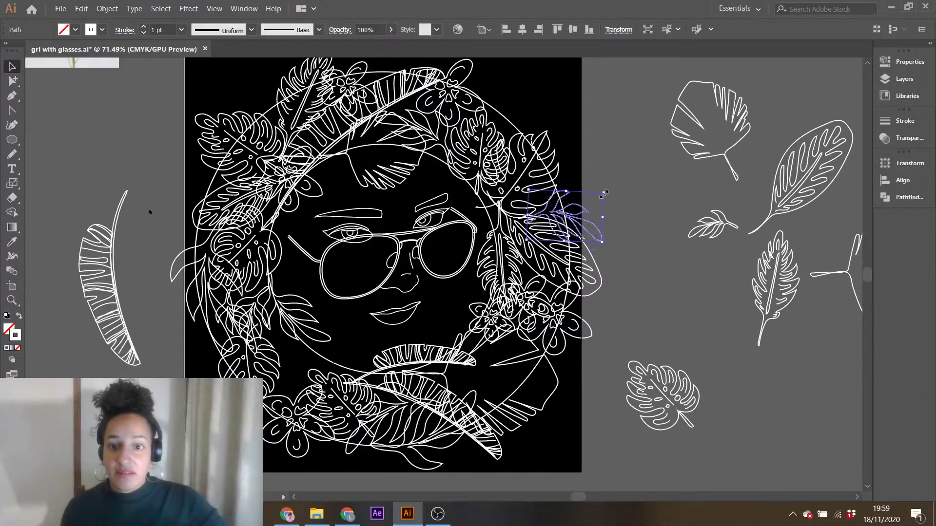
left_click_drag(575, 220, 573, 218)
left_click(615, 197)
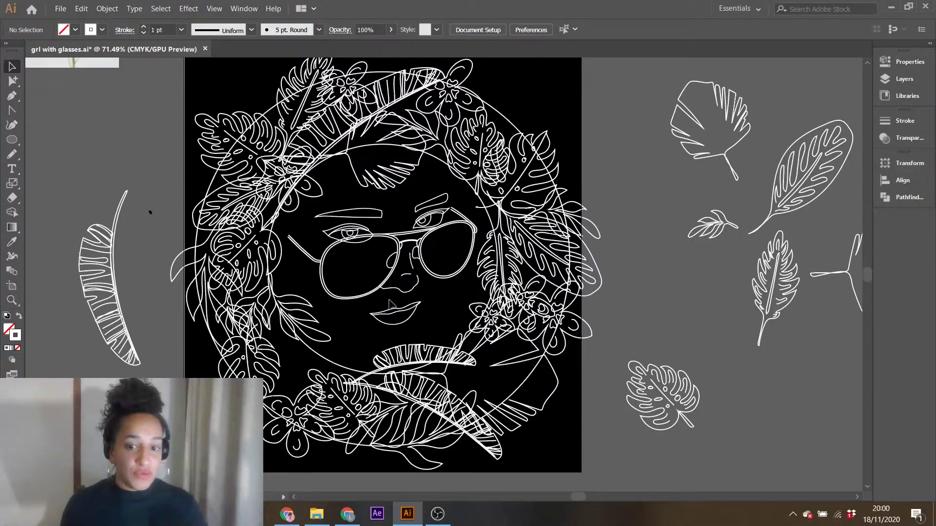
- Move the lower-left flower up onto the inner circle beside the sprig, keeping the face and circles in place
scroll(389, 304, "up", 4)
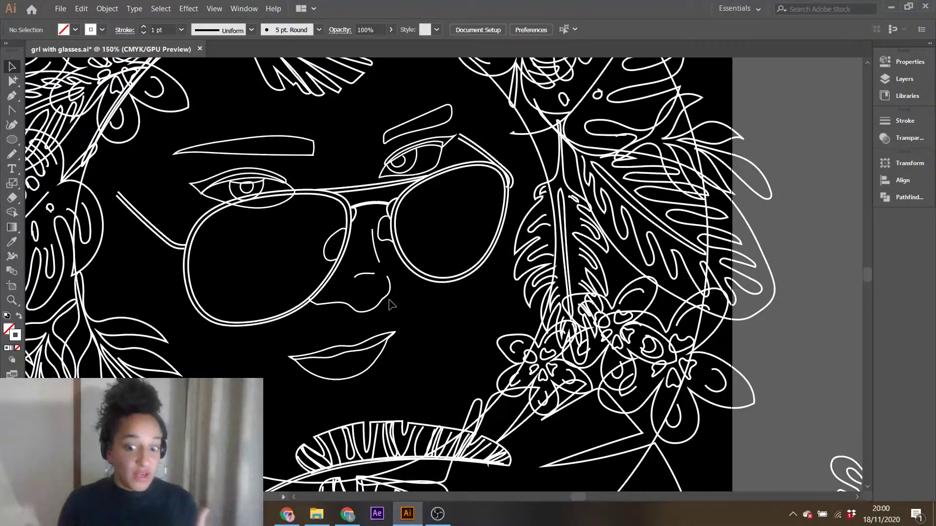
key("ctrl+minus")
key("ctrl+minus")
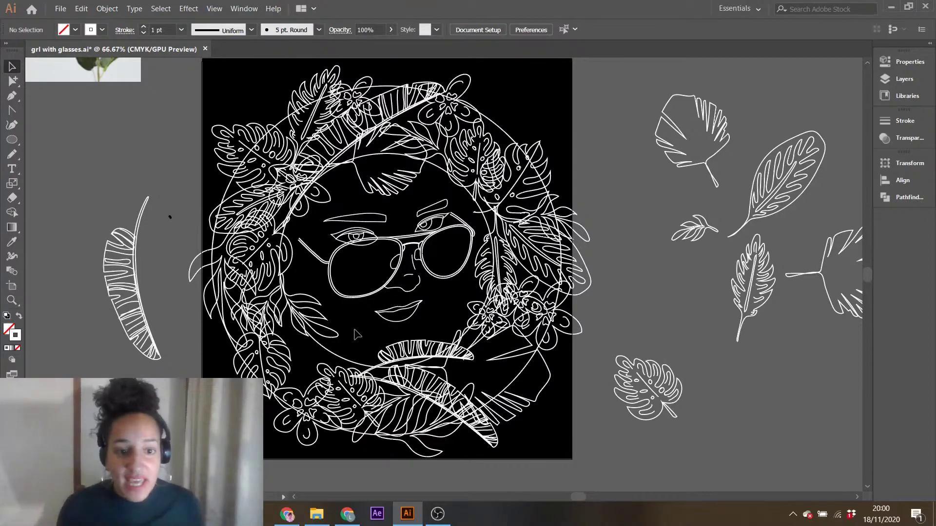
left_click(307, 414)
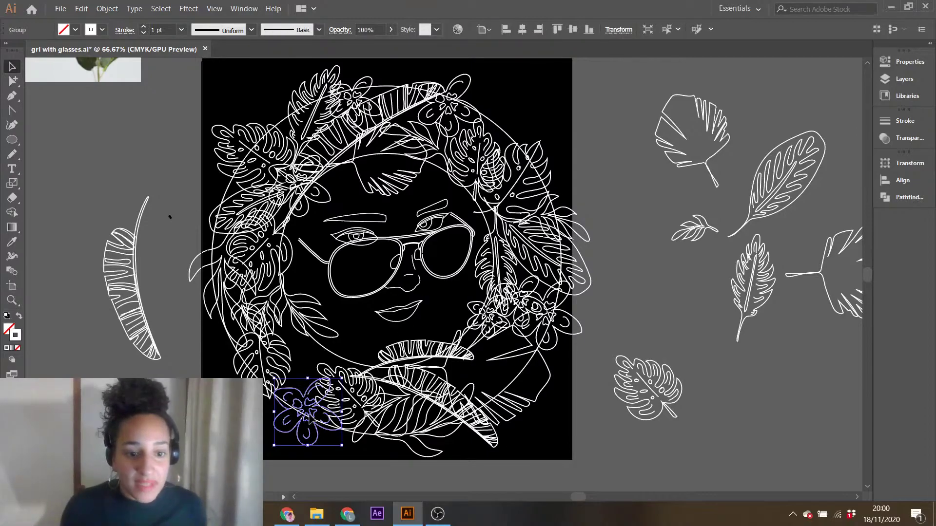
left_click(310, 375)
left_click_drag(308, 414, 325, 349)
left_click(287, 388)
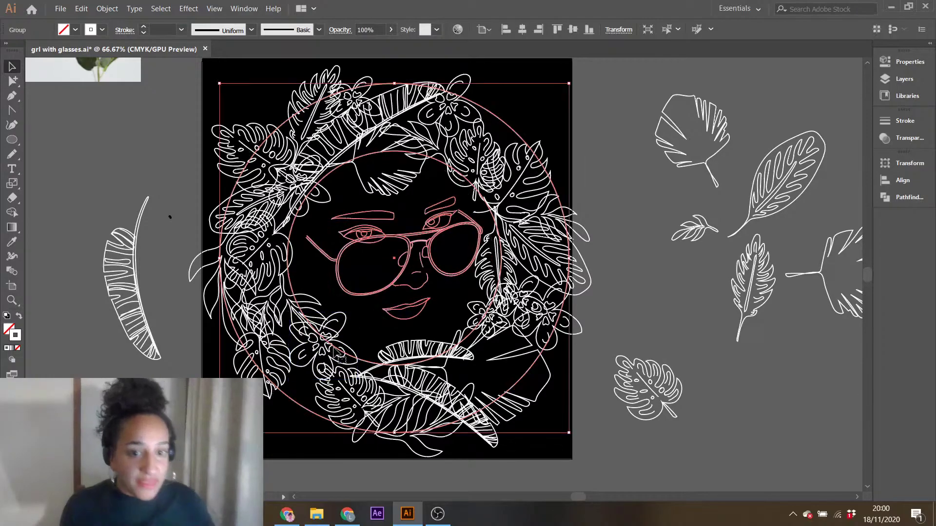
left_click(341, 404)
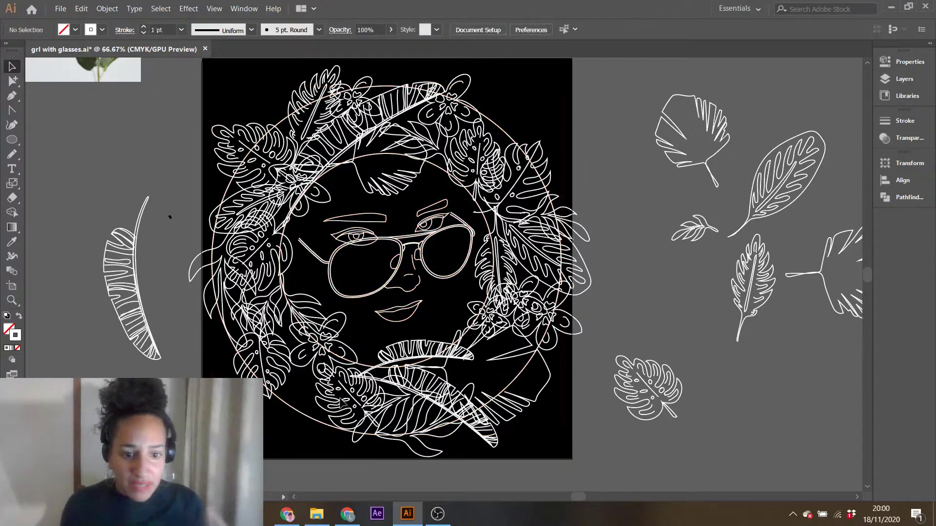
- Move the split monstera leaf at the wreath's lower edge slightly up so it overlaps the lower-left flower
left_click(344, 407)
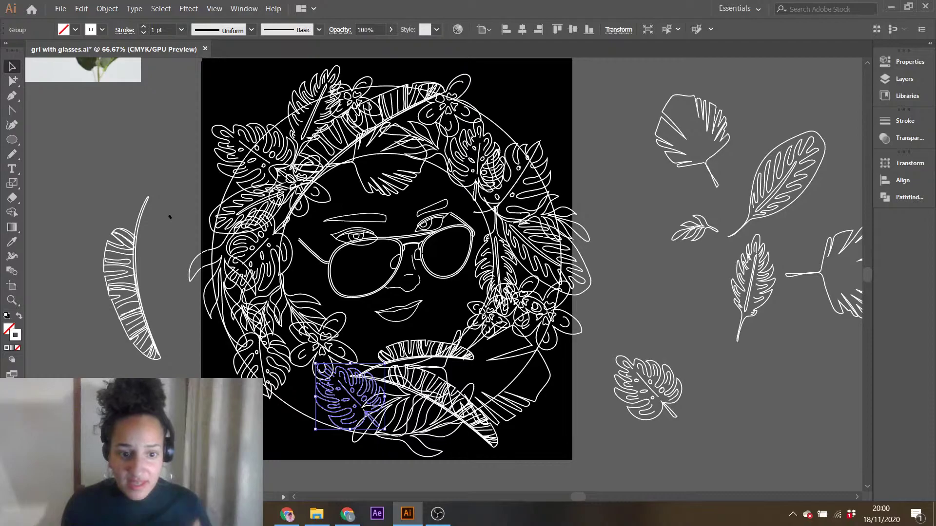
left_click(344, 400)
left_click(347, 397)
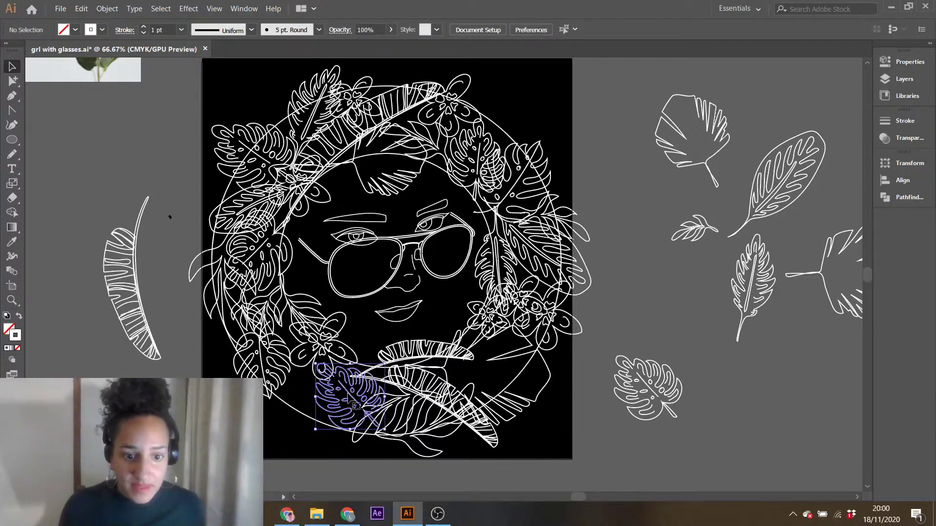
left_click(351, 388)
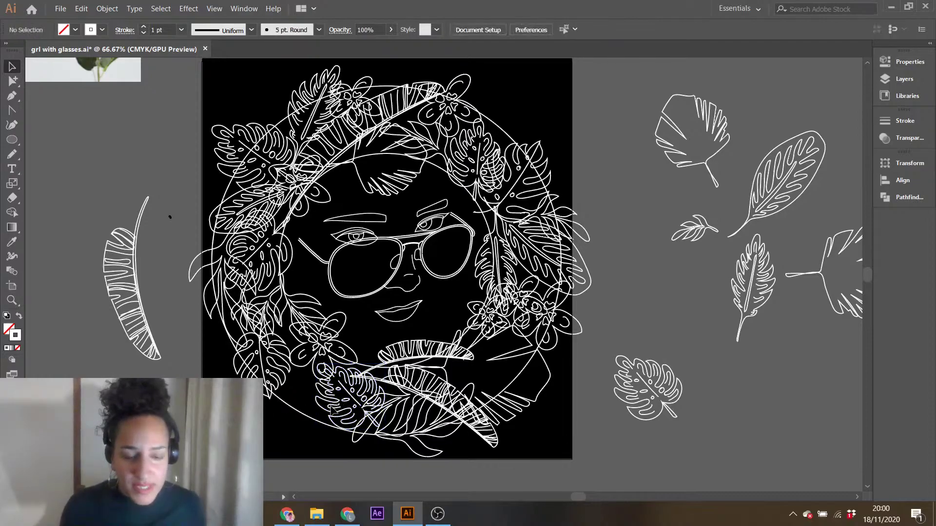
mouse_move(330, 406)
left_mouse_down()
mouse_move(334, 394)
mouse_move(326, 392)
left_mouse_up()
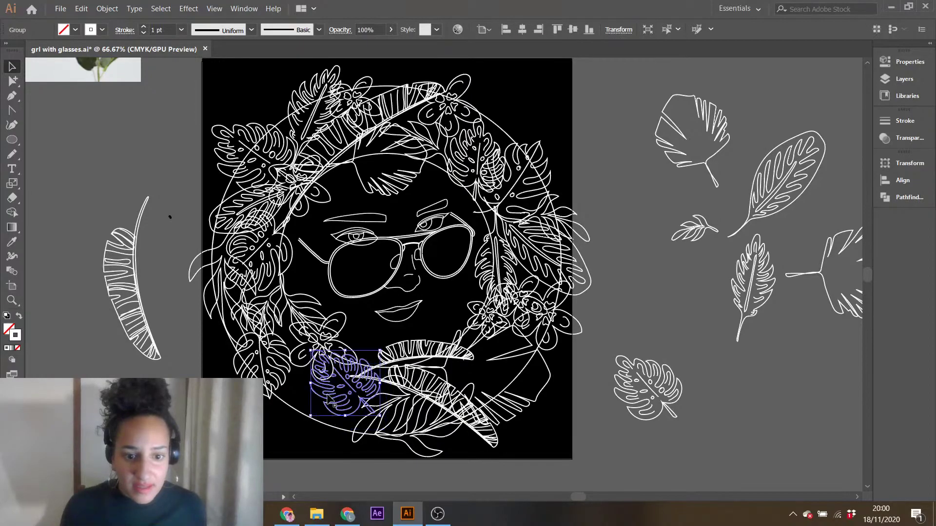
left_click(617, 441)
- Duplicate the loose long oval leaf, rotate the copy and place it along the outer circle at the wreath's lower left
left_click(651, 396)
left_click(670, 283)
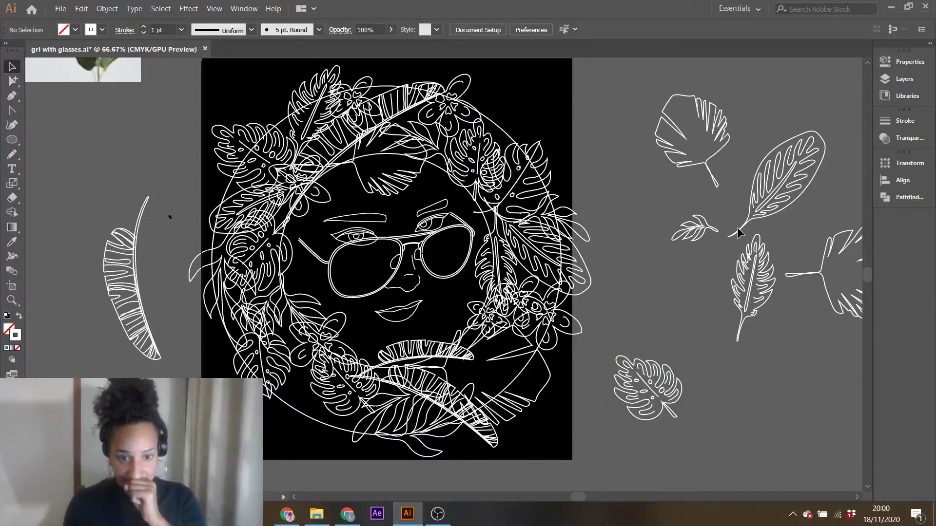
left_click(794, 166)
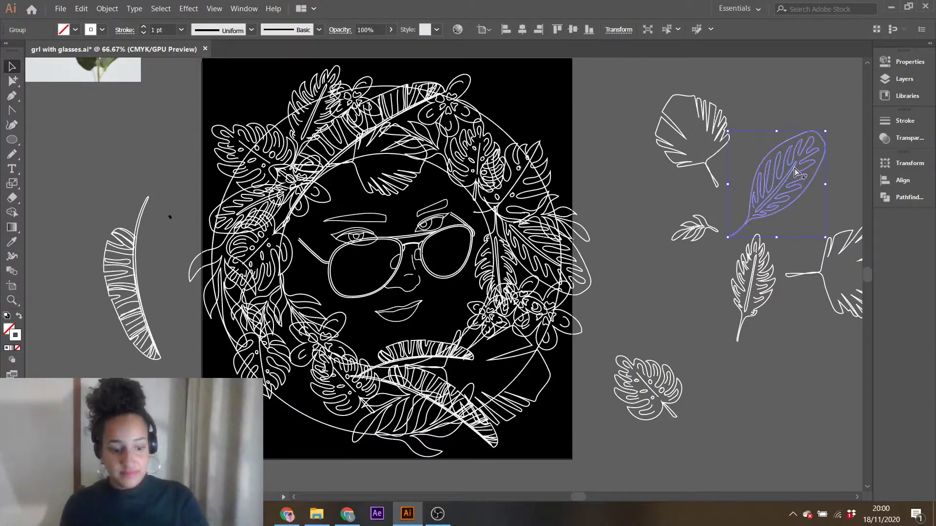
key("ctrl+c")
key("ctrl+v")
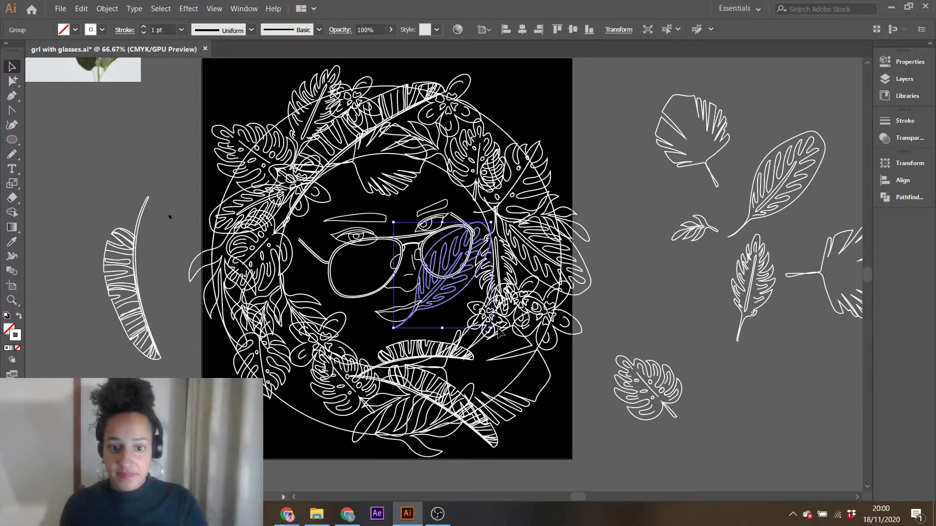
left_click_drag(494, 334, 503, 181)
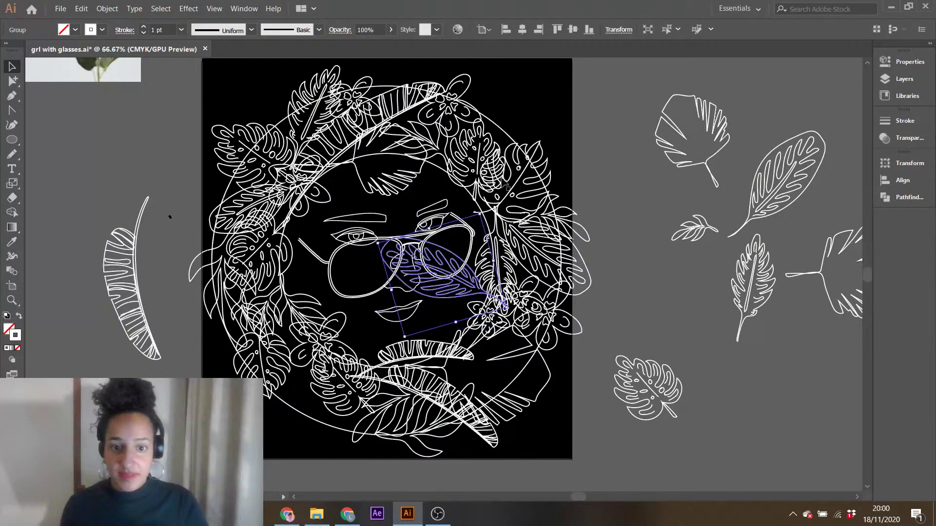
left_click_drag(452, 276, 344, 427)
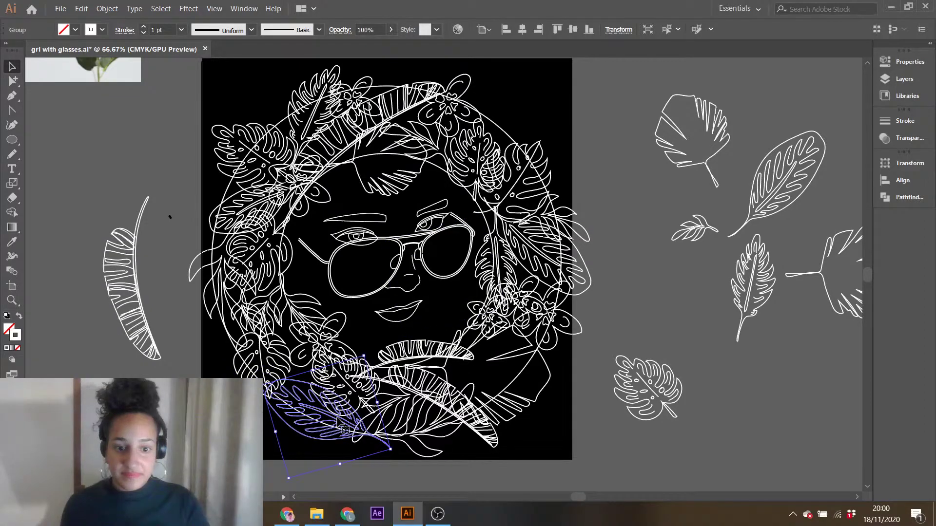
left_click(668, 319)
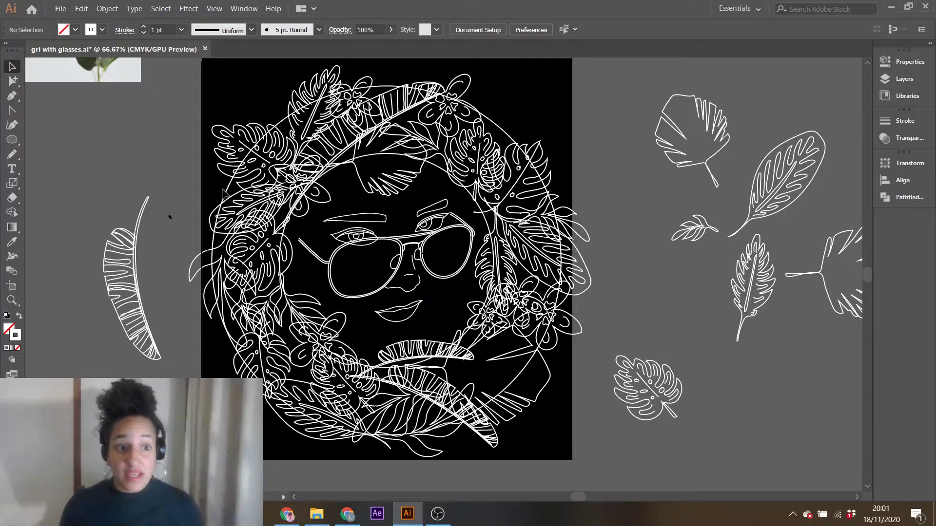
- Move the loose banana leaf to the other spare leaves, and shift the whole set farther from the artboard
left_click_drag(122, 282, 827, 426)
left_click_drag(637, 125, 846, 434)
left_click(788, 117)
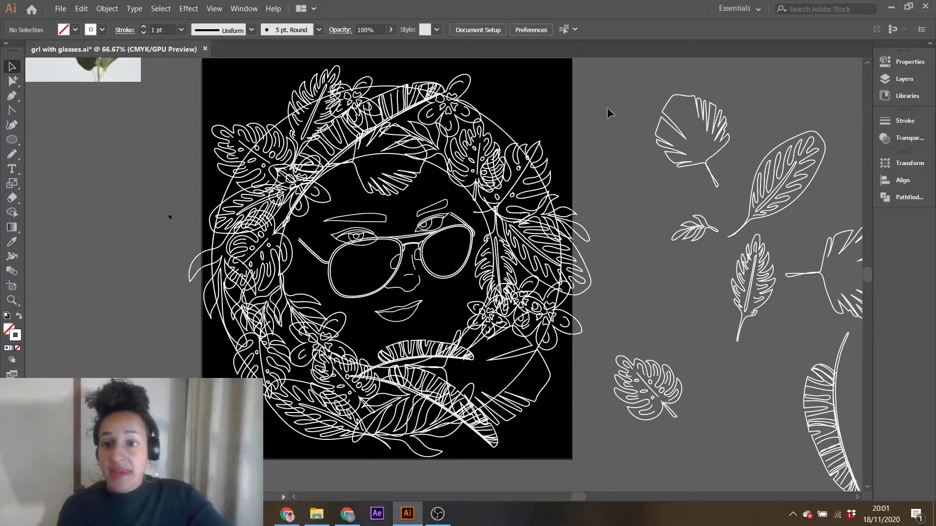
left_click_drag(737, 225, 823, 212)
left_click(649, 146)
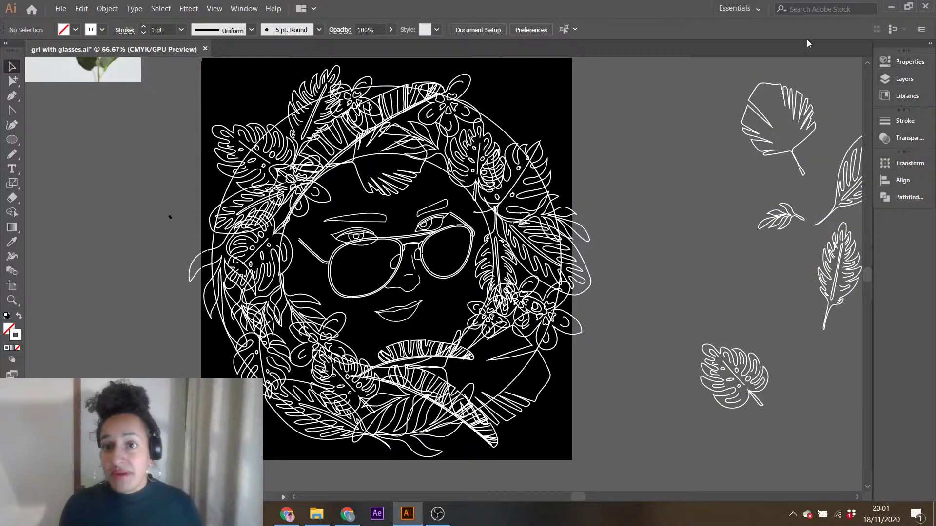
- Switch the workspace to Essentials Classic and check the layer list
left_click(736, 8)
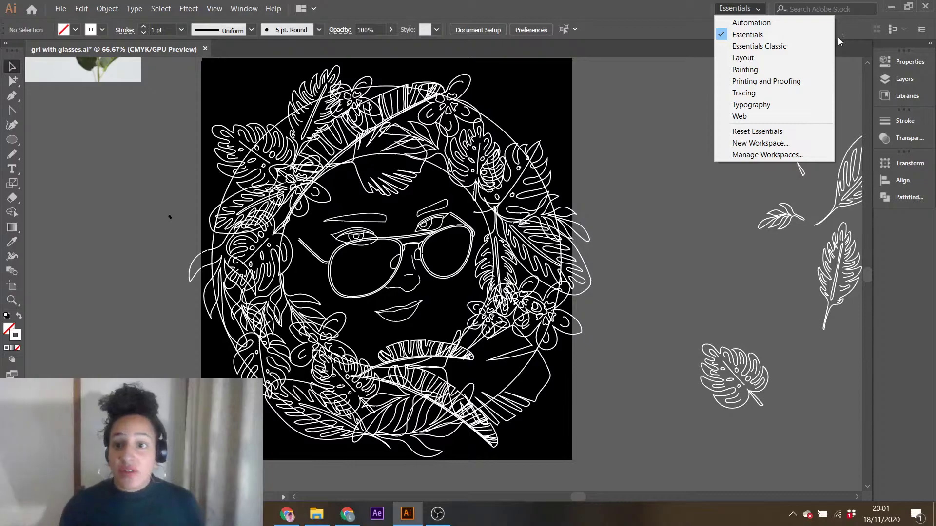
left_click(775, 66)
left_click(742, 8)
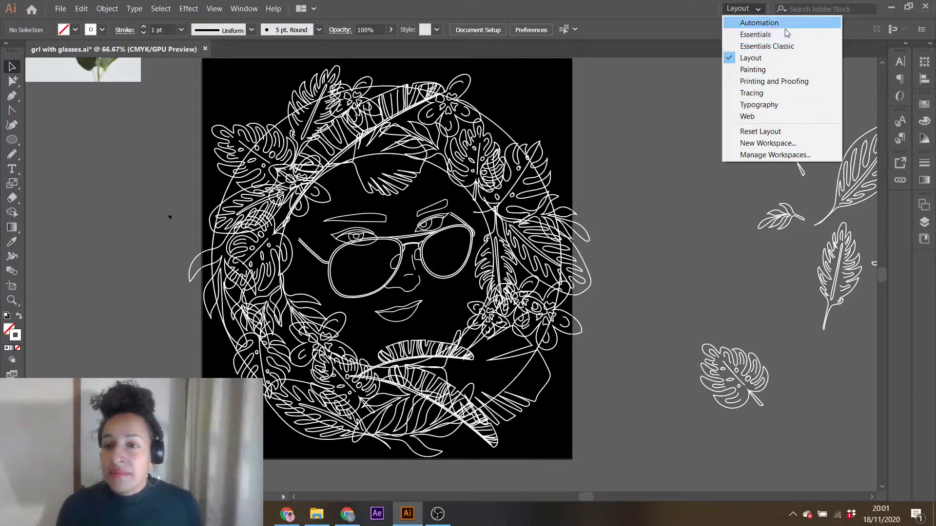
left_click(768, 46)
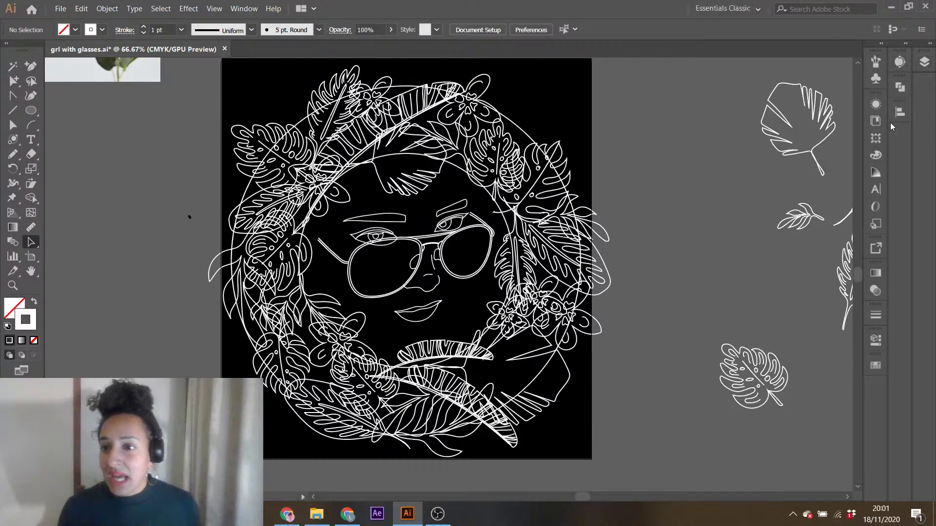
left_click(926, 64)
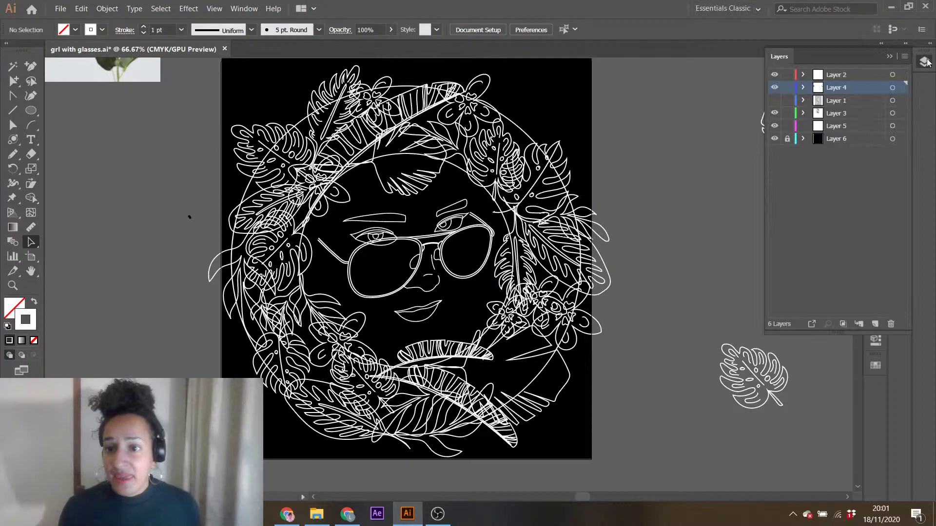
left_click(889, 56)
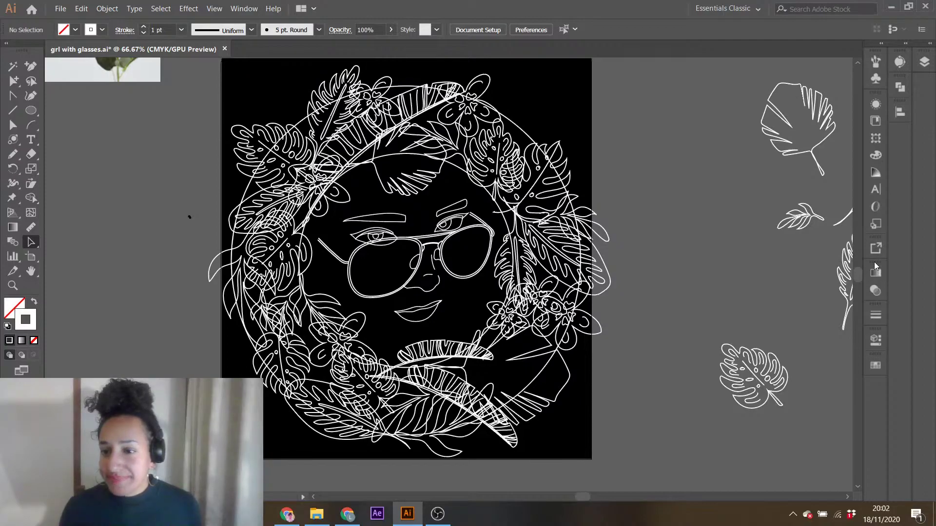
- Widen the artboard on both sides to about 231.53 mm so it takes in the protruding leaves
left_click(875, 316)
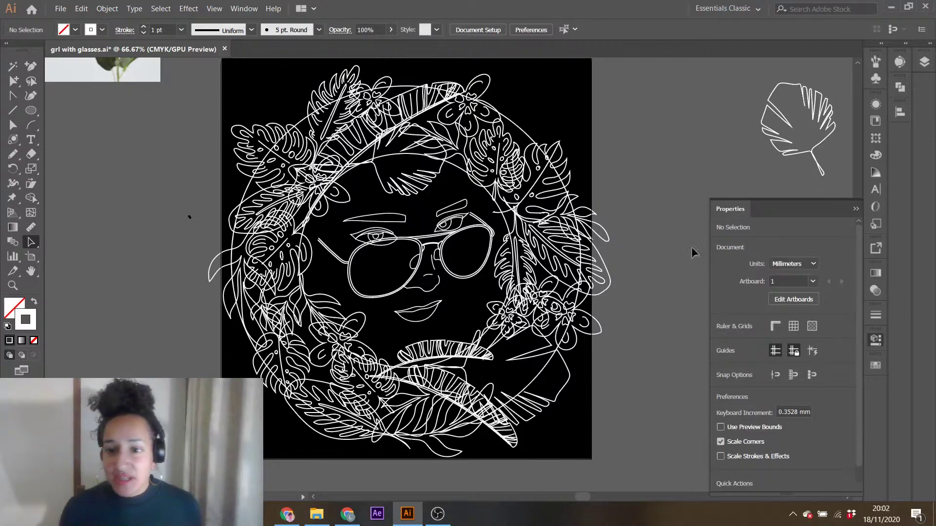
left_click(792, 303)
left_click_drag(222, 262, 195, 262)
left_click_drag(595, 262, 613, 264)
scroll(621, 316, "up", 1)
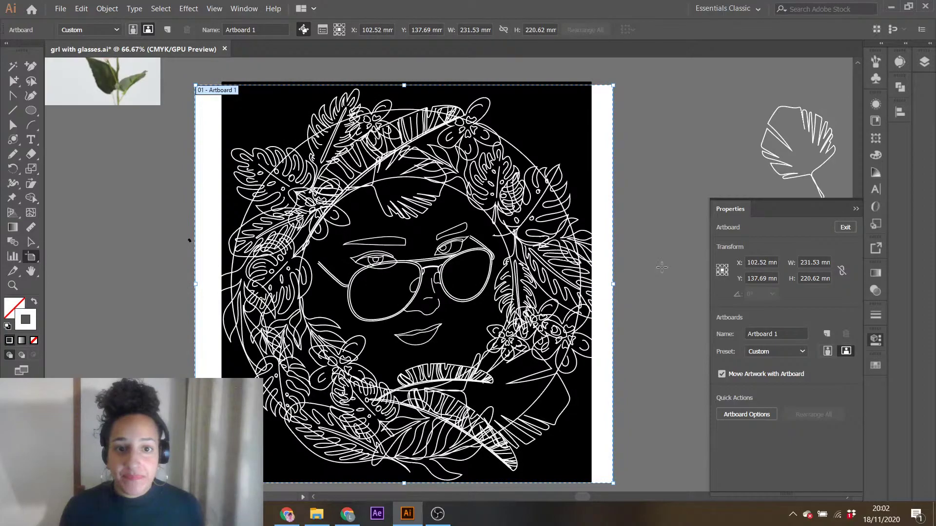
left_click(31, 242)
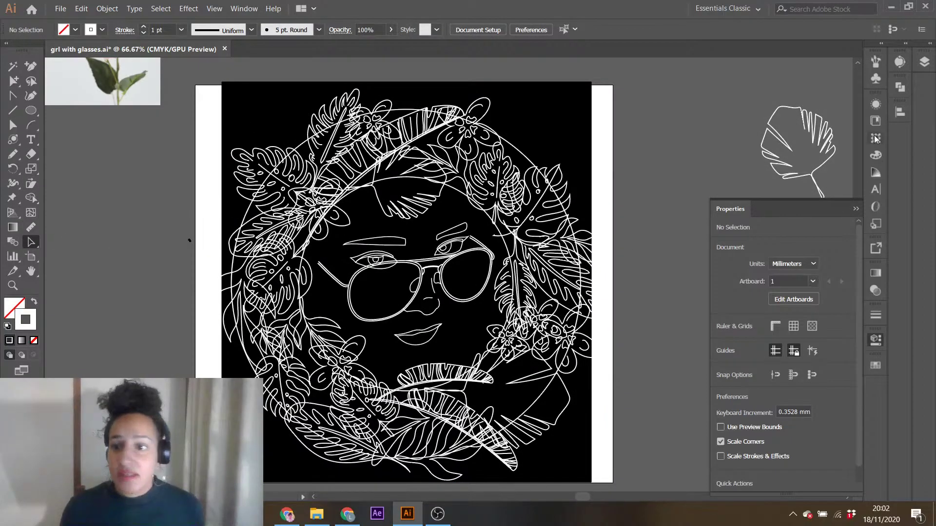
left_click(856, 209)
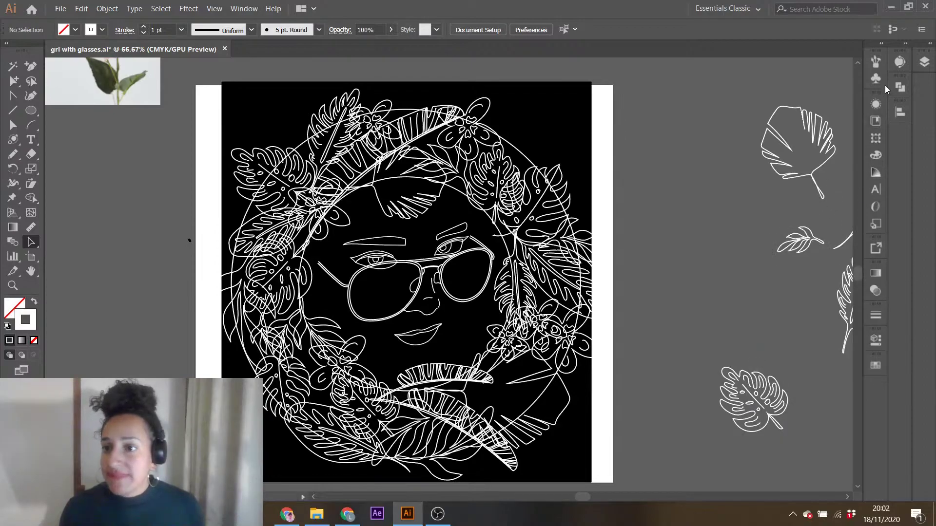
- Unlock Layer 6, stretch its black background rectangle to both side edges of the widened artboard, and lock the layer again
left_click(924, 63)
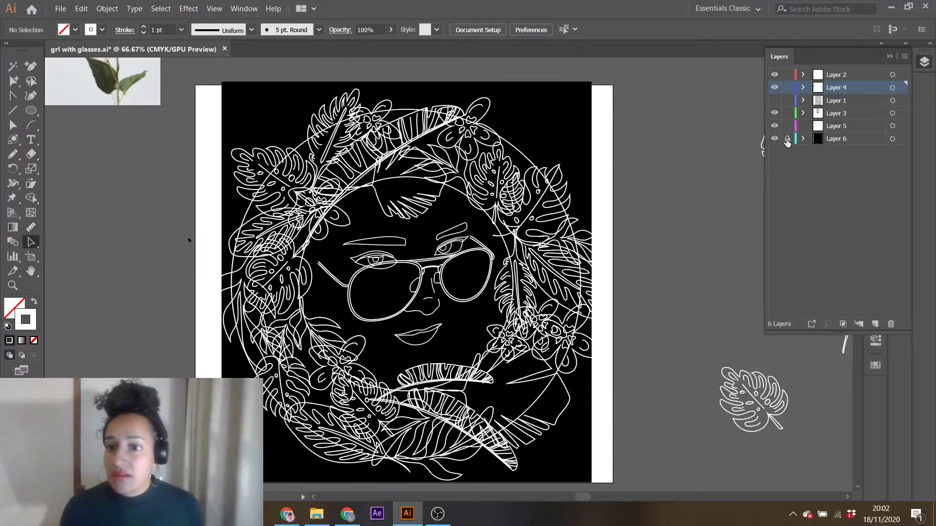
left_click(577, 144)
left_click_drag(591, 281, 614, 281)
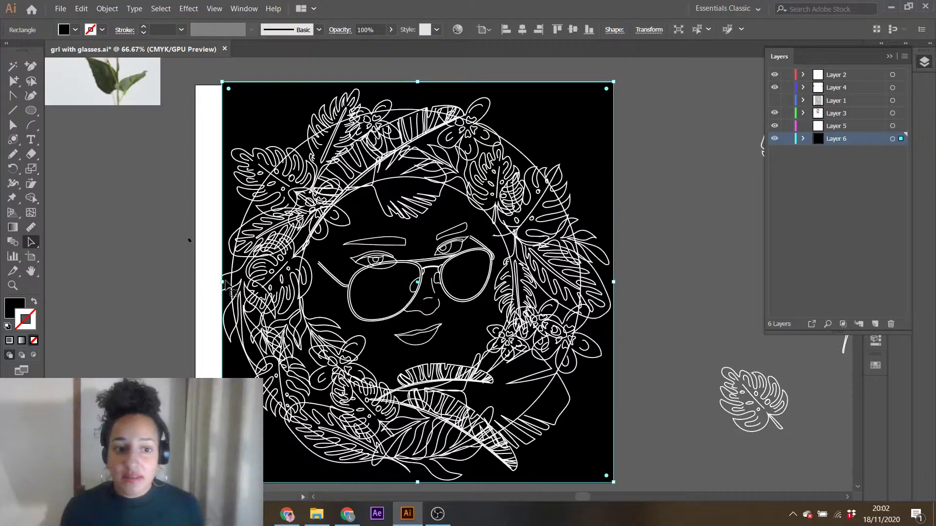
left_click_drag(222, 281, 197, 284)
left_click(786, 139)
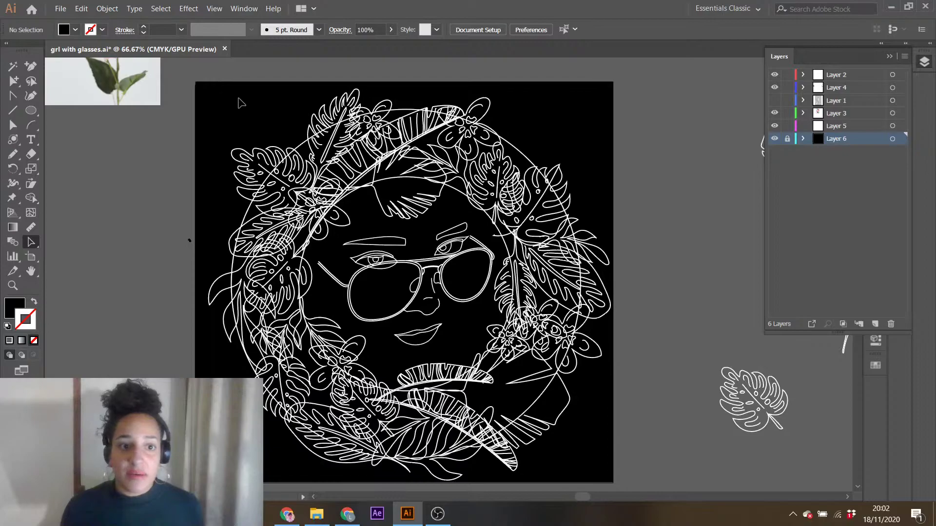
- Group the face, circles and leaf wreath, and centre the group horizontally and vertically on the artboard
left_click_drag(241, 102, 580, 485)
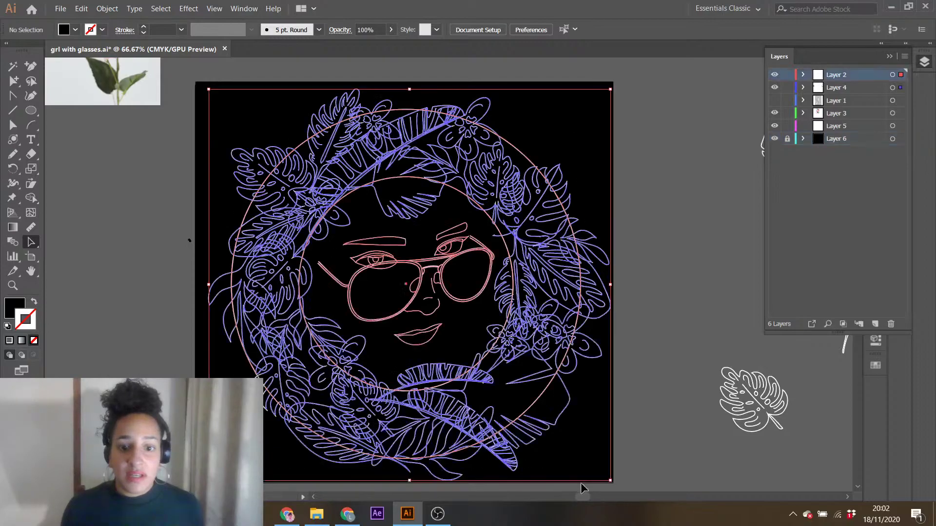
key("ctrl+g")
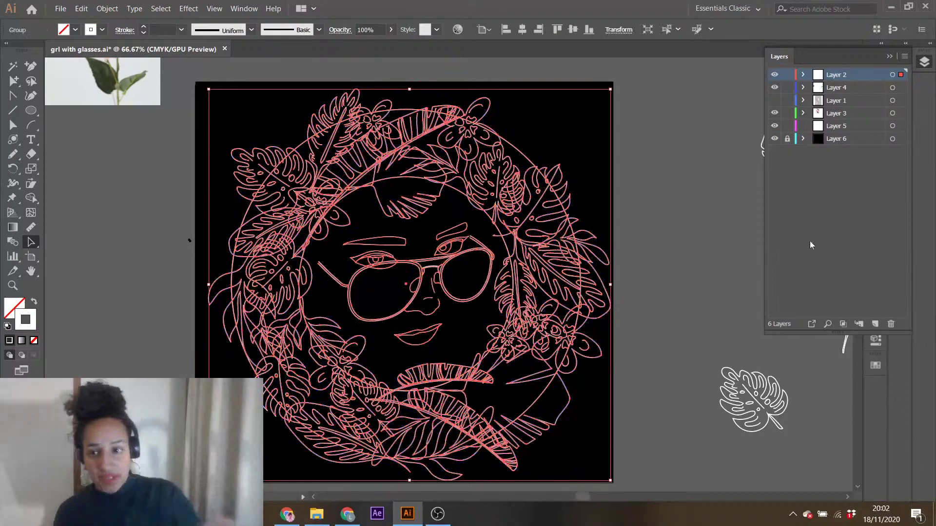
left_click(889, 57)
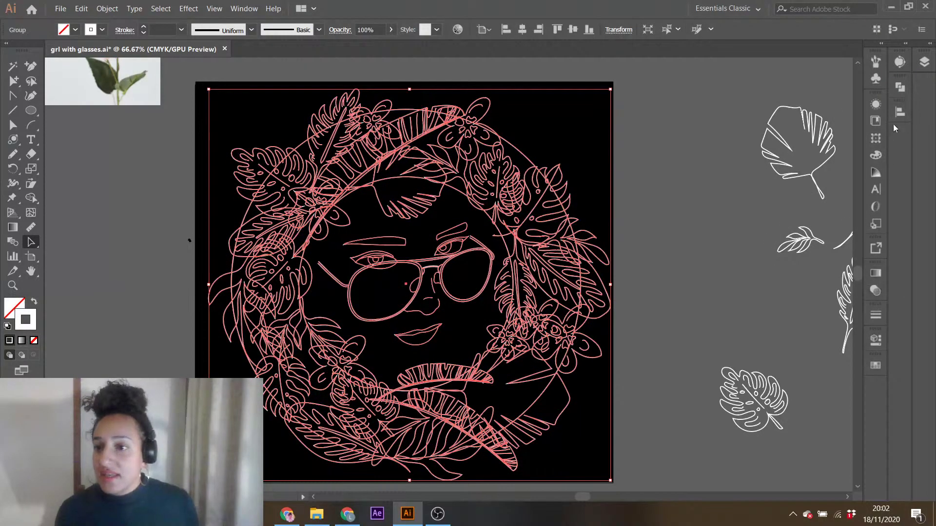
left_click(900, 112)
left_click(780, 139)
left_click(854, 140)
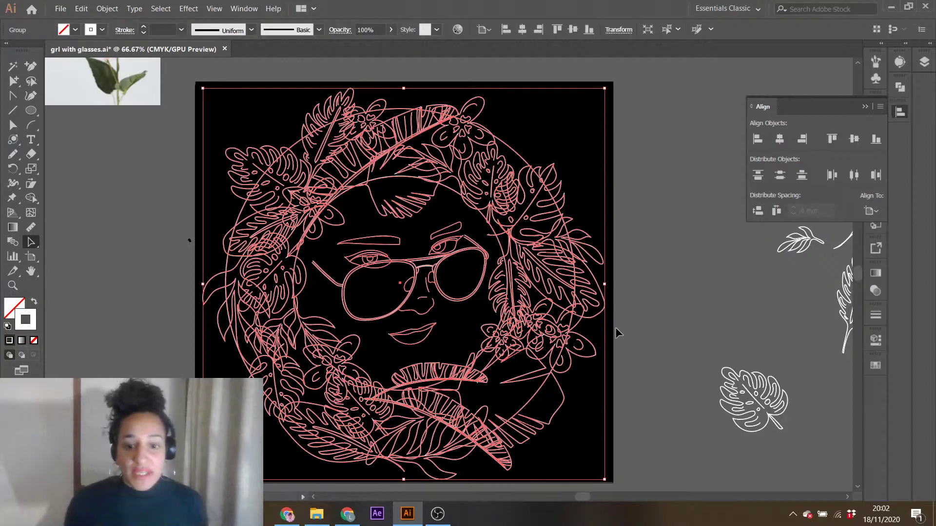
scroll(623, 321, "down", 1)
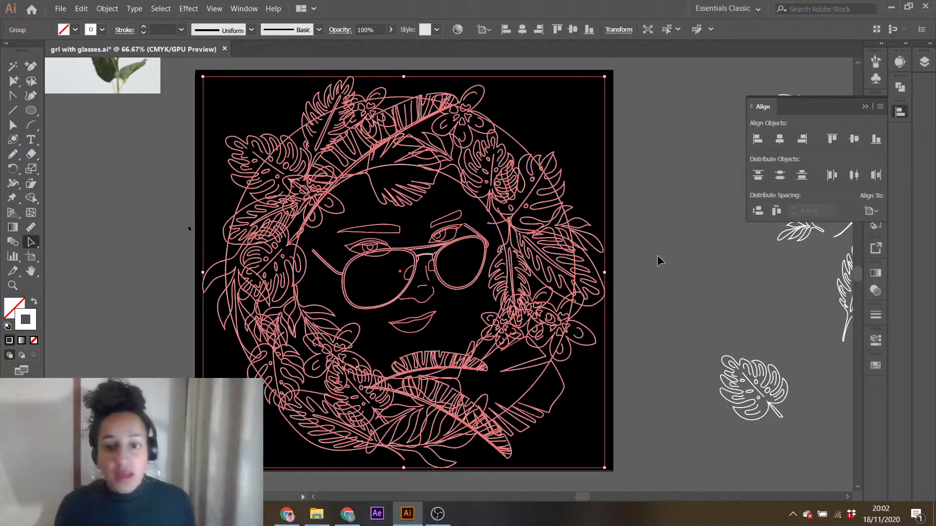
left_click(634, 257)
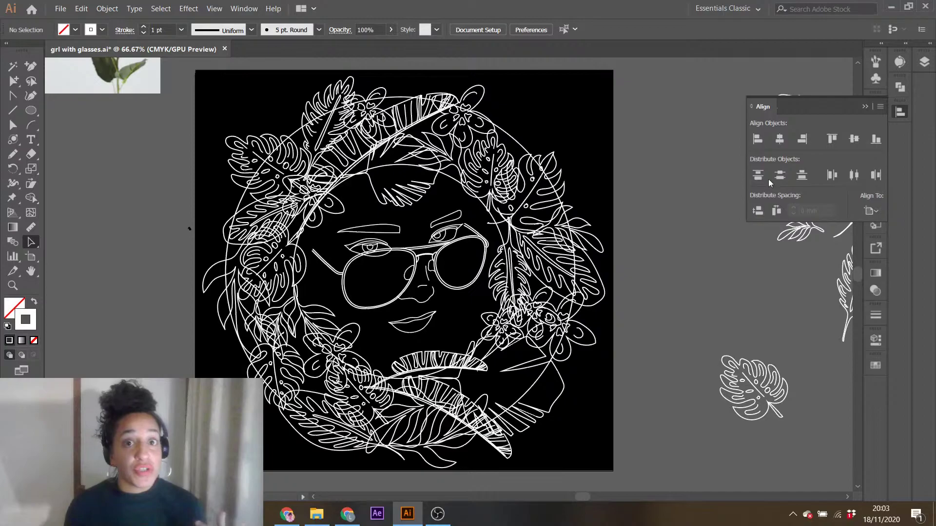
- Switch to Chrome and open a new tab for a web search
left_click(287, 514)
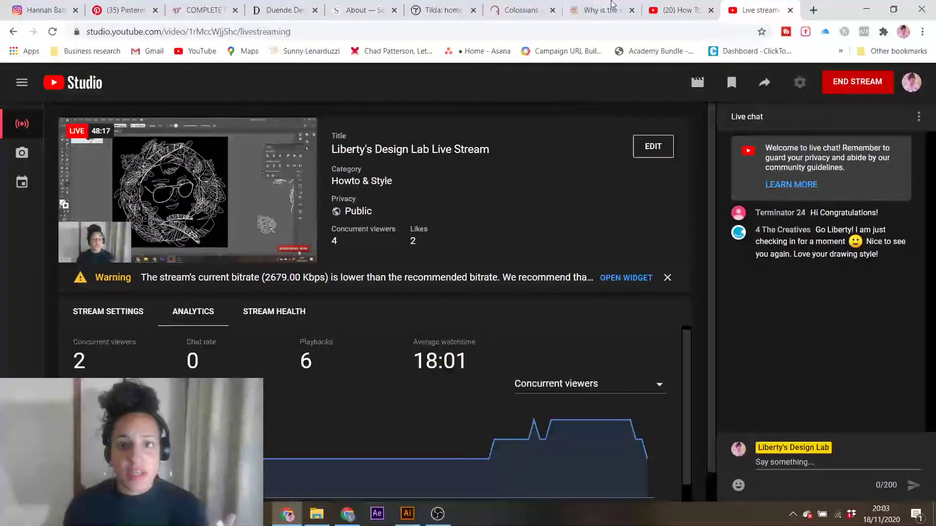
left_click(813, 9)
left_click(469, 32)
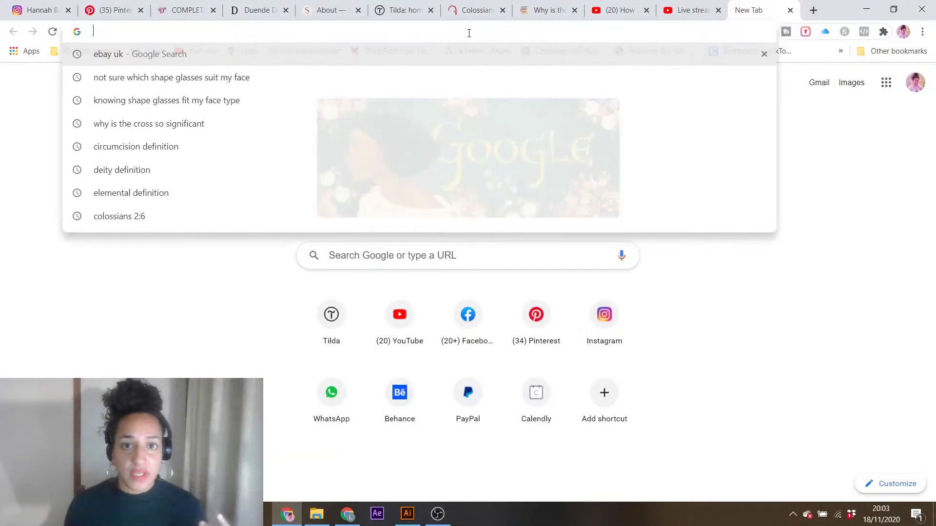
type("COOL")
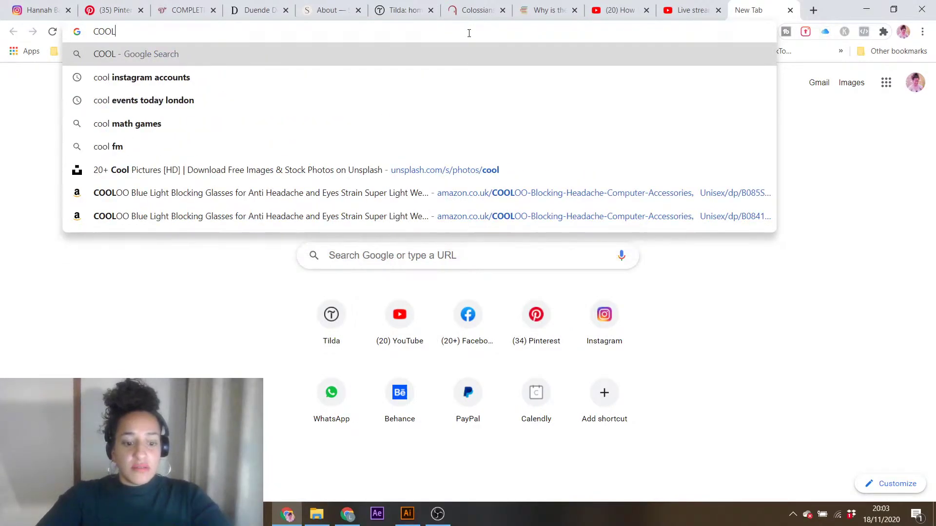
type("ERS")
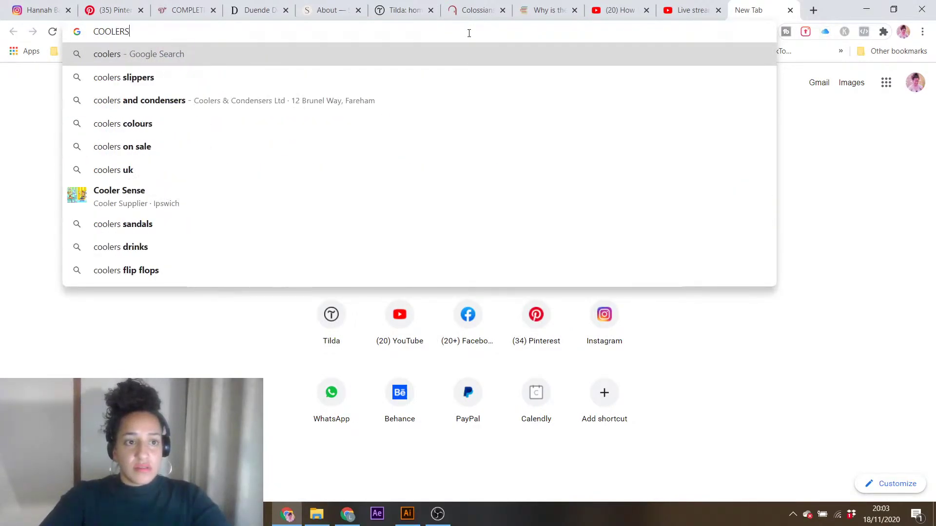
key("BackSpace")
key("BackSpace")
key("BackSpace")
key("BackSpace")
key("BackSpace")
key("BackSpace")
key("BackSpace")
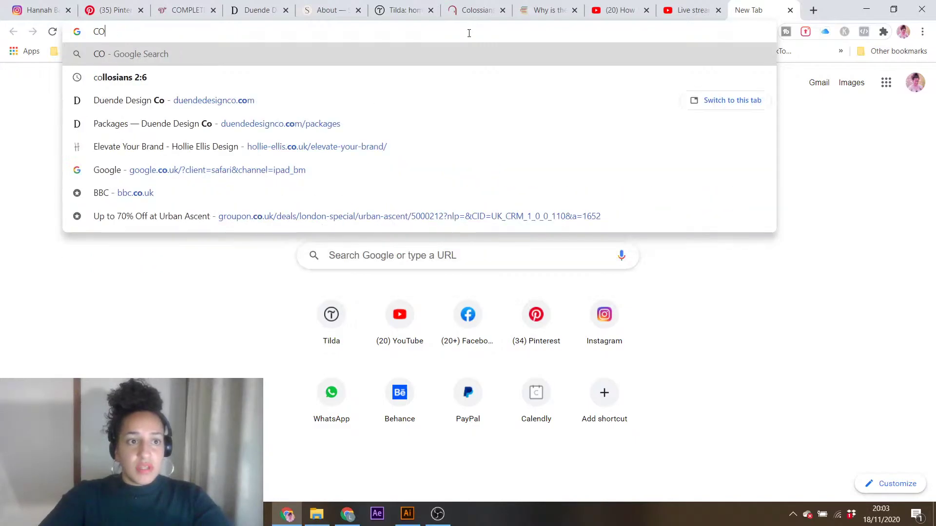
- Open the bookmarked Color Hunt site from the Business research folder and look over its newest palettes
left_click(84, 51)
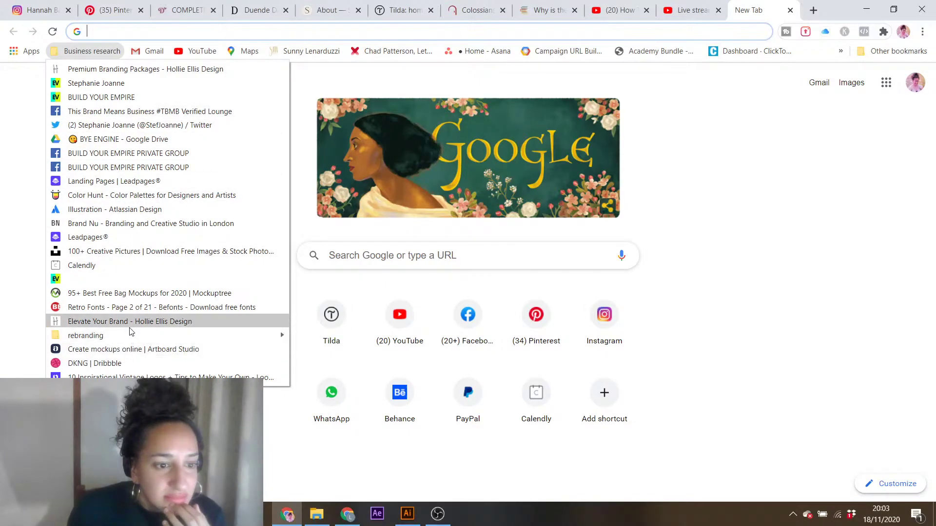
left_click(124, 196)
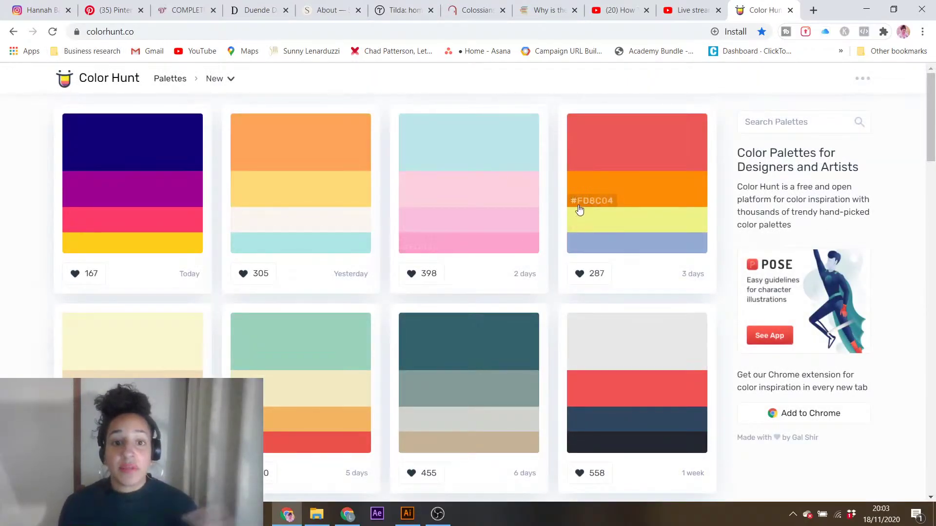
scroll(581, 323, "down", 12)
scroll(583, 325, "up", 4)
scroll(583, 325, "up", 5)
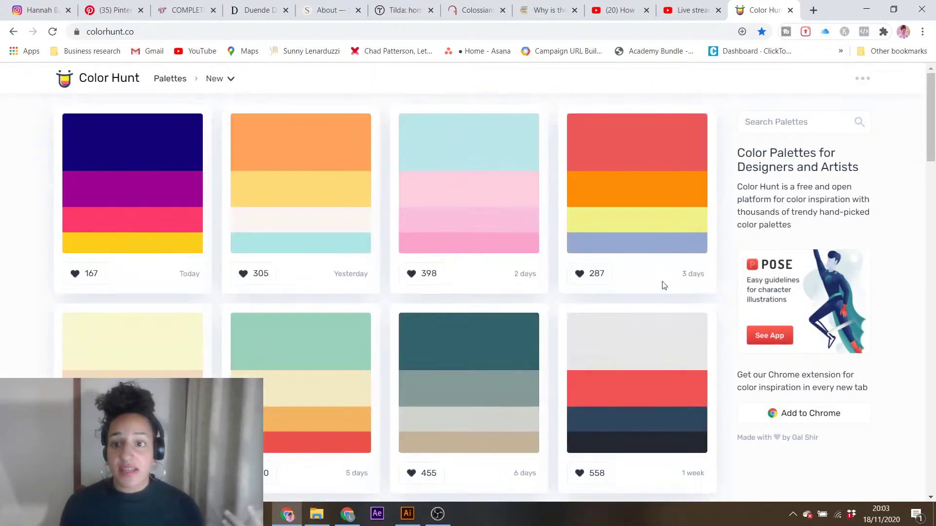
- Search the Color Hunt palettes for Green and look through the resulting colour combinations
left_click(776, 123)
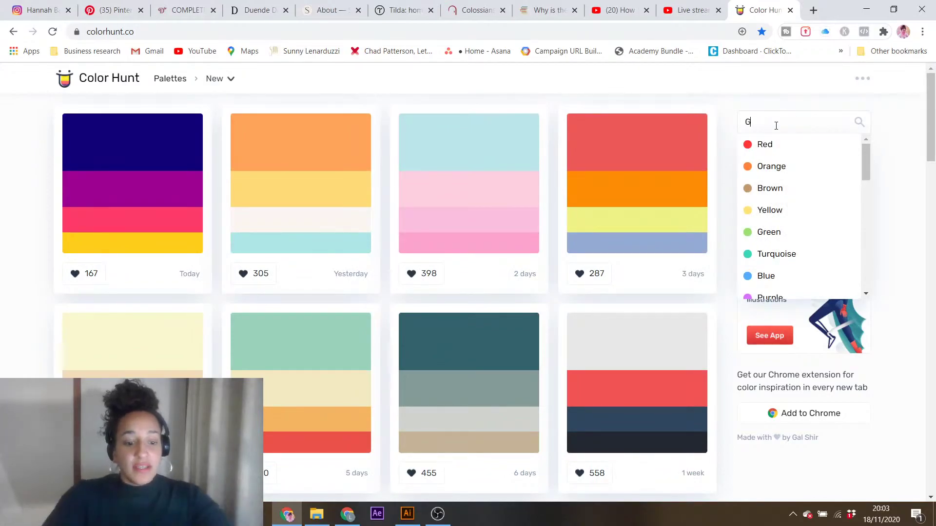
type("Green")
key("Return")
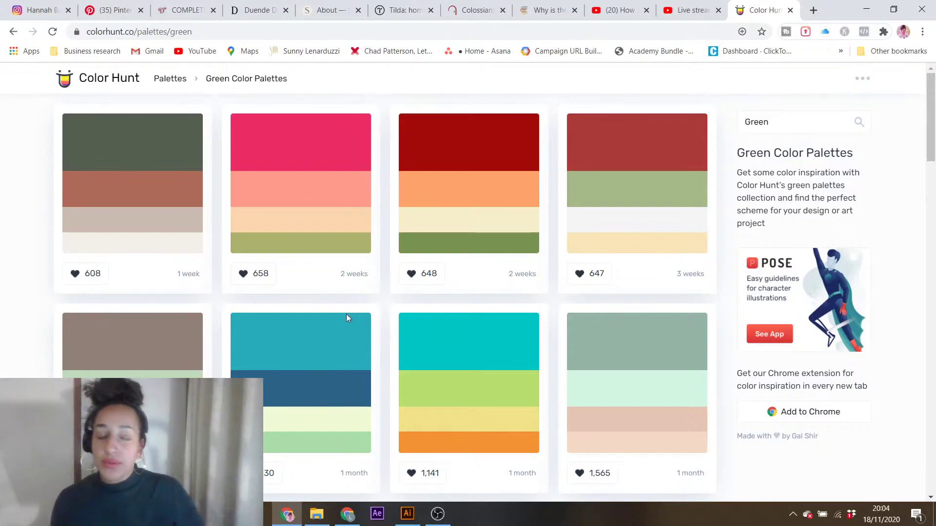
scroll(109, 334, "down", 7)
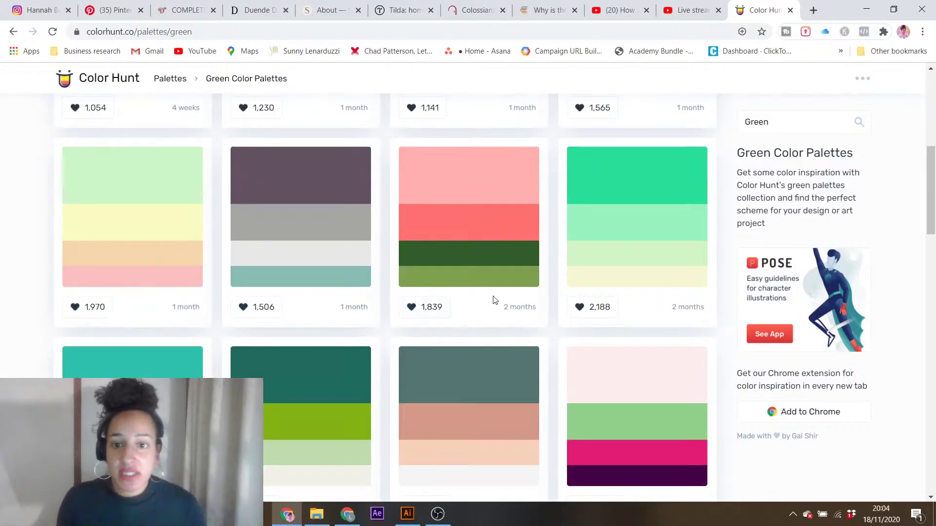
scroll(499, 313, "down", 4)
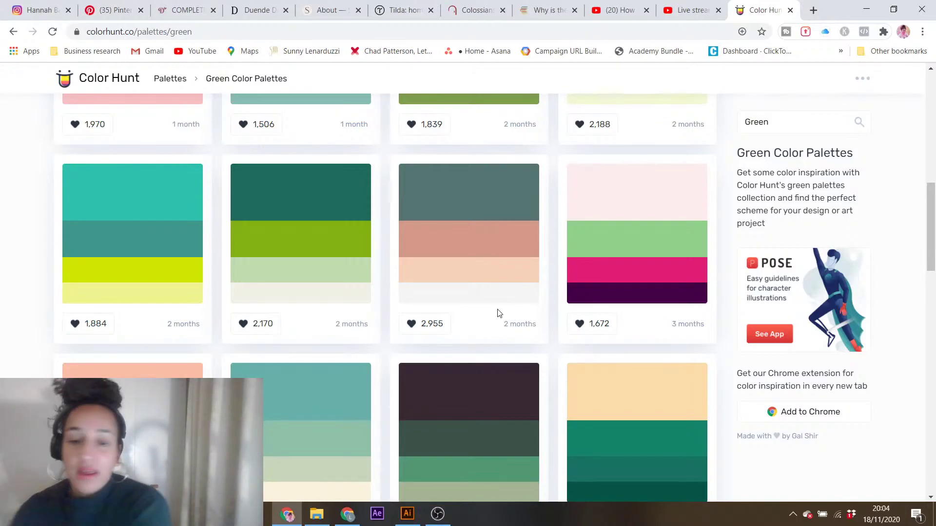
scroll(460, 342, "down", 10)
scroll(464, 365, "down", 15)
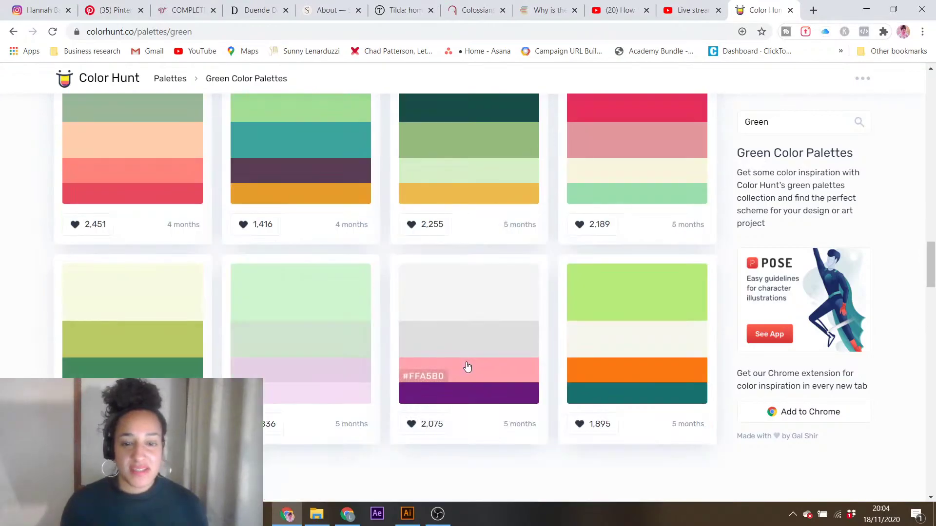
scroll(477, 368, "up", 7)
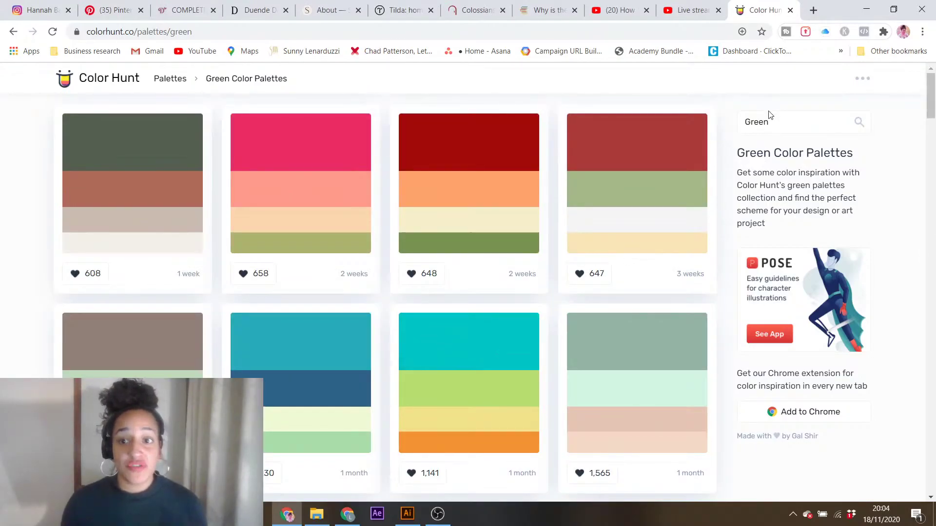
- Open the palette of light pink, coral, dark green and olive green and download its image
left_click(753, 122)
type("Tropical")
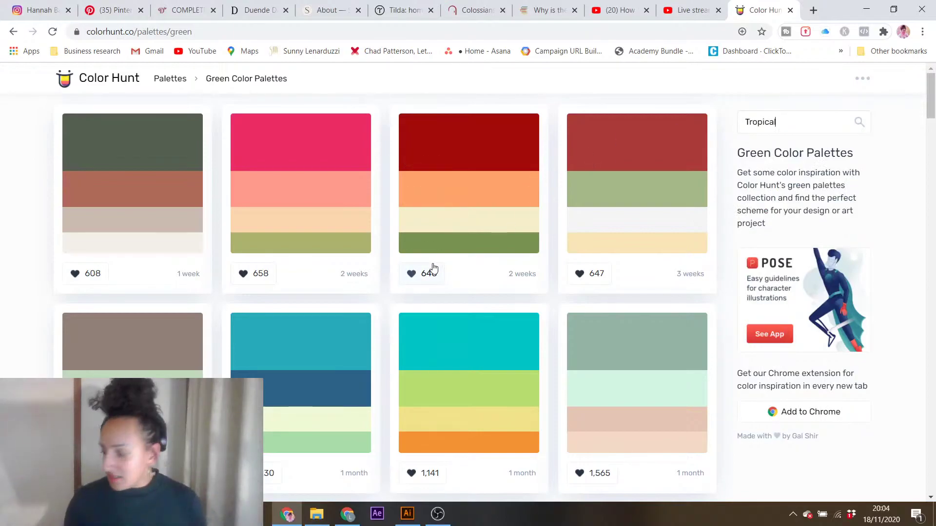
scroll(312, 341, "down", 3)
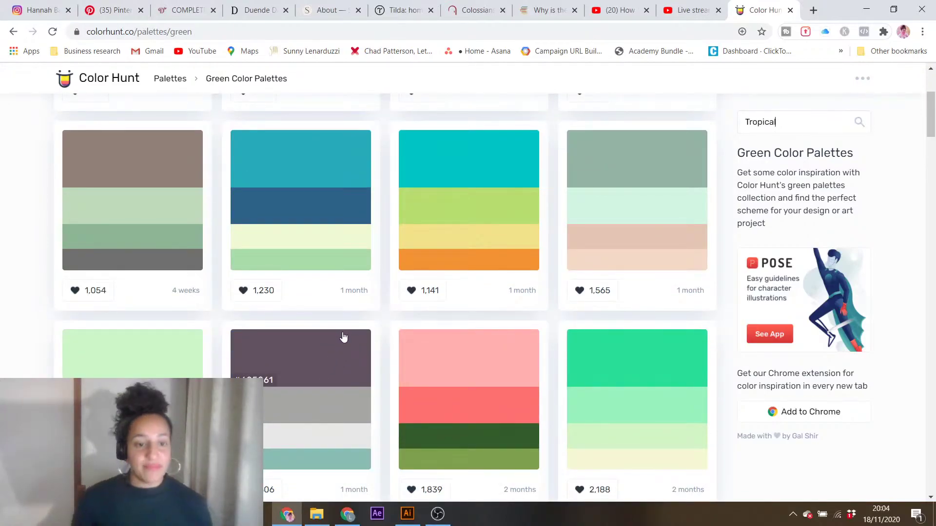
scroll(344, 336, "down", 3)
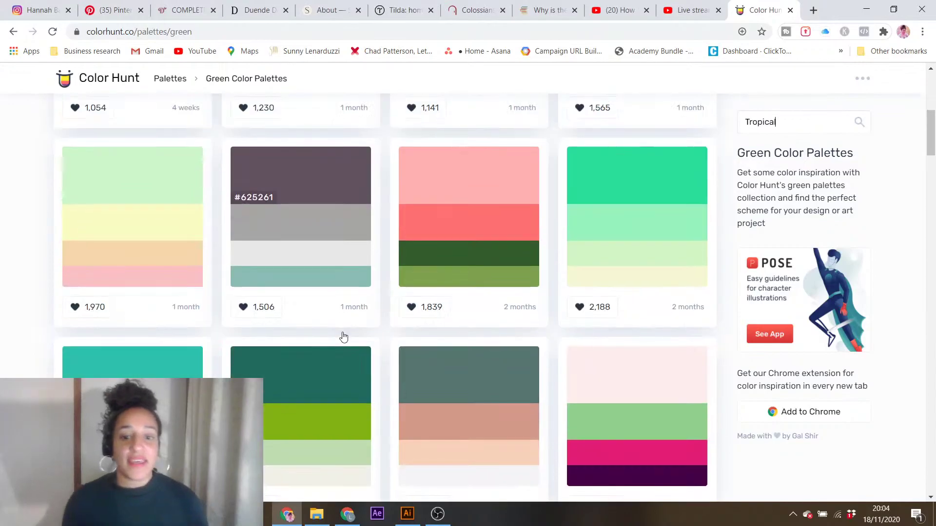
left_click(484, 244)
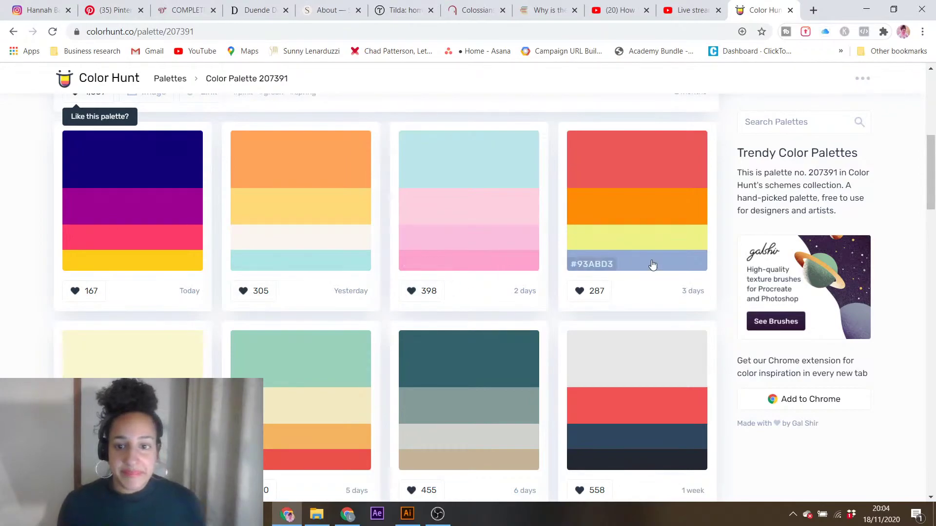
scroll(589, 382, "down", 10)
scroll(588, 383, "up", 15)
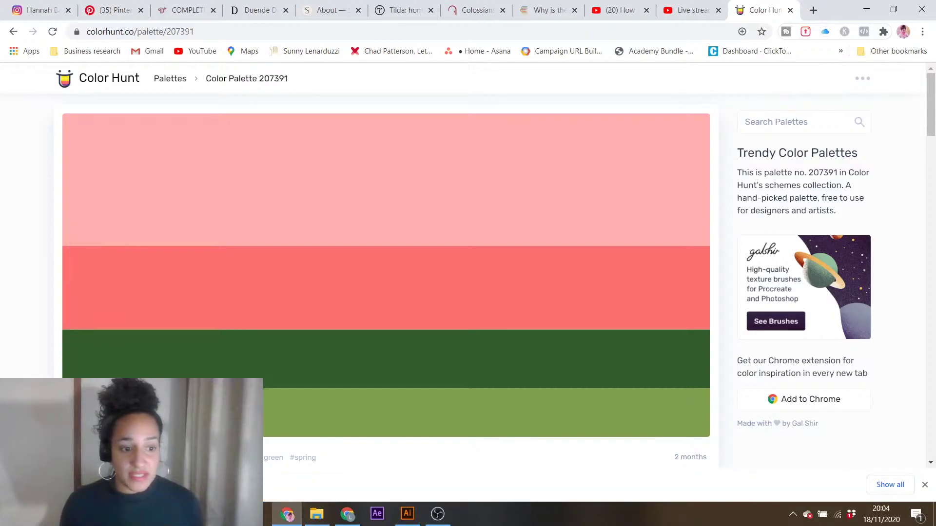
- Place the downloaded palette image into the Illustrator portrait document and scale it down over the artboard's left edge
left_click_drag(49, 485, 132, 283)
left_click_drag(142, 207, 397, 313)
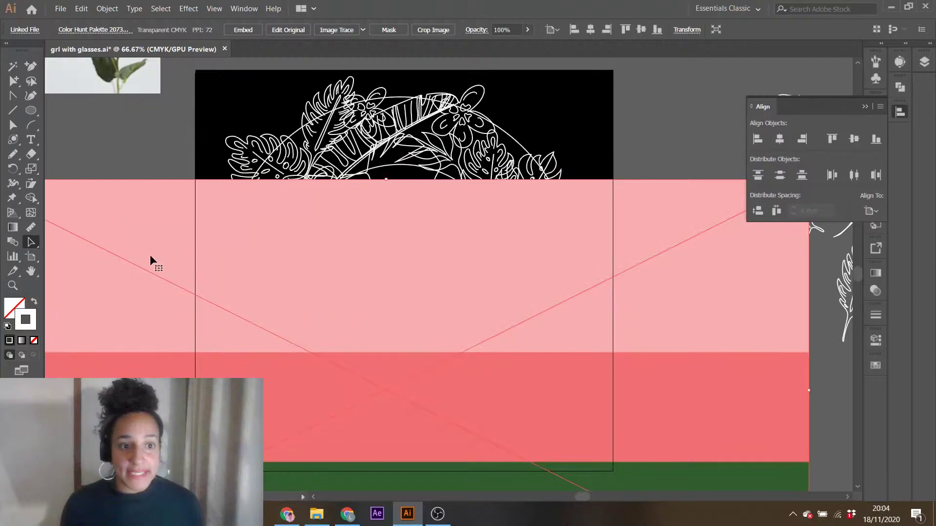
left_click_drag(156, 255, 269, 230)
mouse_move(77, 156)
left_mouse_down()
mouse_move(396, 432)
mouse_move(639, 433)
mouse_move(157, 288)
mouse_move(74, 146)
left_mouse_up()
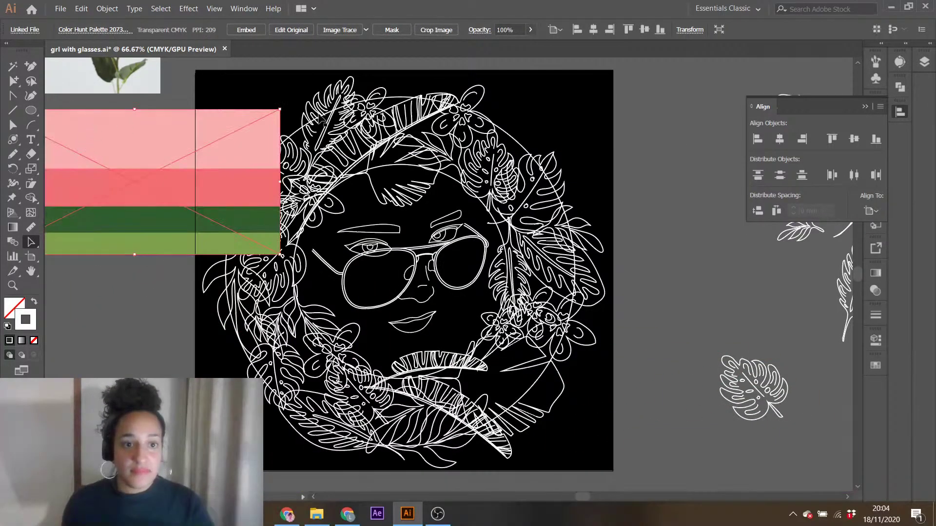
- Rotate the palette image 90° clockwise, shrink it into a narrow vertical swatch beside the artboard's left edge, and collapse the Align panel
left_click_drag(279, 111, 134, 302)
left_click_drag(70, 224, 116, 253)
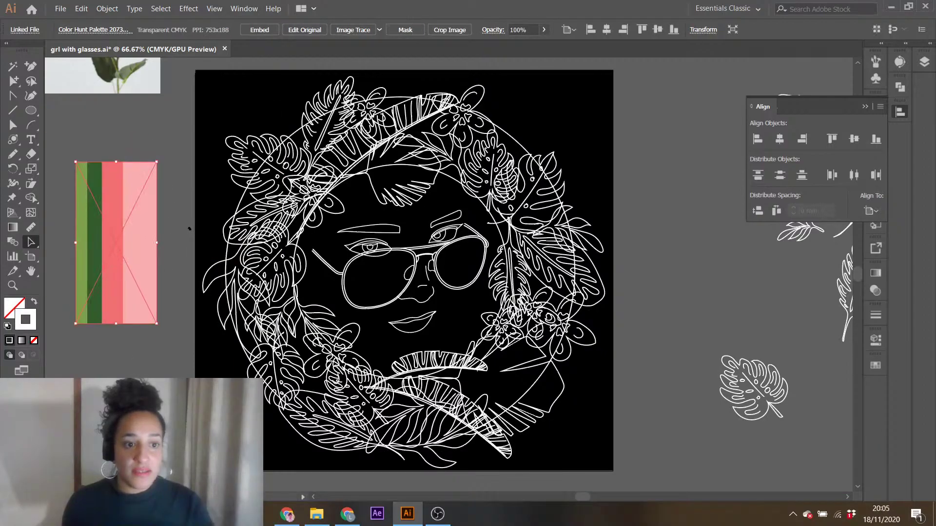
left_click(139, 389)
left_click(868, 106)
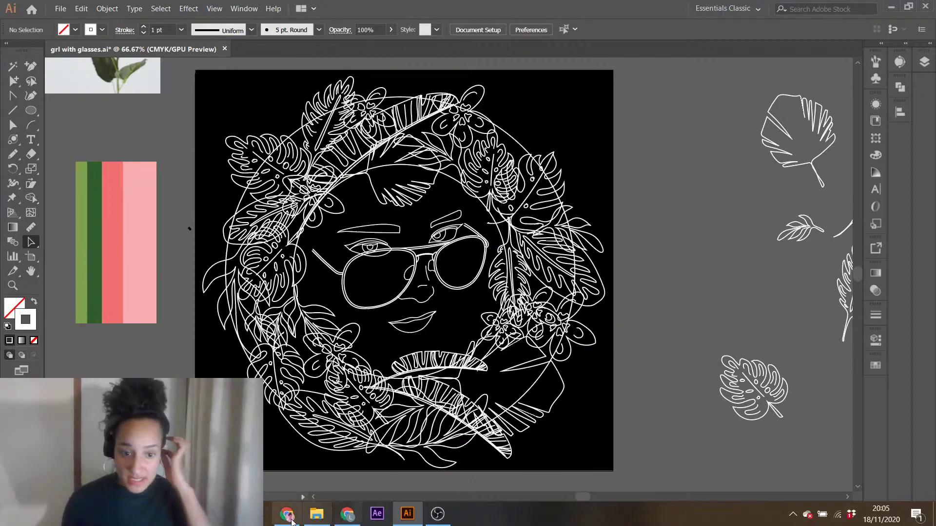
- Switch back to Color Hunt in Chrome and search its palettes for Green again
left_click(287, 513)
left_click(828, 120)
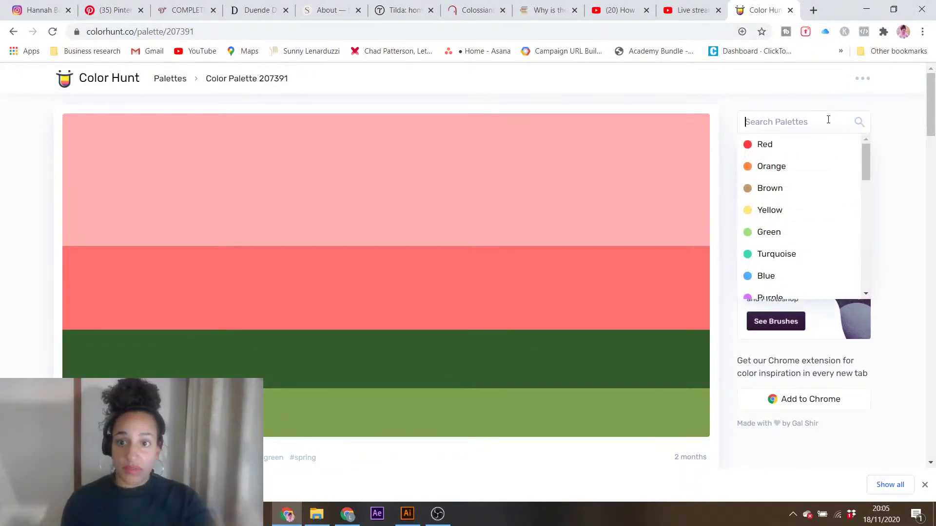
type("Greens")
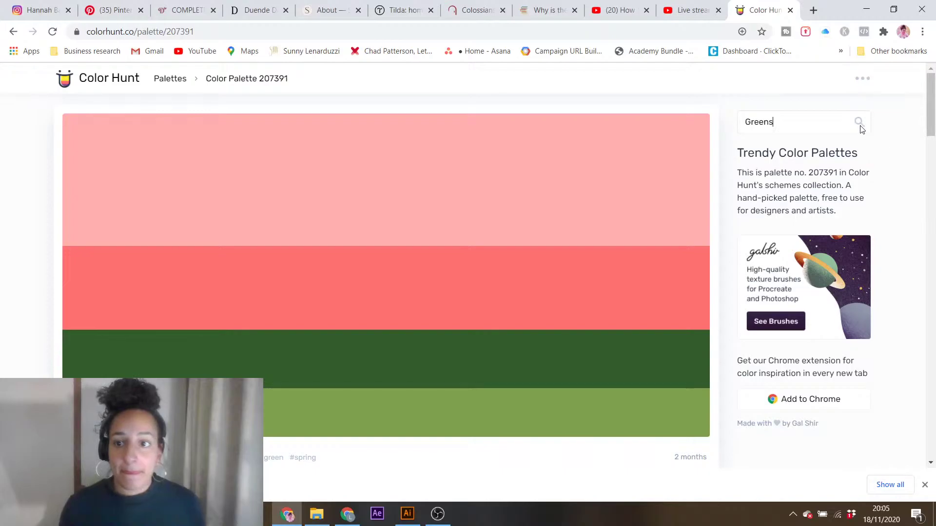
key("BackSpace")
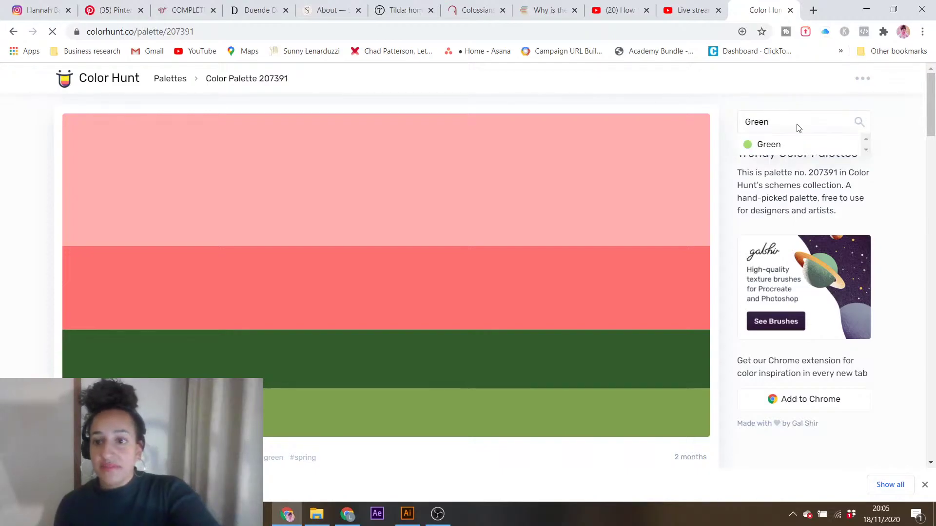
key("Return")
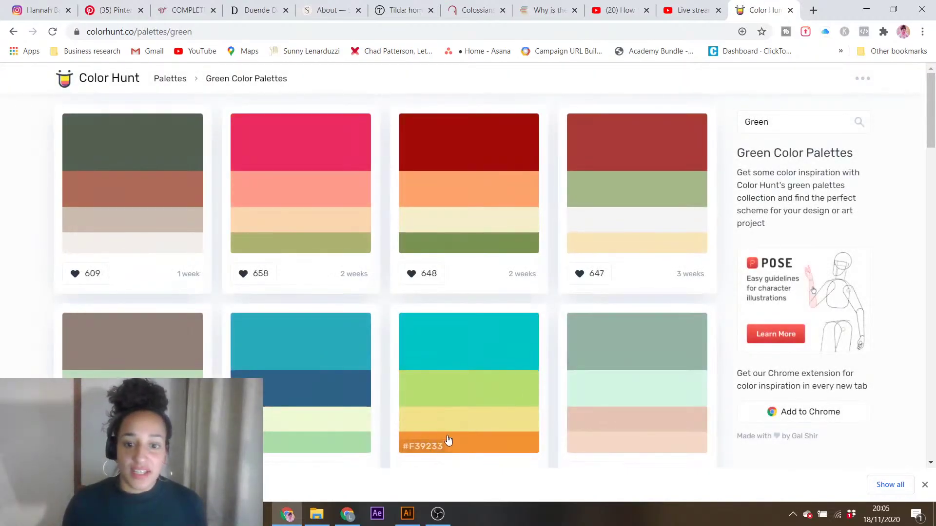
- Close the downloads bar and examine the green palettes for another combination that suits the tropical leaf portrait
scroll(449, 441, "down", 7)
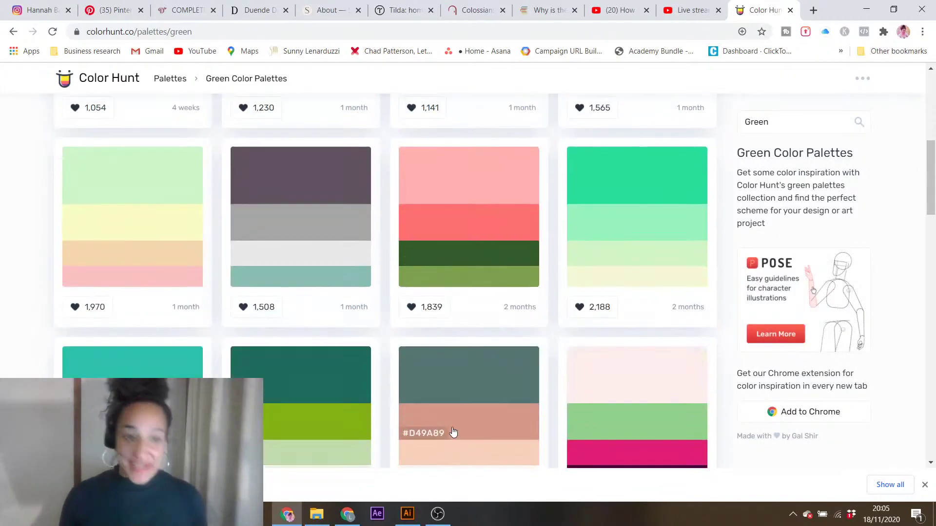
scroll(459, 422, "down", 7)
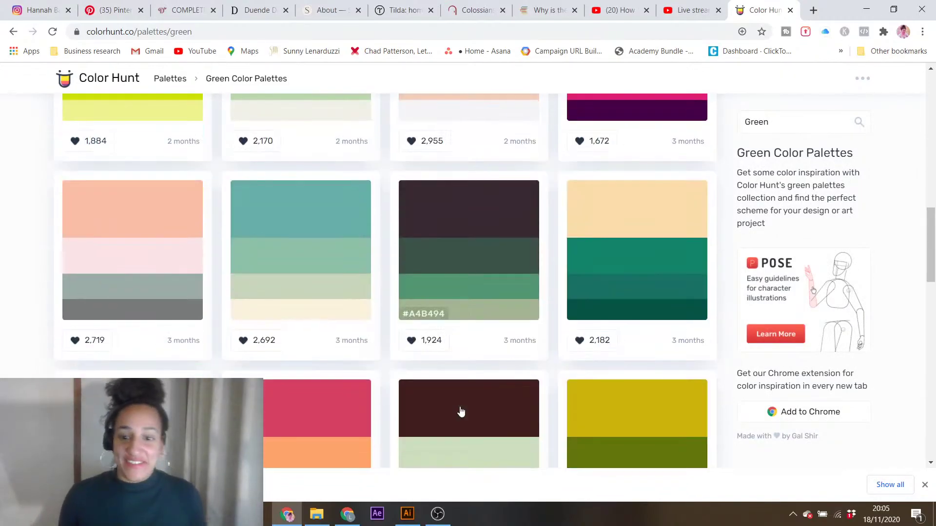
left_click(926, 486)
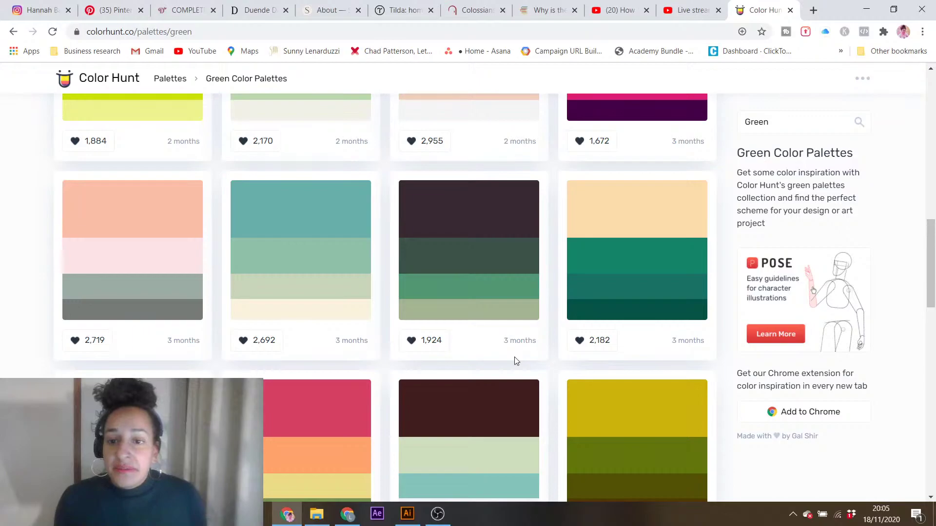
scroll(516, 362, "down", 7)
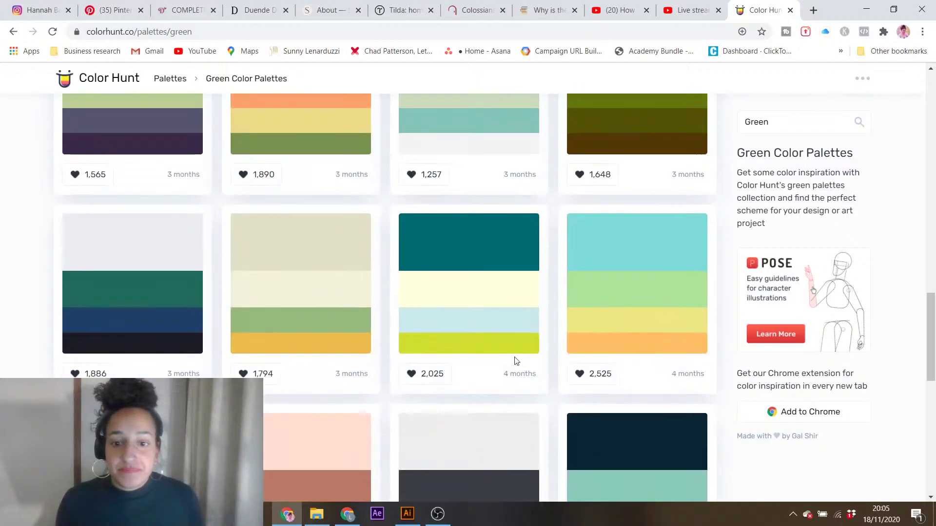
scroll(516, 361, "down", 7)
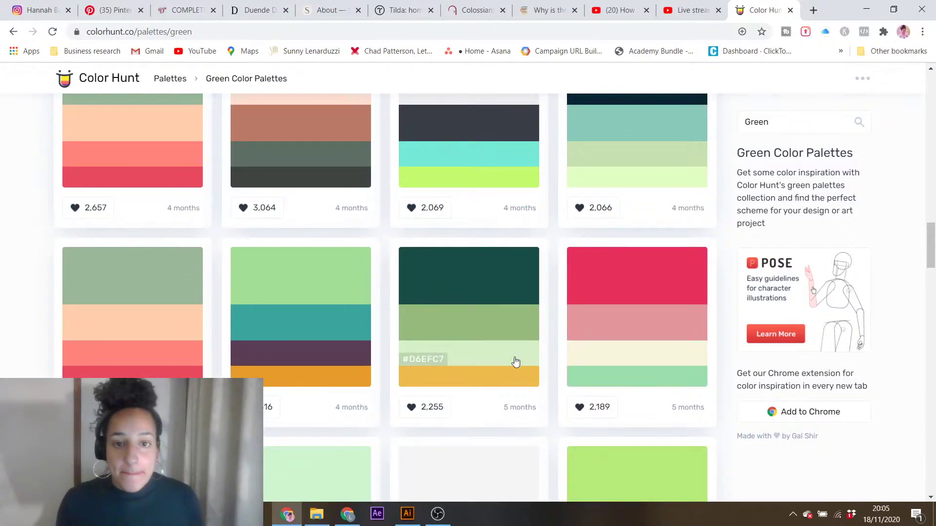
scroll(515, 361, "down", 3)
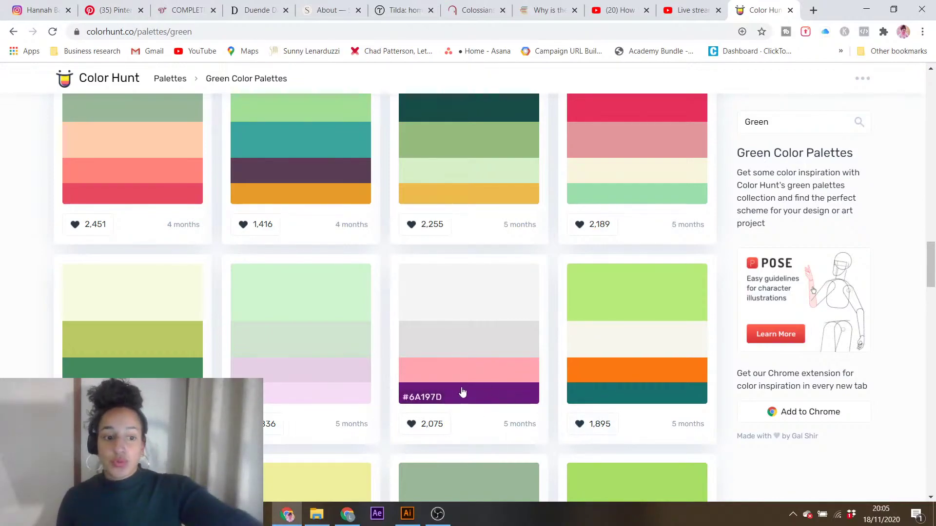
scroll(463, 392, "down", 4)
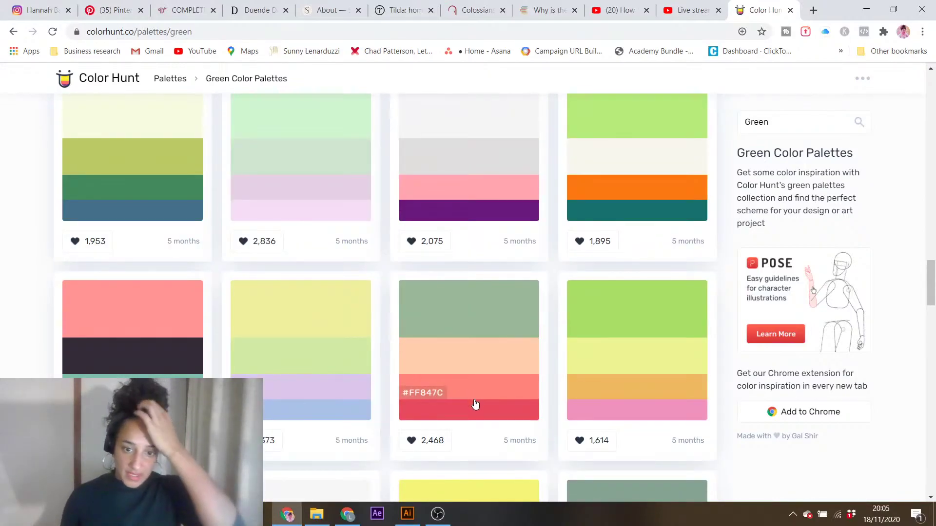
scroll(476, 405, "down", 3)
scroll(476, 405, "down", 3)
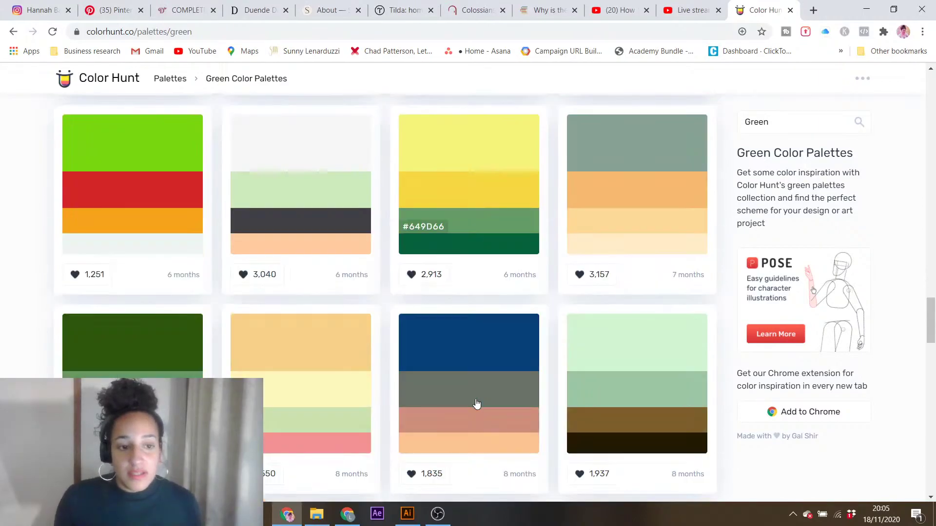
scroll(476, 403, "down", 4)
scroll(477, 404, "up", 15)
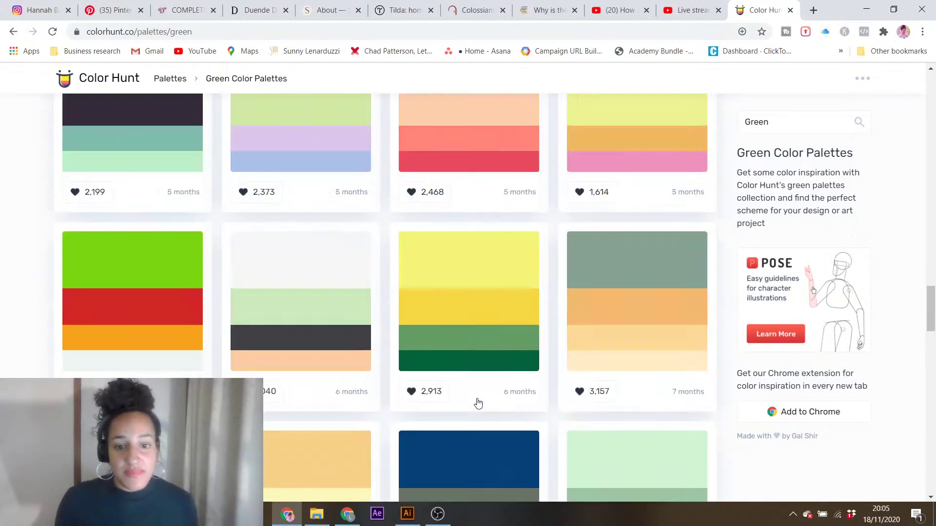
scroll(477, 403, "up", 15)
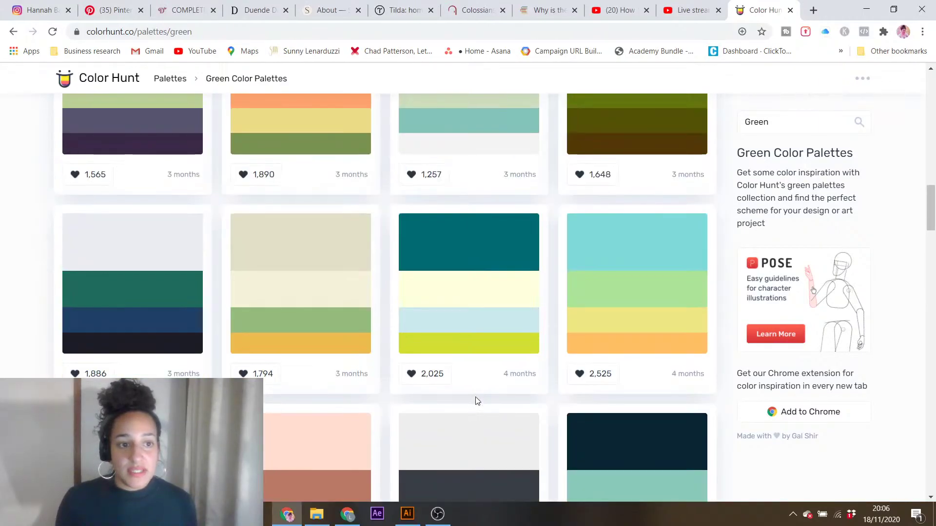
- Browse the green palettes, open the sage green, light orange, orange and brown palette, and download it as an image
scroll(476, 400, "up", 5)
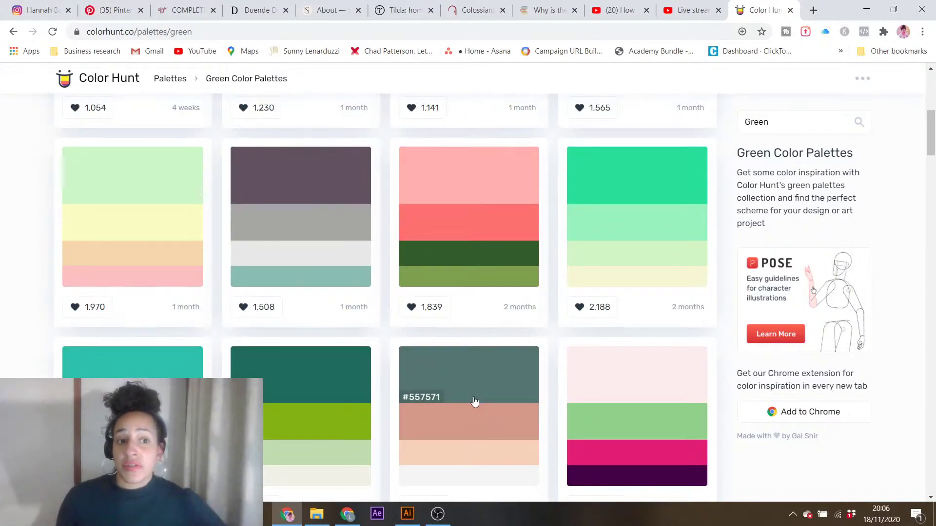
scroll(475, 401, "down", 20)
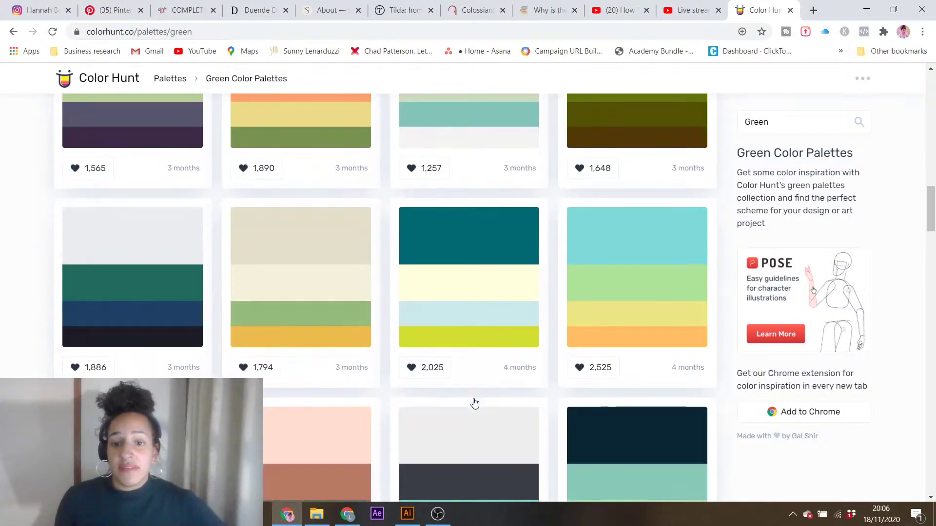
scroll(477, 403, "down", 8)
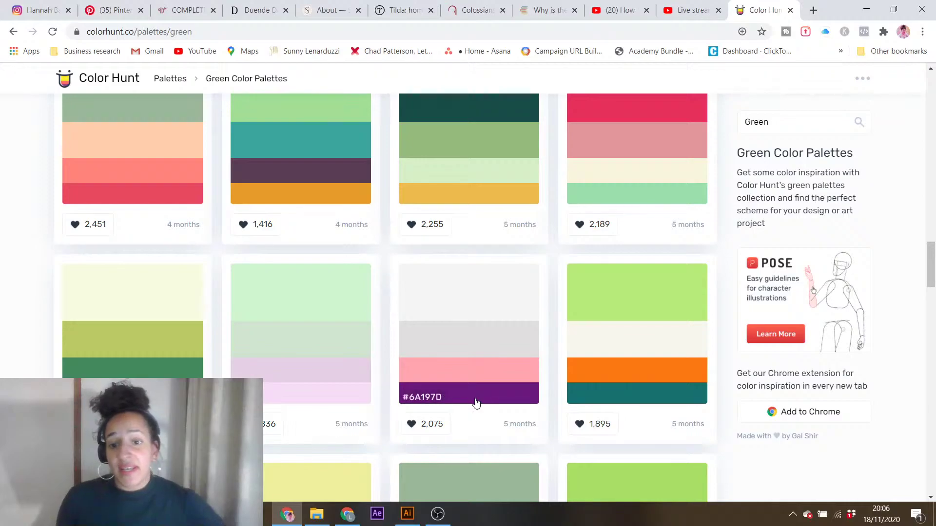
scroll(476, 397, "down", 8)
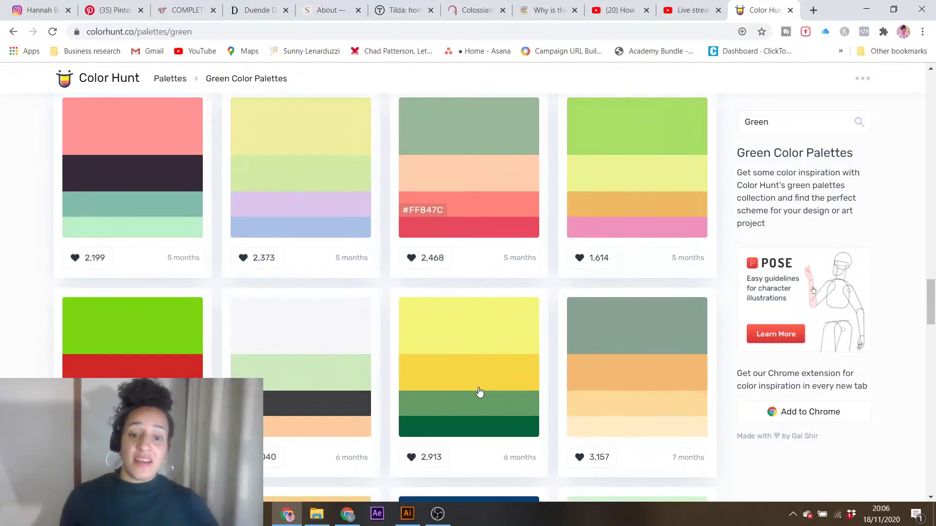
scroll(485, 393, "down", 12)
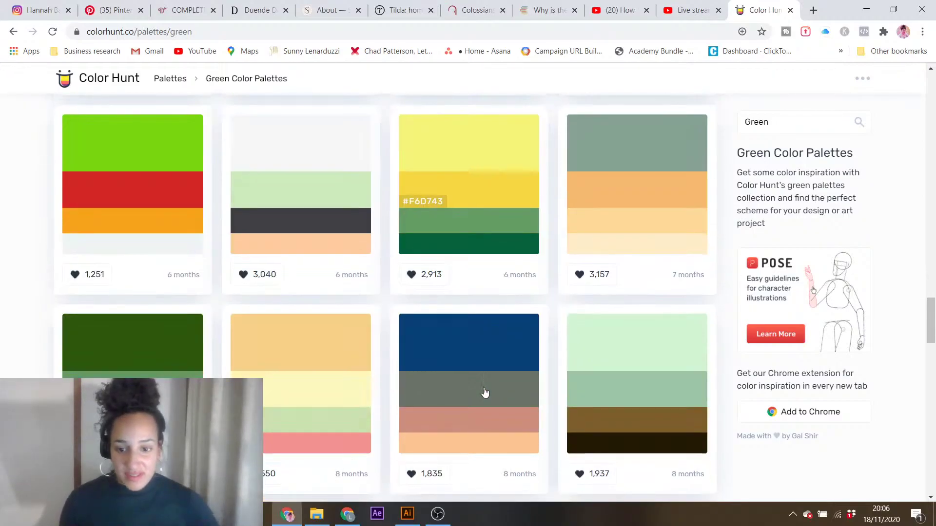
scroll(485, 394, "down", 10)
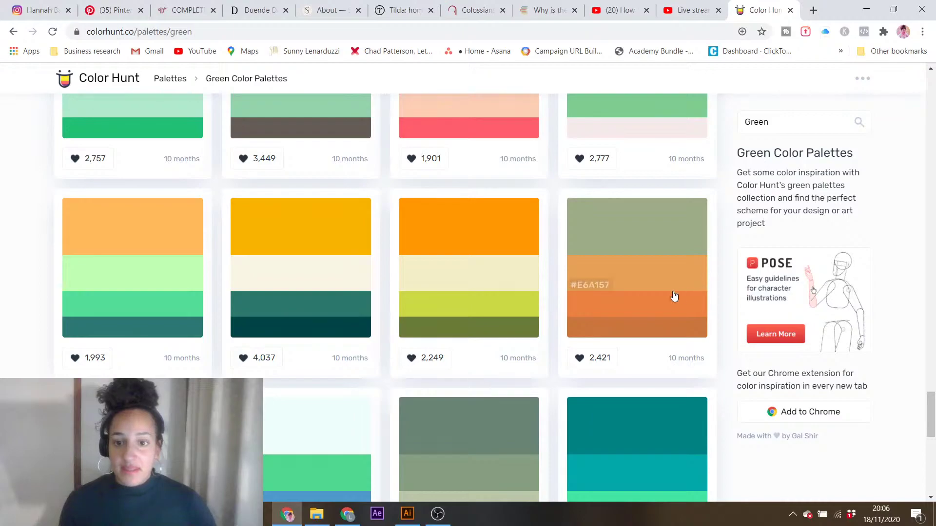
left_click(636, 313)
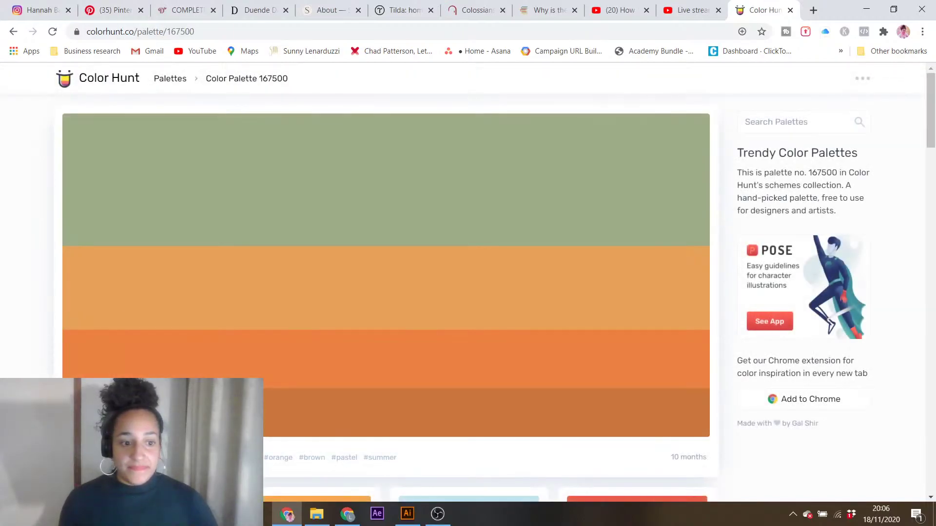
scroll(265, 408, "down", 7)
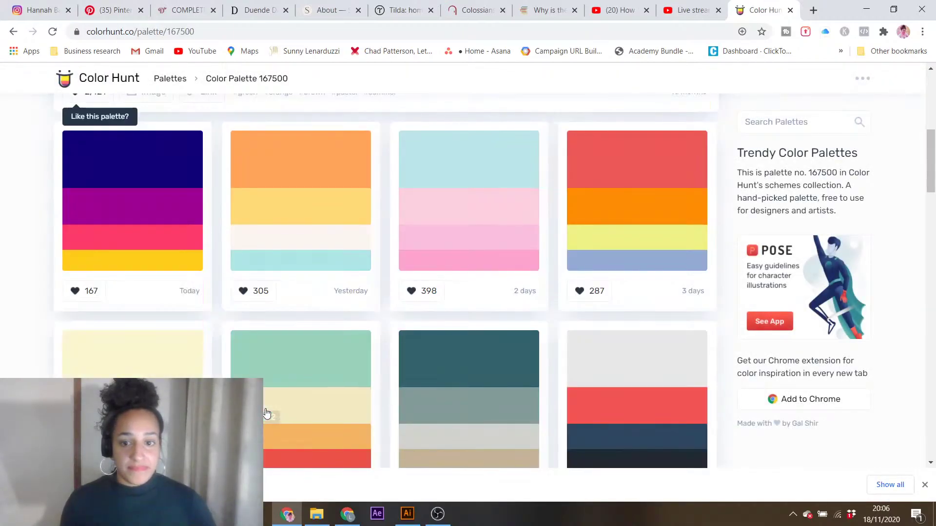
- Place the downloaded sage-and-orange palette image into the Illustrator portrait document and shrink it to a small strip beside the artboard's right edge
left_click_drag(54, 485, 402, 521)
left_click_drag(603, 261, 710, 254)
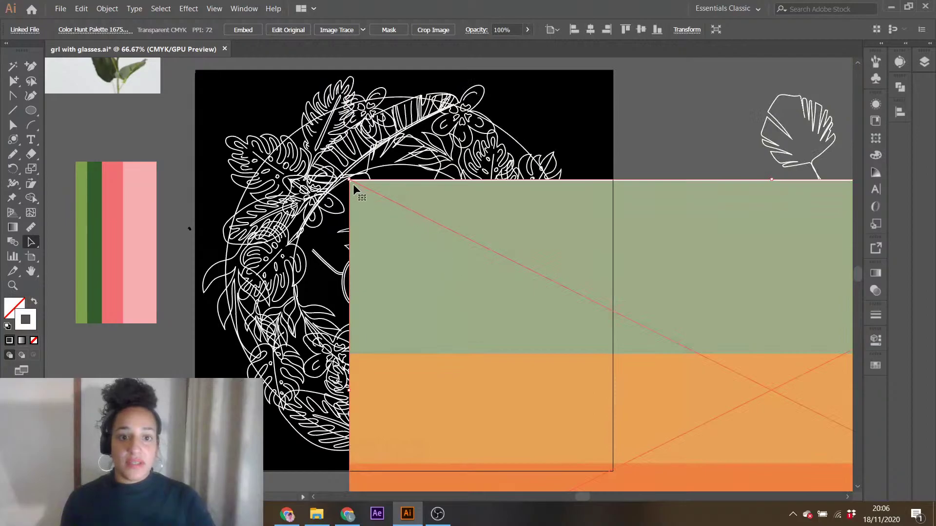
left_click_drag(350, 180, 690, 429)
left_click_drag(791, 452, 331, 198)
left_click_drag(233, 179, 575, 334)
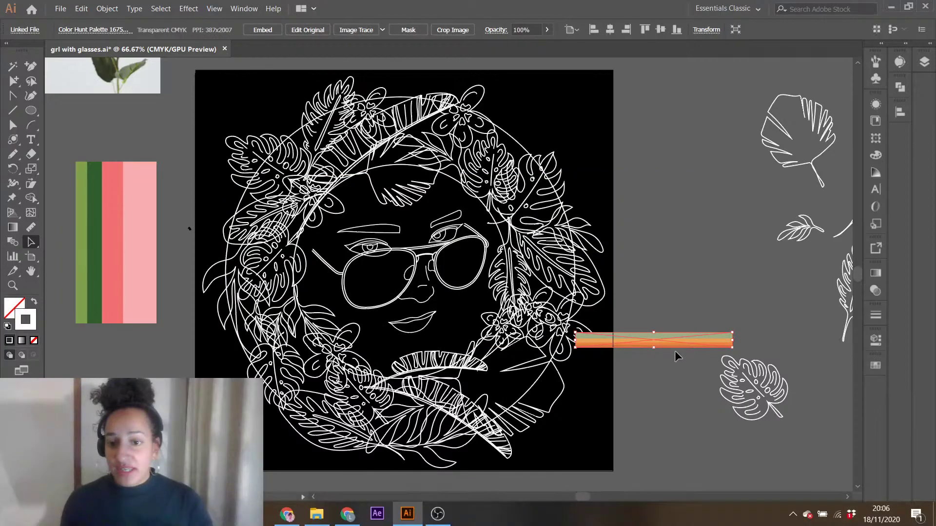
- Stretch the palette strip taller, rotate it upright, and move it below the green and pink swatch beside the artboard
left_click_drag(654, 355, 655, 404)
left_click_drag(735, 329, 663, 447)
scroll(662, 312, "down", 2)
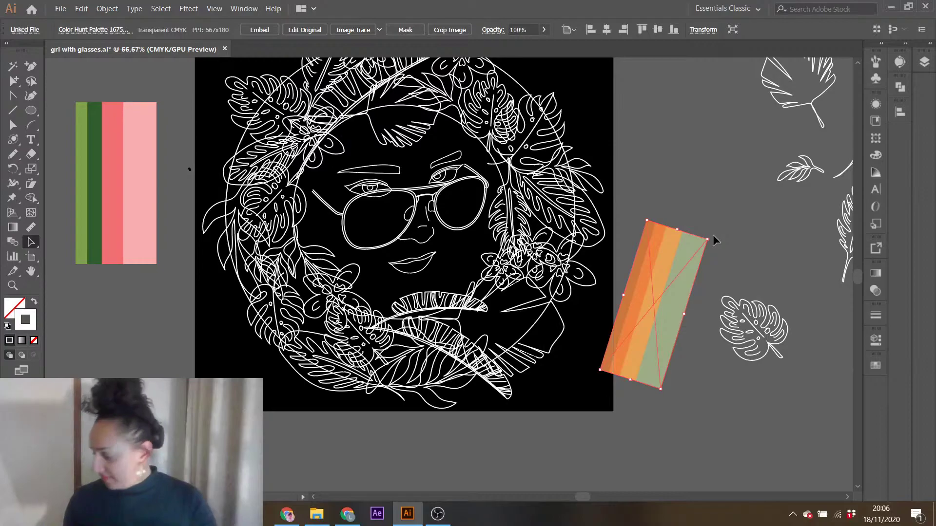
left_click_drag(712, 235, 686, 246)
left_click_drag(654, 300, 110, 374)
scroll(616, 329, "up", 3)
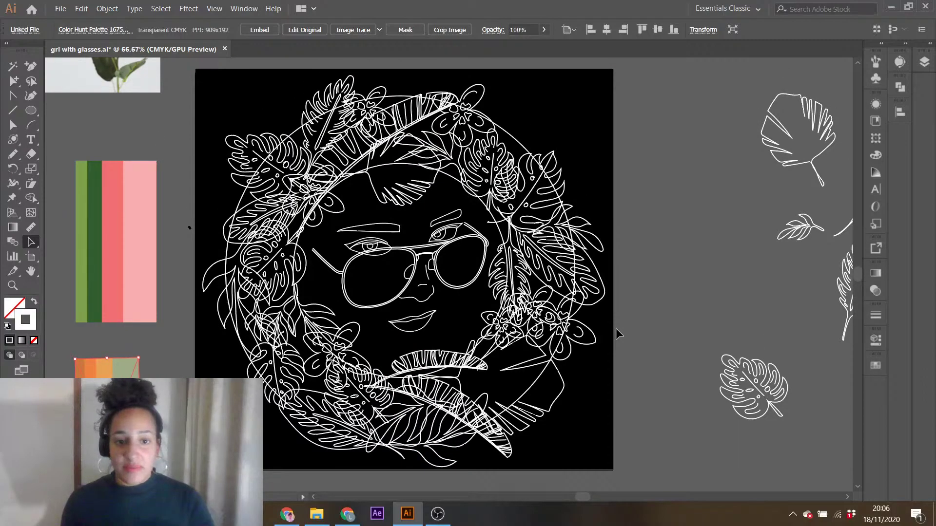
- Select all the line art on the artboard, ungroup it, and clear the selection
left_click(517, 210)
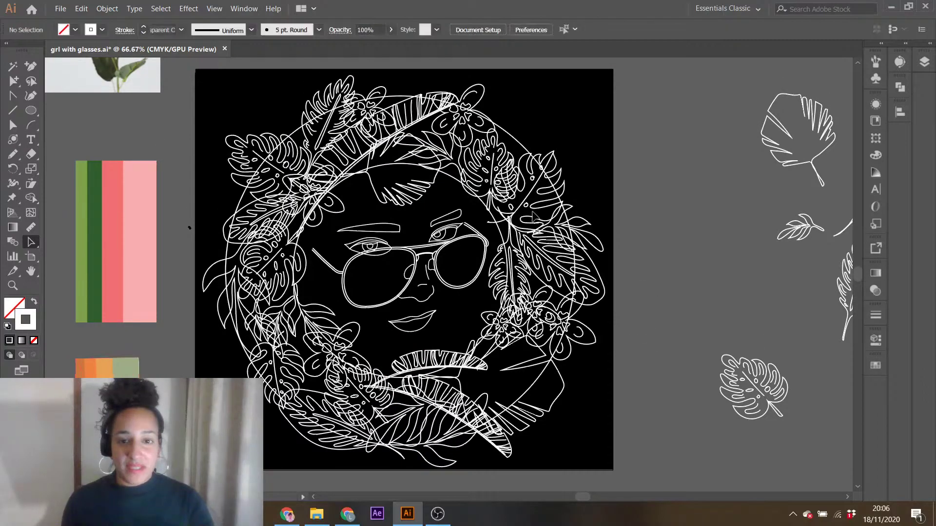
left_click(531, 212)
left_click(707, 196)
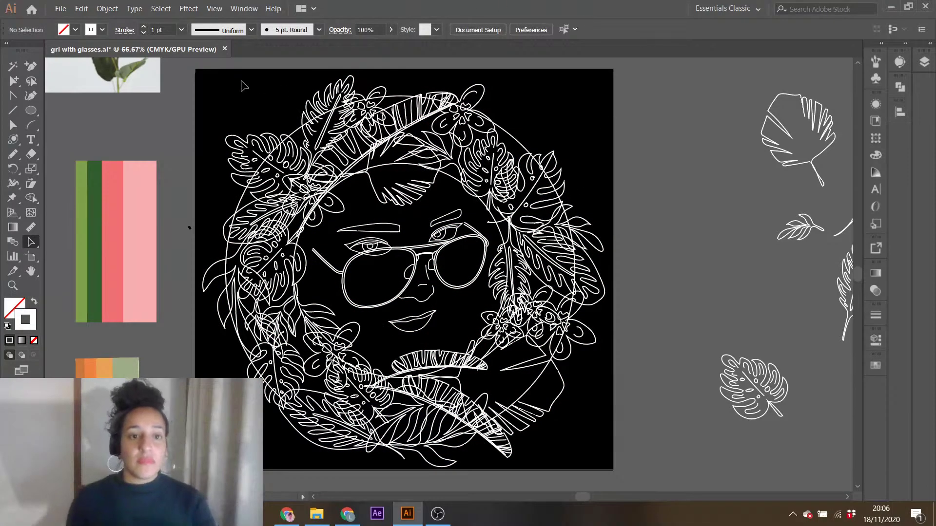
left_click_drag(244, 83, 419, 267)
key("ctrl+shift+g")
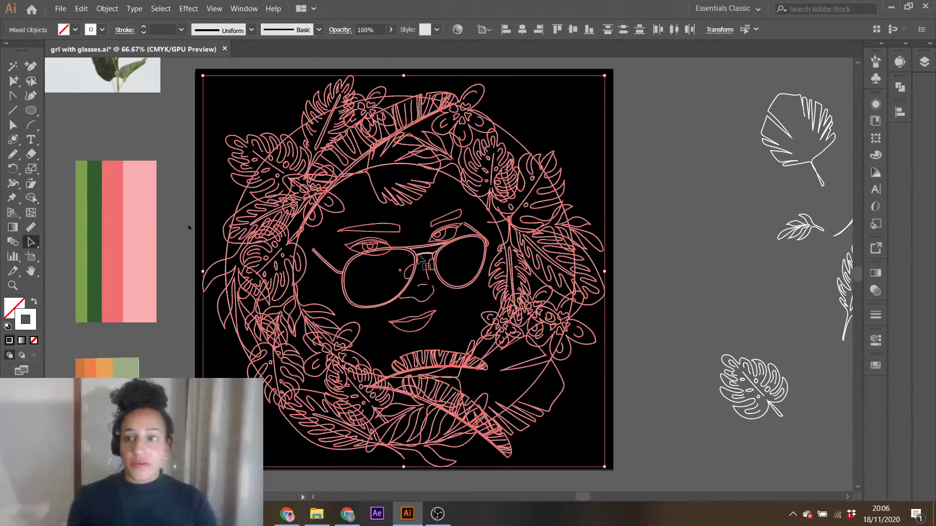
left_click(639, 156)
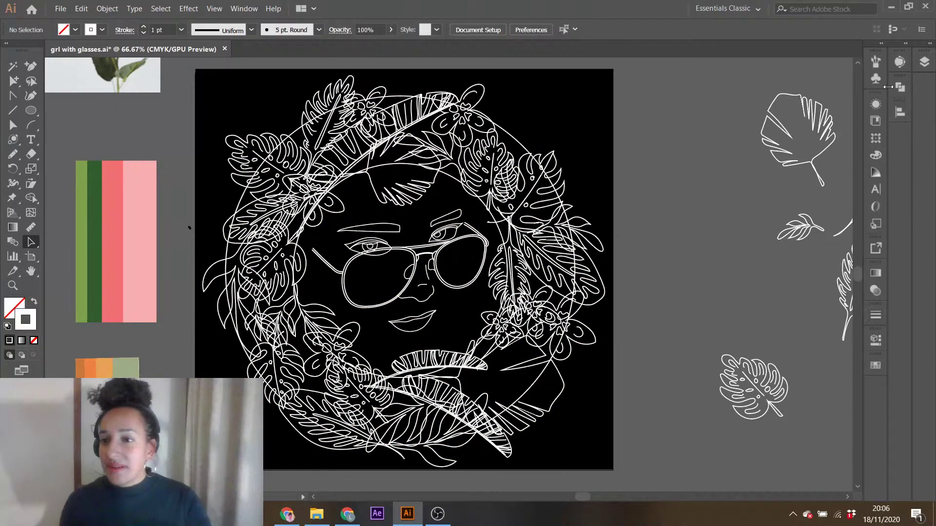
- Check what artwork Layer 2 holds by hiding the layer and showing it again
left_click(925, 62)
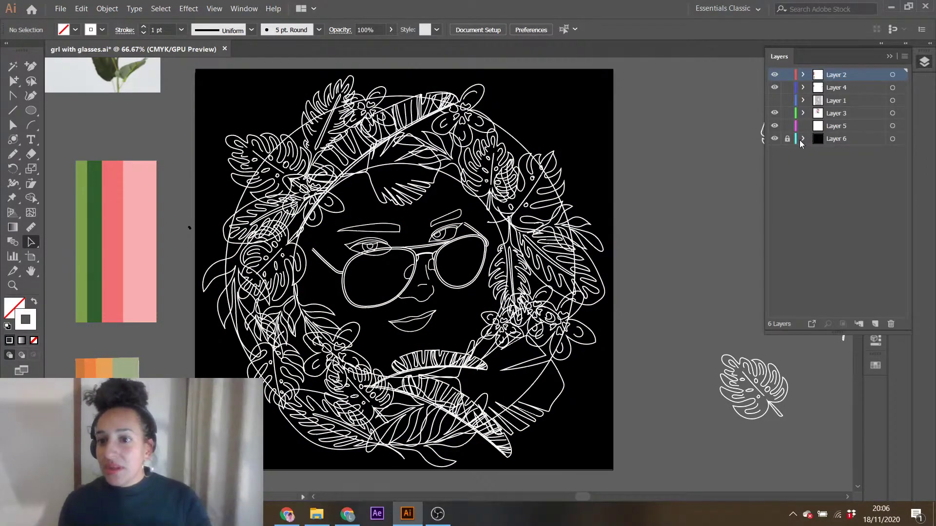
left_click(774, 75)
left_click(775, 74)
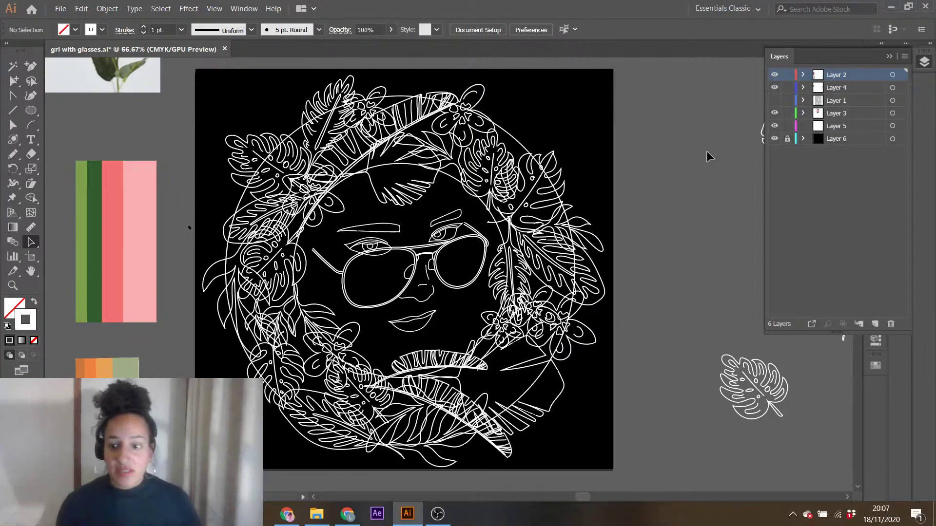
left_click(890, 56)
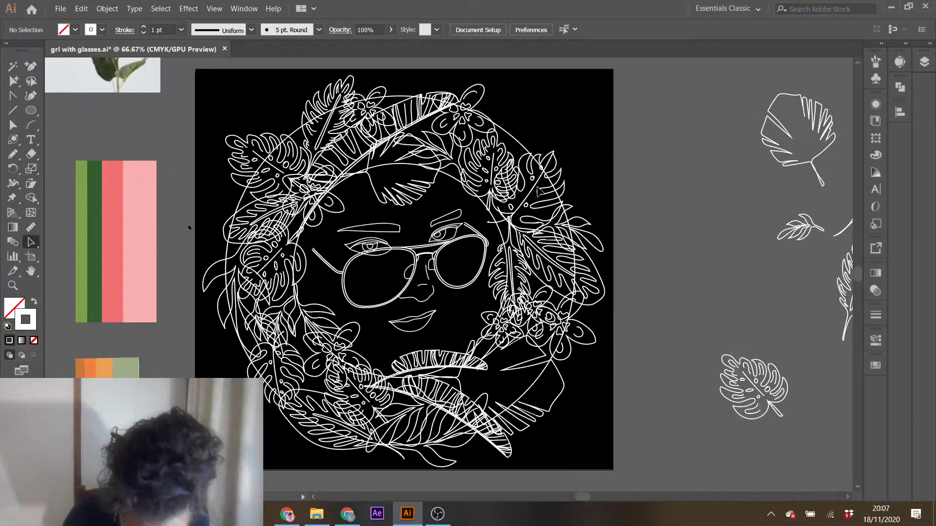
- Isolate the large monstera leaf at the wreath's upper right, fill it with the palette's sage green using the Eyedropper, and exit isolation
left_click(541, 195)
double_click(538, 194)
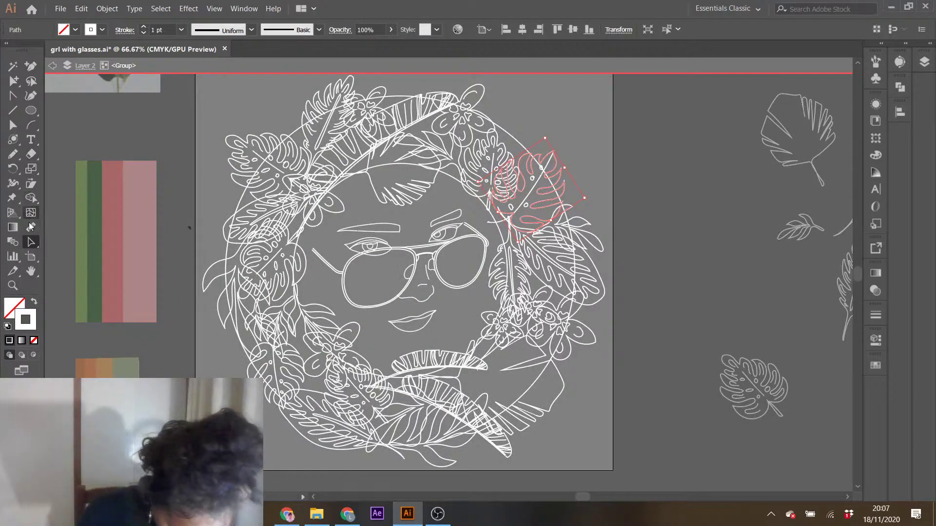
key("i")
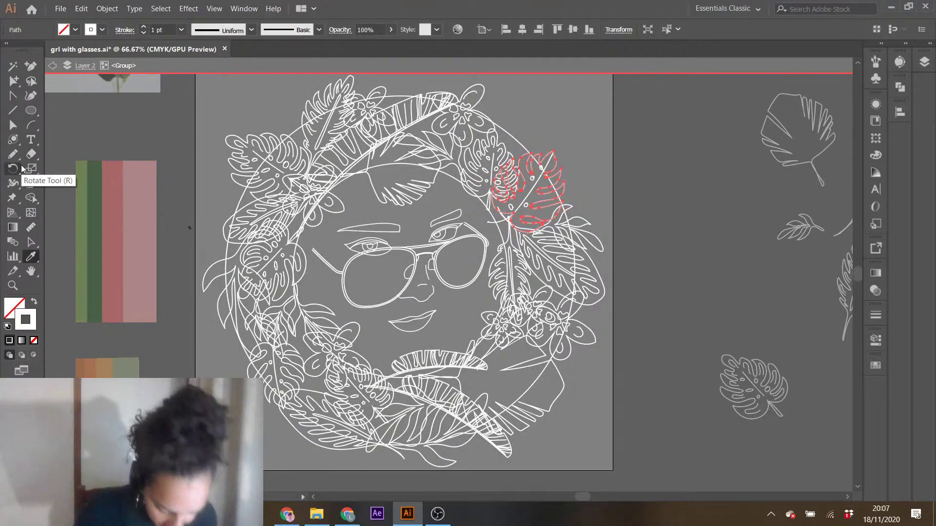
left_click(134, 367)
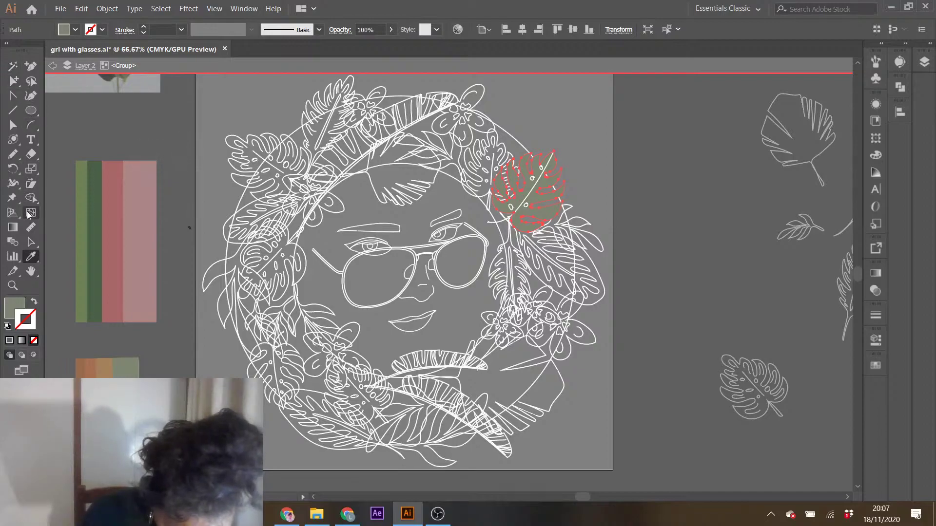
left_click(31, 242)
left_click(667, 236)
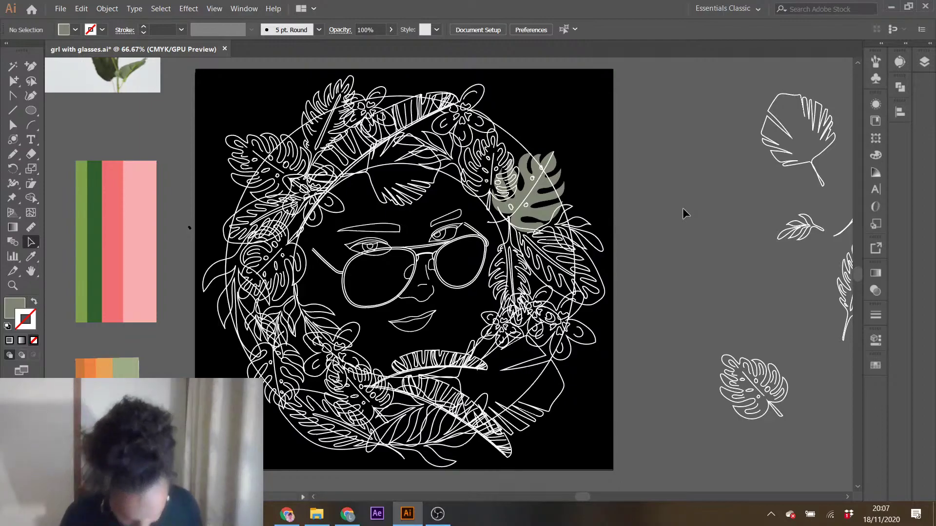
- Select the smaller monstera leaf overlapping the sage green one and activate the Eyedropper tool
left_click(511, 195)
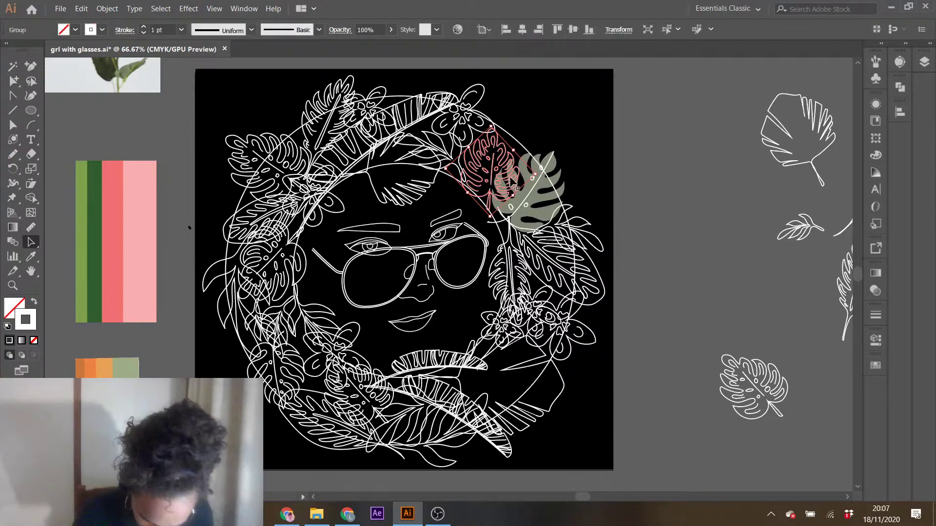
key("i")
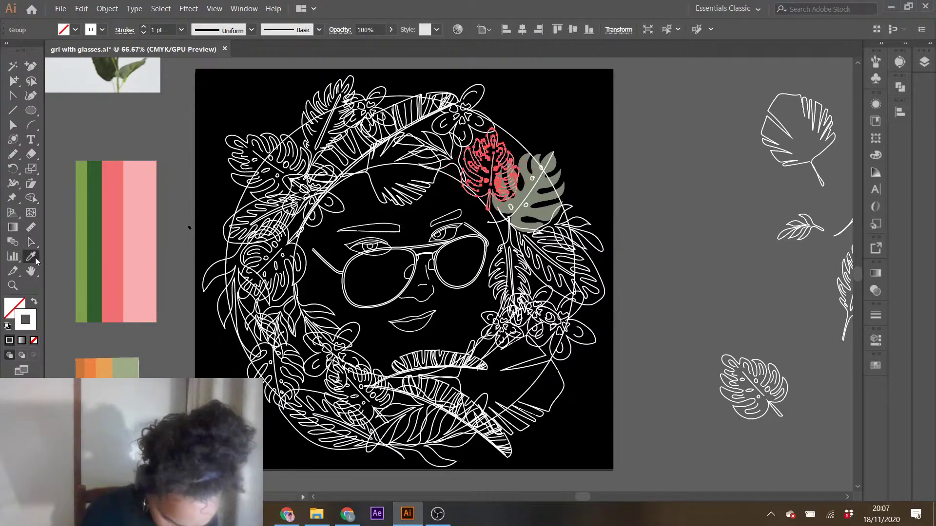
- Fill the selected monstera leaf with dark olive 4d5442, based on the neighbouring grey-green leaf's colour and without a stroke
left_click(539, 188)
double_click(12, 306)
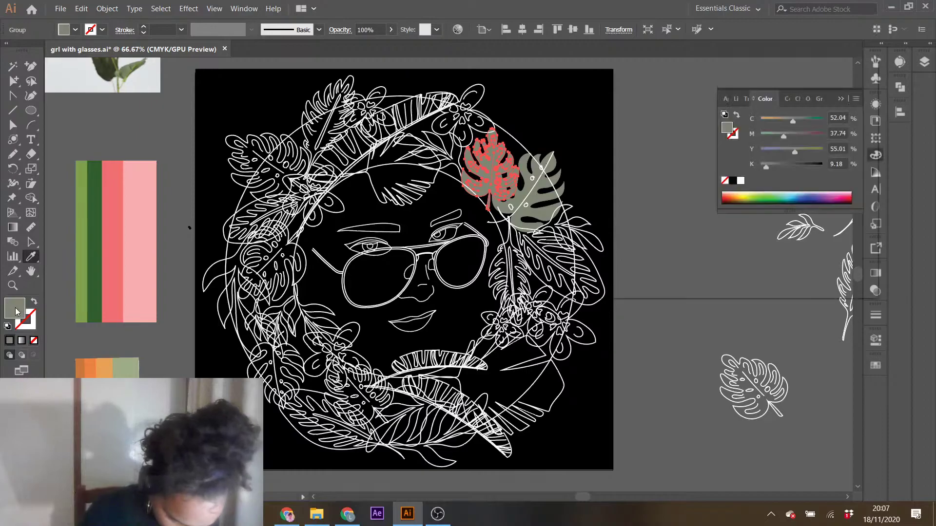
left_click(579, 207)
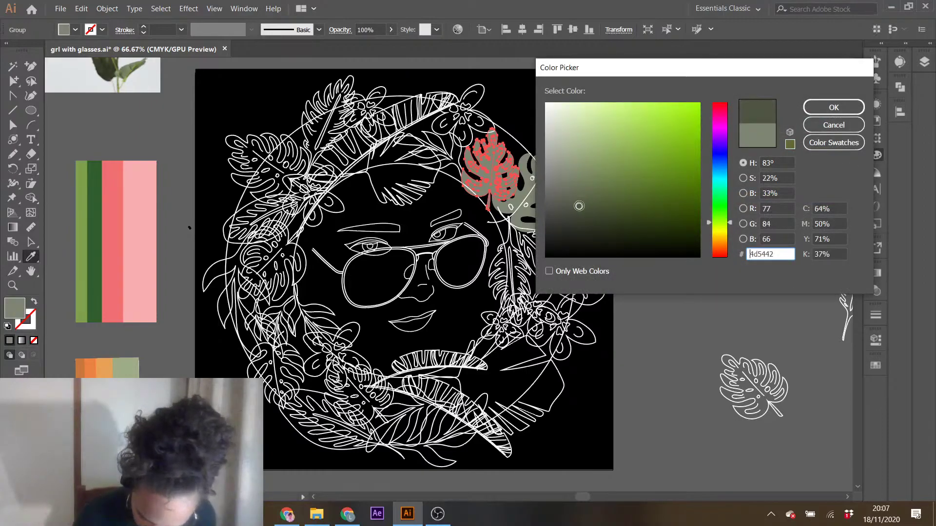
left_click(822, 108)
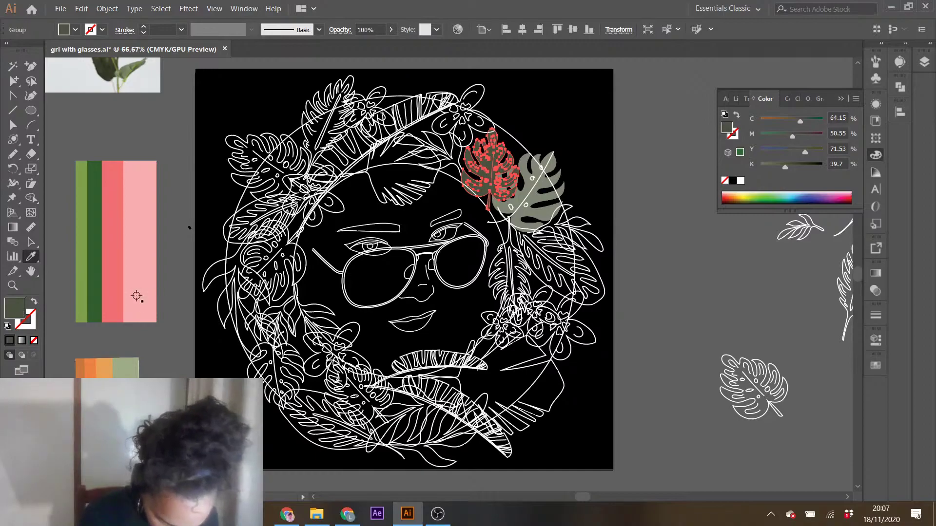
- Fill the selected monstera leaf with the light green sampled from the green-and-pink palette, then deselect it
left_click(95, 278)
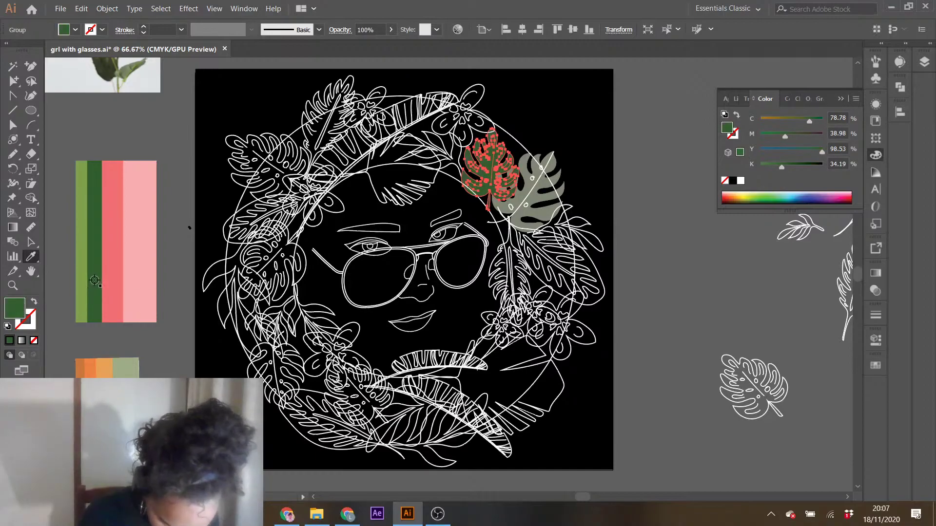
left_click(82, 279)
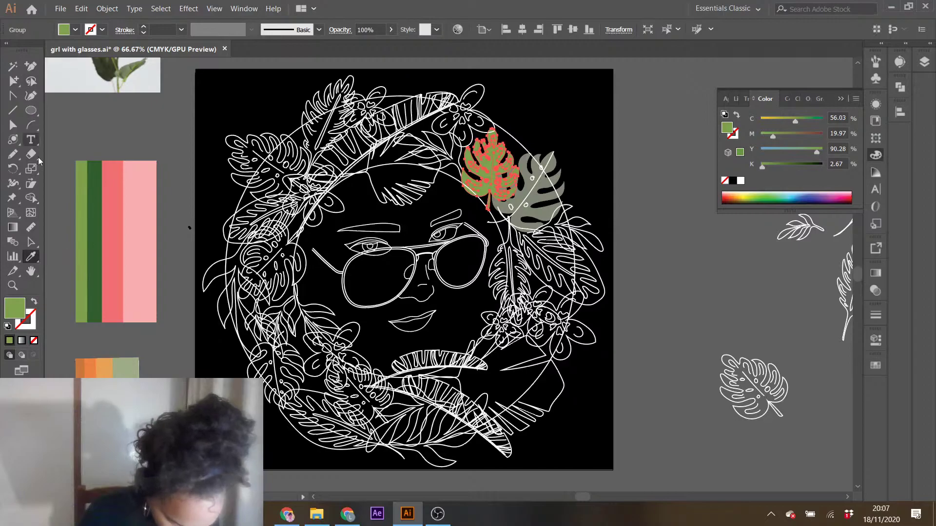
left_click(32, 242)
left_click(634, 181)
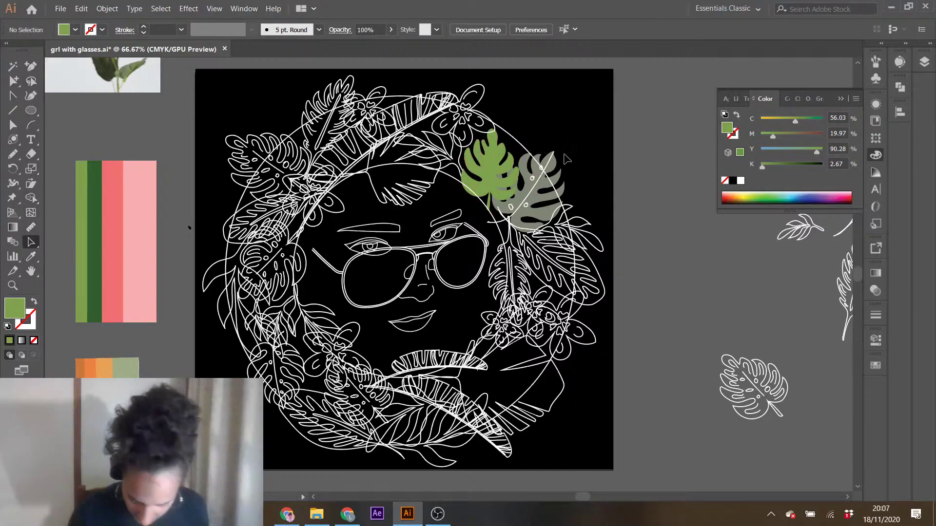
left_click(483, 173)
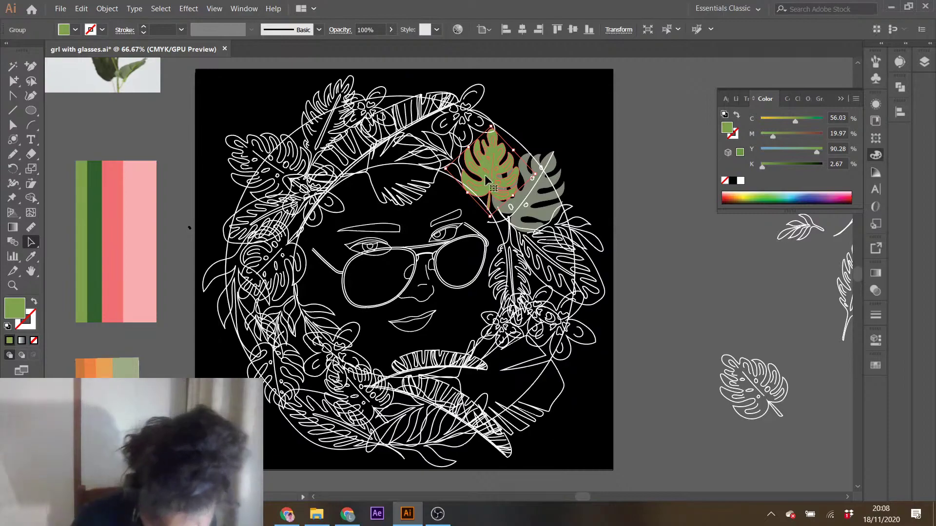
left_click(31, 324)
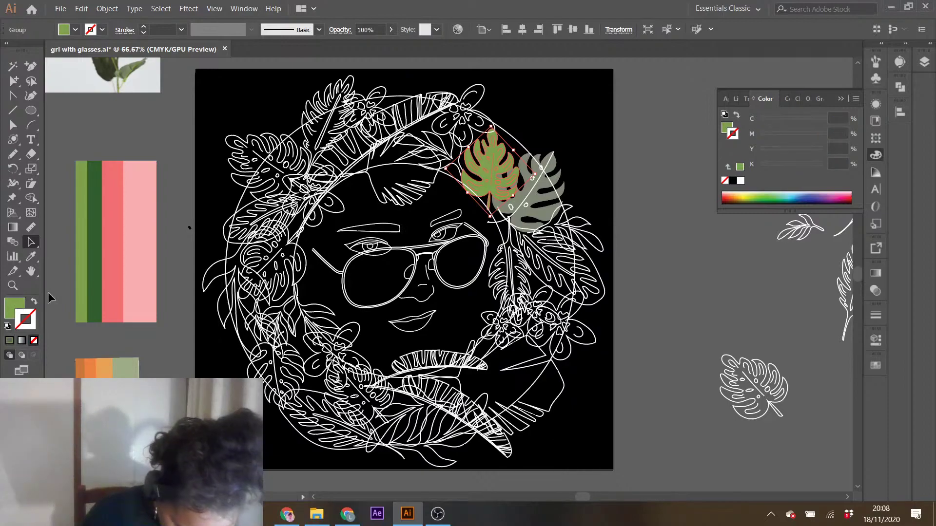
left_click(30, 258)
left_click(866, 8)
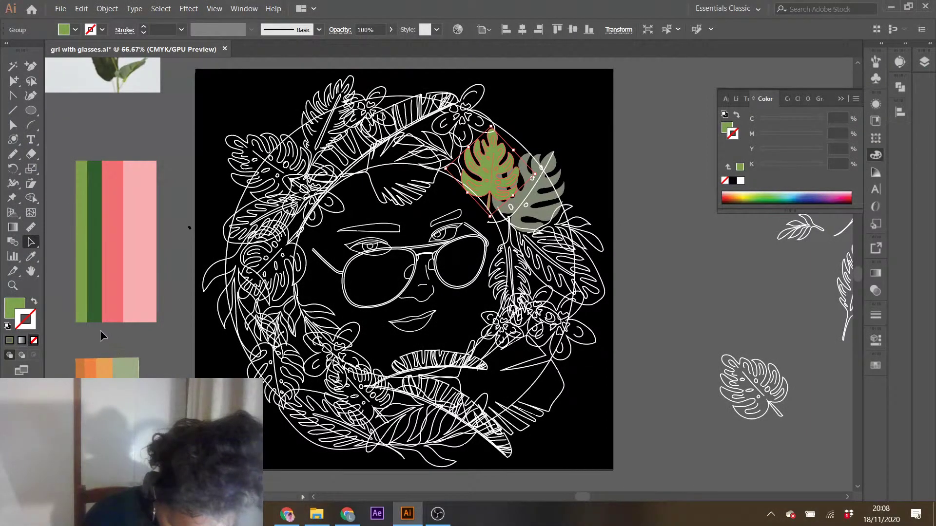
left_click(117, 371)
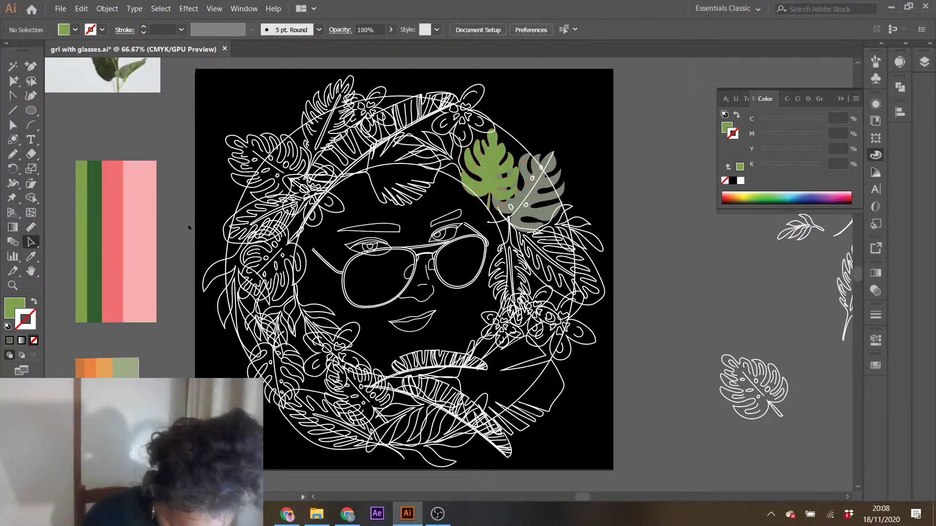
- Sample the sage green from the orange-and-sage palette image and save it as a new swatch
left_click(31, 257)
left_click(126, 374)
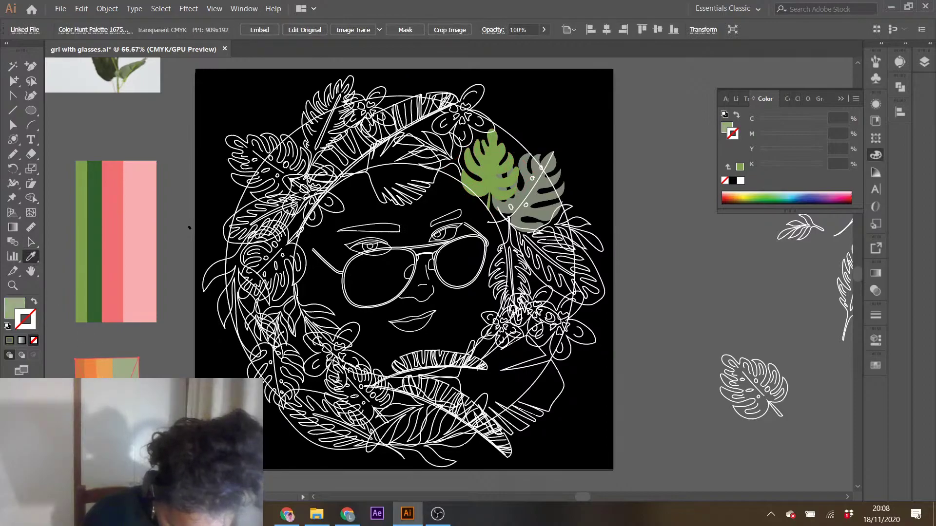
left_click(847, 98)
left_click(876, 366)
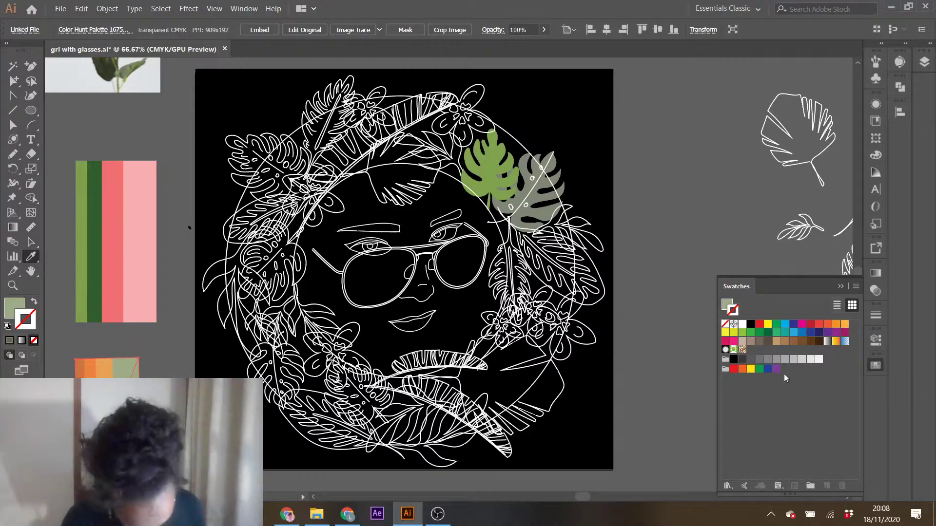
left_click(20, 308)
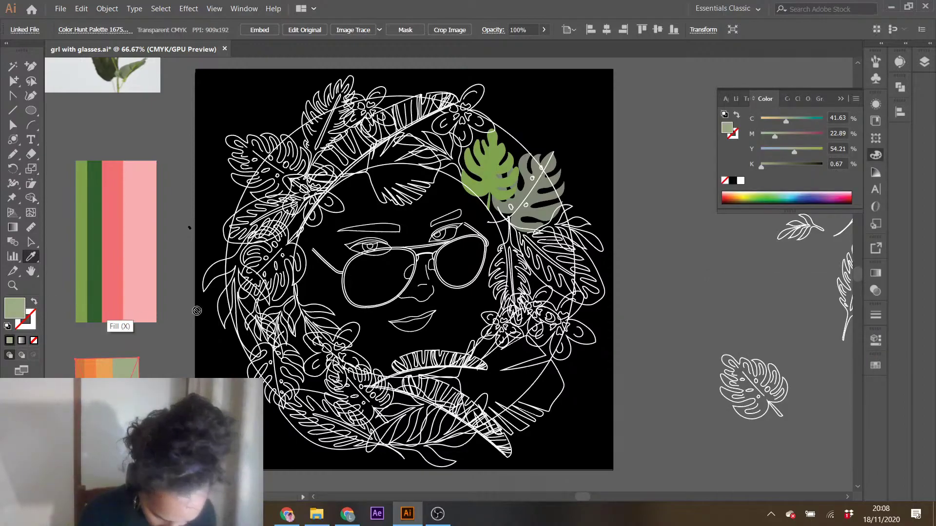
left_click(876, 365)
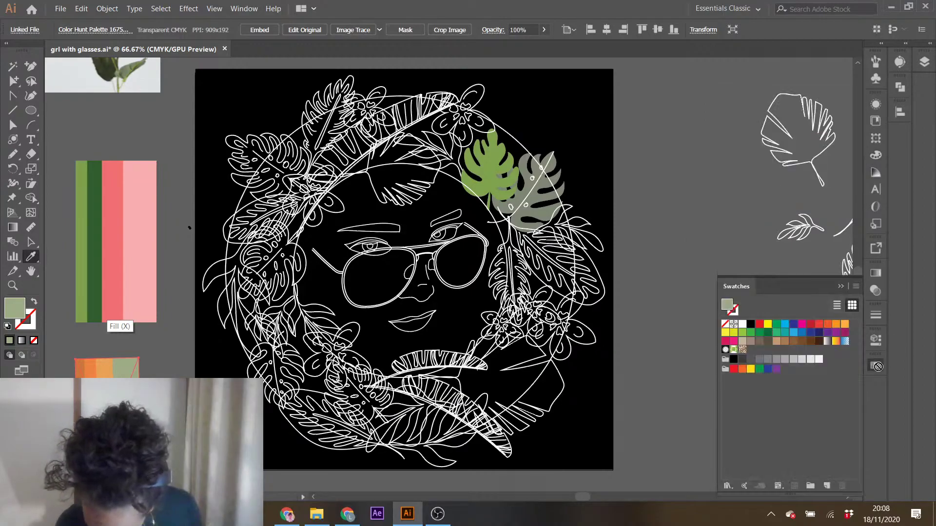
left_click_drag(755, 354, 753, 351)
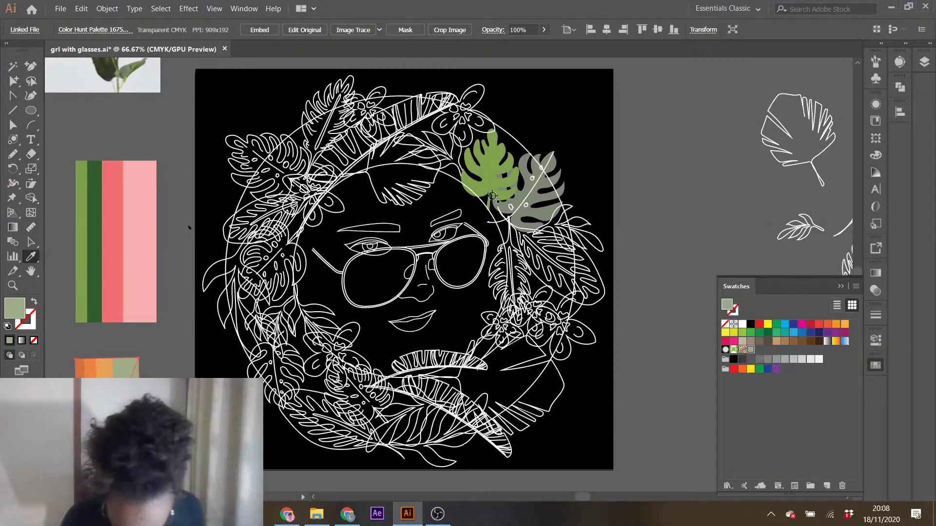
- Apply the new sage green swatch as the light green monstera leaf's stroke and deselect the leaf
left_click(468, 188)
key("v")
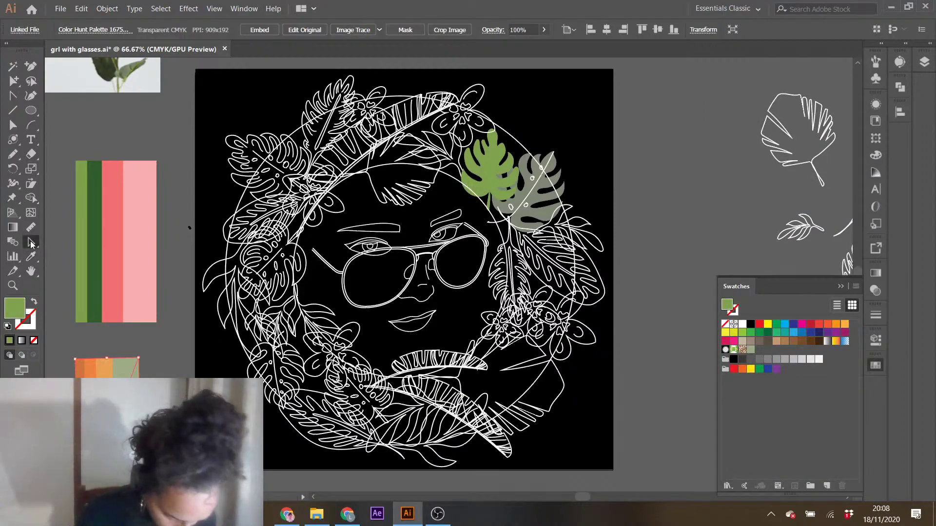
left_click(492, 180)
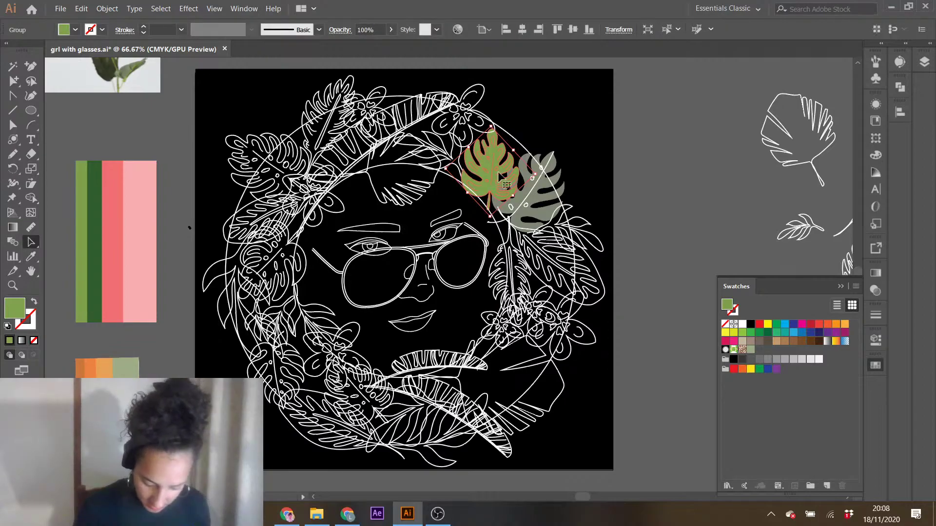
left_click(36, 322)
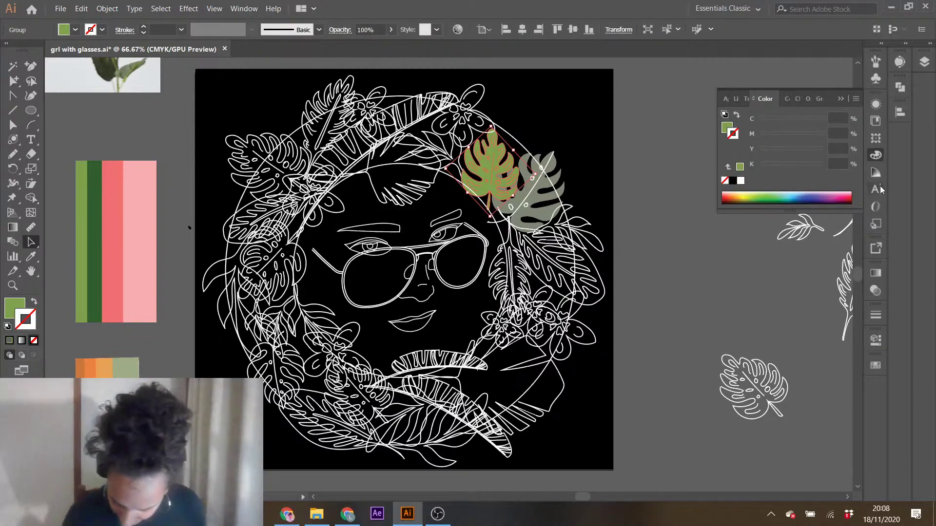
left_click(872, 362)
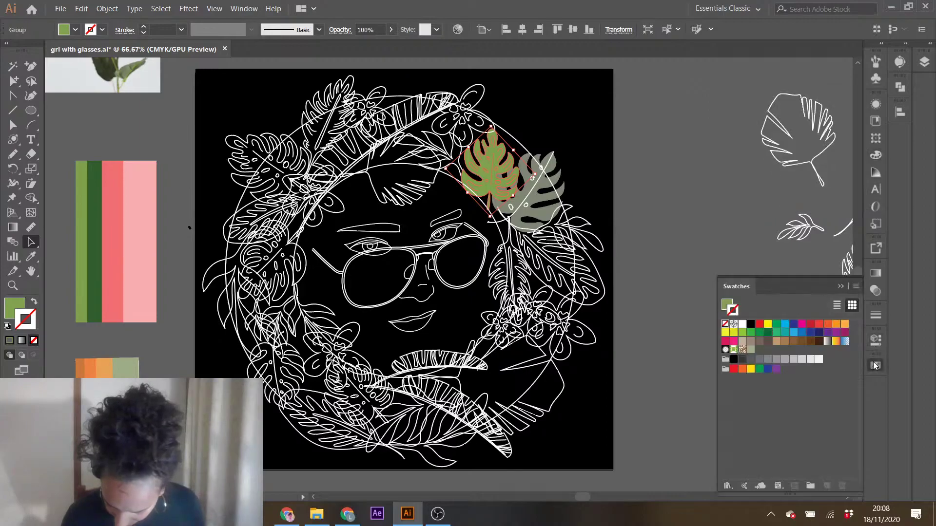
left_click(750, 351)
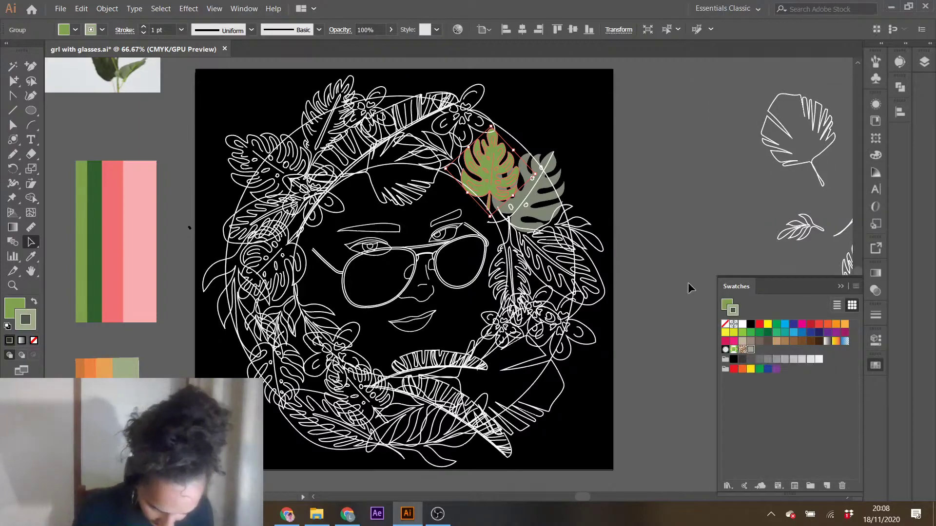
left_click(635, 165)
left_click(875, 365)
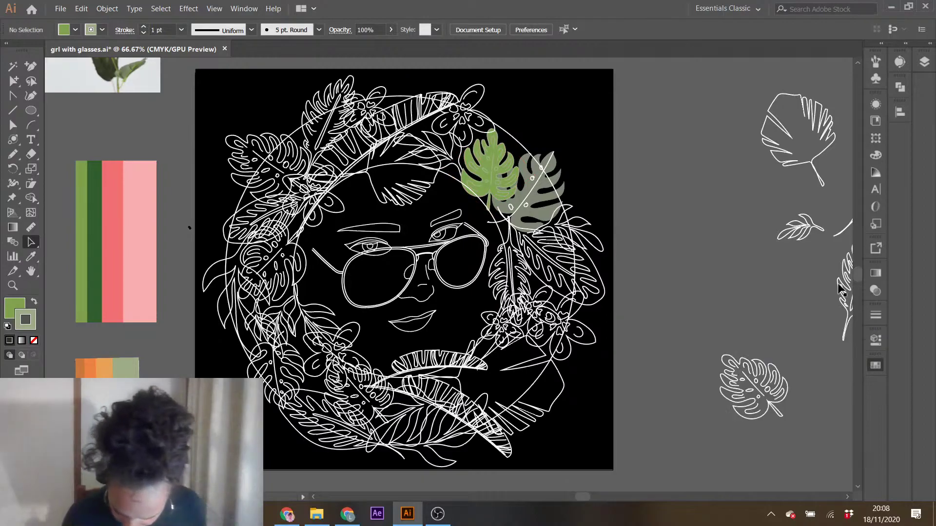
- Sample the dark green from the green-and-pink palette and save it as a new swatch
left_click(531, 205)
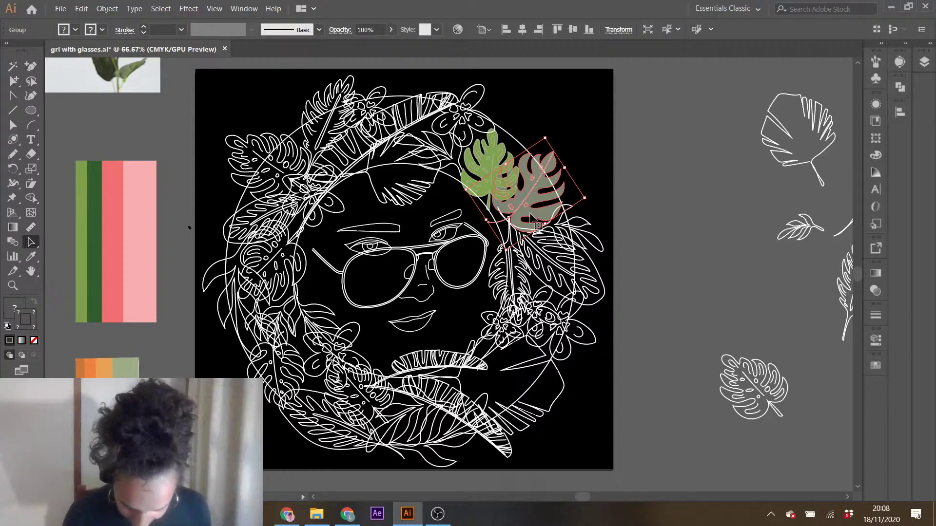
left_click(643, 217)
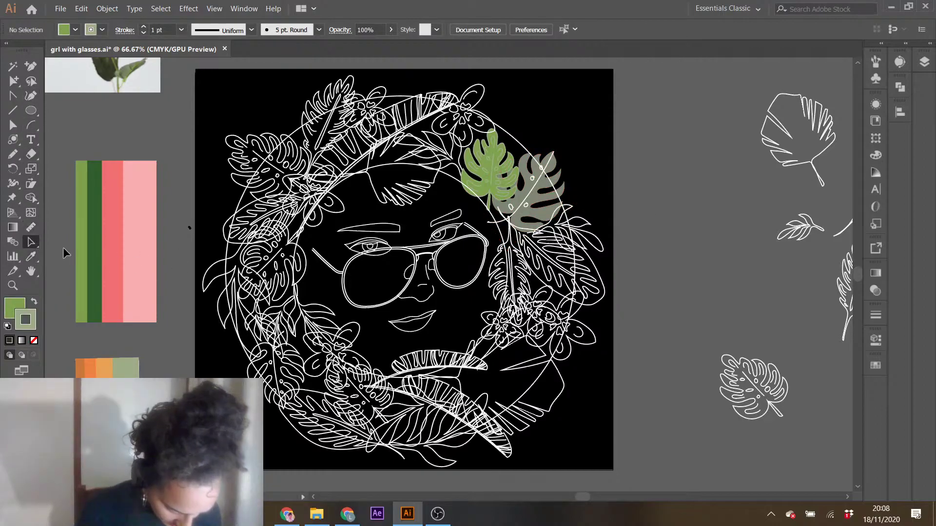
left_click(33, 256)
left_click(101, 253)
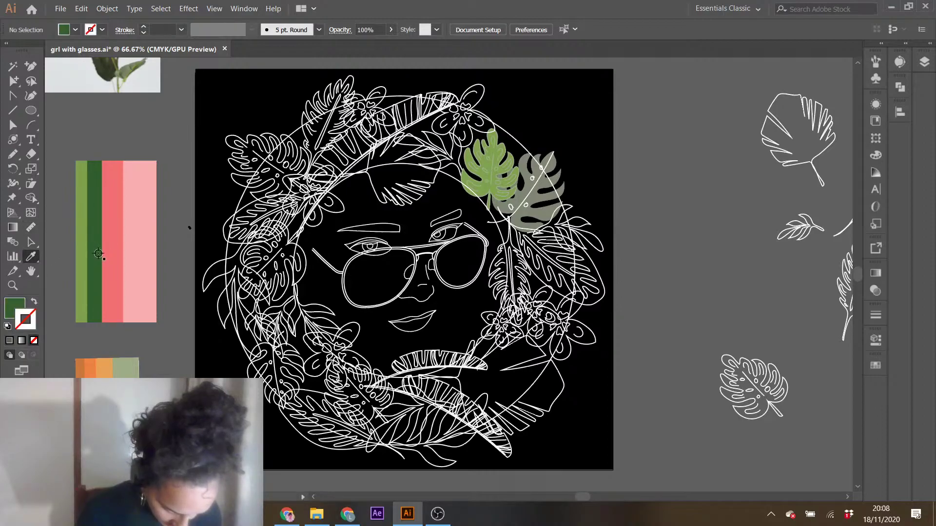
double_click(23, 304)
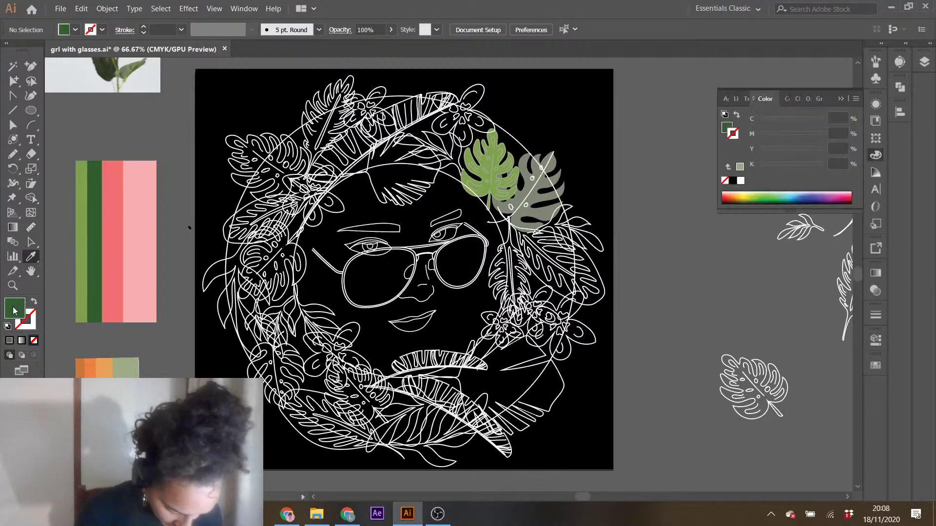
left_click(837, 111)
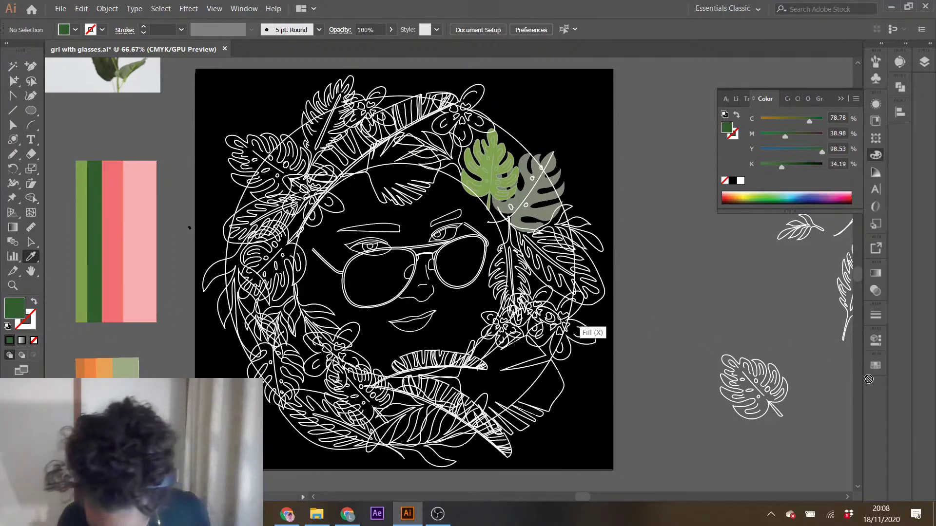
left_click(876, 366)
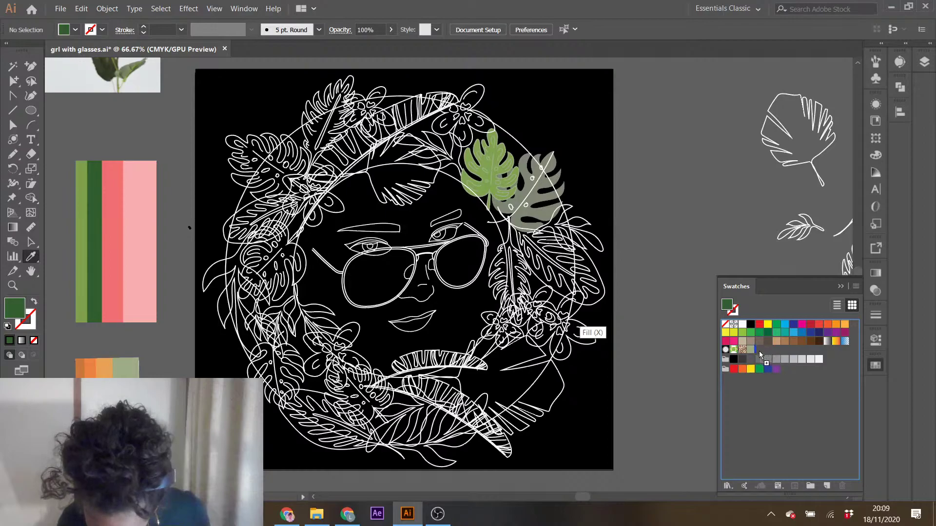
left_click(659, 203)
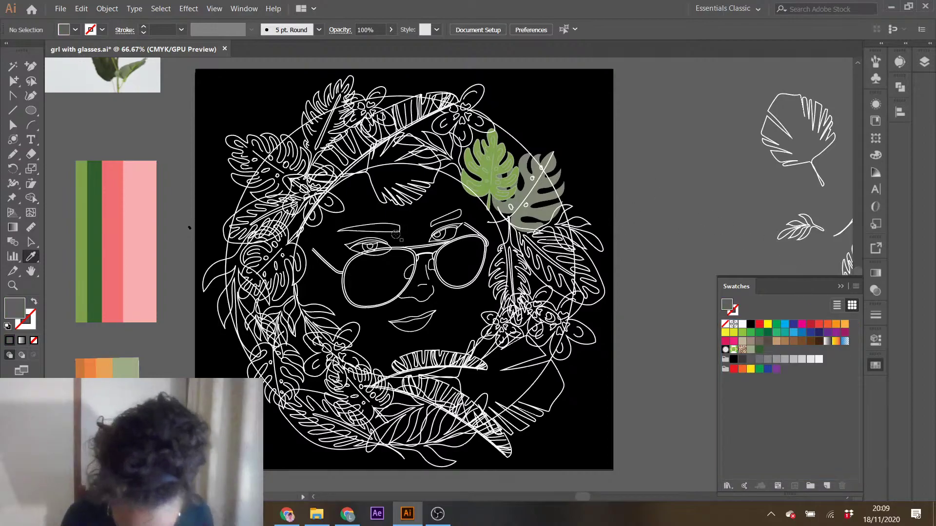
- Apply the new dark green swatch as the grey-green monstera leaf's stroke and deselect the leaf
left_click(31, 242)
left_click(527, 202)
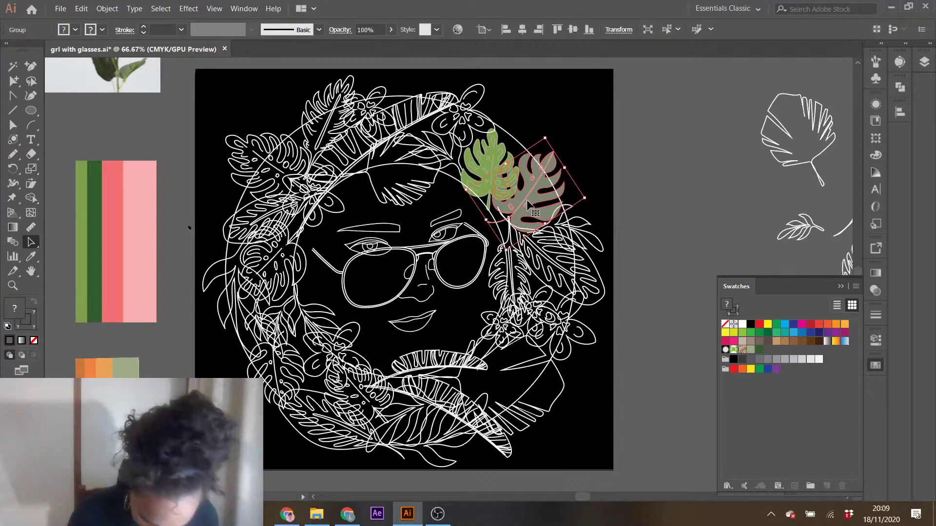
left_click(31, 323)
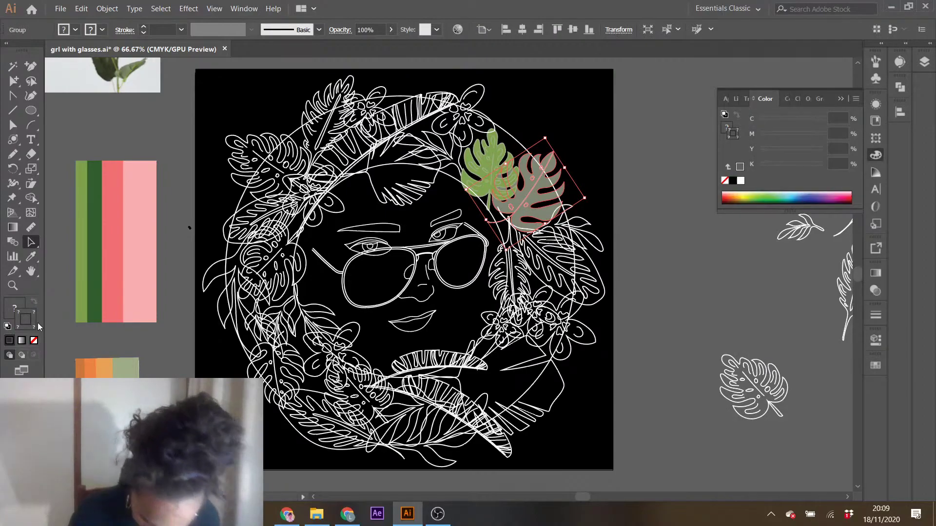
left_click(843, 99)
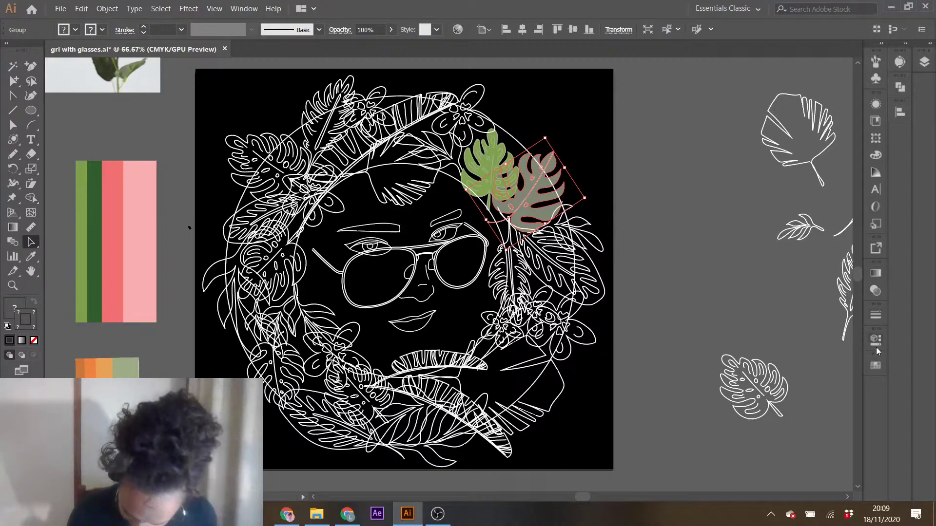
left_click(876, 365)
left_click(761, 349)
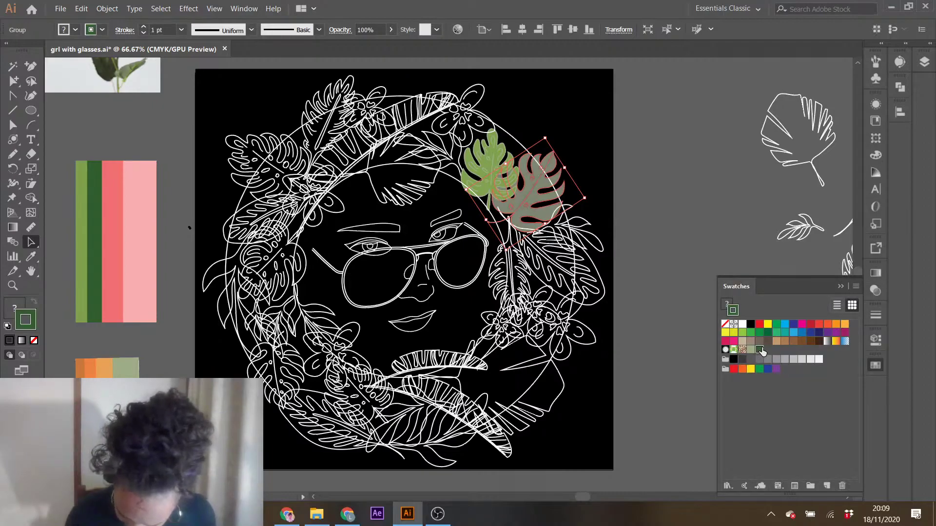
left_click(685, 210)
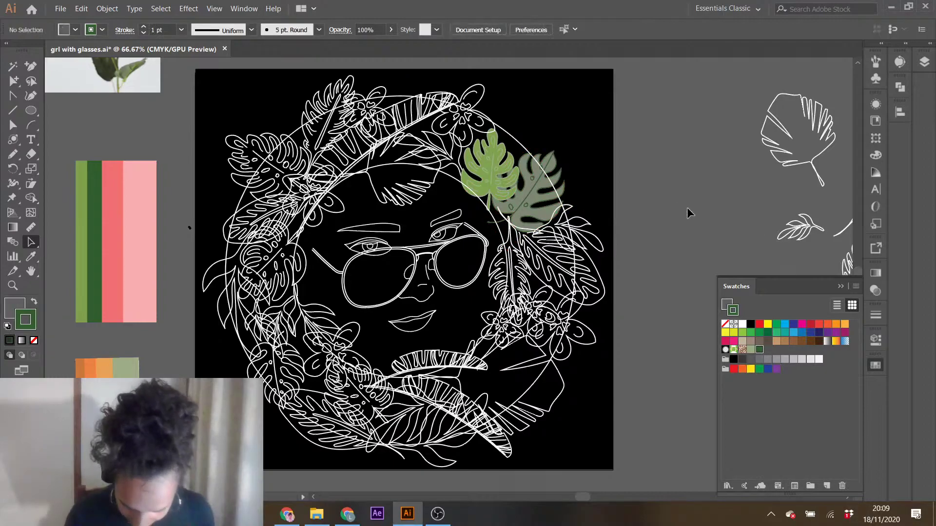
left_click(875, 366)
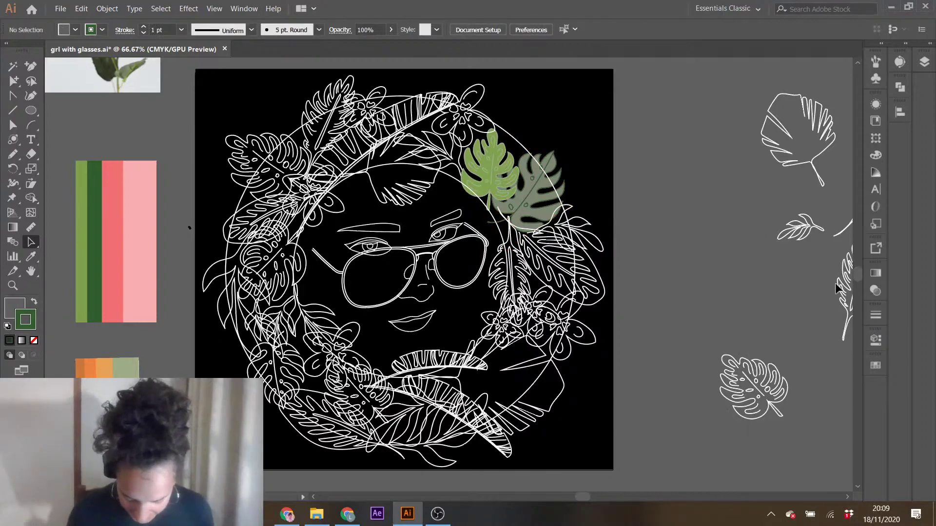
left_click(594, 240)
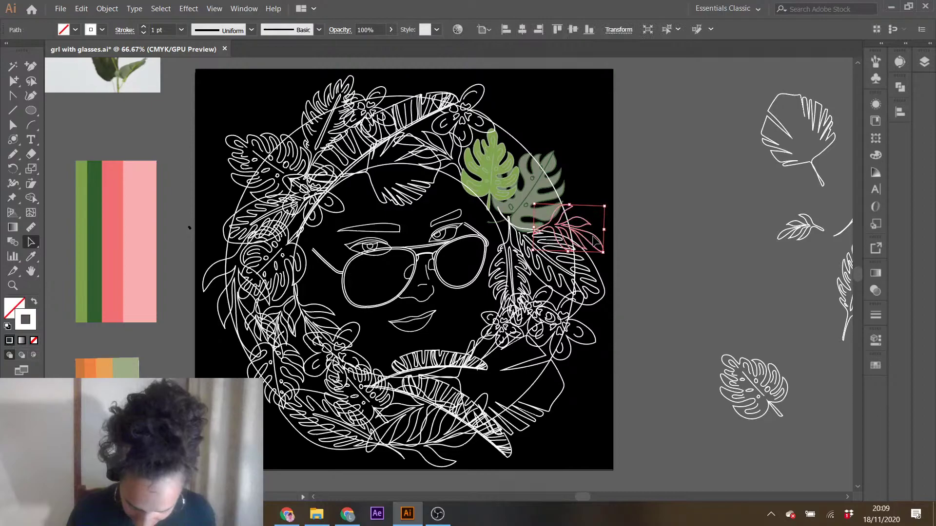
left_click(651, 255)
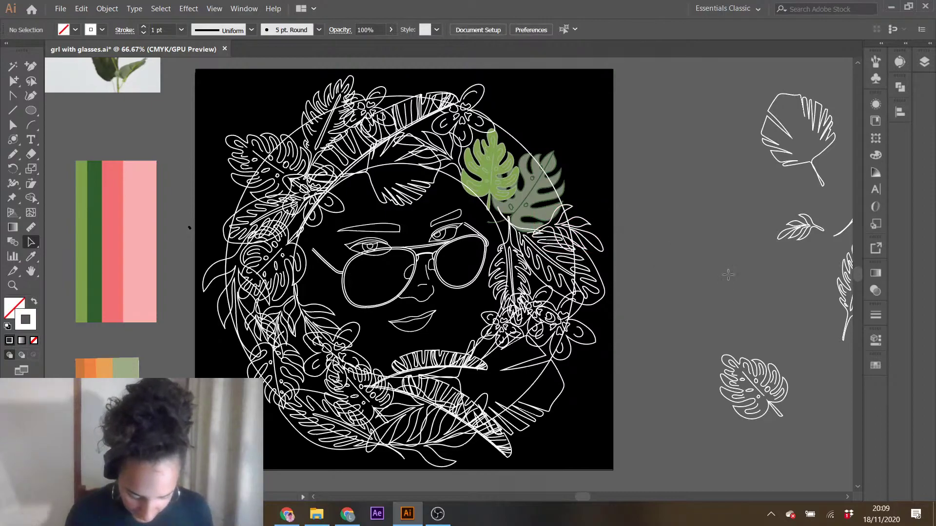
left_click(29, 244)
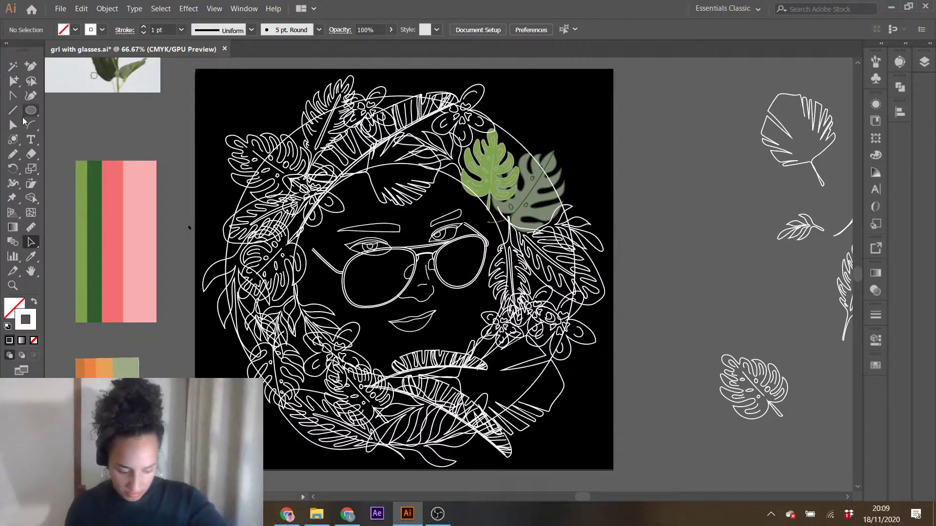
left_click(13, 140)
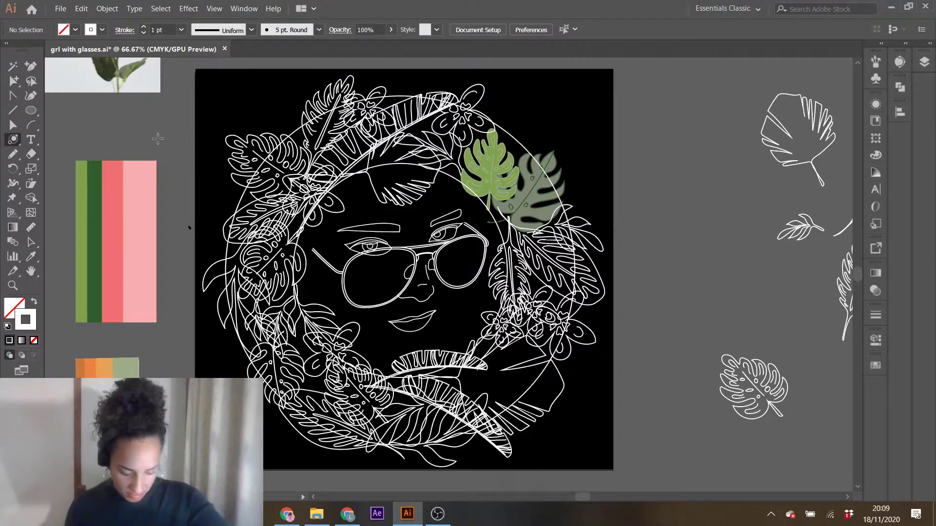
left_click(30, 243)
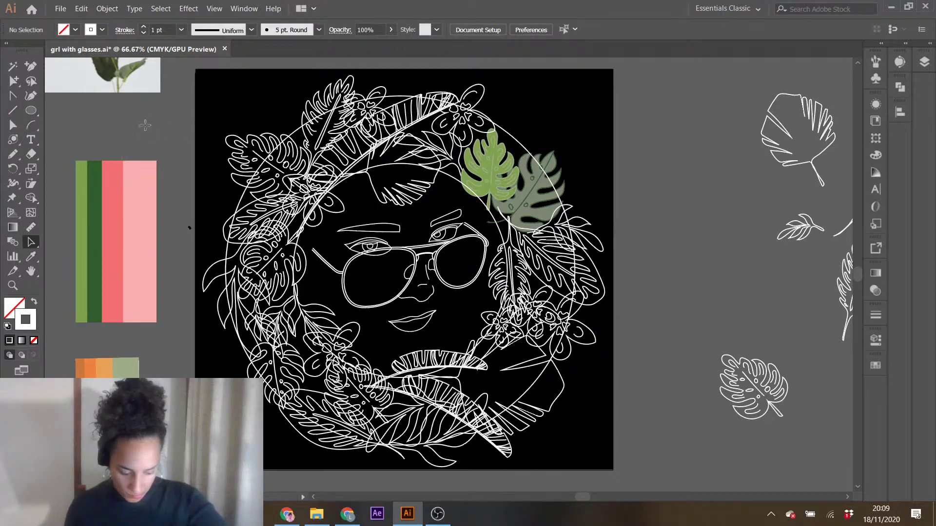
- Save the illustration, switch the workspace to Layout and choose the Selection tool
left_click(62, 9)
left_click(81, 94)
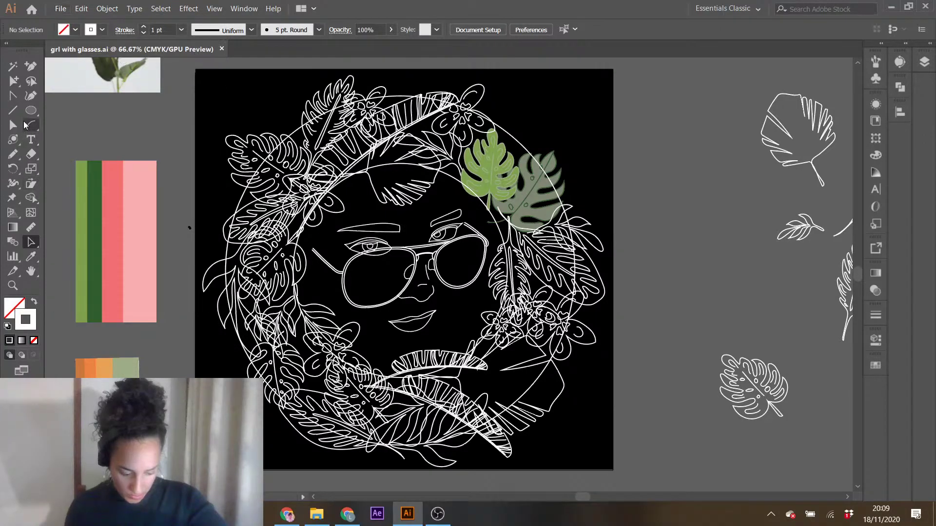
left_click(20, 126)
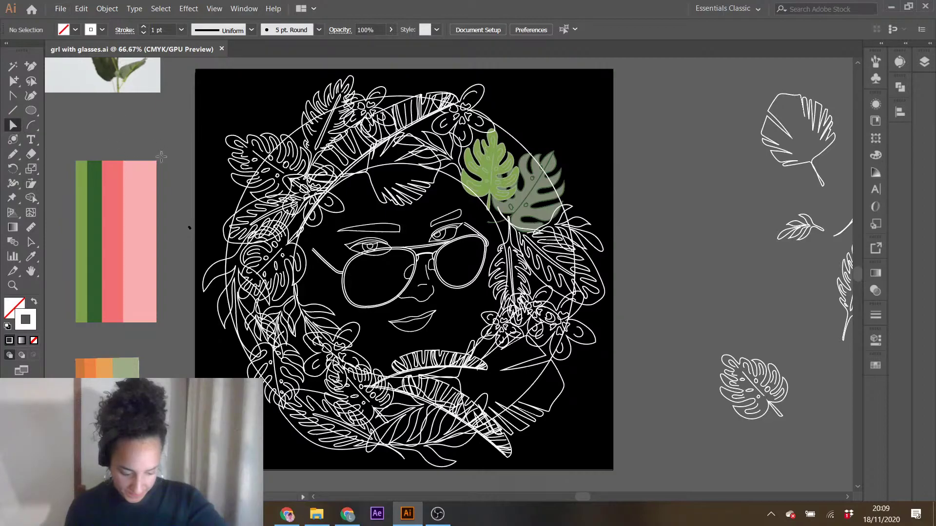
left_click(722, 8)
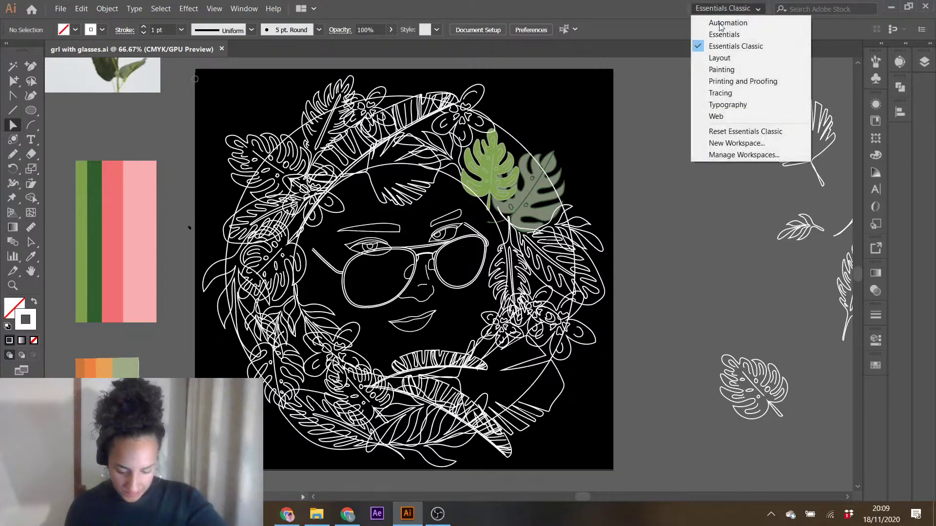
left_click(726, 62)
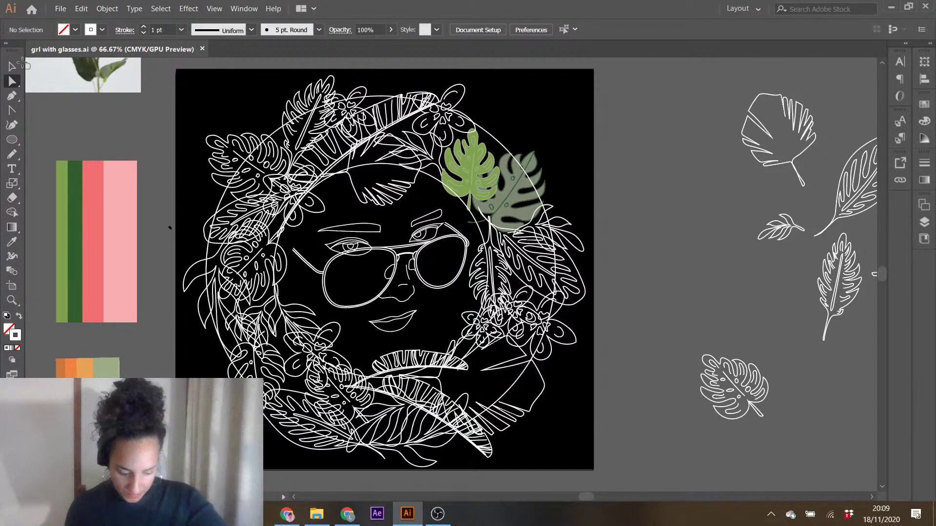
left_click(14, 66)
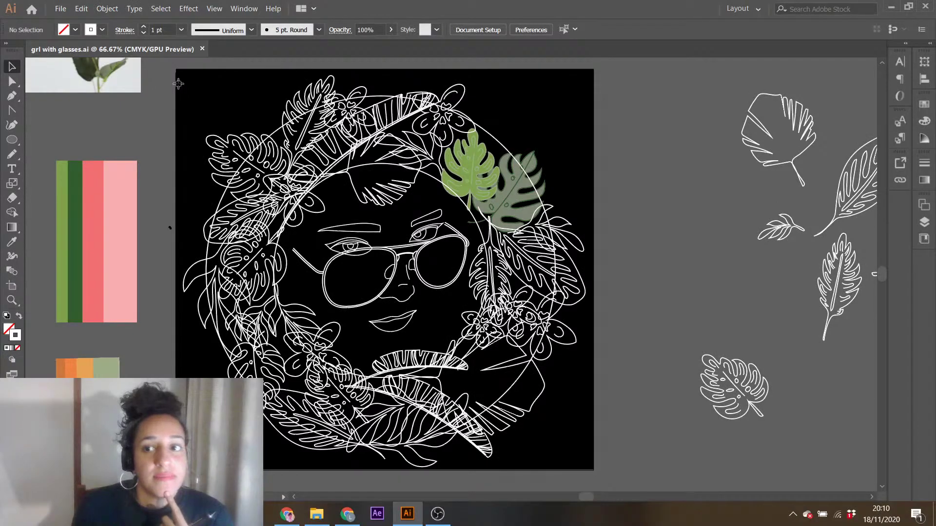
- Reload the grl with glasses document and try switching between the Direct Selection and Selection tools
left_click(202, 49)
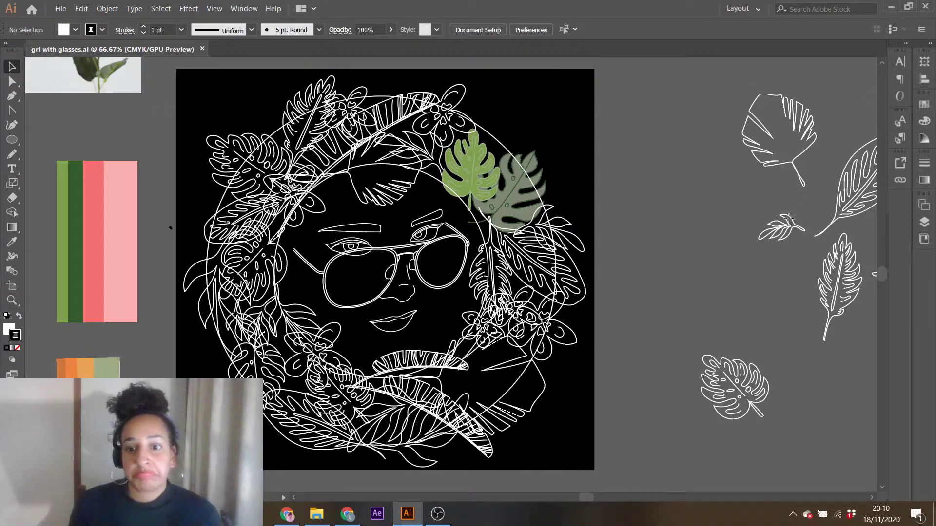
mouse_move(592, 498)
left_mouse_down()
mouse_move(578, 497)
mouse_move(589, 494)
left_mouse_up()
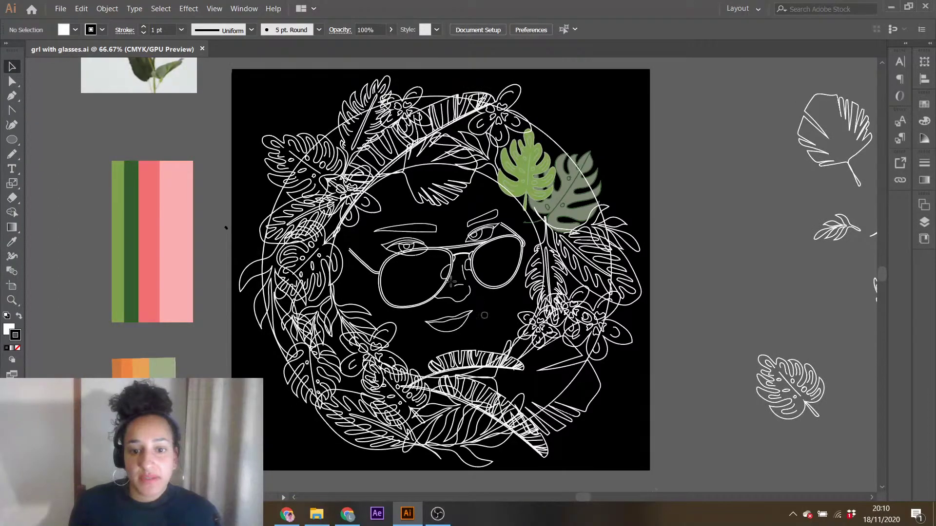
left_click(12, 82)
left_click(12, 64)
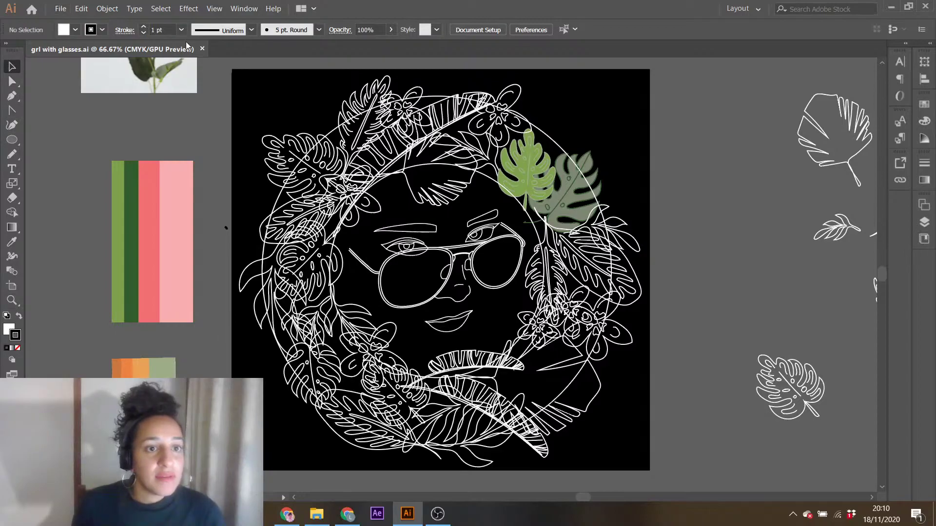
- Close the document and quit Illustrator, keeping the clipboard data
left_click(203, 49)
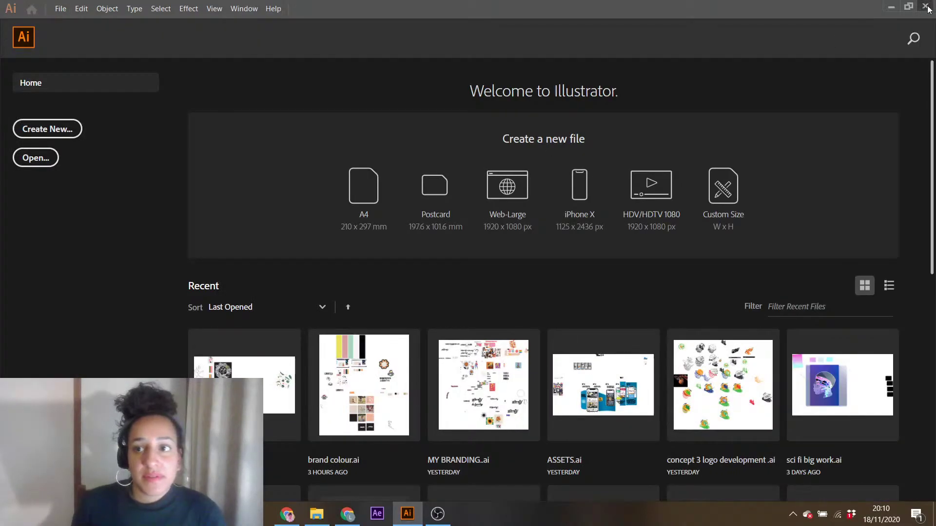
left_click(926, 7)
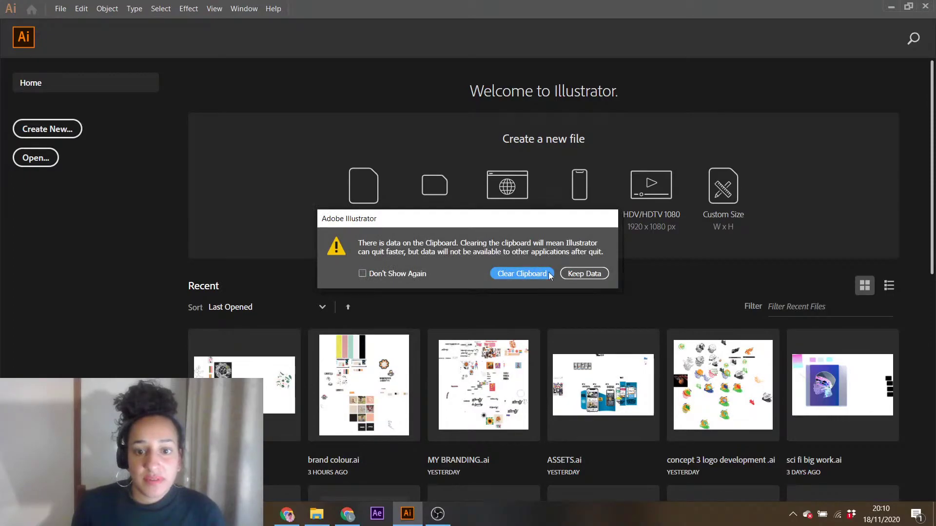
left_click(580, 274)
- Relaunch Illustrator with the recent file grl with glasses
mouse_move(416, 524)
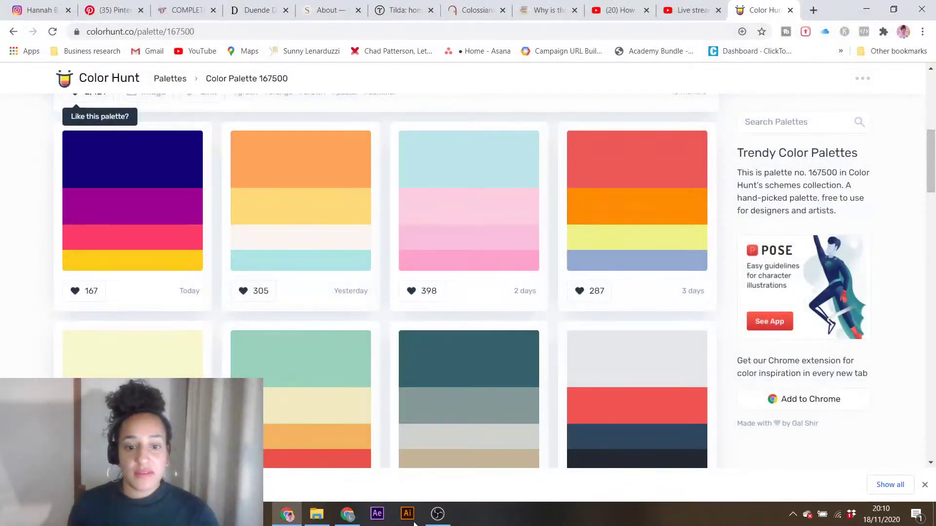
right_click(404, 520)
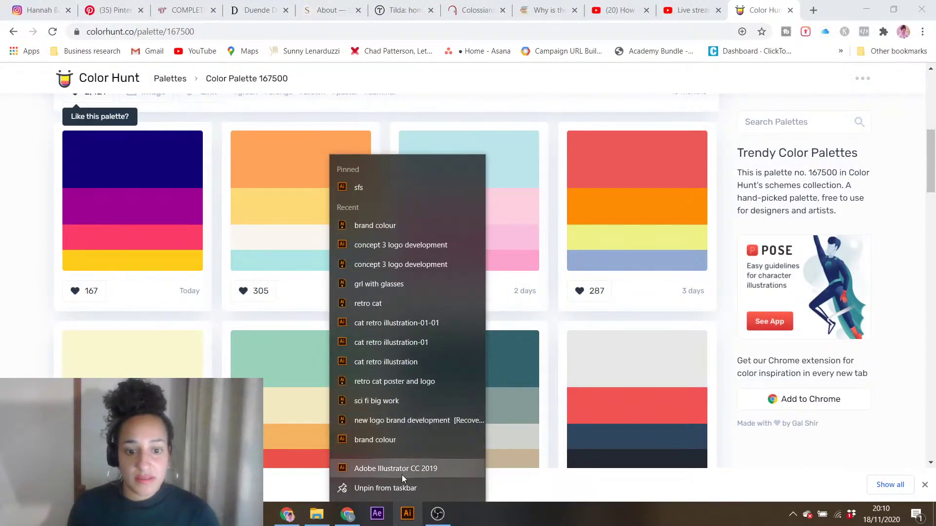
left_click(410, 284)
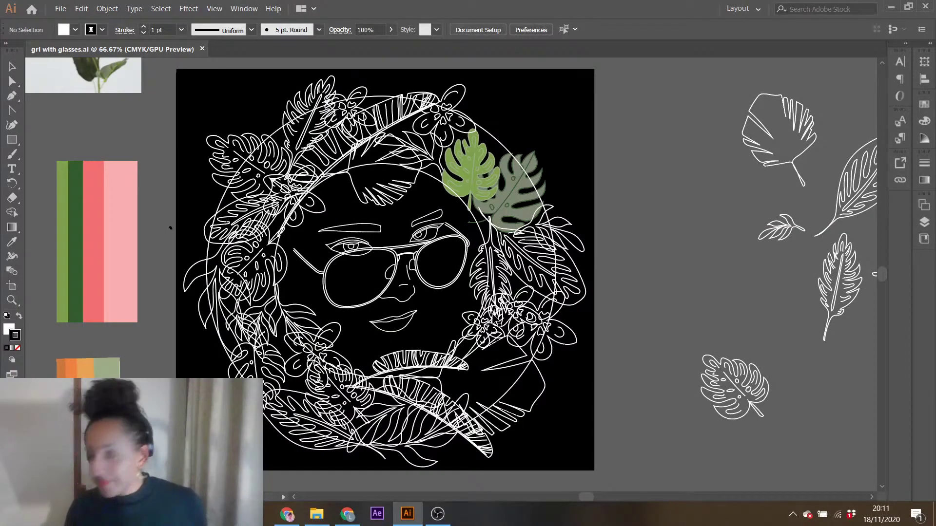
- Copy the complete wreath and face artwork, paste a duplicate on the empty canvas below the artboard and deselect it
left_click_drag(214, 108, 585, 477)
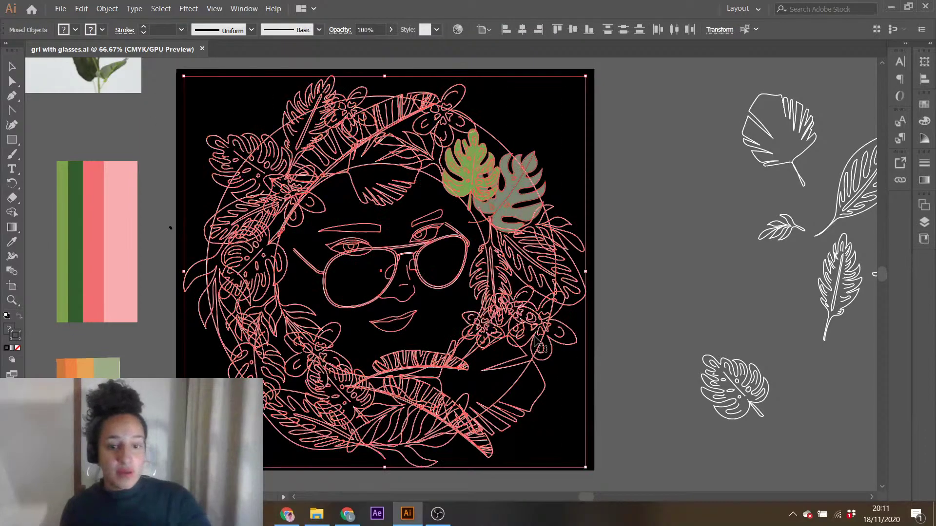
scroll(518, 340, "down", 10)
scroll(515, 350, "down", 3)
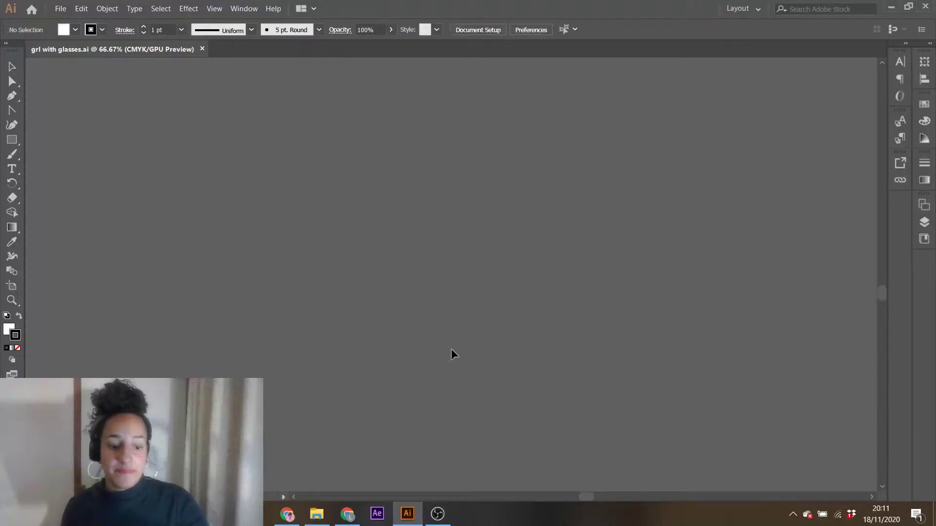
key("ctrl+v")
left_click(727, 315)
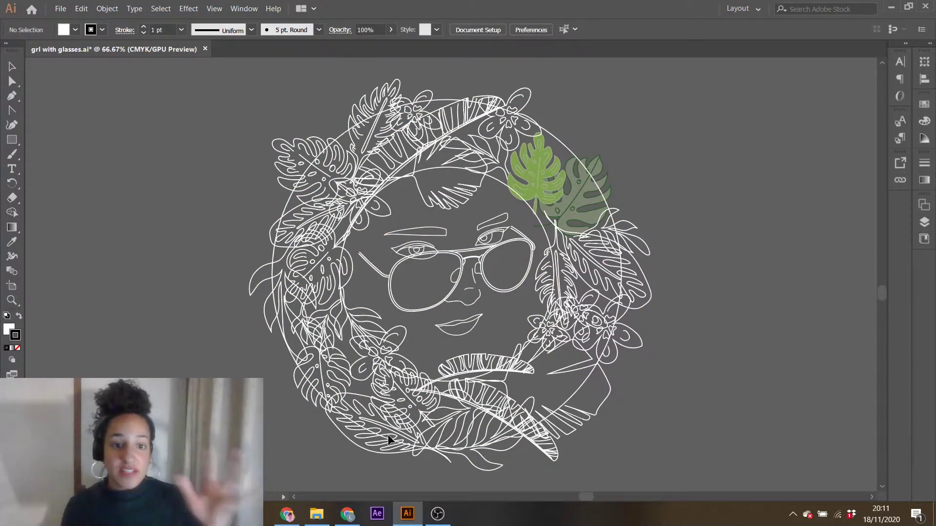
- Fill the large oval leaf below the grey-green monstera leaf on the artboard with the saved dark green swatch
scroll(633, 411, "up", 5)
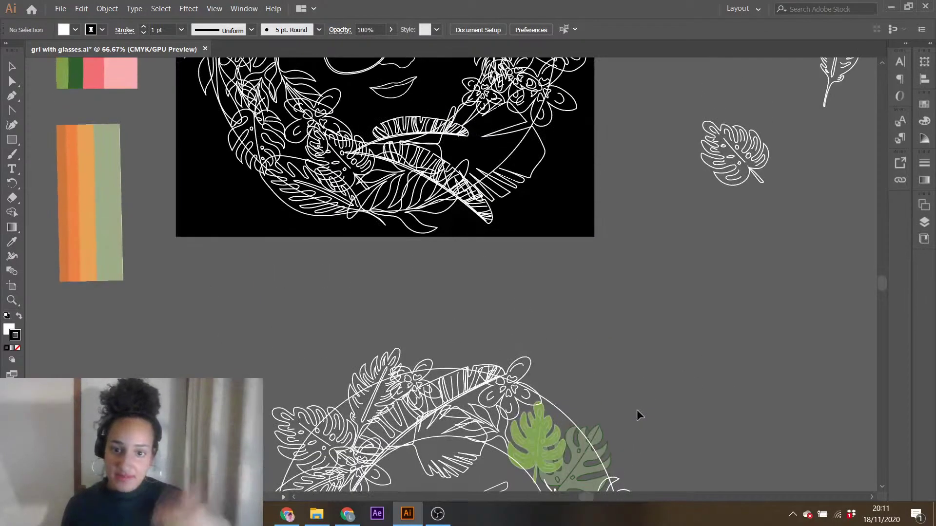
scroll(637, 409, "down", 1)
scroll(664, 328, "up", 6)
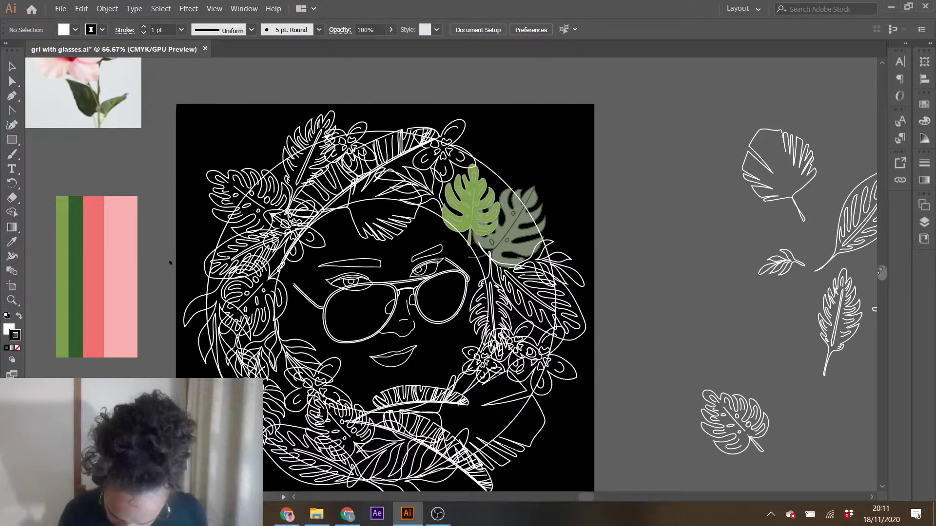
mouse_move(882, 276)
left_mouse_down()
mouse_move(881, 267)
mouse_move(884, 278)
left_mouse_up()
left_click(583, 251)
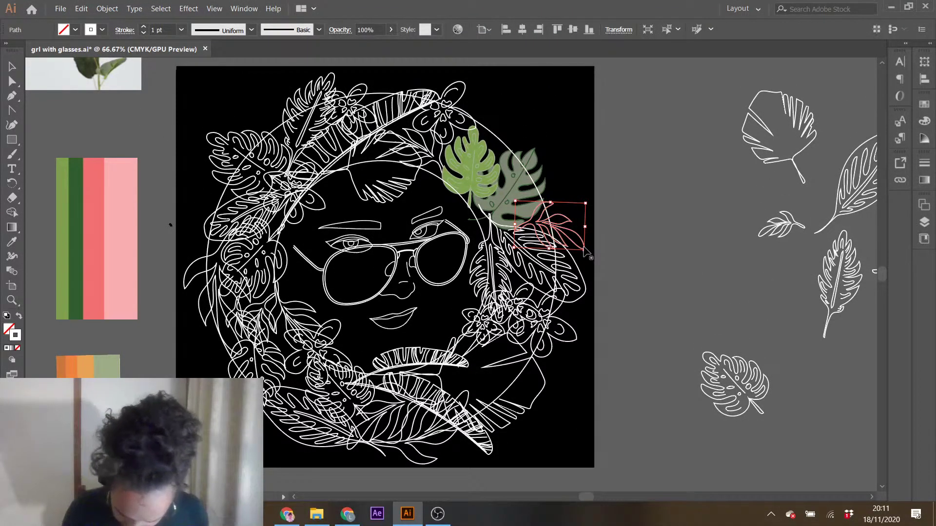
left_click(582, 292)
left_click(583, 294)
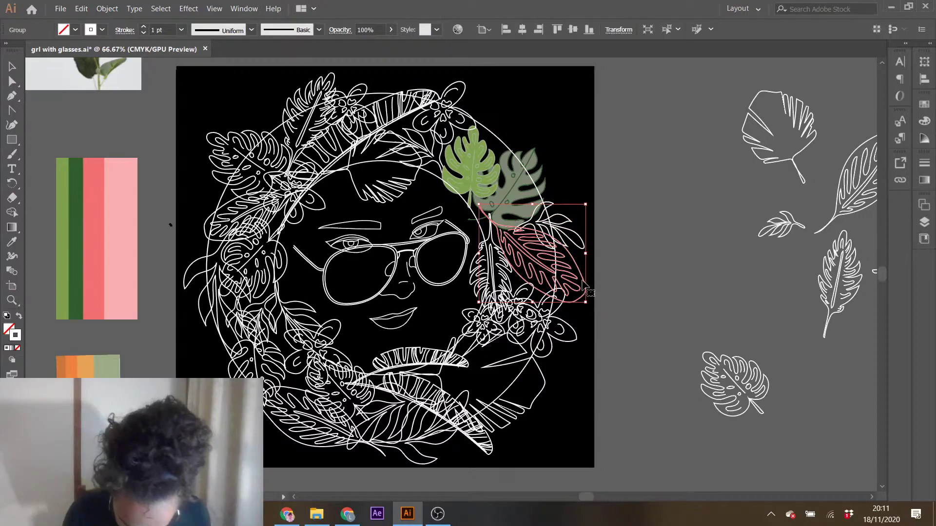
left_click(927, 108)
left_click(805, 163)
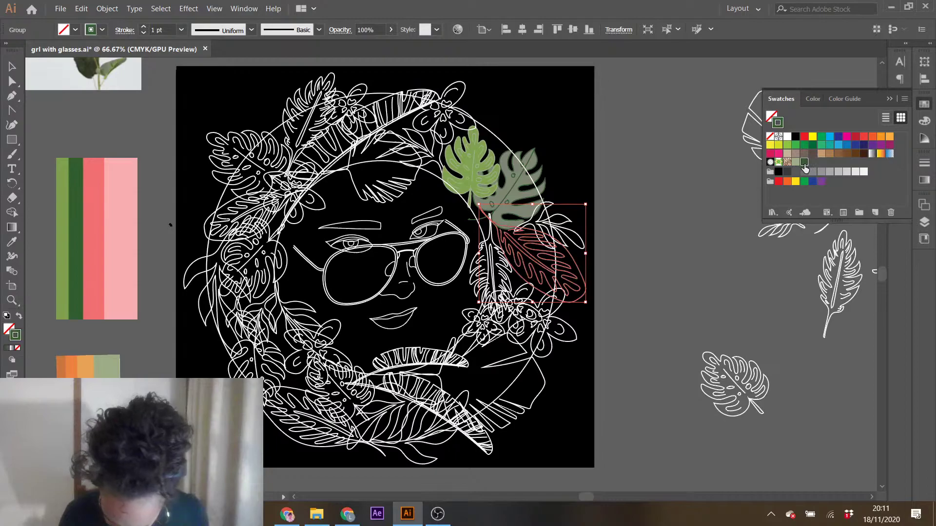
left_click(19, 316)
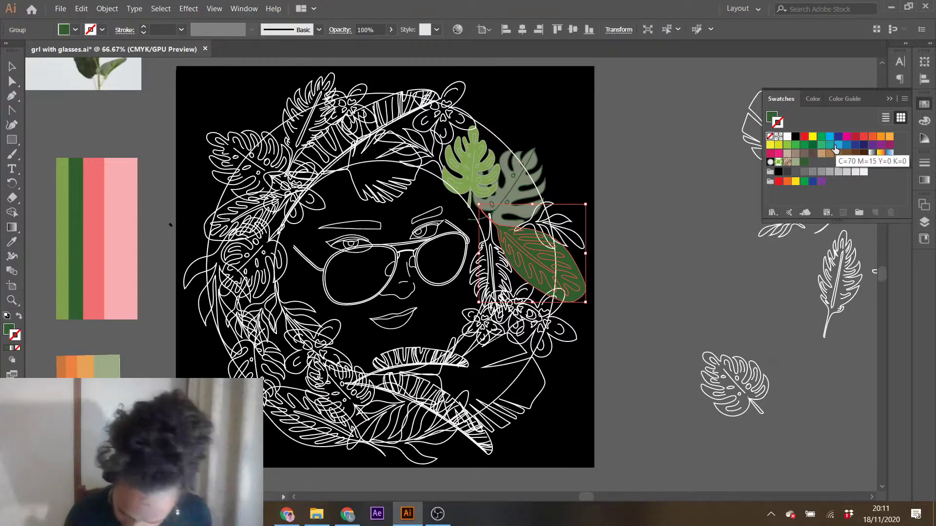
- Apply a light green swatch as the large oval leaf's stroke and deselect the leaf
left_click(788, 146)
left_click(662, 277)
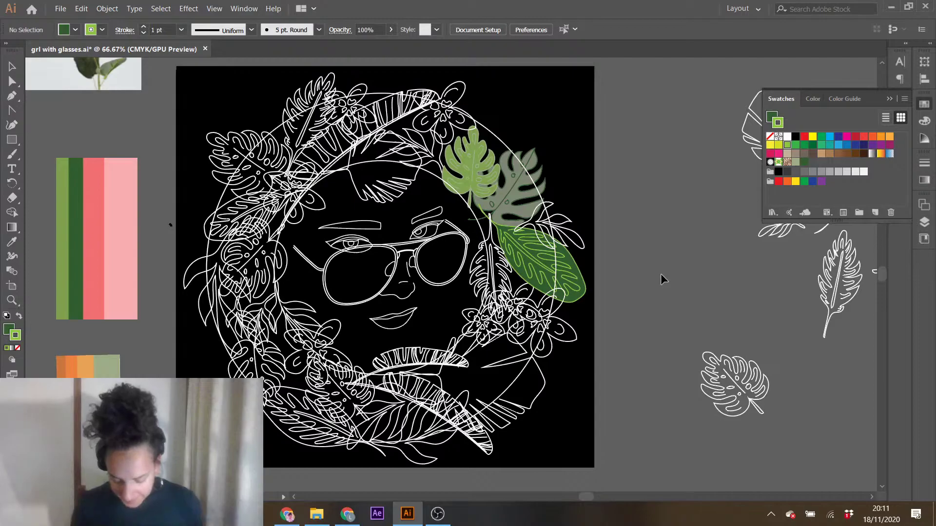
left_click(790, 515)
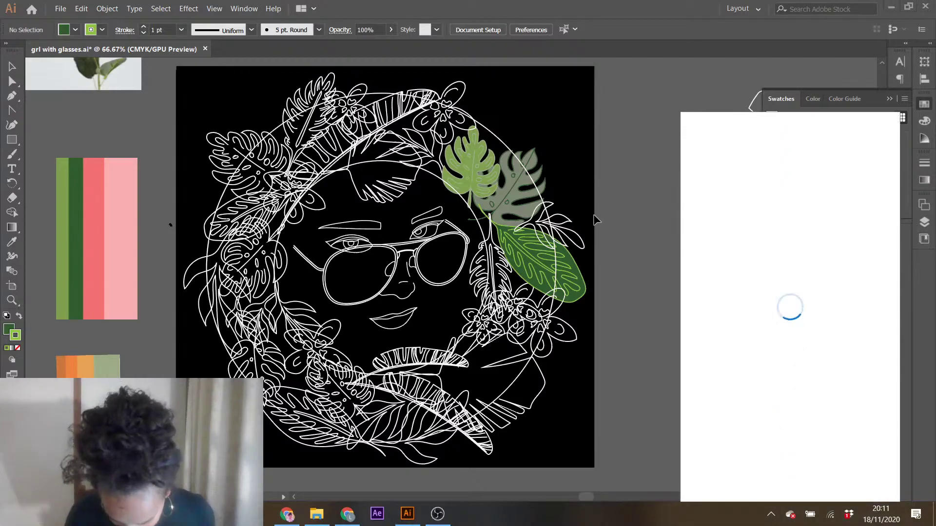
left_click(660, 282)
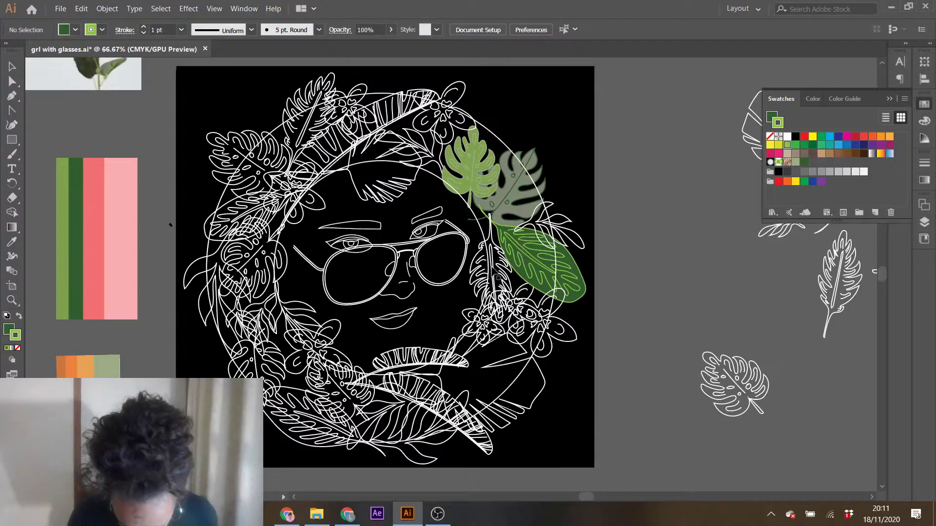
- Apply the grey-green monstera leaf's fill and stroke to the narrow feathery leaf beside the glasses with the Eyedropper and deselect it
left_click(494, 276)
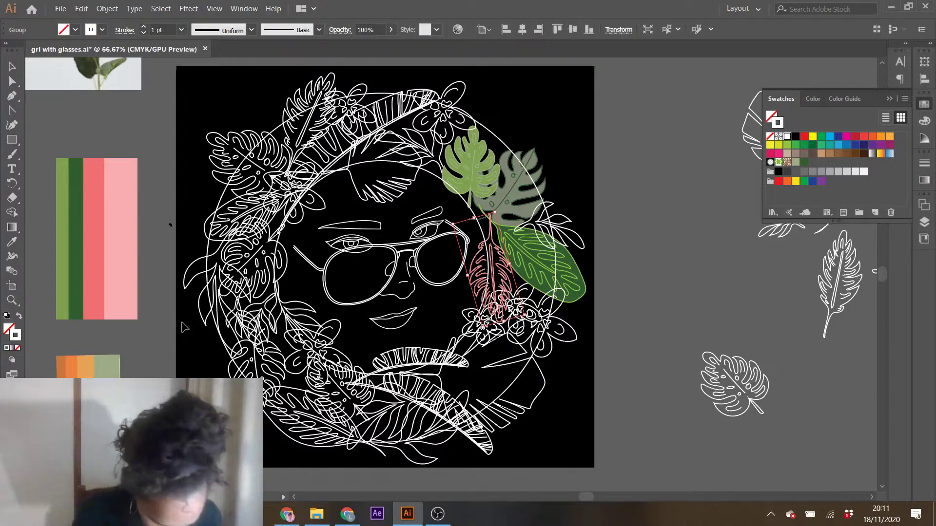
left_click(19, 244)
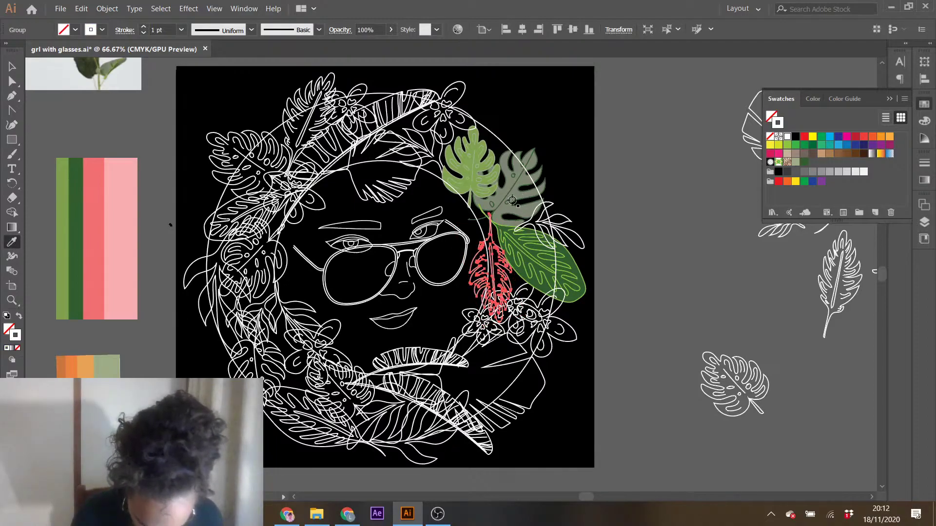
left_click(518, 206)
left_click(14, 66)
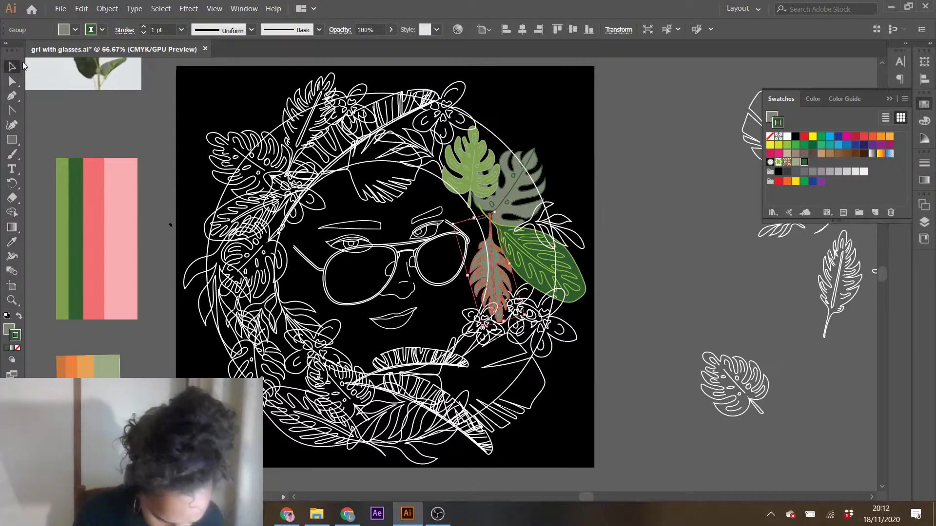
left_click(627, 176)
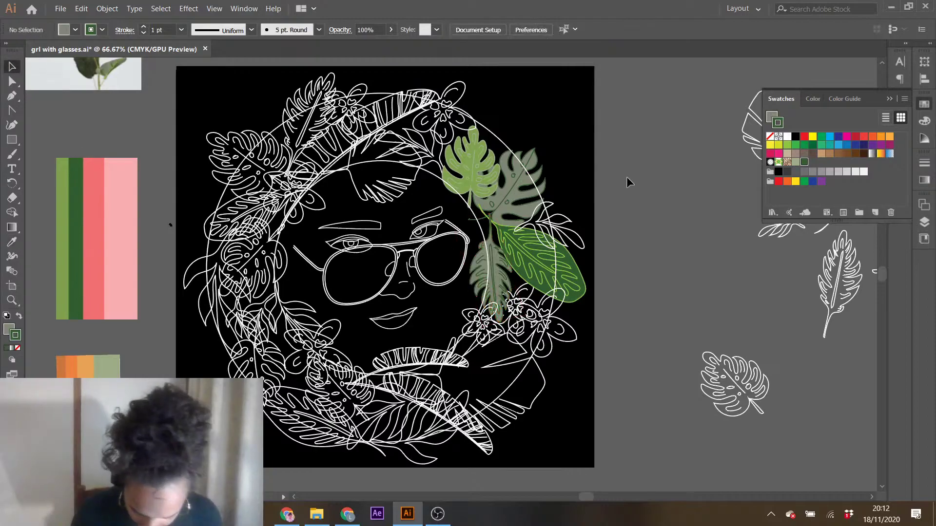
- Fill the small leafy sprig above the large oval leaf with the saved dark green swatch, leave its stroke empty, and deselect it
left_click(558, 245)
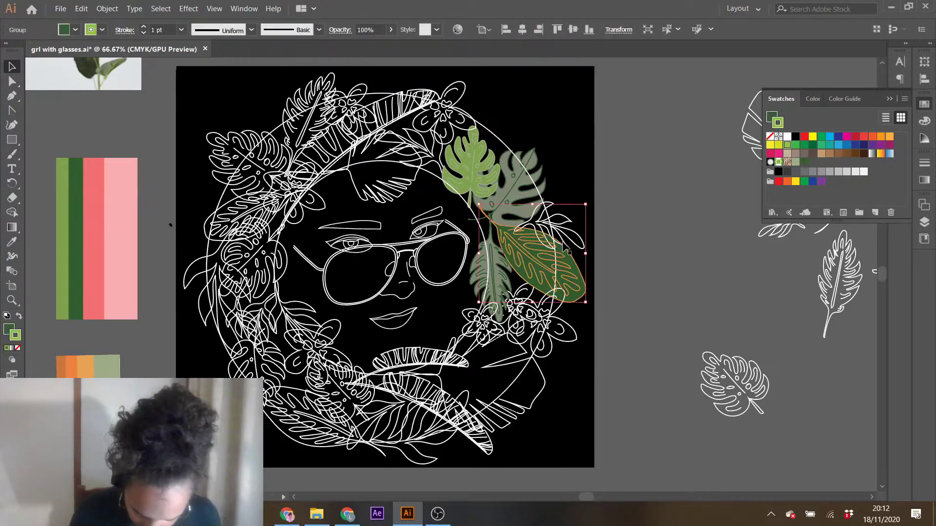
left_click(572, 243)
left_click(574, 247)
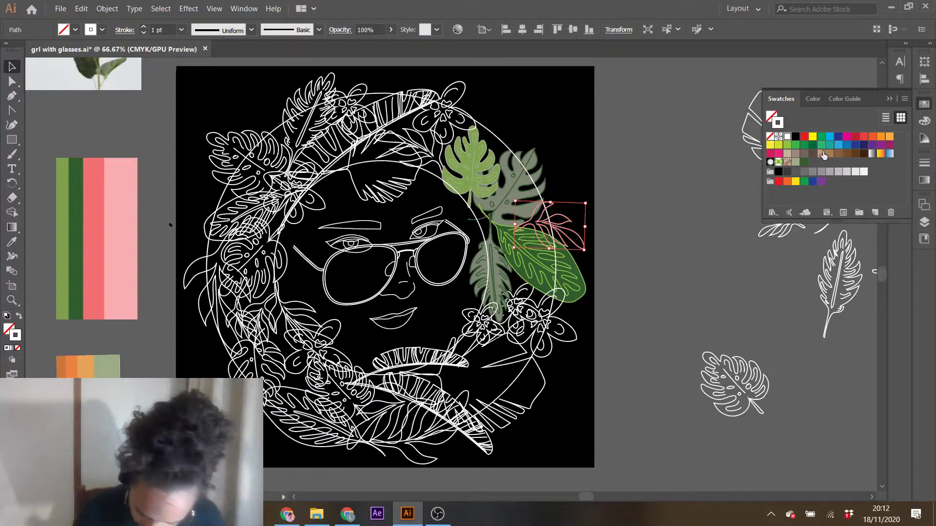
left_click(804, 163)
key("shift+x")
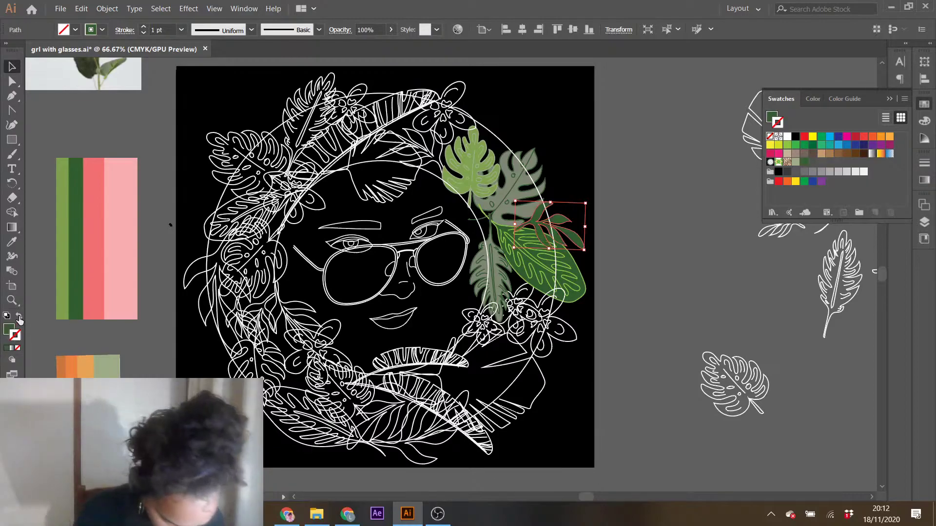
left_click(617, 247)
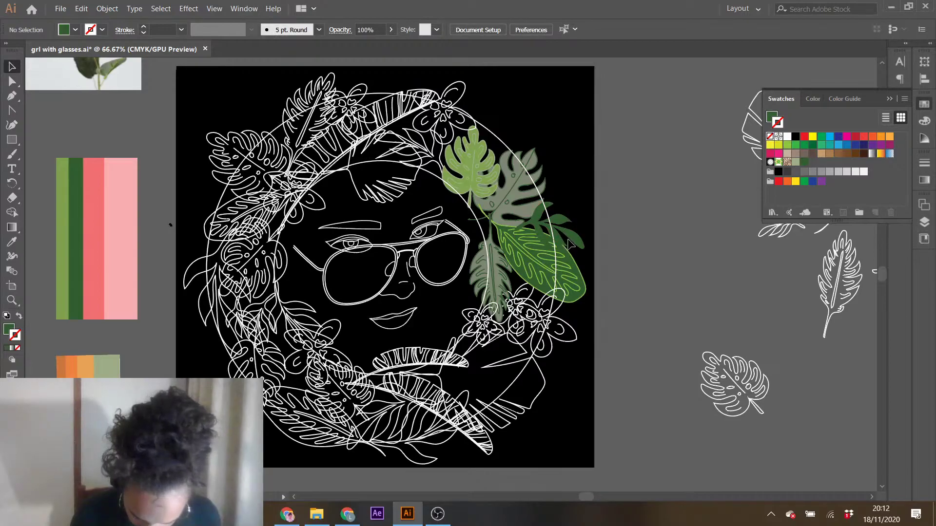
- Apply the light green monstera leaf's fill and stroke to the small leafy sprig with the Eyedropper
left_click(573, 248)
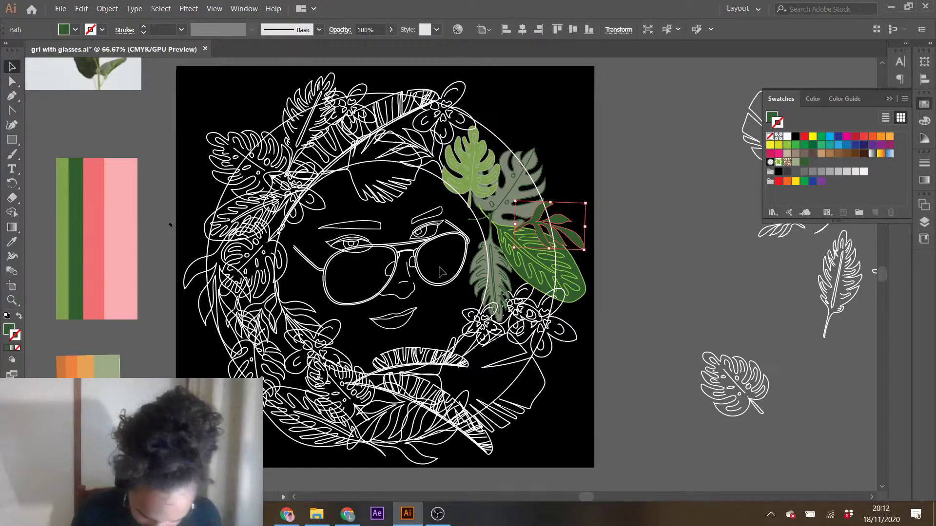
left_click(18, 240)
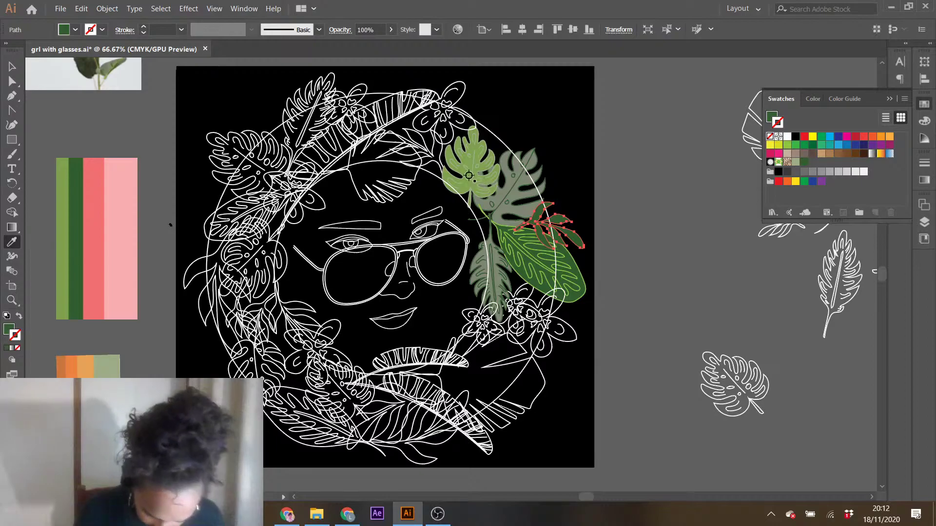
left_click(62, 219)
left_click(12, 66)
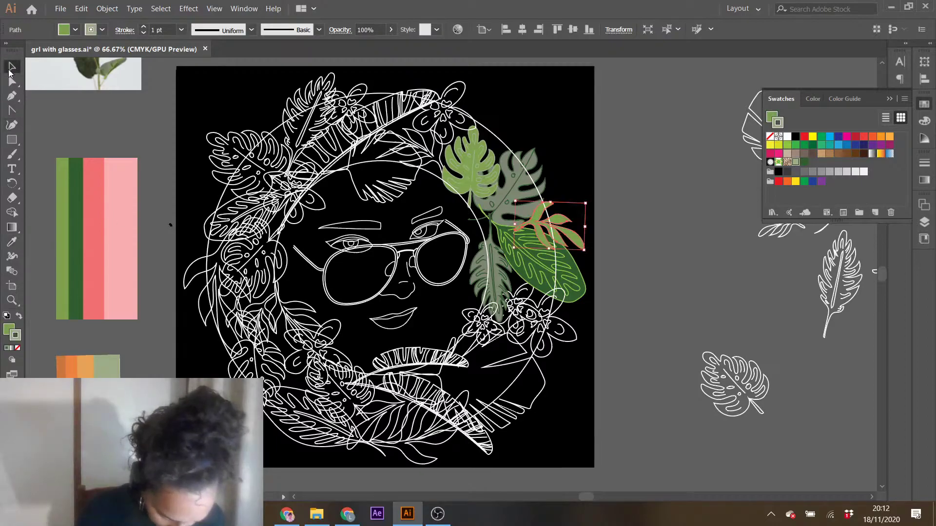
- Bring the large dark green oval leaf in front of the leafy sprig and deselect it
left_click(568, 272)
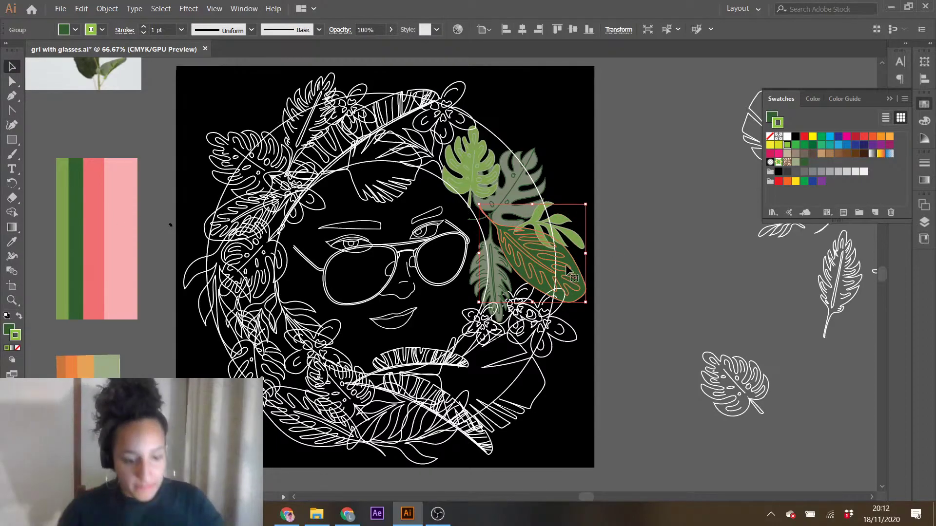
key("a")
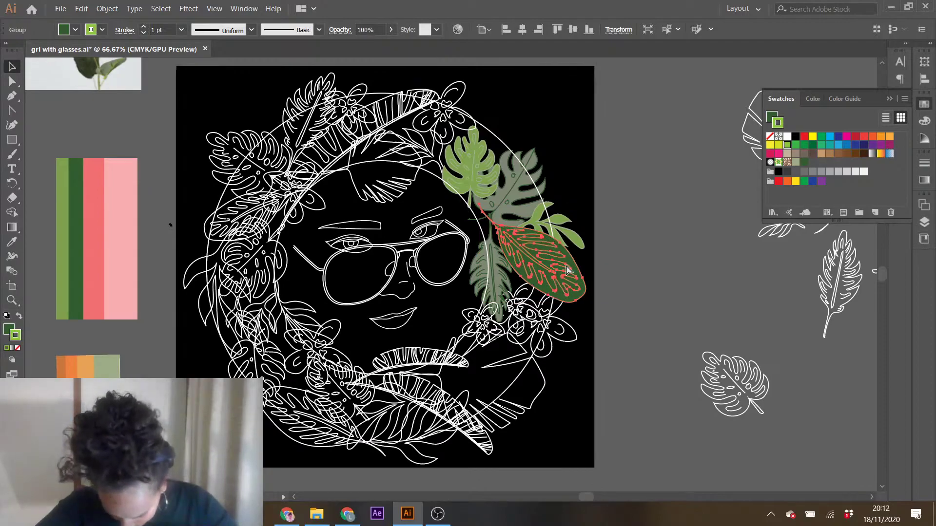
key("v")
left_click(656, 314)
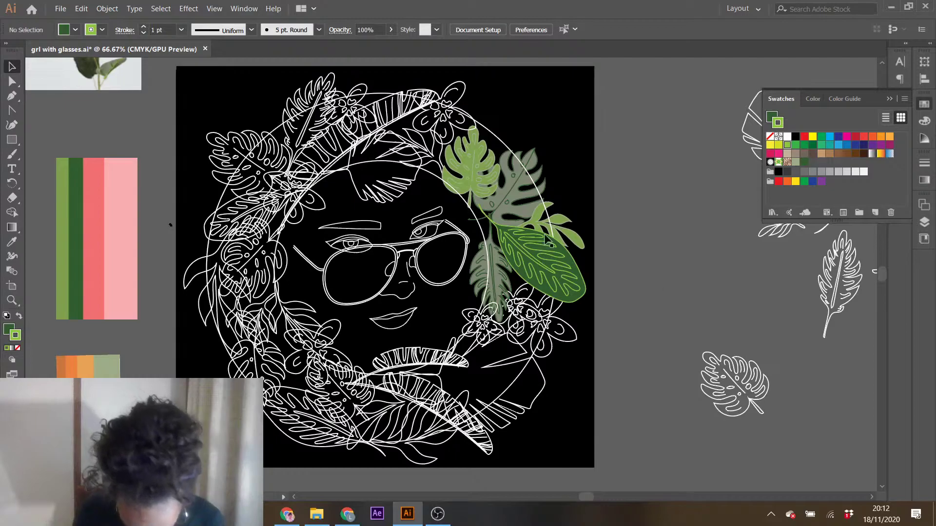
- Fill the small flower just below the large oval leaf with the light orange sampled from the reference colour stripes and deselect it
left_click(541, 322)
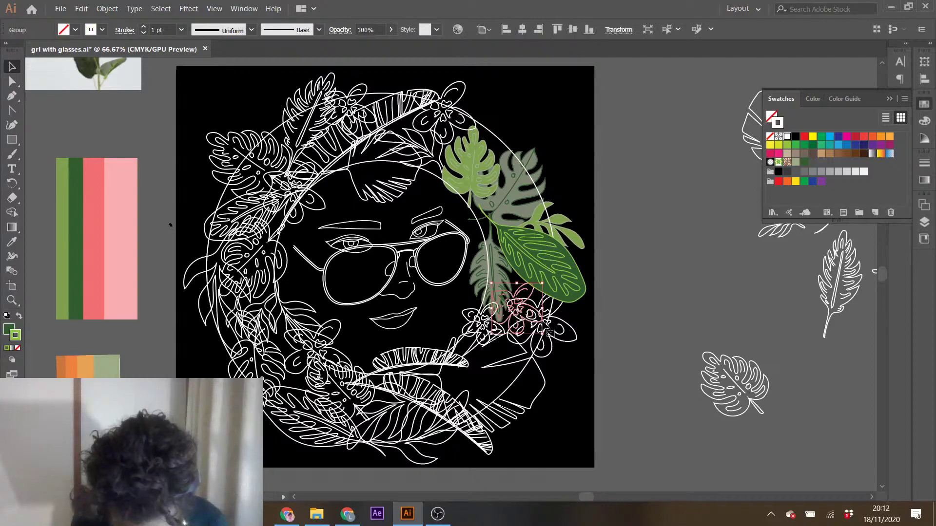
left_click(13, 243)
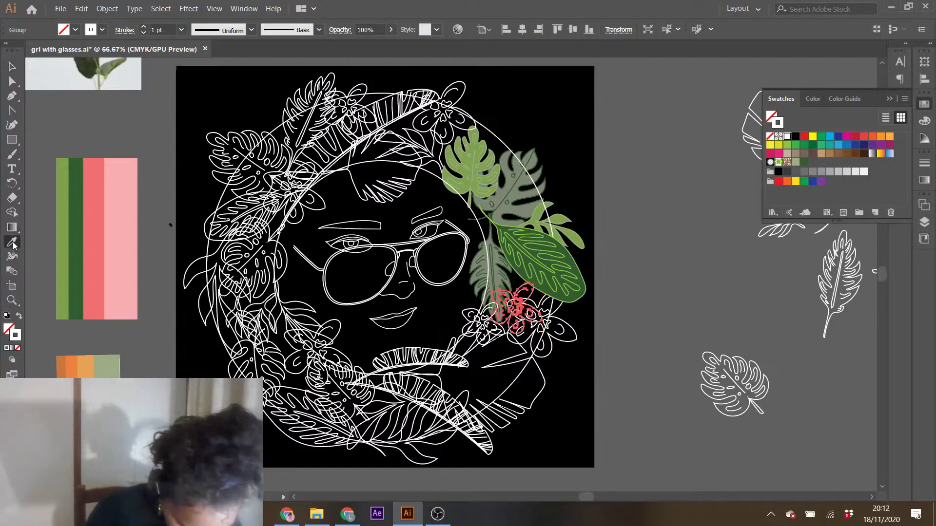
left_click(85, 370)
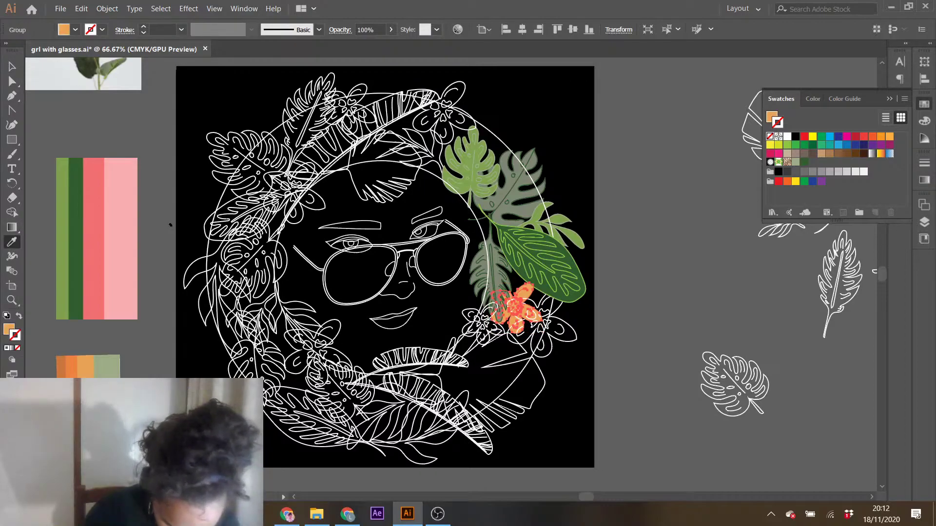
left_click(71, 115)
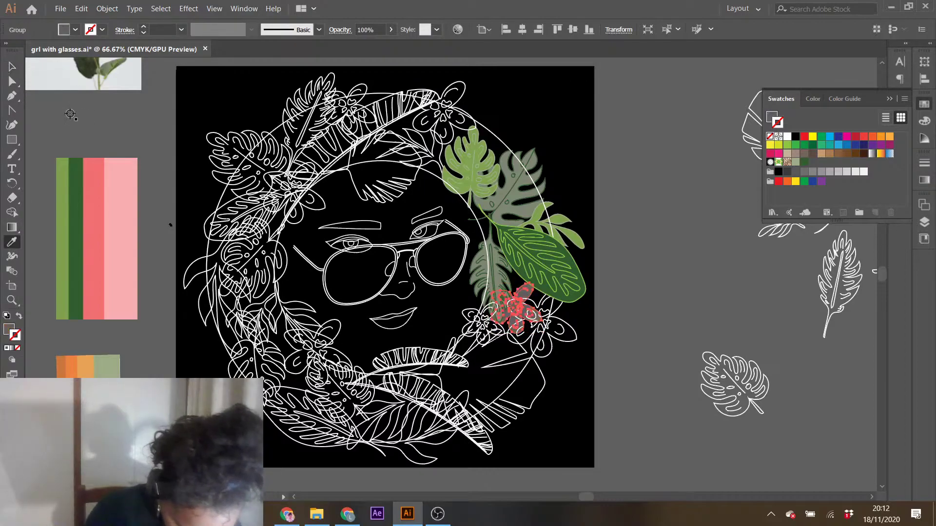
key("ctrl+z")
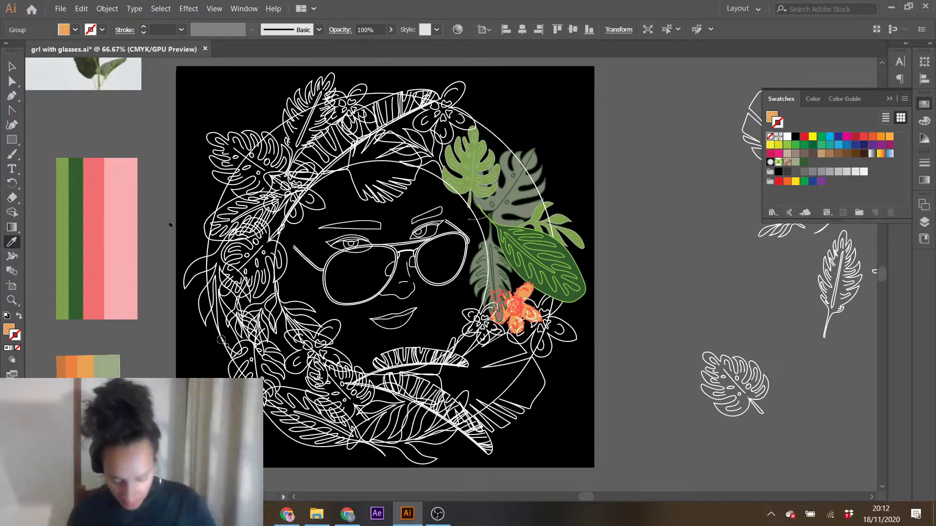
left_click(12, 66)
left_click(70, 104)
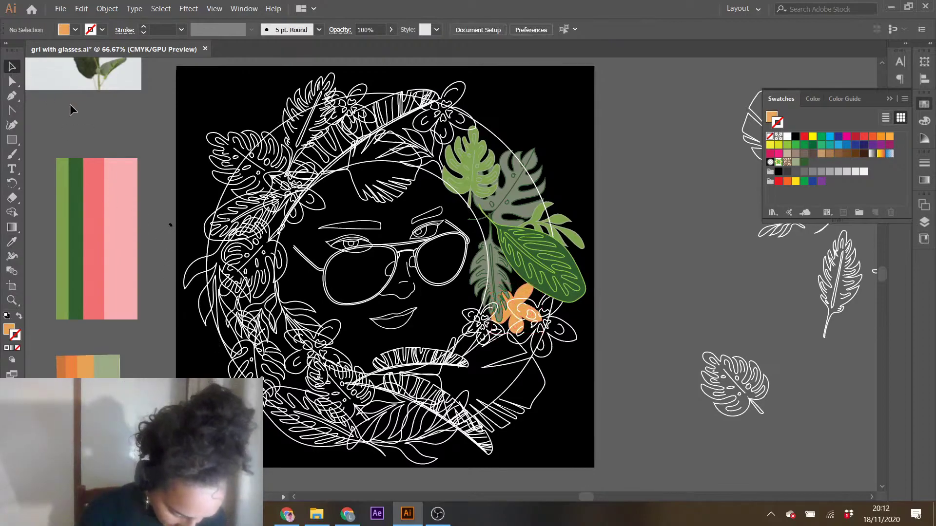
- Sample the darker orange from the reference colour stripes with nothing selected and save it as a new swatch
key("i")
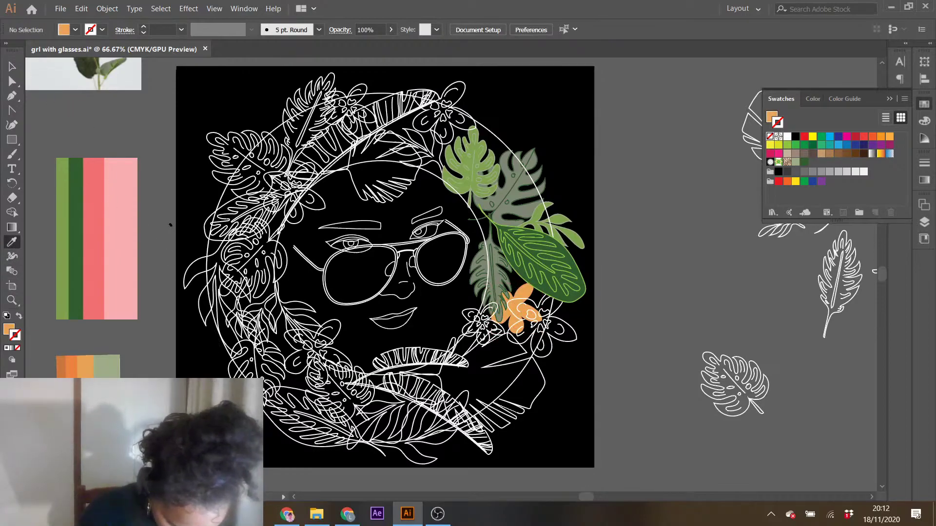
left_click(71, 367)
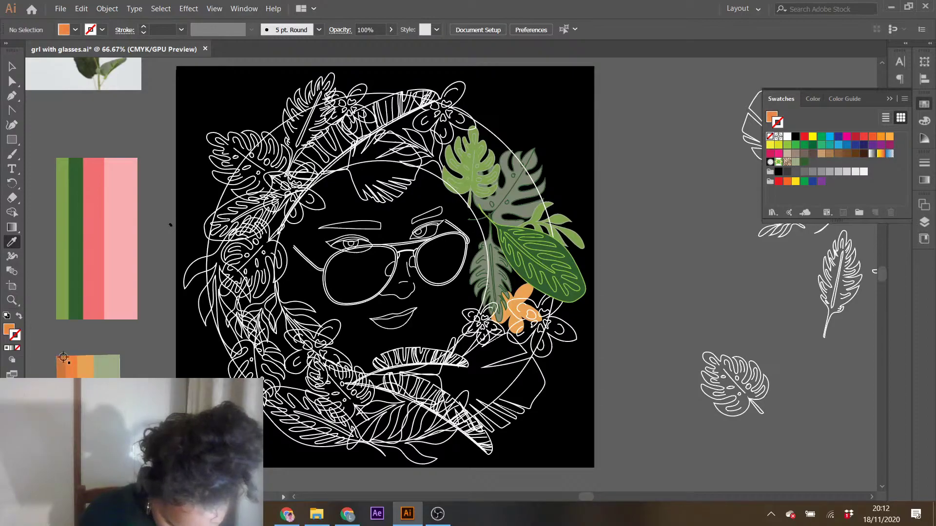
key("v")
key("F6")
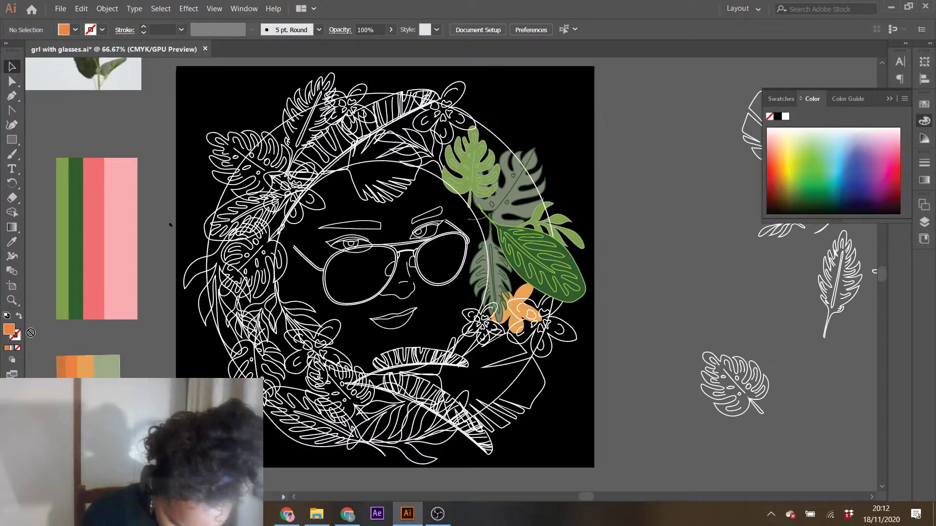
left_click(924, 106)
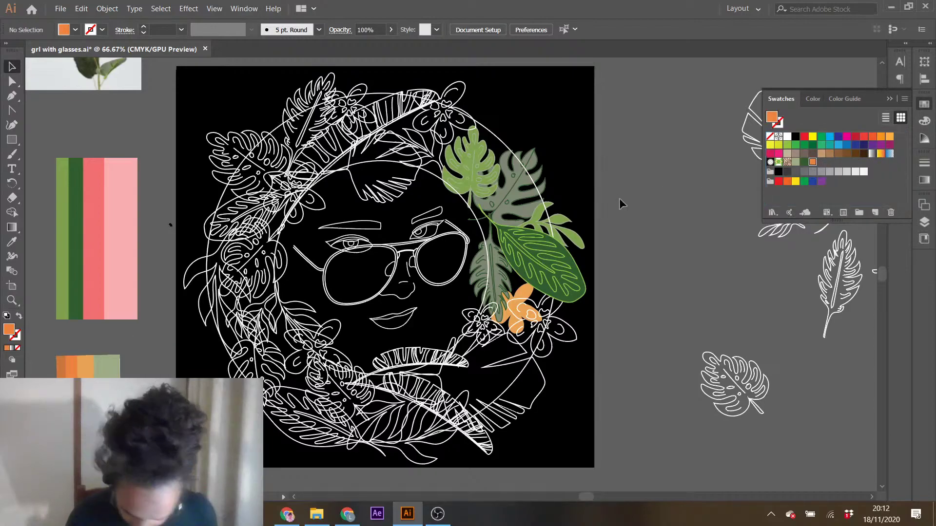
- Apply the saved darker orange swatch as the light orange flower's stroke and deselect the flower
left_click(518, 304)
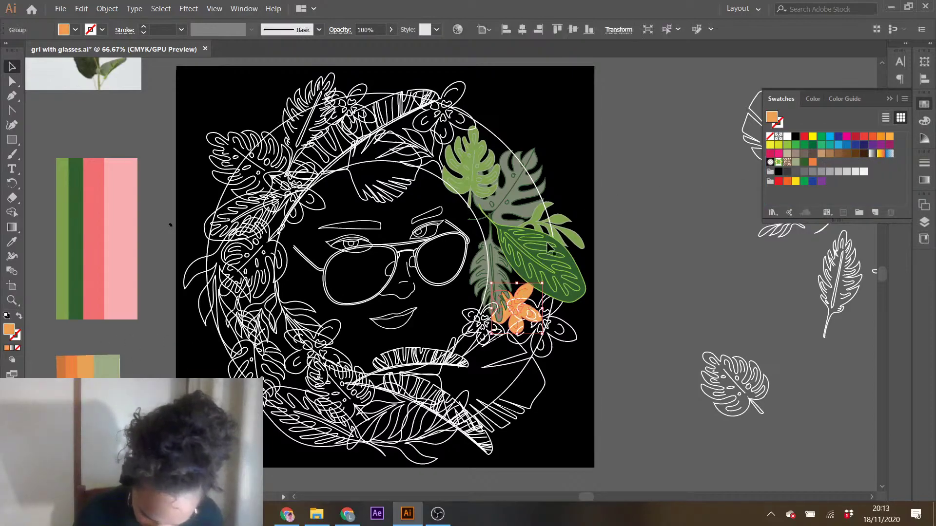
left_click(17, 337)
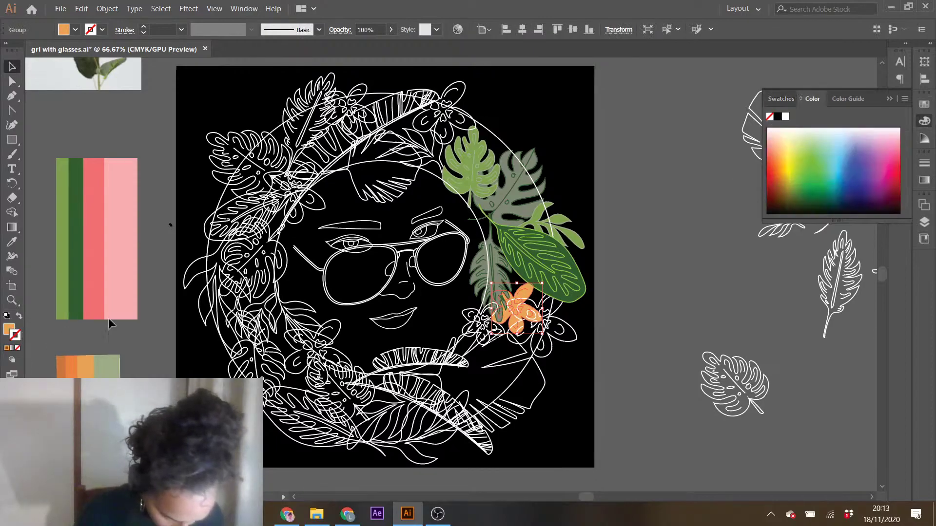
left_click(924, 103)
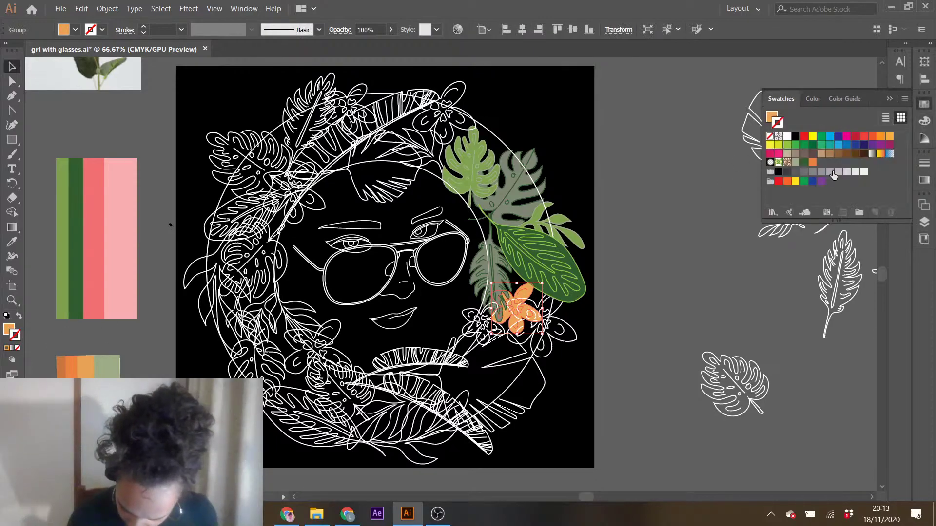
left_click(813, 162)
left_click(657, 294)
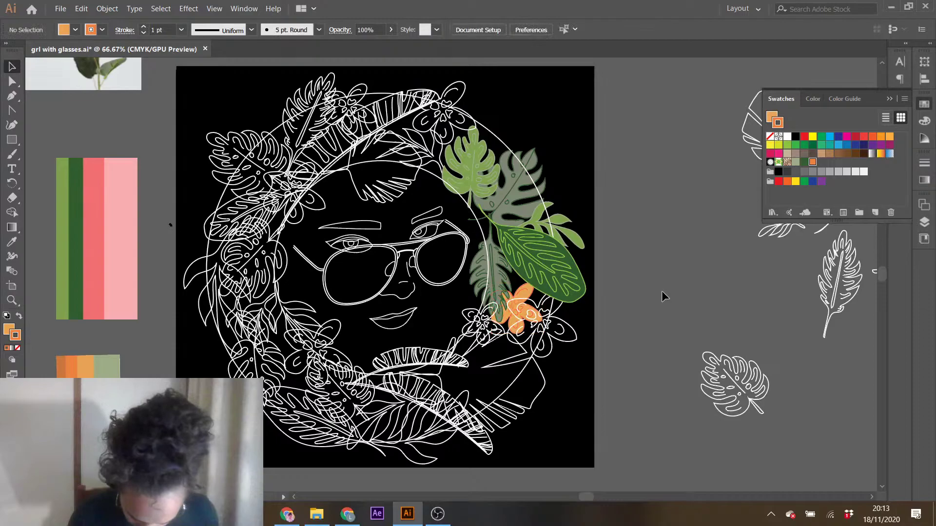
- Increase the orange flower's stroke weight to 5 pt and deselect it
left_click_drag(523, 294, 525, 295)
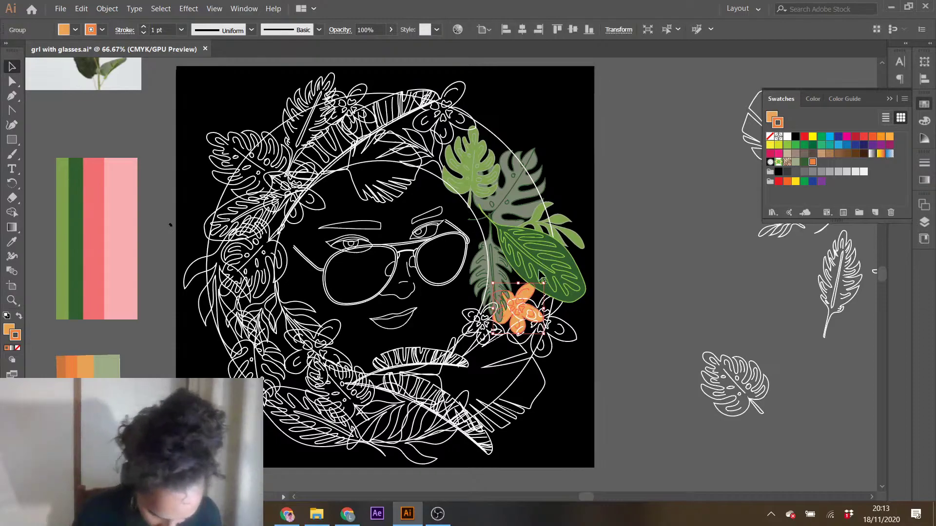
left_click(925, 104)
left_click(924, 163)
left_click(924, 239)
left_click(817, 171)
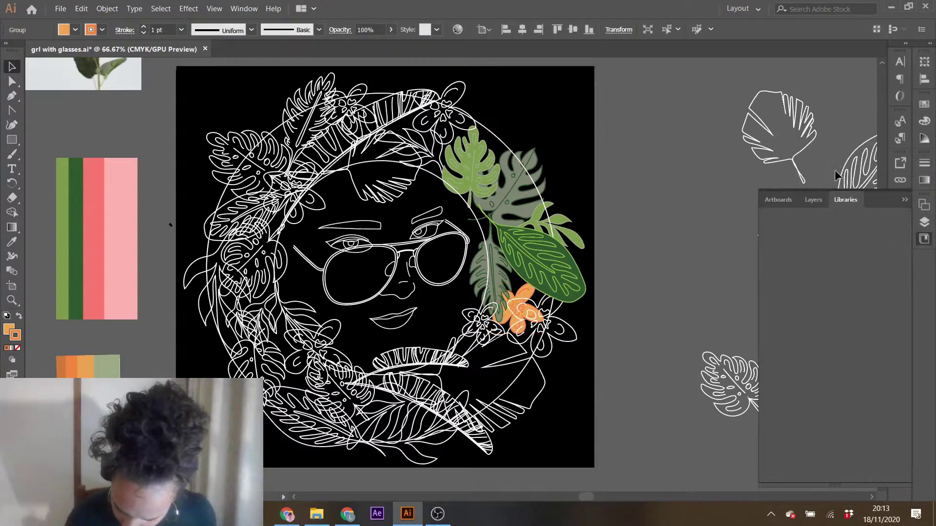
left_click(924, 163)
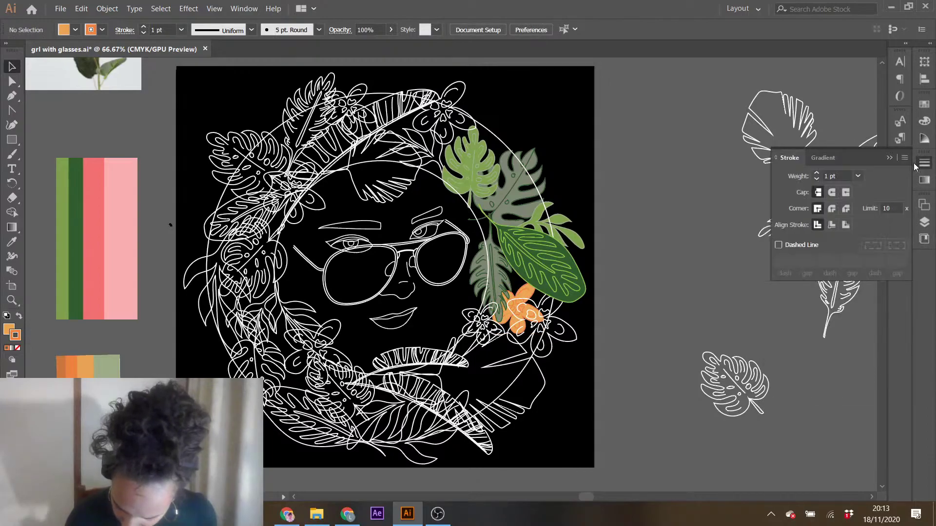
left_click(529, 294)
left_click(816, 173)
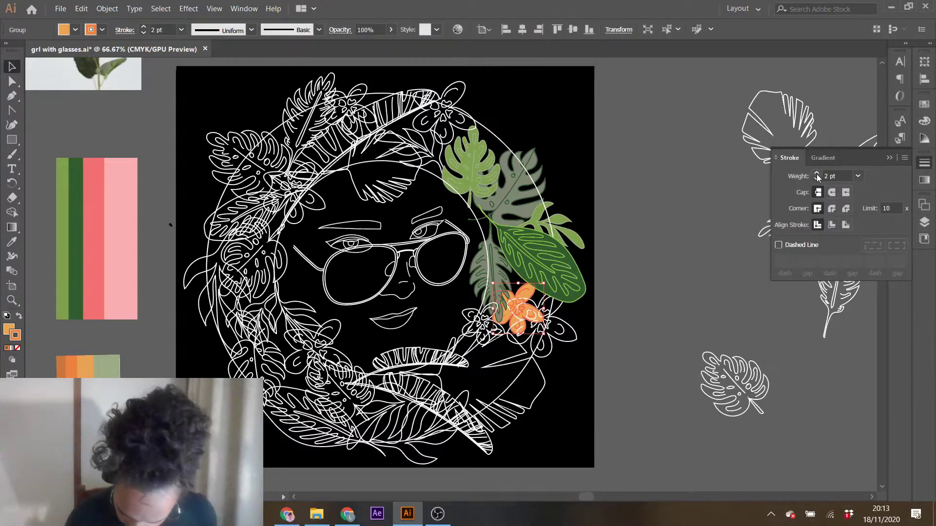
left_click(817, 173)
left_click(816, 173)
left_click(642, 296)
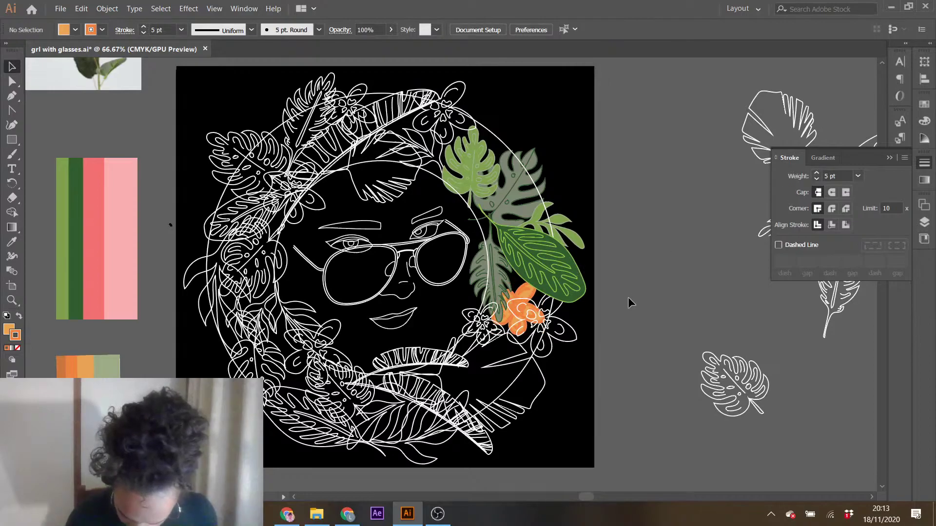
- Reduce the orange flower's stroke weight to 2 pt and deselect it
left_click(526, 291)
left_click(816, 179)
left_click(817, 179)
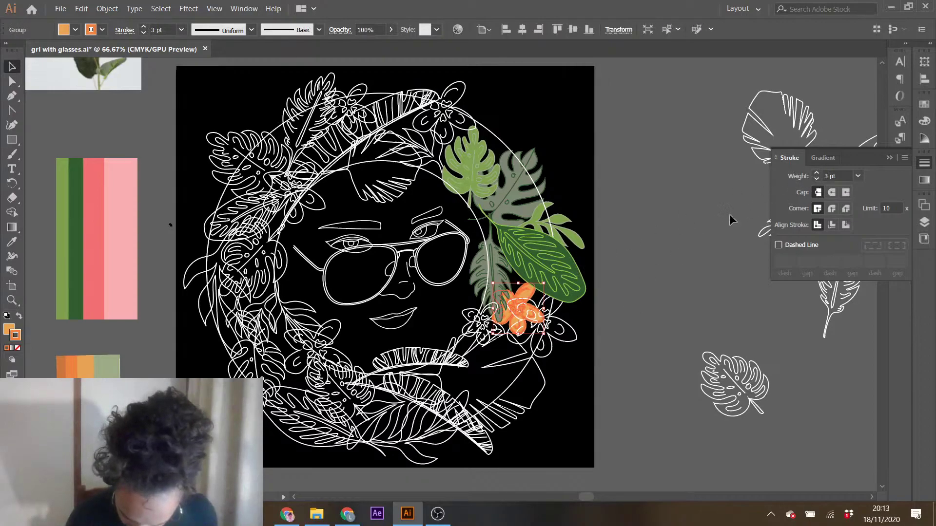
left_click(624, 292)
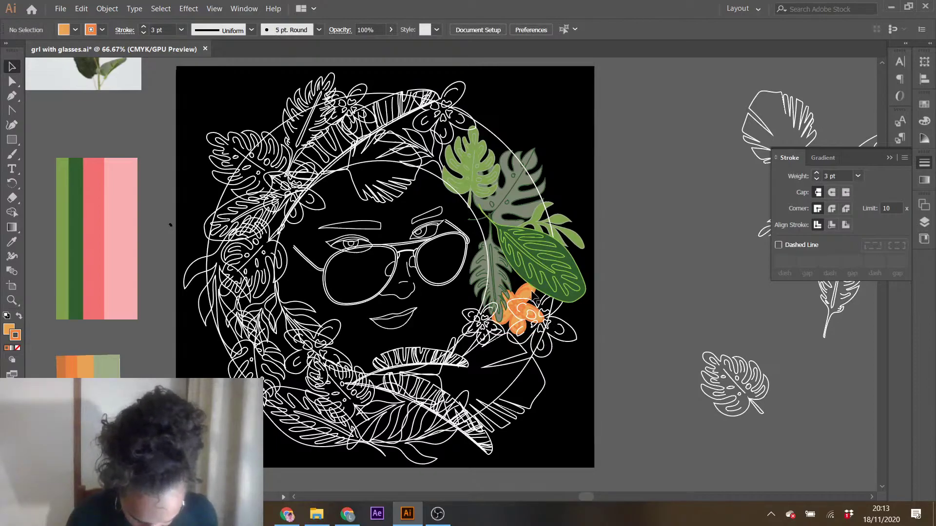
left_click(527, 295)
left_click(816, 178)
left_click(646, 270)
- Apply the orange flower's fill and 2 pt stroke to the larger overlapping flower beside it with the Eyedropper and deselect it
left_click(546, 332)
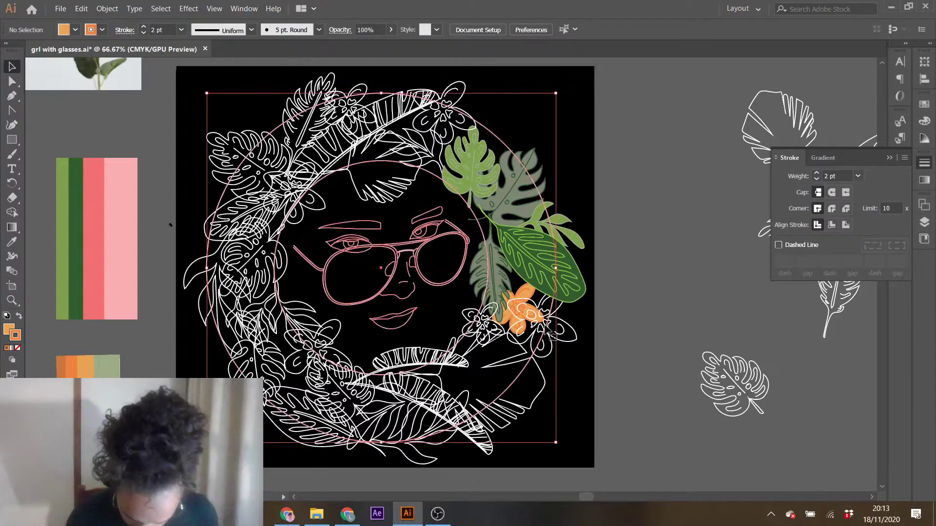
left_click(562, 339)
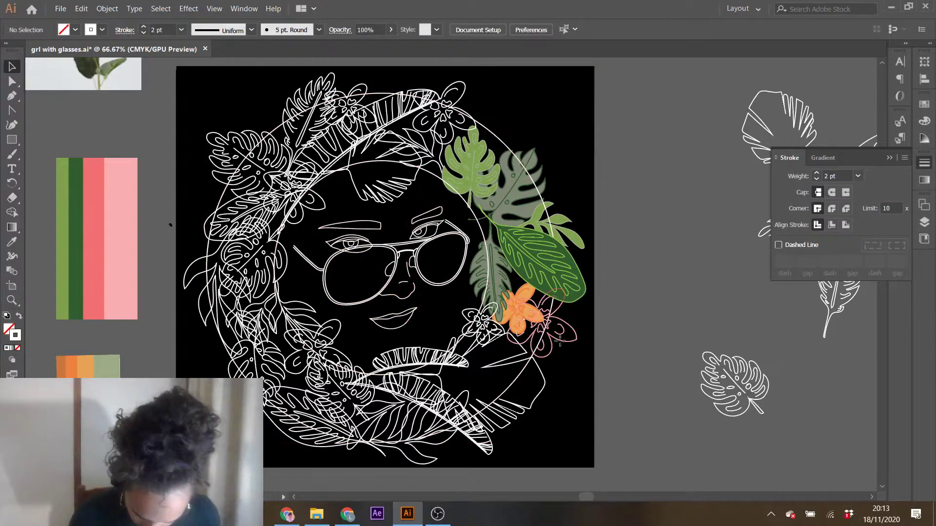
left_click(560, 342)
left_click(14, 243)
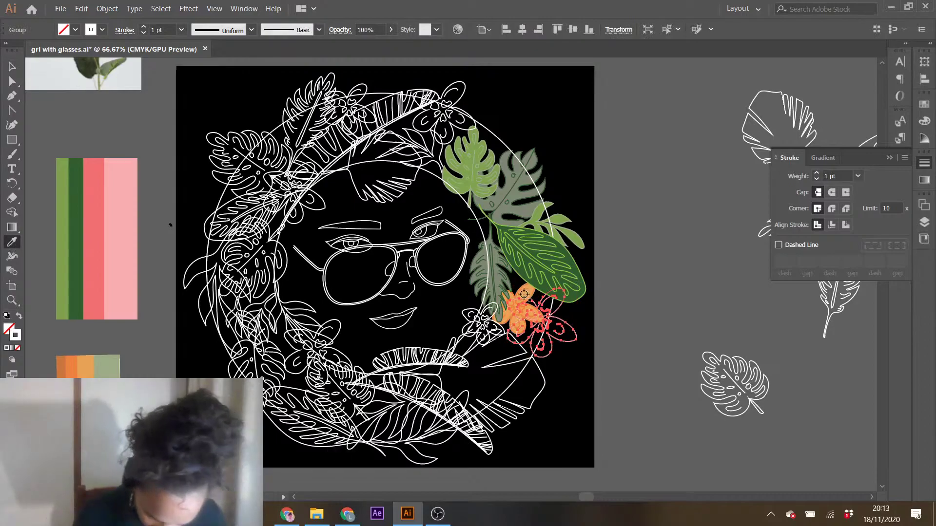
left_click(528, 295)
left_click(13, 66)
left_click(679, 309)
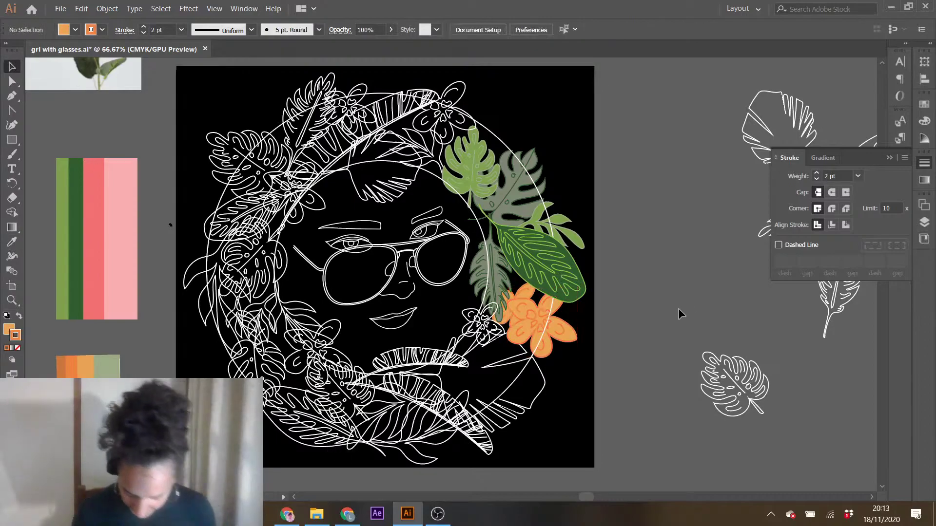
- Try the yellow swatch as the larger orange flower's stroke, undo the change and deselect the flower
left_click(551, 339)
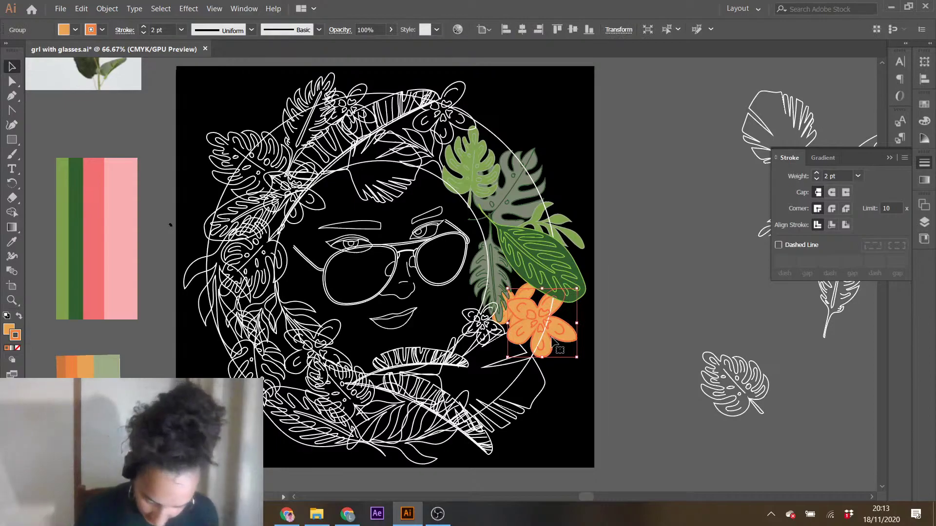
left_click(924, 162)
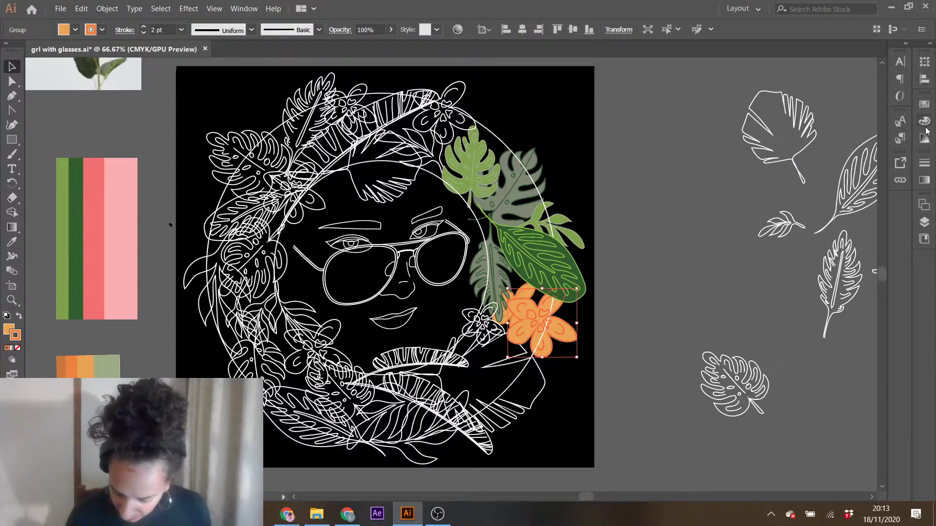
left_click(924, 105)
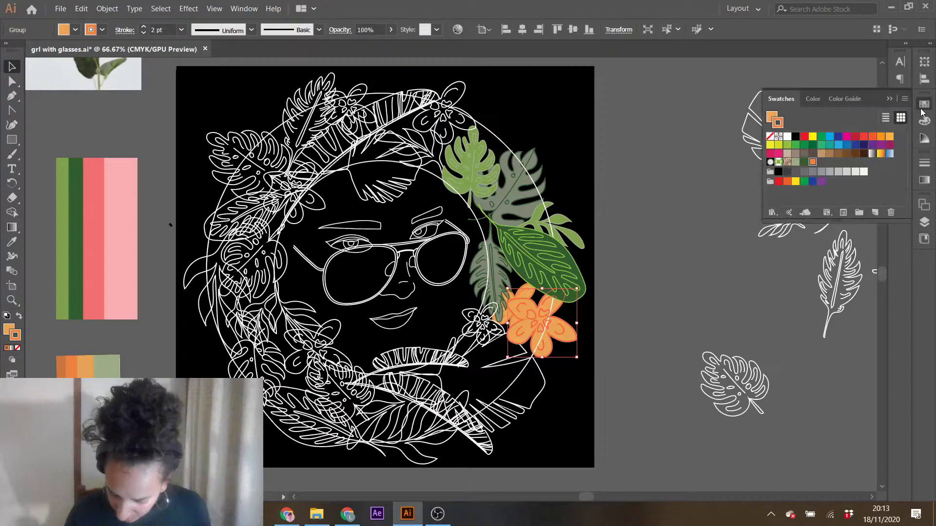
left_click(813, 137)
left_click(634, 319)
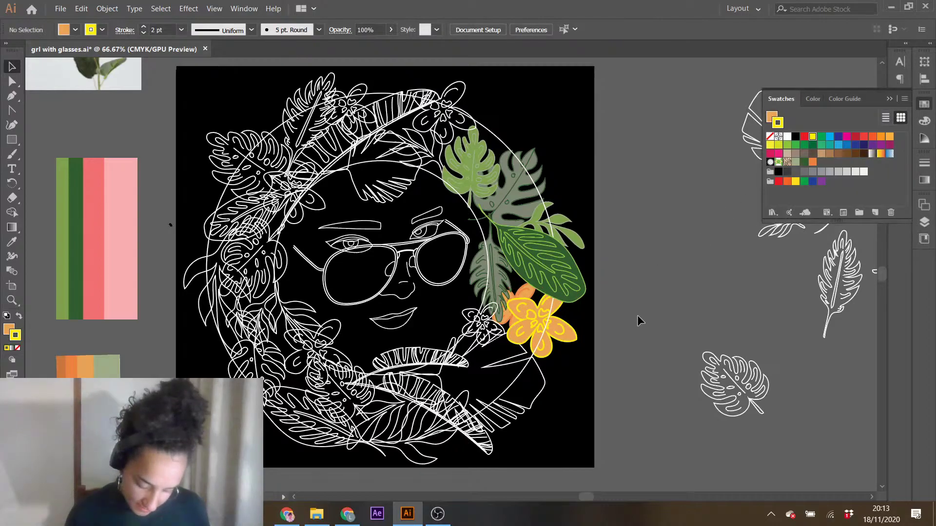
key("ctrl+z")
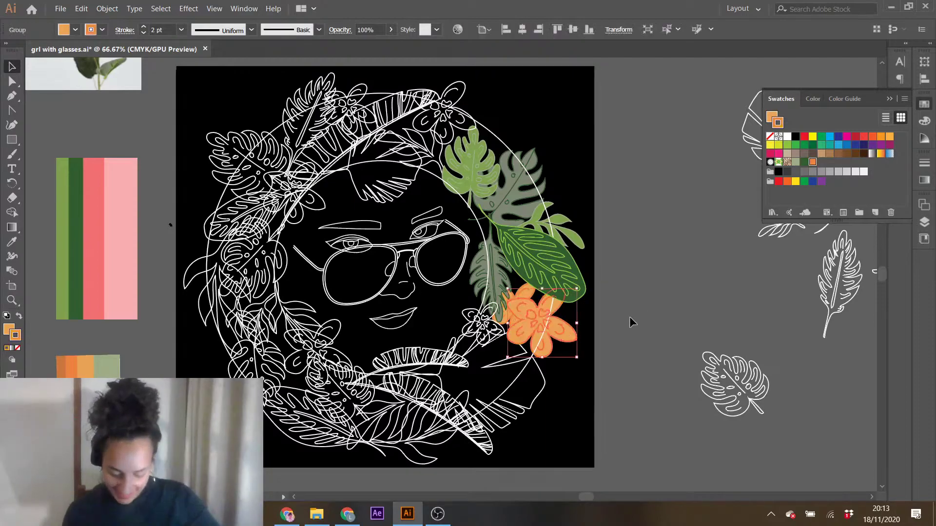
left_click(628, 316)
- Apply the larger orange flower's fill and 2 pt stroke to the small uncoloured flower beside it with the Eyedropper
left_click(487, 326)
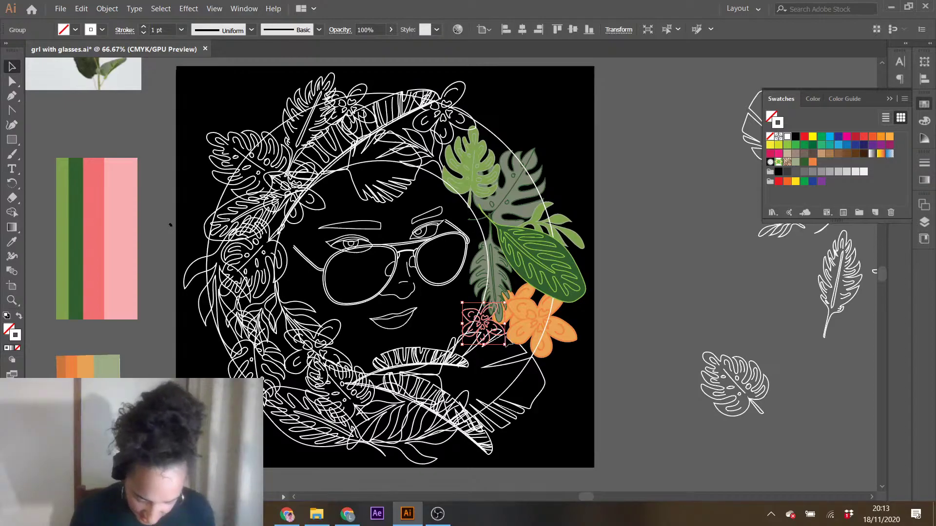
left_click(532, 319)
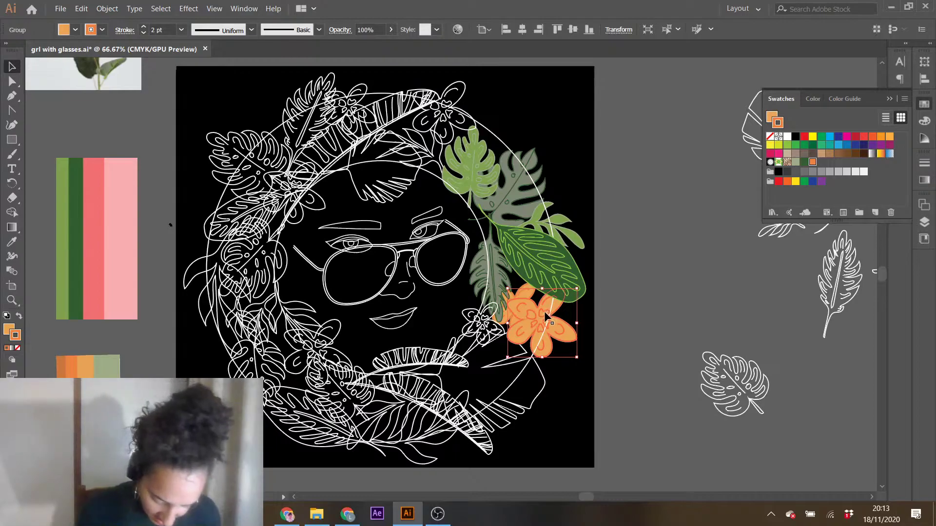
left_click(479, 327)
left_click(12, 241)
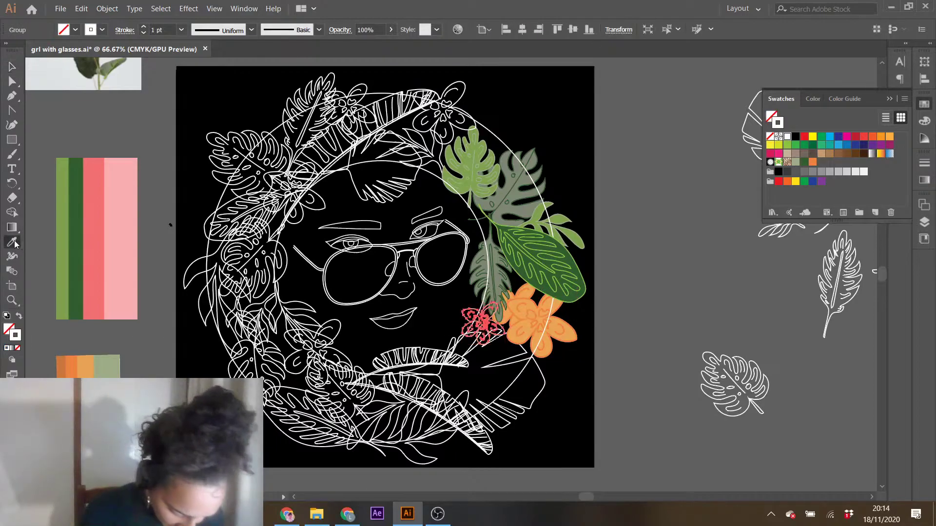
left_click(530, 320)
left_click(12, 68)
- Set the larger orange flower's fill to the stronger orange #ef7d0a and deselect it
left_click(536, 337)
left_click(772, 117)
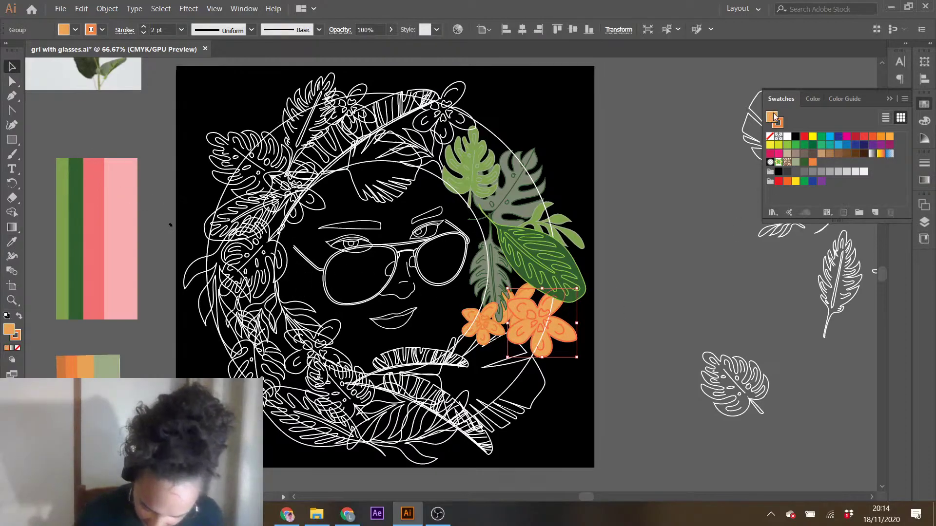
double_click(770, 120)
left_click_drag(659, 115, 692, 110)
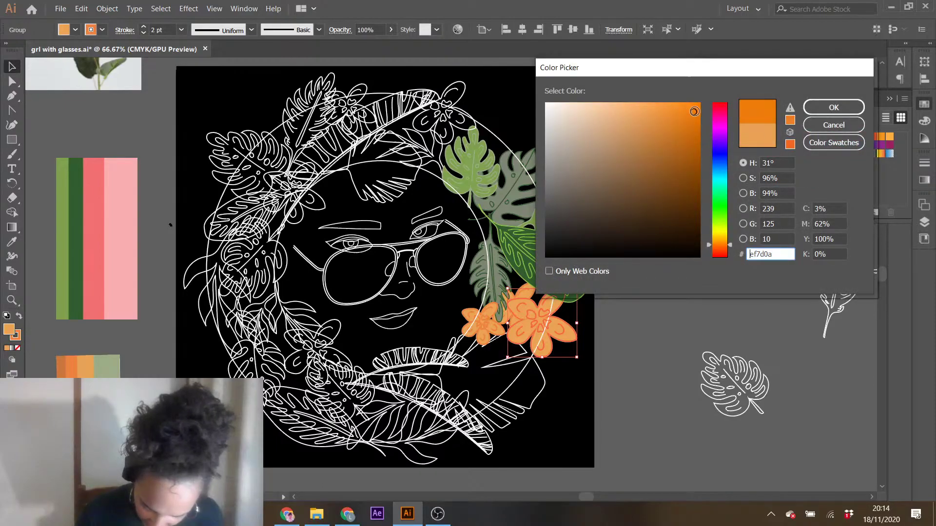
left_click(834, 107)
left_click(626, 301)
- Set the larger orange flower's stroke to the brownish orange #b76639 and deselect it
left_click(544, 323)
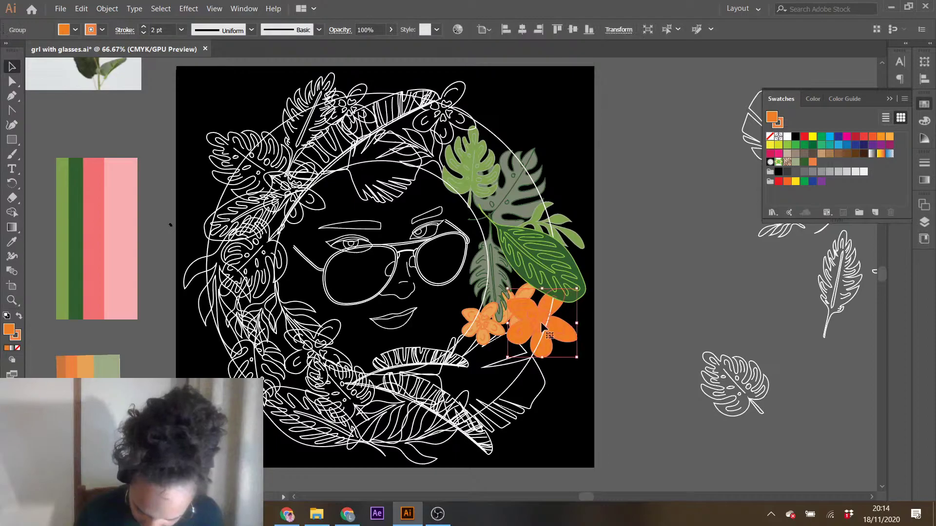
left_click(17, 337)
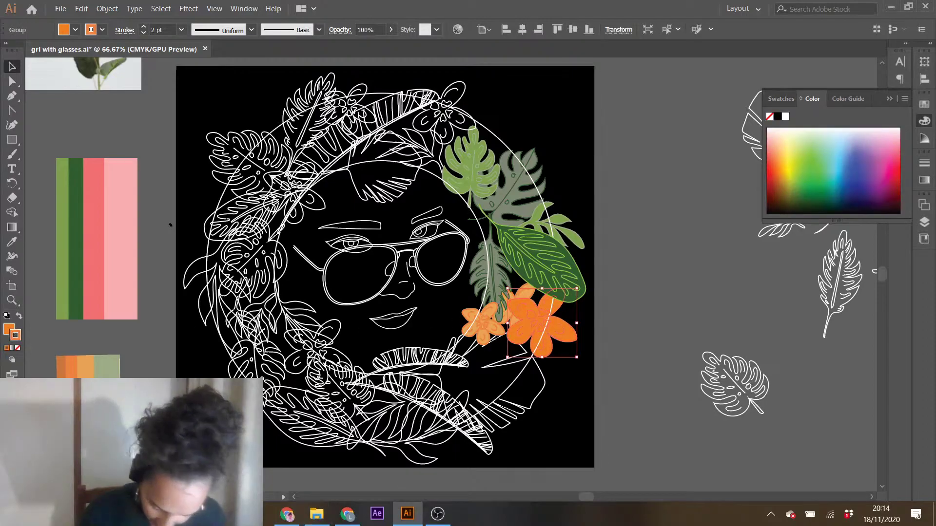
left_click(924, 121)
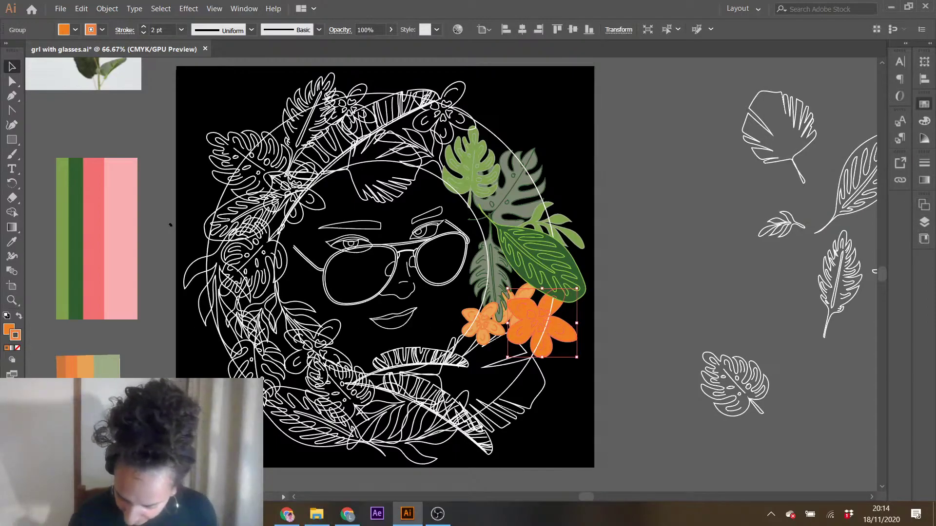
left_click(924, 104)
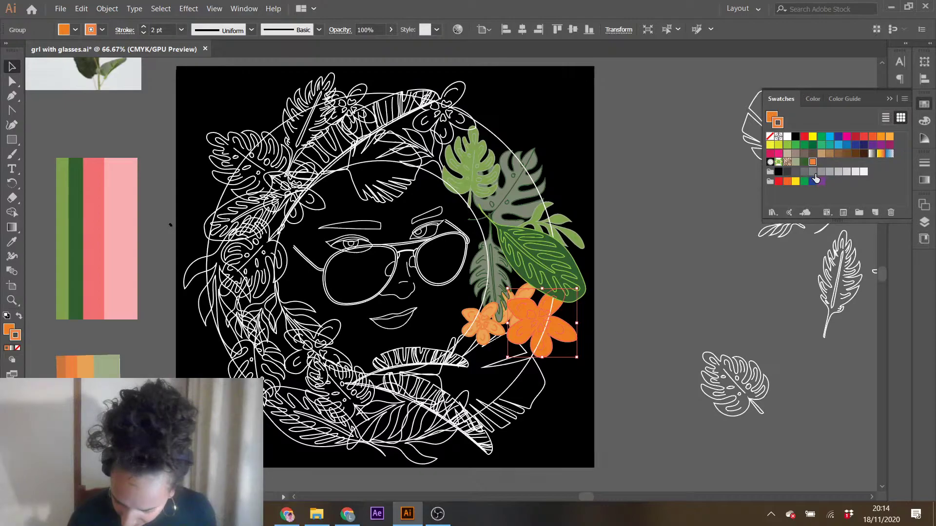
double_click(779, 125)
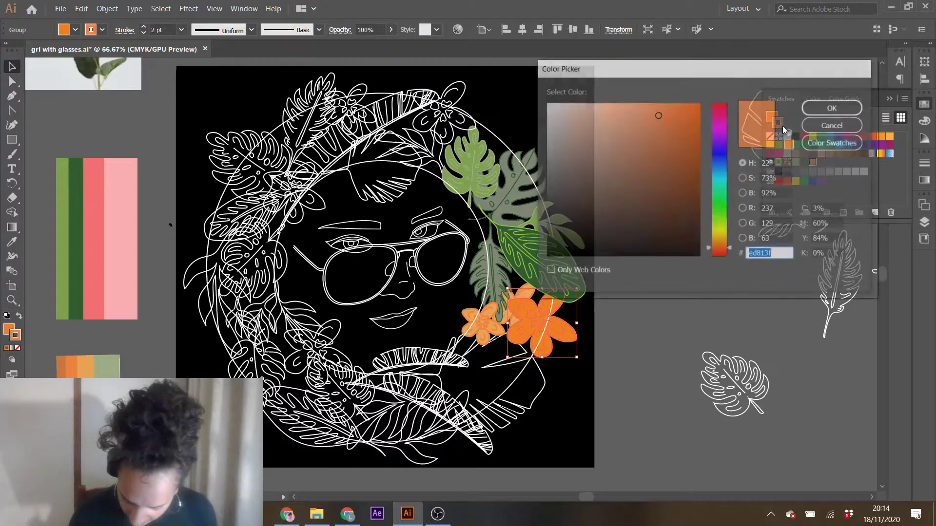
left_click_drag(658, 115, 651, 146)
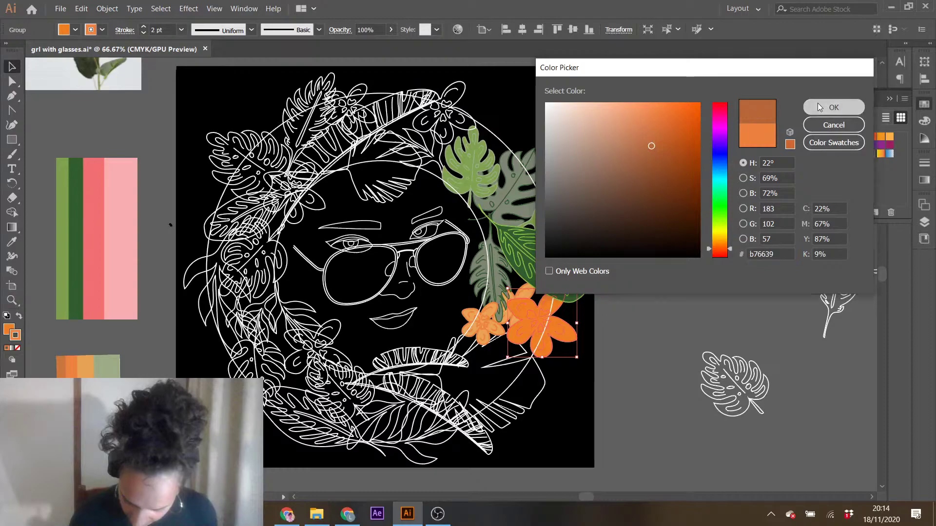
left_click(833, 107)
left_click(623, 327)
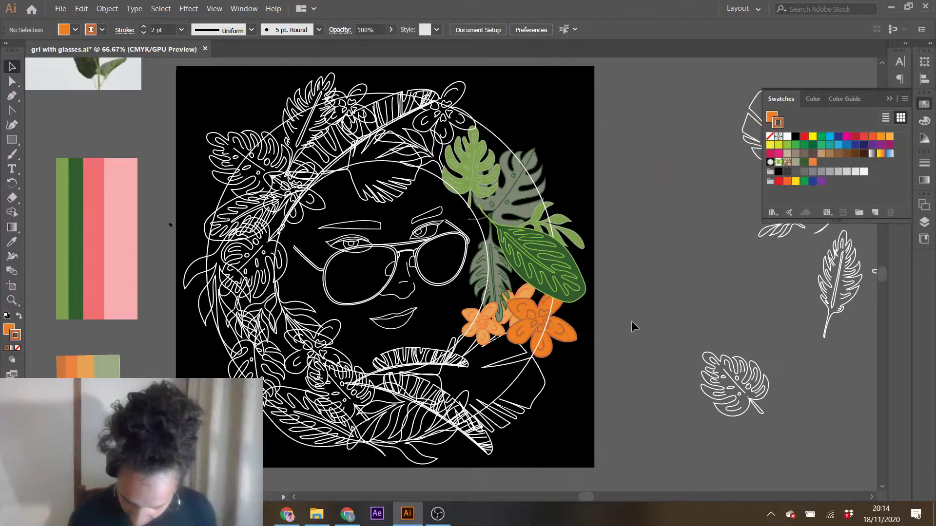
- Change the larger orange flower's stroke to a pale peach tint and deselect it
double_click(535, 324)
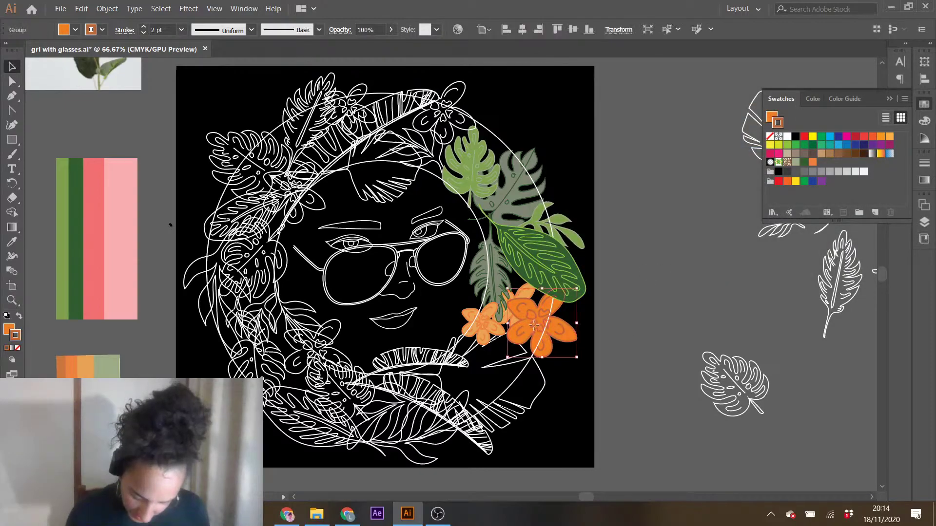
double_click(610, 314)
left_click(569, 335)
key("alt+Tab")
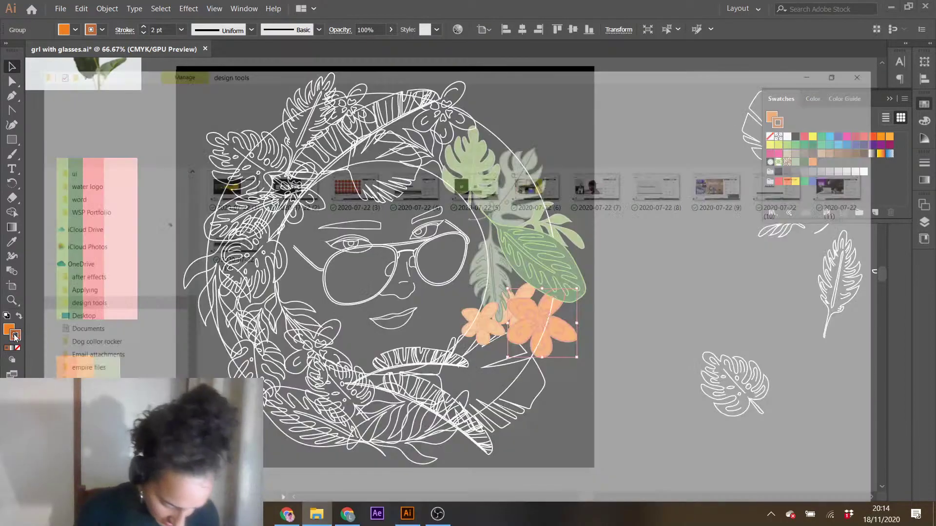
left_click(865, 5)
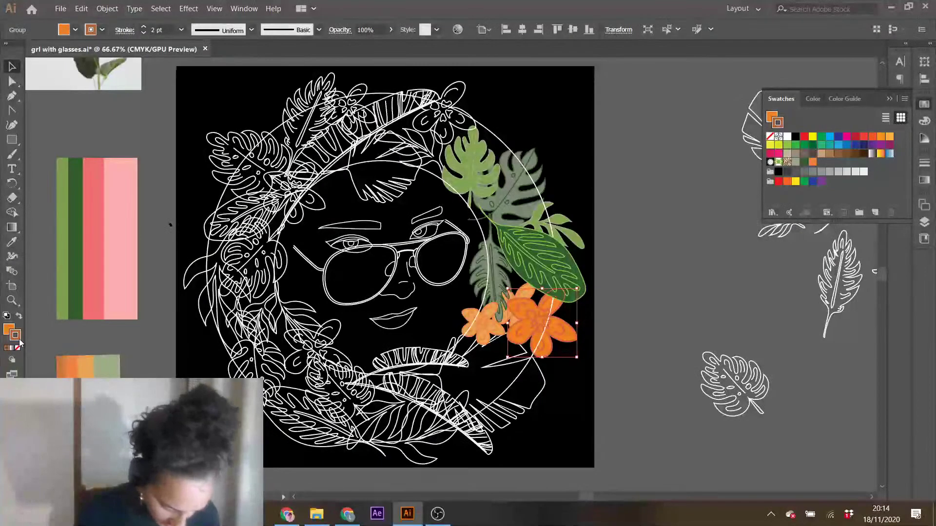
double_click(9, 329)
left_click_drag(647, 144, 606, 116)
left_click(820, 108)
left_click(634, 321)
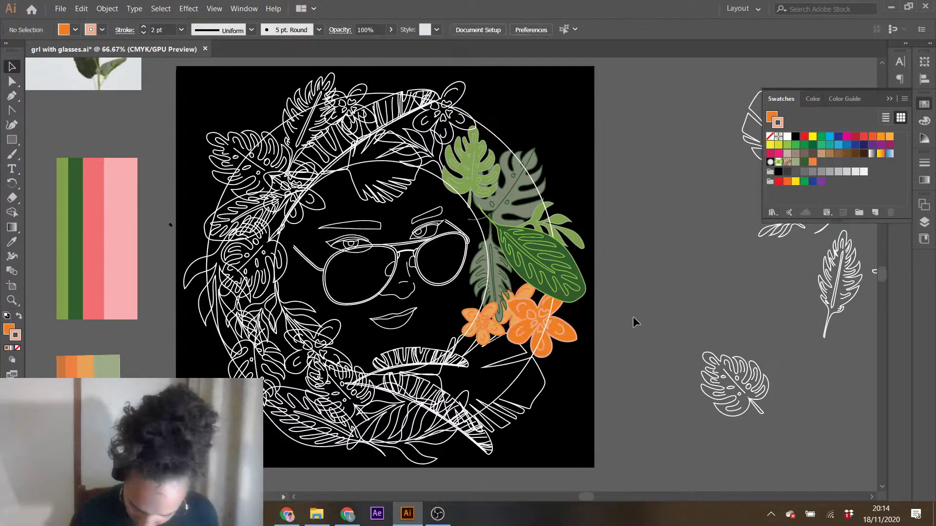
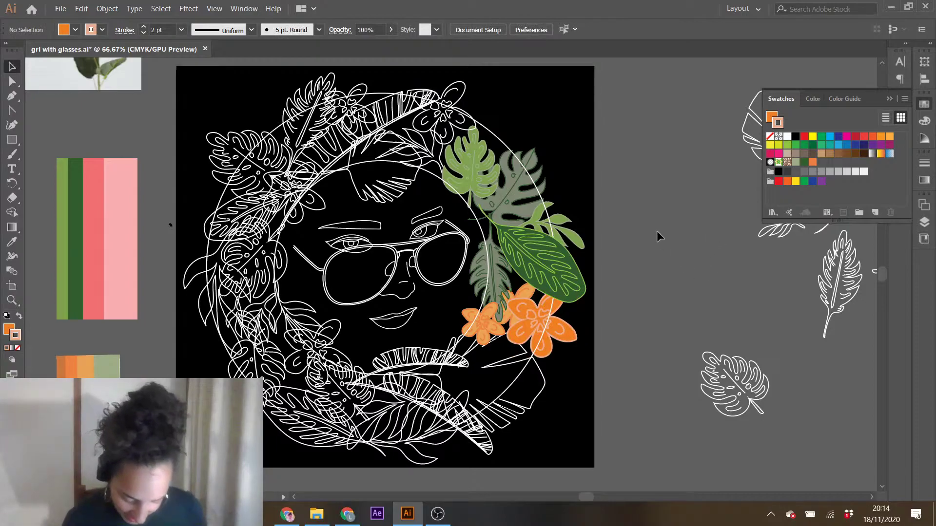
- Fill the partly hidden flower behind the large orange one with the light pink sampled from the palette strip
left_click(526, 292)
key("i")
left_click(126, 220)
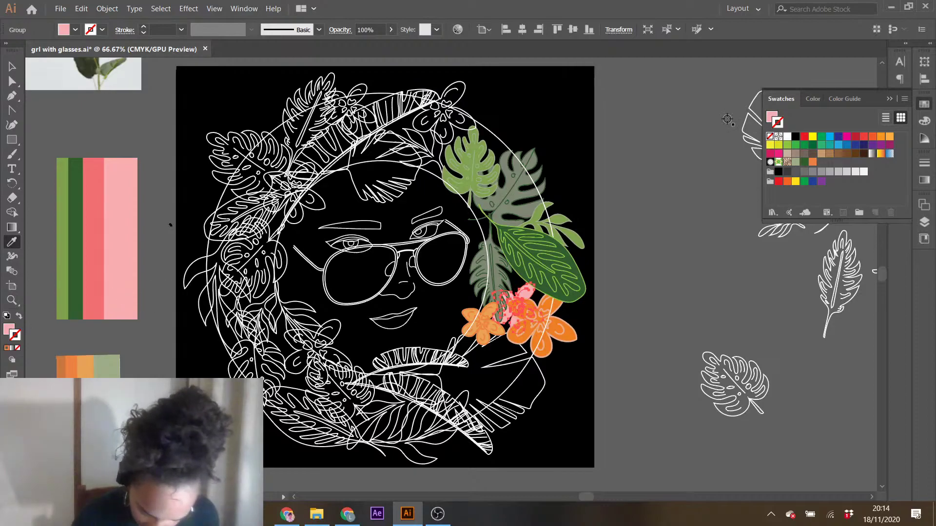
double_click(20, 339)
left_click(820, 126)
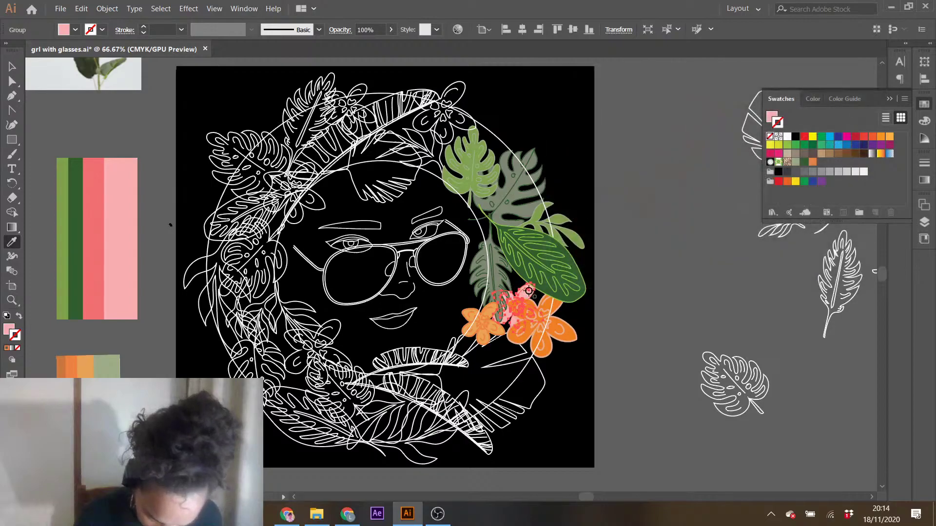
- Save the flower's light pink fill as a new swatch after the saved orange one
left_click(8, 330)
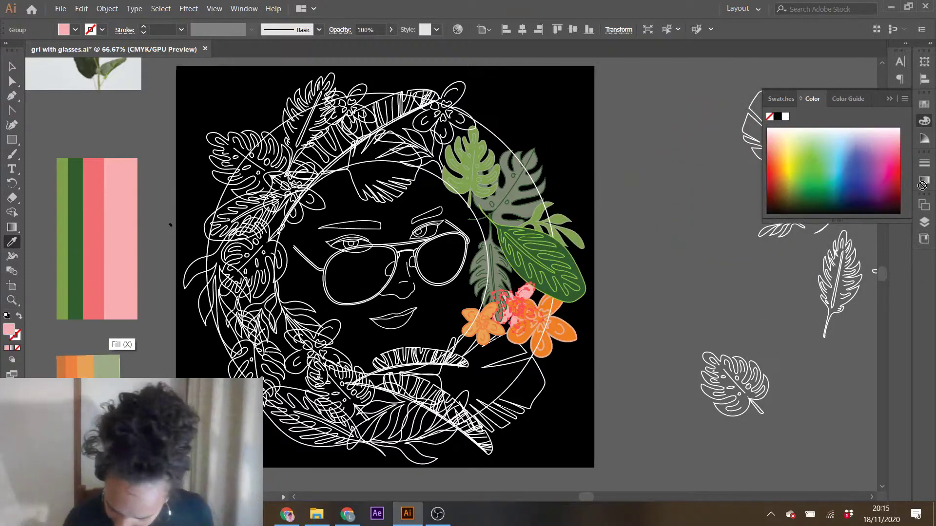
left_click(924, 104)
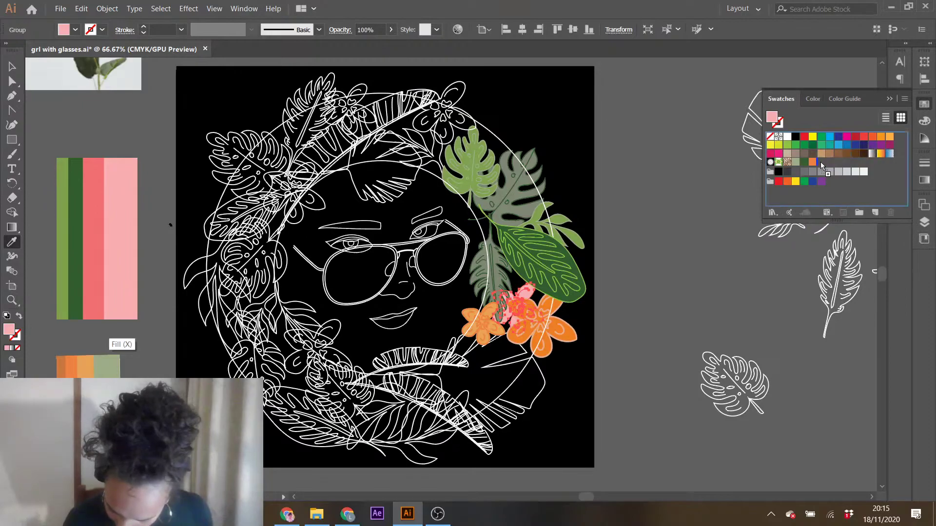
left_click_drag(821, 161, 821, 162)
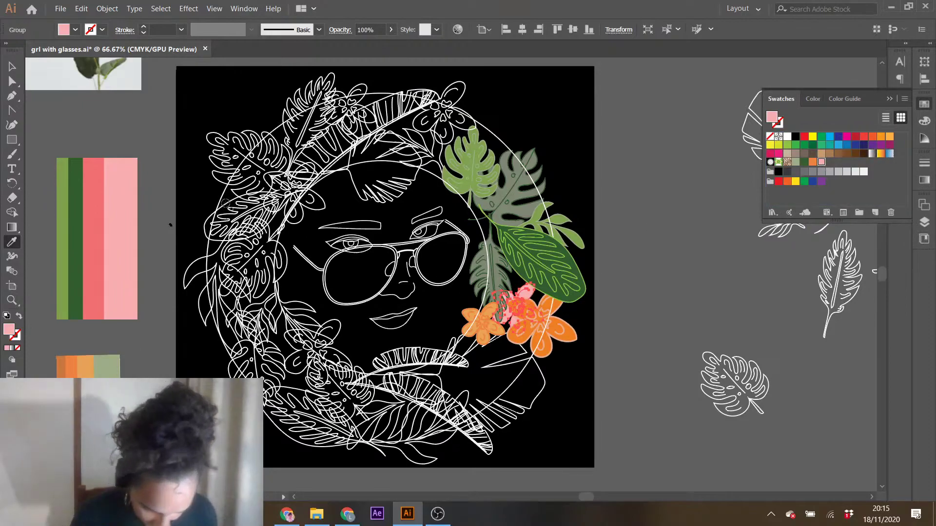
- Give the pink flower a 1 pt stroke from the saved pink swatch, deepen it to a stronger pink and deselect it
left_click(11, 66)
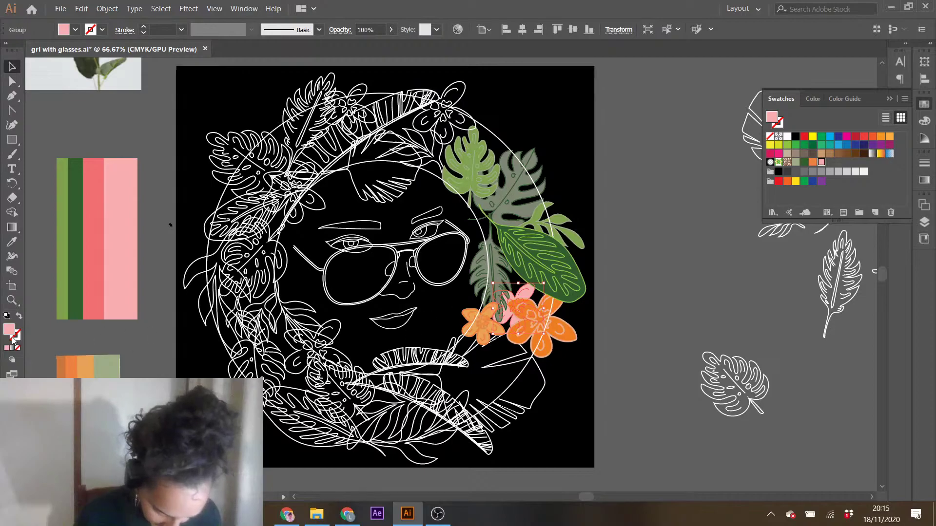
left_click(14, 336)
left_click(924, 105)
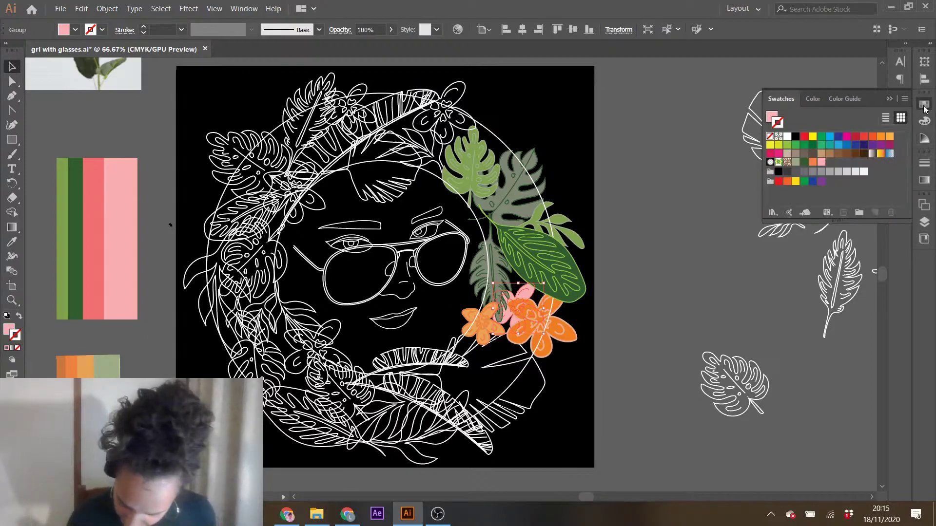
left_click(822, 162)
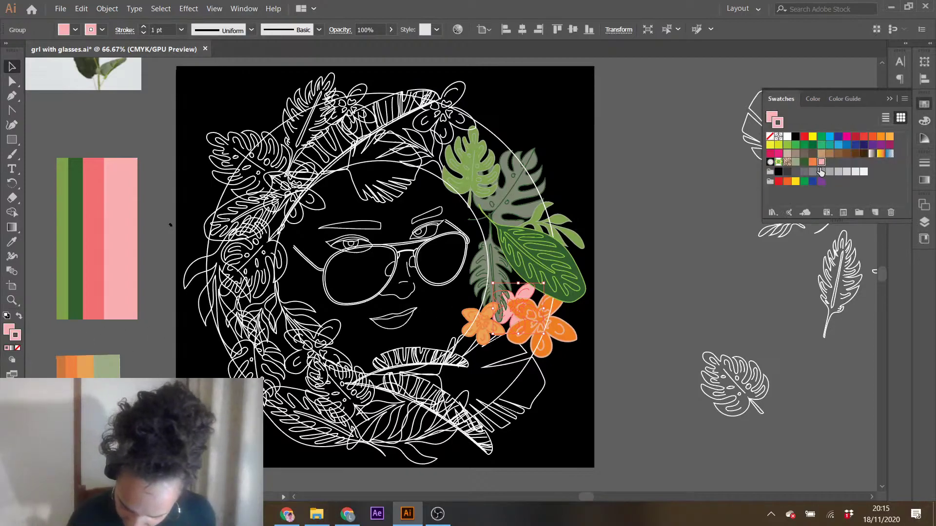
double_click(18, 337)
left_click_drag(590, 107, 626, 108)
left_click(833, 107)
left_click(632, 316)
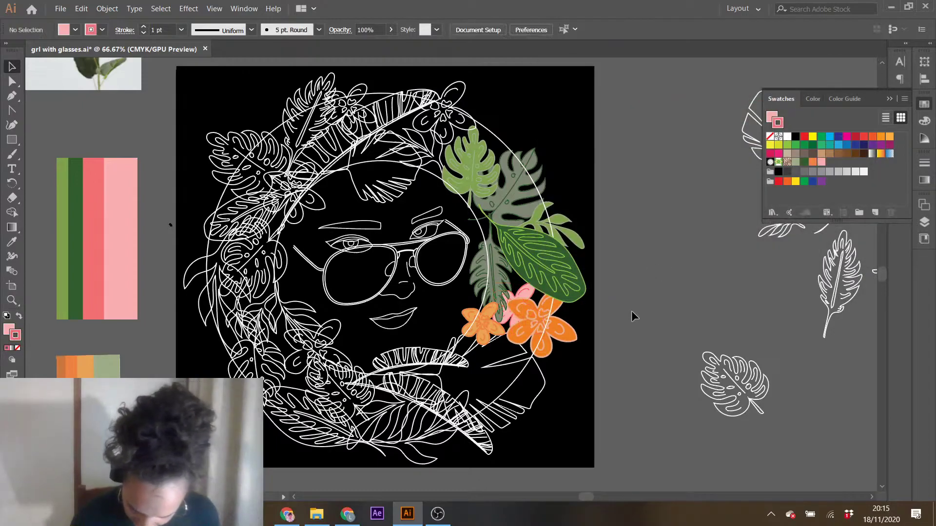
- Copy the partly hidden pink flower and paste a duplicate into the artwork
left_click(491, 338)
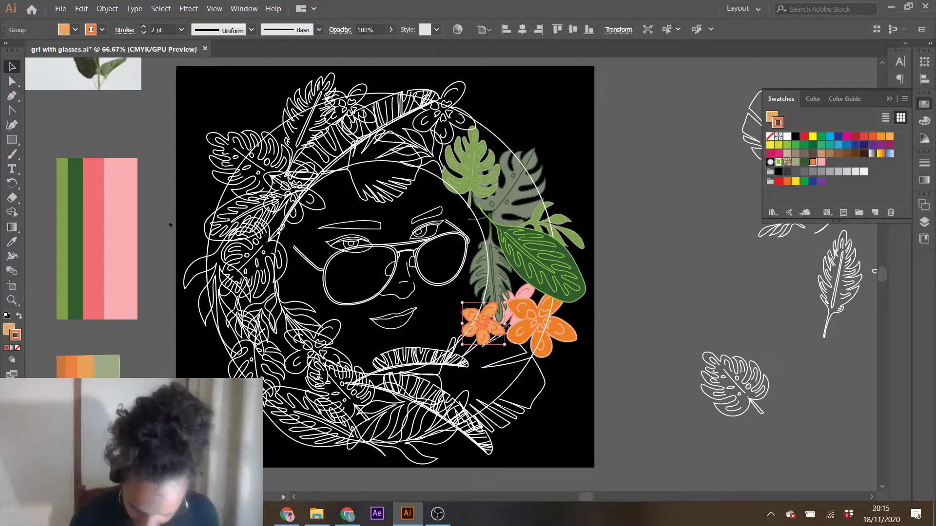
left_click(540, 325)
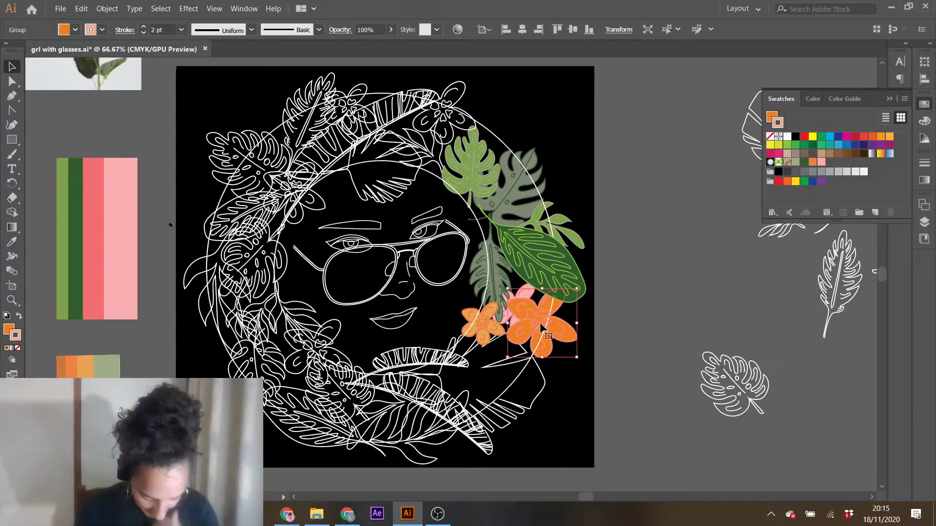
left_click(595, 299)
left_click(525, 292)
key("ctrl+c")
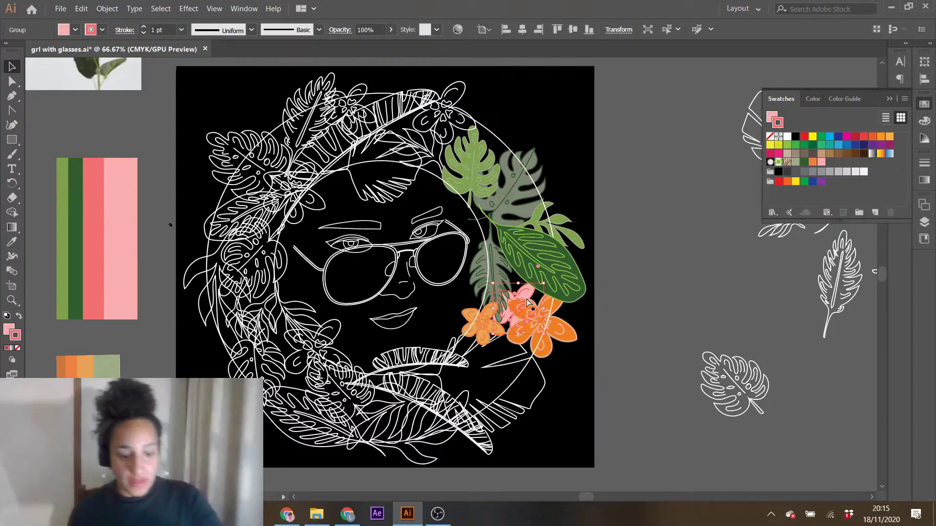
key("ctrl+v")
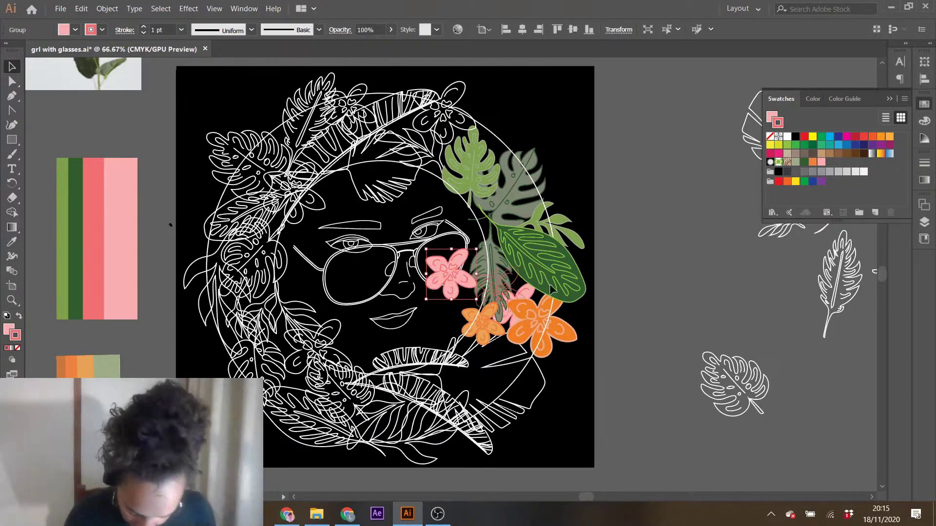
- Move the duplicate pink flower off the artboard and recolour the partly hidden flower with the large flower's orange fill and stroke
left_click_drag(444, 271, 651, 272)
left_click(533, 292)
left_click(11, 241)
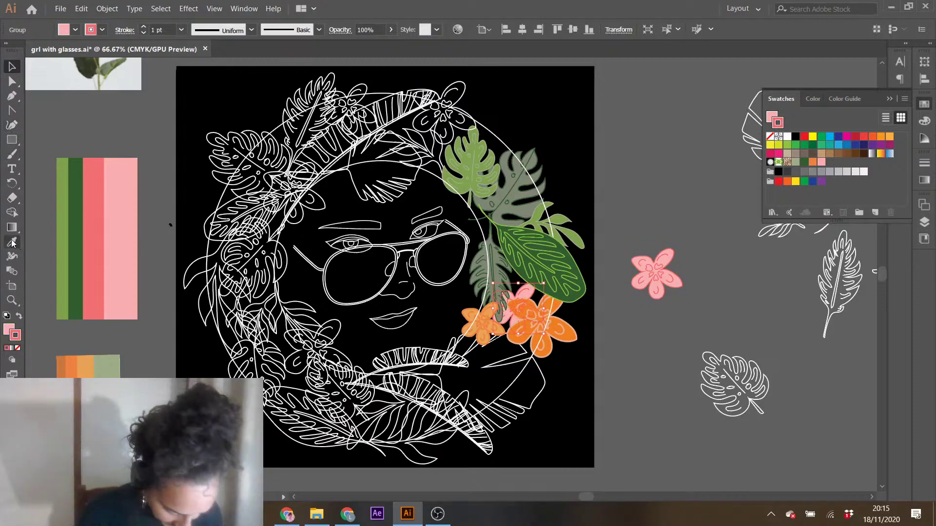
left_click(536, 313)
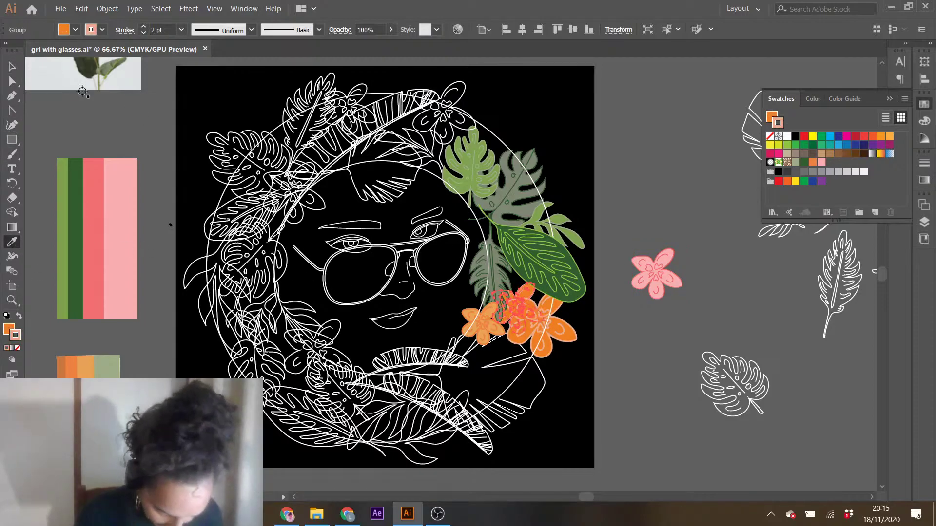
key("v")
left_click(627, 353)
- Recolour the large orange flower with the pink fill and 1 pt stroke sampled from the duplicate flower beside the artboard
left_click(548, 332)
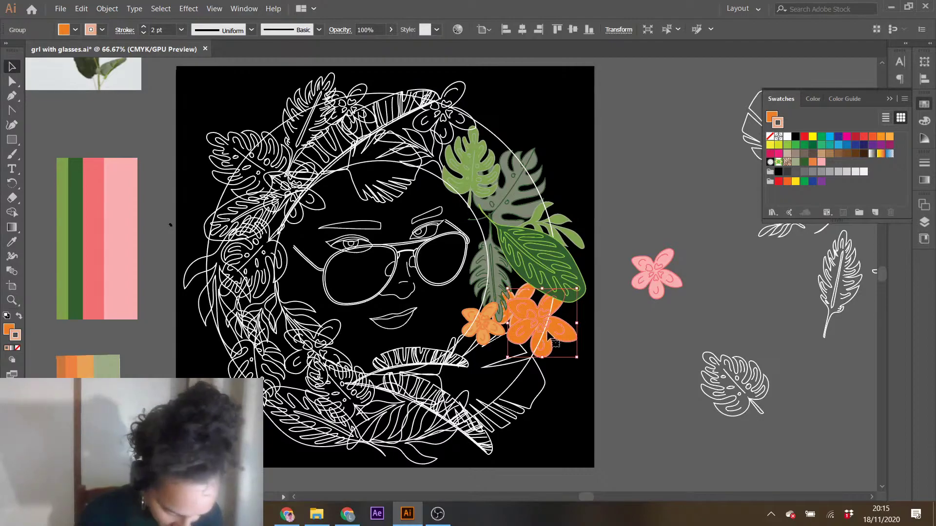
left_click(12, 241)
left_click(653, 275)
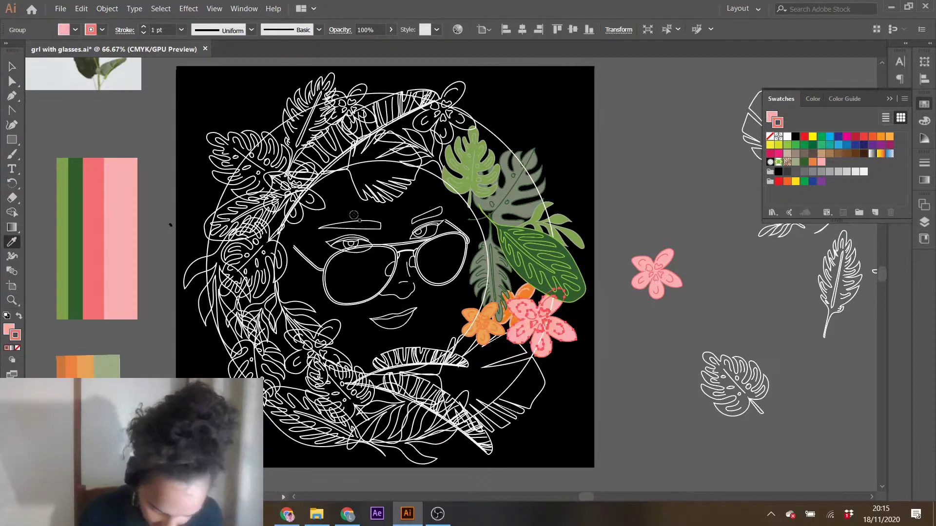
key("v")
left_click(642, 355)
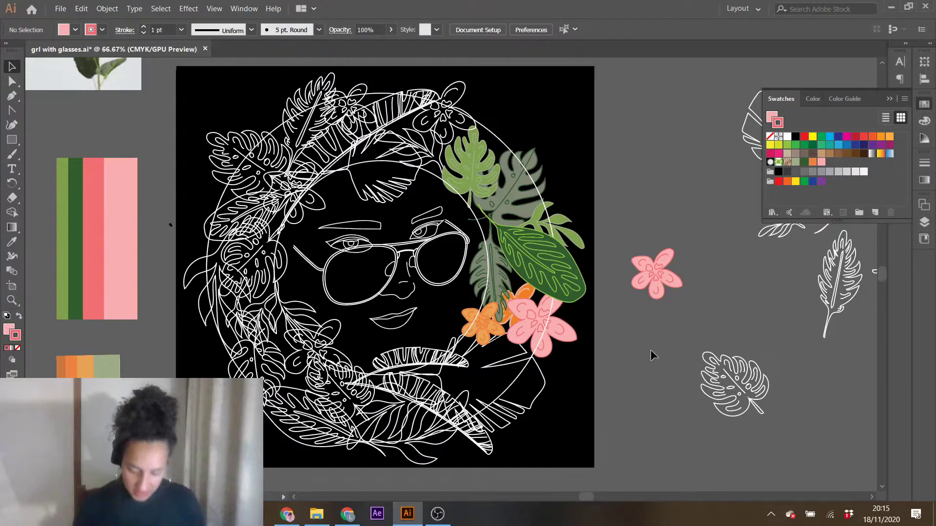
- Bring the large pink flower in front of the dark green leaf and enlarge it slightly
left_click(540, 335)
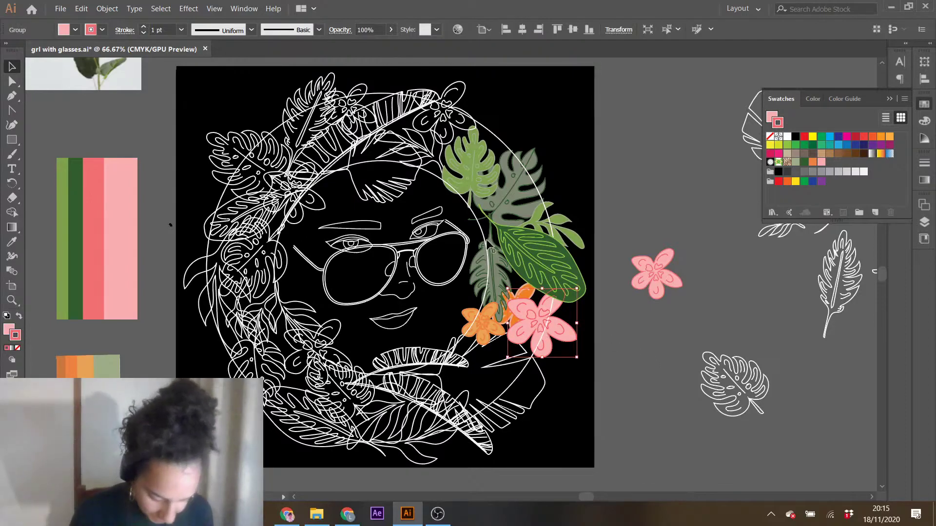
key("ctrl+[")
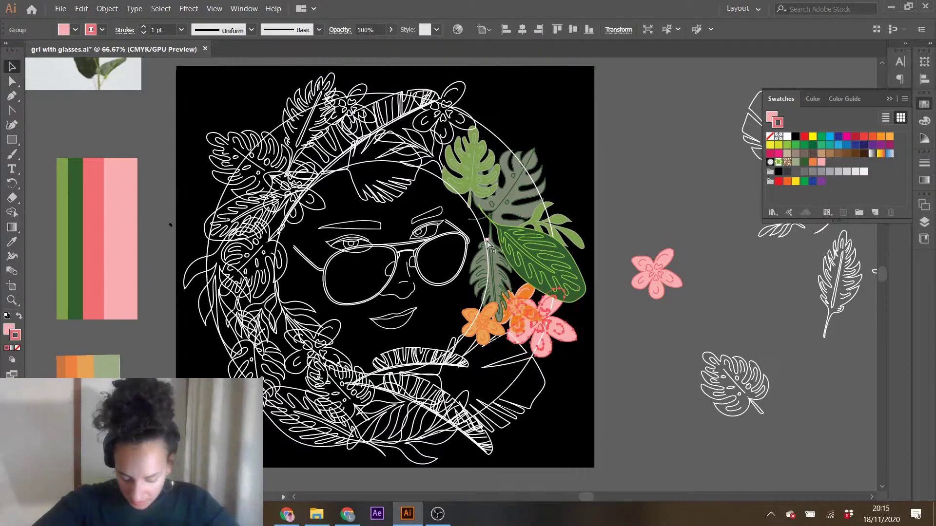
key("ctrl+z")
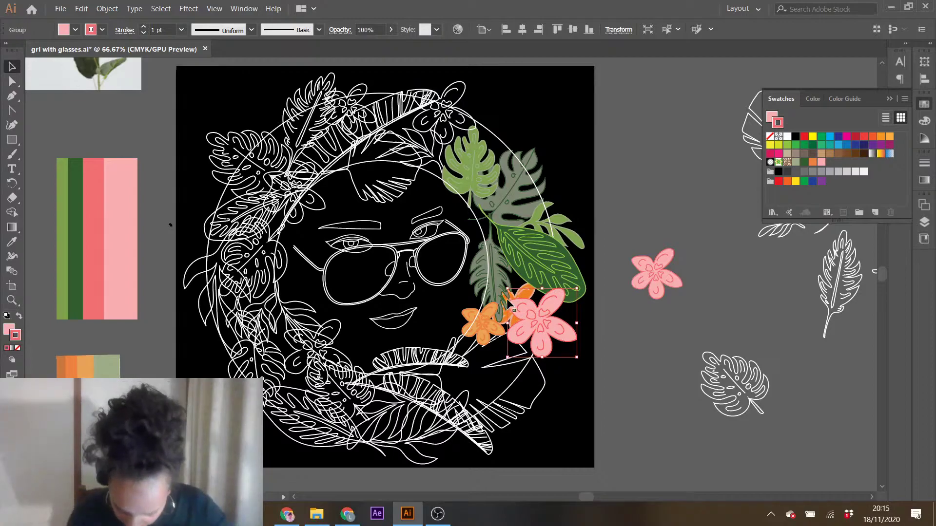
left_click_drag(508, 288, 505, 285)
left_click(616, 361)
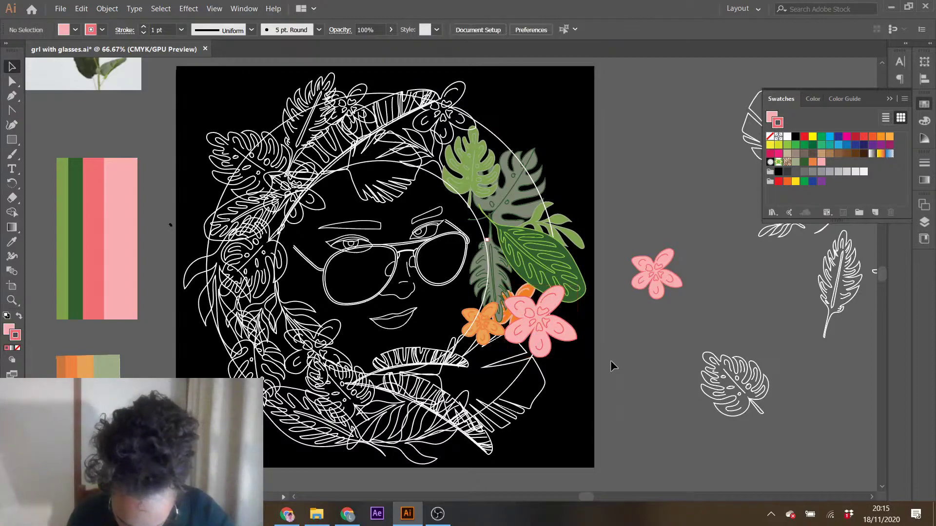
- Colour the big fan-shaped leaf below the flowers with the fill and stroke sampled from the dark green leaf
left_click(541, 378)
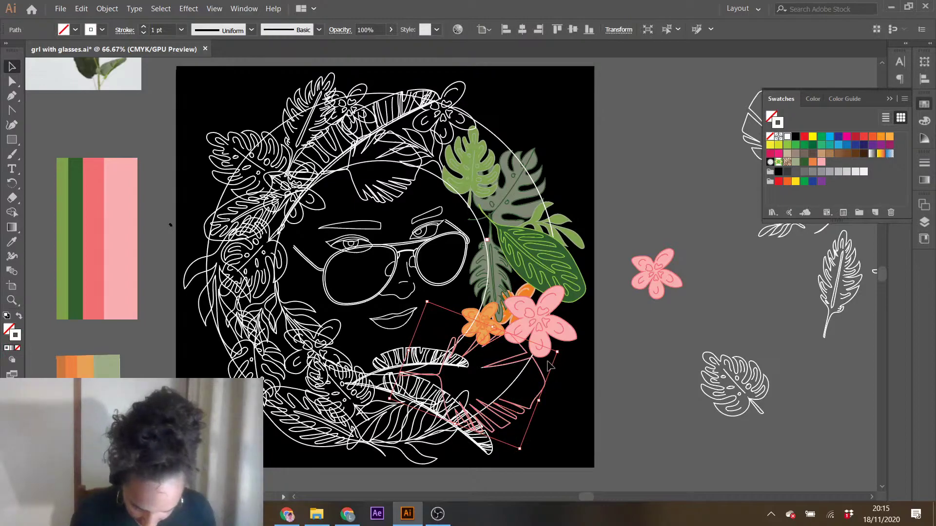
key("i")
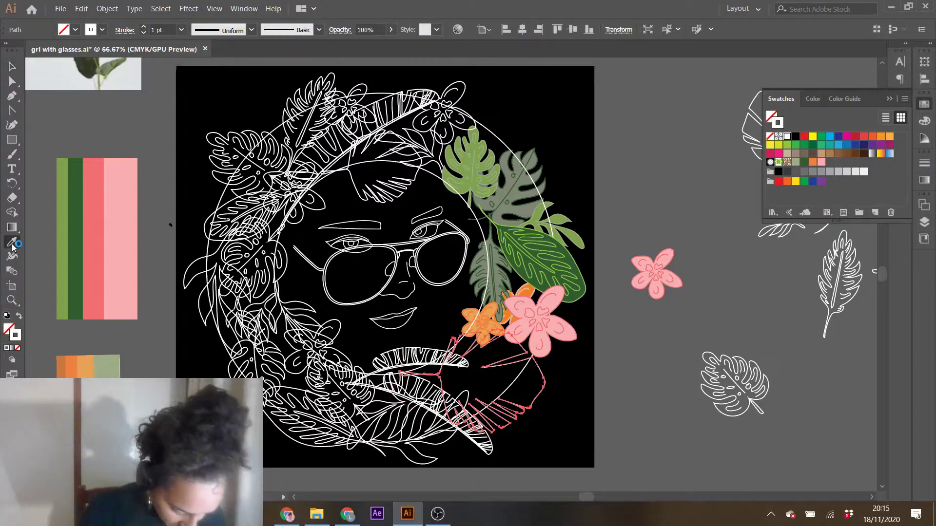
left_click(545, 265)
left_click(13, 66)
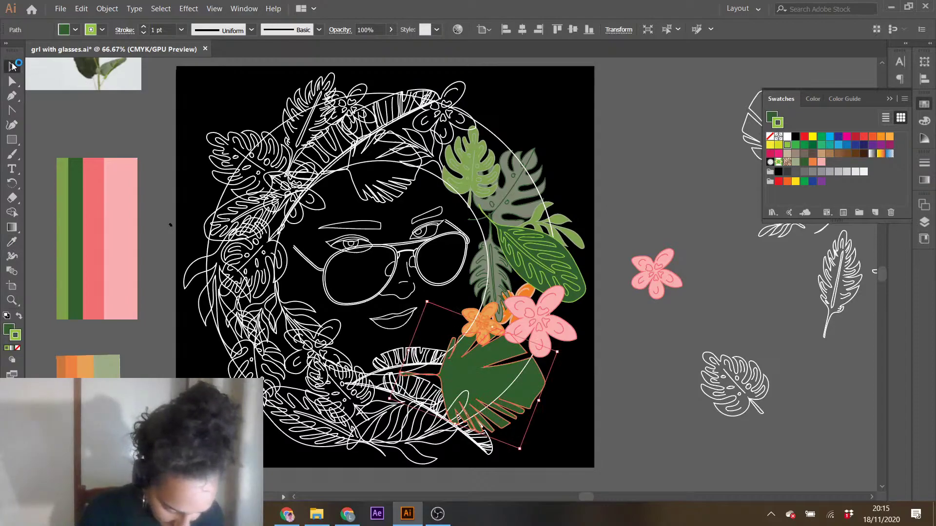
left_click(635, 385)
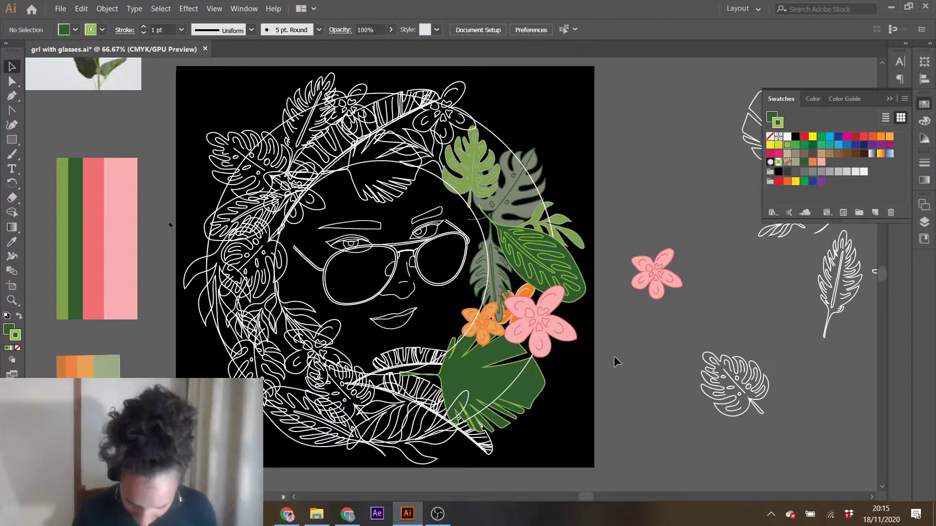
- Fill the upper banana leaf below the face with the green sampled from the light monstera leaf, brightened to a vivid lime
left_click(418, 366)
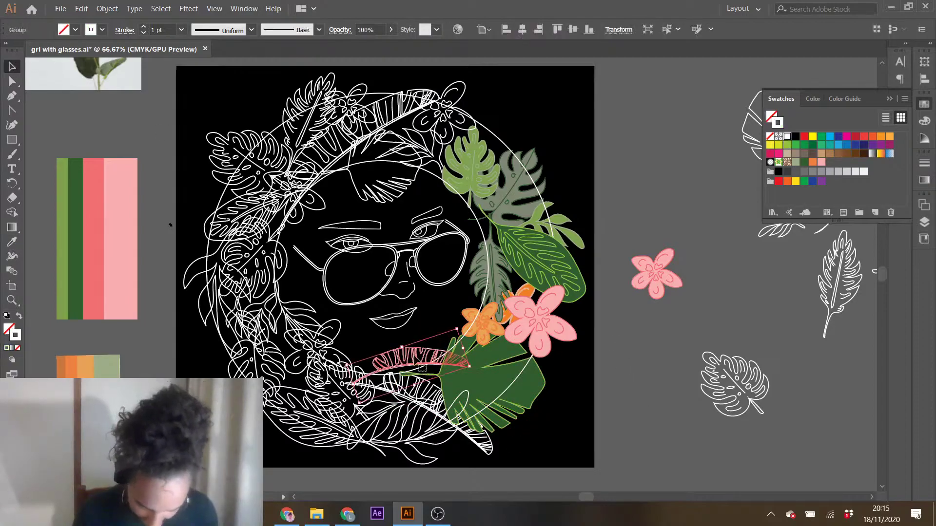
left_click(18, 238)
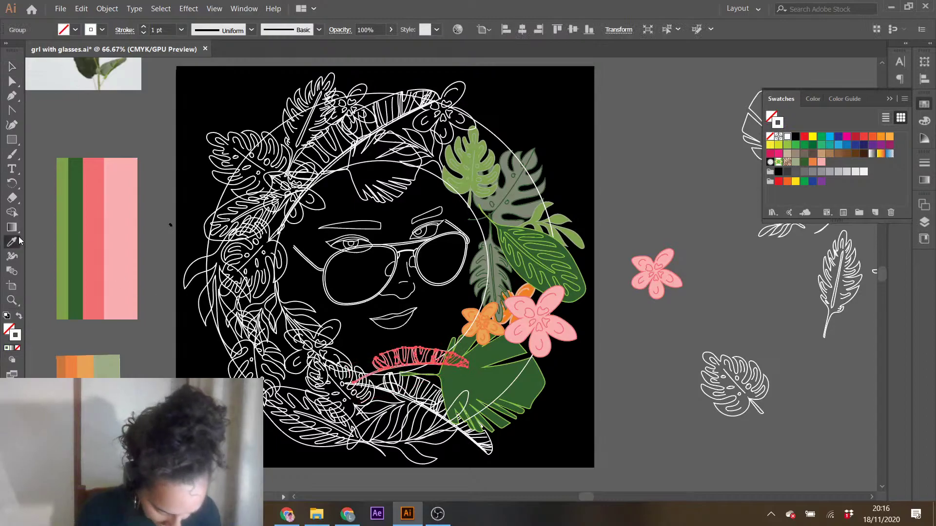
left_click(468, 170)
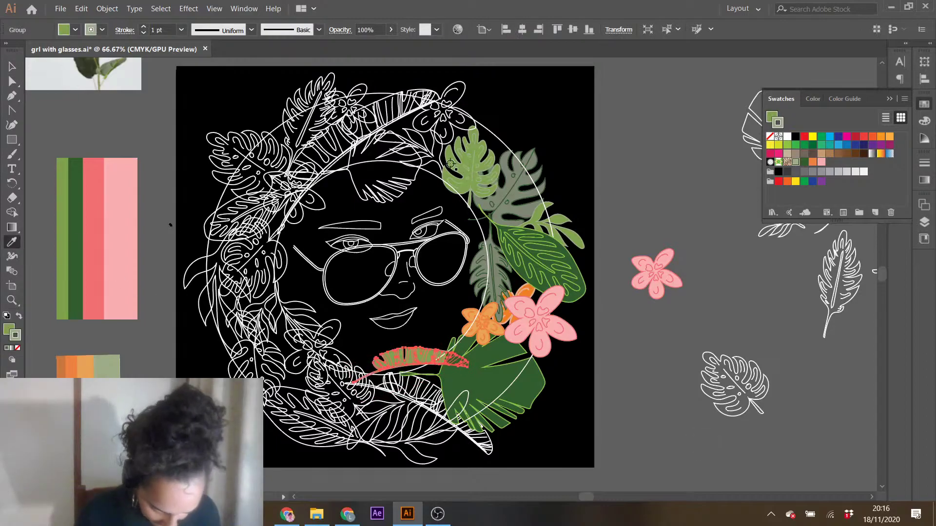
double_click(10, 332)
left_click_drag(628, 160, 679, 119)
left_click(817, 113)
key("v")
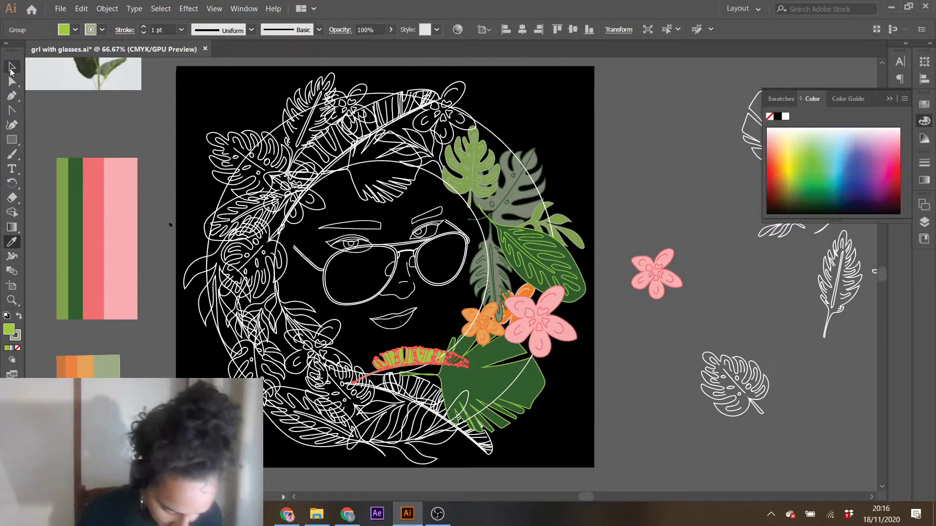
left_click(662, 335)
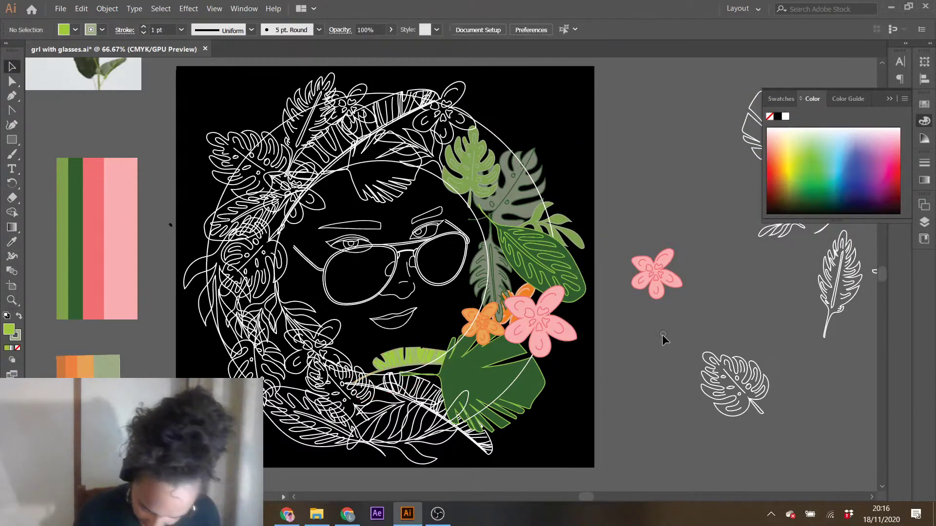
- Change the lime banana leaf's stroke to the dark olive green 566b30
left_click(415, 360)
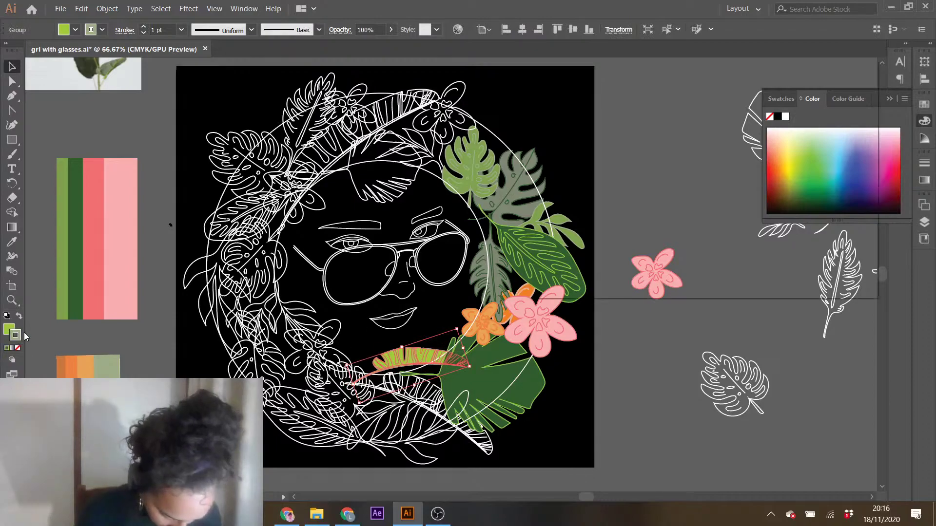
double_click(20, 335)
left_click_drag(578, 156, 630, 193)
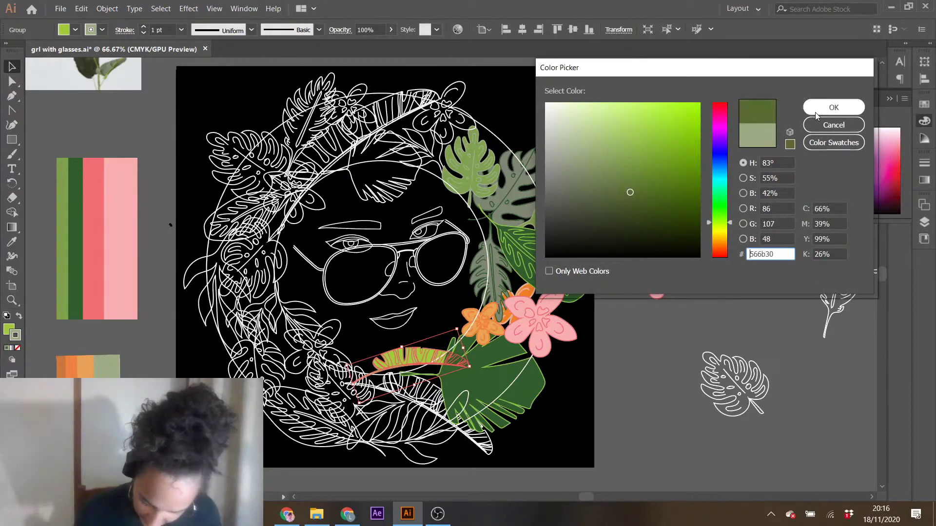
left_click(834, 106)
left_click(610, 345)
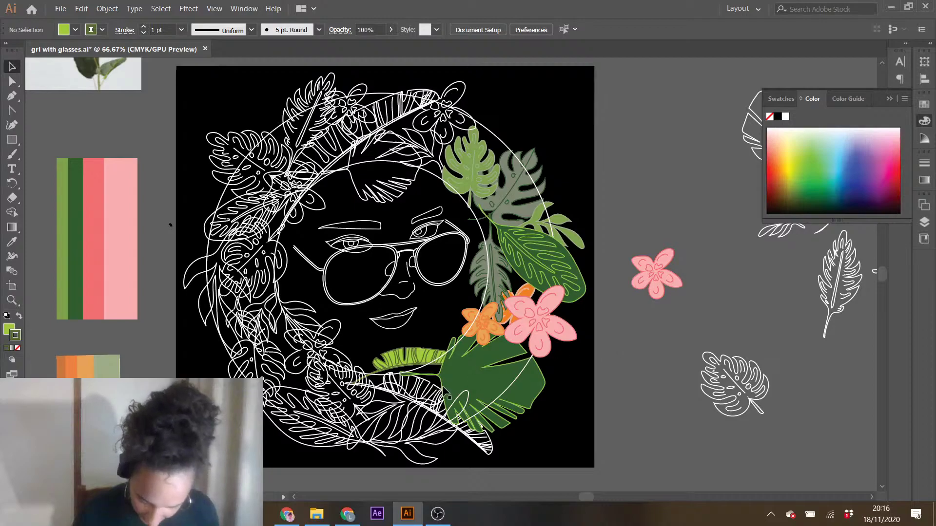
- Colour the lower banana leaf with the lime fill and olive stroke sampled from the upper one
left_click(427, 396)
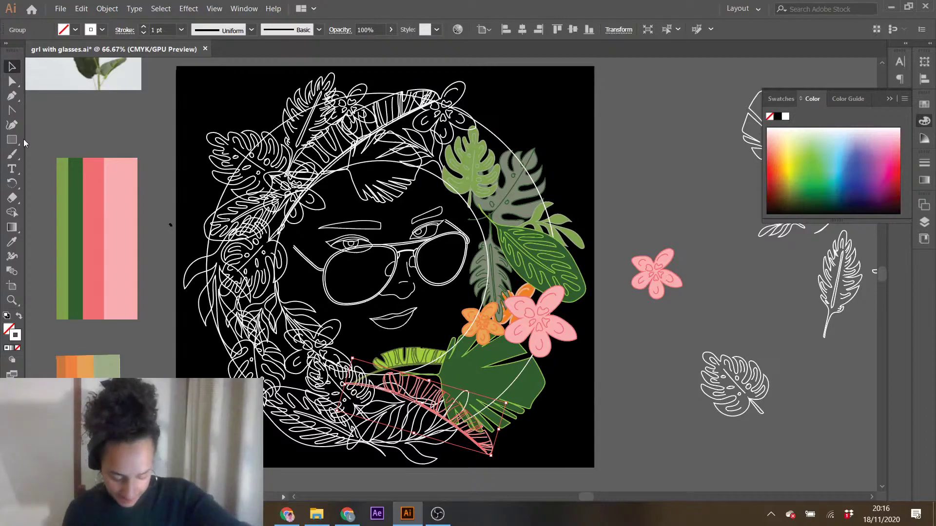
left_click(12, 242)
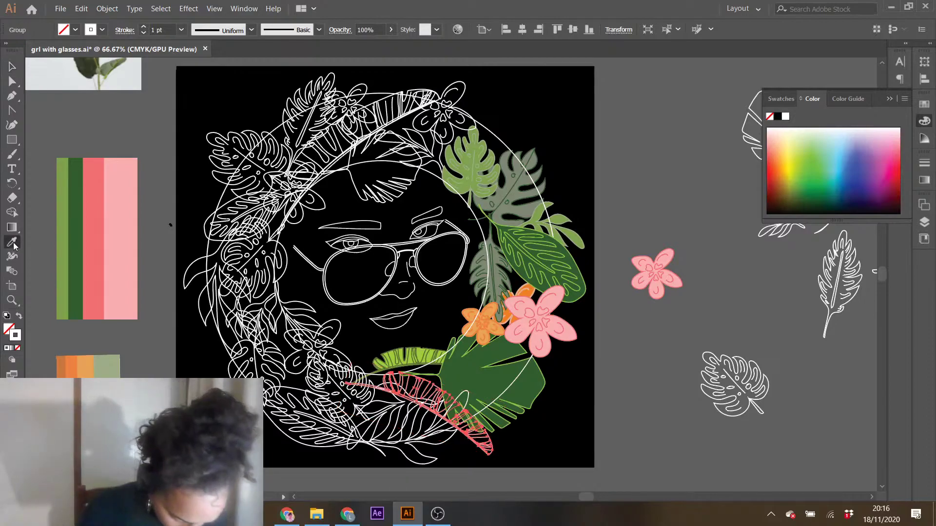
left_click(427, 356)
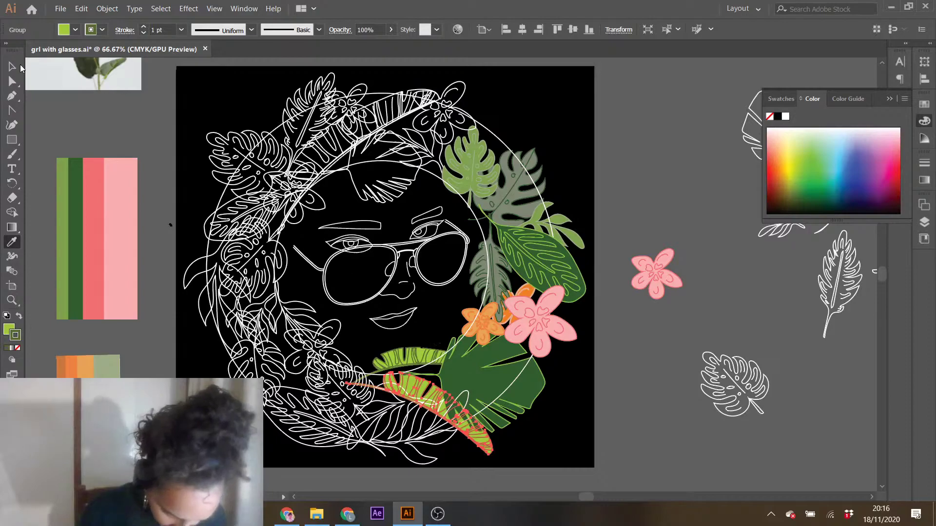
key("v")
left_click(643, 406)
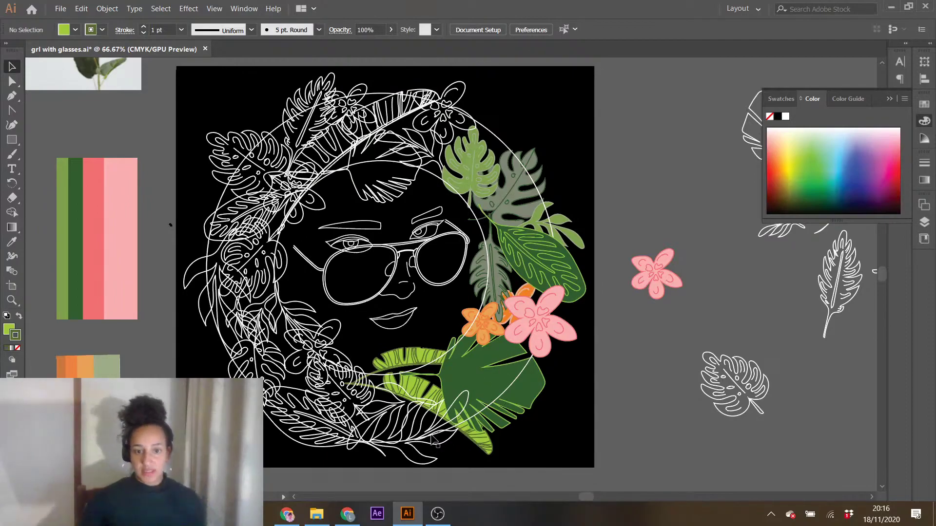
- Bring the lower lime banana leaf to the front of the artwork
left_click(481, 438)
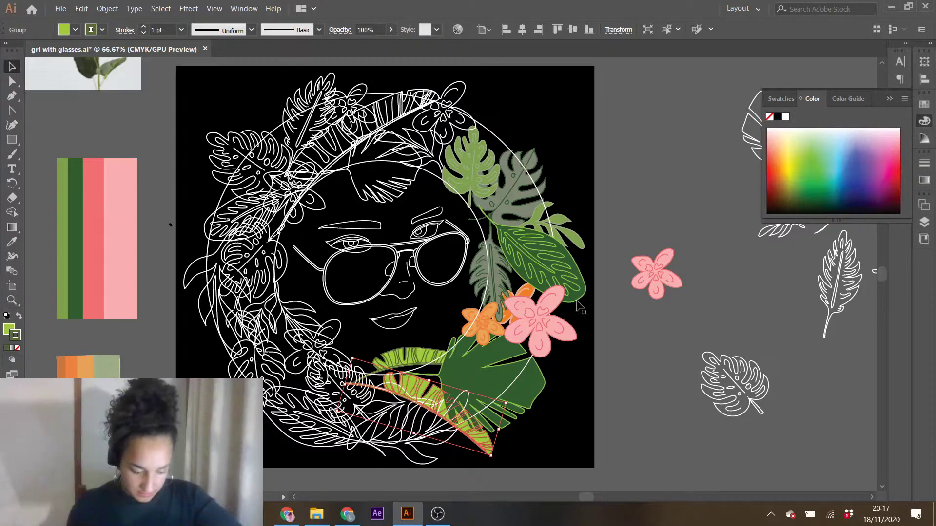
left_click(107, 8)
mouse_move(122, 30)
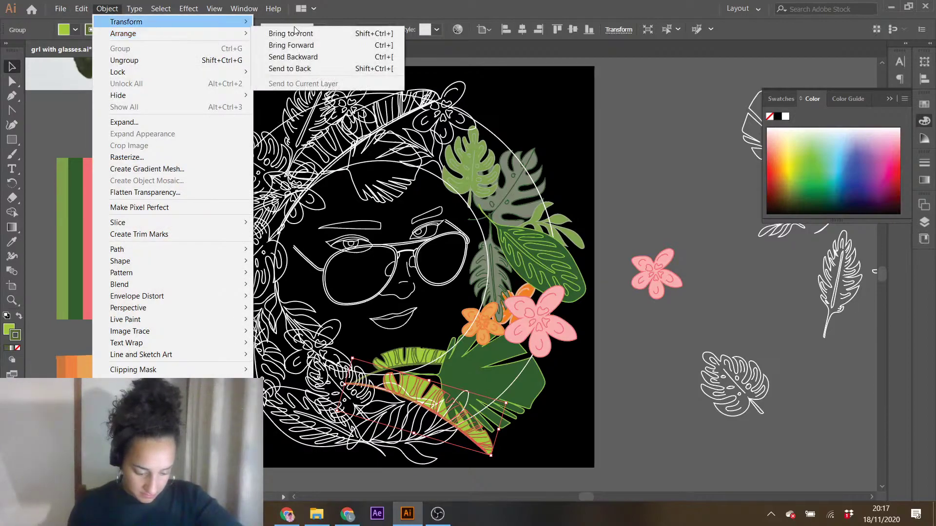
left_click(293, 33)
left_click(642, 383)
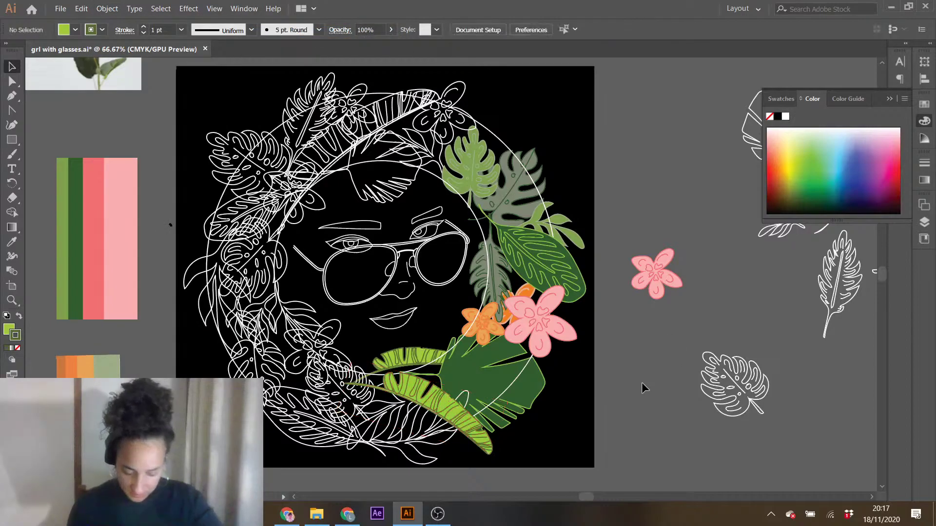
- Fill the leafy frond beneath the lower banana leaf with the palette's light orange, shifted to a bright yellow
left_click(400, 420)
left_click(14, 243)
left_click(81, 368)
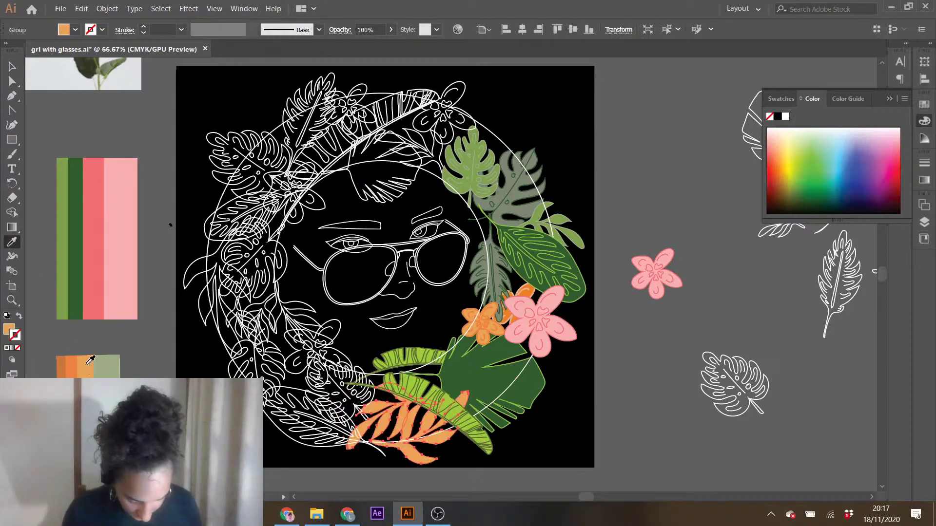
double_click(8, 331)
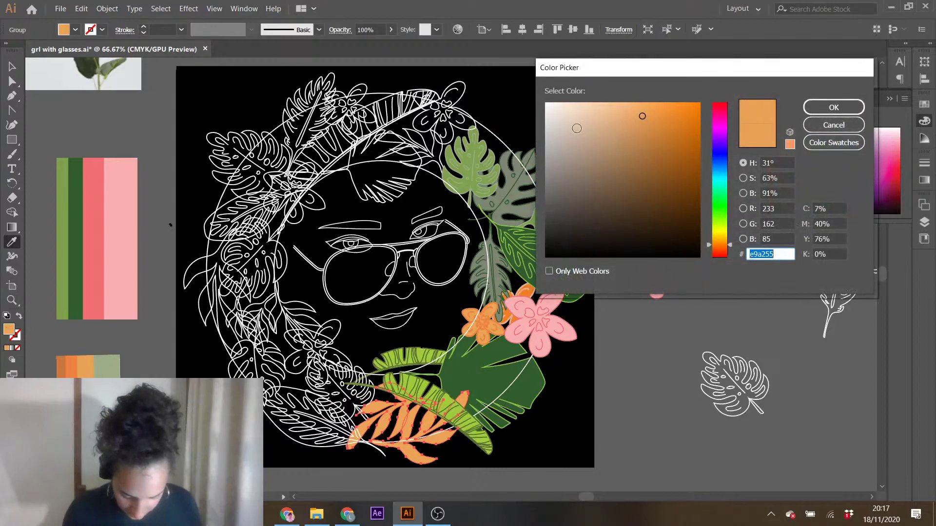
left_click(715, 234)
left_click_drag(643, 115, 659, 106)
left_click(845, 109)
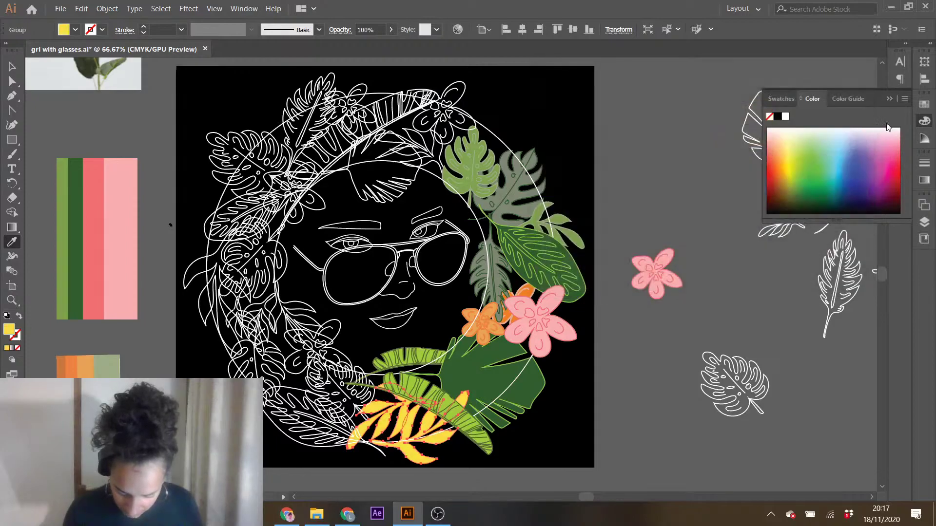
left_click(18, 66)
left_click(122, 150)
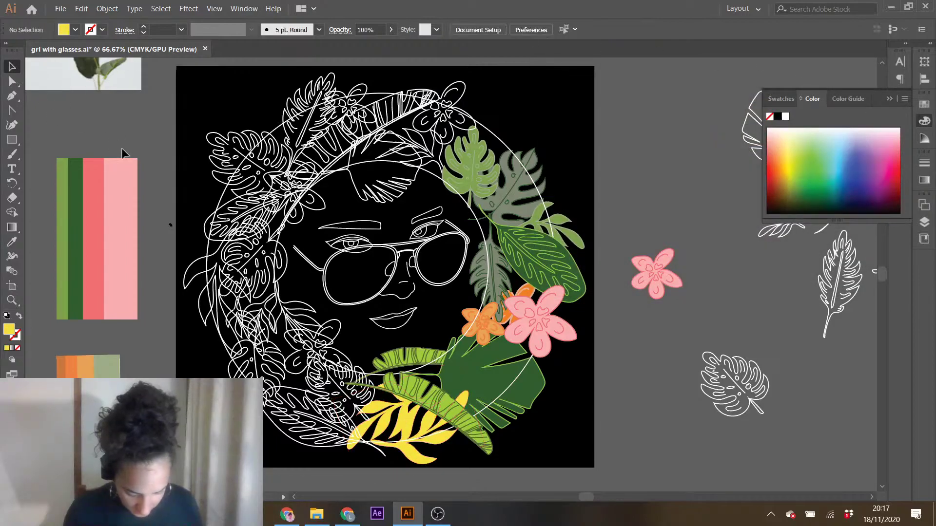
- Give the yellow frond an orange f98410 stroke and deselect it
left_click(413, 423)
double_click(18, 337)
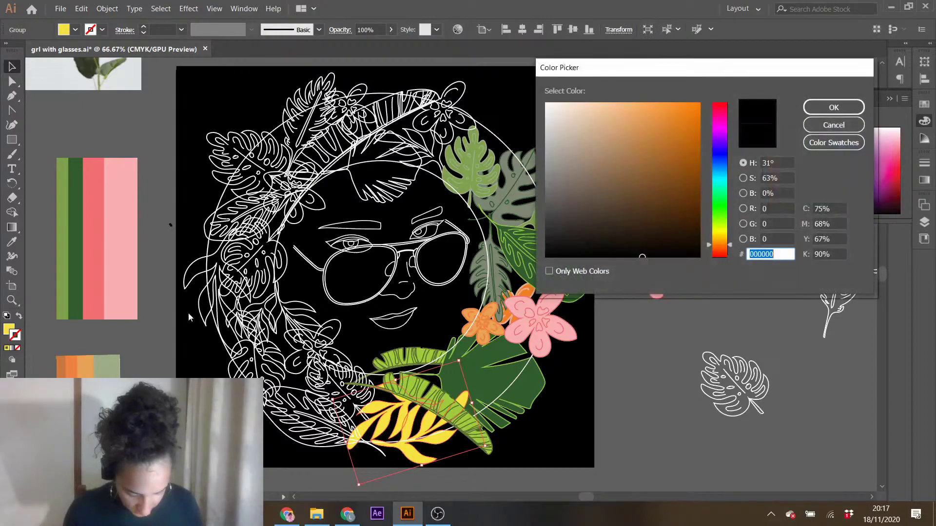
left_click(672, 160)
left_click(691, 105)
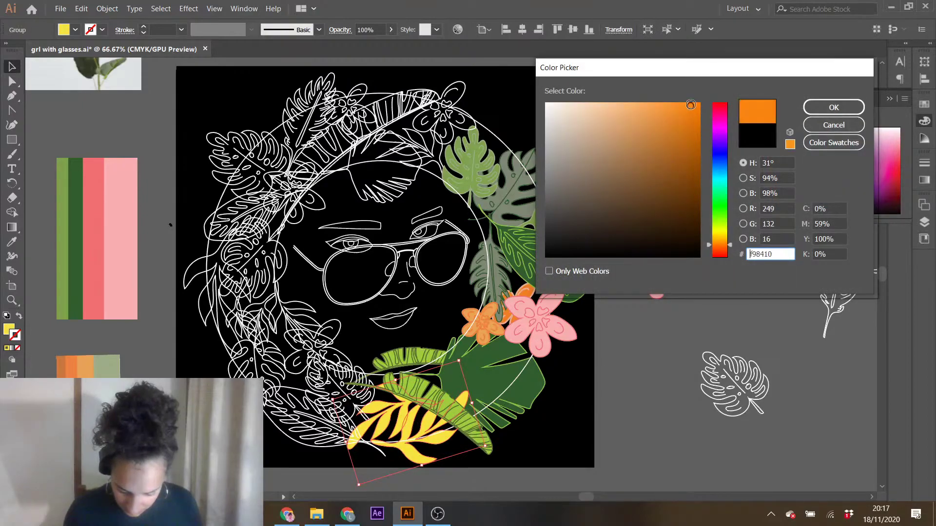
left_click(810, 108)
left_click(646, 341)
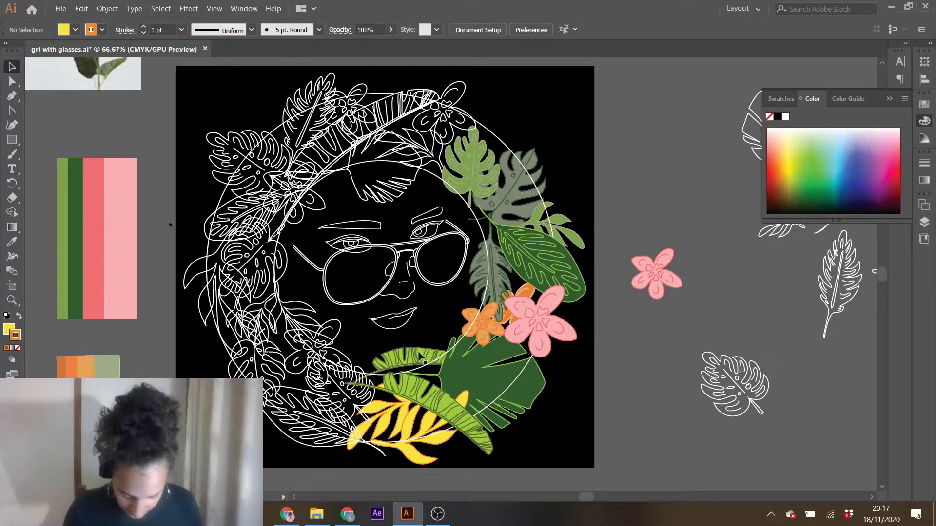
- Colour the monstera leaf above the yellow bottom frond with the grey-green fill and green stroke sampled from the upper-right monstera leaf
left_click(362, 406)
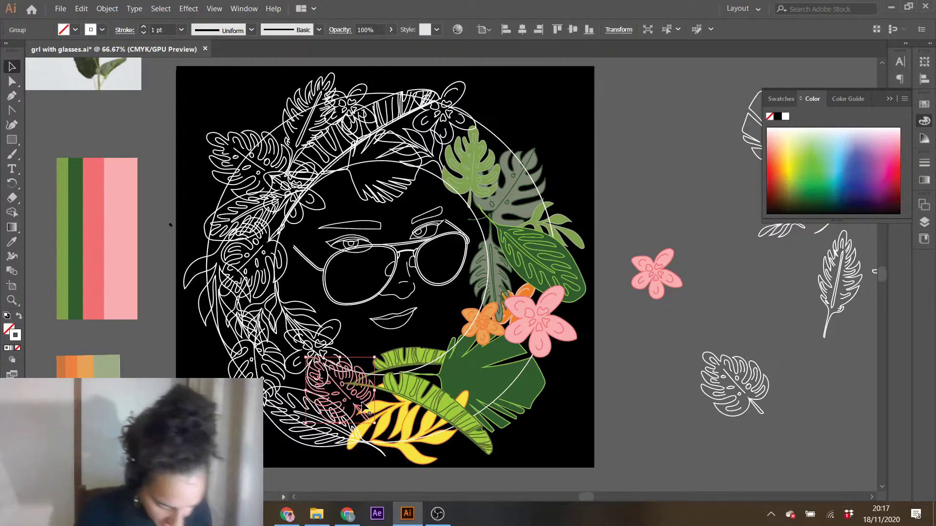
left_click(11, 242)
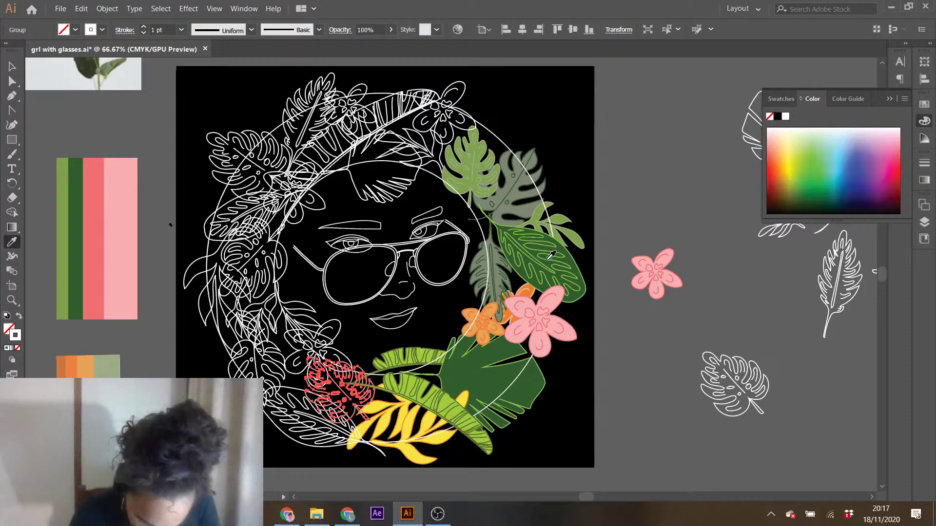
left_click(519, 197)
key("v")
left_click(147, 364)
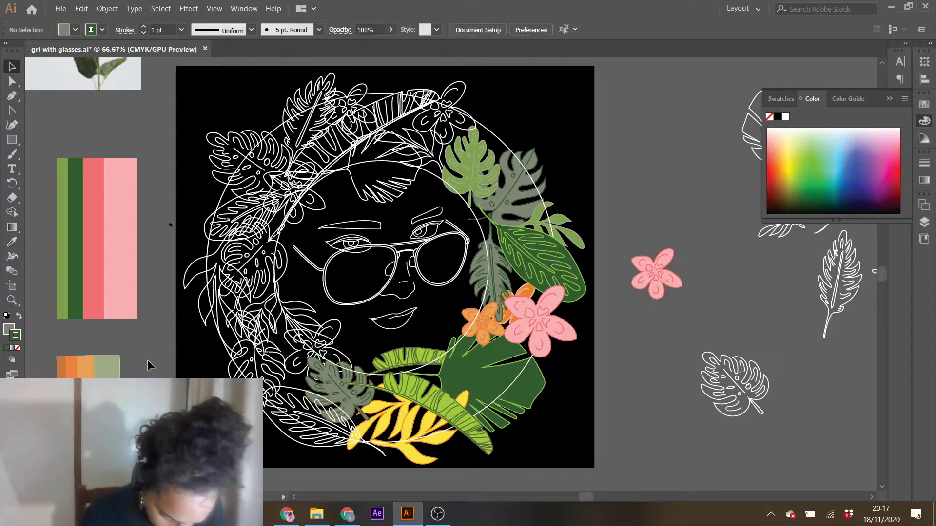
- Colour the oval leaf at the wreath's lower left with the dark green fill and light green stroke of the large right-hand leaf
left_click(329, 423)
left_click(18, 240)
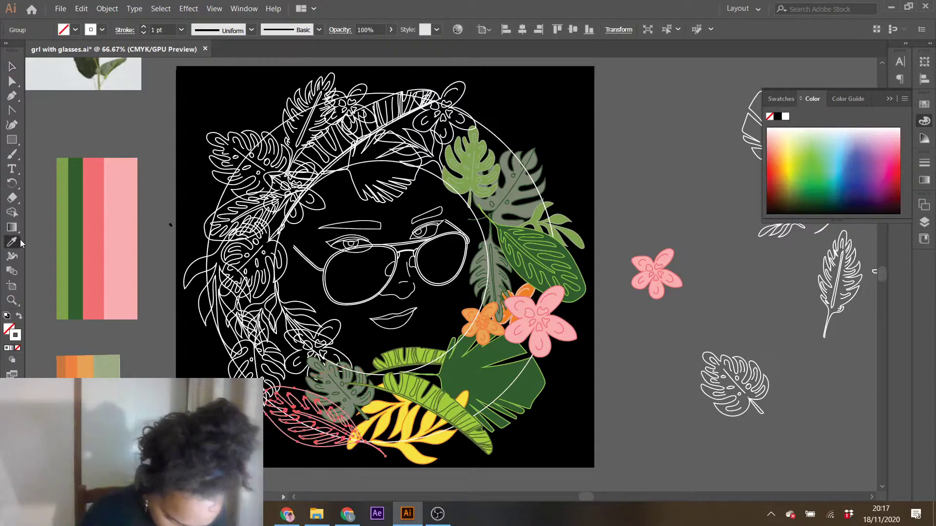
left_click(542, 239)
key("v")
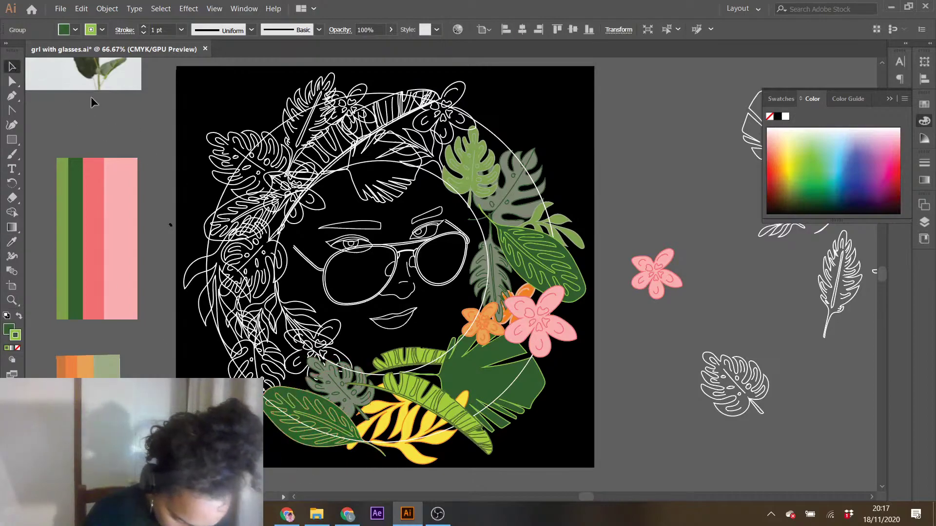
left_click(90, 98)
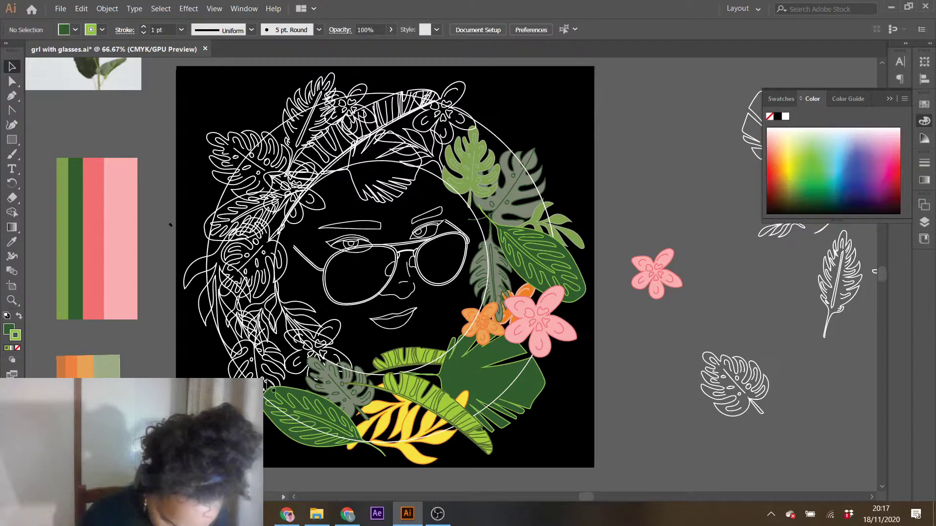
- Colour the small monstera leaf at the wreath's lower left with the fill and stroke sampled from the mid-green upper-right monstera leaf
left_click(266, 379)
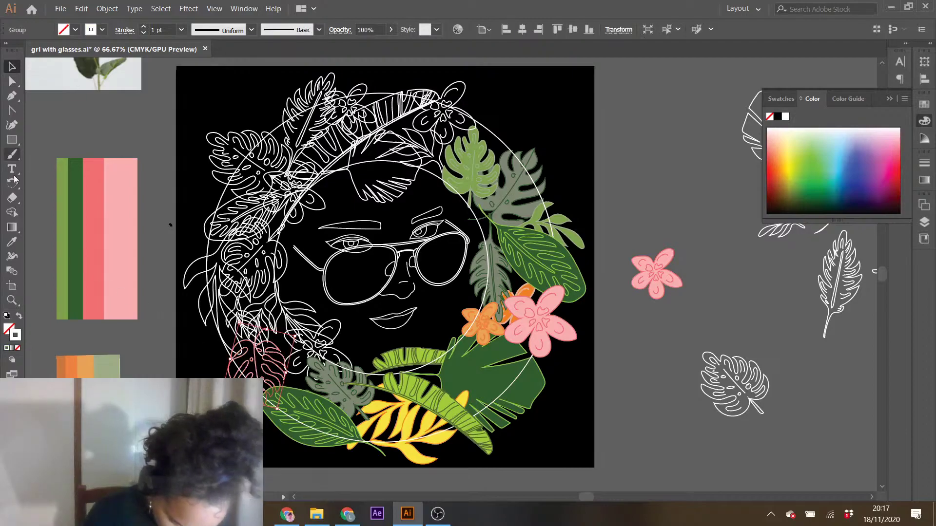
left_click(15, 243)
left_click(465, 168)
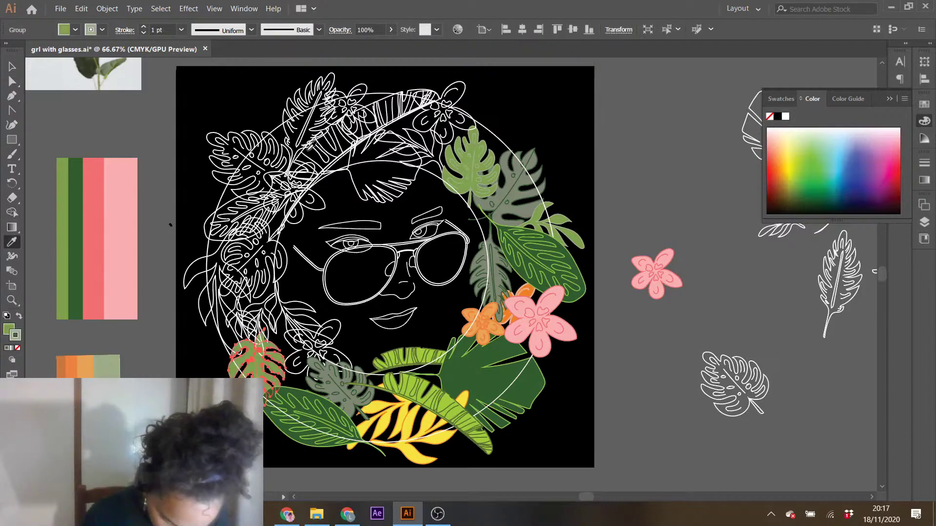
key("v")
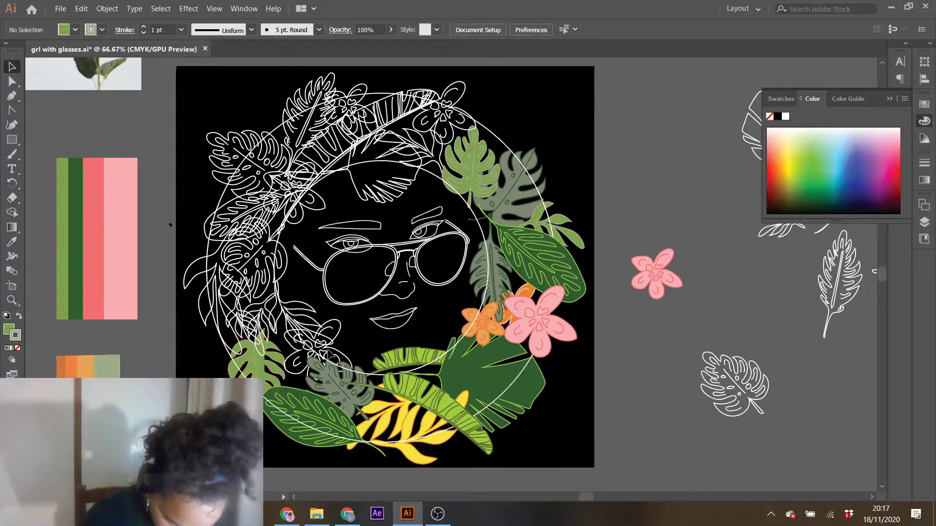
- Colour the lower-left flower with the pink fill and coral stroke, and bring it to the front of the artwork
left_click(322, 353)
left_click(16, 242)
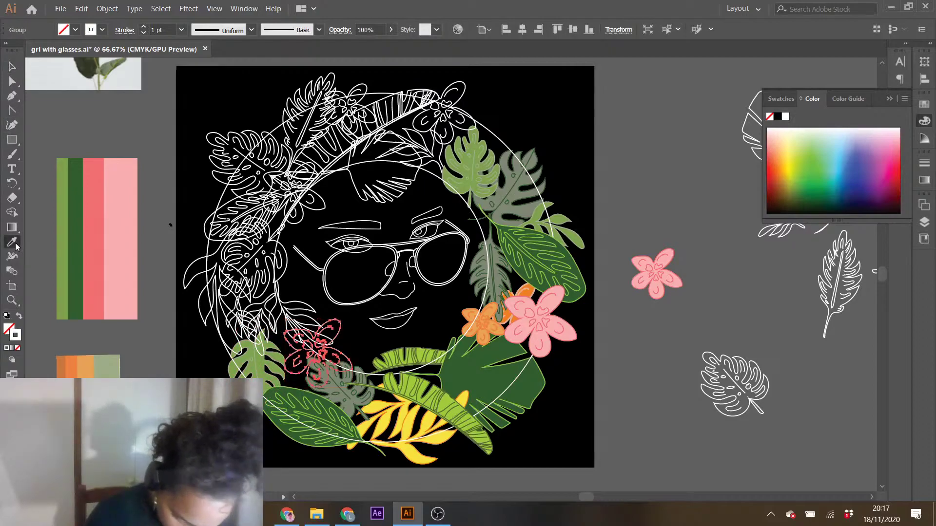
left_click(121, 234)
key("v")
left_click(107, 8)
mouse_move(227, 35)
left_click(273, 33)
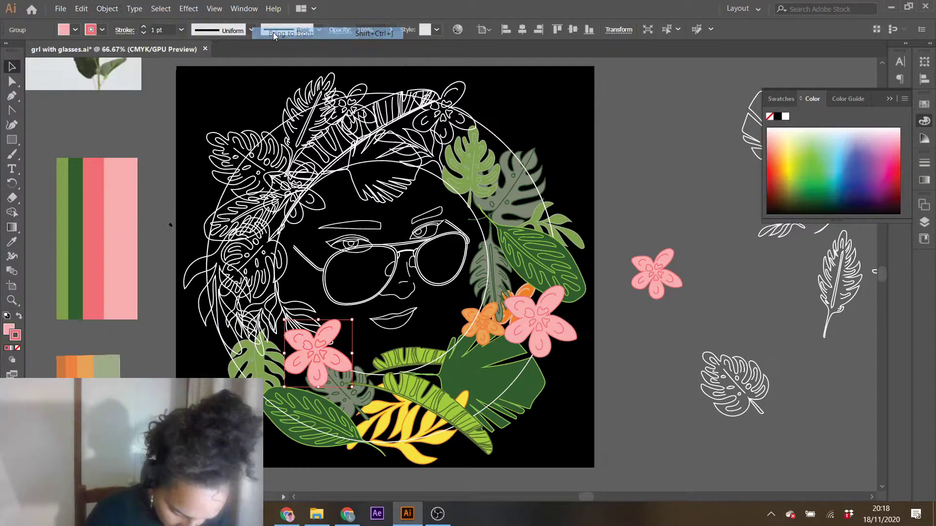
left_click(116, 116)
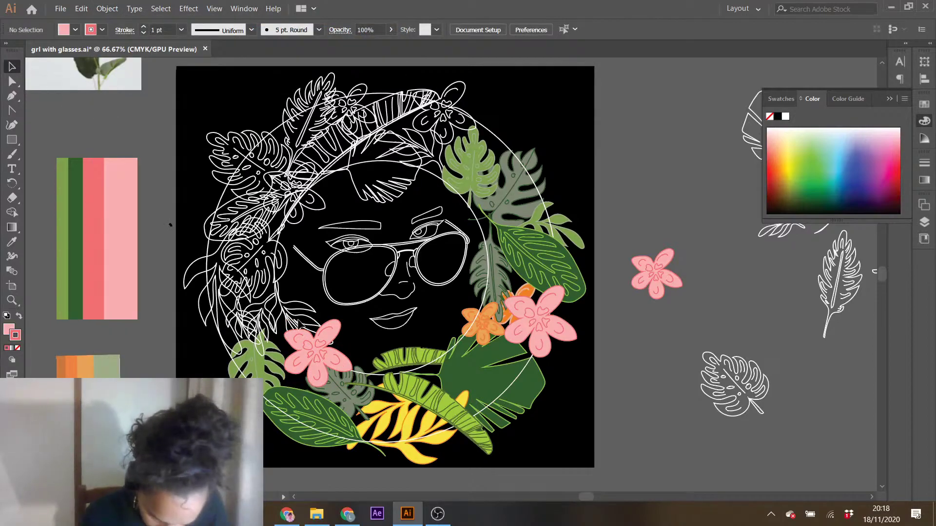
- Colour the two small fronds above the lower-left pink flower with the yellow fill and orange stroke sampled from the bottom frond
left_click(320, 313)
left_click(13, 244)
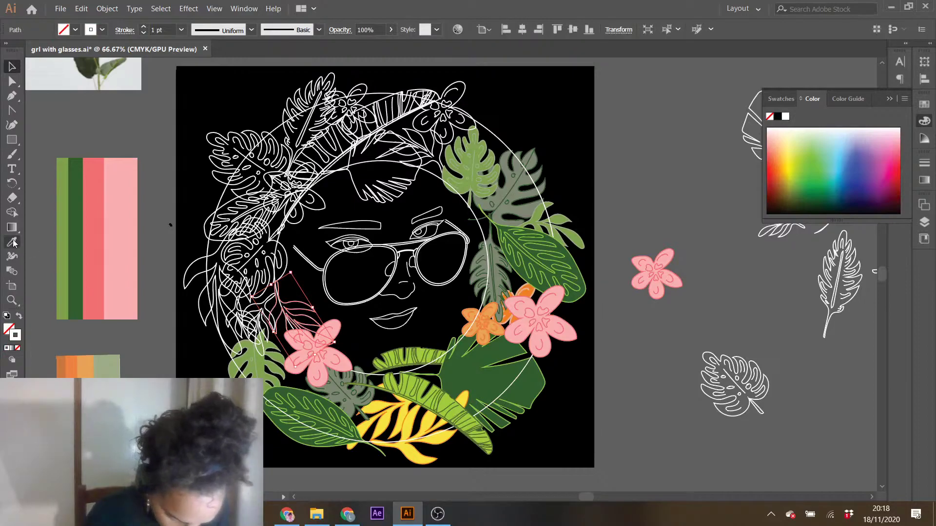
left_click(400, 407)
left_click(12, 66)
key("ctrl+z")
left_click(12, 242)
left_click(299, 310)
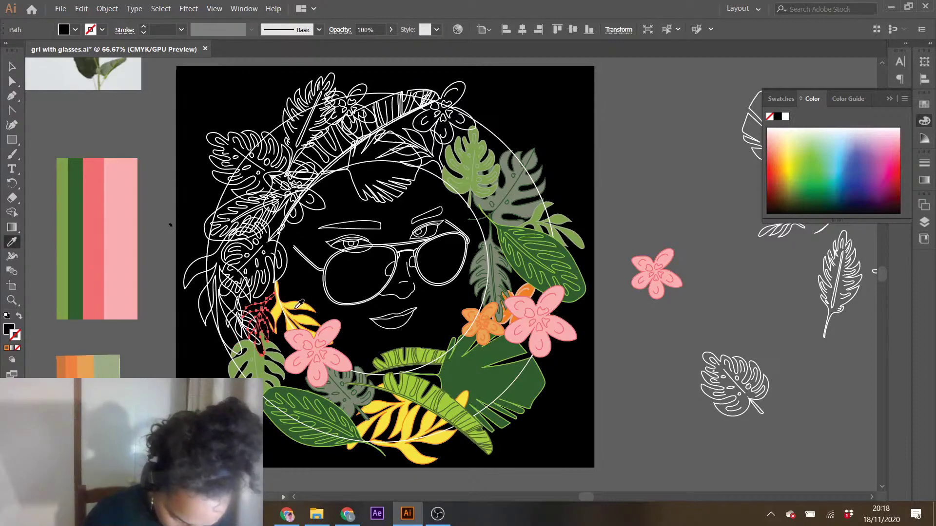
left_click(297, 307)
left_click(11, 67)
left_click(226, 331)
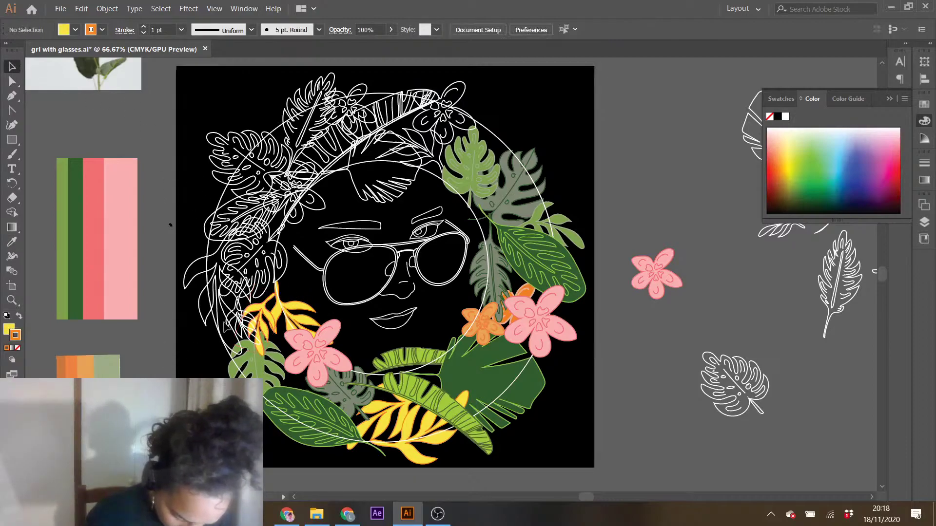
- Apply the same yellow fill and orange stroke to the remaining small frond above the lower-left green monstera leaf
left_click(235, 321)
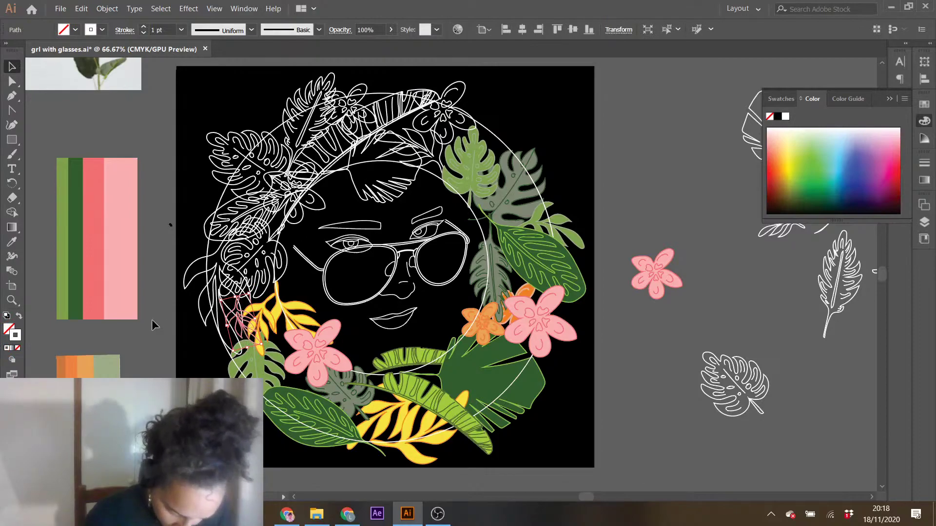
left_click(14, 243)
left_click(292, 305)
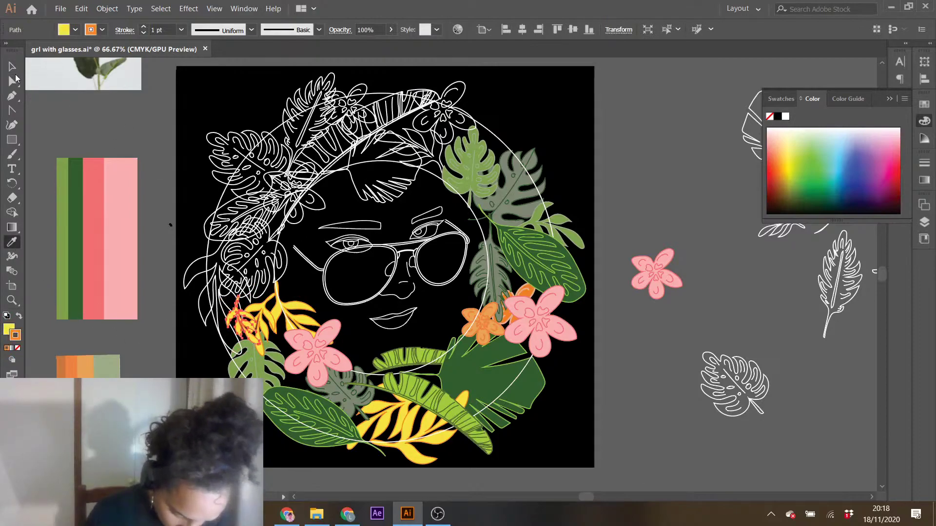
left_click(12, 66)
- Colour the large frond on the wreath's outer left edge with the sampled yellow and orange, swapped to an orange fill and yellow stroke
left_click(216, 303)
left_click(16, 242)
left_click(309, 311)
left_click(302, 301)
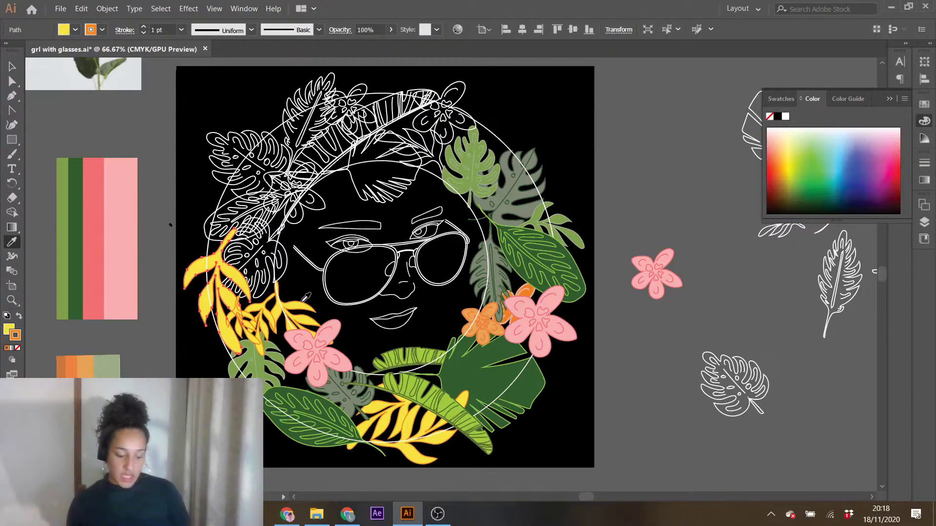
right_click(286, 514)
left_click(18, 316)
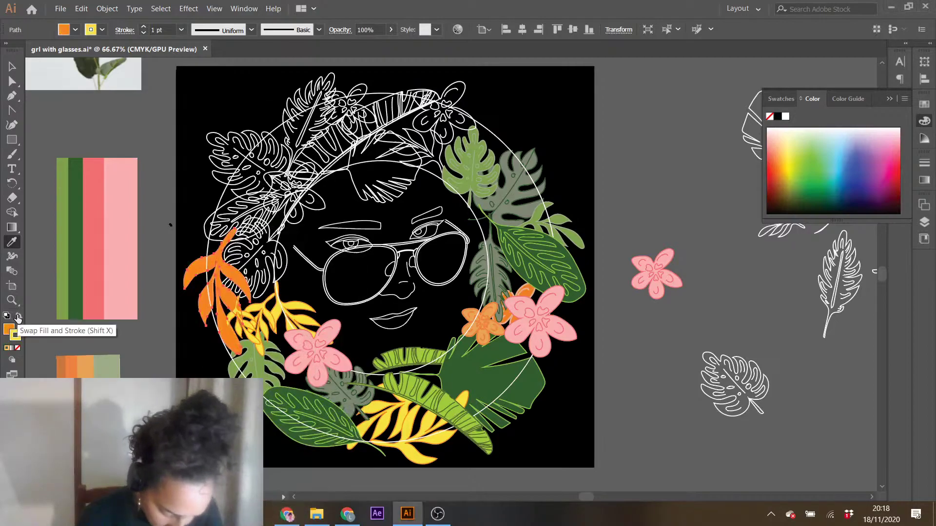
key("v")
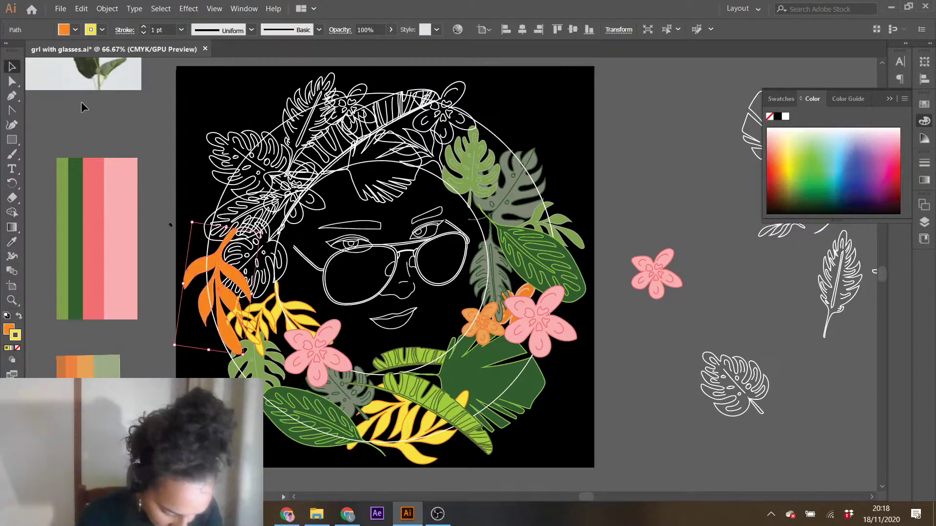
left_click(613, 235)
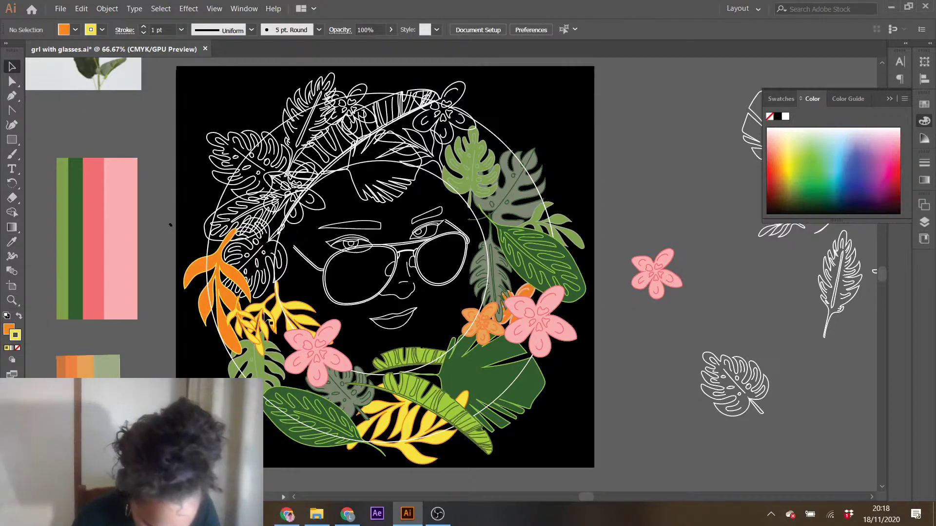
- Swap the fill and stroke of the middle small yellow frond to make it orange with a yellow outline
left_click(267, 319)
left_click(19, 316)
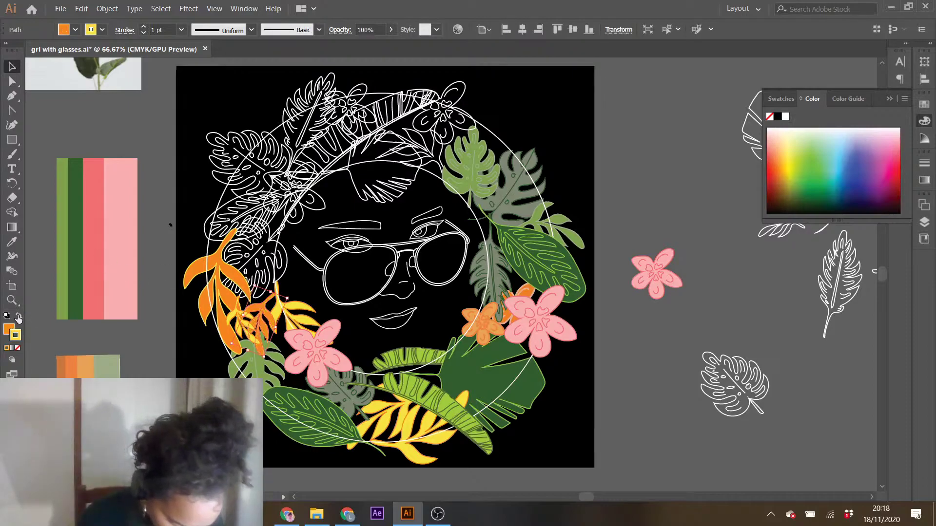
left_click(662, 377)
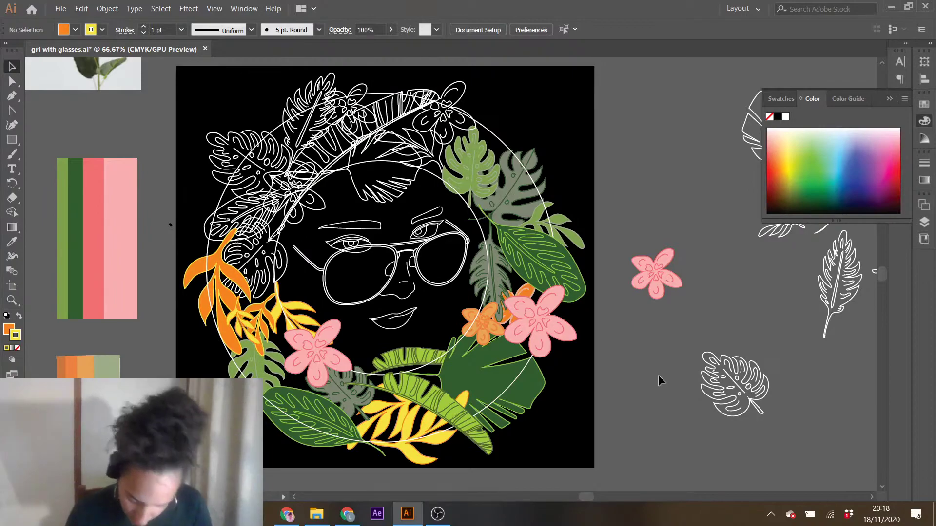
- Colour the left-hand monstera leaf with the style sampled from the mid-green upper-right monstera leaf, and change its fill to lime 9ace41
left_click(261, 275)
left_click(17, 242)
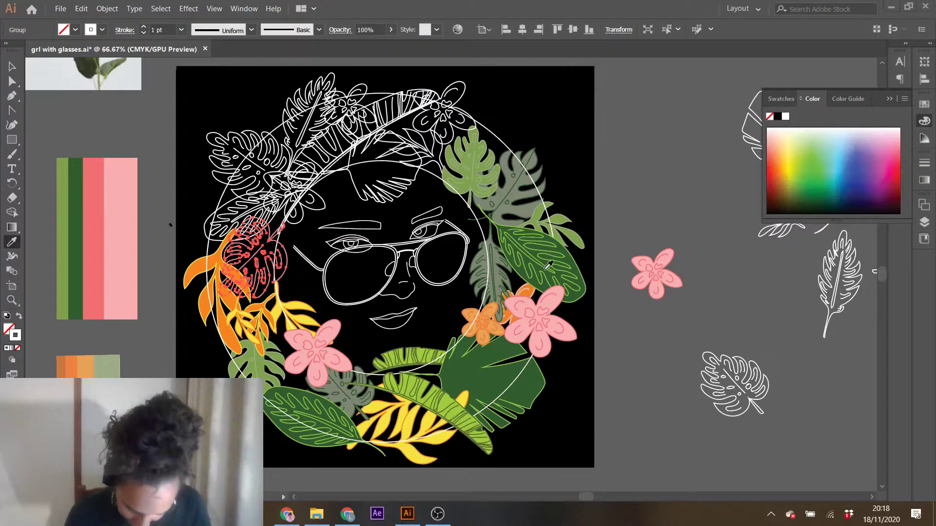
left_click(518, 179)
left_click(510, 180)
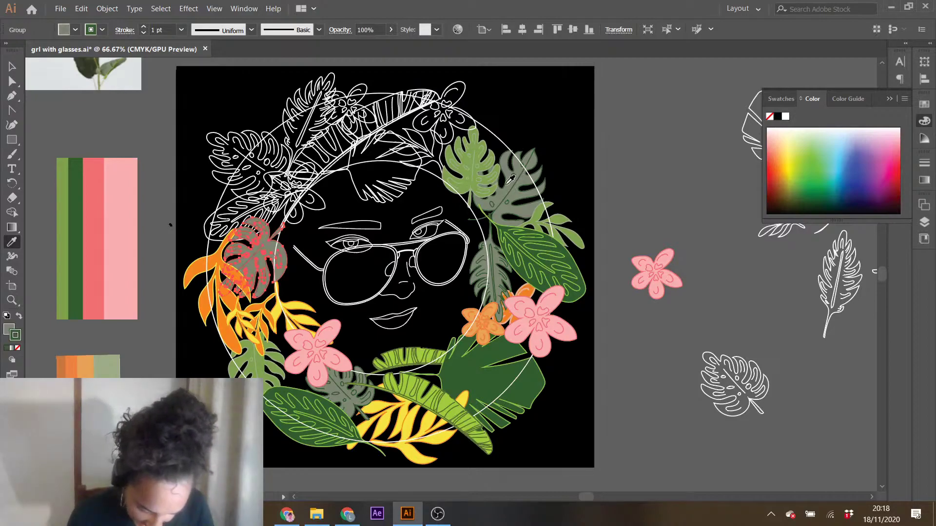
left_click(472, 172)
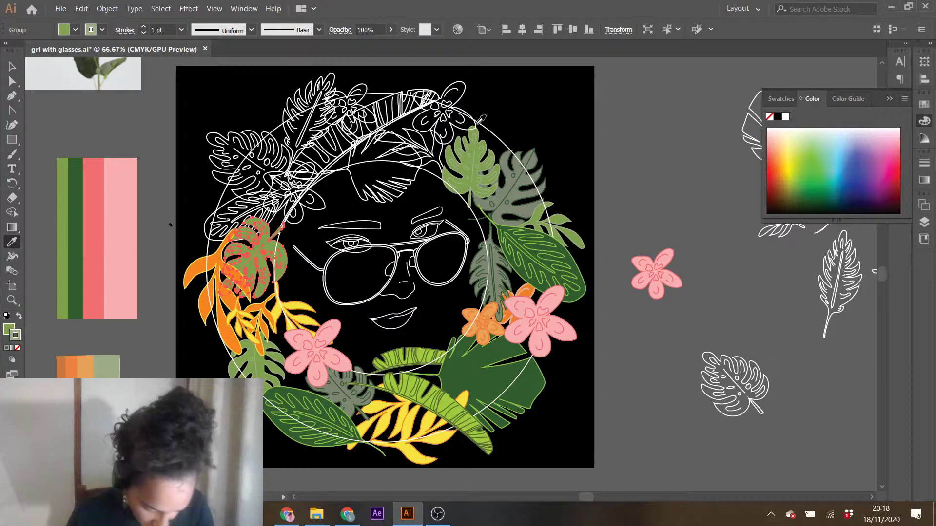
double_click(9, 330)
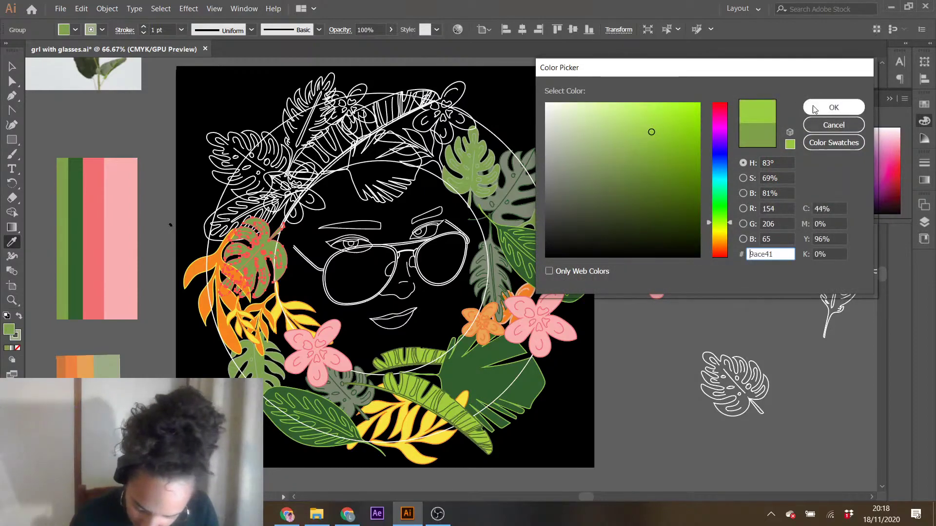
left_click(833, 107)
key("v")
left_click(124, 120)
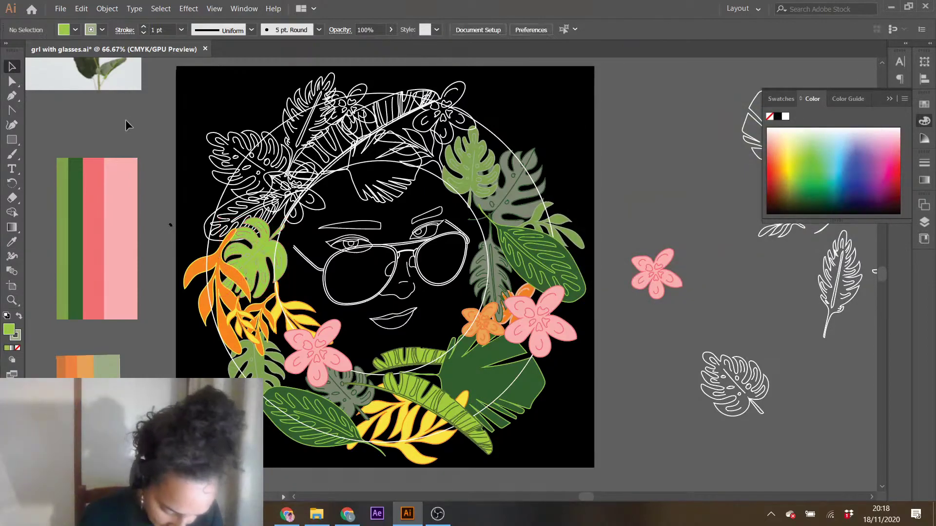
- Try a bright green 8ddb05 stroke on the lime monstera leaf
left_click_drag(258, 259, 259, 258)
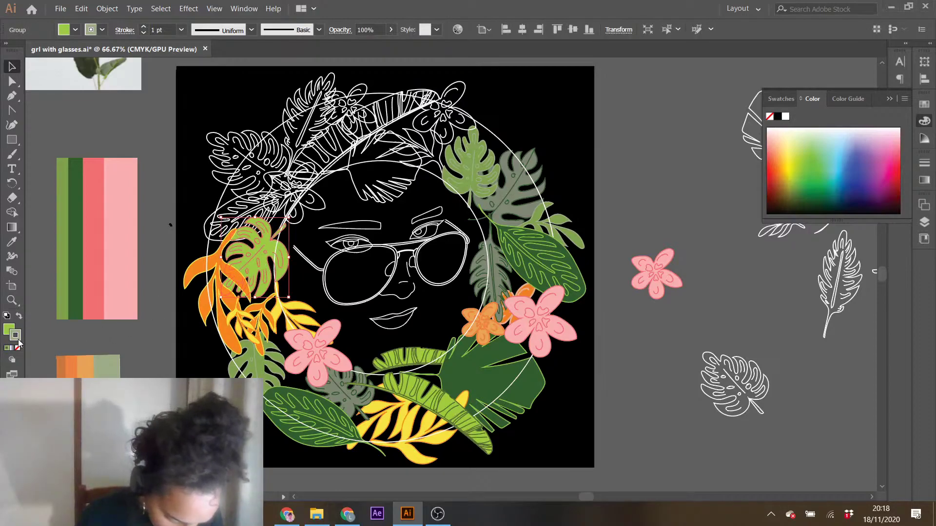
double_click(18, 340)
mouse_move(575, 153)
left_mouse_down()
mouse_move(660, 151)
mouse_move(698, 123)
left_mouse_up()
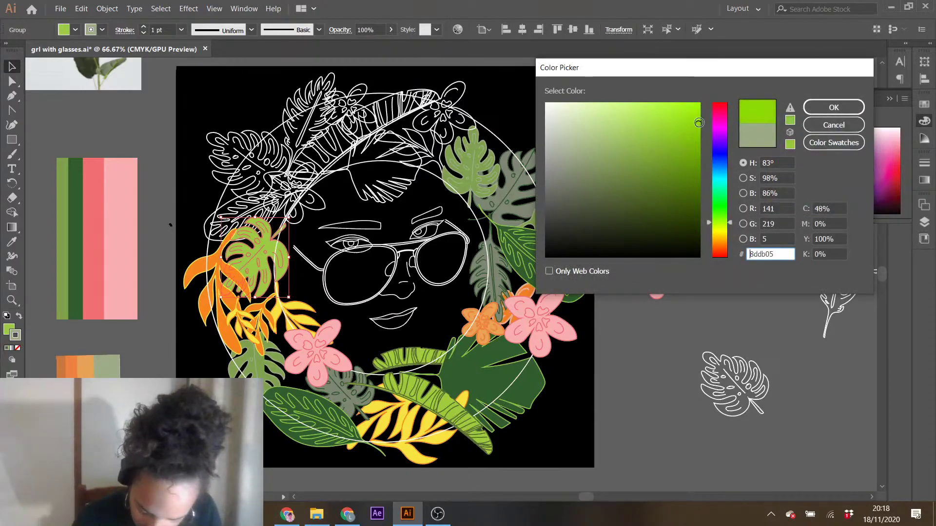
left_click(834, 107)
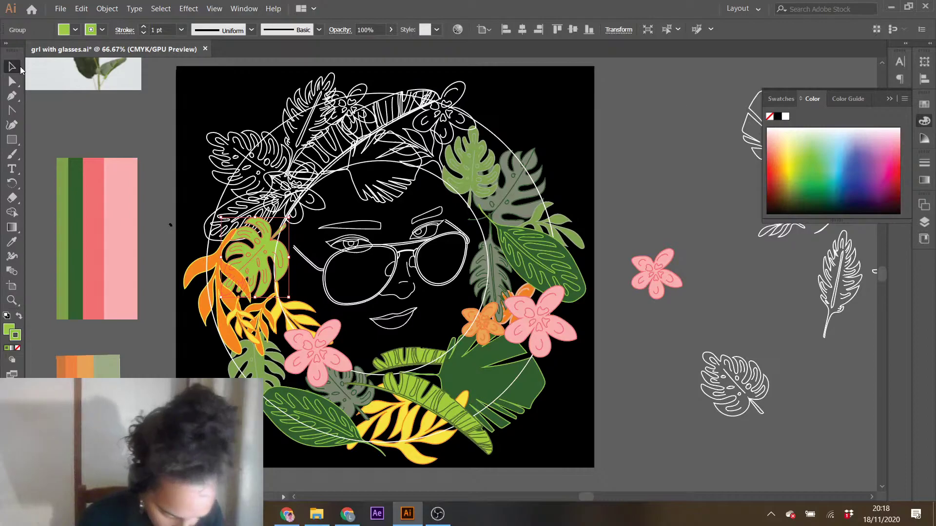
left_click(86, 114)
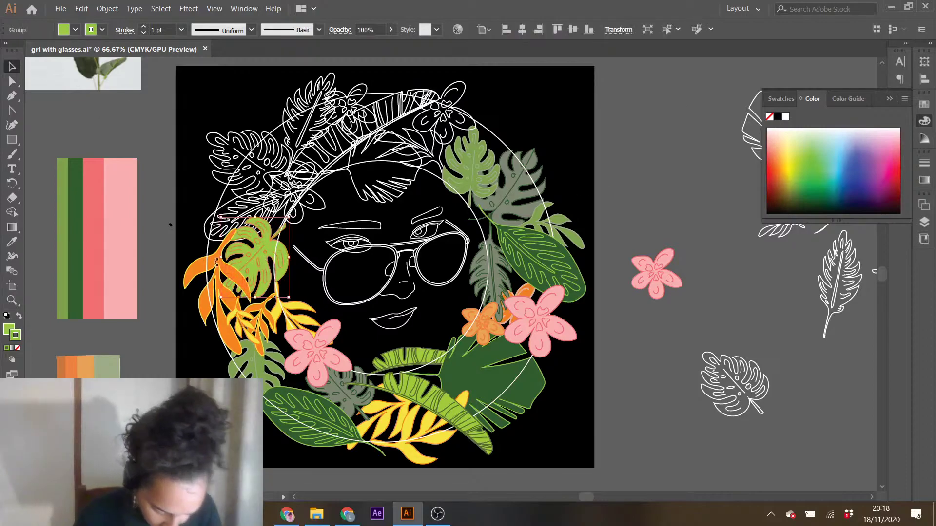
left_click(316, 514)
right_click(317, 514)
left_click(862, 8)
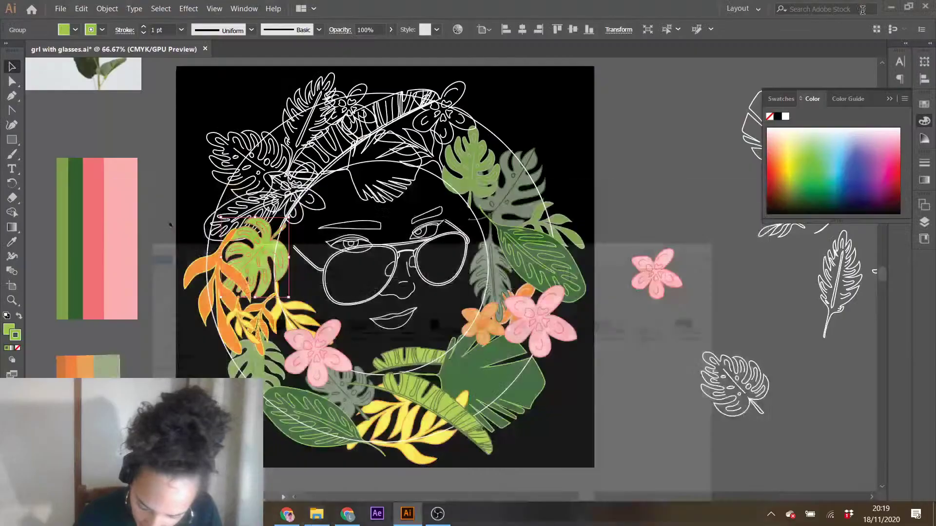
- Change the lime monstera leaf's stroke to a darker green
double_click(15, 340)
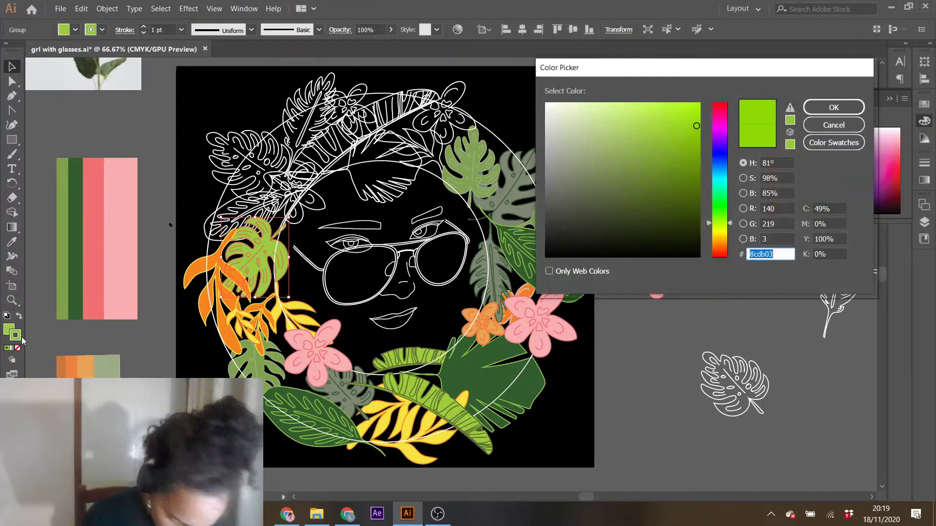
left_click_drag(694, 137, 687, 191)
left_click(845, 105)
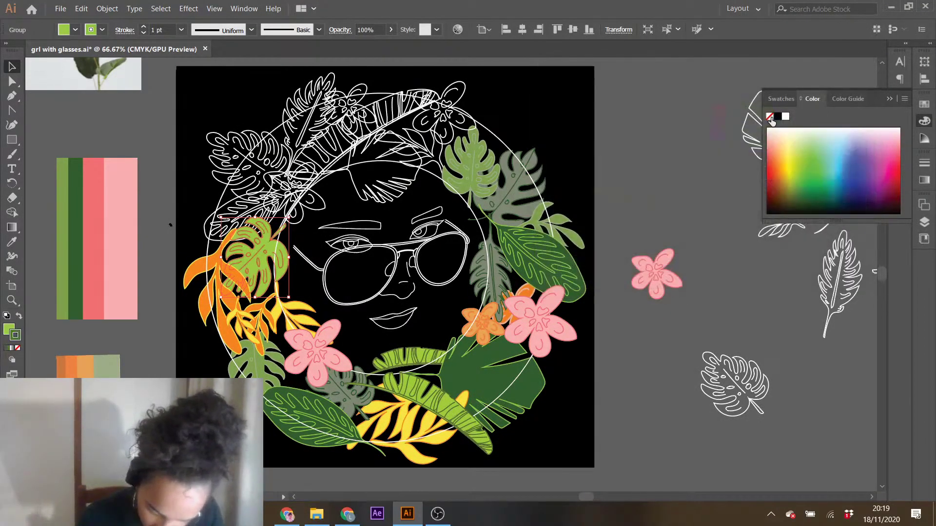
- Colour the upper-right mid-green monstera leaf with the lime style sampled from the left-hand monstera leaf
left_click(139, 117)
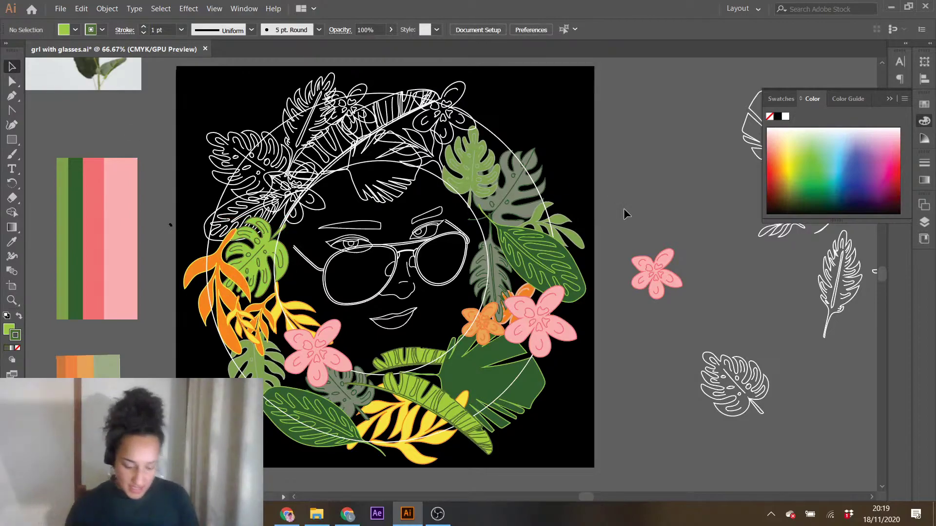
left_click(471, 171)
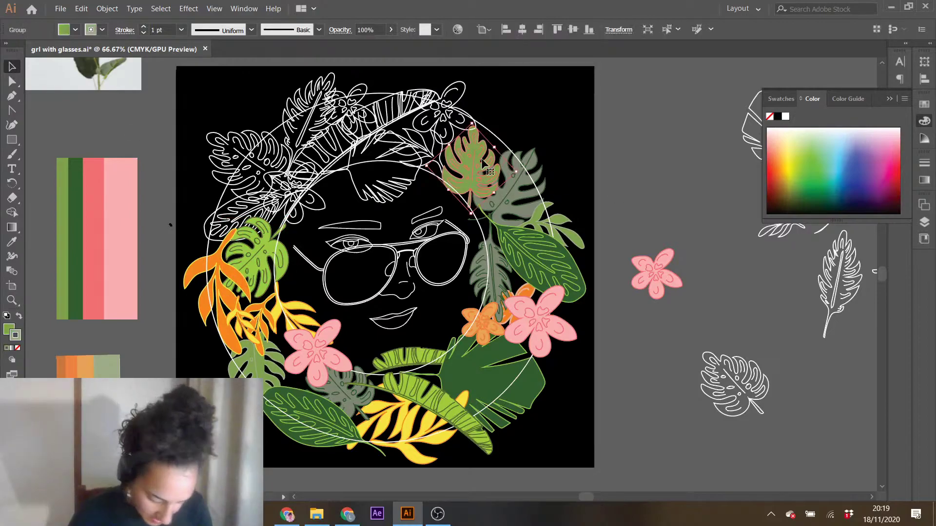
left_click(12, 241)
left_click(247, 244)
key("v")
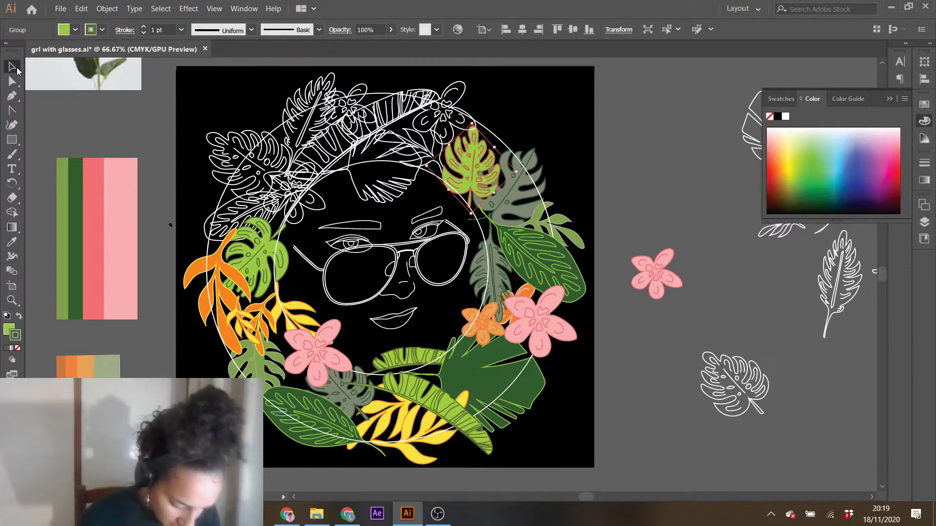
left_click(74, 104)
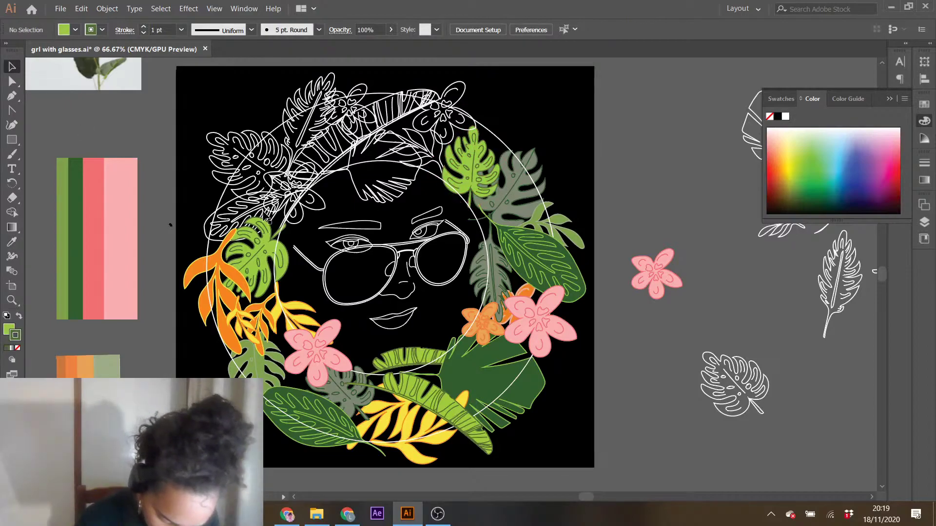
left_click(262, 217)
left_click(12, 242)
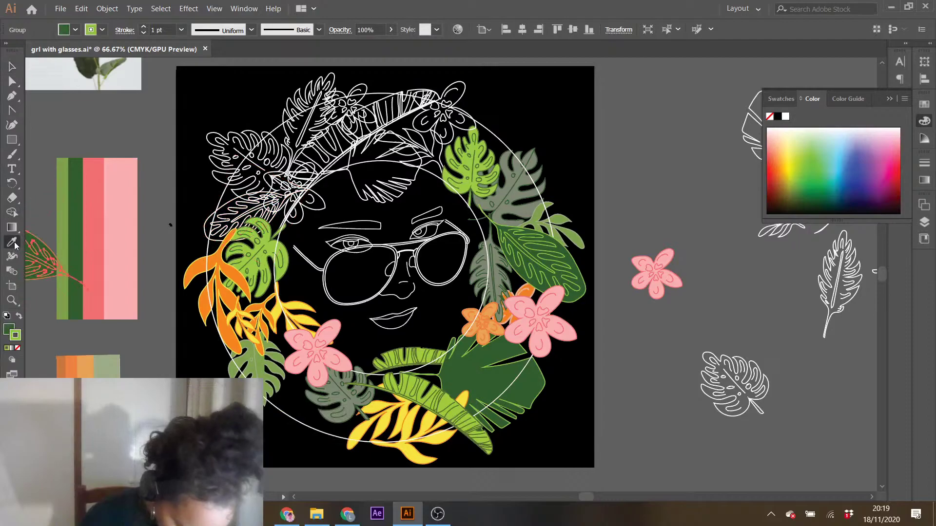
key("ctrl+z")
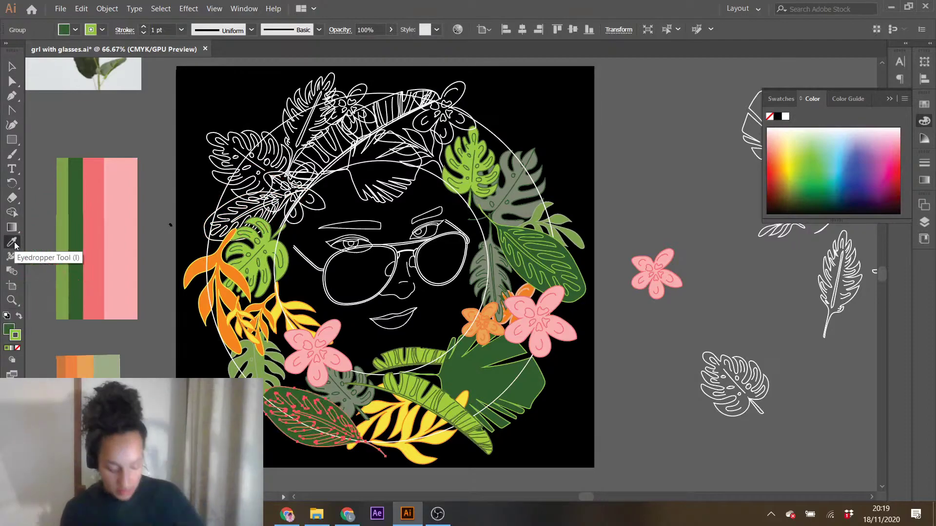
- Colour the uncoloured flower above the left-hand lime monstera leaf with the pink style sampled from the lower-left pink flower
left_click(17, 73)
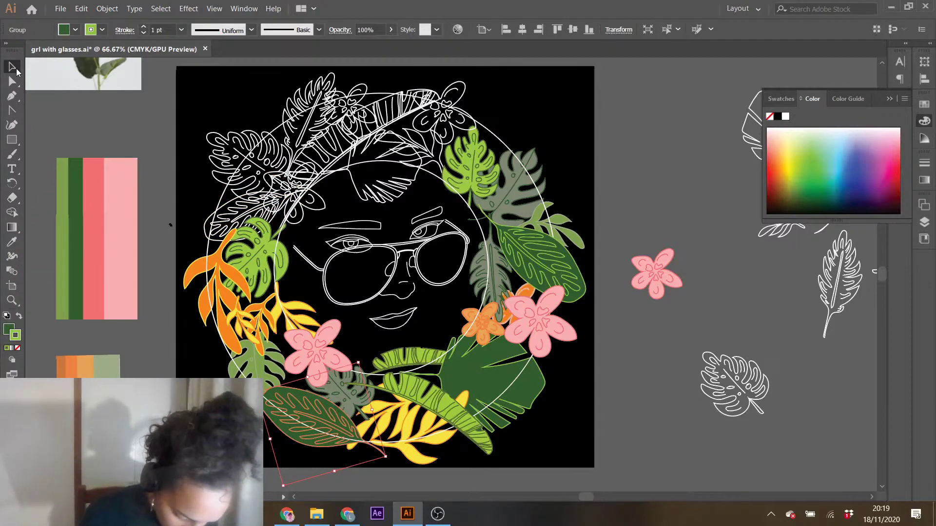
left_click(292, 210)
left_click(296, 202)
left_click(12, 241)
left_click(324, 352)
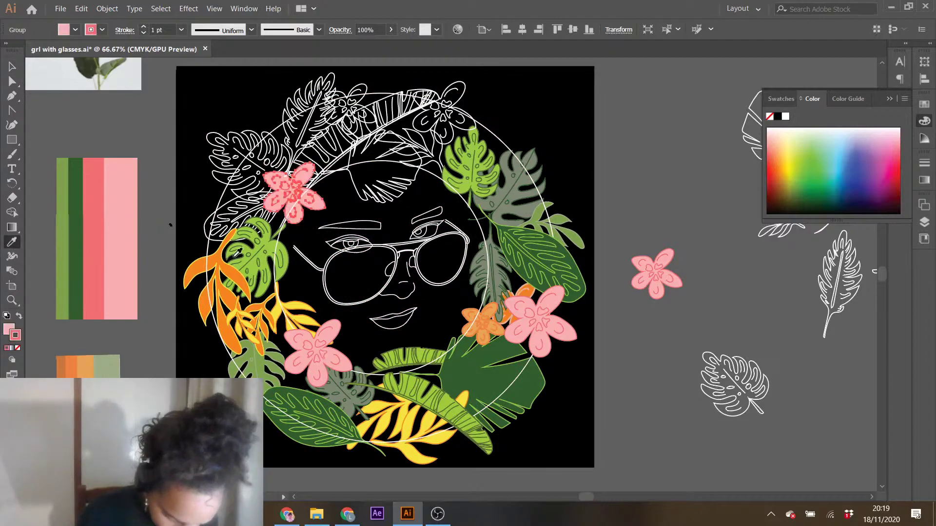
left_click(11, 66)
left_click(97, 101)
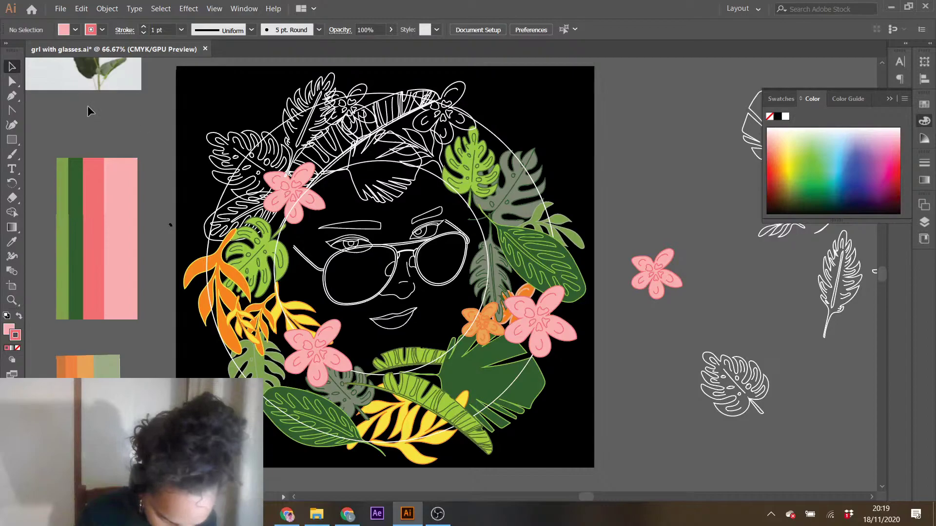
- Colour the fan-shaped palm leaf above the forehead with the dark green style sampled from the large lower-right palm leaf
left_click(398, 198)
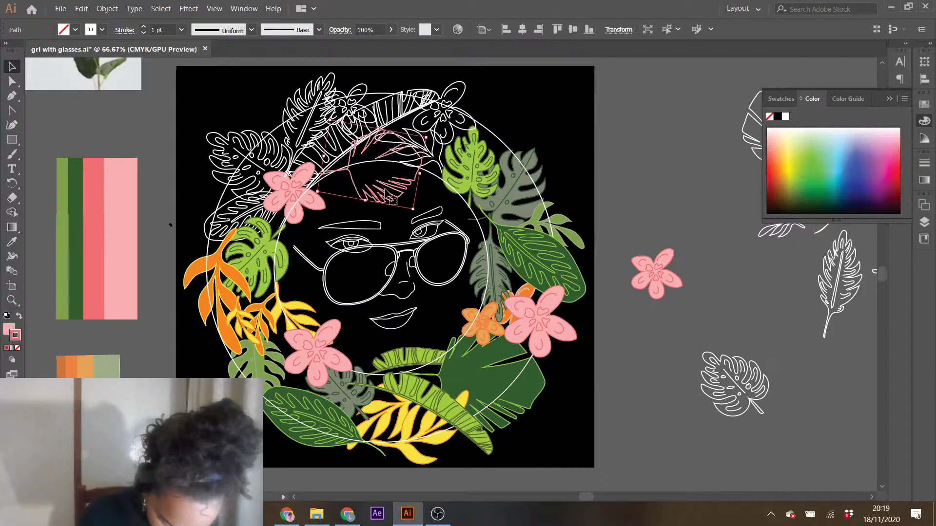
left_click(14, 241)
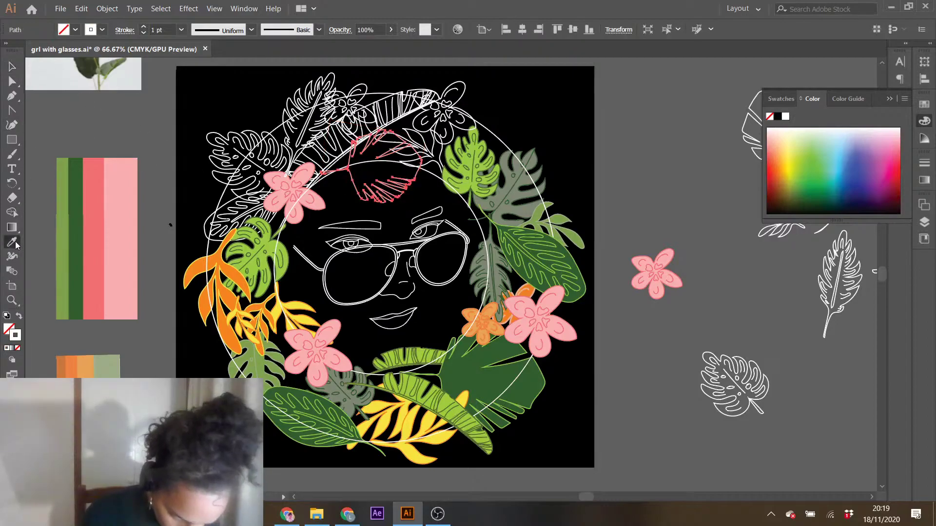
left_click(498, 366)
left_click(13, 68)
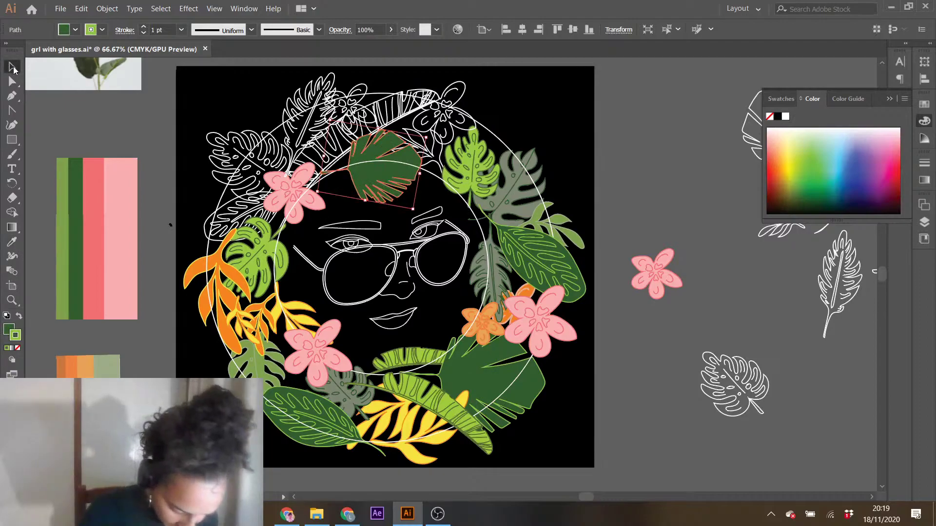
left_click(75, 95)
- Colour the small frond beside the upper dark green palm leaf with the orange fill and yellow outline sampled from the left-hand small frond
left_click(436, 159)
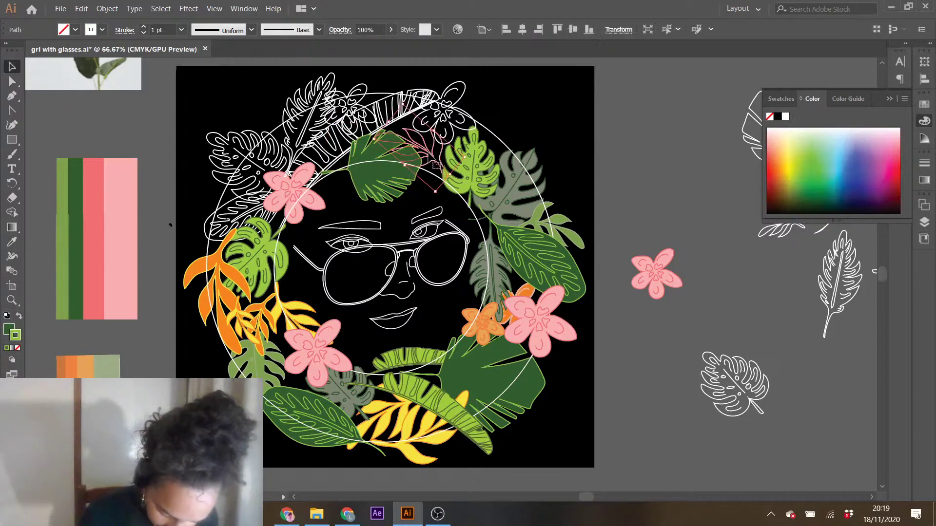
left_click(14, 242)
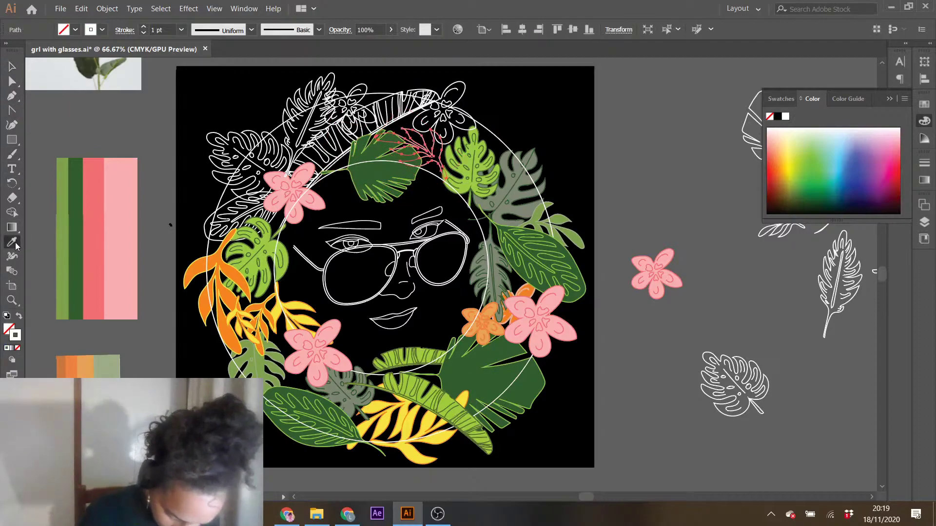
left_click(265, 317)
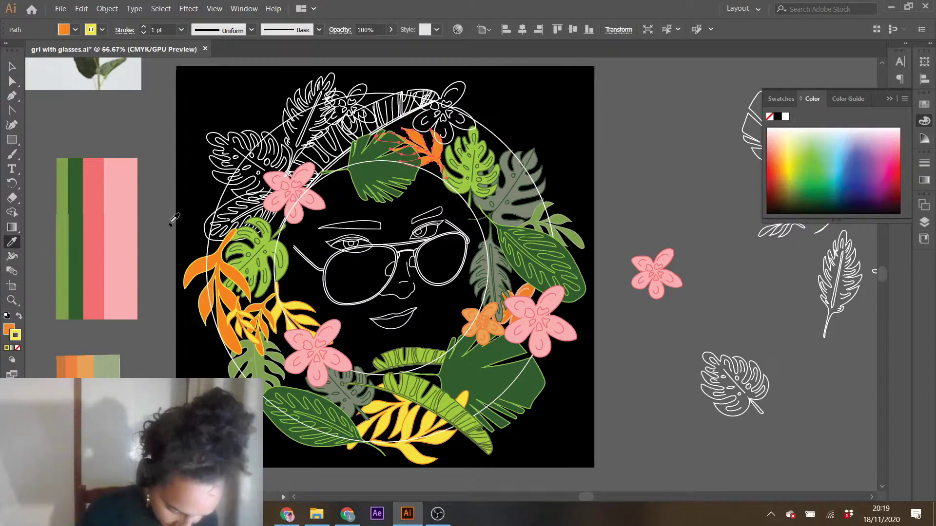
key("v")
- Colour the upper-right outline flower with the orange style sampled from the small orange flower at the lower right
left_click(450, 95)
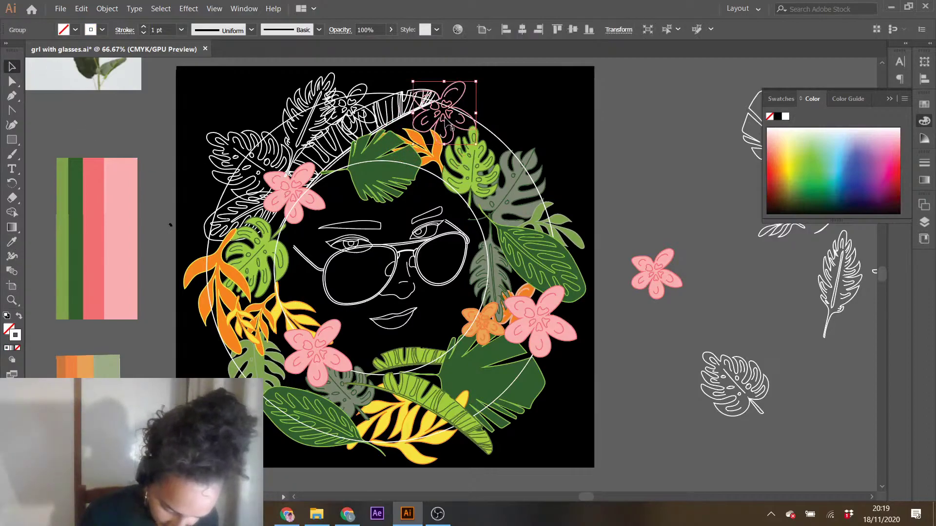
left_click(17, 246)
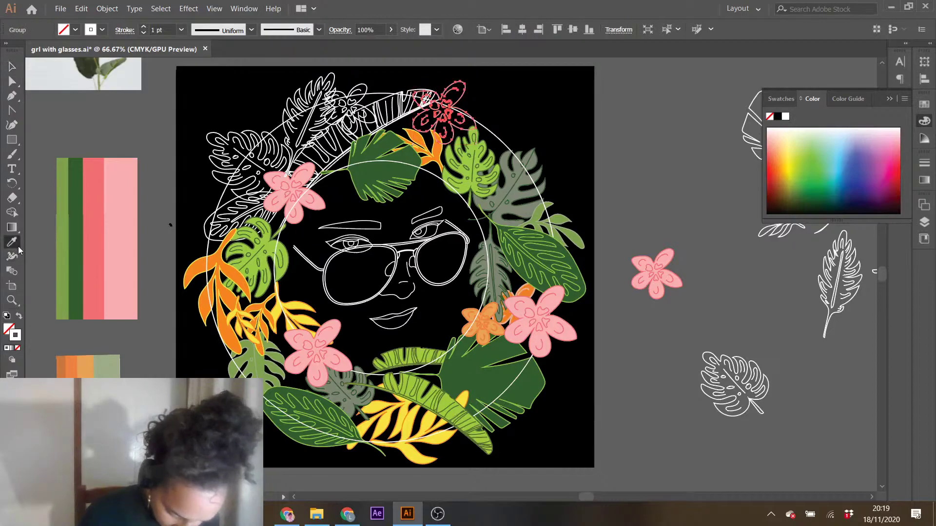
left_click(485, 321)
left_click(12, 66)
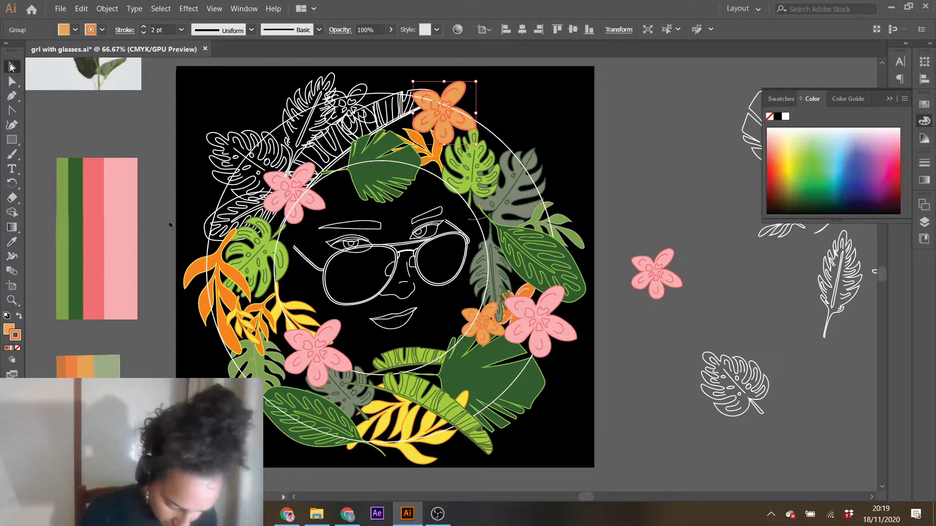
- Colour the long banana leaf across the top of the wreath with the lime style sampled from the lower banana leaf
left_click(350, 136)
left_click(336, 145)
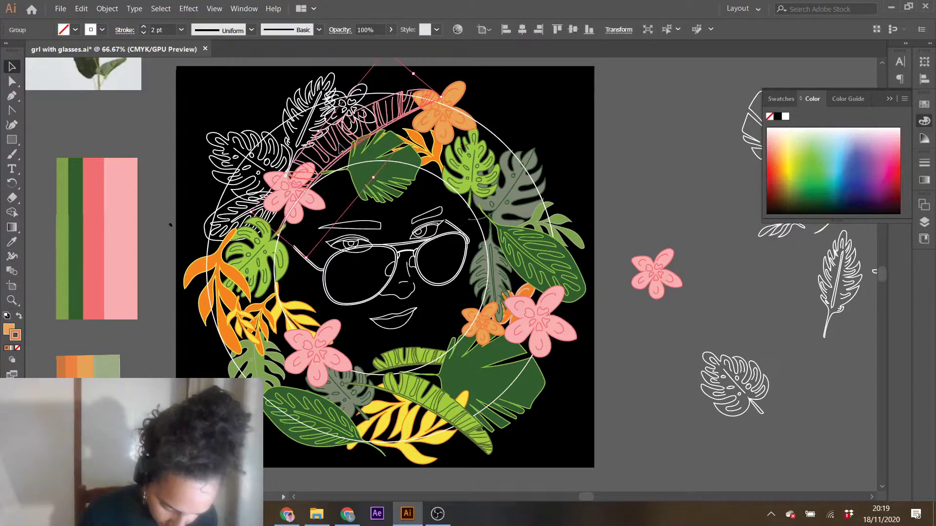
left_click(12, 242)
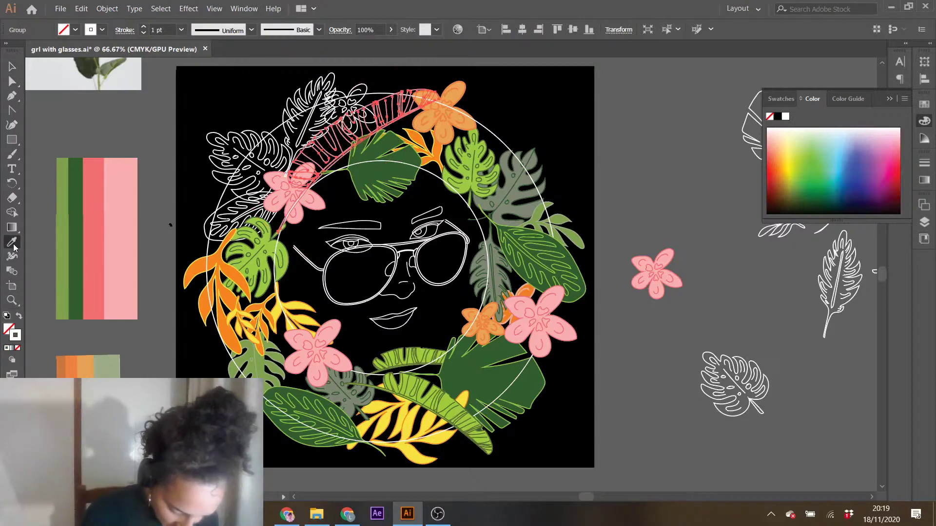
left_click(405, 348)
key("v")
- Colour the feathery leaf at the wreath's upper left with the mid-green style sampled from the small right-hand sprig
left_click(315, 126)
left_click(312, 126)
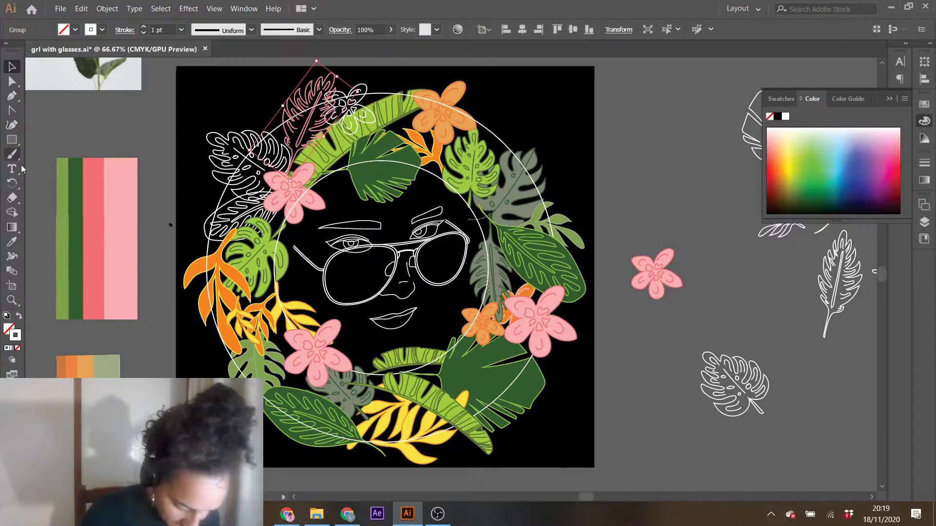
left_click(12, 242)
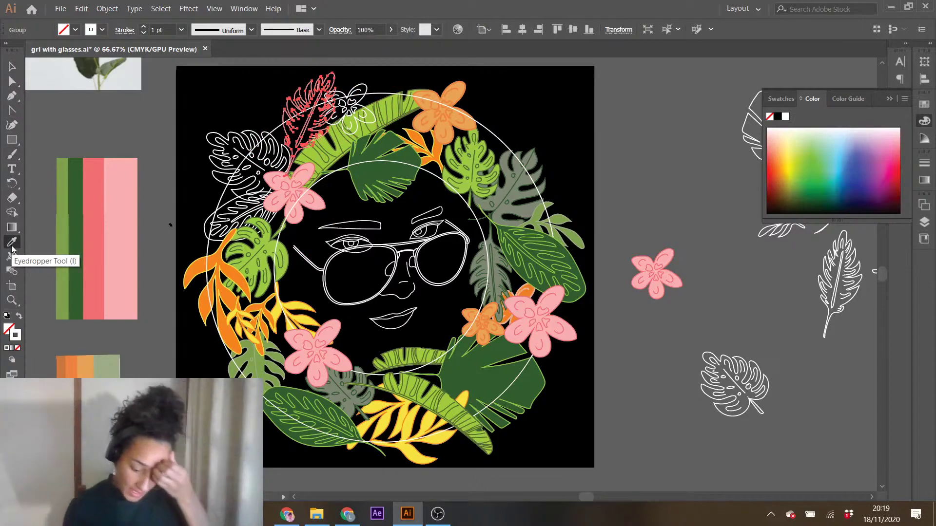
left_click(62, 230)
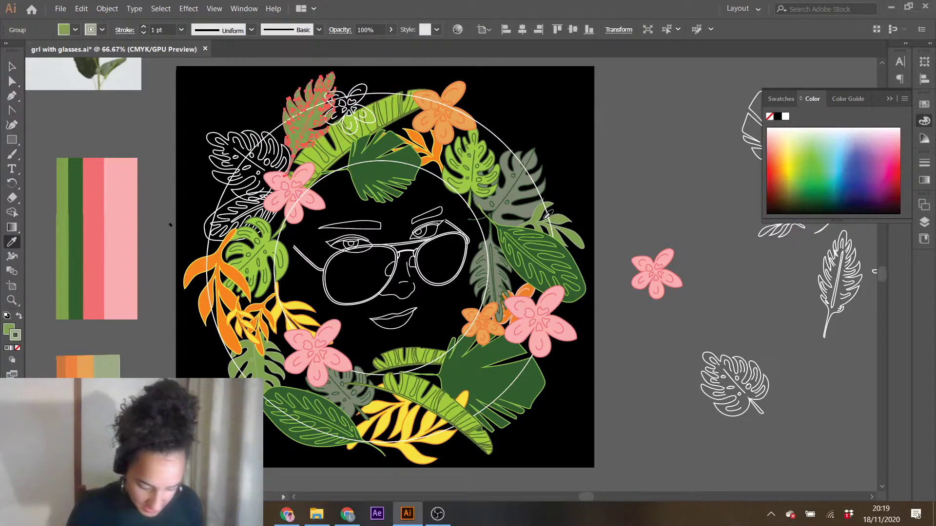
left_click(10, 65)
- Colour the upper-left monstera leaf with the grey-green style sampled from the small monstera leaf at the bottom of the wreath
left_click(263, 156)
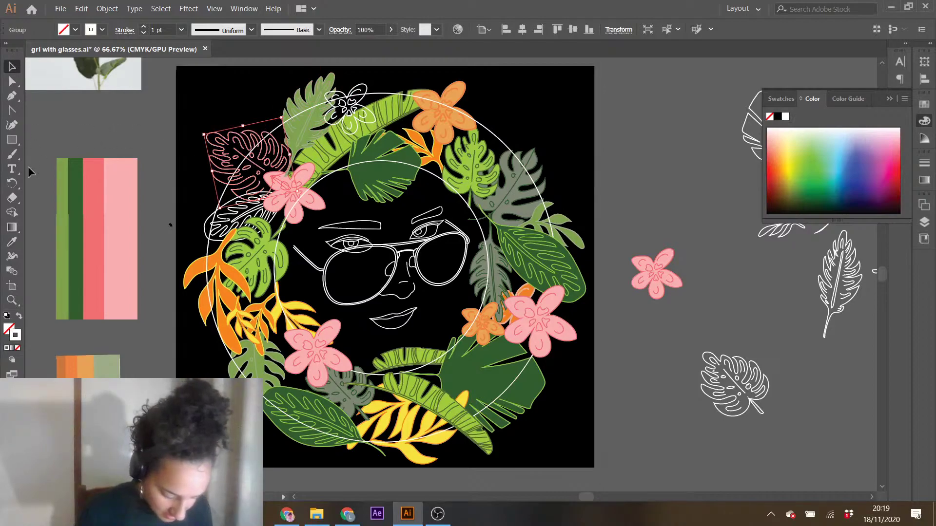
left_click(17, 246)
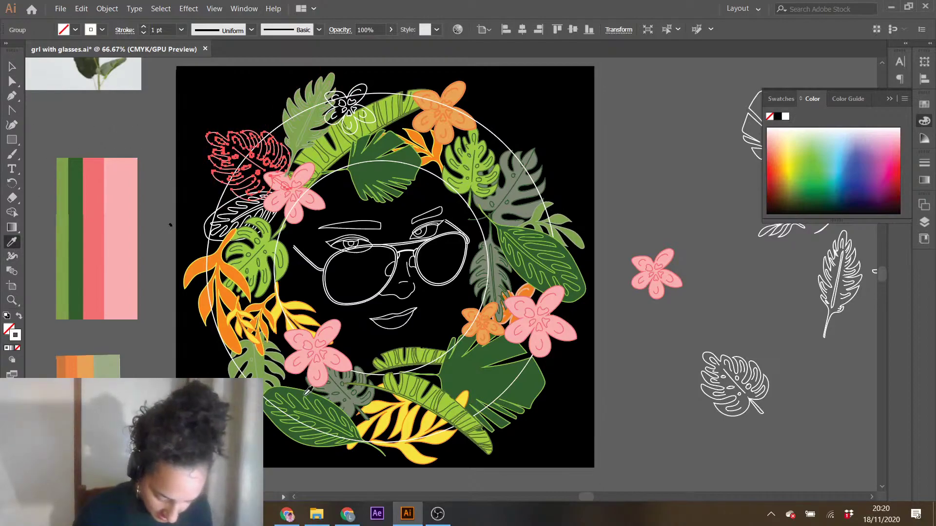
left_click(307, 413)
left_click(359, 385)
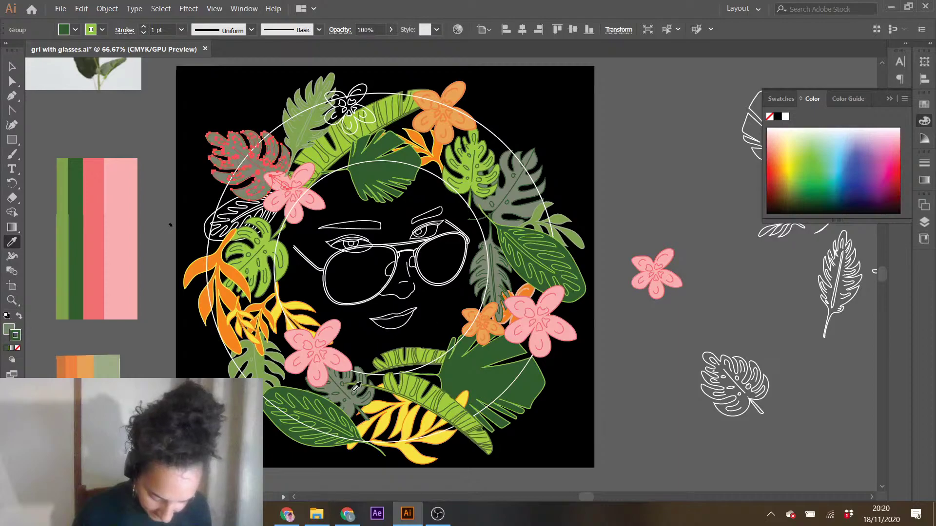
key("v")
left_click(69, 106)
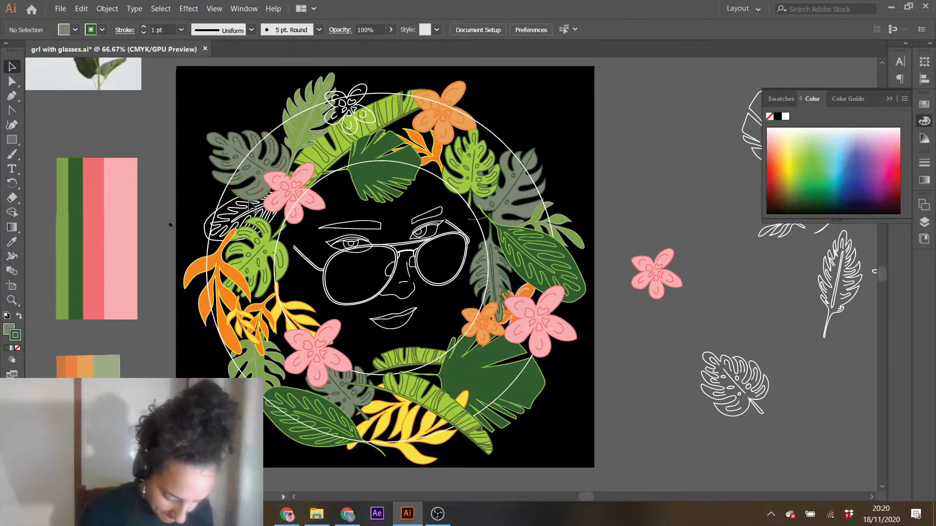
- Colour the veined leaf below the upper-left grey-green monstera with the dark green style sampled from the lower-right palm leaf
left_click(240, 220)
left_click(18, 242)
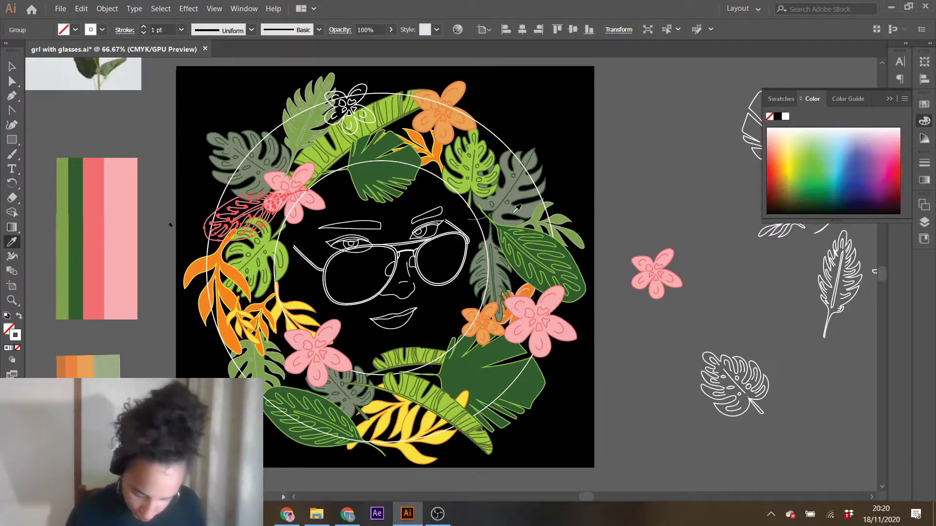
left_click(504, 364)
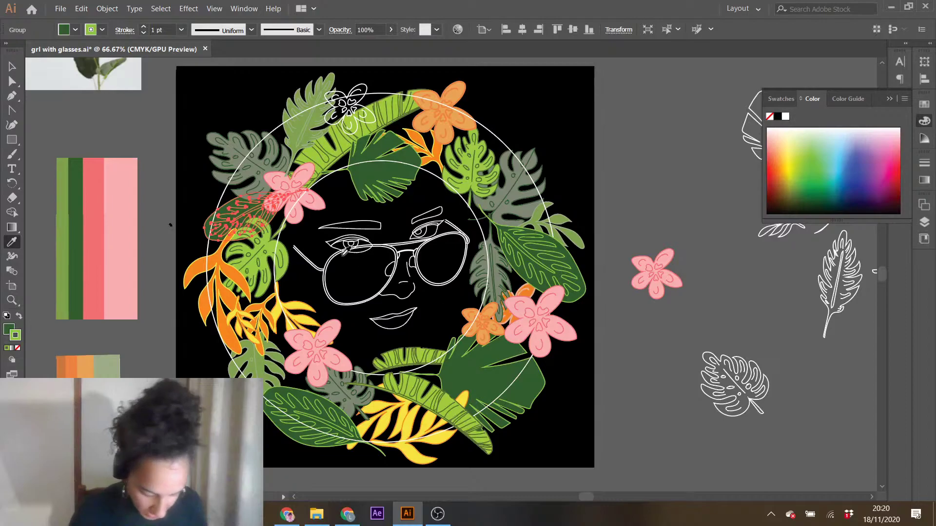
left_click(18, 66)
left_click(92, 131)
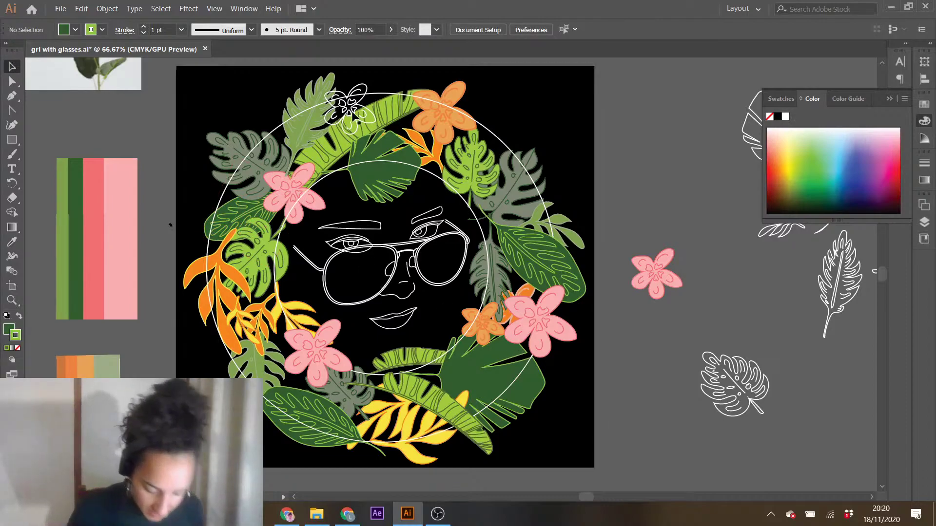
- Colour the remaining outline flower at the top of the wreath with the style sampled from the upper-left pink flower
left_click(358, 117)
left_click(17, 239)
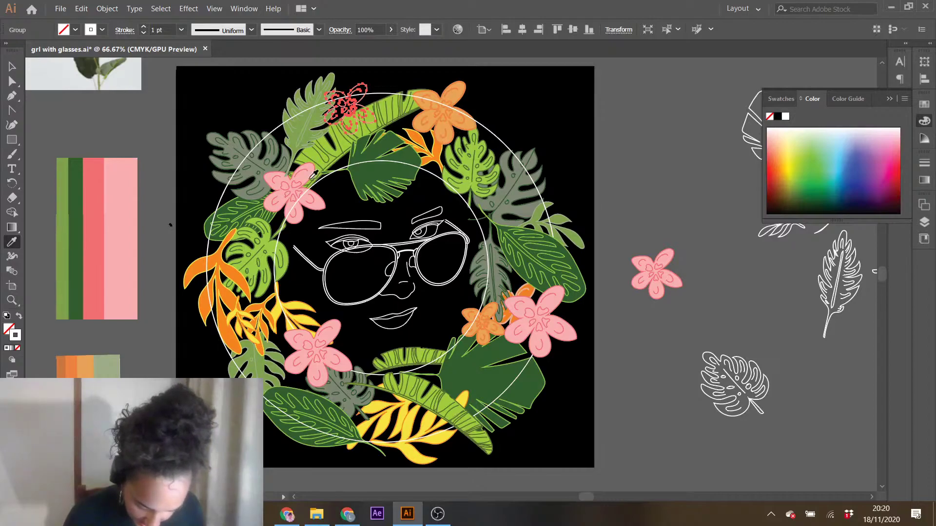
left_click(307, 196)
key("alt+Tab")
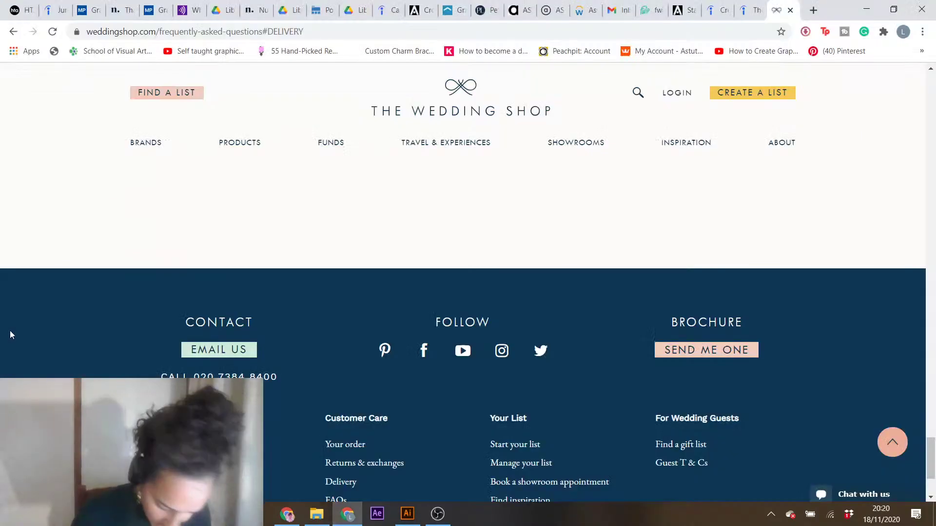
key("alt+Tab")
key("alt+Tab")
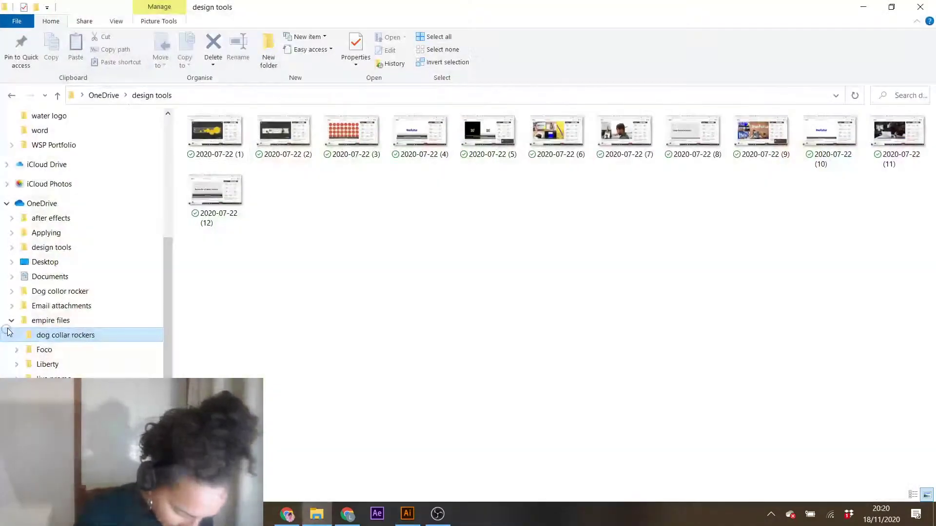
left_click(859, 6)
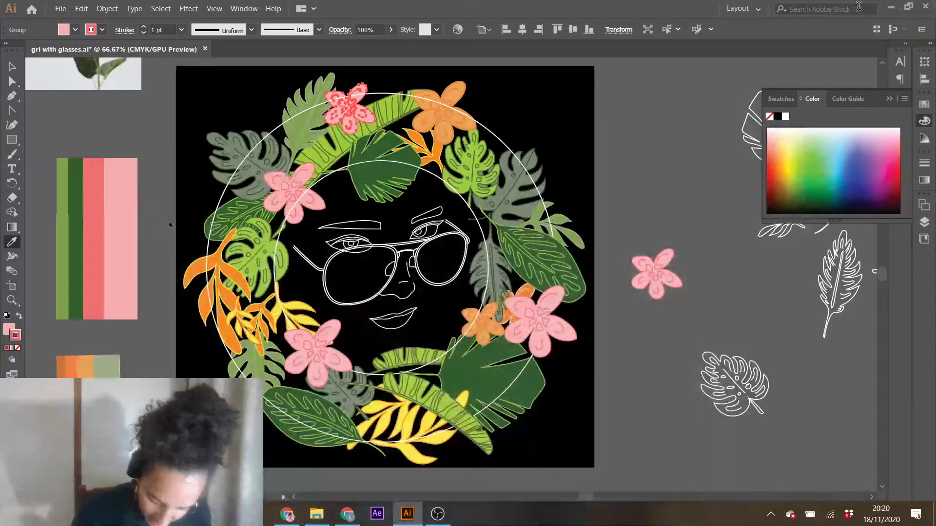
- Change the fill of the newly coloured top pink flower to a bright red
double_click(9, 330)
left_click_drag(590, 107, 662, 109)
left_click(816, 109)
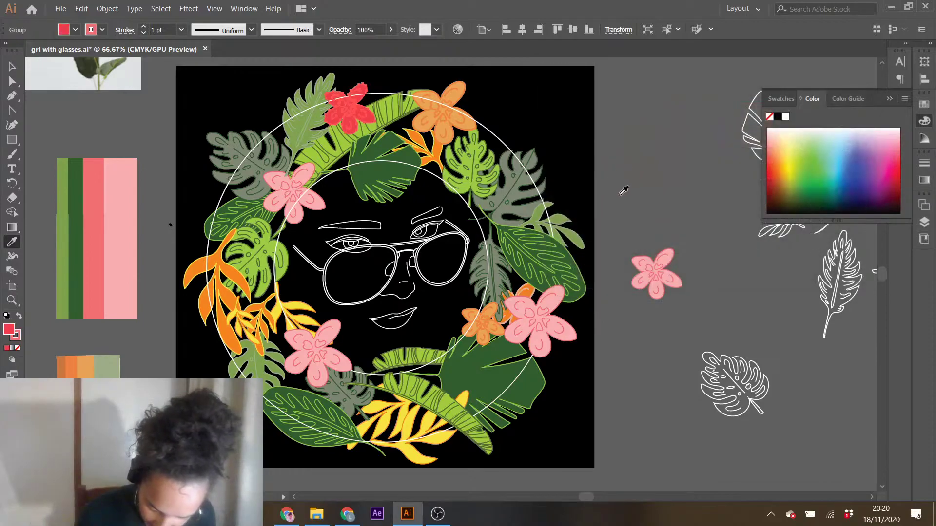
- Set the stroke of the red flower at the top of the wreath to the pale pink ead6d8
double_click(15, 335)
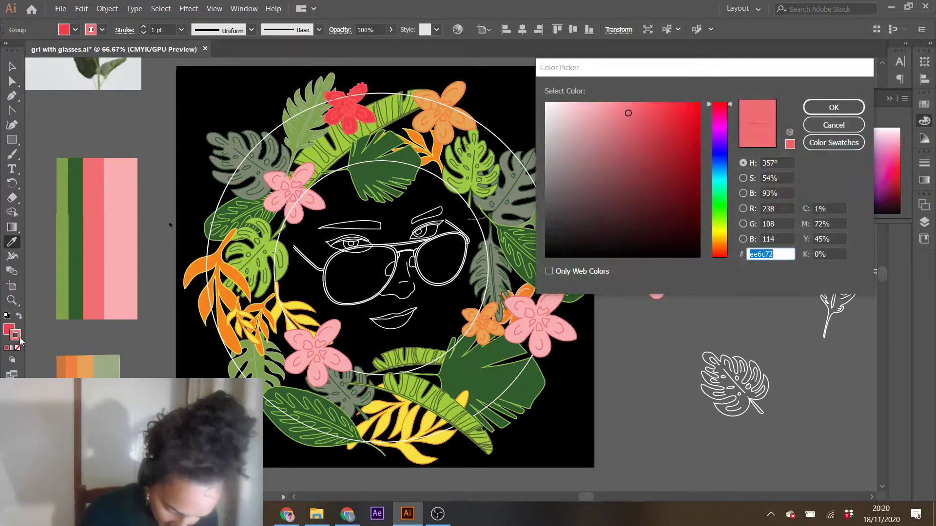
mouse_move(626, 113)
left_mouse_down()
mouse_move(560, 107)
mouse_move(557, 116)
left_mouse_up()
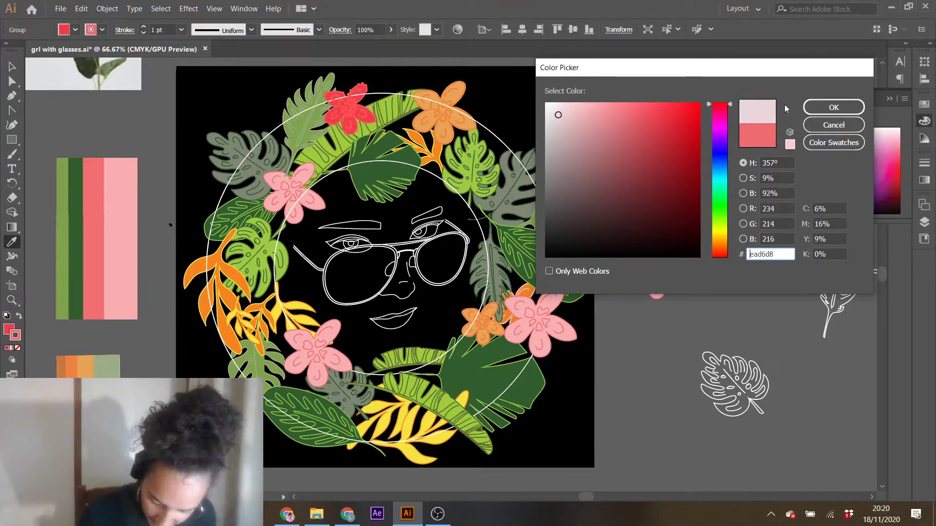
left_click(806, 111)
left_click(12, 66)
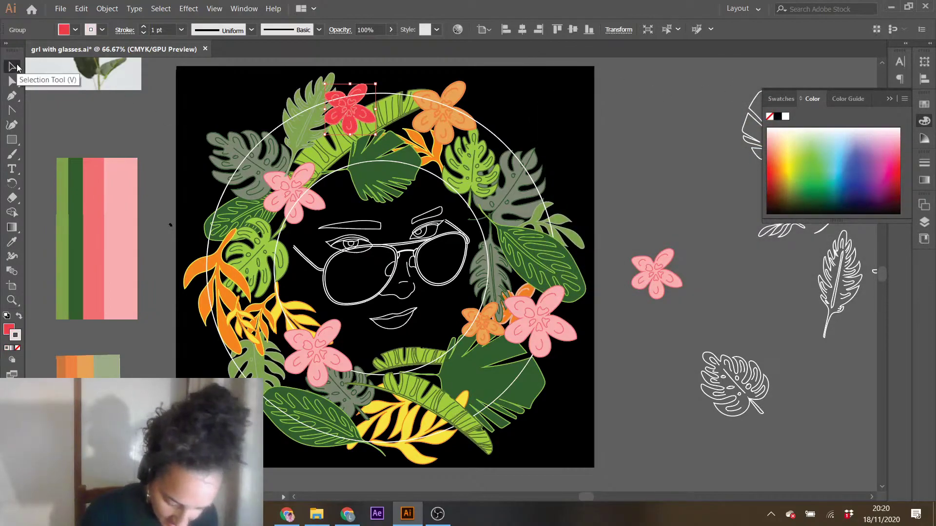
left_click(613, 161)
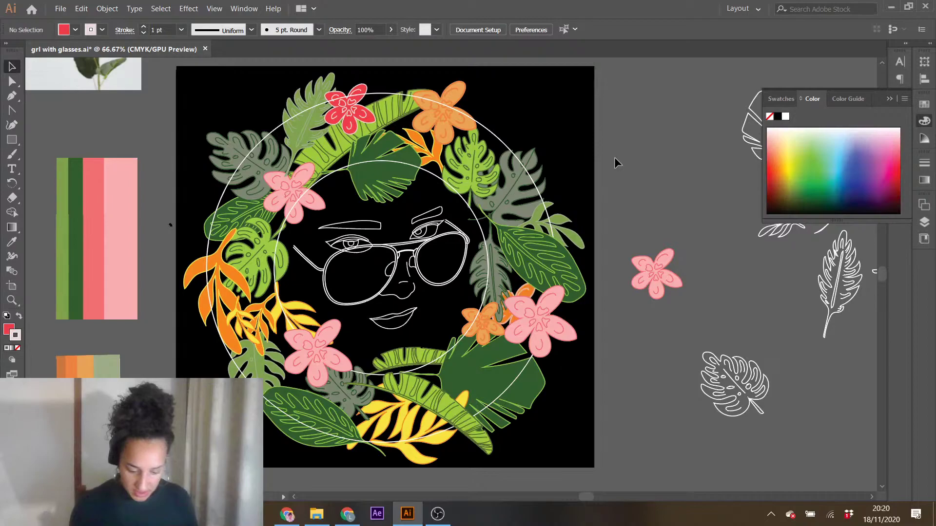
- Colour the lower-left pink flower with the red fill and pale outline sampled from the top red flower
left_click(317, 351)
key("i")
left_click(347, 106)
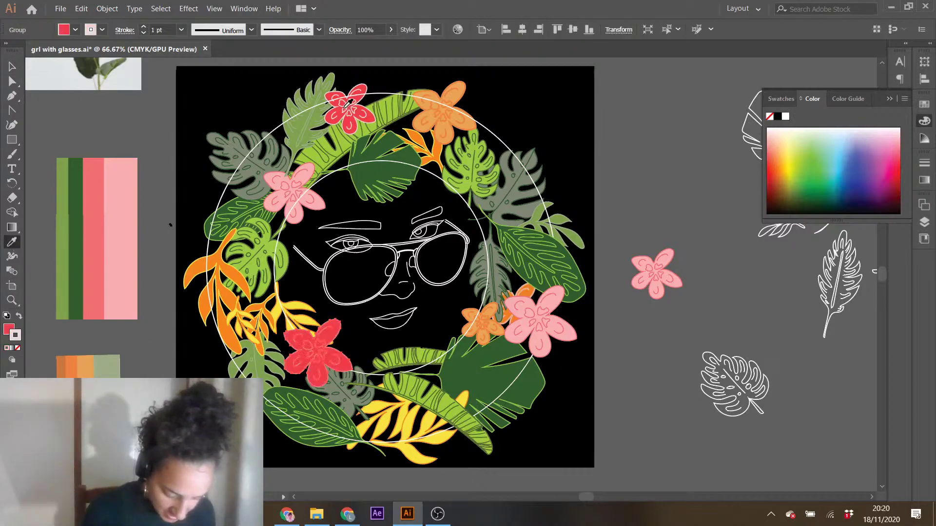
key("v")
- Clear the selection and preview the coloured wreath in Presentation Mode
left_click(152, 121)
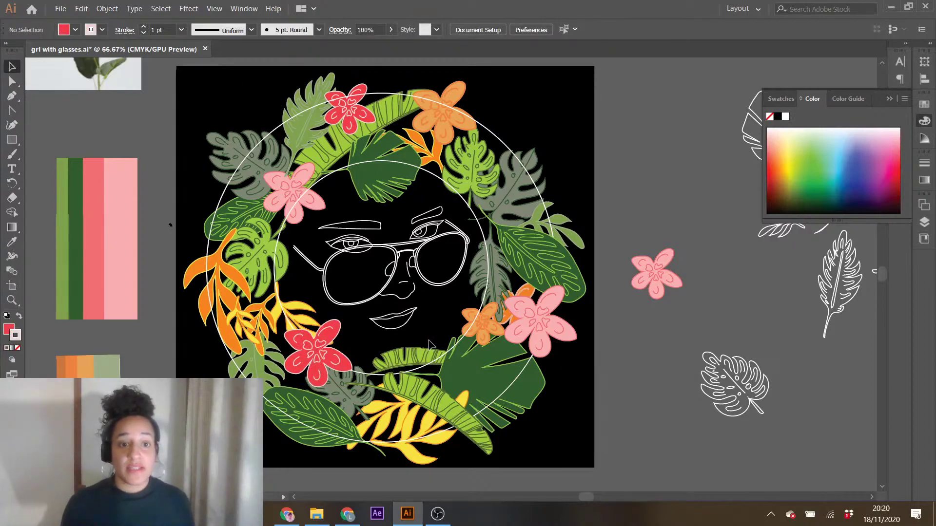
left_click(214, 8)
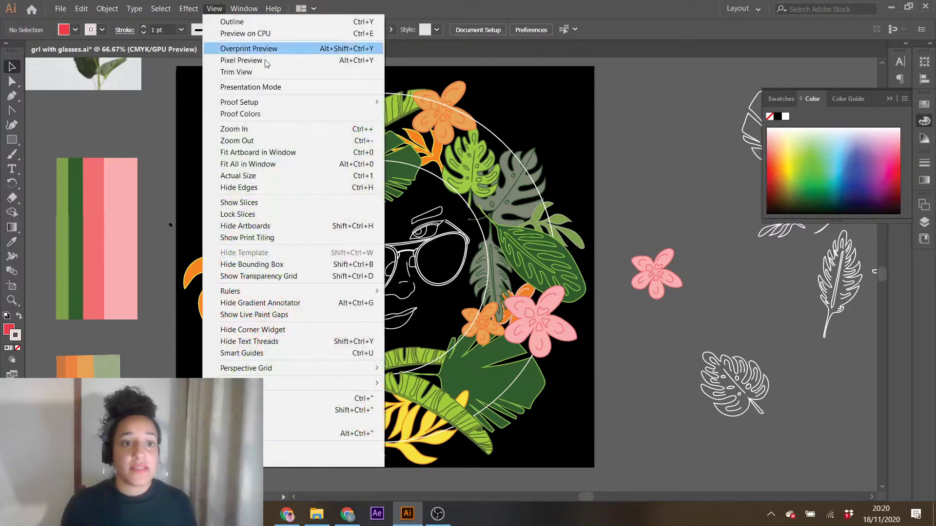
left_click(265, 85)
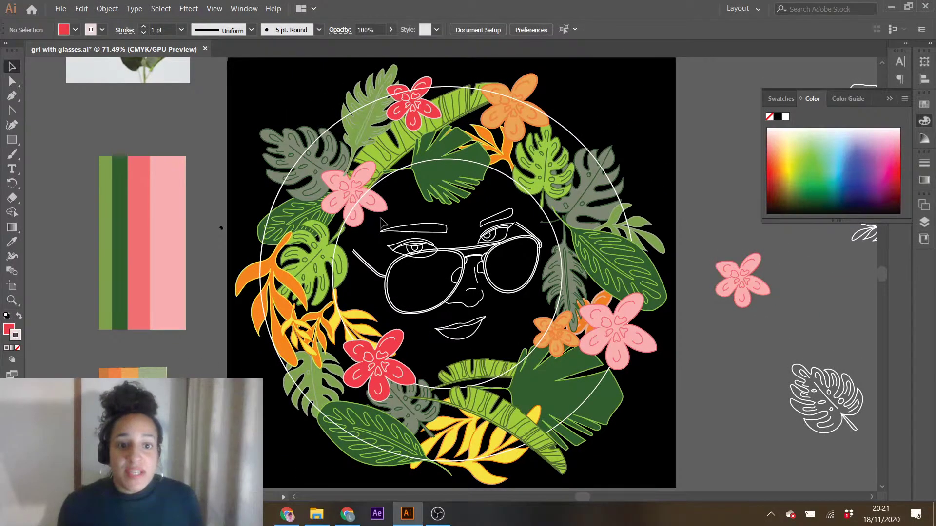
- Bring the upper-left pink flower and the large orange flower at the top of the wreath to the front
left_click(355, 193)
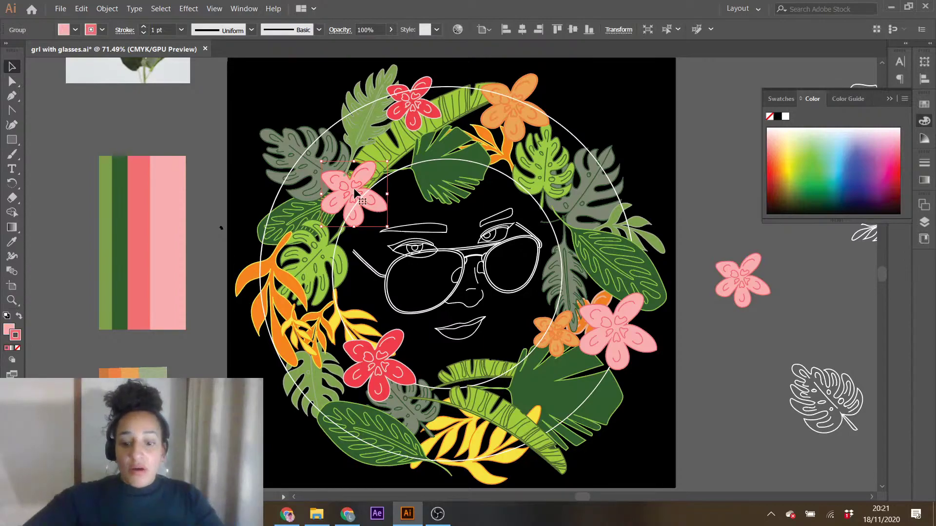
key("ctrl")
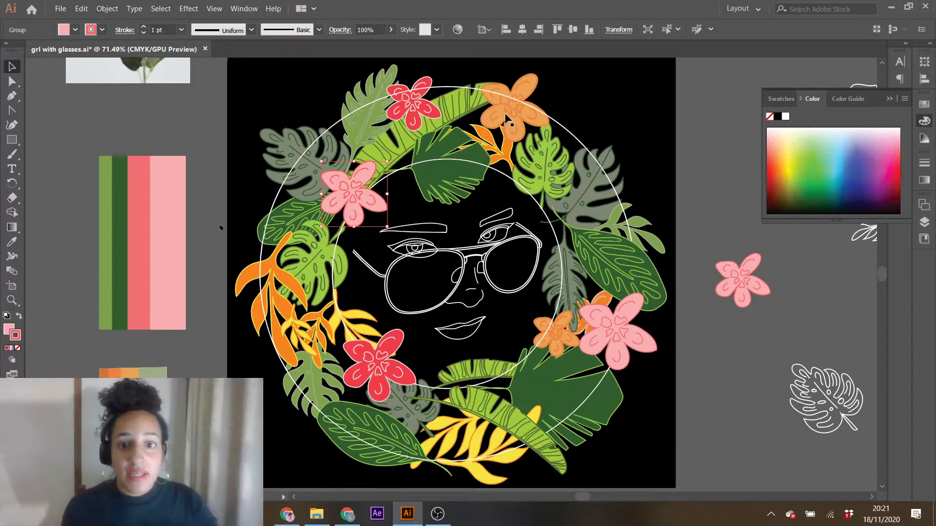
left_click(528, 128)
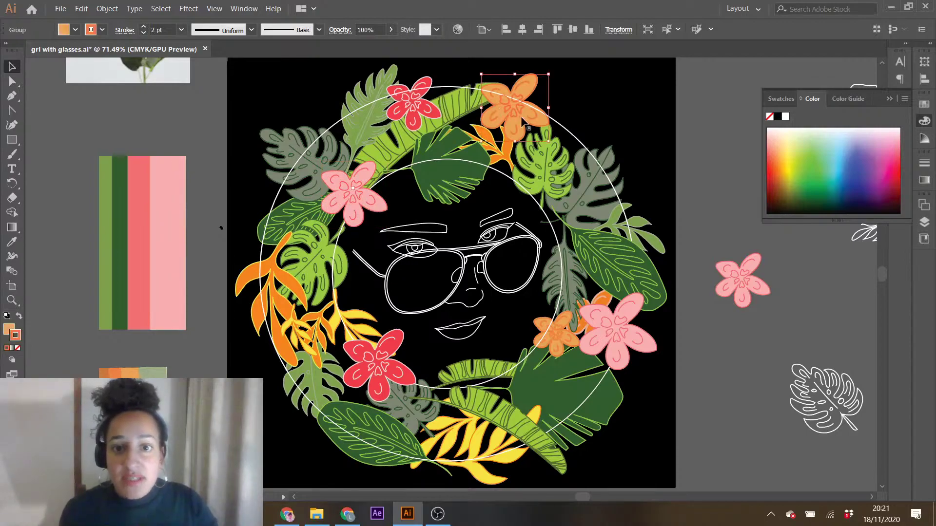
key("ctrl")
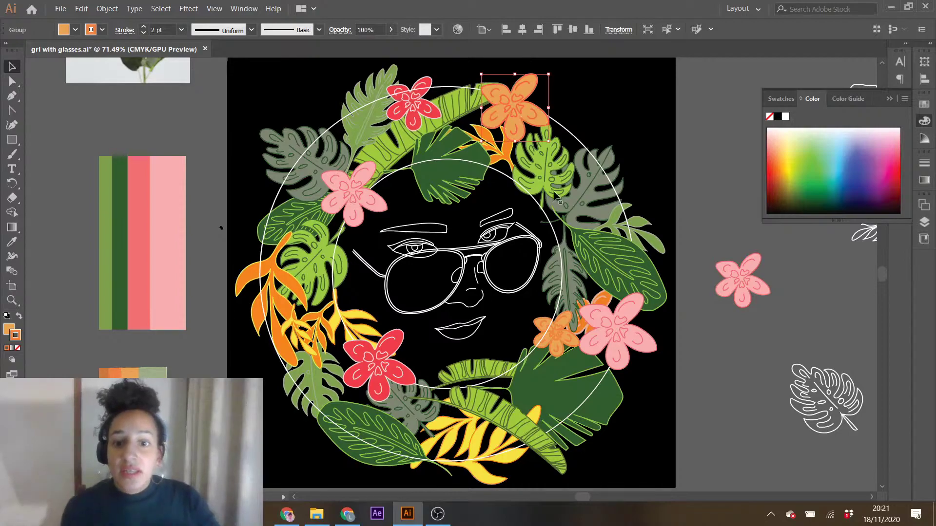
- Bring the darker orange flower on the lower right to the front, followed by the large pink flower so it overlaps the orange one
left_click(599, 305)
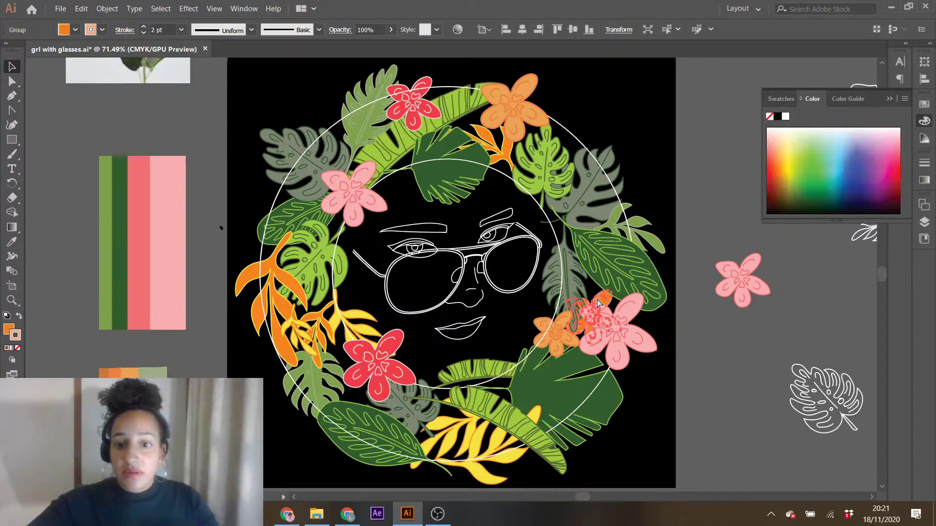
key("ctrl+shift+bracketright")
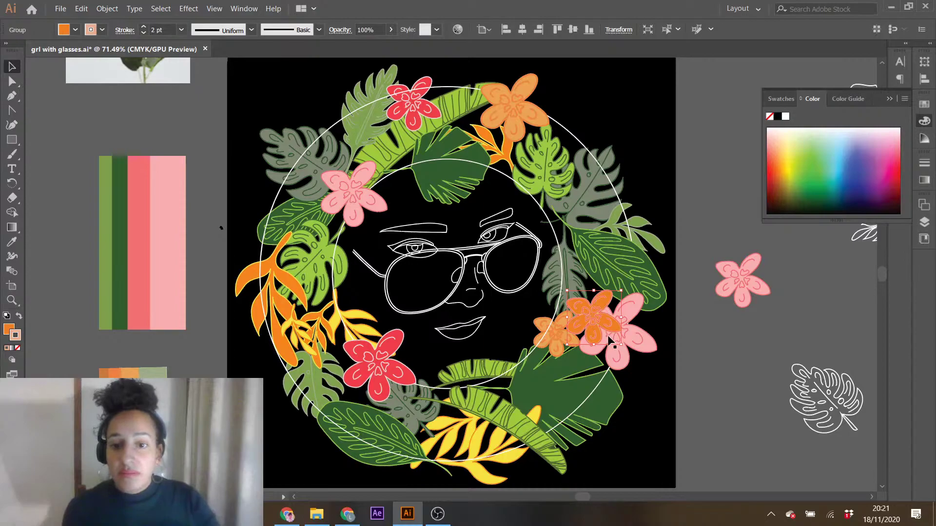
left_click(627, 347)
key("ctrl+shift+bracketright")
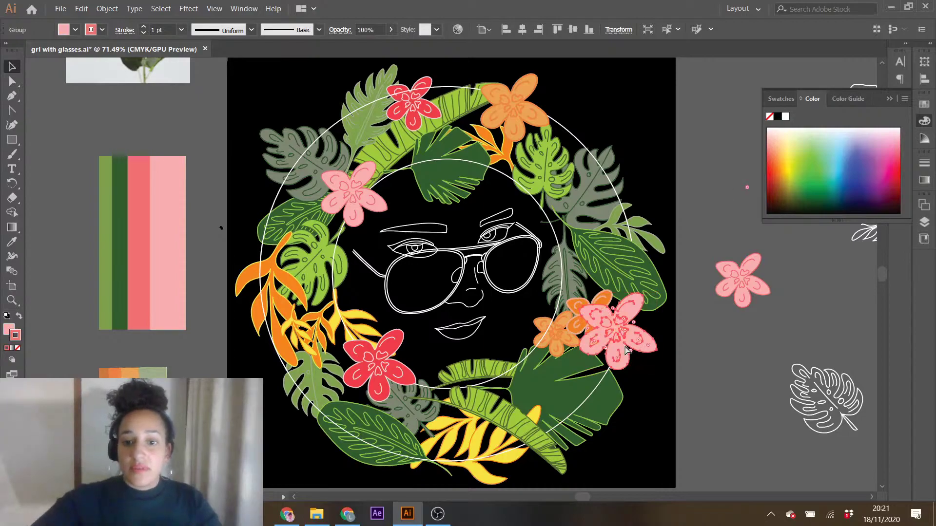
- Nudge the darker orange flower left so more of it shows between the lighter orange flower and the large pink flower
left_click(576, 327)
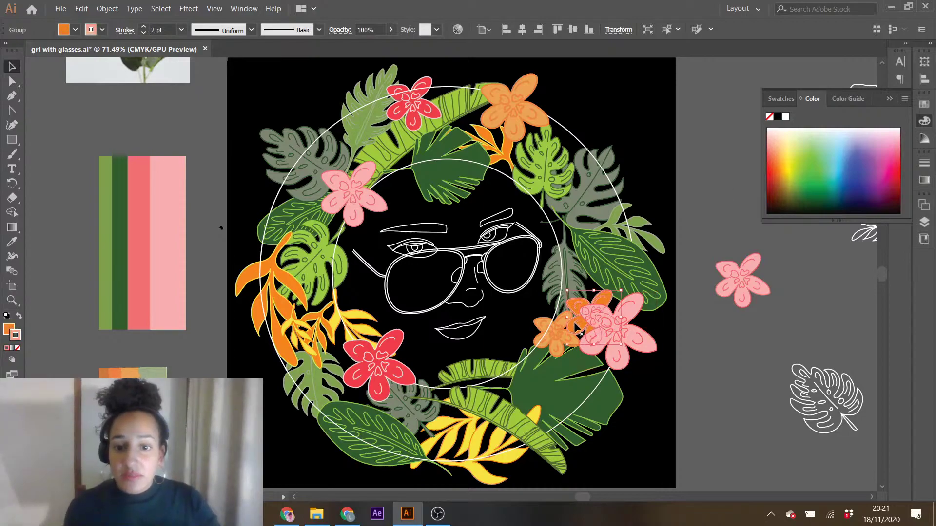
key("shift+Left")
key("shift+Left")
key("shift+Left")
key("shift+Left")
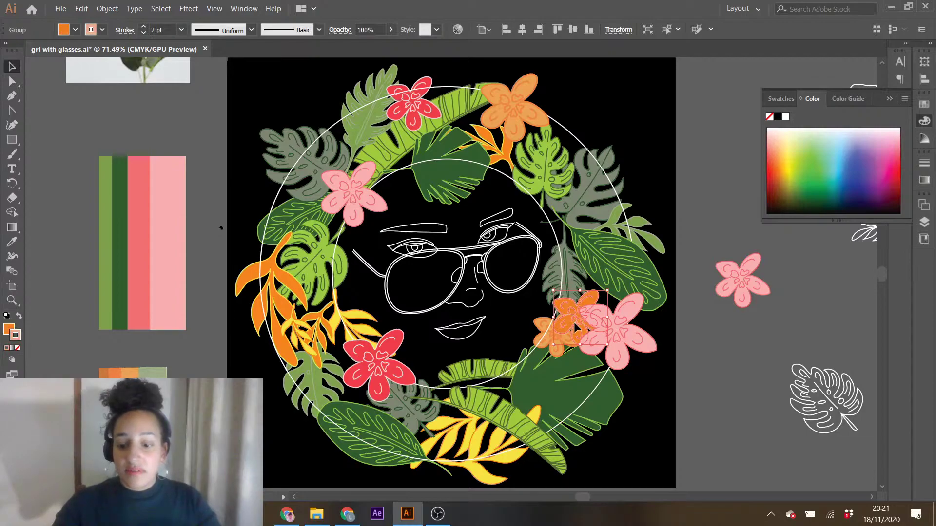
left_click(685, 384)
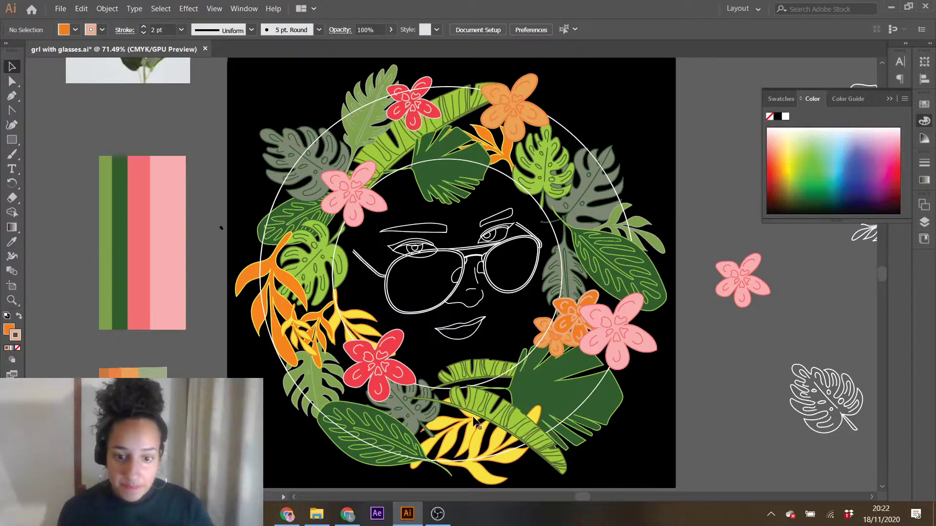
- Bring the yellow leafy branch at the bottom of the wreath in front of the overlapping green leaves
left_click(481, 447)
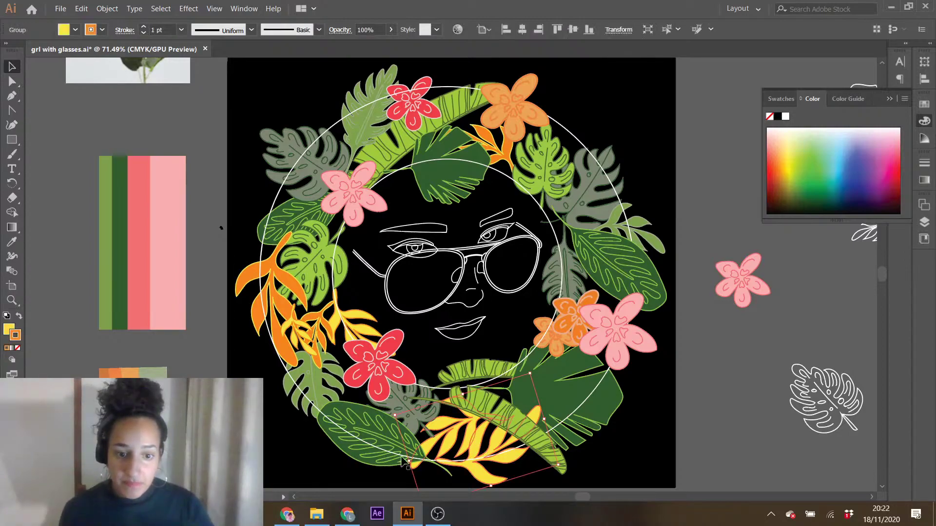
key("ctrl+[")
key("ctrl+z")
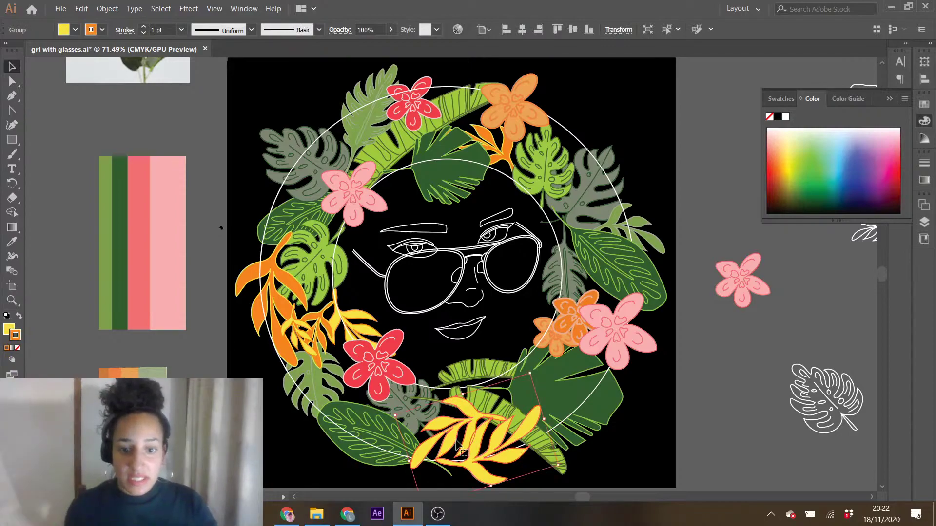
left_click(720, 438)
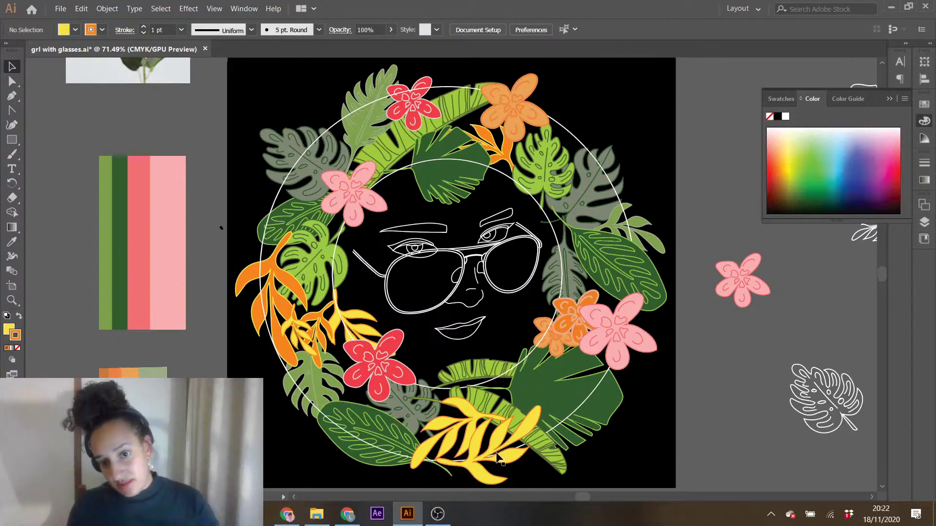
- Rearrange the stacking at the bottom of the wreath so the light green banana leaf overlaps the stem of the yellow branch
left_click(464, 433)
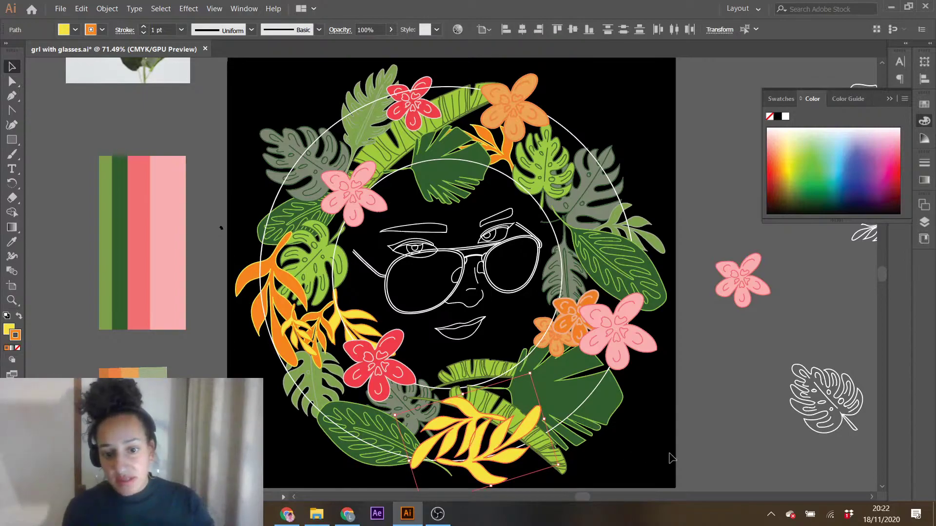
left_click(710, 457)
left_click(481, 455)
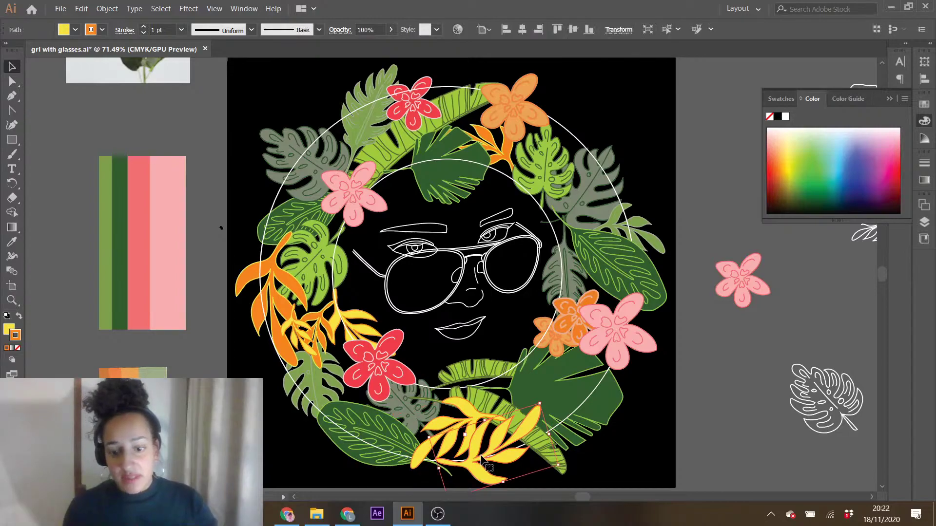
key("ctrl")
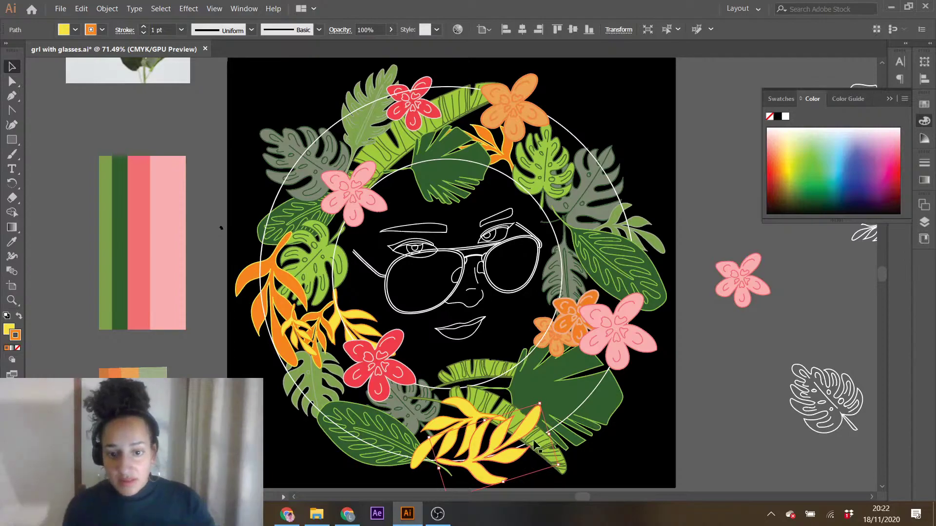
left_click(641, 450)
left_click(519, 420)
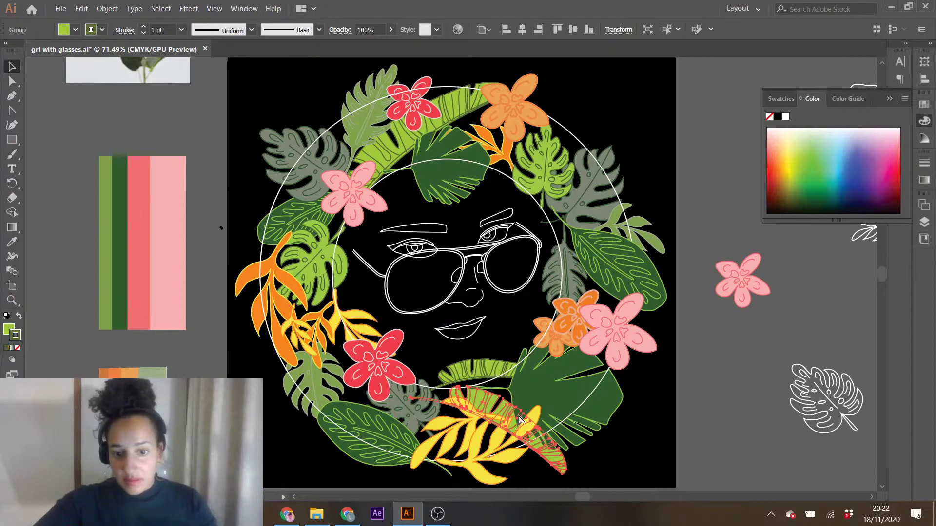
left_click(758, 439)
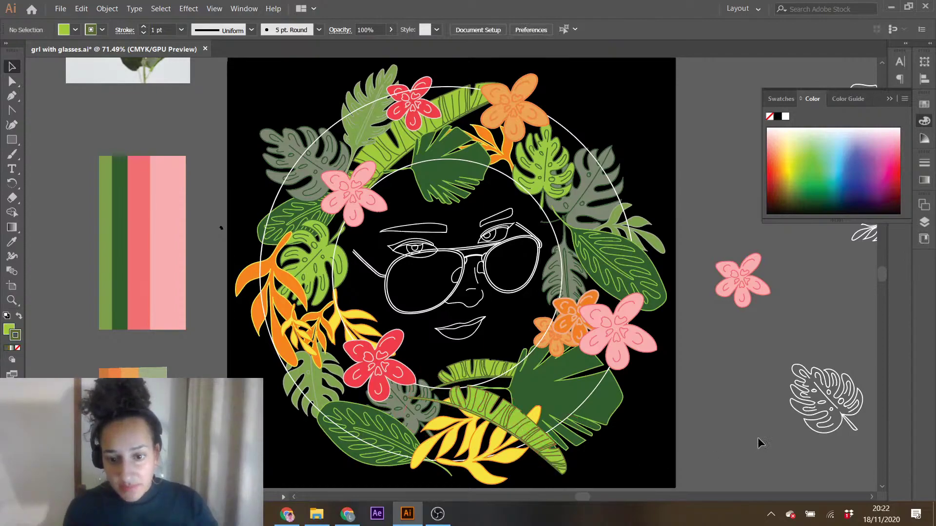
- Bring the small grey-green monstera leaf to the front, followed by the lower-left red flower so it overlaps the leaf
left_click(403, 402)
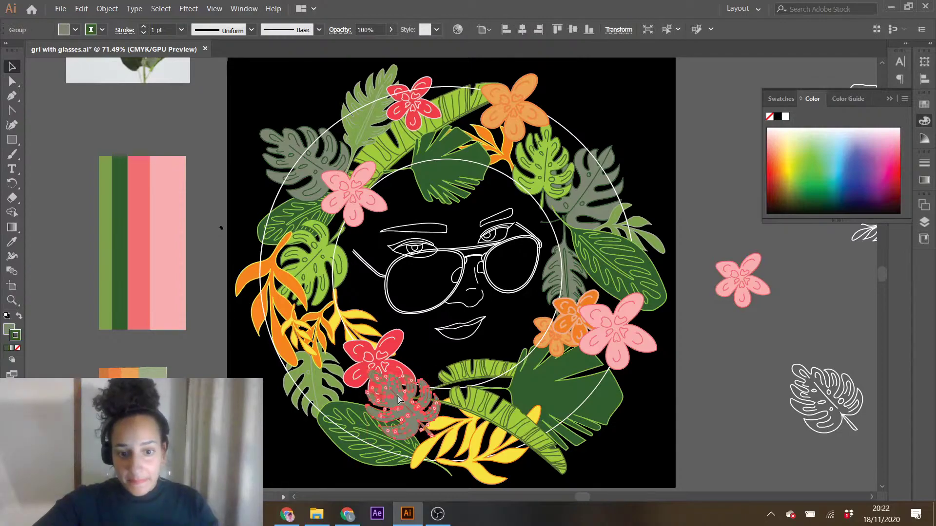
left_click(367, 360)
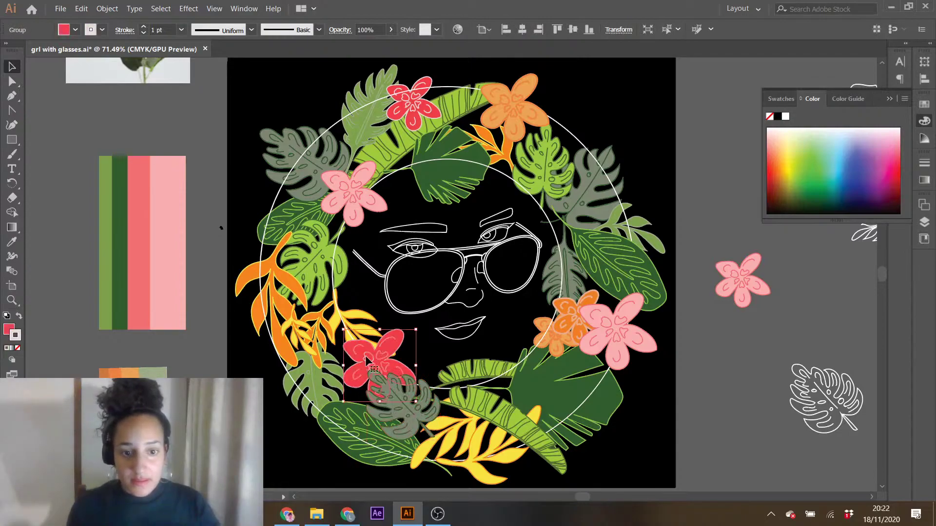
key("ctrl+shift+bracketright")
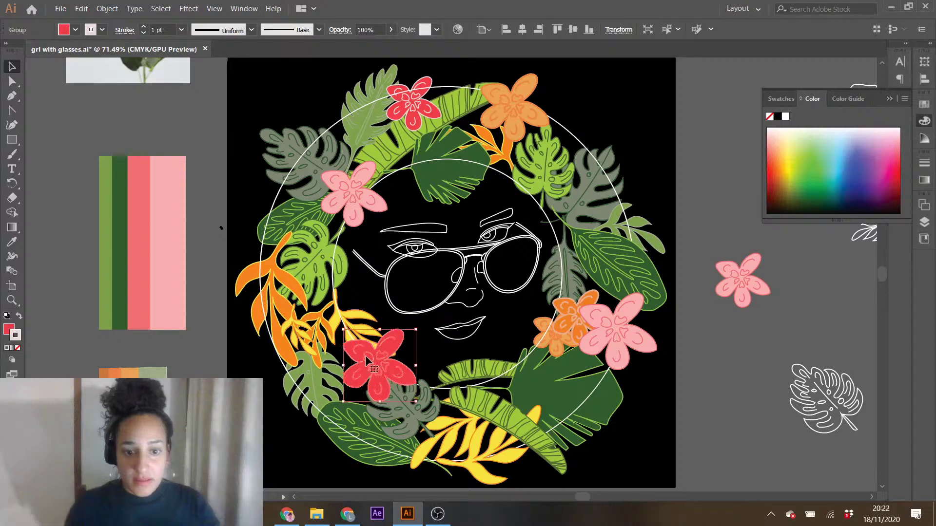
- Rotate the dark green veined leaf at the lower left slightly so its stem end tilts upward
left_click(412, 453)
left_click_drag(456, 477, 458, 465)
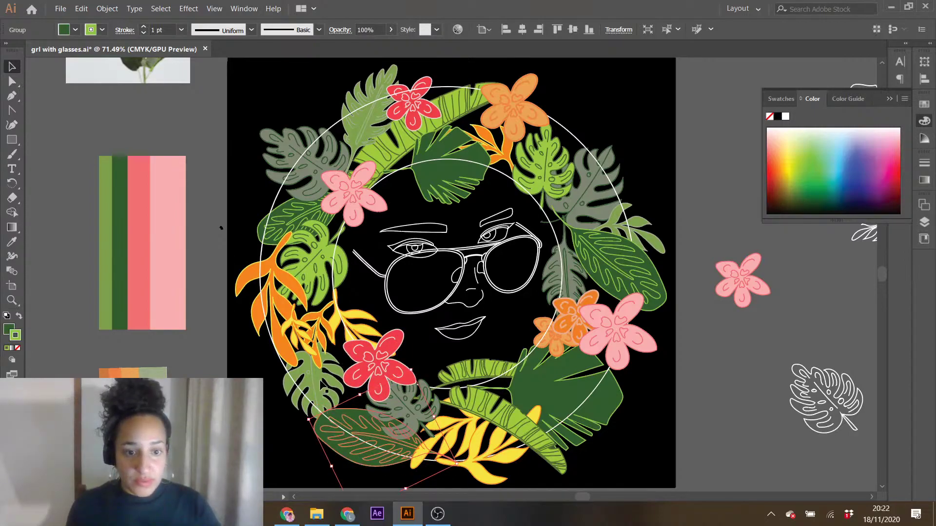
- Move the muted green monstera leaf at the lower left inward beside the red flower and rotate it slightly
left_click(317, 379)
left_click_drag(318, 381, 333, 376)
left_click_drag(291, 411, 286, 425)
left_click_drag(323, 395, 326, 387)
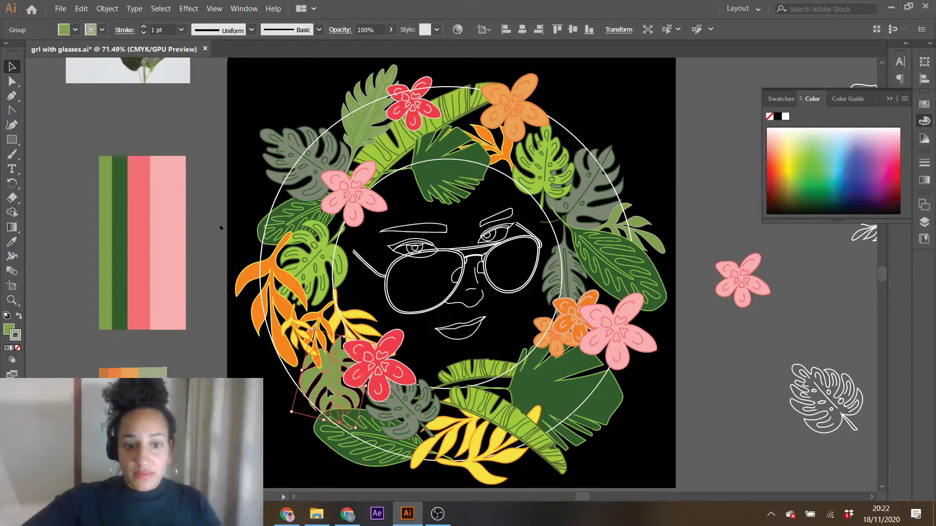
key("ctrl")
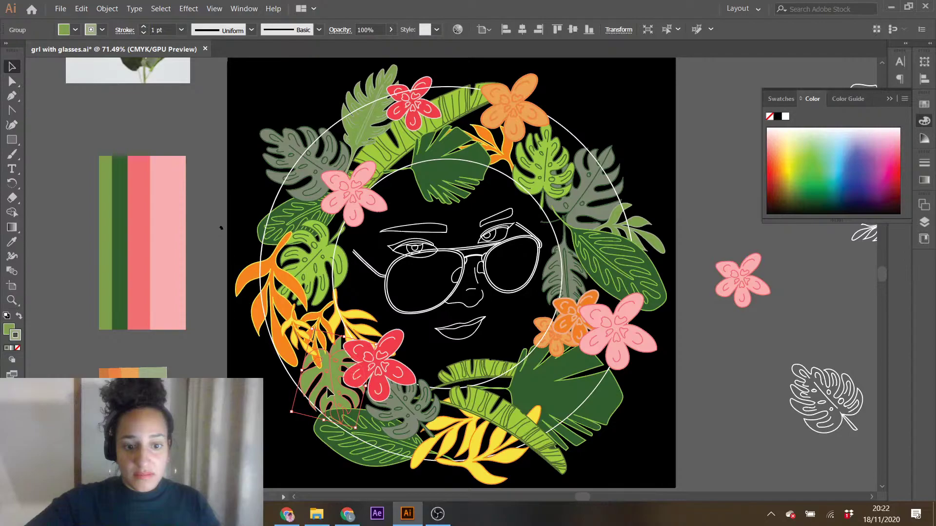
key("ctrl")
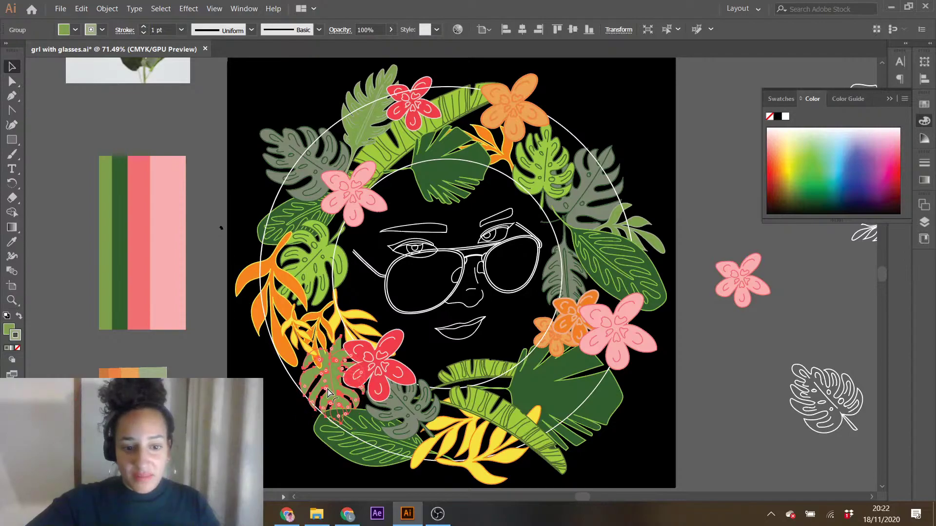
left_click(305, 448)
- Bring the light green monstera leaf on the left side of the wreath in front of the orange branch
left_click(347, 455)
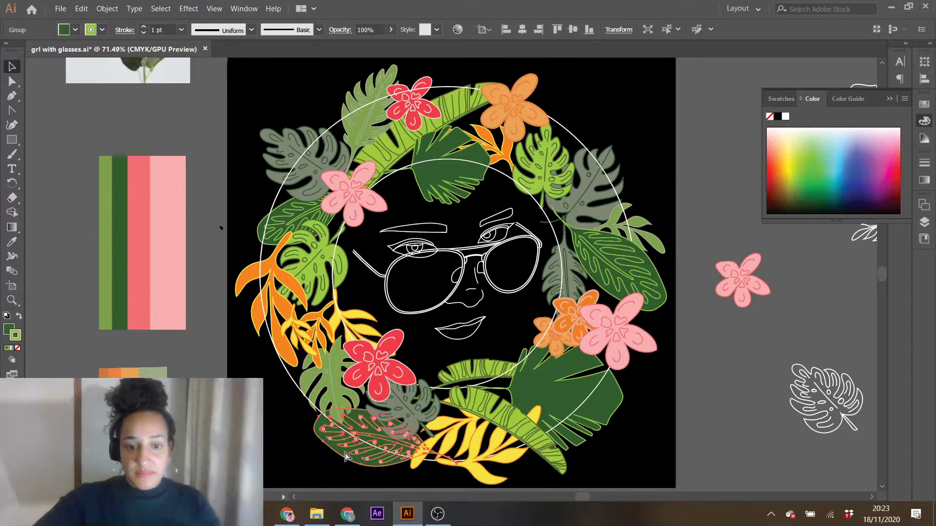
left_click(268, 412)
key("ctrl+shift+]")
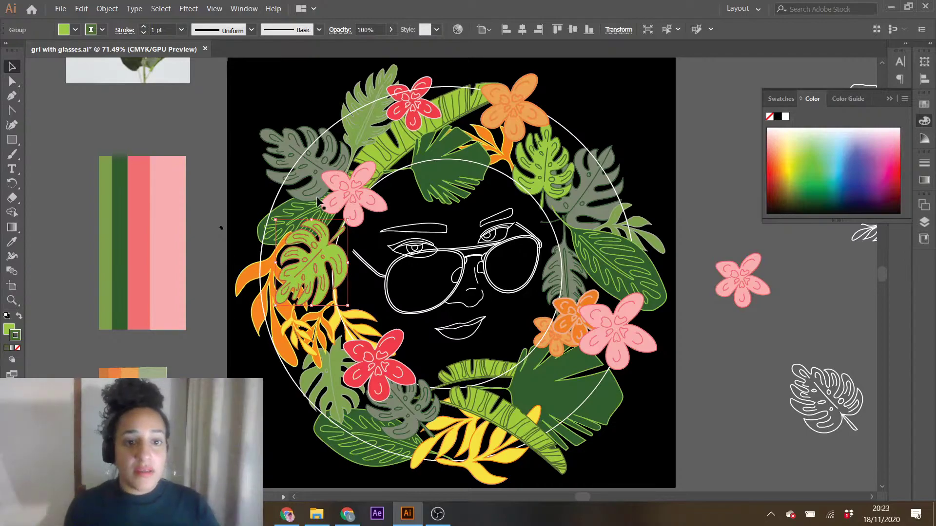
- Nudge the muted green leaf at the upper left of the wreath slightly down, closer to the pink flower
double_click(361, 131)
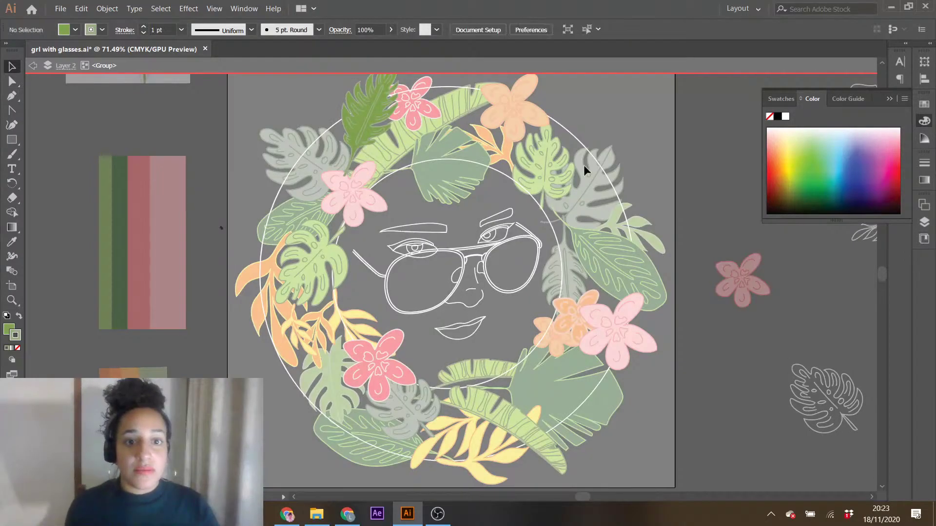
double_click(727, 163)
left_click(367, 131)
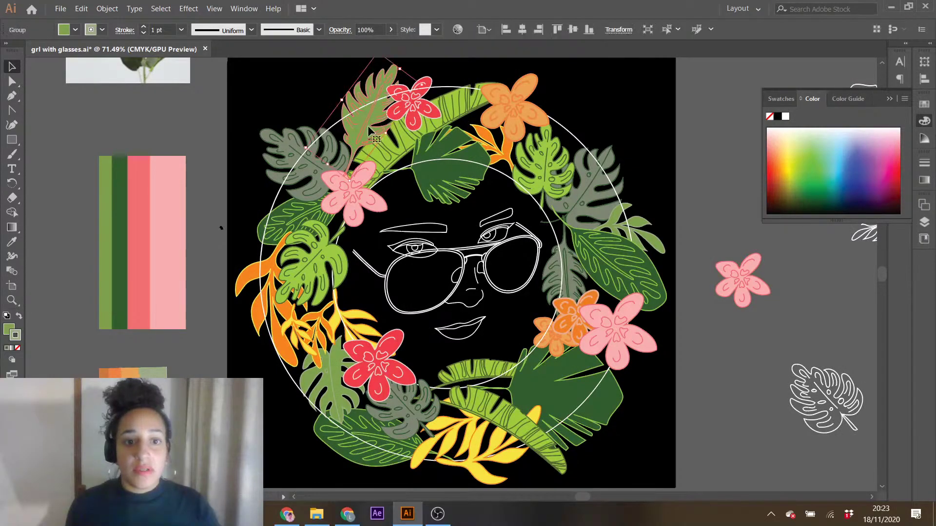
left_click_drag(367, 136, 366, 138)
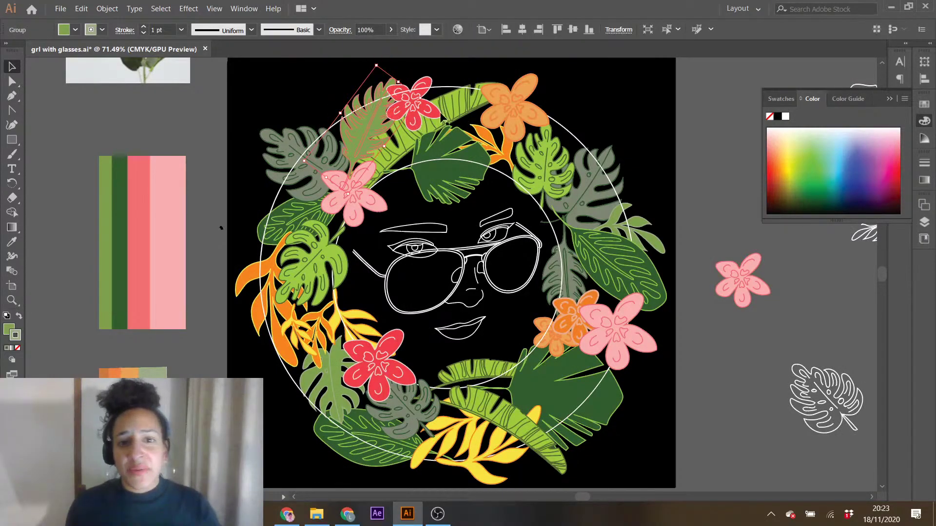
- Shift the dark green fan leaf at the wreath's top leftward and enlarge it slightly, and enlarge the pink flower at the upper left
left_click(446, 165)
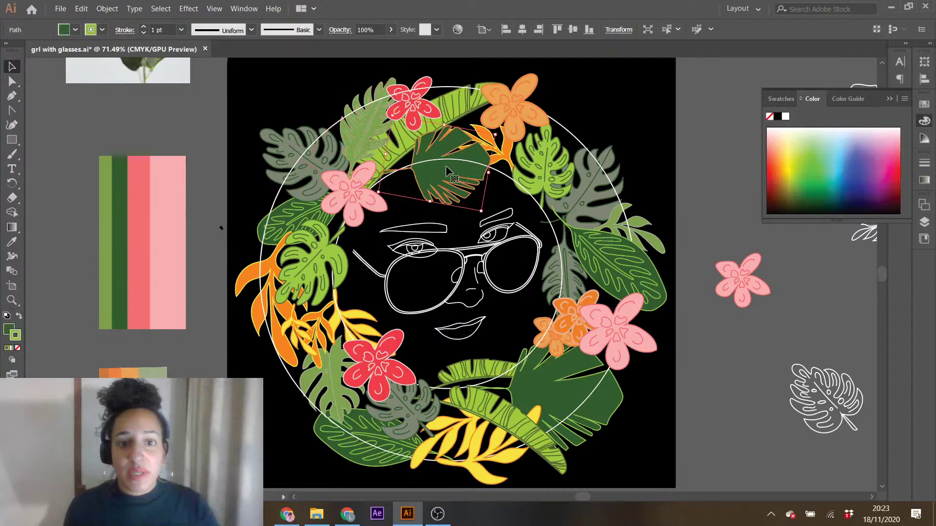
left_click_drag(445, 165, 435, 165)
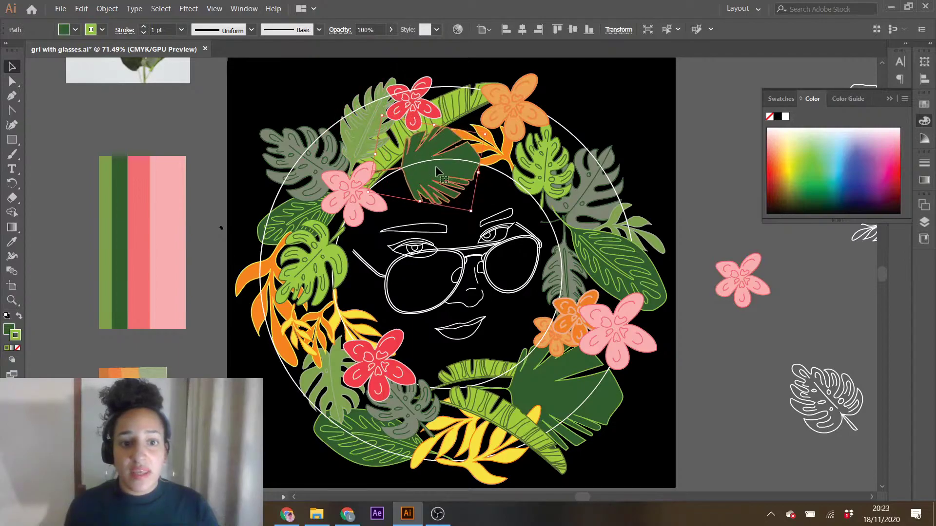
left_click_drag(471, 211, 477, 215)
left_click(347, 190)
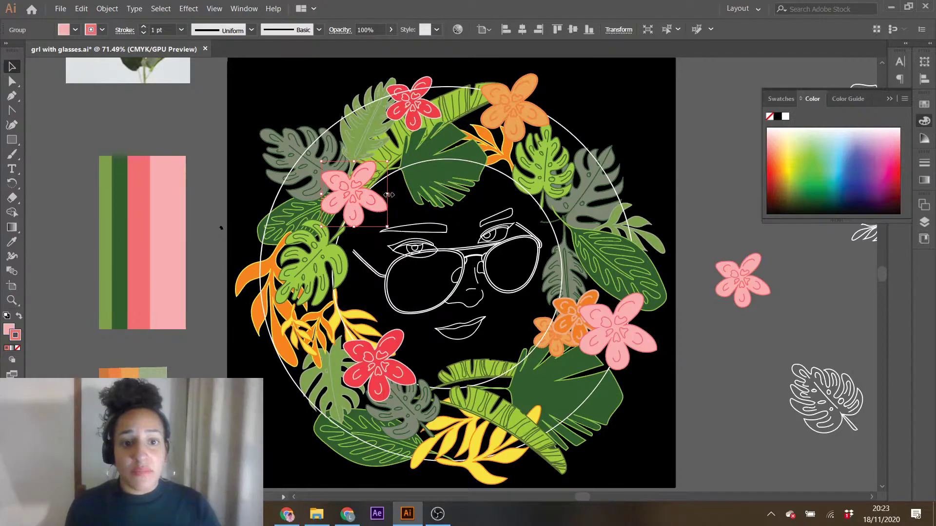
left_click_drag(408, 196, 371, 189)
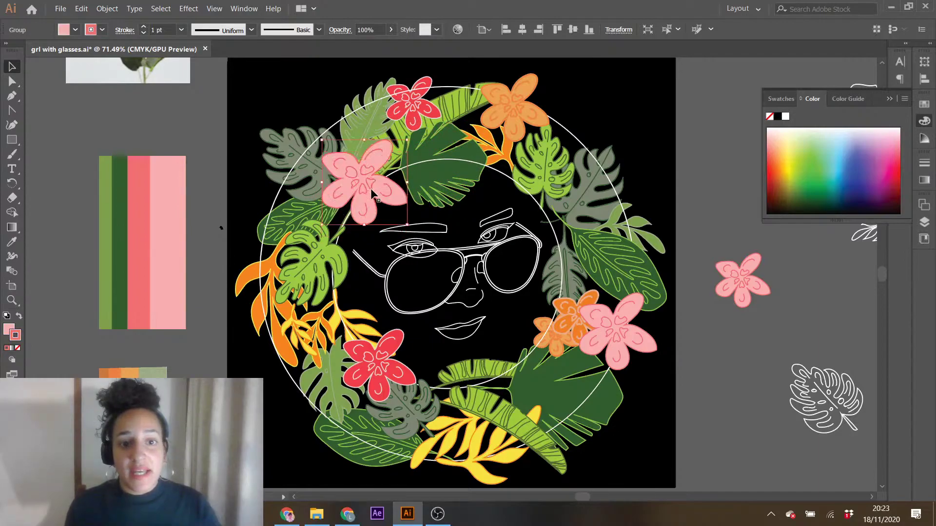
- Enlarge the light orange flower at the top of the wreath, shift it slightly and rotate it counterclockwise
left_click(520, 131)
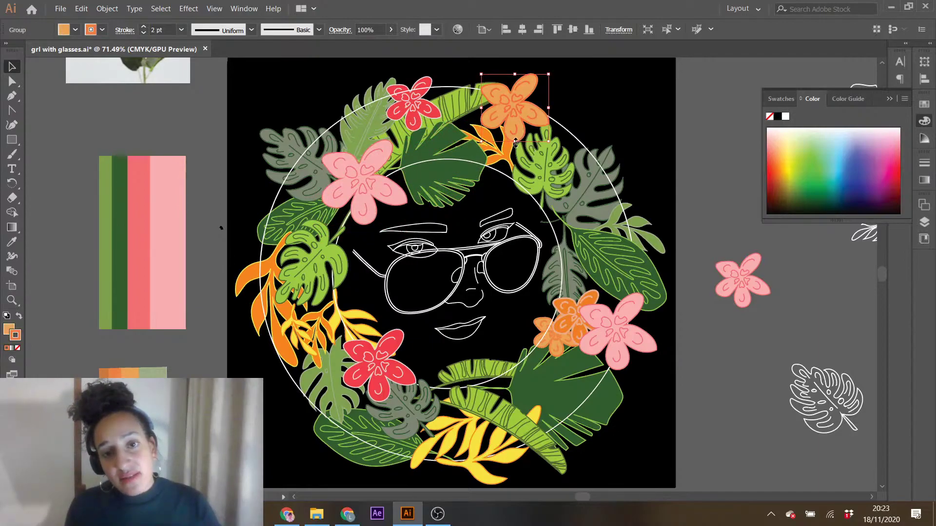
left_click_drag(516, 142, 514, 158)
left_click_drag(501, 116, 499, 112)
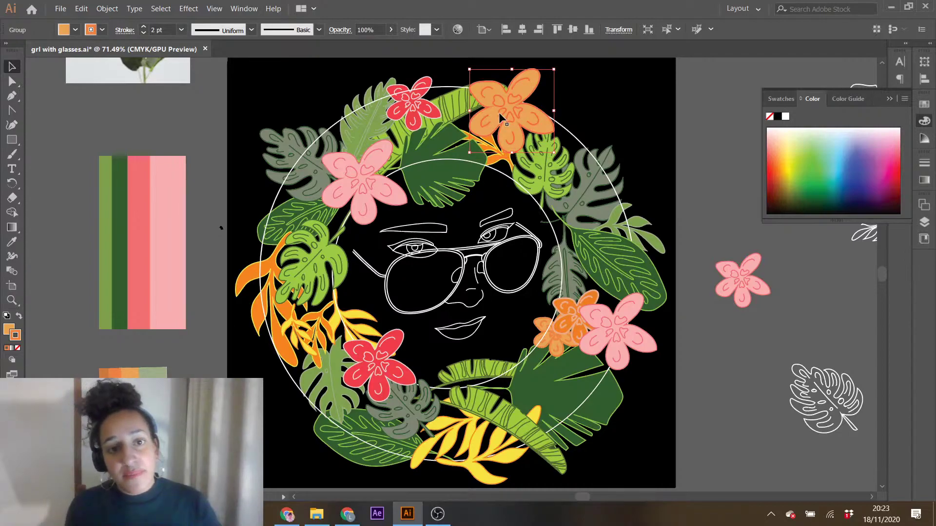
mouse_move(498, 112)
left_mouse_down()
mouse_move(519, 116)
mouse_move(512, 118)
left_mouse_up()
left_click_drag(567, 76, 535, 76)
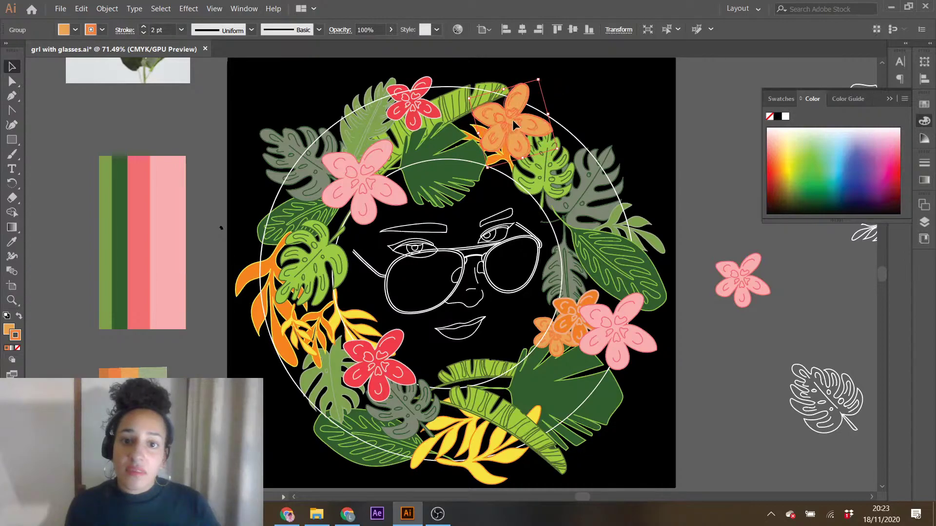
- Bring the orange branch at the top forward over the dark green fan leaf, keeping the light orange flower in front of the branch
left_click(645, 84)
left_click(506, 164)
key("ctrl+shift+bracketright")
left_click_drag(505, 160, 512, 172)
left_click(642, 102)
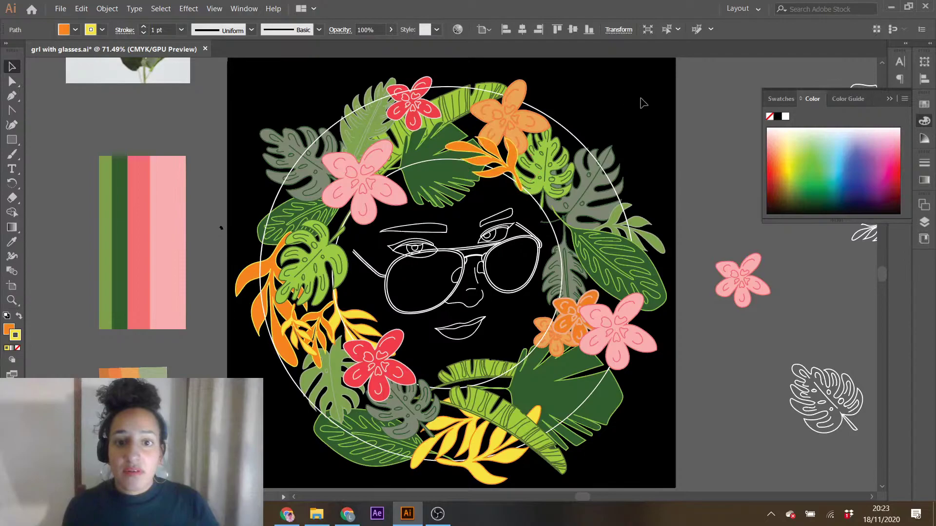
left_click(522, 139)
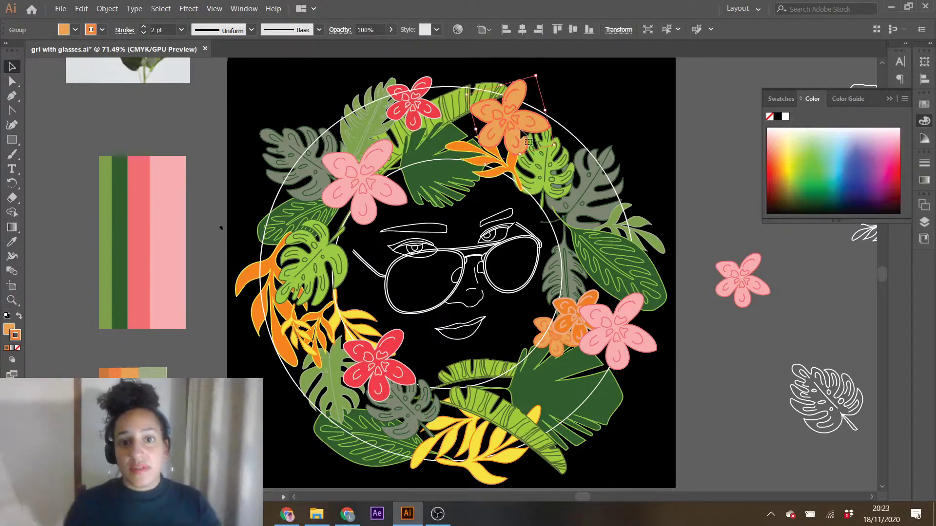
left_click(663, 97)
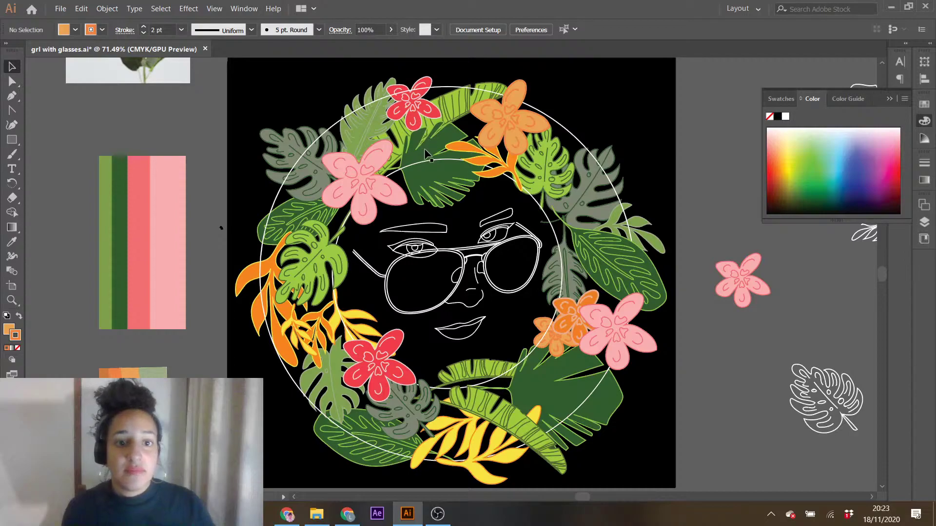
- Bring the light green banana leaf at the top to the front, followed by the red and pink flowers so they overlap it
left_click(457, 113)
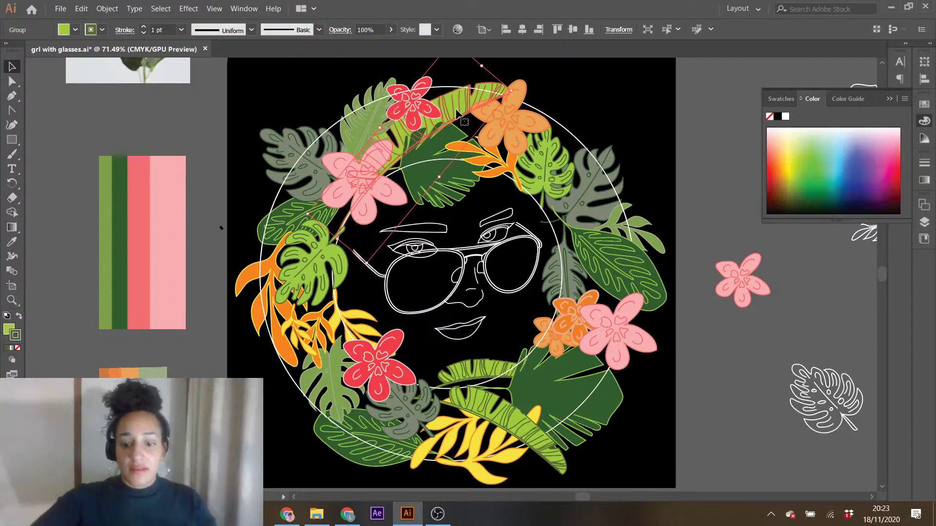
key("ctrl+shift+bracketright")
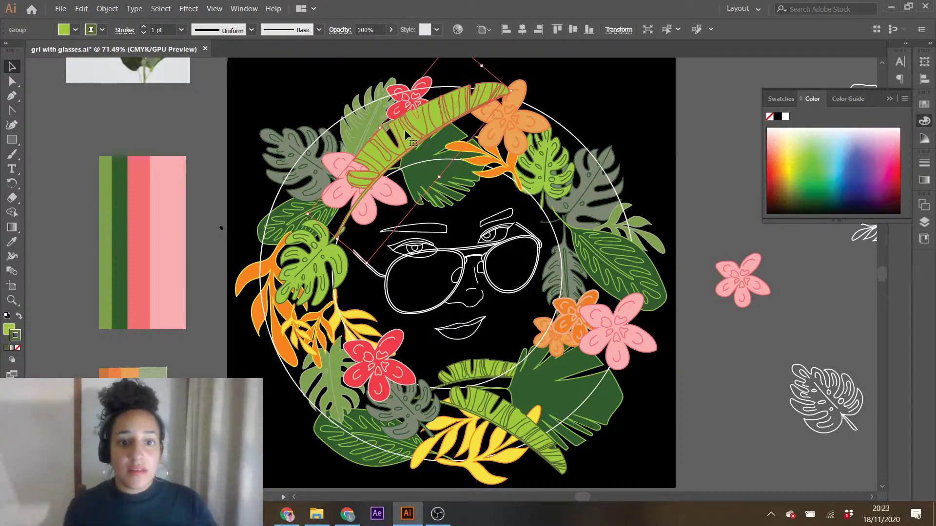
left_click(408, 103)
key("ctrl+shift+bracketright")
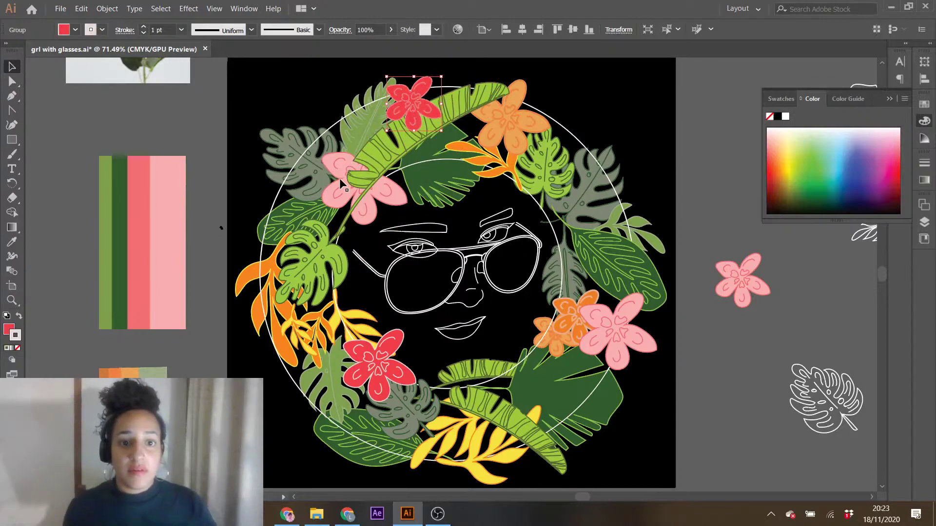
left_click(385, 203)
key("ctrl+shift+bracketright")
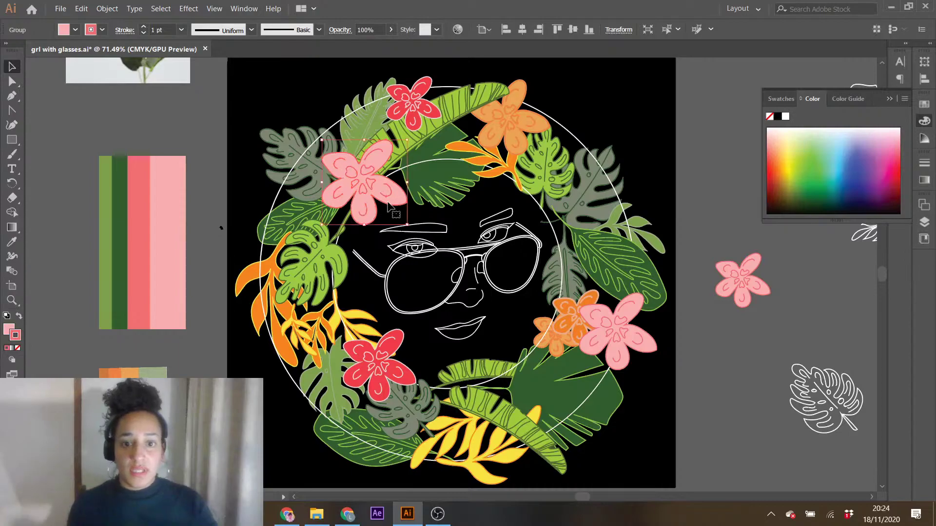
left_click(683, 383)
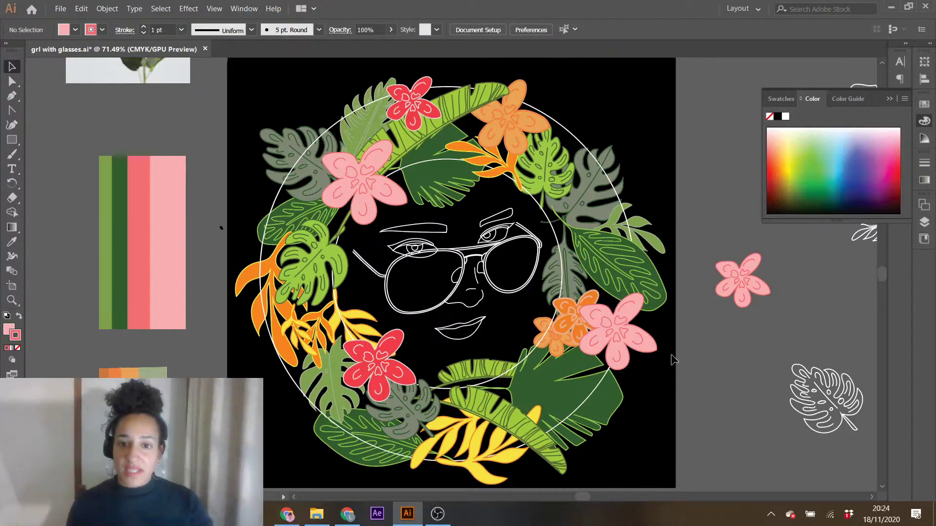
- Move the green sprig and the dark green veined leaf on the right inward, with the sprig slightly rotated and in front of the leaf
left_click(603, 247)
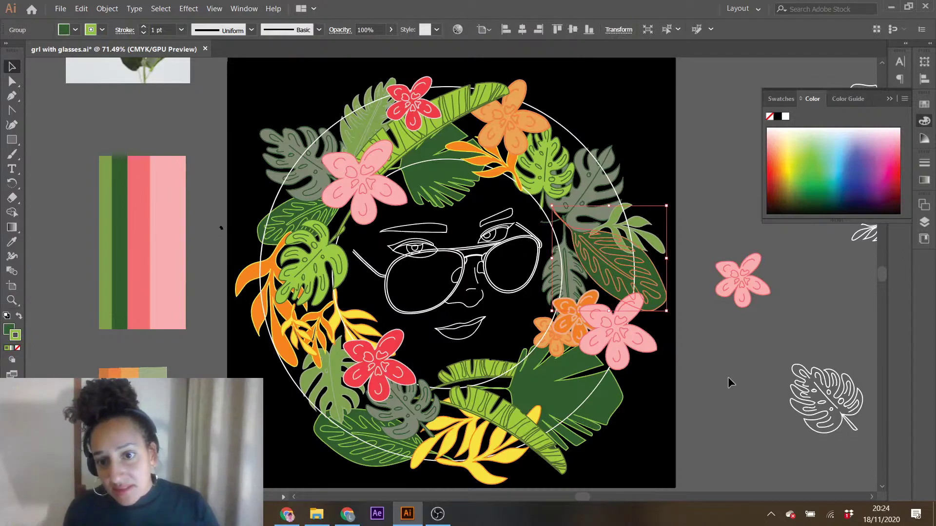
left_click(690, 343)
left_click(613, 231)
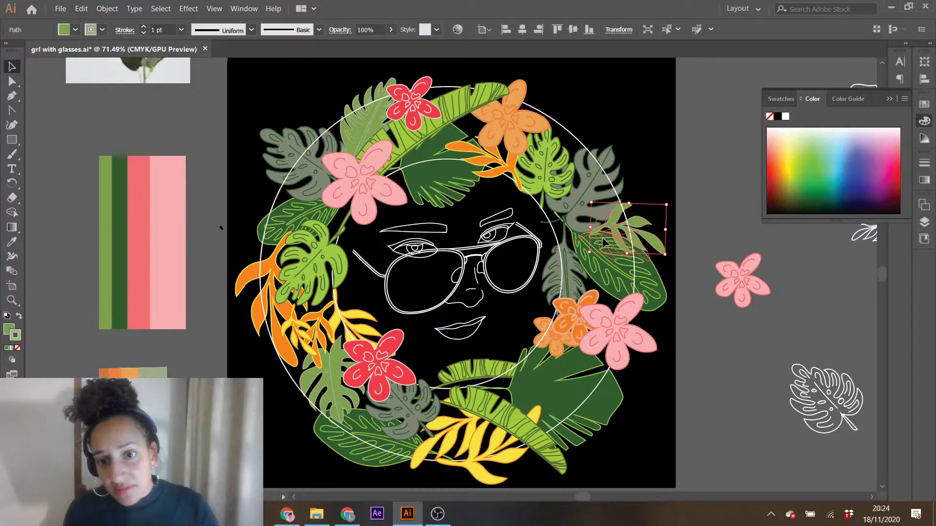
left_click_drag(644, 242, 628, 250)
left_click_drag(650, 212, 652, 210)
left_click_drag(606, 237, 600, 240)
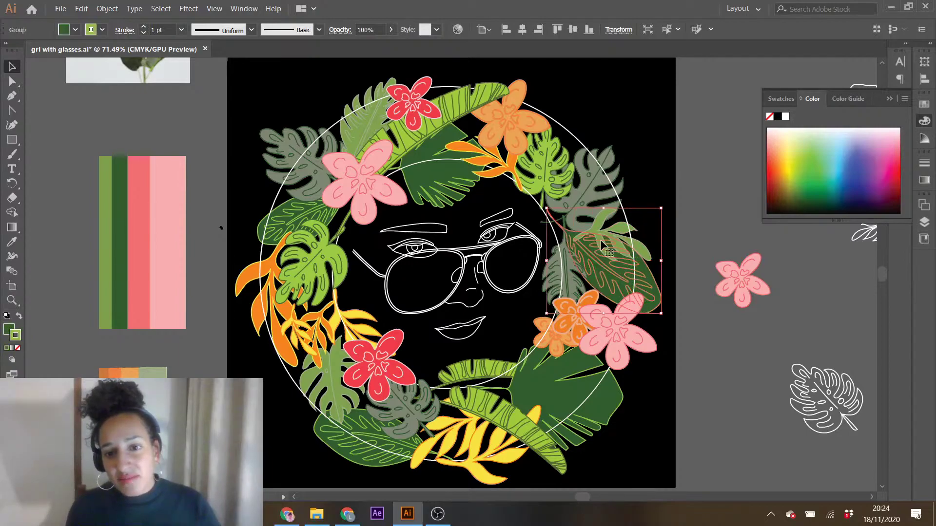
left_click(603, 233)
left_click(591, 203)
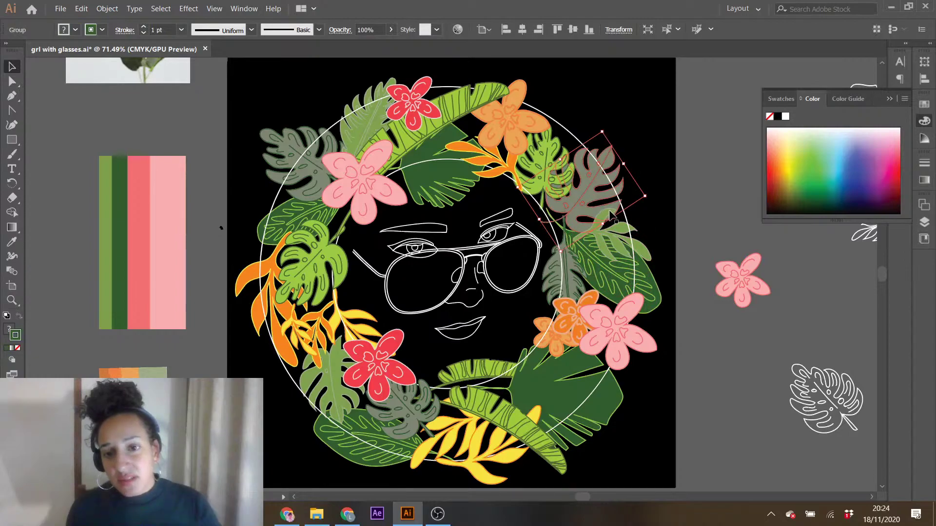
left_click(715, 213)
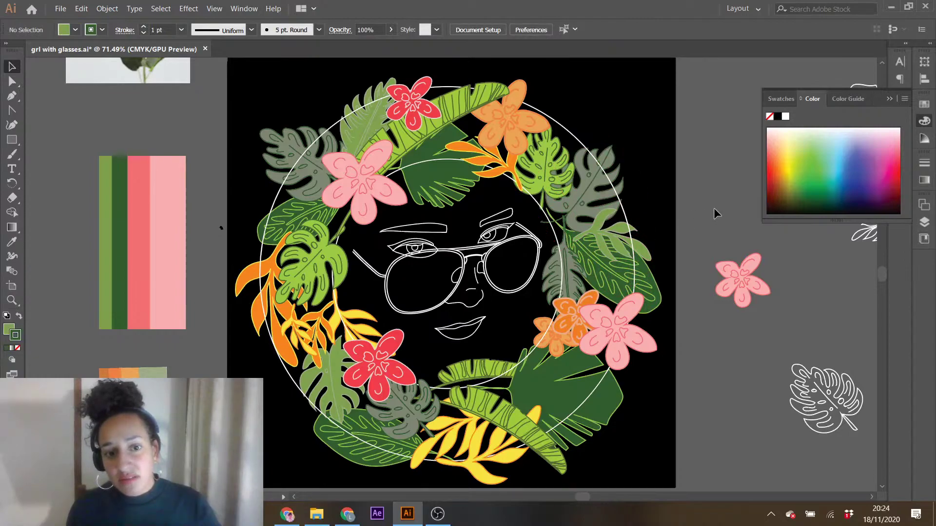
- Copy the small orange branch from the lower left, paste it, and place the rotated copy among the leaves on the right
left_click(322, 340)
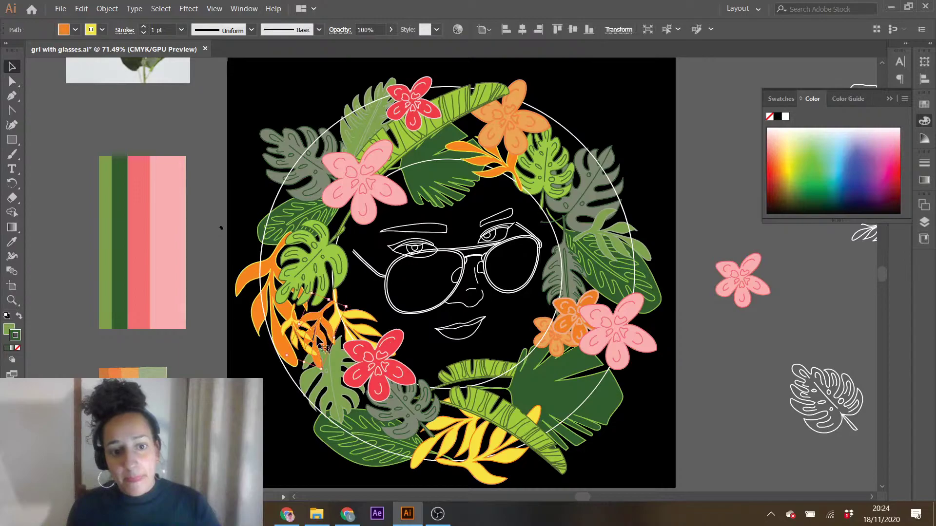
key("ctrl+c")
key("ctrl+v")
left_click_drag(459, 314, 492, 203)
left_click_drag(451, 285, 583, 236)
left_click(667, 210)
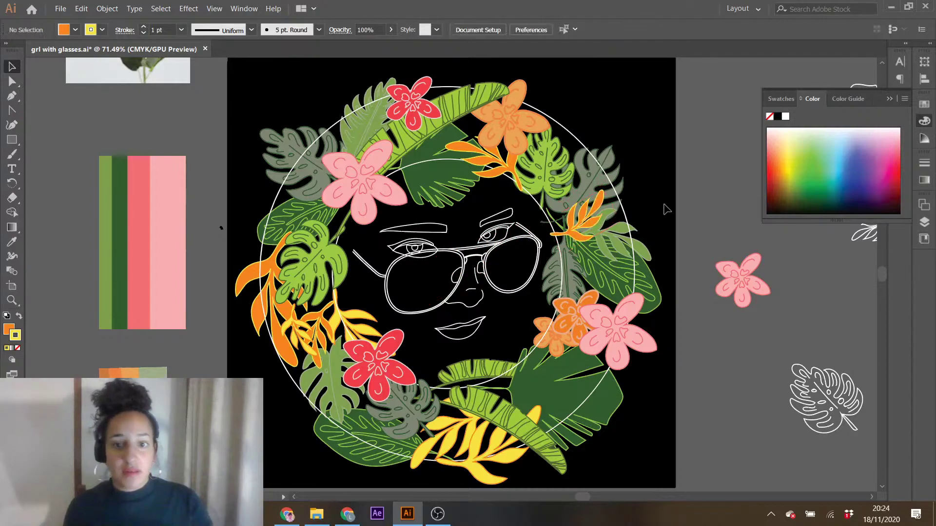
- Reflect the copied orange branch across the vertical axis and set it pointing downward between the grey-green and dark green leaves on the right
left_click(584, 232)
left_click_drag(585, 235, 618, 283)
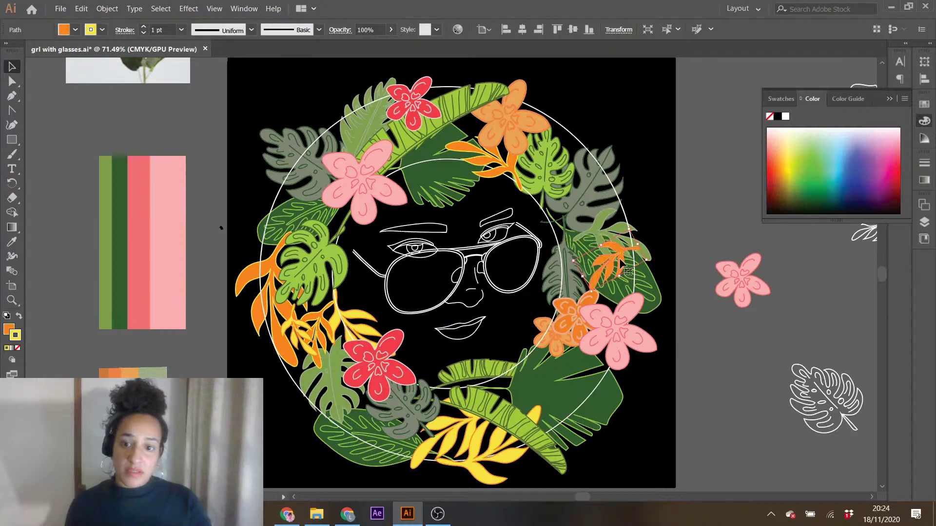
left_click(107, 9)
mouse_move(131, 22)
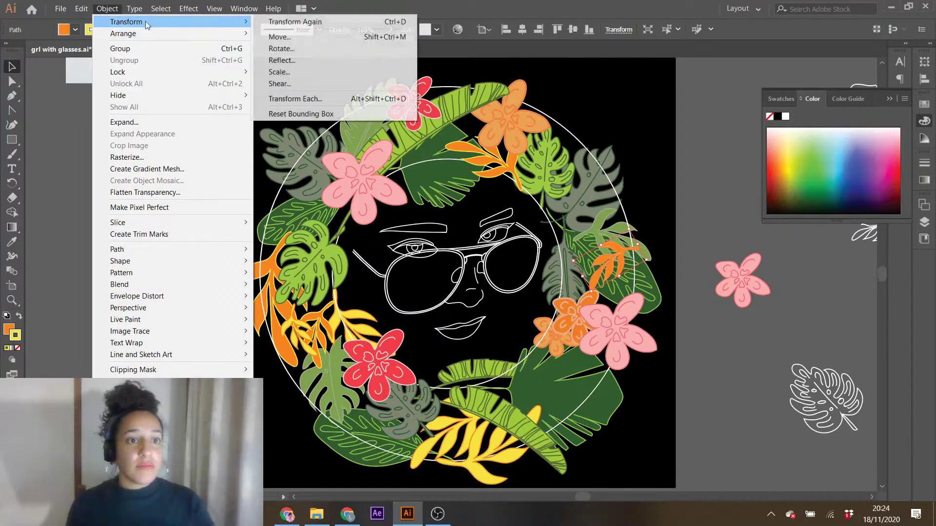
left_click(283, 60)
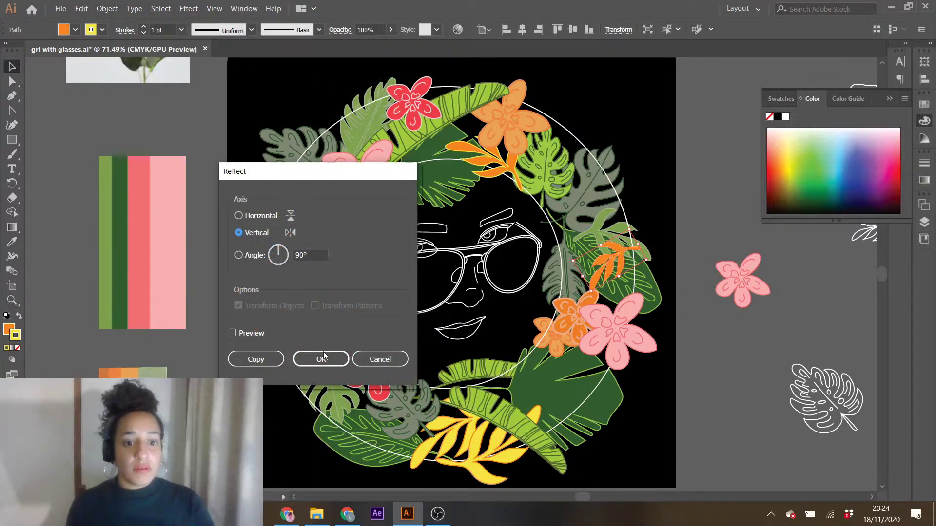
left_click(320, 357)
left_click_drag(609, 252, 564, 222)
left_click_drag(596, 267, 584, 268)
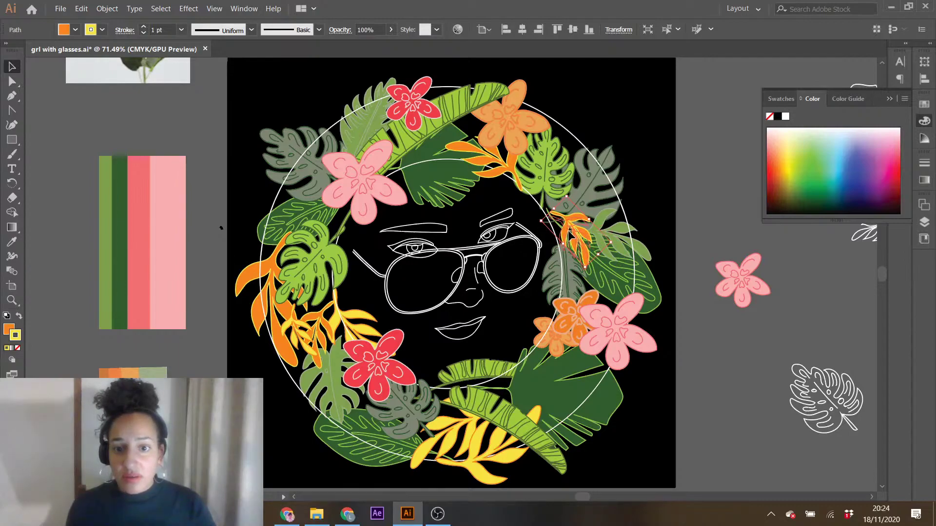
left_click(685, 210)
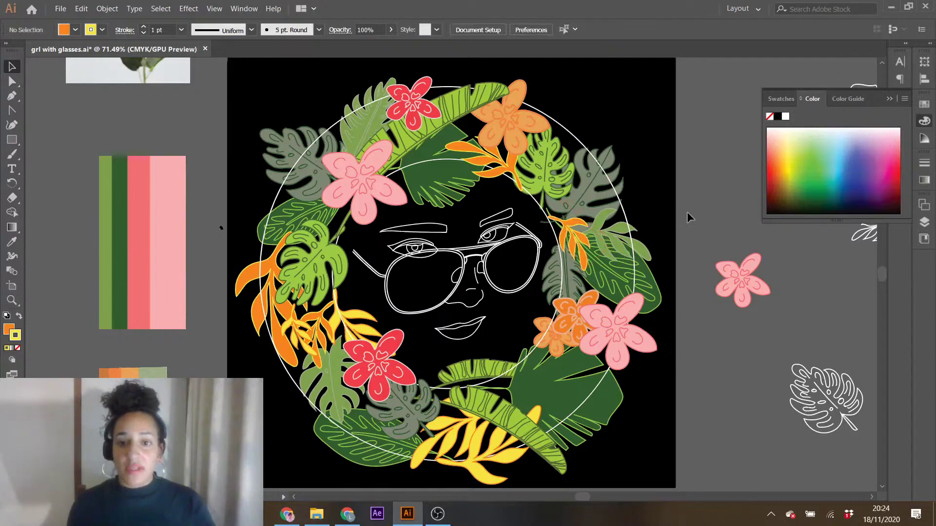
- Bring the green sprig on the right to the front and move it inward so it overlaps the small orange branch
left_click(614, 236)
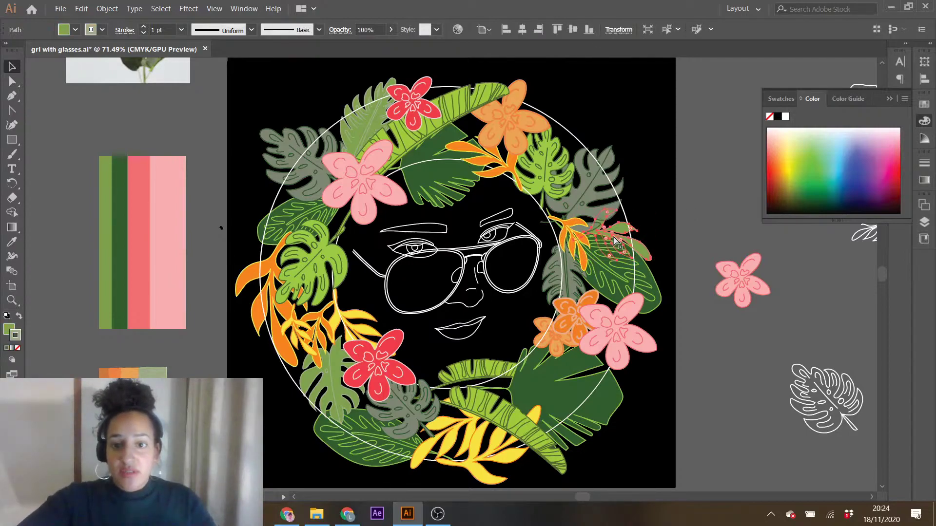
key("ctrl+shift+bracketright")
left_click_drag(613, 235, 598, 232)
left_click(680, 215)
- Duplicate the small light orange flower from the lower right and place the copy over the leaf stems beside the right lens
left_click(560, 347)
left_click_drag(560, 341, 454, 282)
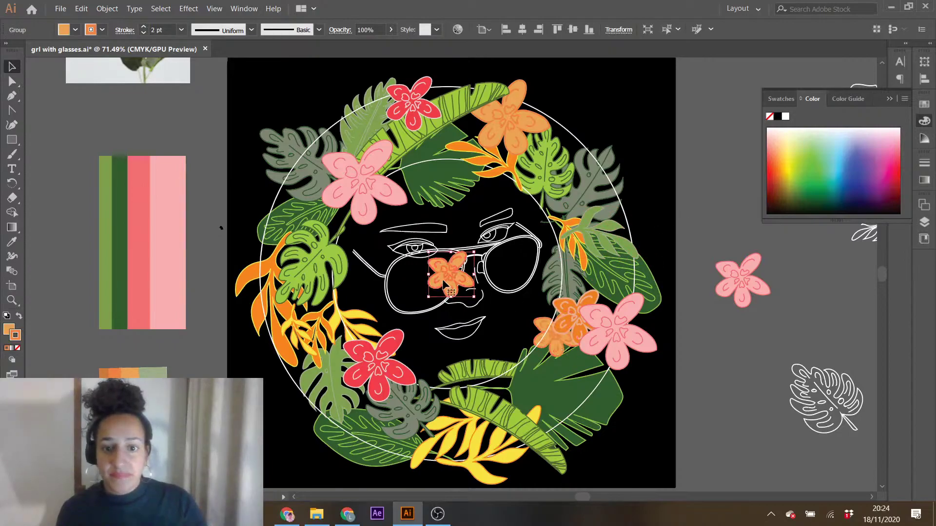
left_click_drag(561, 231, 566, 234)
left_click(700, 218)
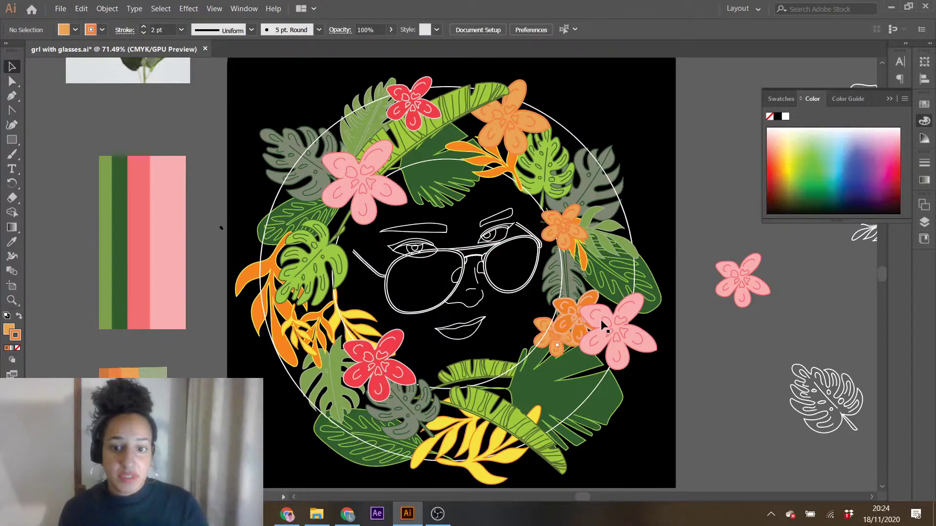
- Duplicate the darker orange flower from the lower right, shrink the copy and place it just below the pink flower at the upper left
left_click(566, 319)
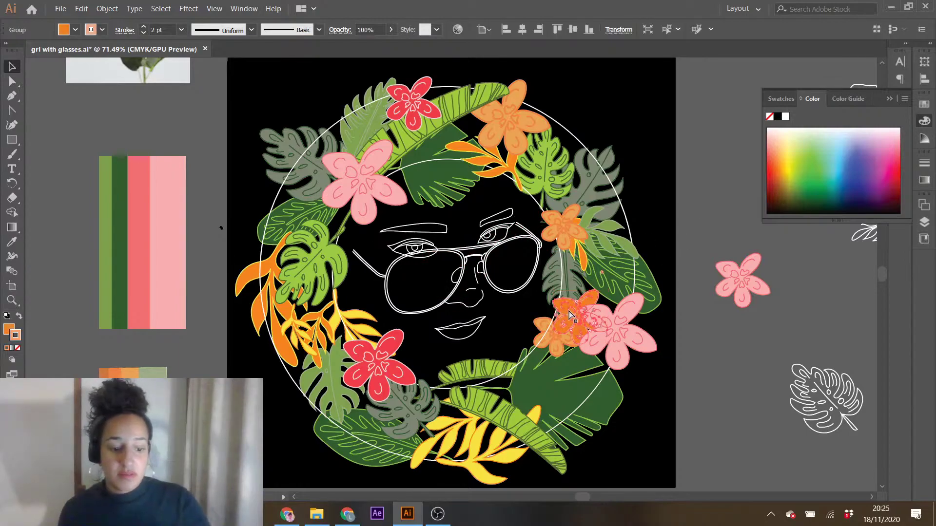
left_click_drag(566, 319, 438, 276)
left_click_drag(479, 247, 458, 267)
left_click_drag(341, 233, 339, 216)
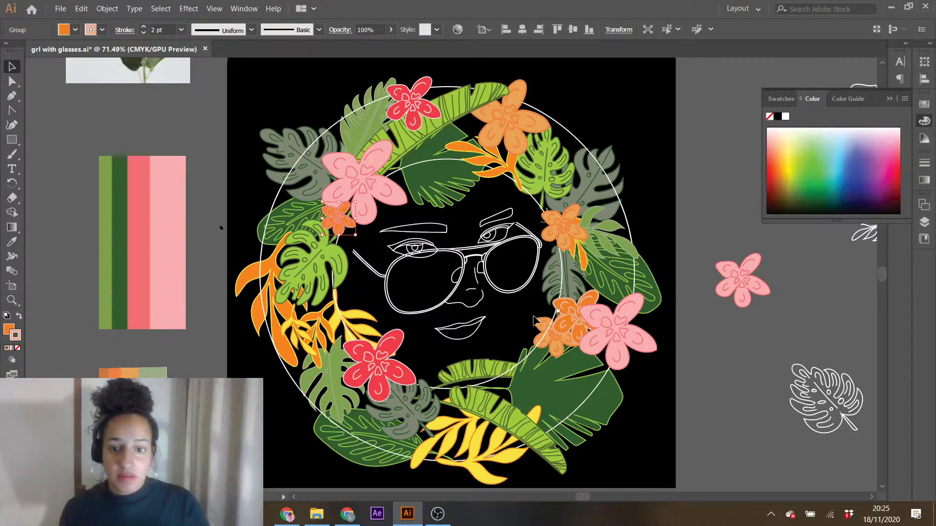
- Duplicate the small light orange flower from the lower right and place the copy over the green monstera leaf beside the left glasses arm
left_click(546, 336)
key("ctrl+c")
key("ctrl+v")
left_click_drag(458, 285, 339, 260)
left_click(356, 183)
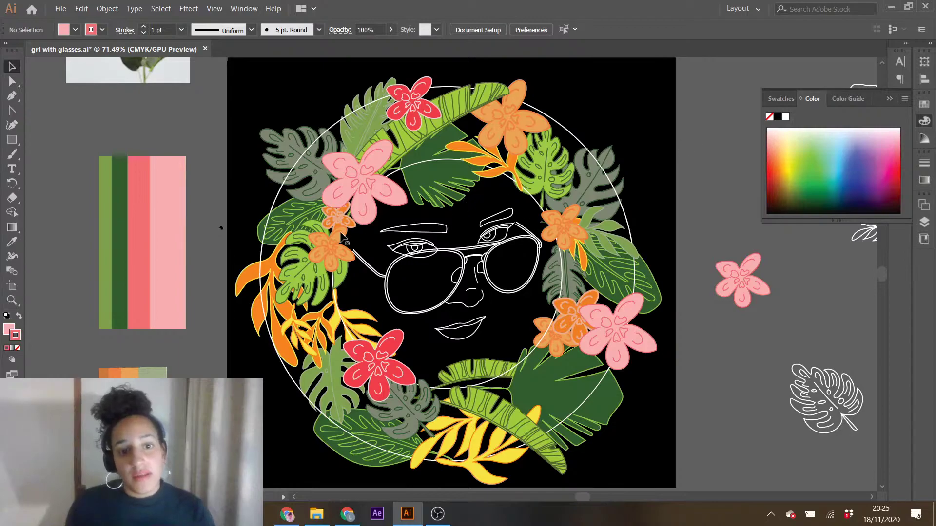
- Move the small darker orange flower below the pink flower down onto the yellow branch at the left, and delete it
left_click(333, 219)
left_click_drag(331, 219, 313, 304)
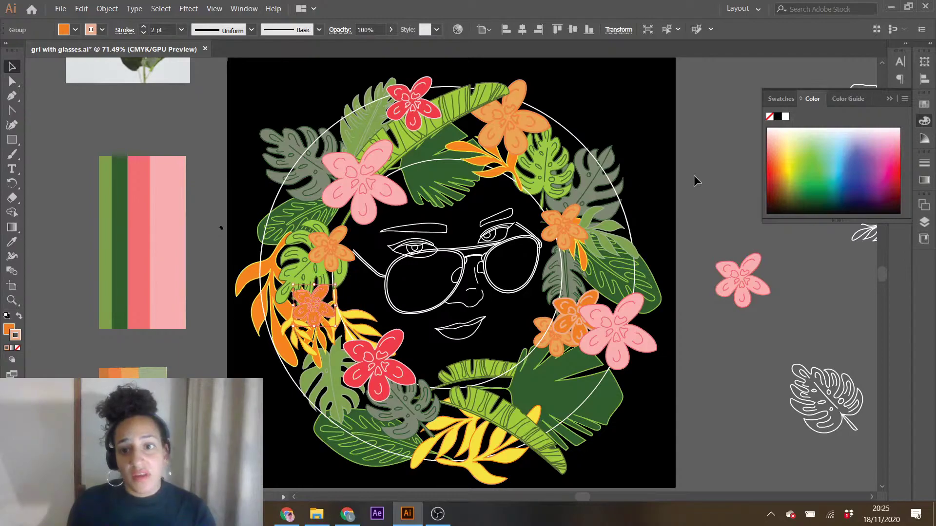
left_click(695, 176)
left_click(307, 311)
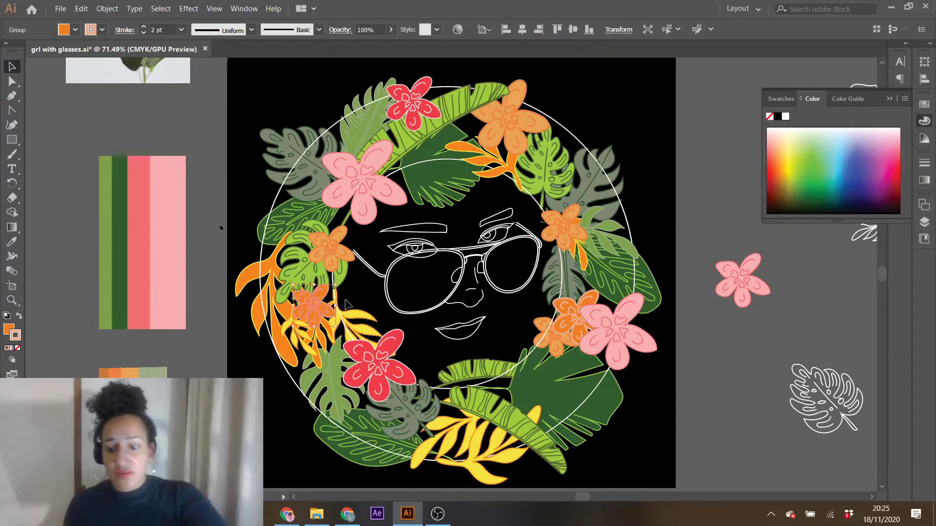
key("Delete")
- Duplicate the small pink flower beside the artboard and place the copy at the left, between the monstera leaf and the yellow branch
left_click(754, 282)
key("ctrl+c")
key("ctrl+v")
left_click_drag(480, 248, 345, 280)
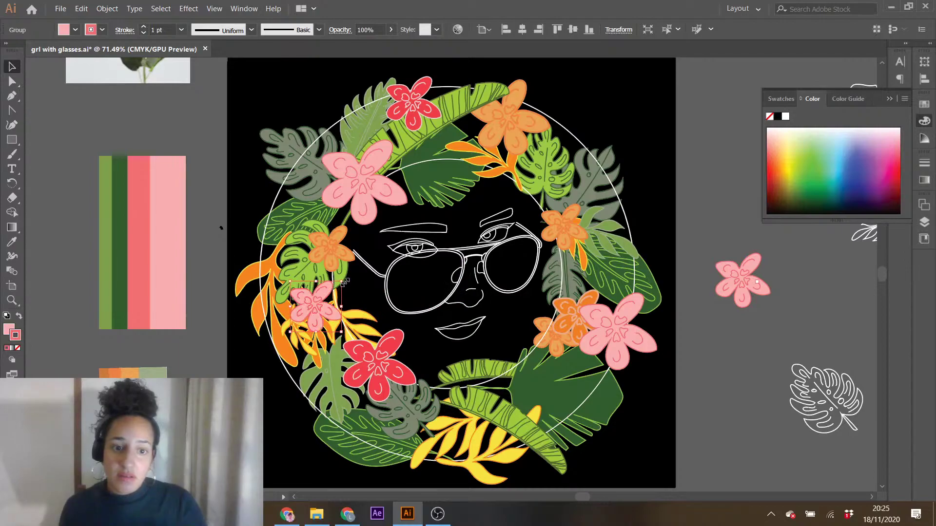
left_click(681, 192)
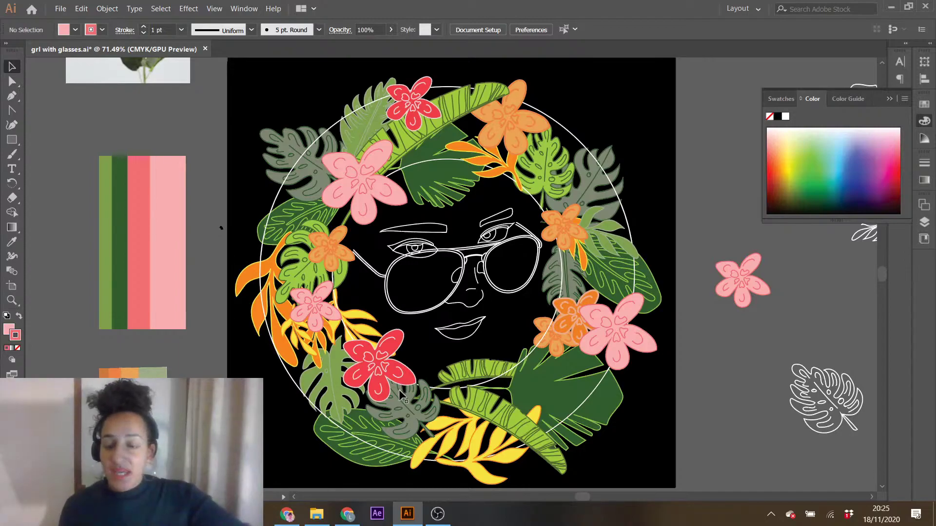
- Add a new layer directly above the locked black background layer, Layer 6
left_click(889, 99)
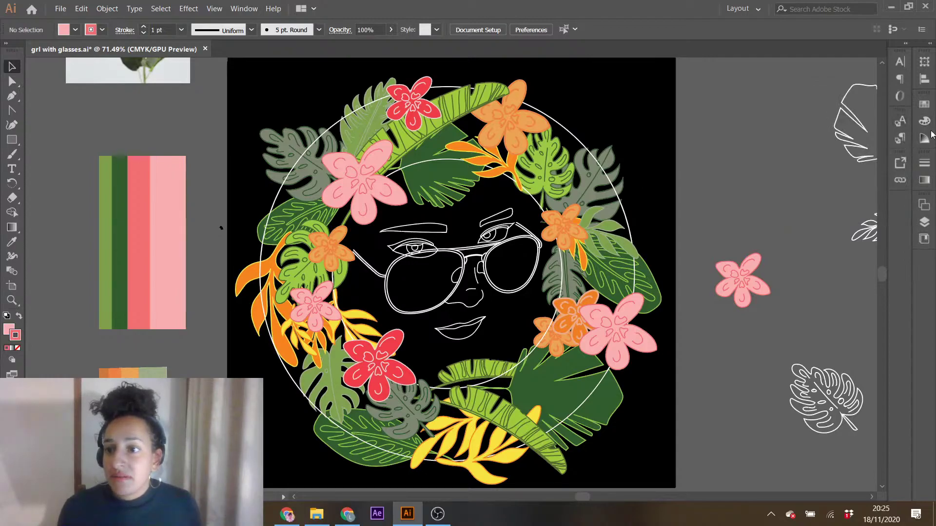
left_click(924, 222)
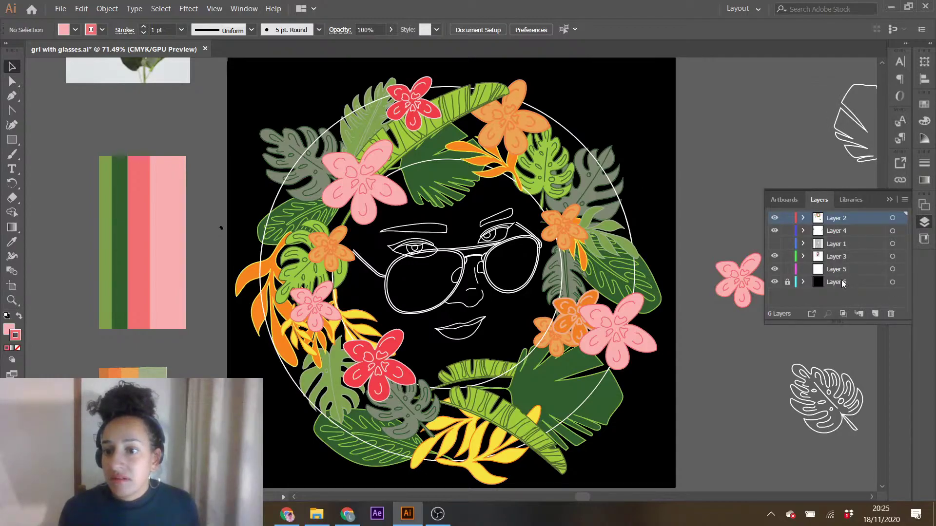
left_click(843, 284)
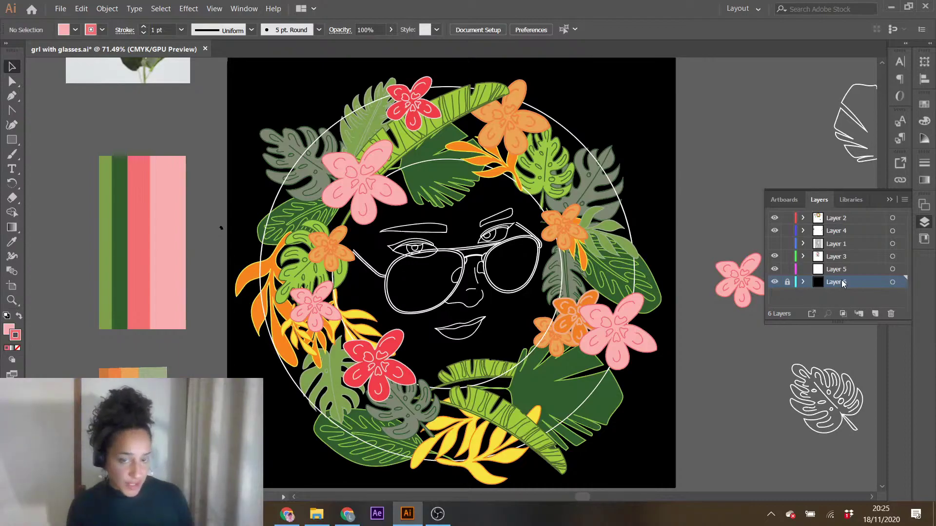
left_click(486, 248)
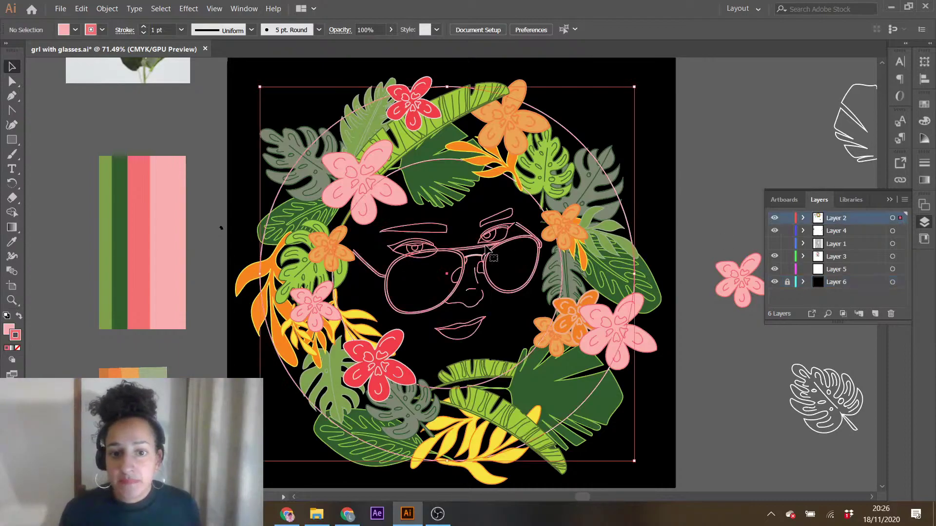
left_click(746, 198)
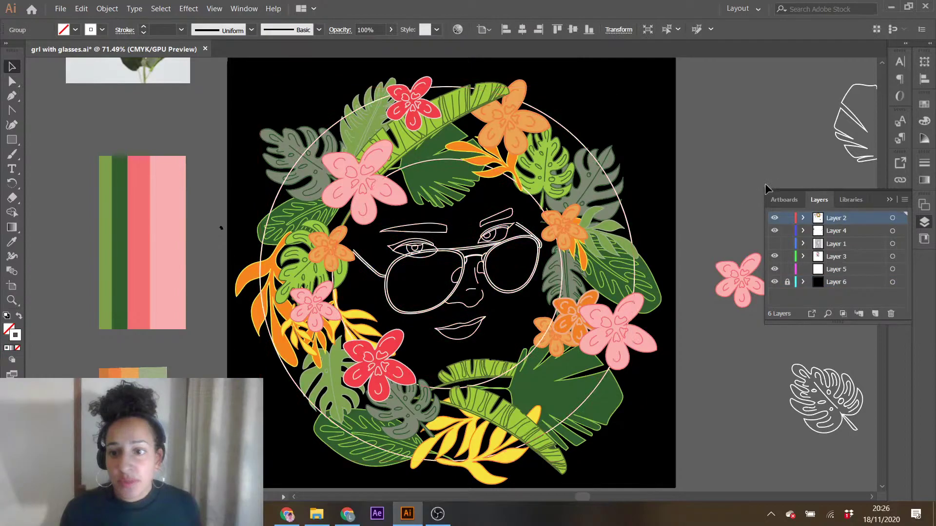
left_click(849, 282)
left_click(875, 314)
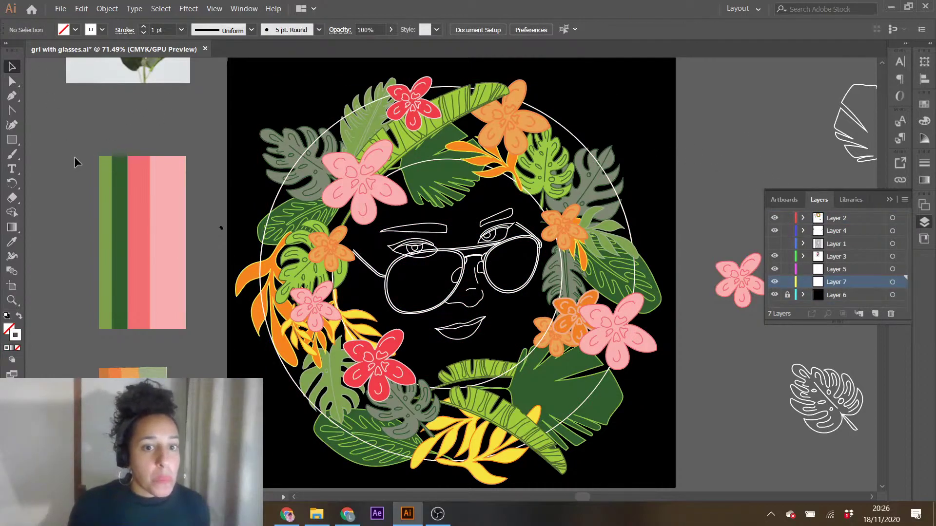
- Isolate the line-art group, duplicate its large outer circle with a slight offset to the right, and leave isolation
left_click(582, 146)
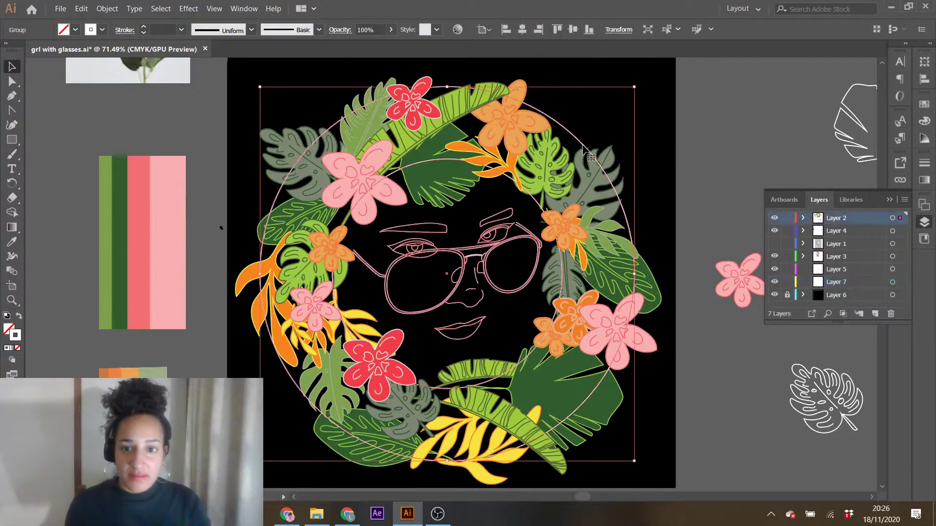
double_click(583, 147)
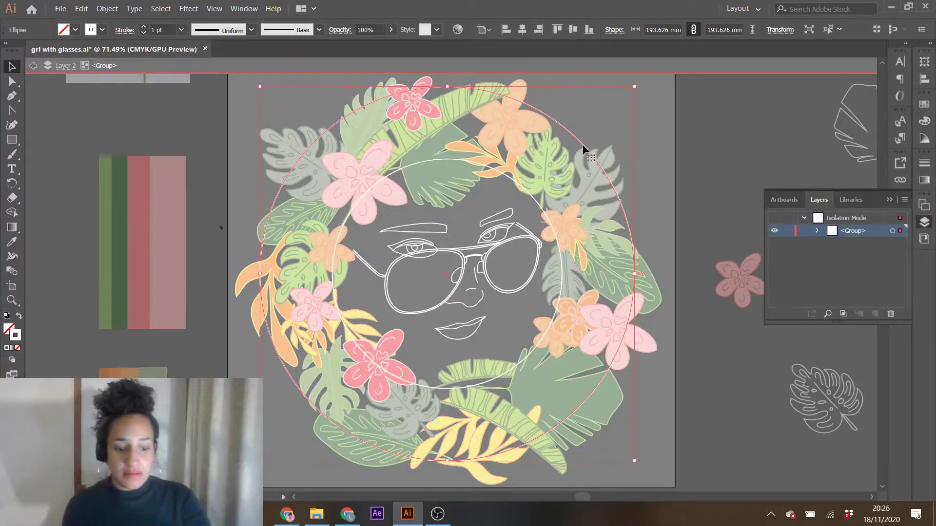
double_click(691, 147)
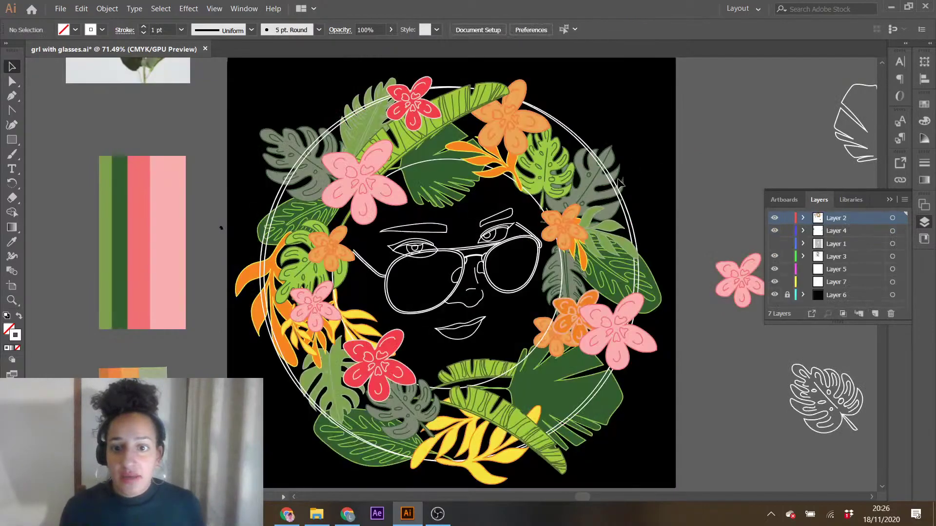
- Isolate the duplicated outer circle and give it a light orange fill with no outline
left_click(625, 204)
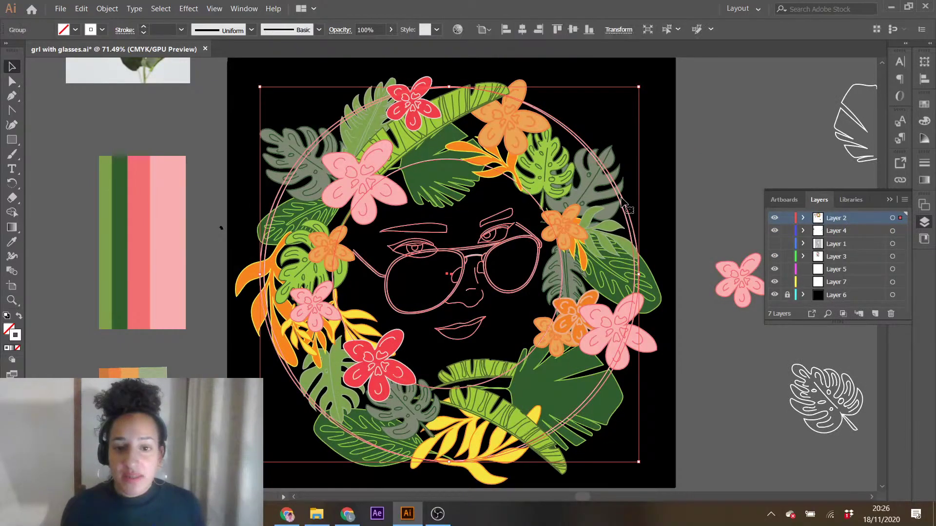
double_click(623, 202)
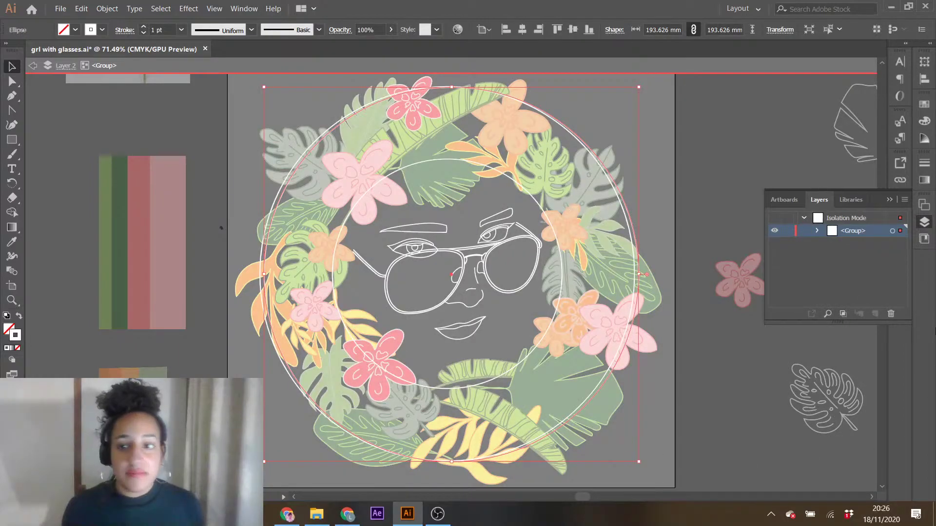
left_click(20, 317)
left_click(8, 332)
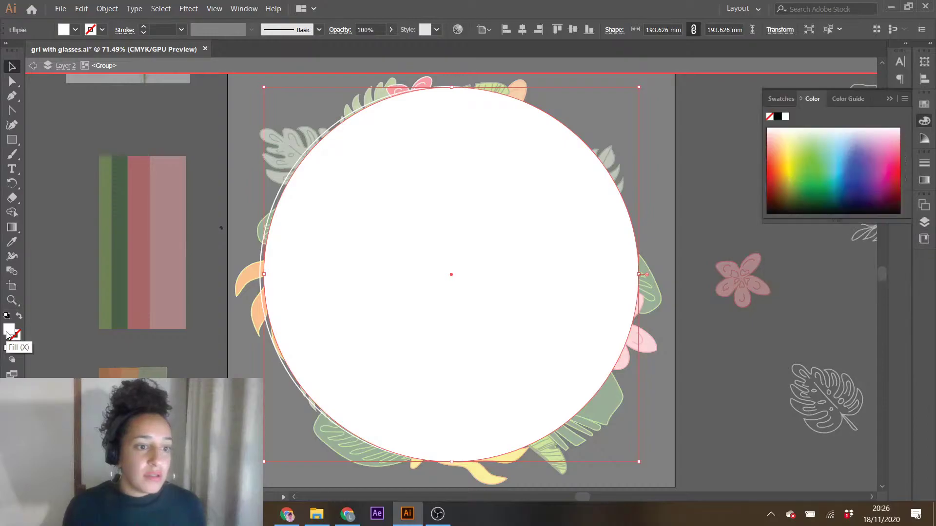
mouse_move(792, 149)
left_mouse_down()
mouse_move(785, 175)
mouse_move(778, 142)
left_mouse_up()
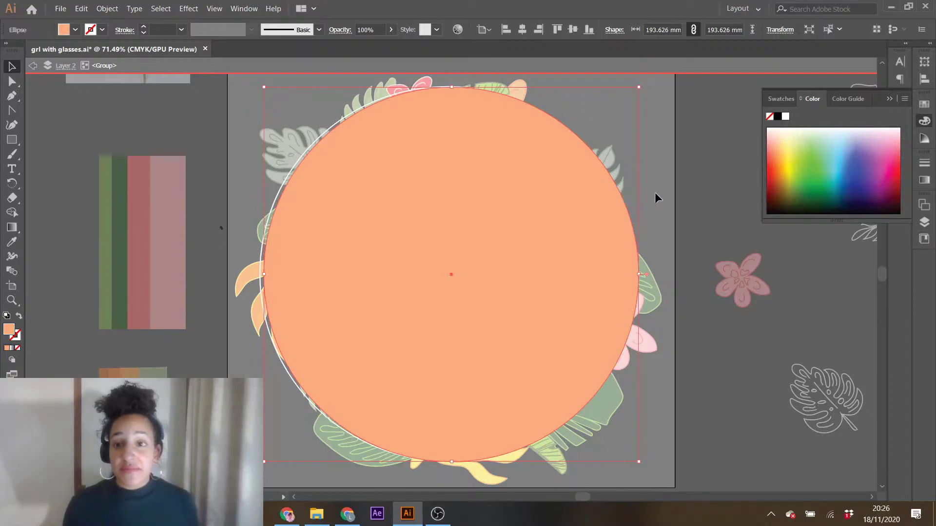
- Change the large circle's fill from light peach to a darker, browner orange skin tone
double_click(9, 330)
left_click_drag(657, 68, 743, 63)
mouse_move(705, 103)
left_mouse_down()
mouse_move(711, 140)
mouse_move(711, 116)
left_mouse_up()
left_click(932, 104)
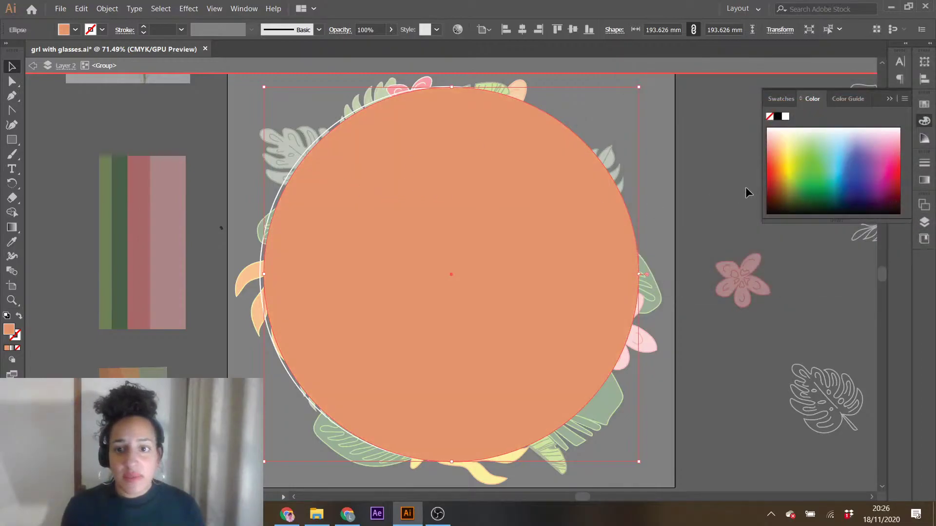
- Cut the skin-tone circle out of its group and paste it back as a separate object outside the group
left_click(477, 264)
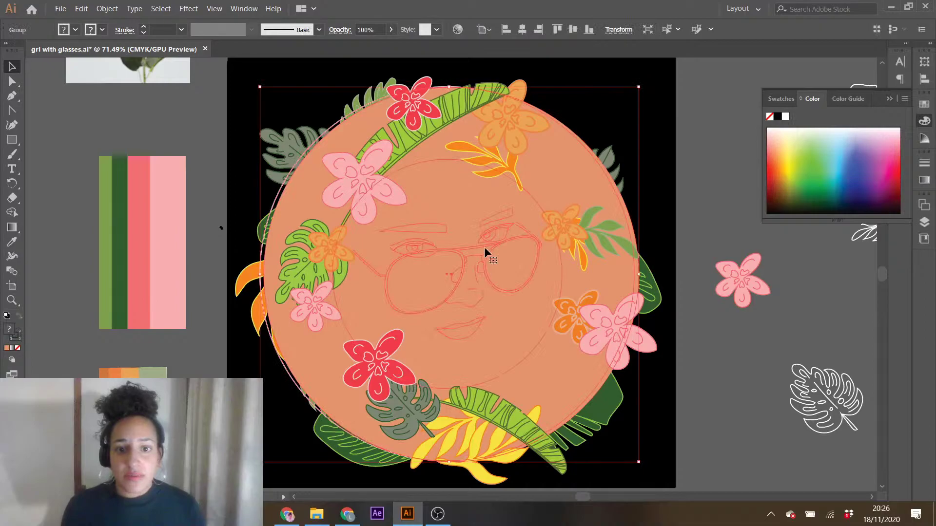
double_click(559, 181)
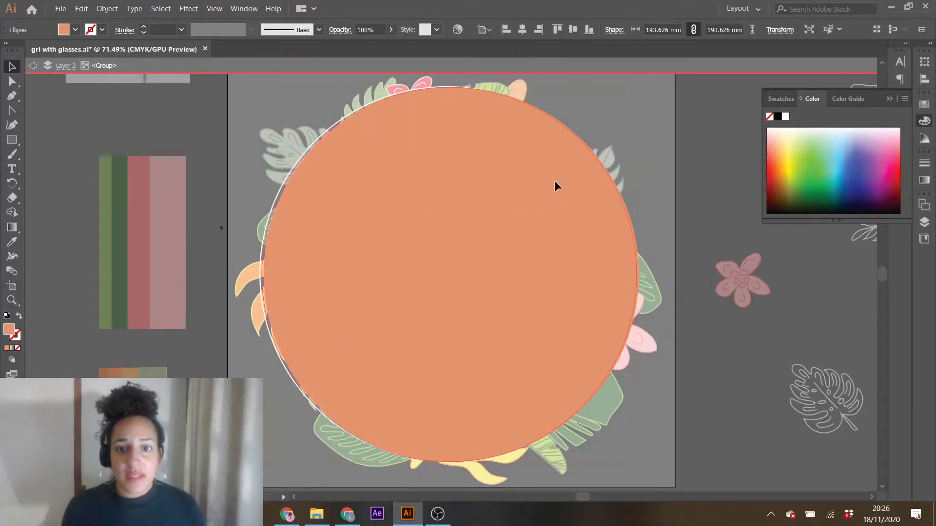
key("Delete")
double_click(721, 188)
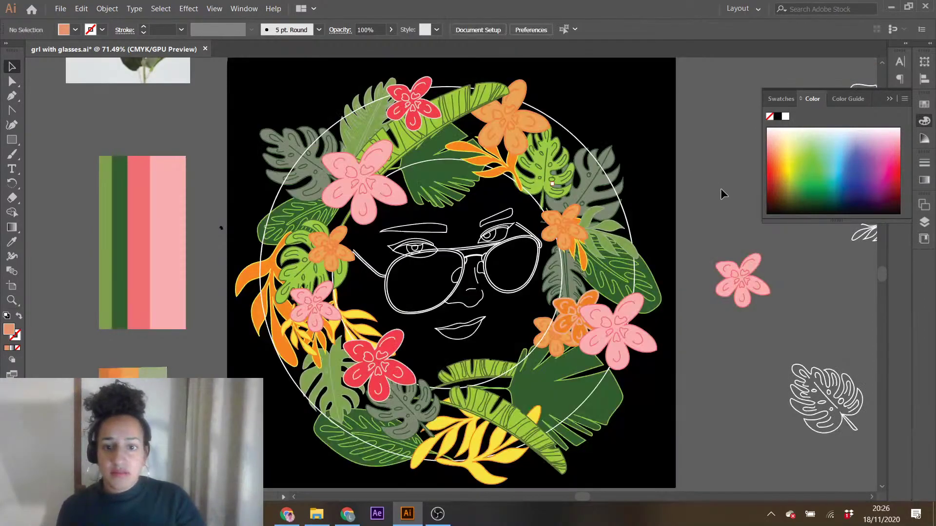
key("ctrl+z")
mouse_move(541, 221)
left_mouse_down()
mouse_move(580, 298)
mouse_move(528, 225)
mouse_move(537, 224)
left_mouse_up()
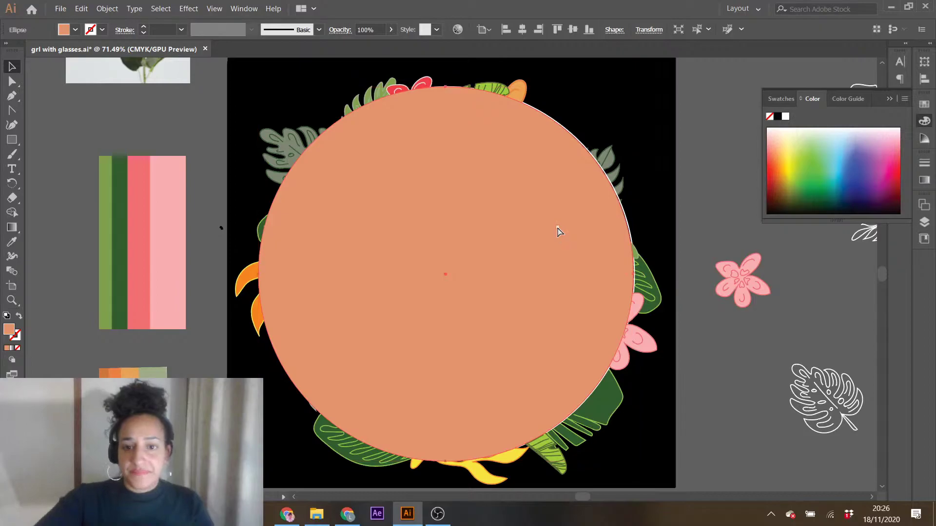
- Send the skin-tone circle behind the face and foliage and nudge it right to line up with the outer white ring
key("ctrl+bracketleft")
key("Right")
key("Right")
key("Right")
key("Right")
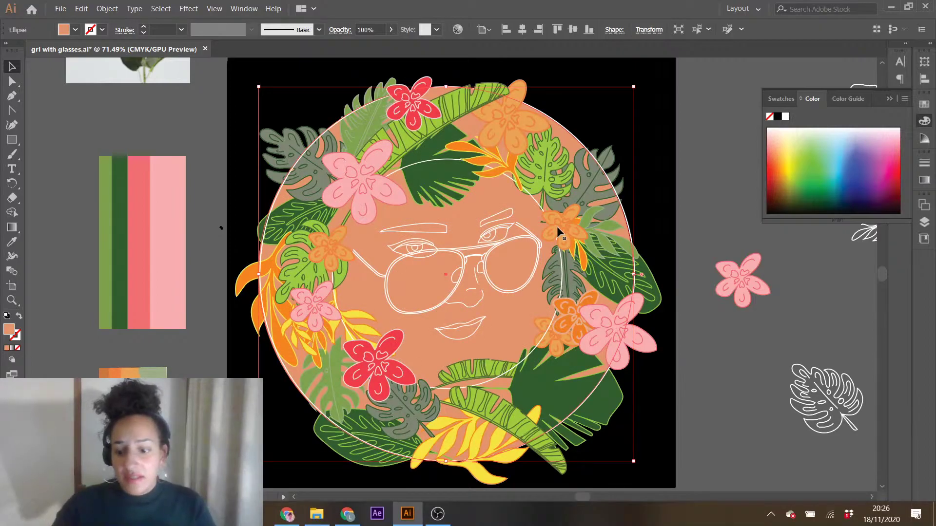
key("Right")
key("Right")
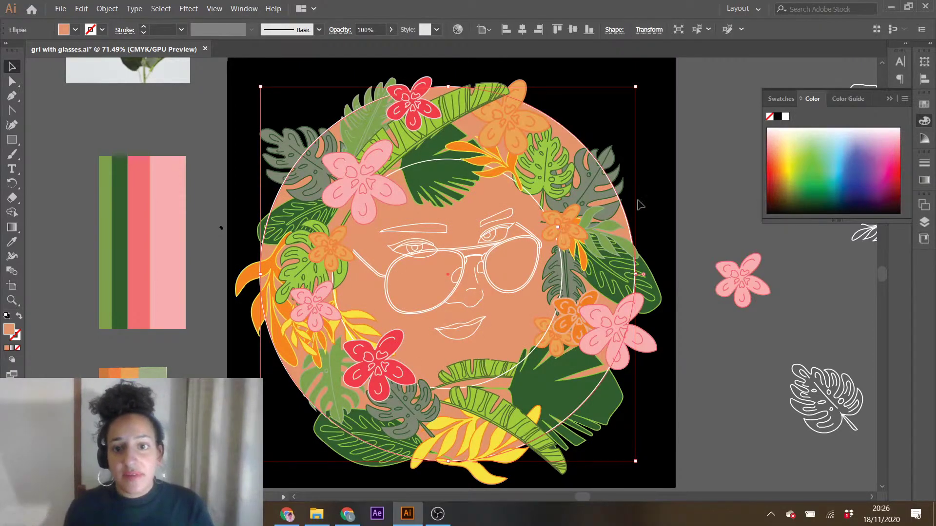
left_click(712, 217)
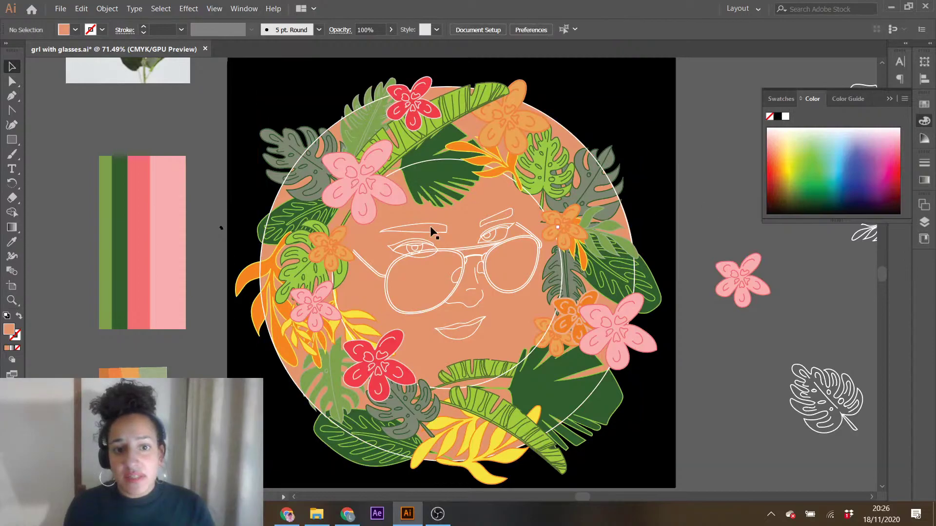
- Give the face line art a 1 pt black stroke with no fill inside its group
left_click(428, 250)
double_click(429, 250)
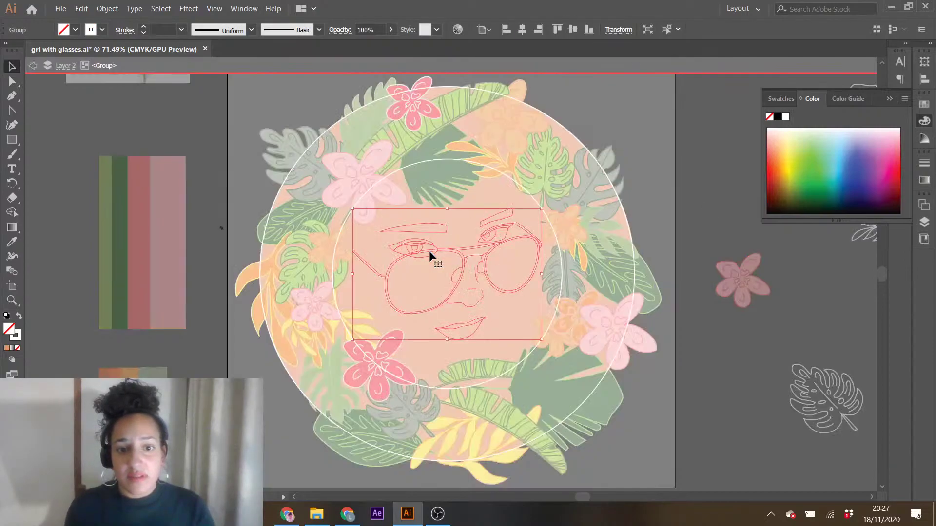
left_click(7, 317)
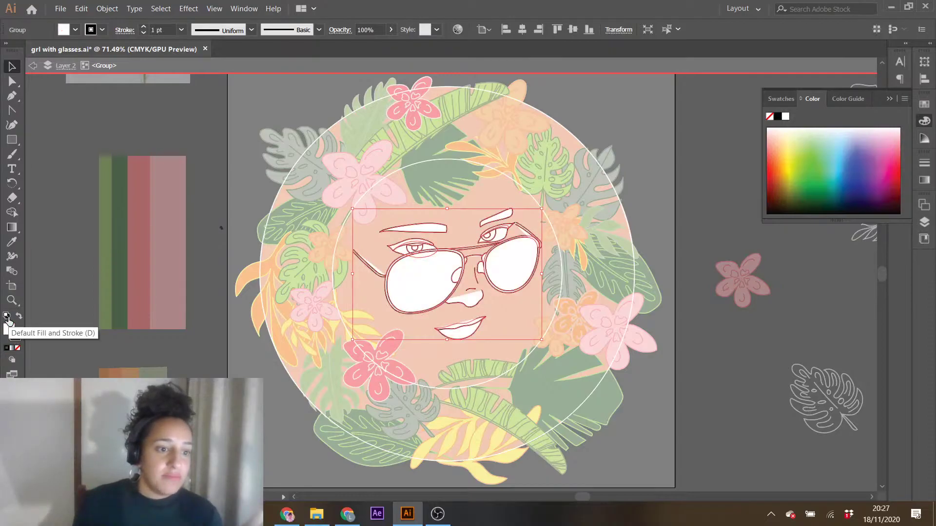
left_click(18, 348)
double_click(716, 344)
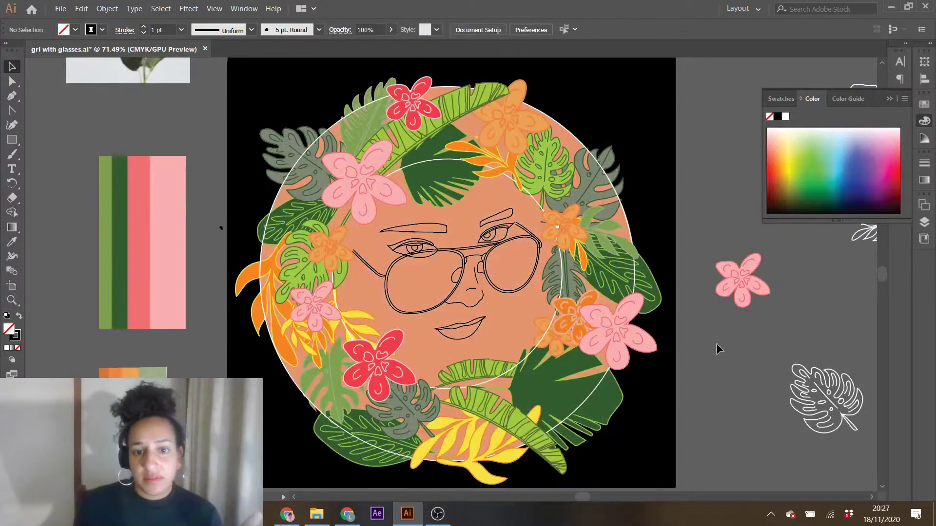
- Scale the skin-tone circle down and adjust its edges to match the inner ring around the face
left_click(463, 274)
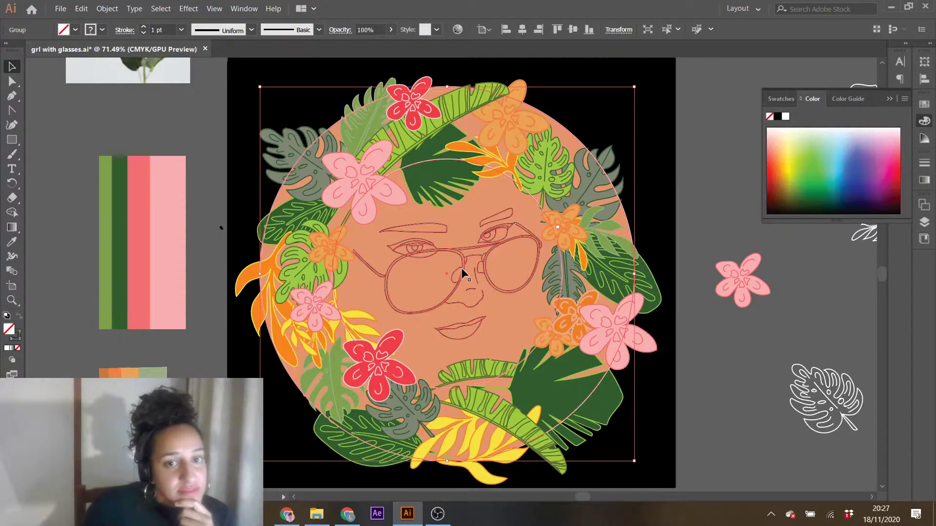
left_click(727, 359)
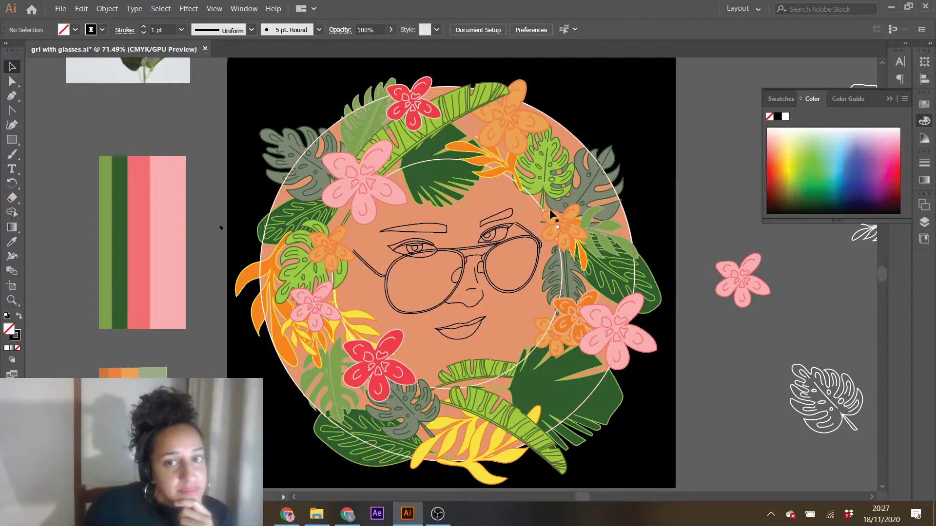
left_click(476, 218)
left_click_drag(635, 87, 588, 133)
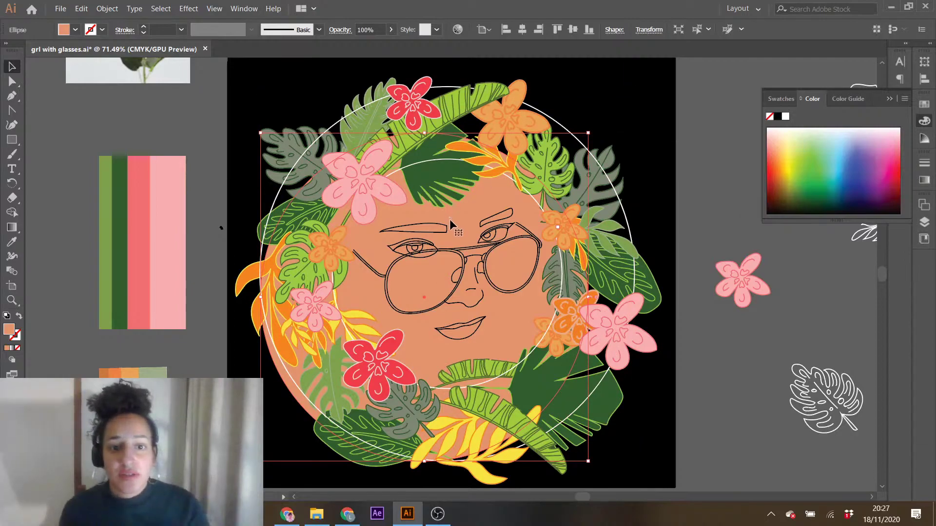
left_click_drag(264, 460, 335, 386)
left_click_drag(587, 134, 561, 159)
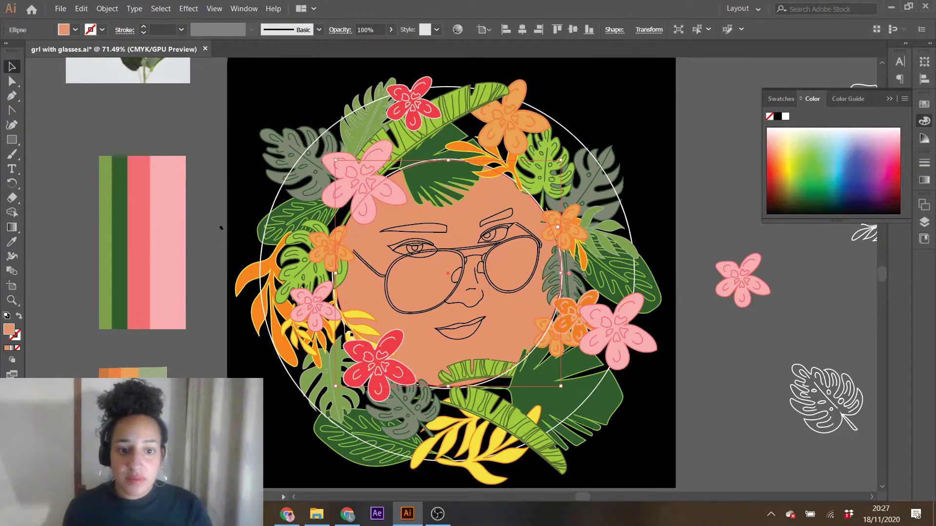
left_click_drag(335, 273, 333, 273)
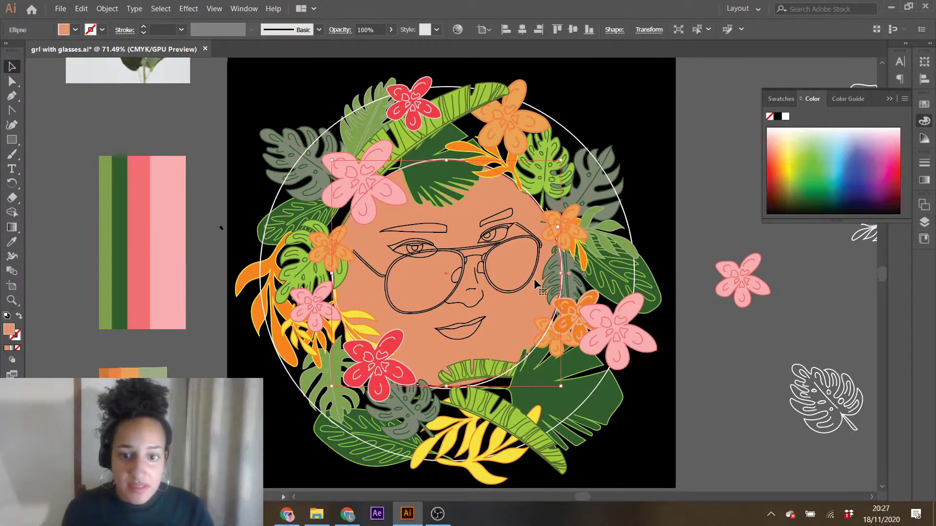
left_click_drag(561, 273, 562, 277)
left_click_drag(448, 386, 449, 388)
left_click(726, 365)
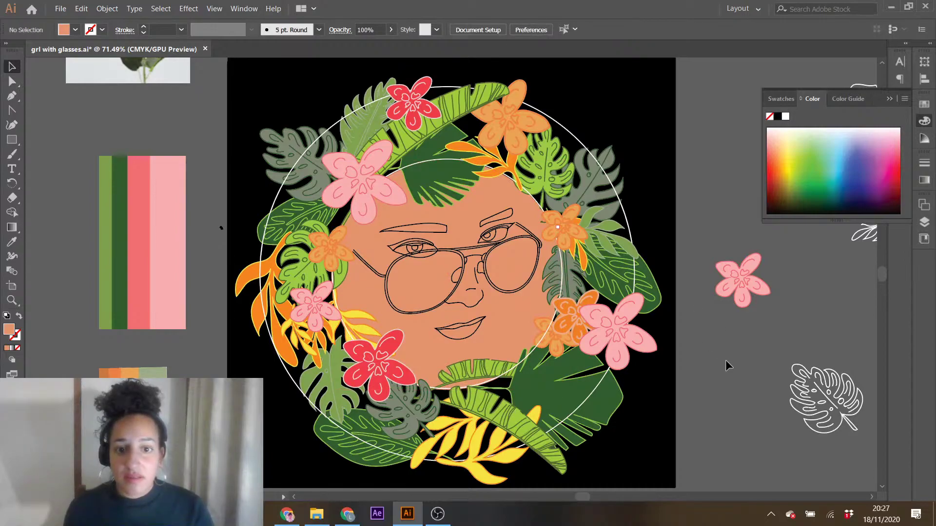
- Set the stroke weight of the whole face line art to 2 pt
double_click(460, 272)
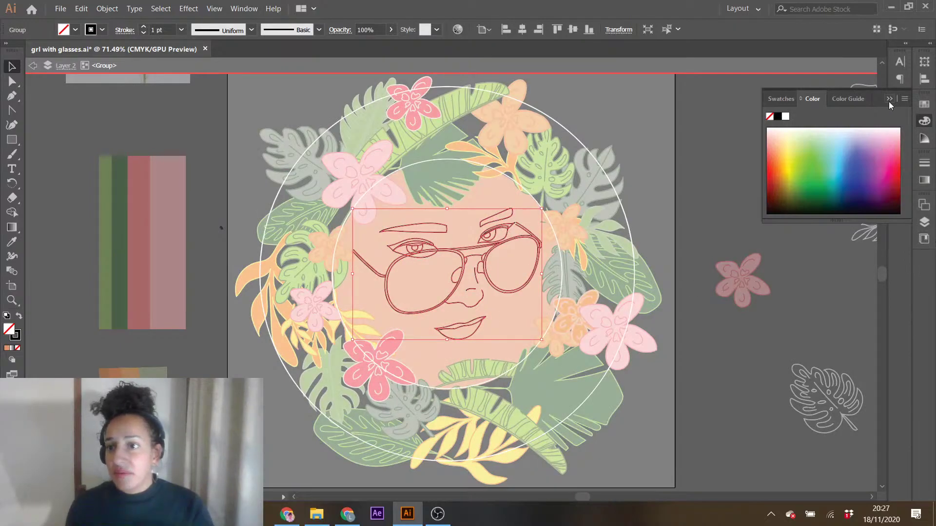
left_click(890, 100)
left_click(925, 163)
left_click(817, 173)
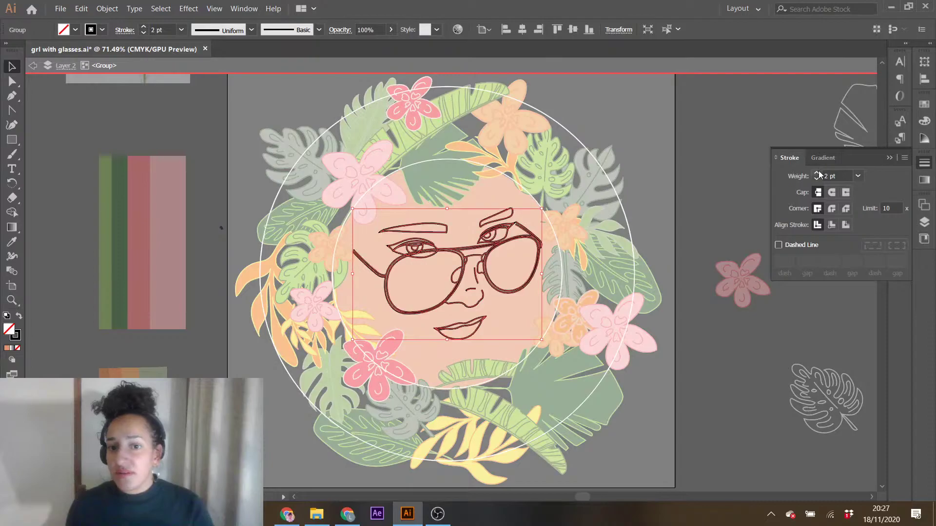
double_click(686, 368)
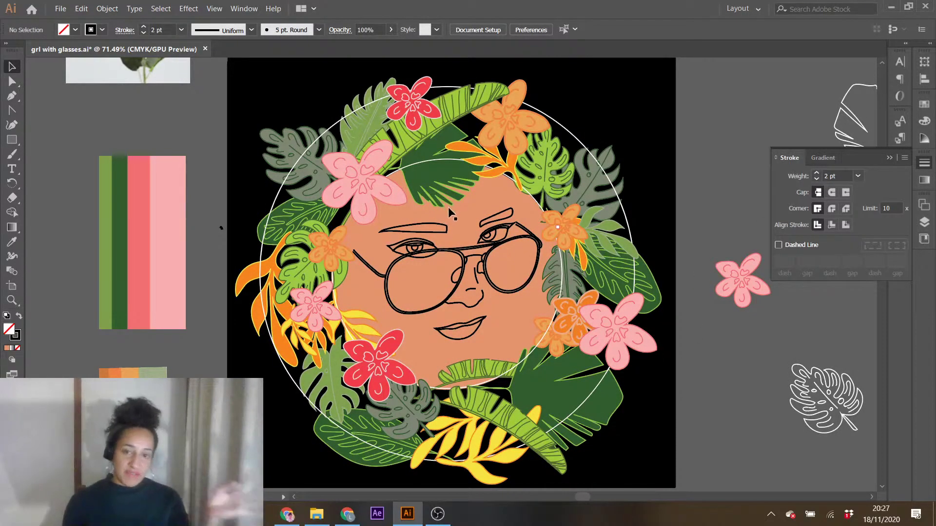
- Isolate the face paths and turn both eyebrows into solid black shapes with no stroke
double_click(430, 225)
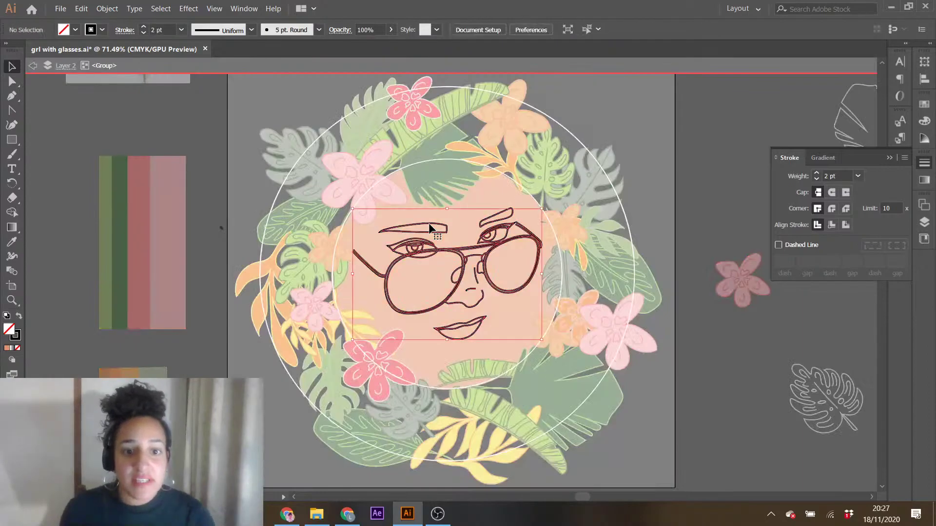
double_click(430, 224)
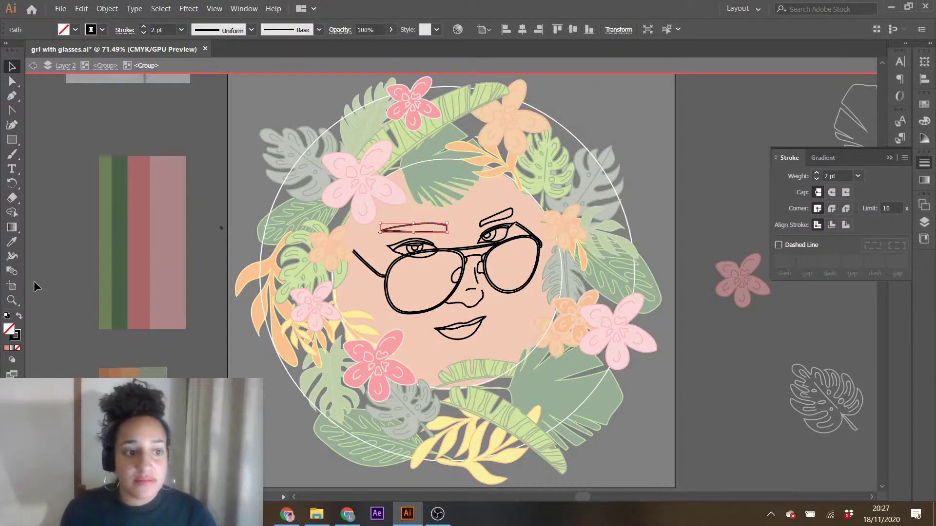
left_click(19, 316)
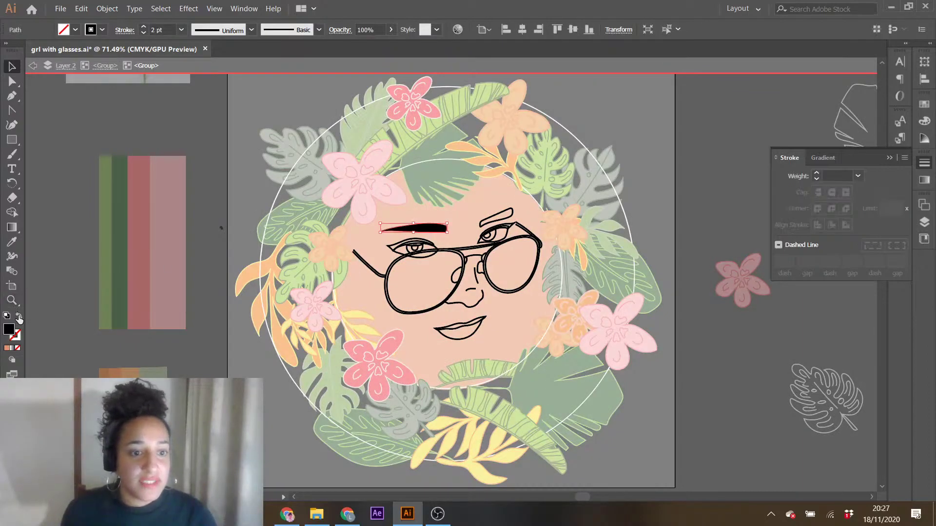
left_click(490, 221)
left_click(19, 317)
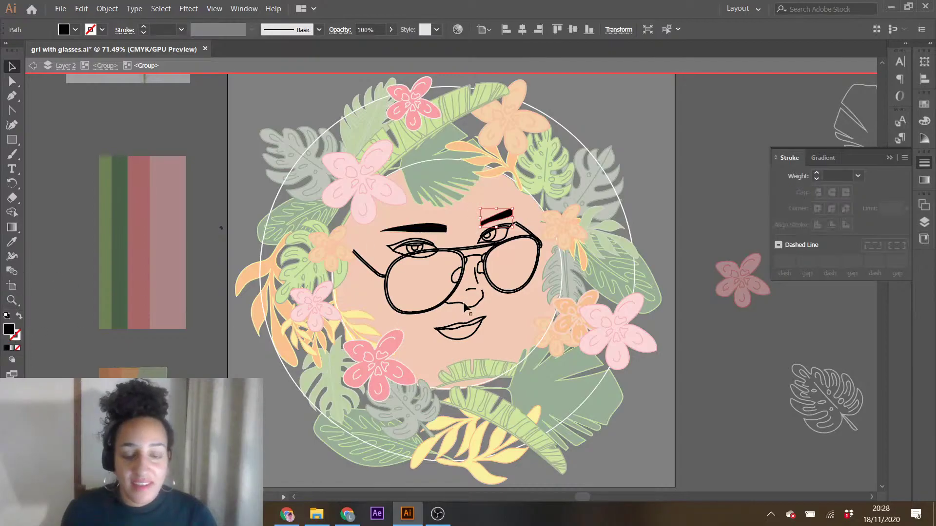
- Swap fill and stroke on the pupils of both eyes to make them solid black
left_click(414, 251)
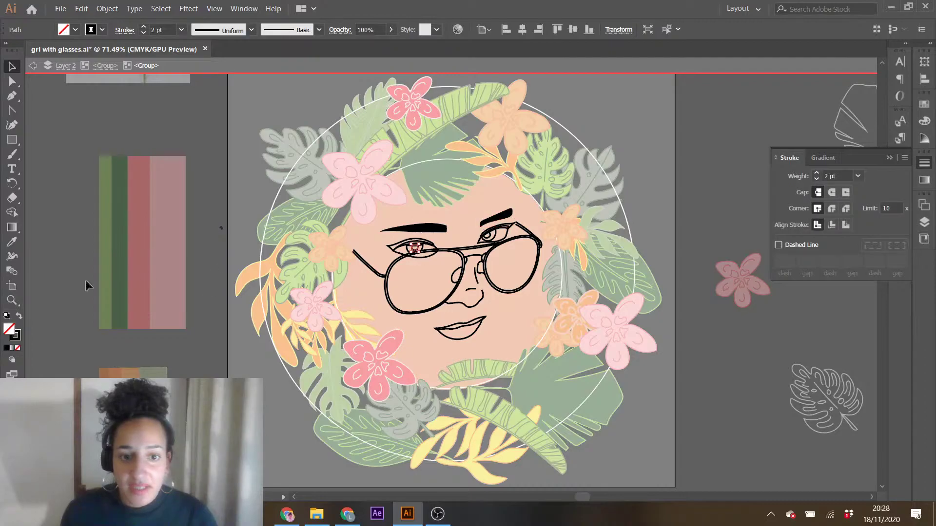
left_click(19, 317)
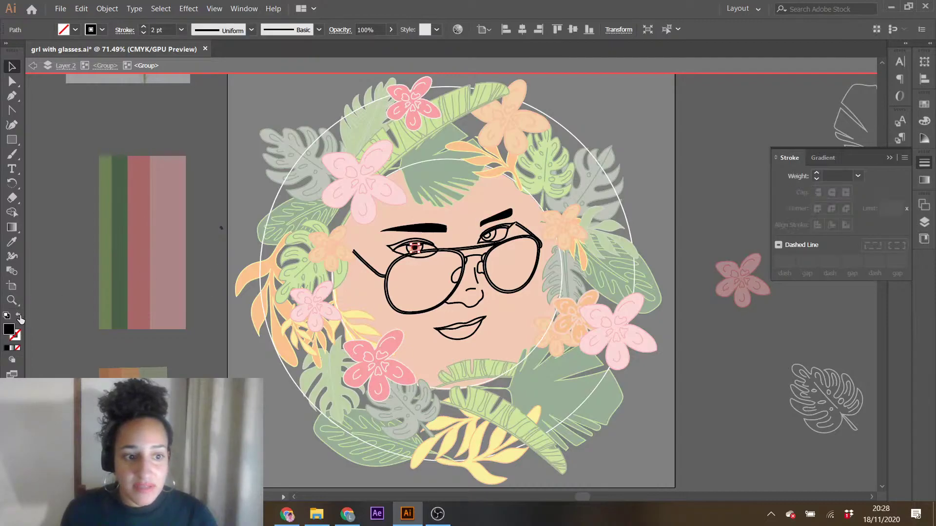
left_click(488, 237)
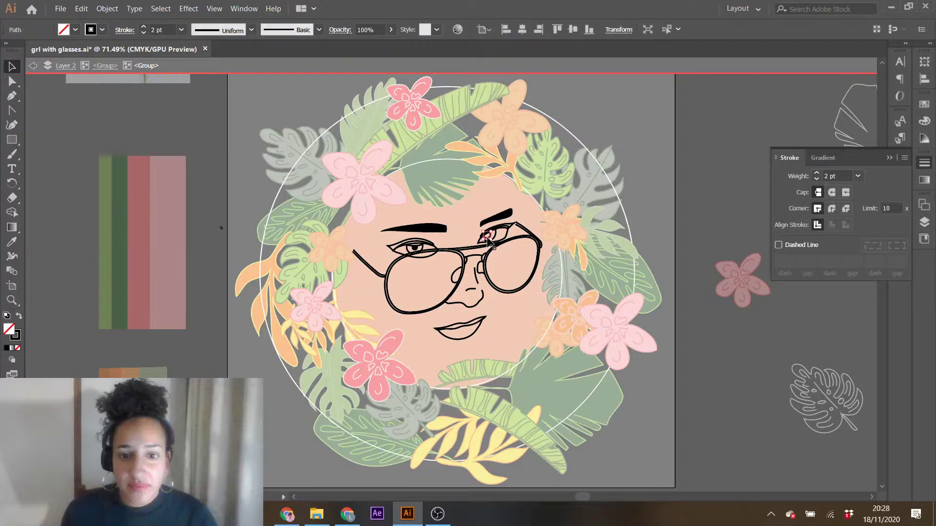
left_click(20, 318)
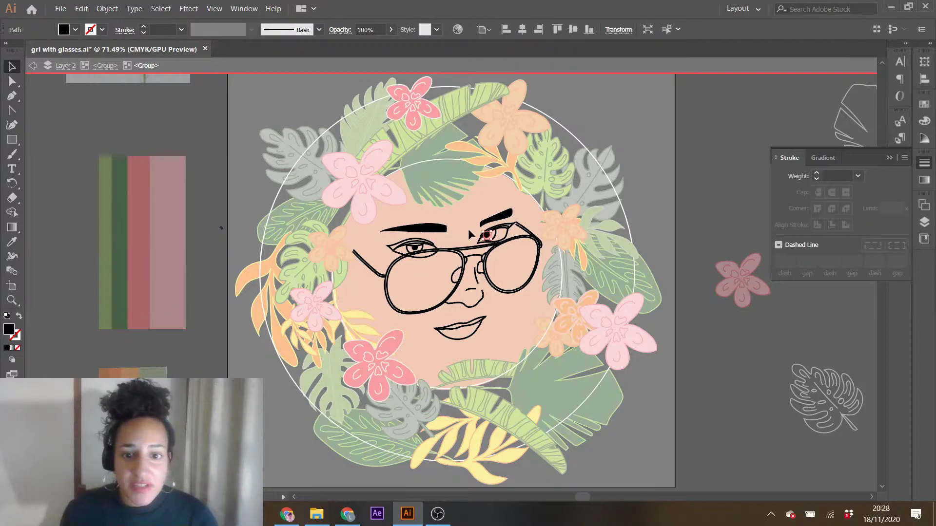
- Fill the upper eyeliner shapes of both eyes with black and no stroke, and leave group isolation
left_click(507, 228)
left_click(19, 317)
left_click(396, 248)
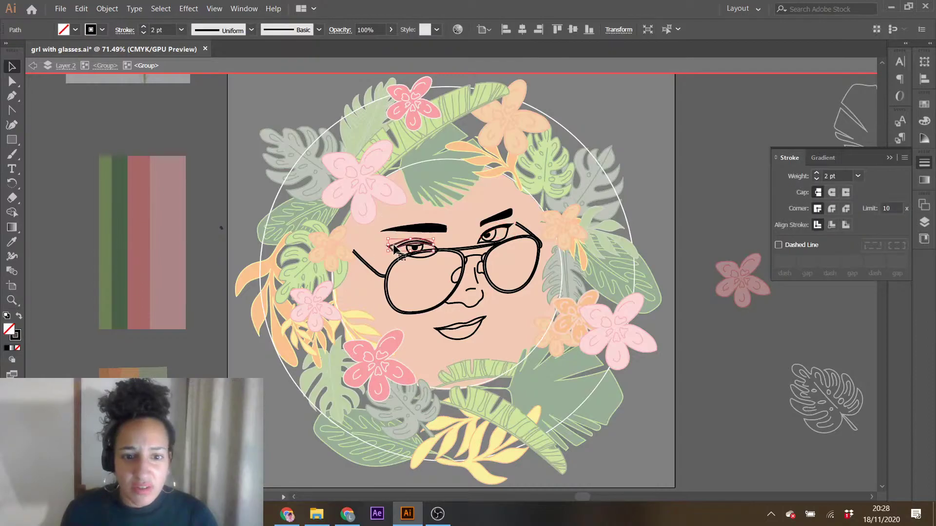
left_click(19, 317)
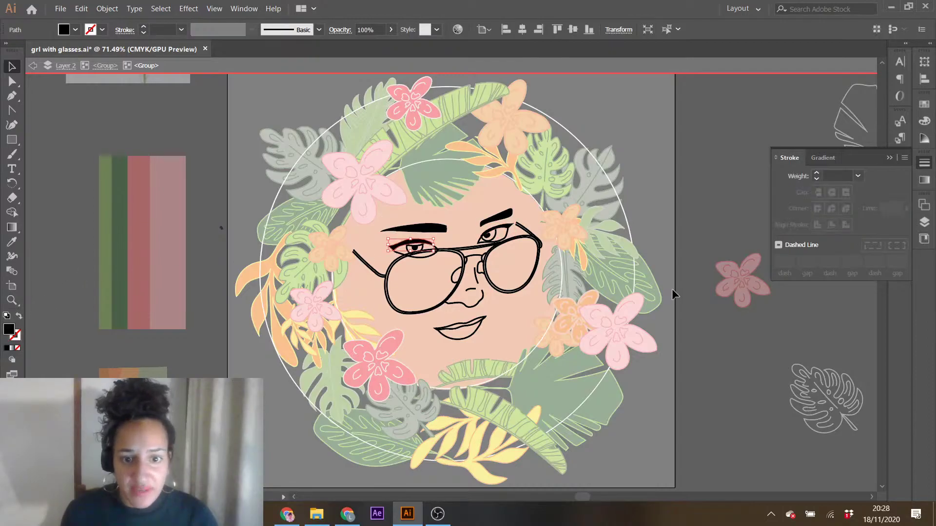
double_click(692, 309)
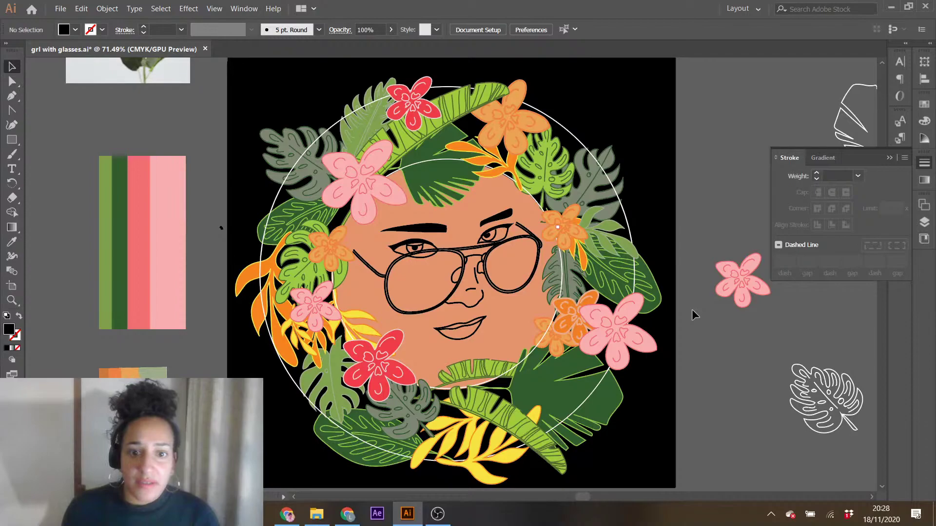
- Isolate the right-hand eye's pupil and rotate it slightly to sit better against the upper eyelid
double_click(489, 236)
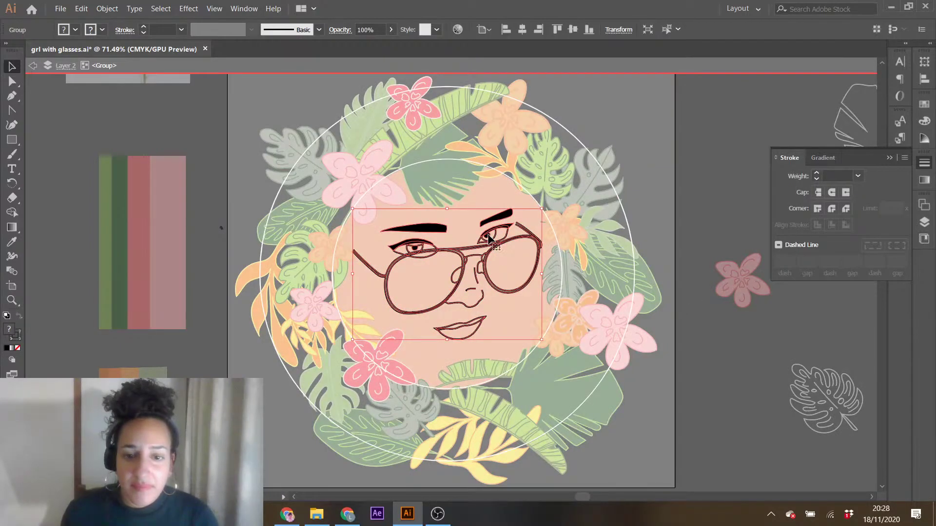
double_click(489, 239)
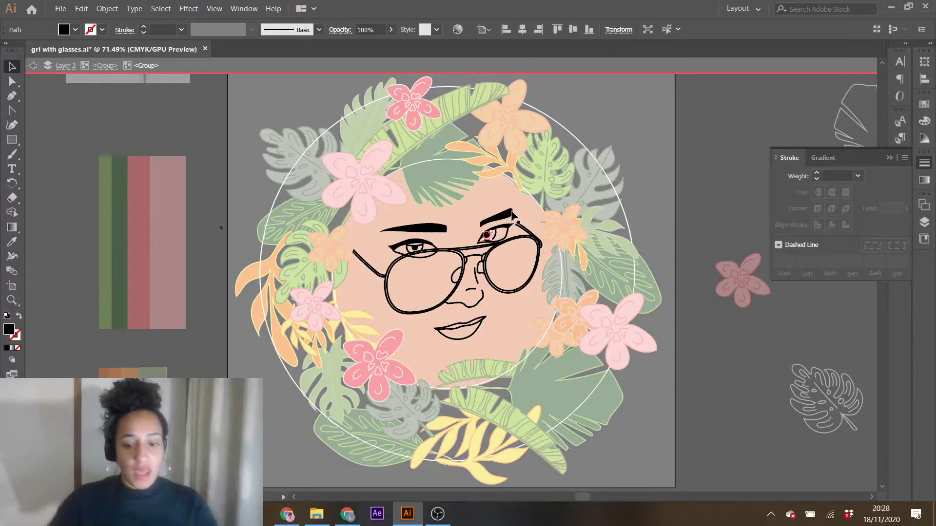
scroll(493, 230, "up", 4)
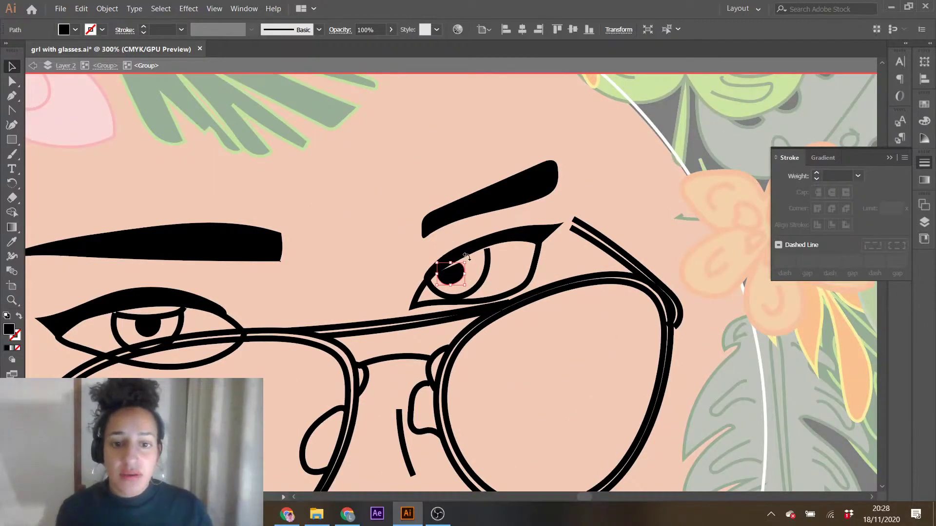
left_click_drag(467, 260, 441, 287)
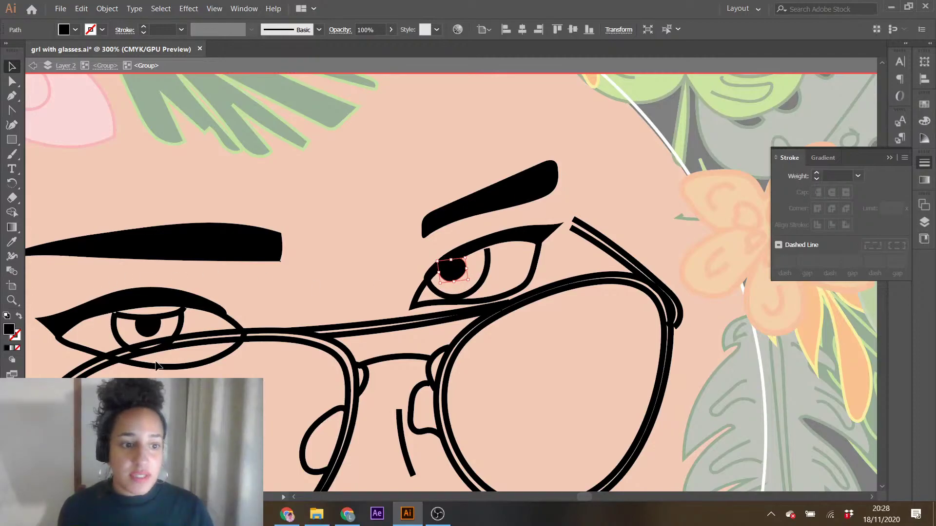
- Adjust the curved lid line across the top of the left-hand eye's iris to fit against the upper eyelid
left_click(116, 317)
left_click_drag(115, 308, 110, 305)
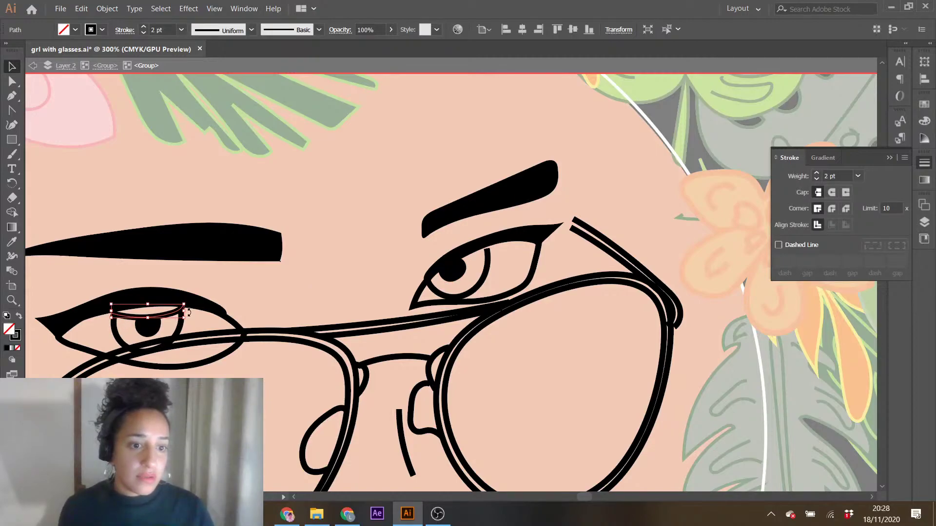
left_click(241, 300)
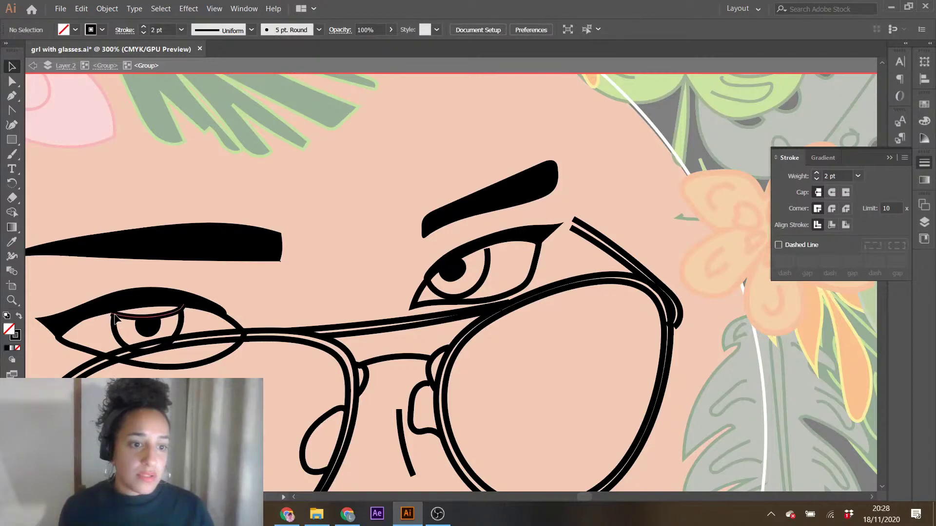
left_click(116, 317)
left_click_drag(105, 316, 96, 306)
left_click(252, 292)
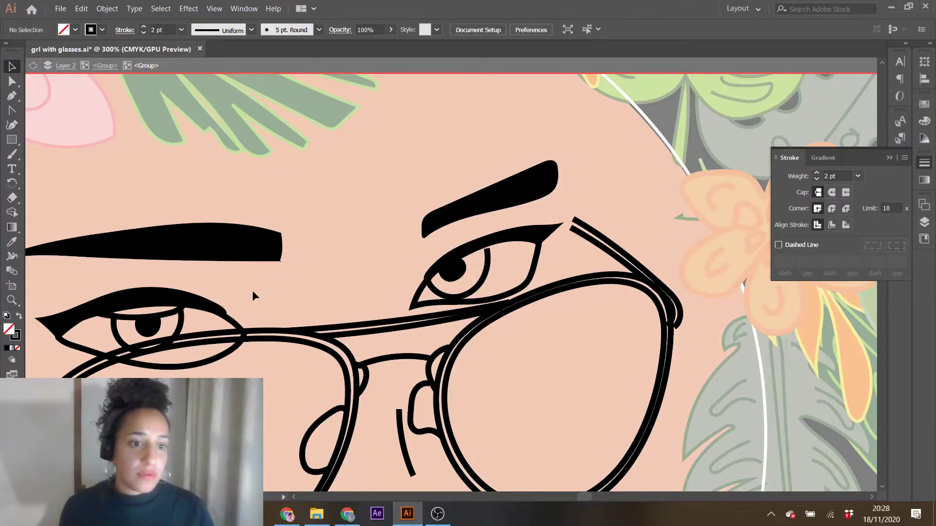
- Extend the right-hand eye's iris outline upward so it meets the upper eyelid
left_click(488, 252)
left_click_drag(488, 250, 488, 242)
left_click(595, 193)
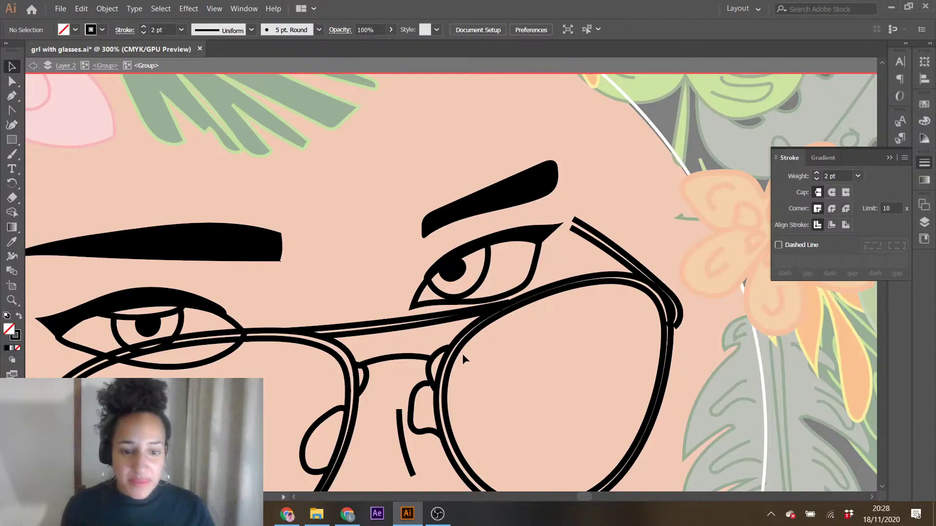
- Isolate the lips outline inside the face group and fill it with CMYK Magenta
key("ctrl+minus")
key("ctrl+minus")
key("ctrl+minus")
key("ctrl+minus")
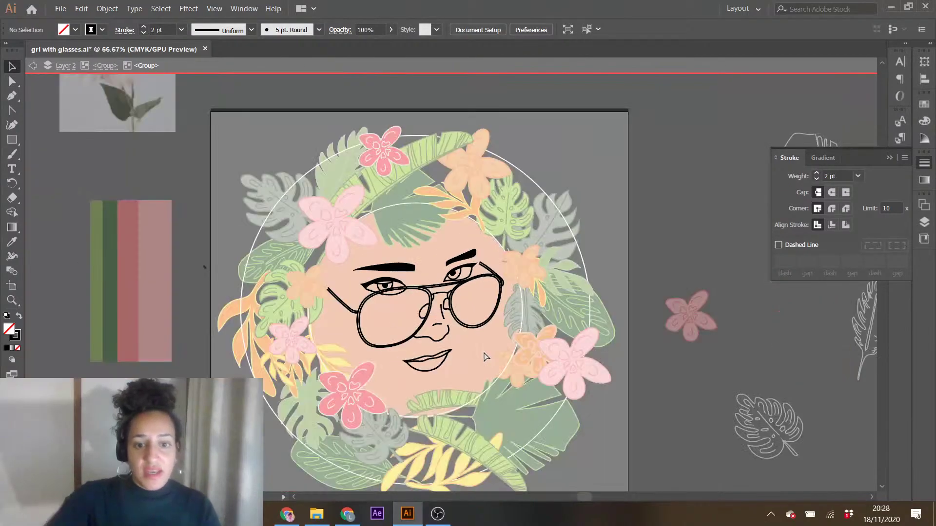
double_click(440, 361)
left_click(441, 355)
key("ctrl+shift+g")
double_click(440, 355)
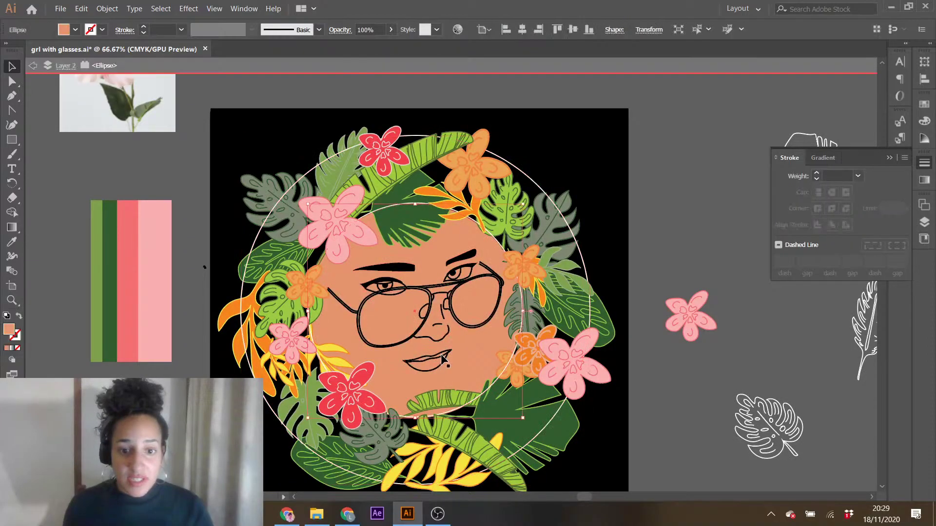
key("Escape")
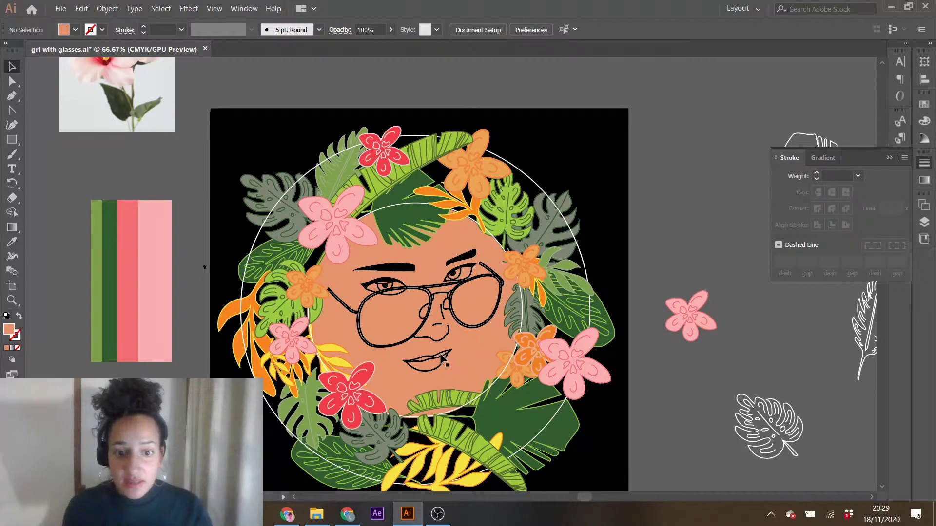
double_click(440, 358)
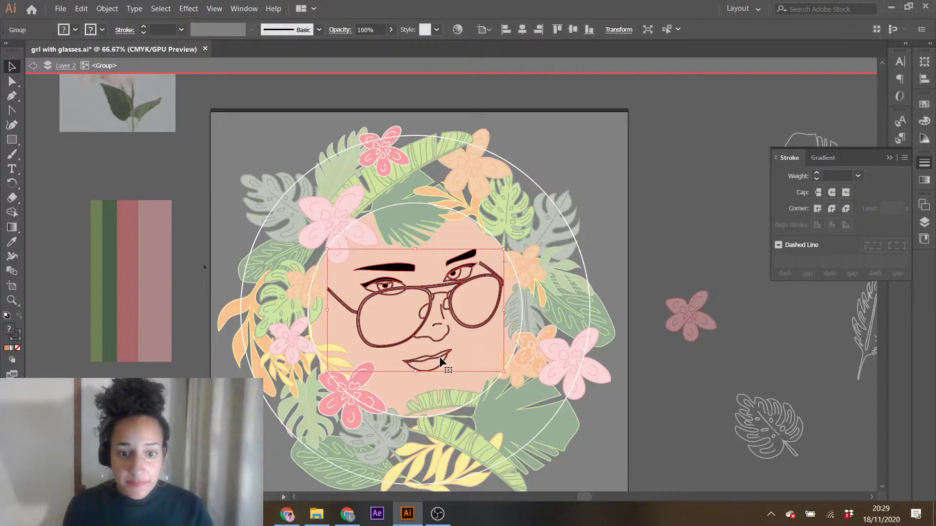
double_click(440, 361)
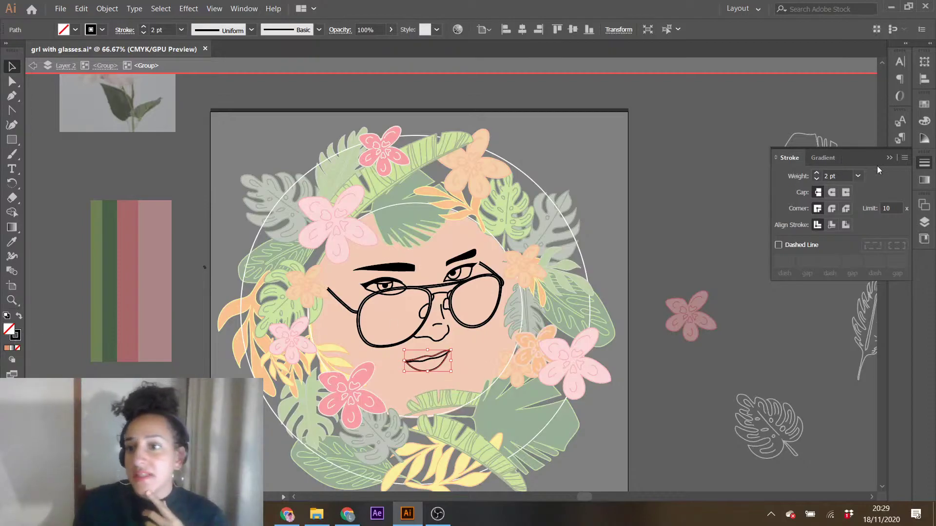
left_click(890, 157)
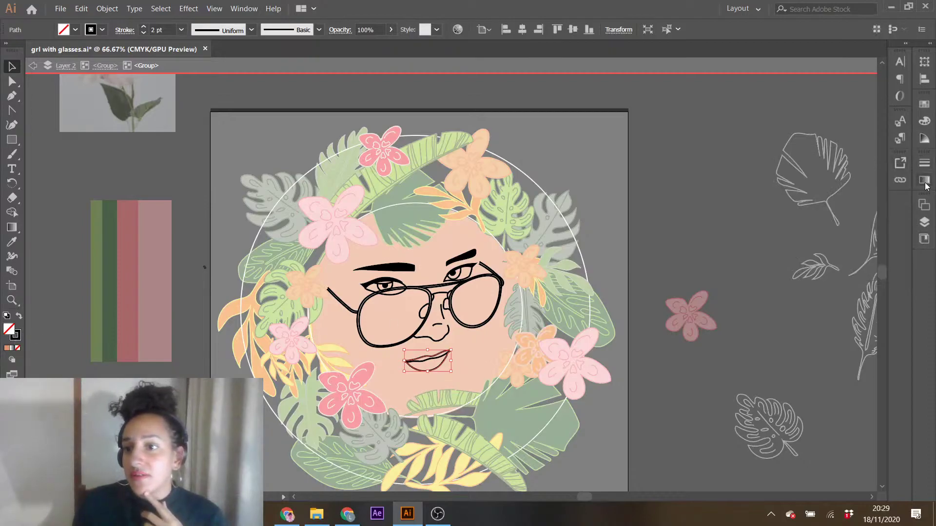
left_click(924, 104)
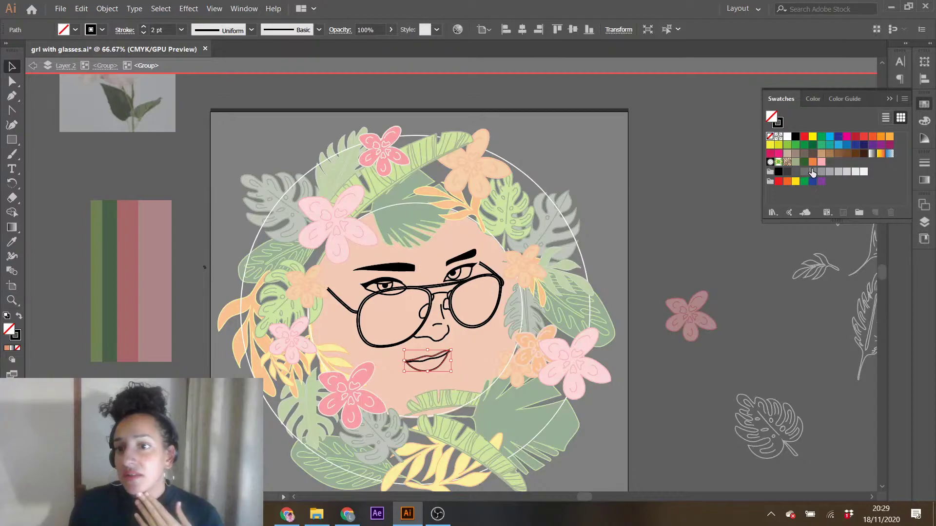
left_click(846, 139)
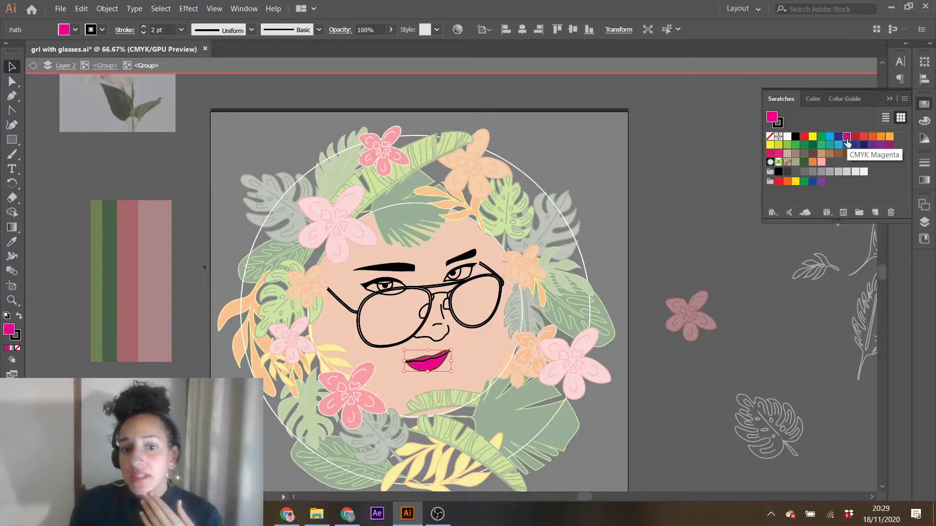
- Change the lips' fill to the swatch C=10 M=100 Y=50 K=0 and leave group isolation
double_click(10, 330)
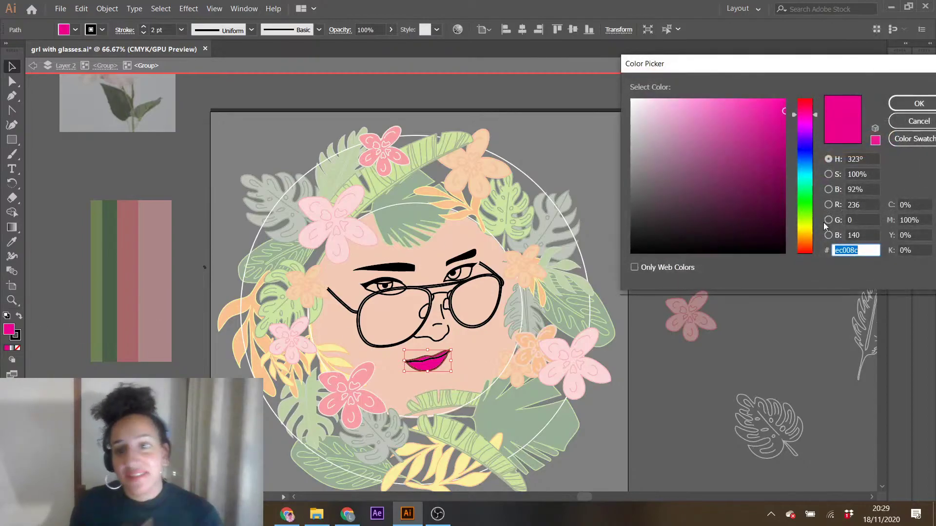
left_click_drag(805, 109, 806, 129)
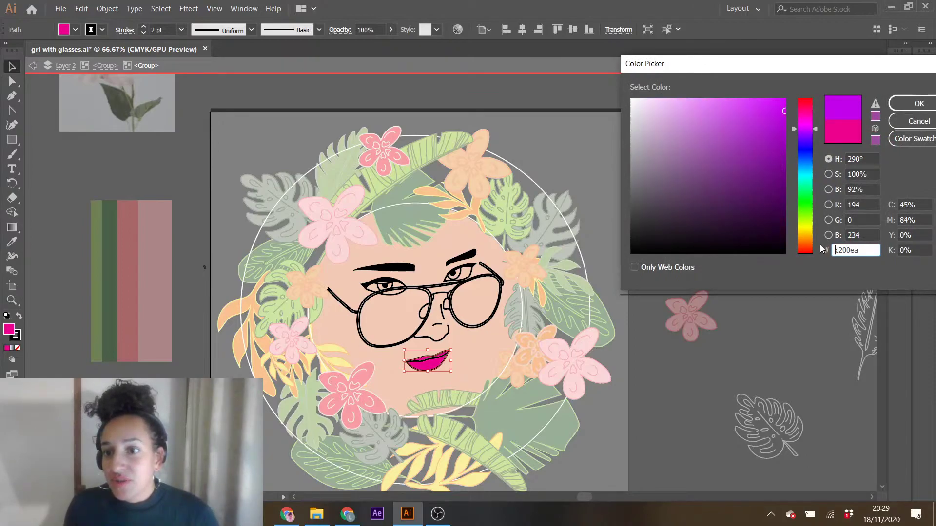
left_click(806, 241)
left_click(727, 156)
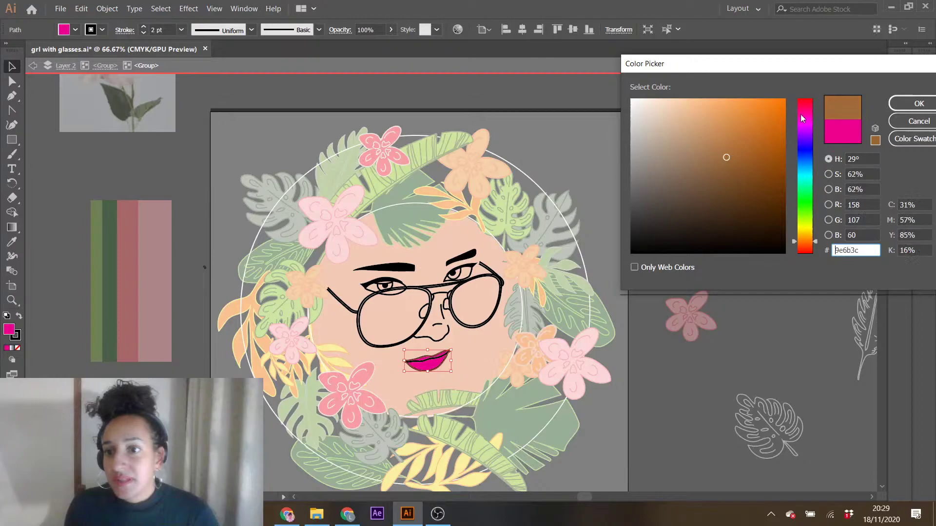
left_click(804, 118)
left_click(914, 139)
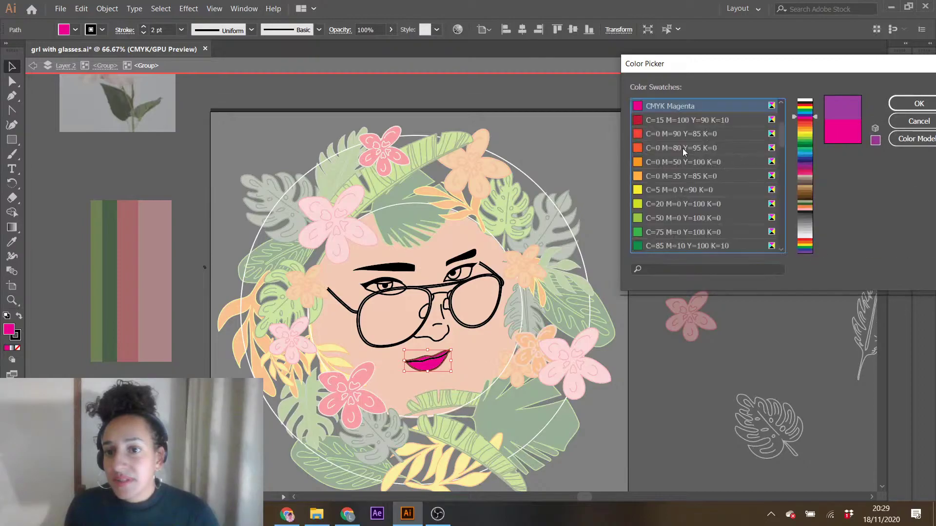
scroll(712, 217, "down", 10)
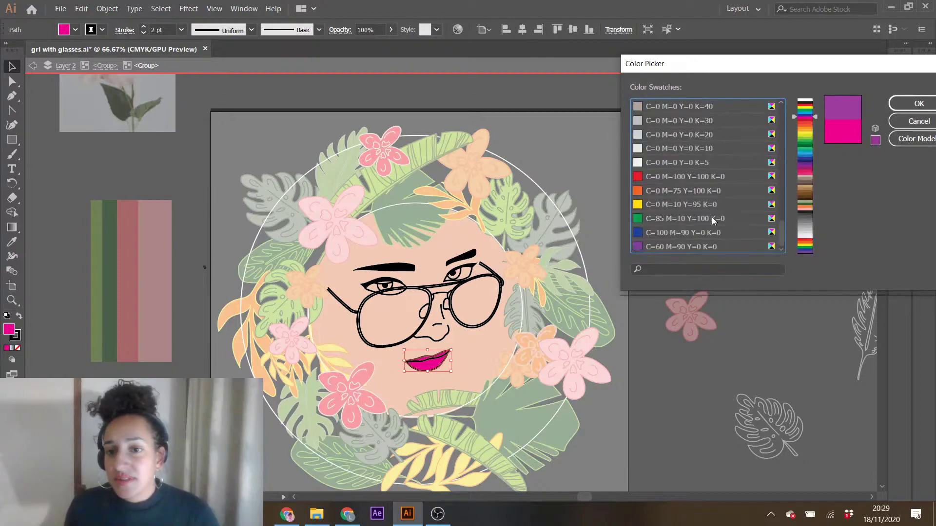
left_click(807, 166)
left_click(660, 148)
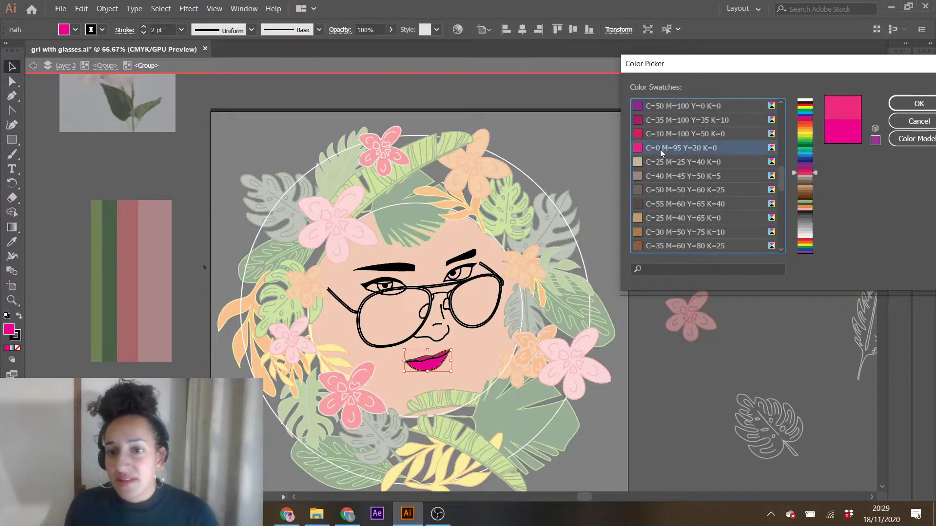
left_click(665, 134)
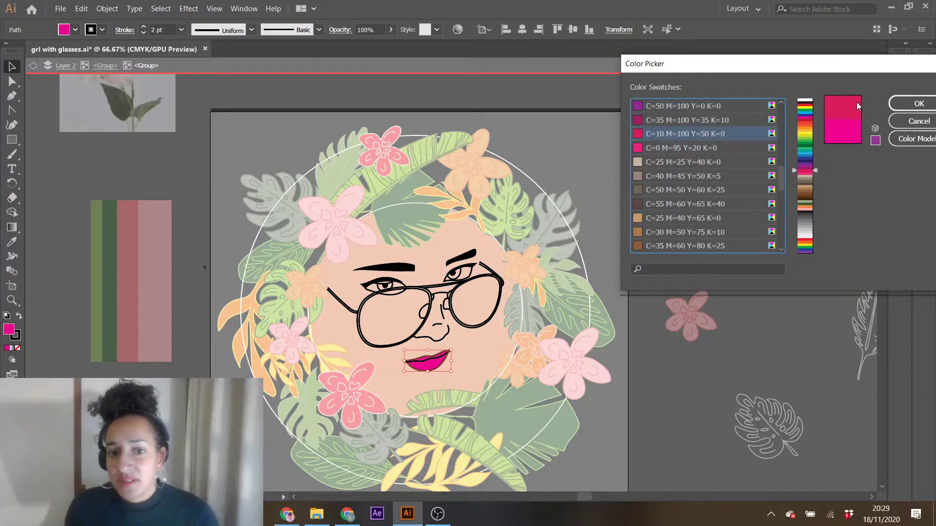
left_click(908, 104)
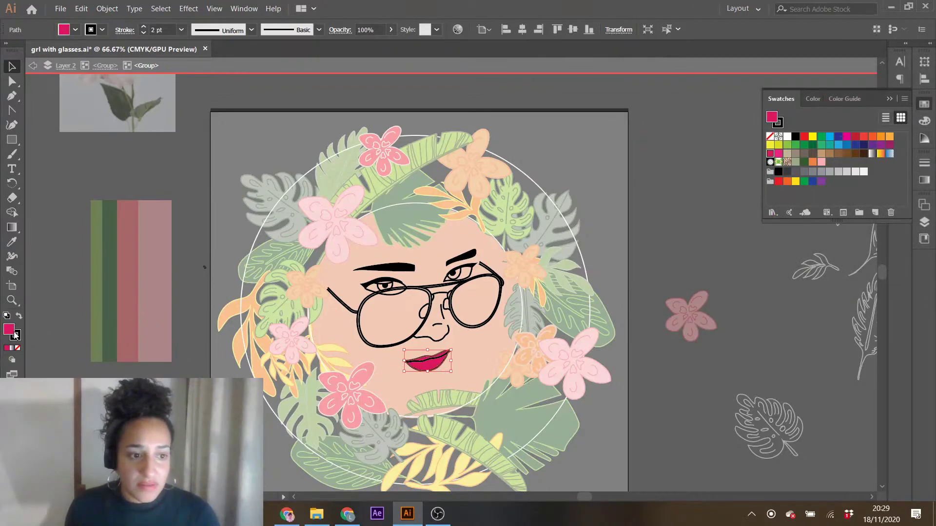
double_click(11, 332)
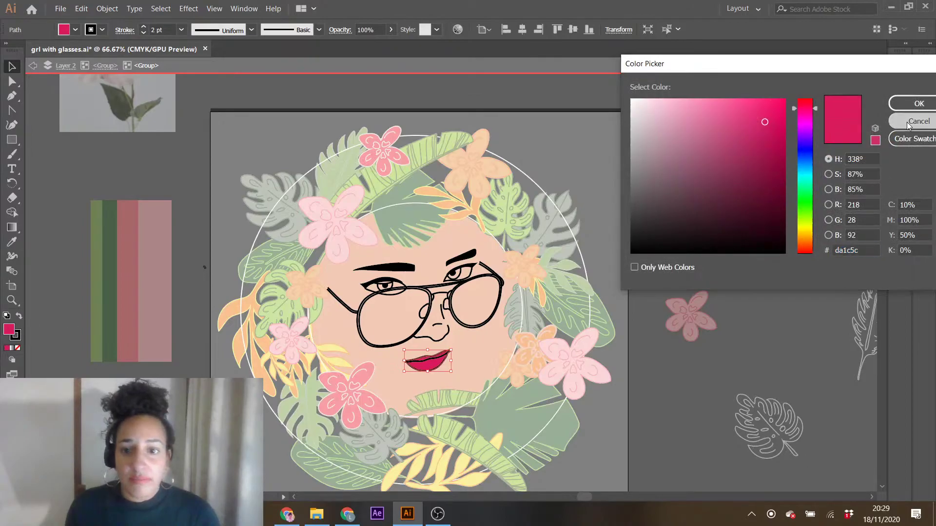
left_click(906, 122)
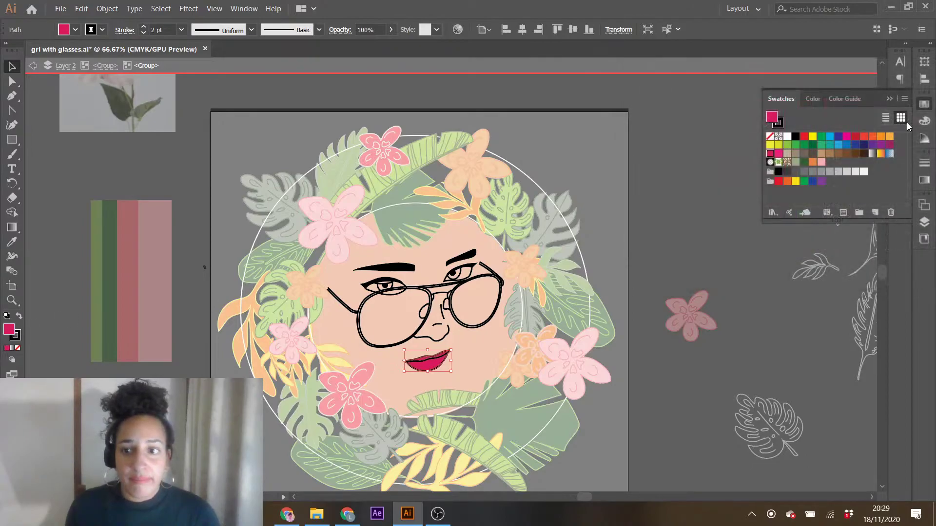
left_click(40, 310)
double_click(80, 267)
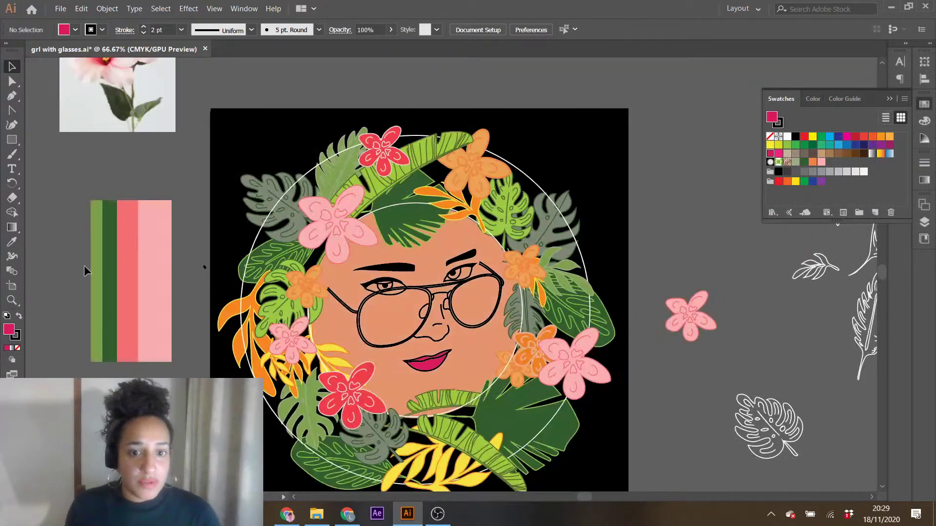
- Sample the coral pink stripe from the palette image with the Eyedropper and save it as a new swatch
left_click(141, 291)
left_click(12, 242)
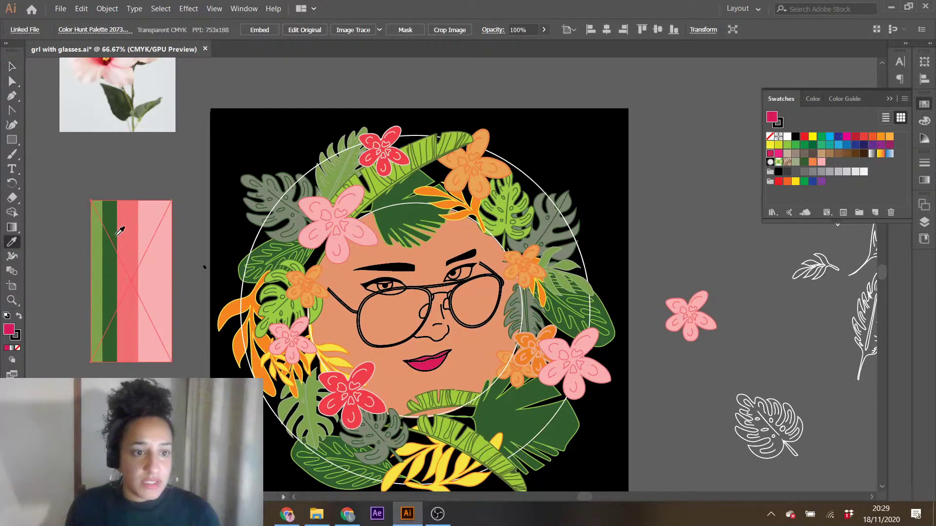
left_click(126, 234)
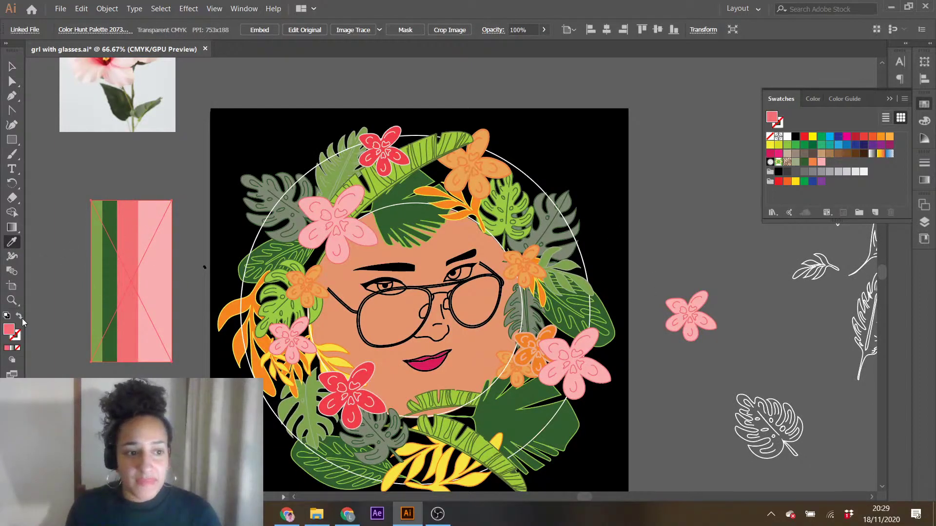
left_click(831, 161)
left_click(12, 66)
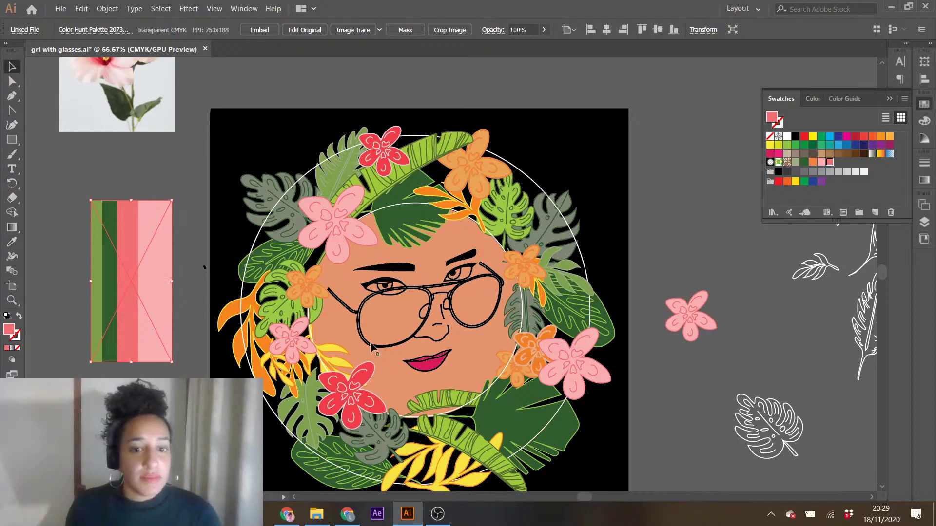
- Isolate the lips outline in the face group and fill it with the saved coral pink swatch
double_click(423, 366)
left_click(423, 367)
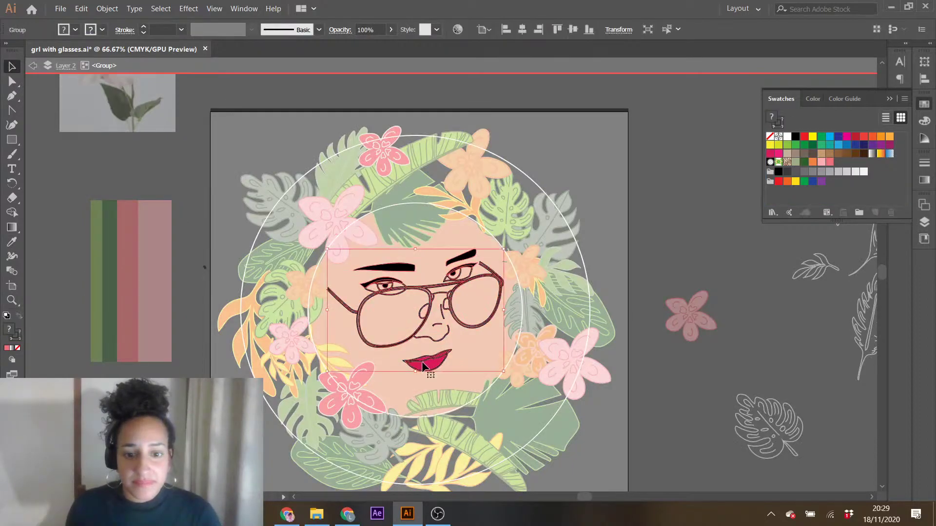
double_click(424, 367)
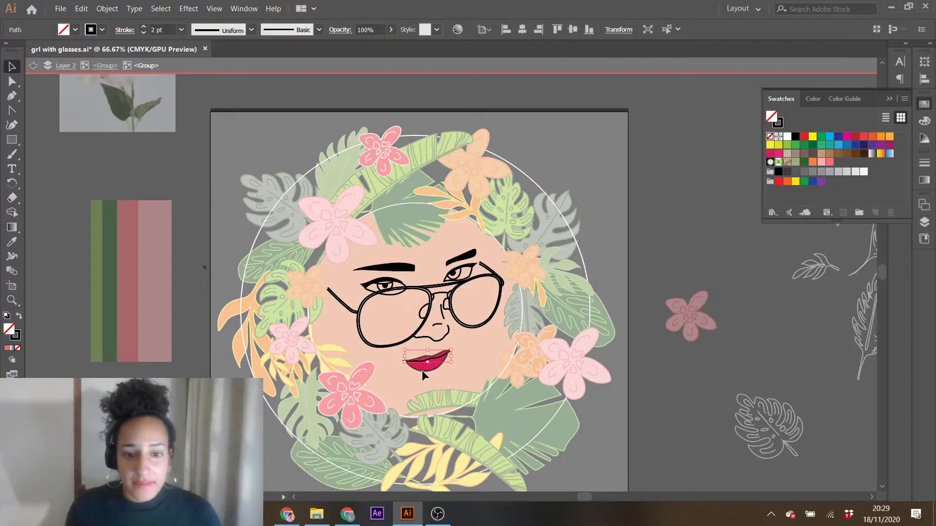
left_click(422, 369)
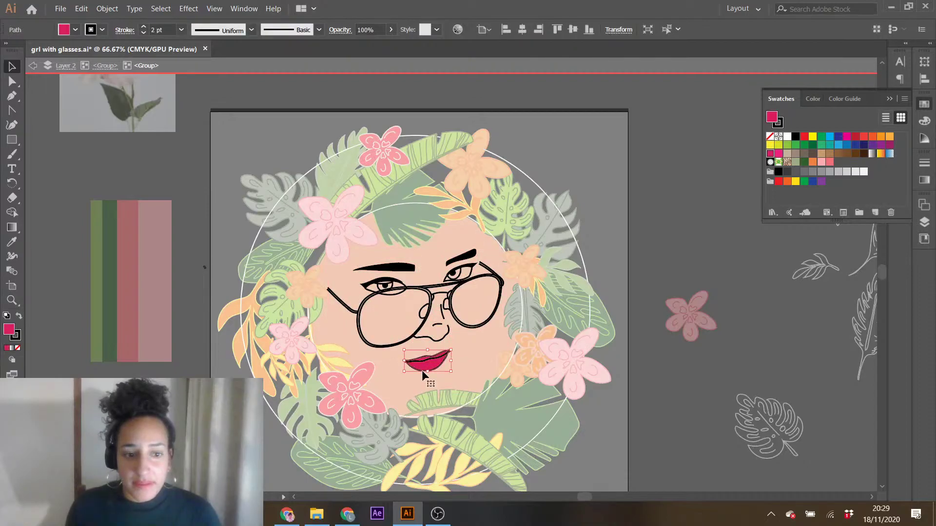
left_click(830, 162)
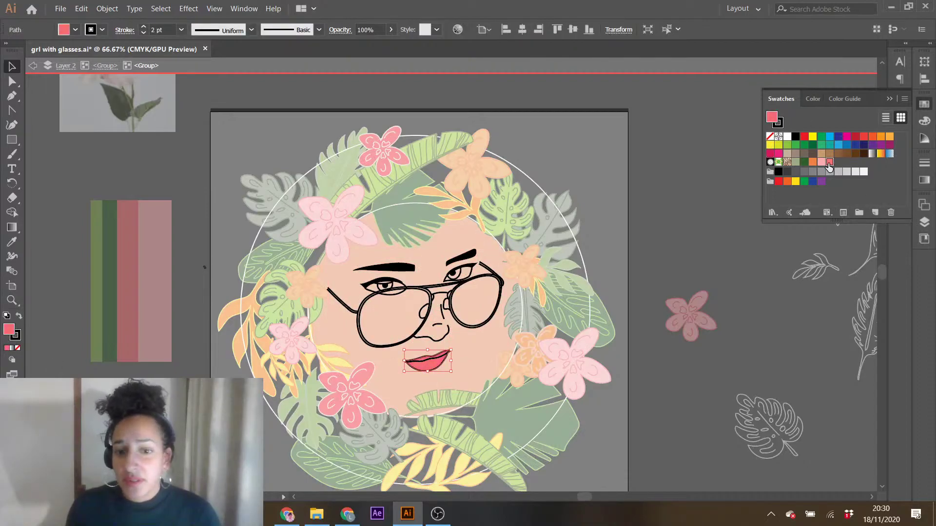
- Deepen the lips' fill to the red ef5058 and leave group isolation
double_click(9, 330)
left_click(734, 108)
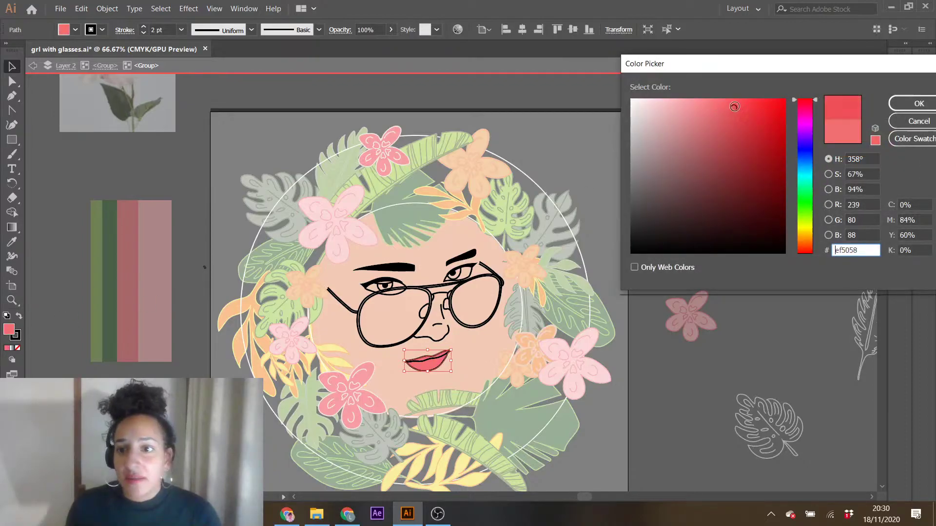
left_click(895, 104)
double_click(703, 364)
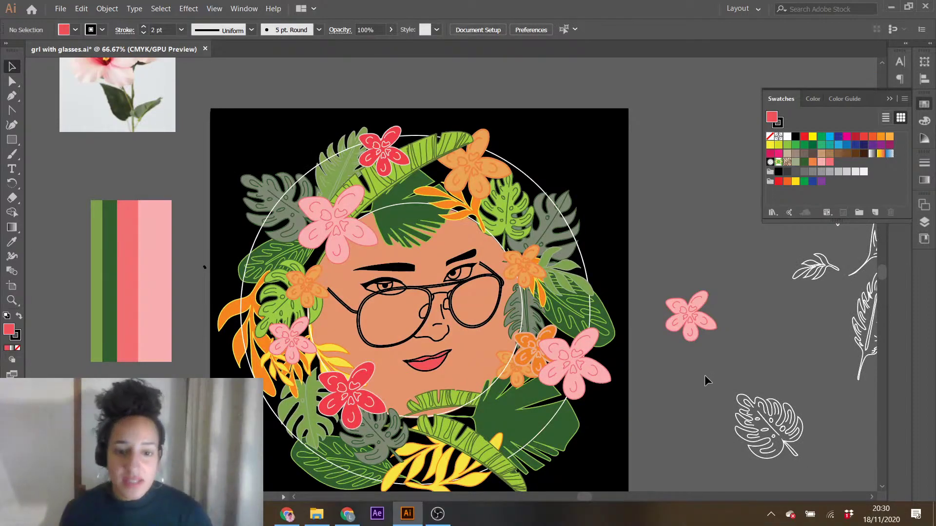
- Isolate the lips in the face group, darken their fill to the deep red c11e2d, and leave group isolation
left_click(423, 370)
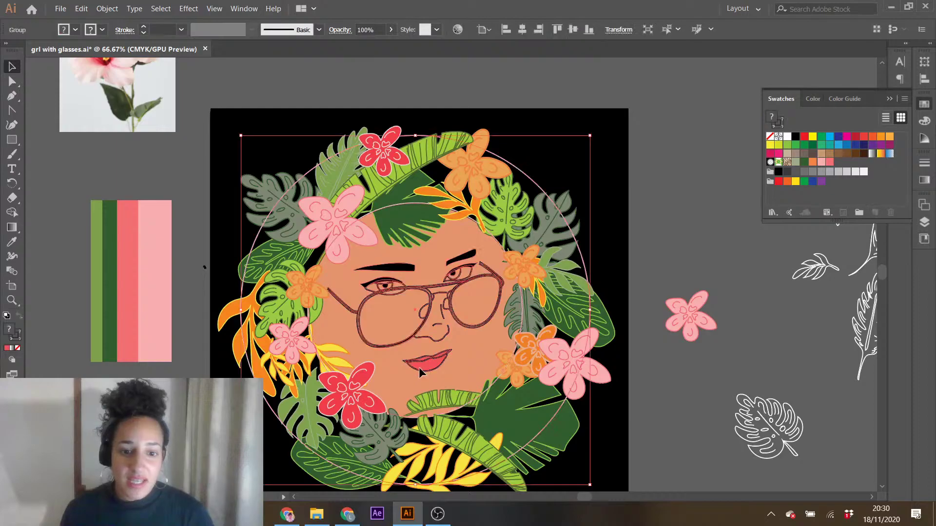
double_click(423, 371)
left_click(424, 371)
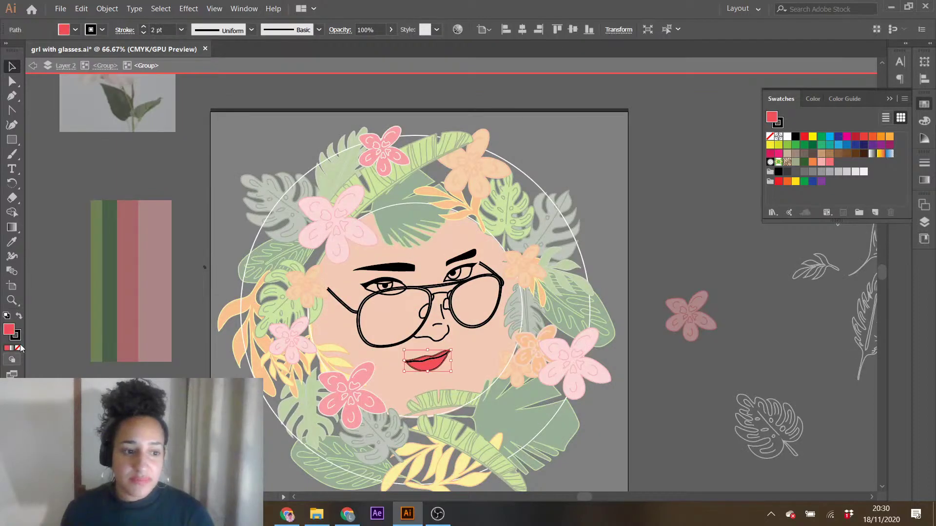
double_click(10, 330)
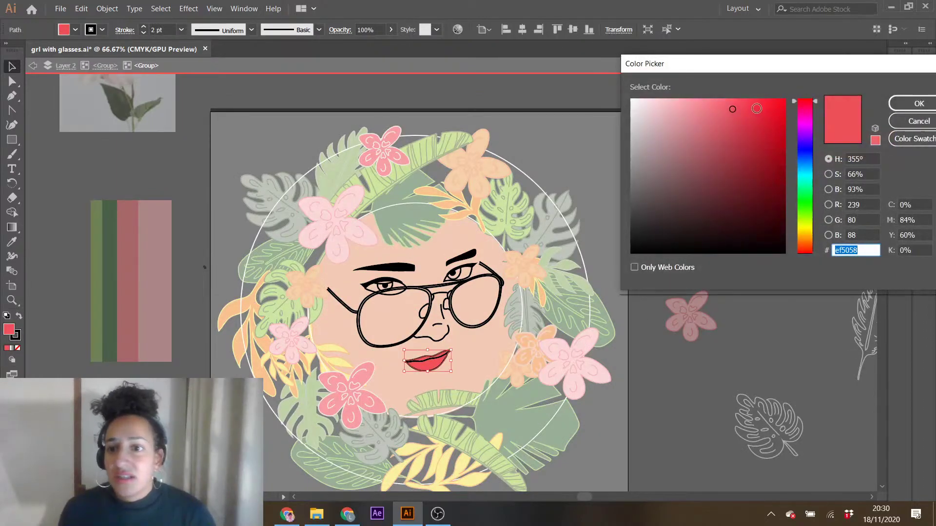
left_click(755, 109)
left_click(763, 135)
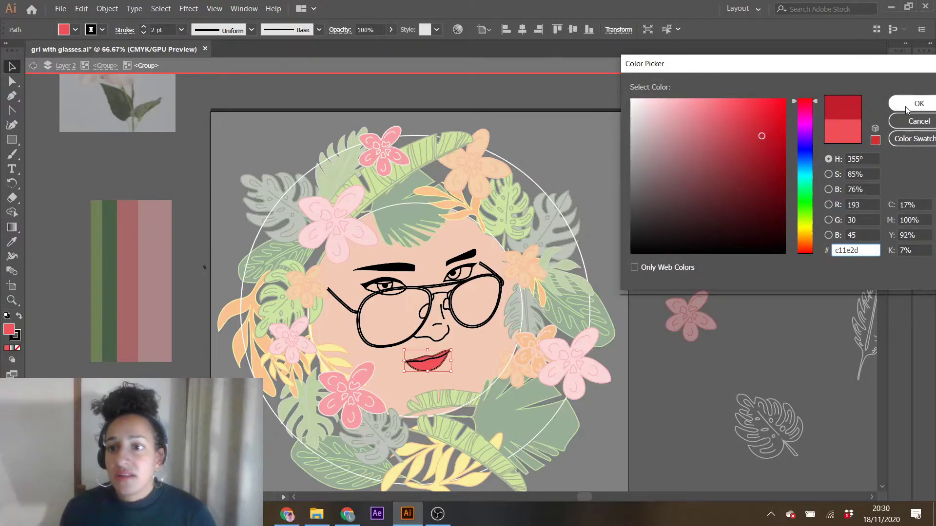
left_click(919, 103)
double_click(642, 397)
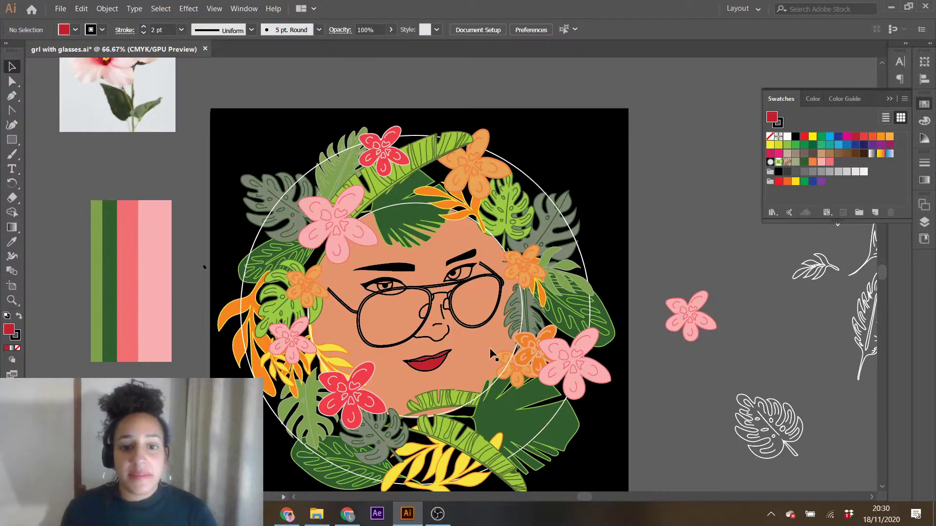
- Isolate the larger left lens of the glasses, fill it with white at 35% opacity, and leave group isolation
double_click(403, 288)
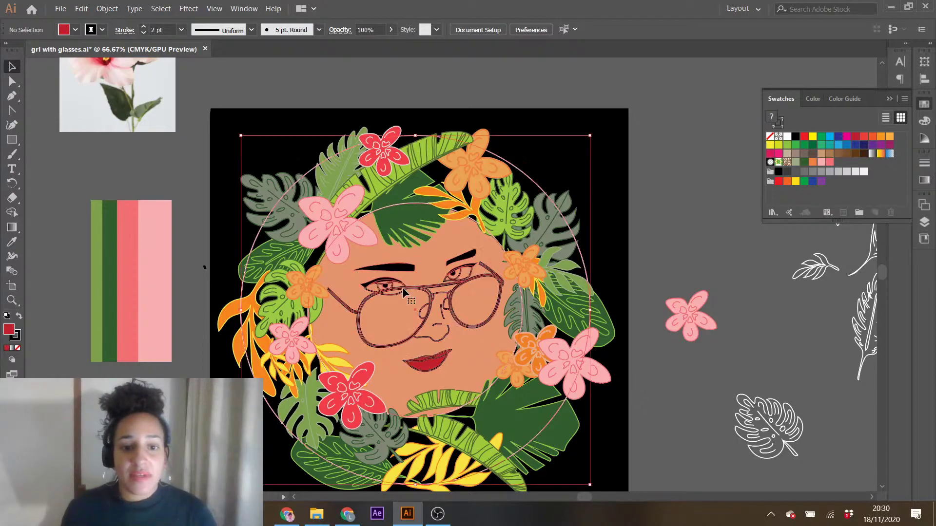
double_click(409, 289)
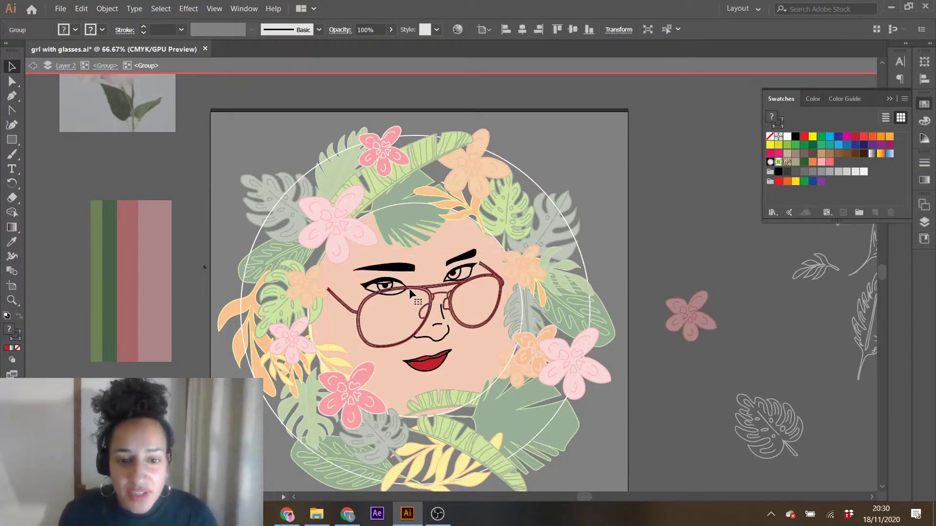
double_click(412, 291)
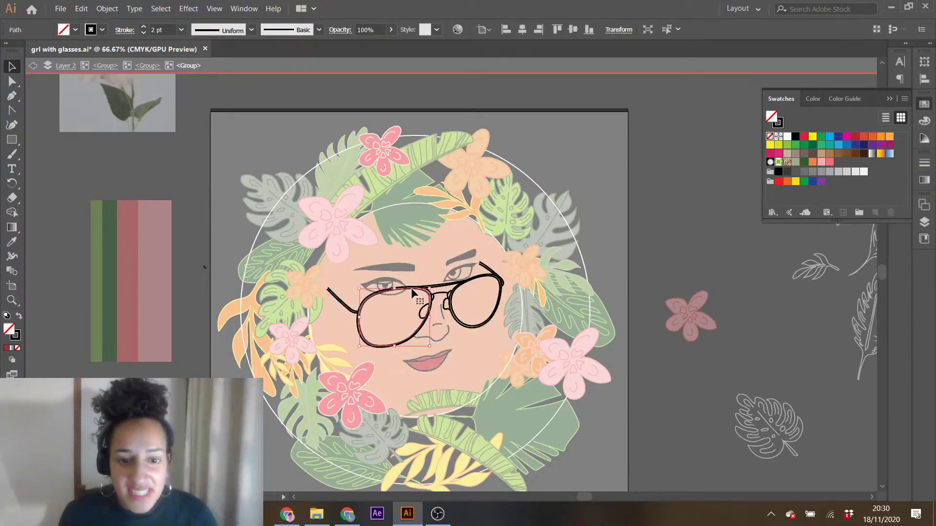
left_click(76, 30)
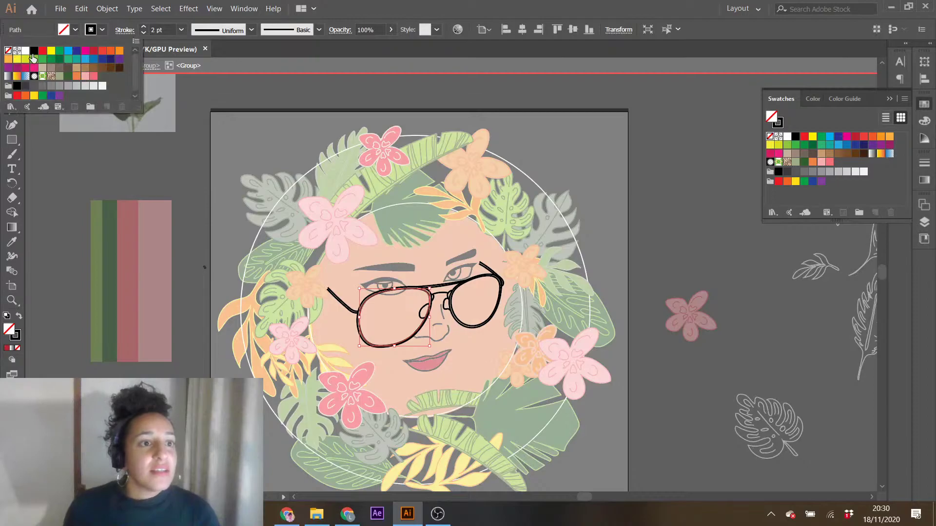
left_click(25, 50)
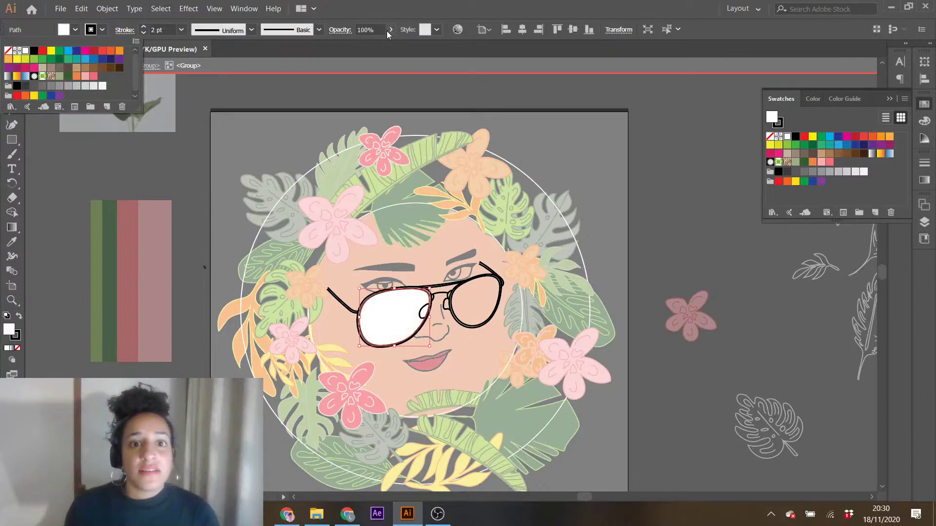
left_click(390, 31)
left_click_drag(391, 44, 360, 50)
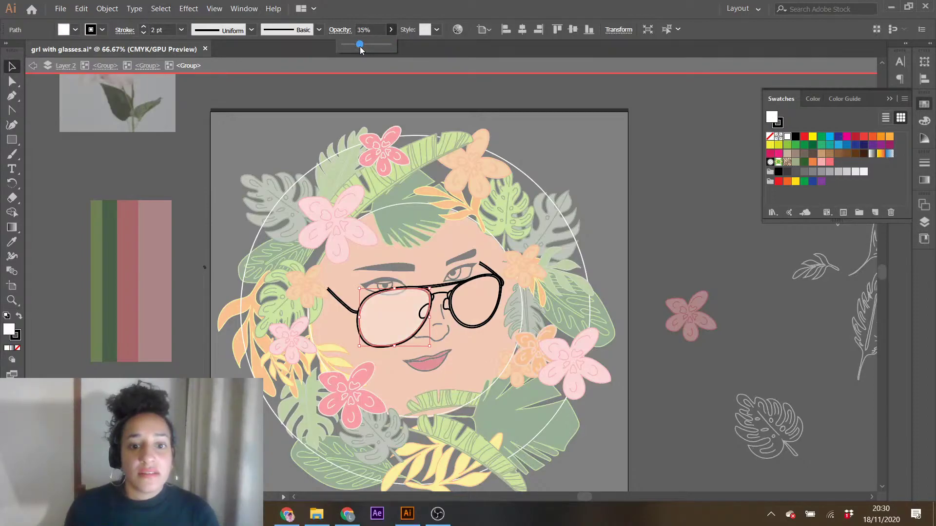
double_click(687, 198)
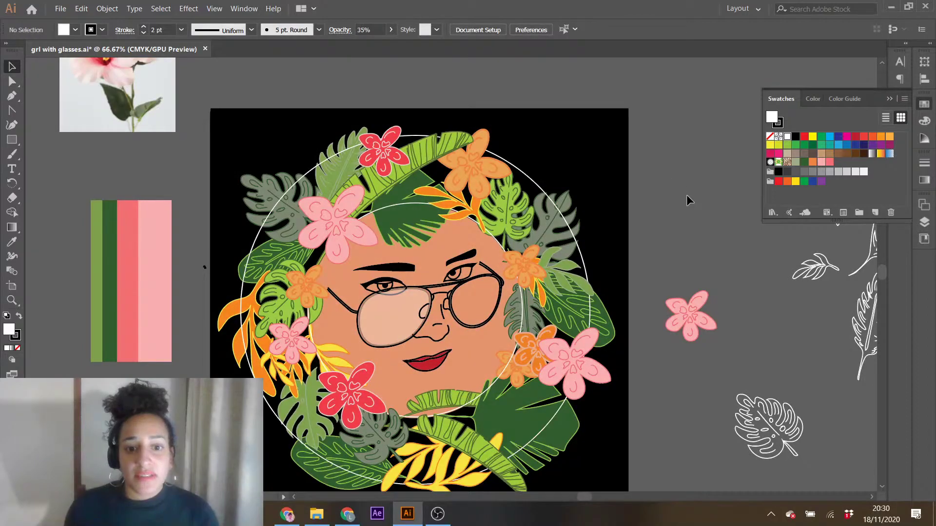
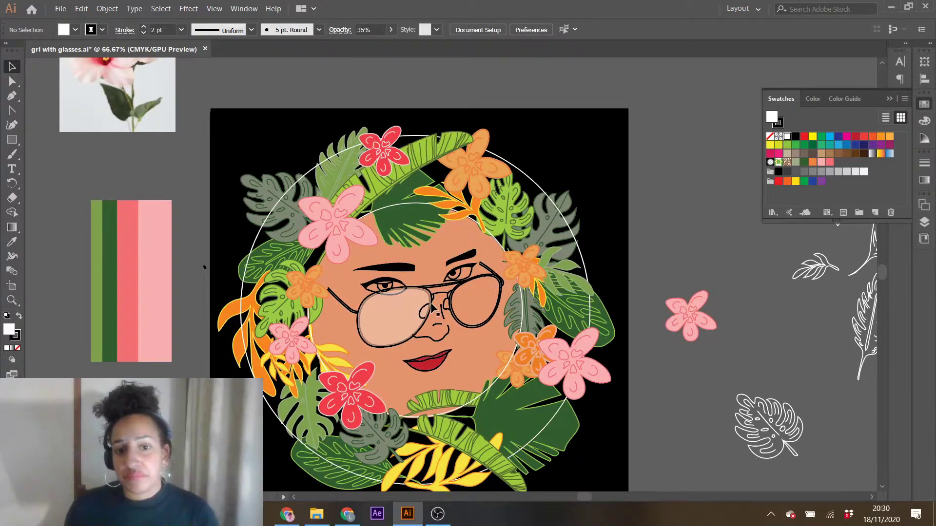
- Undo the white fill on the left lens and the darker red fill on the lips
double_click(431, 304)
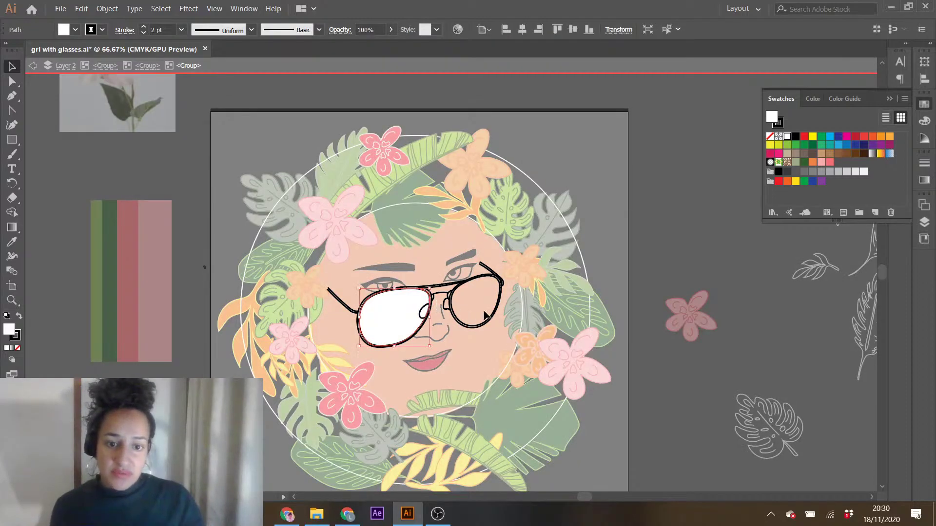
double_click(725, 278)
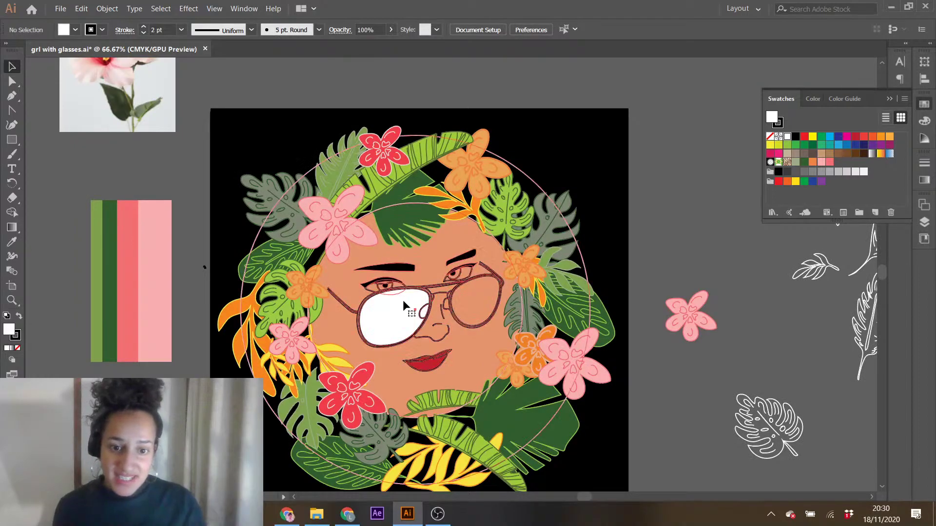
left_click(404, 303)
double_click(403, 300)
key("Delete")
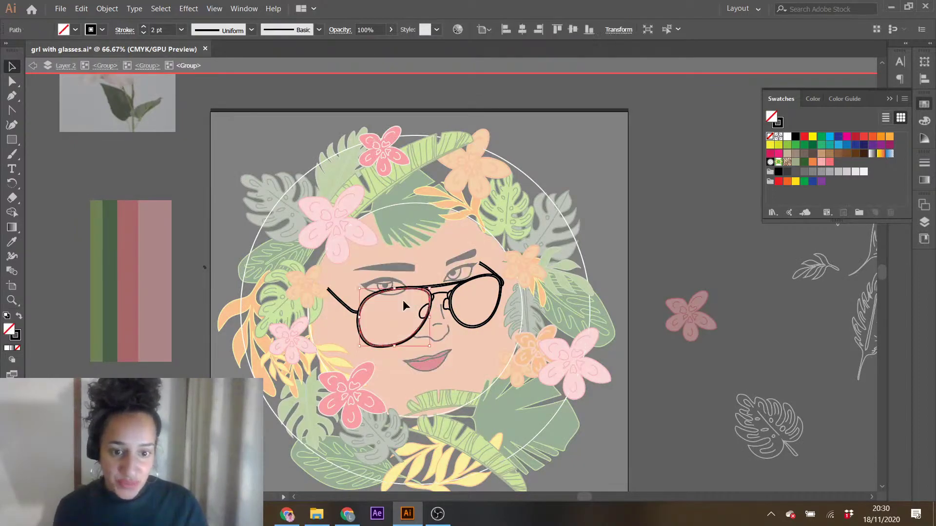
left_click(425, 362)
double_click(675, 265)
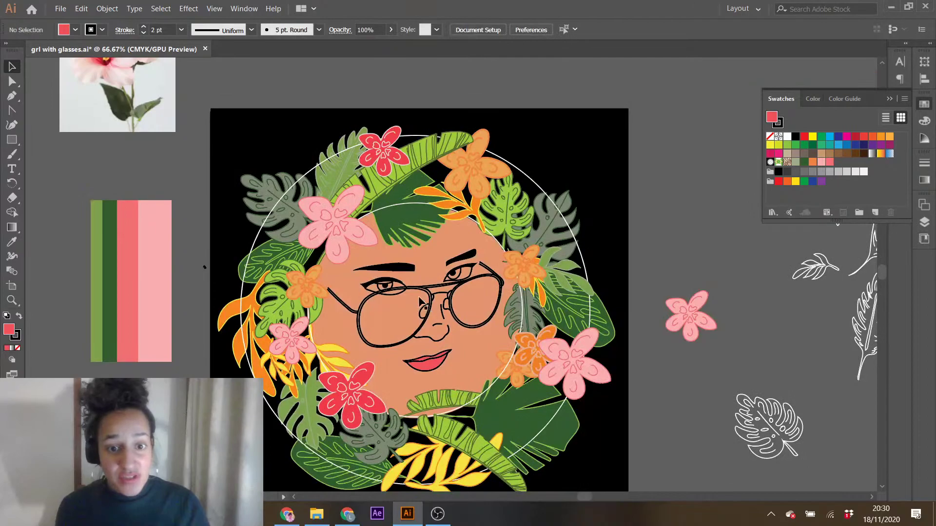
- Isolate the glasses group, duplicate the left lens outline, and place the copy across the artboard's right edge
left_click(418, 291)
double_click(417, 289)
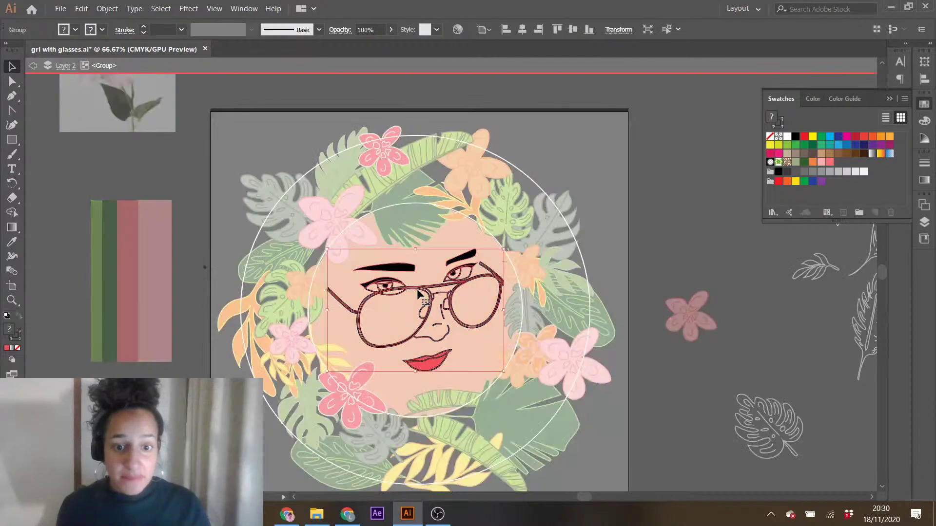
double_click(417, 288)
left_click(422, 294)
double_click(422, 294)
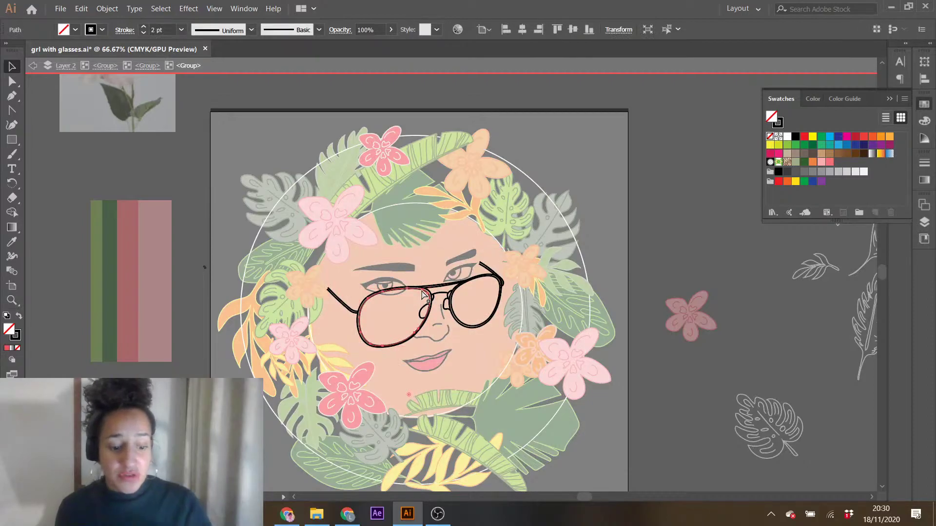
left_click_drag(422, 294, 480, 252)
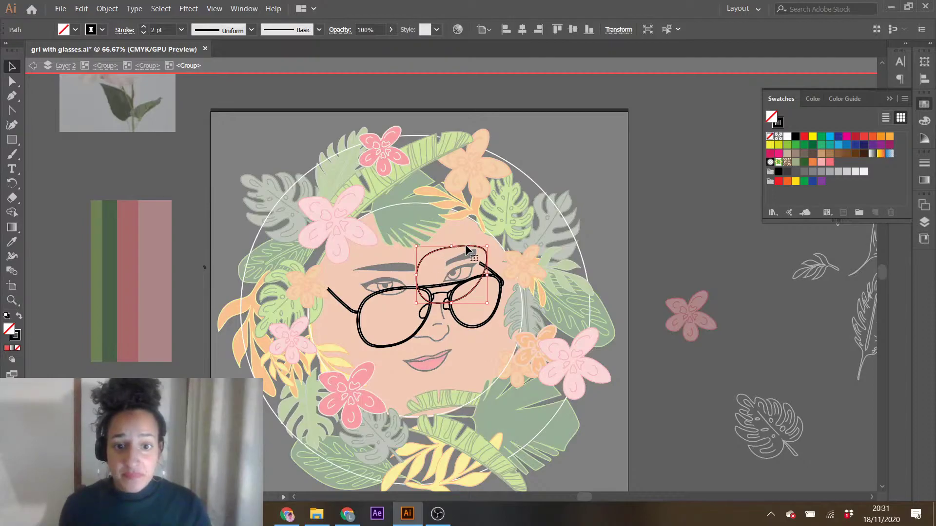
left_click(485, 241)
left_click(481, 247)
left_click_drag(481, 251, 654, 179)
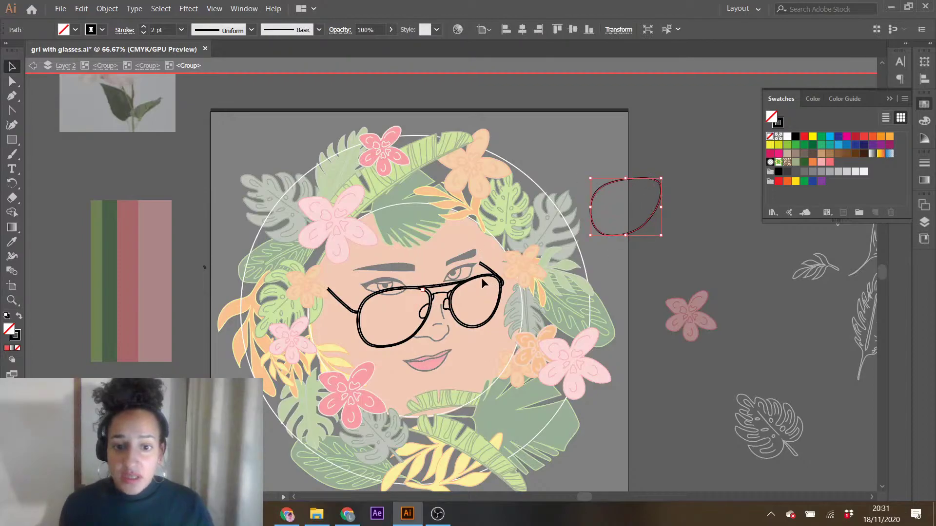
- Duplicate the right lens outline, place the copy just below the left lens copy, and leave group isolation
double_click(460, 324)
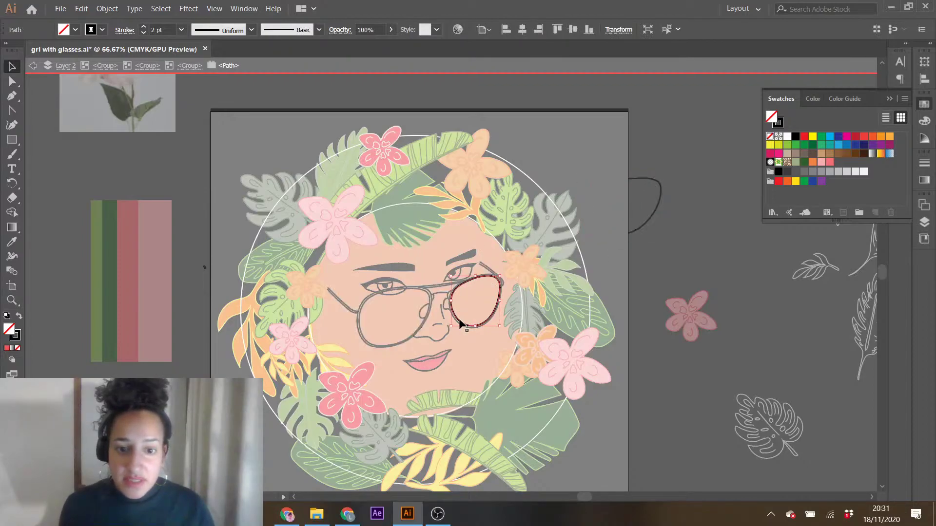
key("ctrl+v")
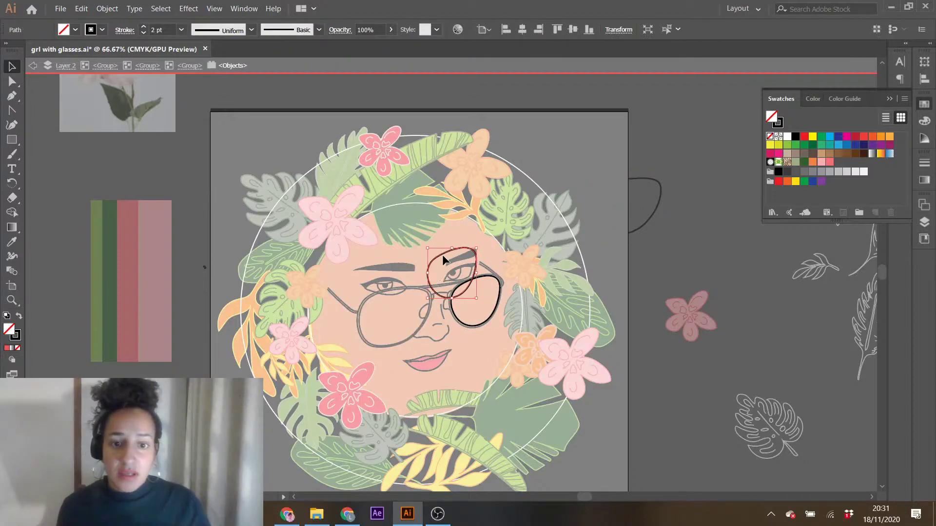
left_click_drag(648, 236, 632, 243)
double_click(628, 367)
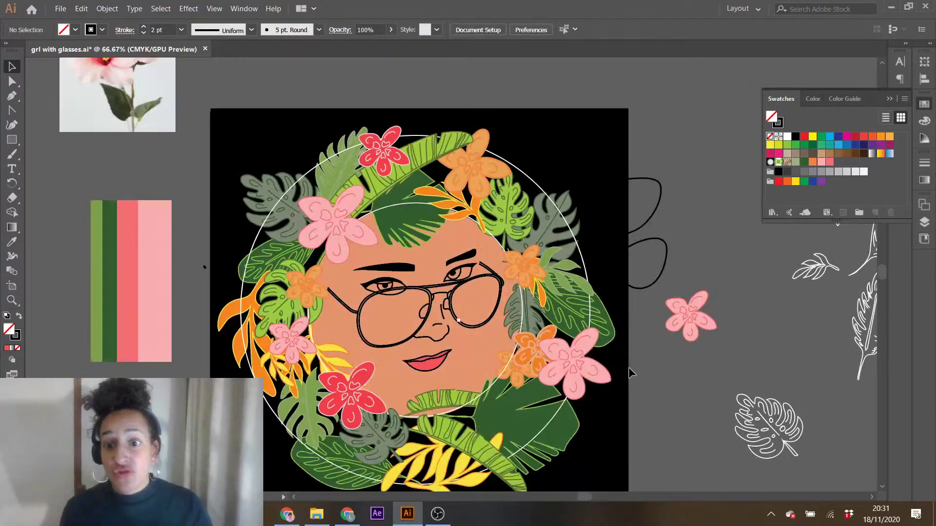
- Isolate the left lens on the face, fill it with white at 71% opacity, and leave group isolation
double_click(368, 300)
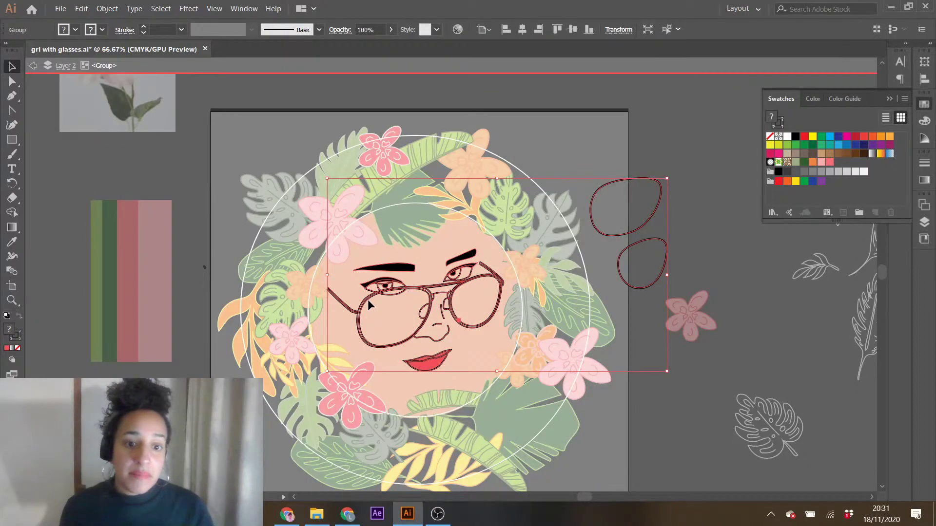
double_click(368, 299)
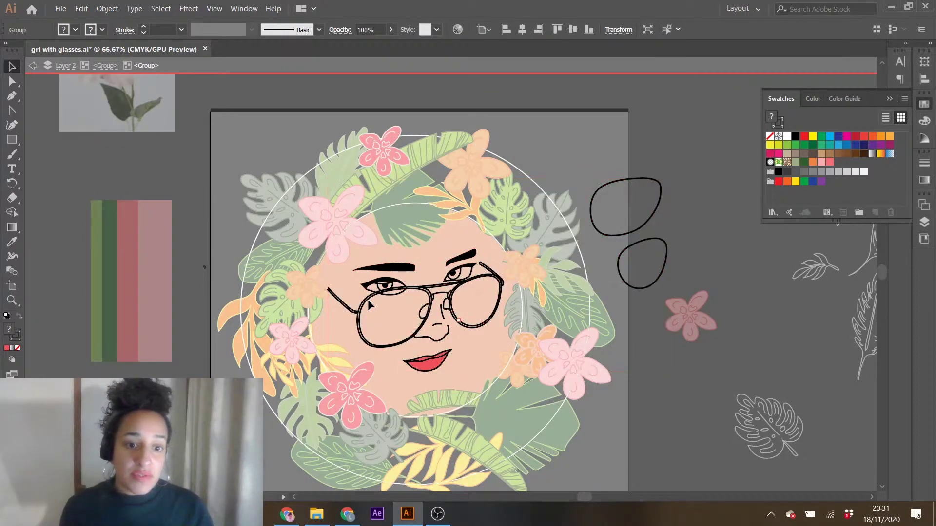
double_click(367, 299)
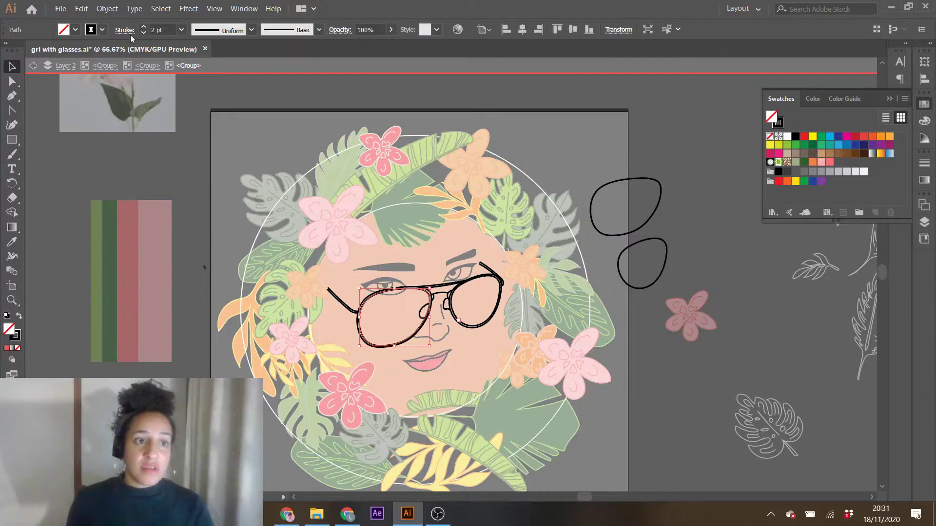
left_click(787, 136)
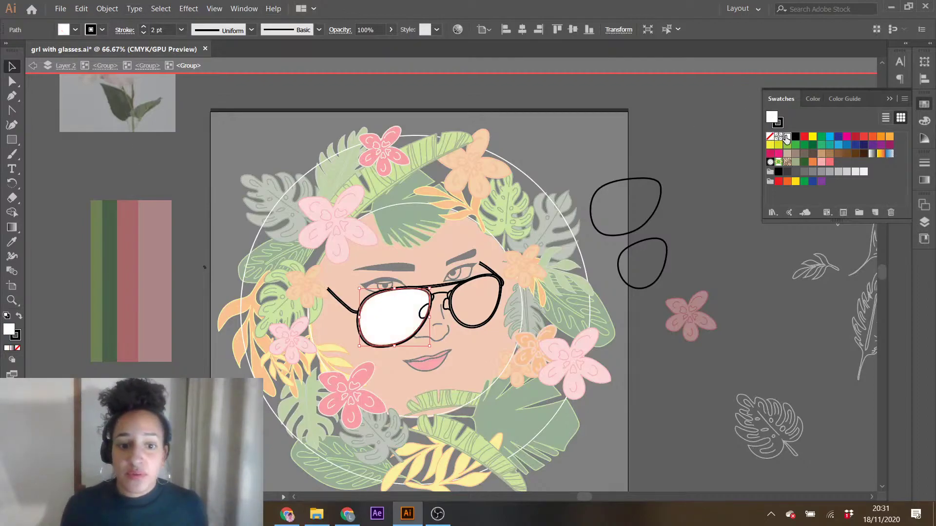
left_click(391, 29)
left_click_drag(367, 51, 357, 47)
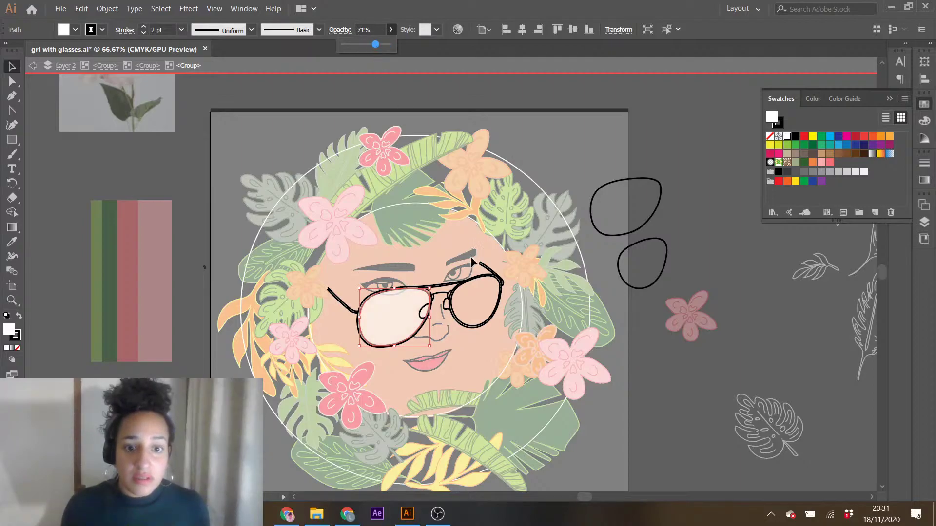
double_click(674, 355)
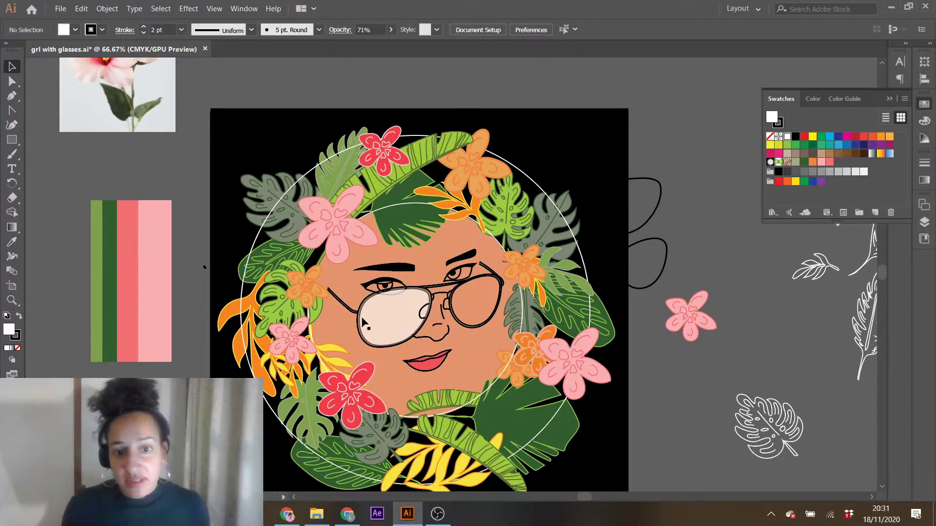
- Isolate the white-filled left lens again, reduce its opacity to 45%, and leave group isolation
double_click(384, 319)
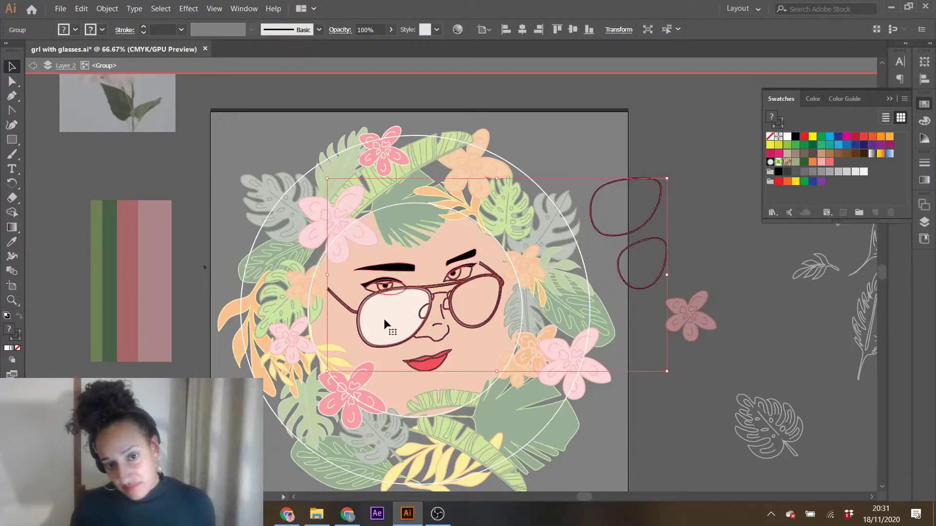
double_click(393, 317)
double_click(396, 316)
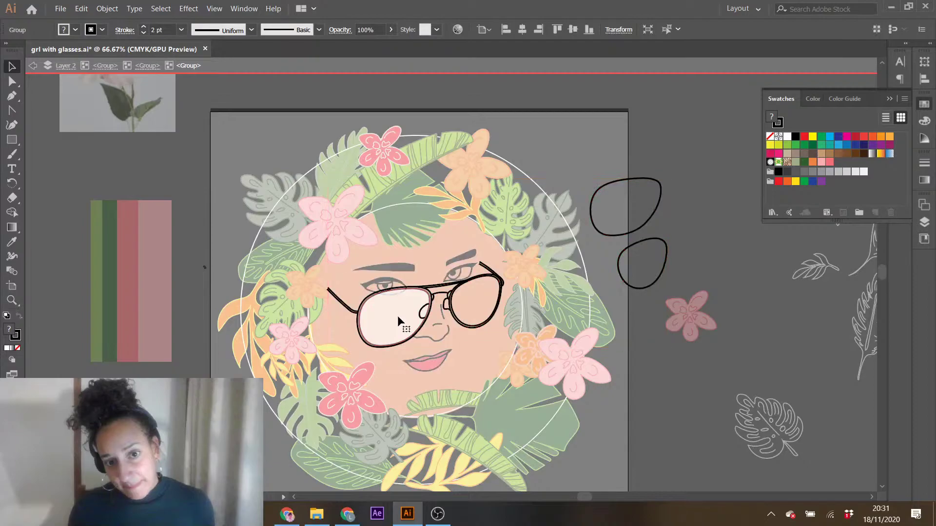
left_click(395, 316)
left_click(390, 30)
left_click_drag(359, 43, 364, 45)
double_click(643, 331)
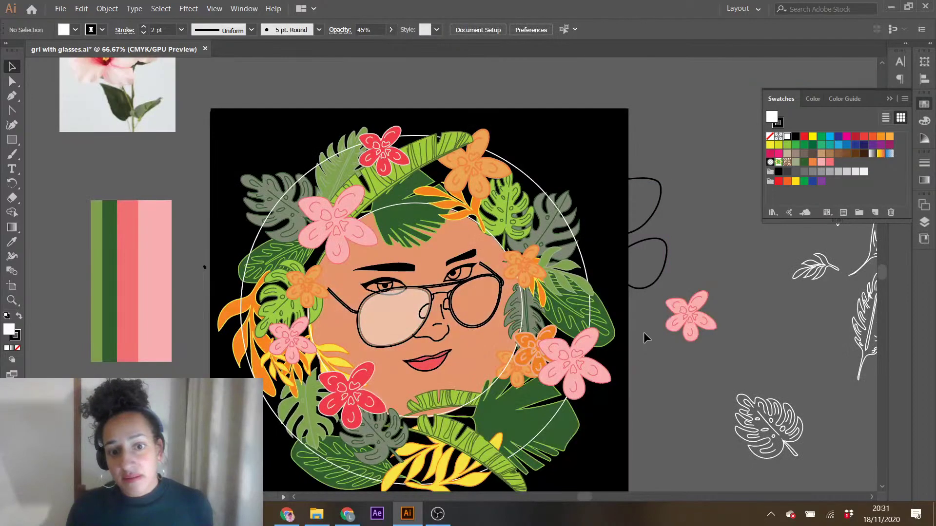
left_click(463, 285)
double_click(464, 286)
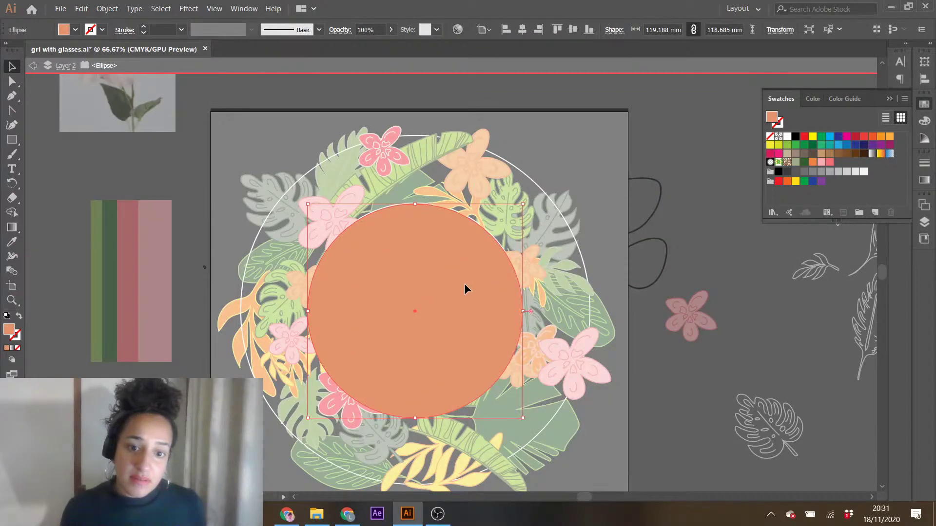
double_click(670, 349)
- Leave isolation of the face circle and ungroup the facial features from the two white guide circles
left_click(387, 308)
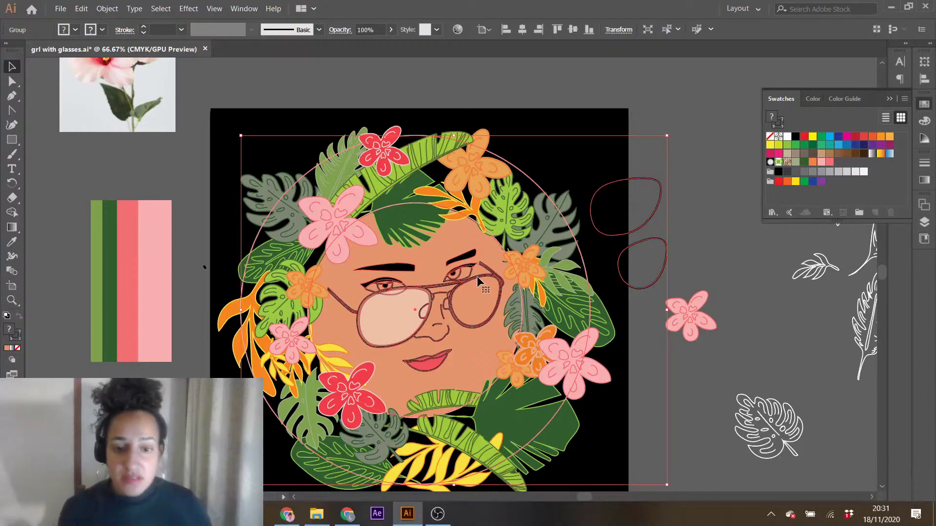
left_click(107, 9)
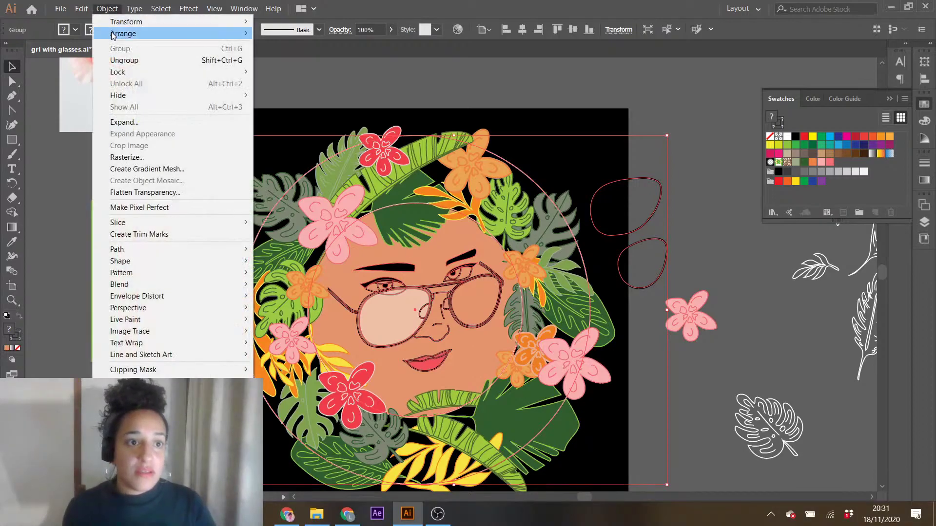
left_click(124, 60)
left_click(697, 444)
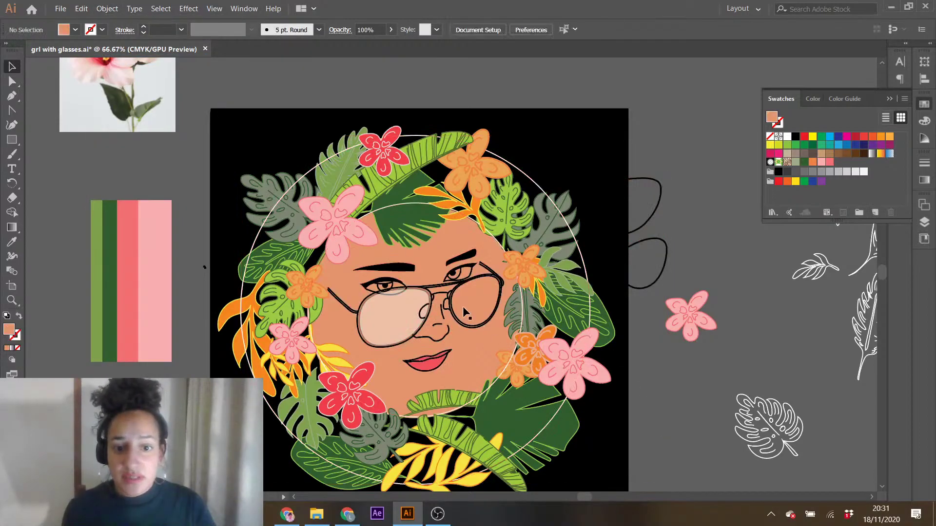
- Isolate the right lens, copy the left lens's white 45% opacity appearance onto it with the Eyedropper, and leave group isolation
left_click(456, 317)
double_click(455, 317)
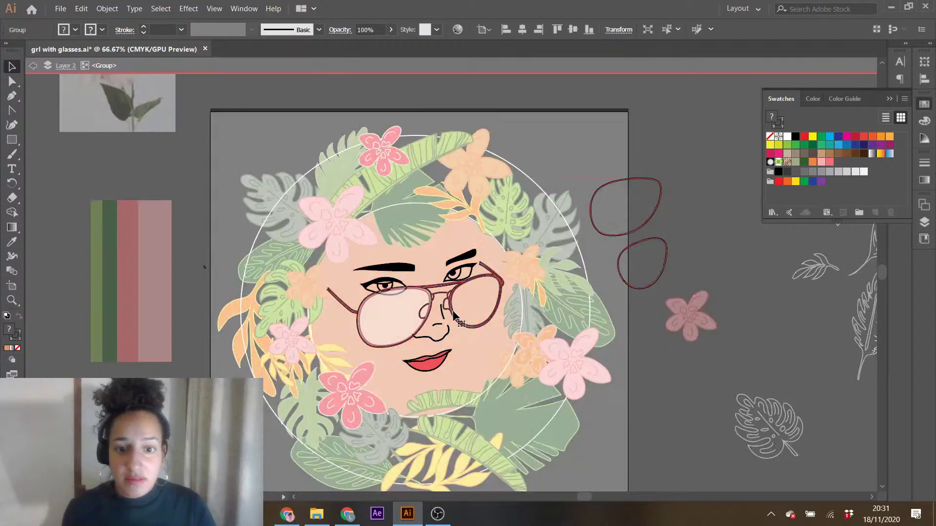
left_click(455, 317)
key("i")
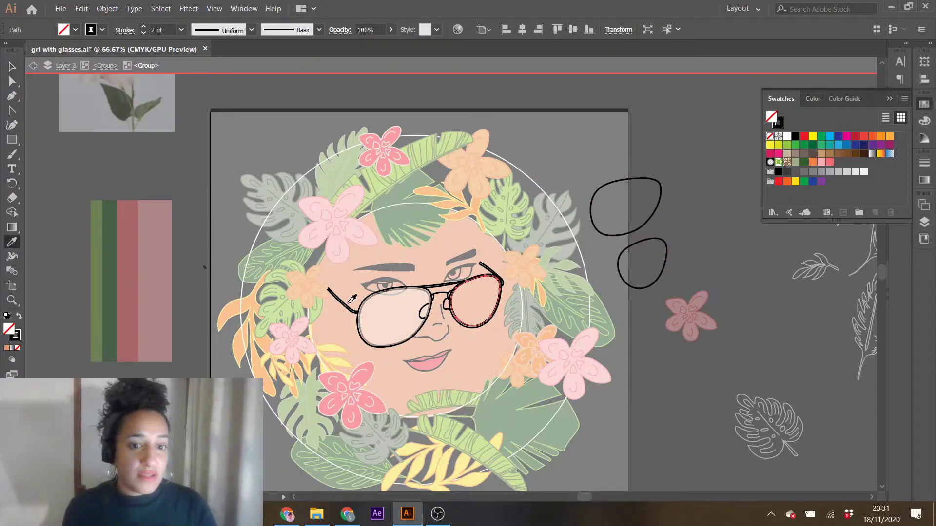
left_click(383, 318)
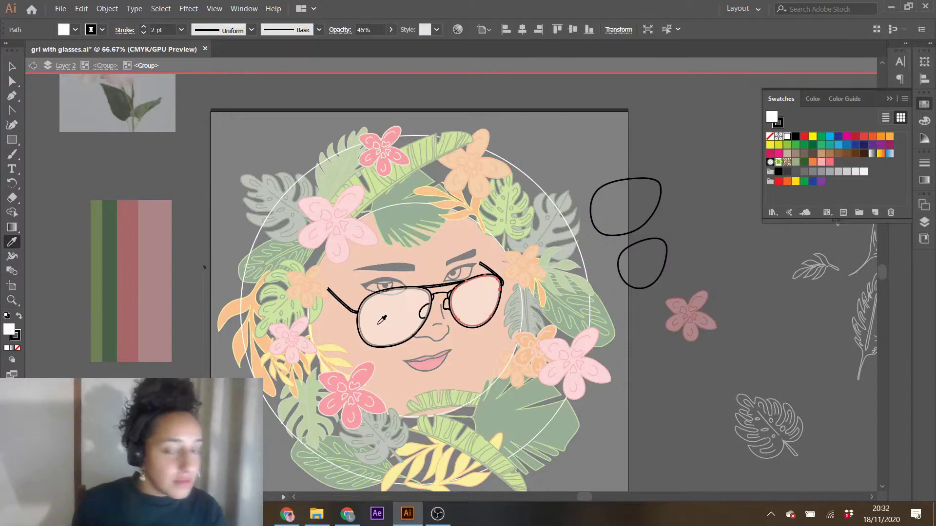
left_click(13, 71)
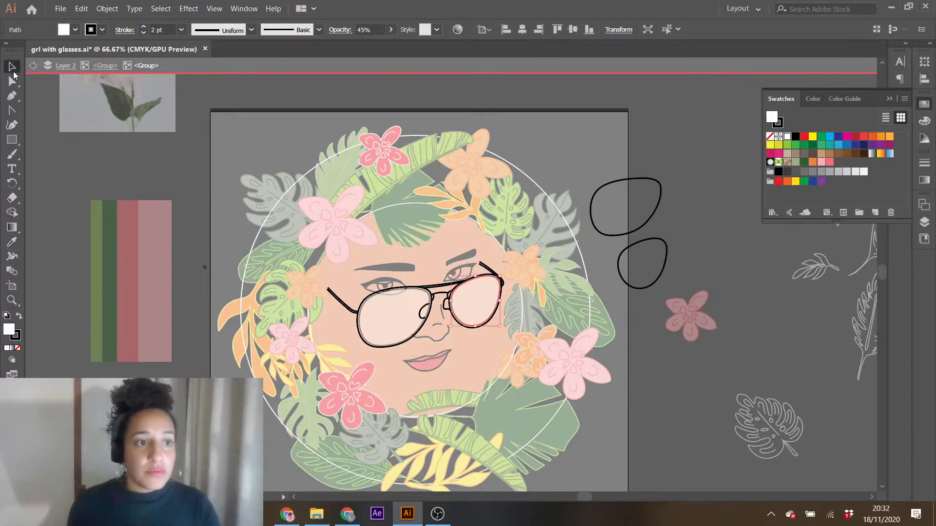
double_click(705, 256)
- Isolate the glasses group, move both lens outline copies back onto their matching lenses on the face, and leave isolation
left_click(638, 233)
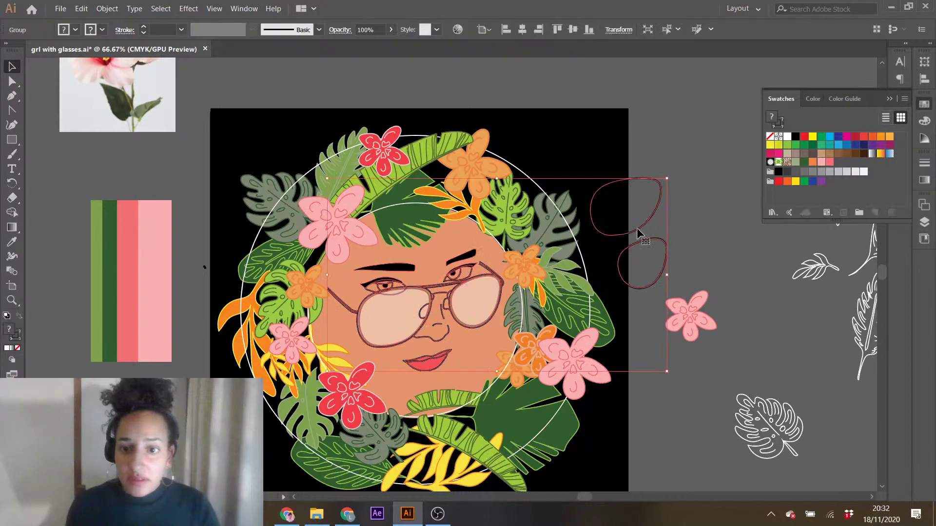
double_click(638, 233)
double_click(639, 233)
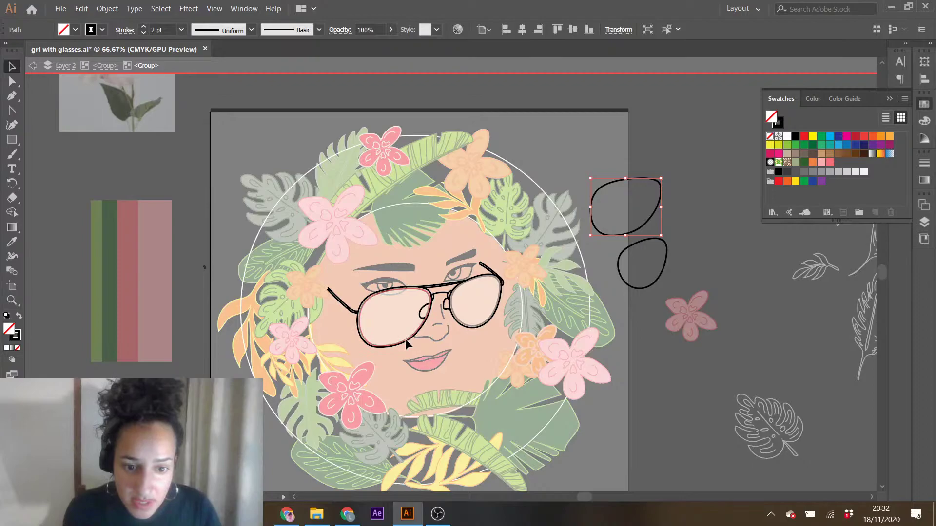
left_click_drag(405, 338, 405, 339)
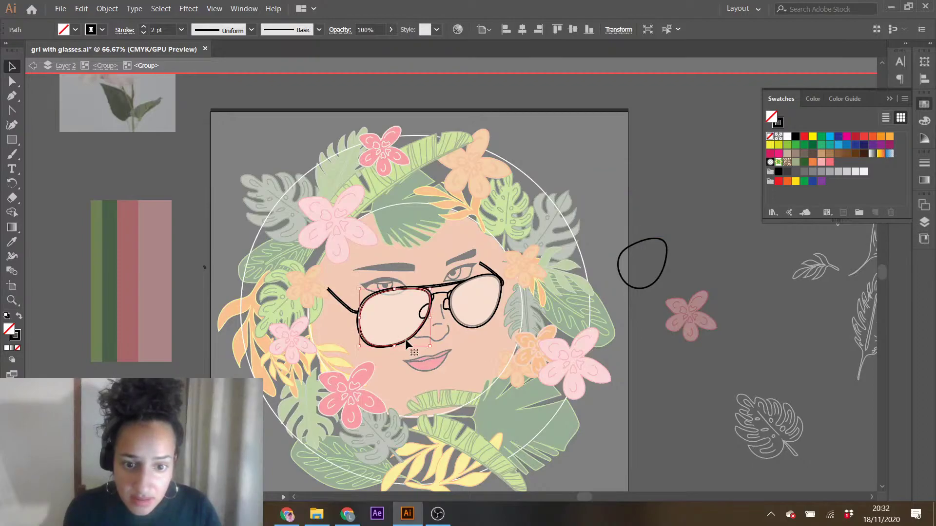
left_click(651, 286)
left_click_drag(649, 285, 482, 323)
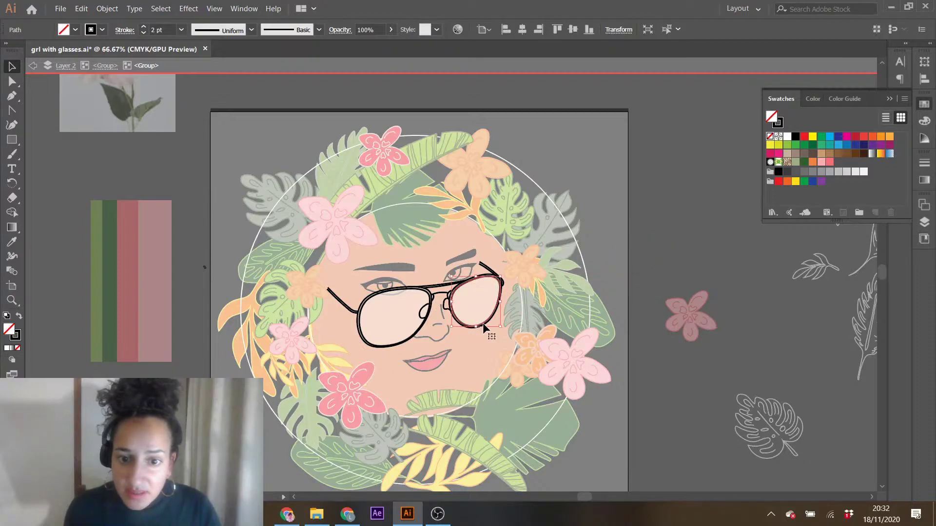
left_click(422, 319)
double_click(422, 319)
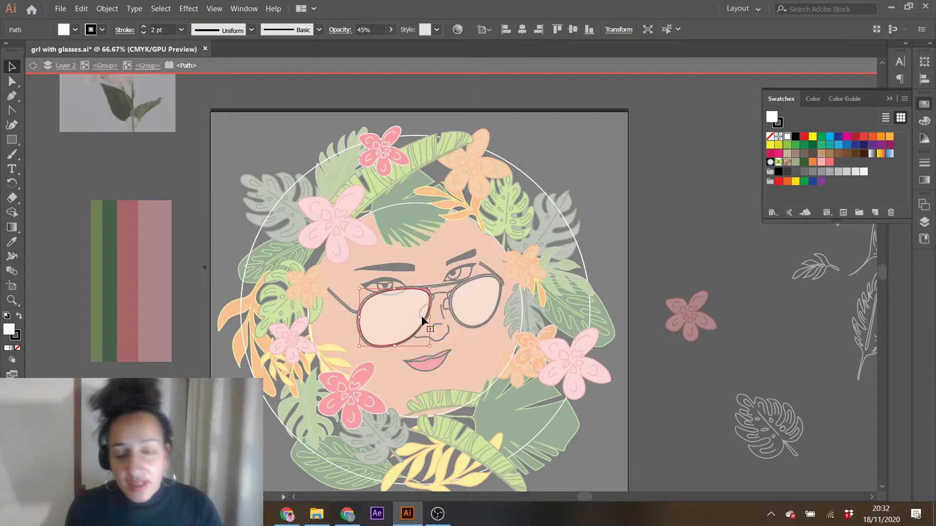
double_click(681, 243)
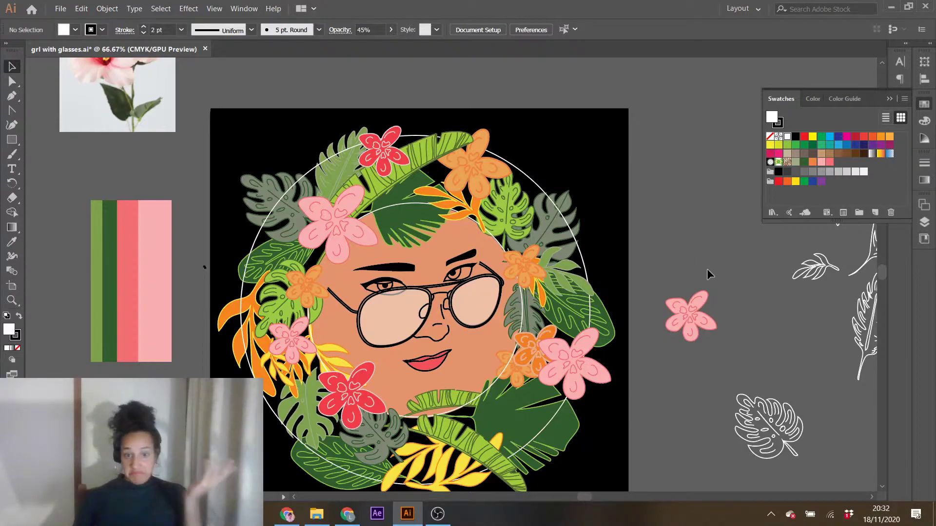
- Isolate the glasses, move the white left lens down off its frame, and fill the left nose pad with black
left_click(376, 324)
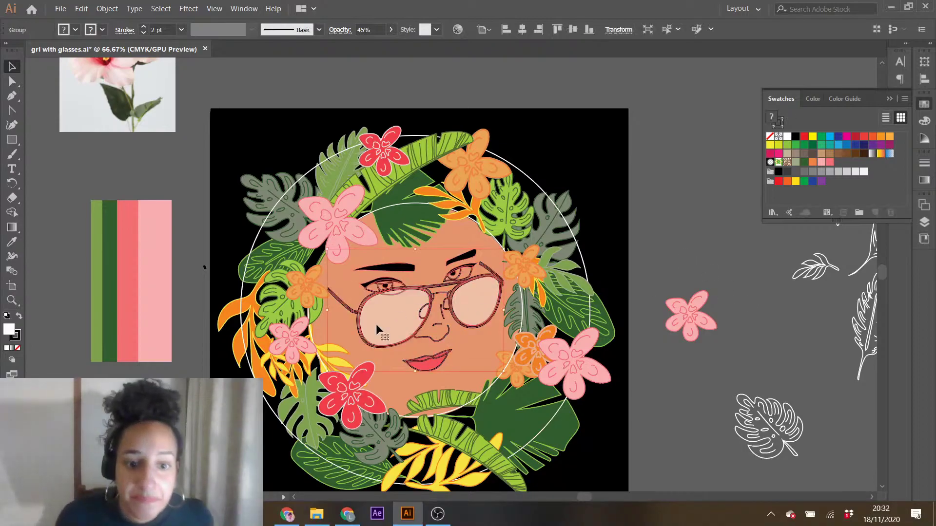
double_click(375, 323)
left_click(378, 323)
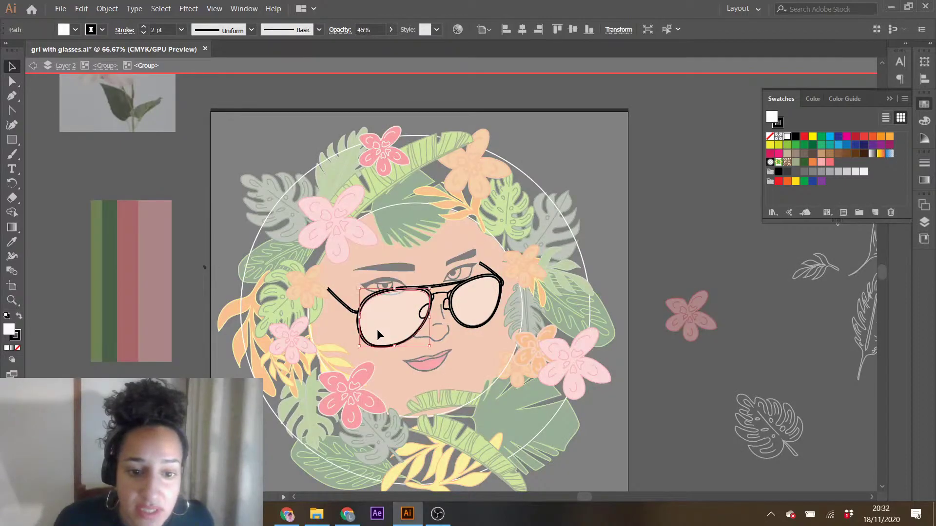
left_click_drag(378, 325, 362, 361)
left_click(423, 318)
left_click(423, 313)
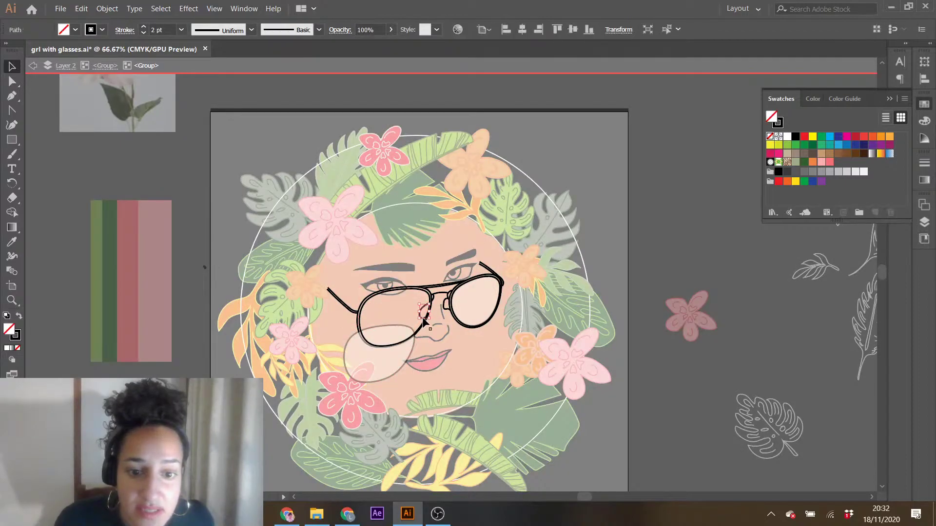
- Move the white left lens back into its frame, nudge it into alignment, and leave group isolation
left_click_drag(383, 373, 397, 335)
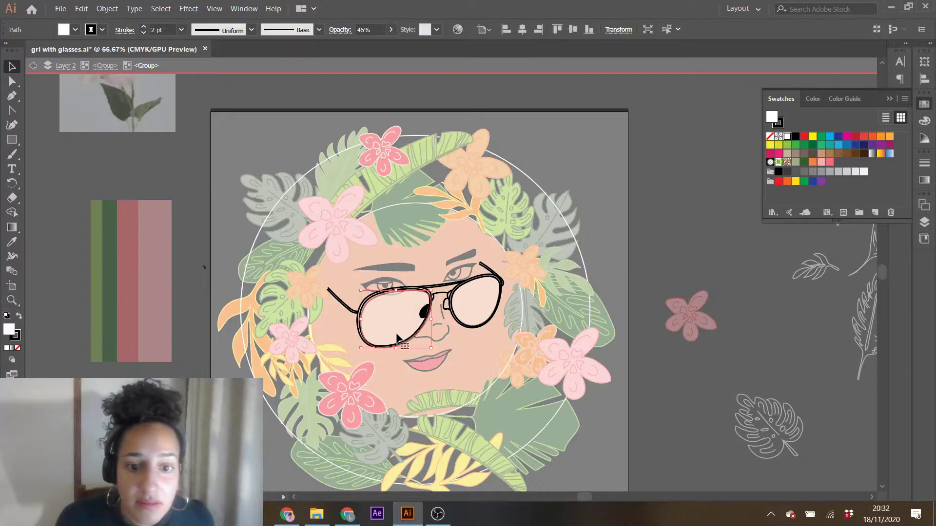
key("Up")
key("Up")
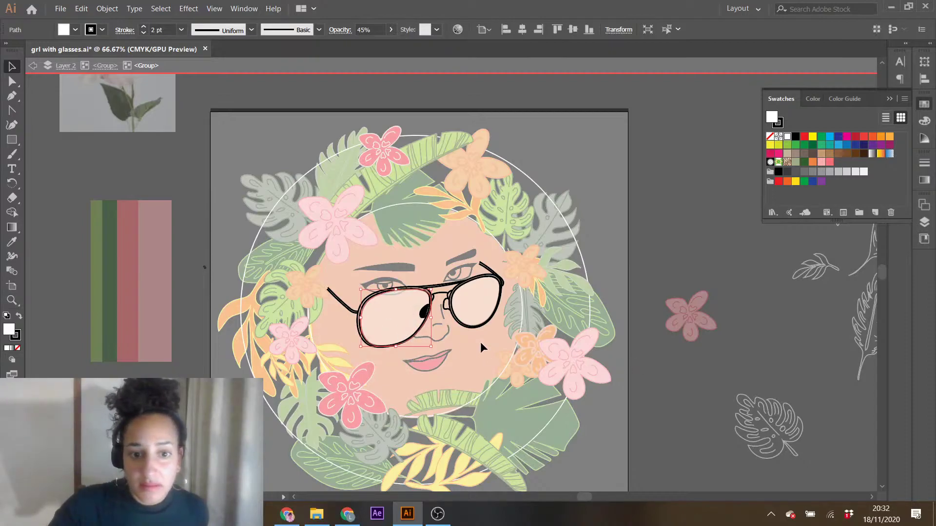
key("Left")
key("Left")
key("Up")
key("Down")
double_click(701, 259)
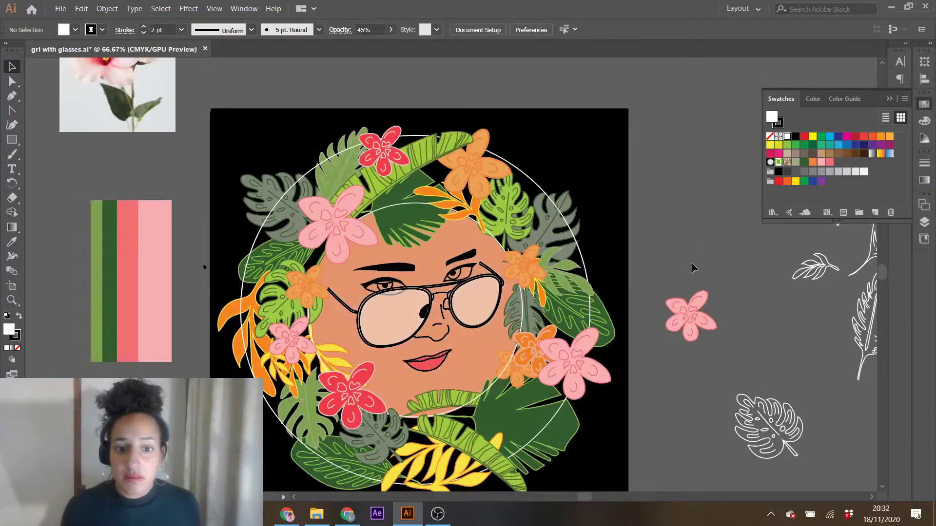
- Isolate the white left lens, bring it to the front over the black nose pad, and leave group isolation
left_click(396, 323)
double_click(396, 323)
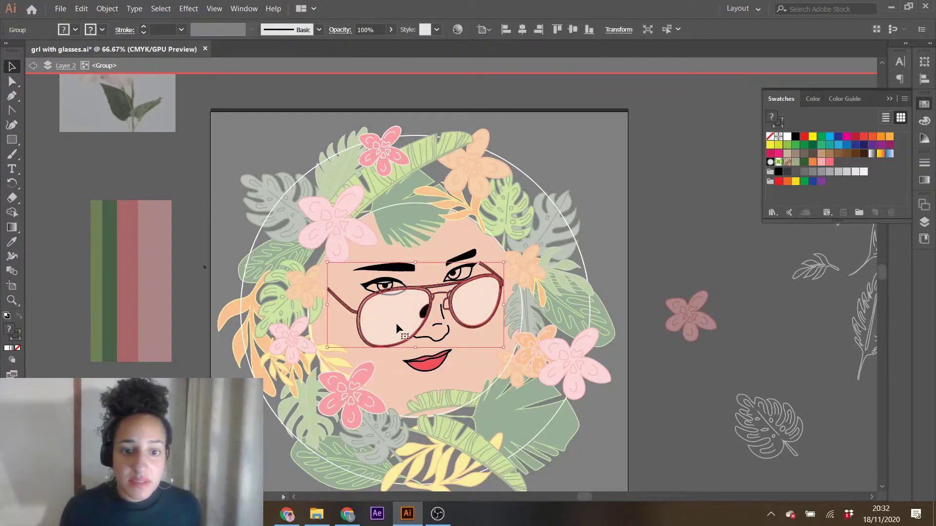
double_click(385, 323)
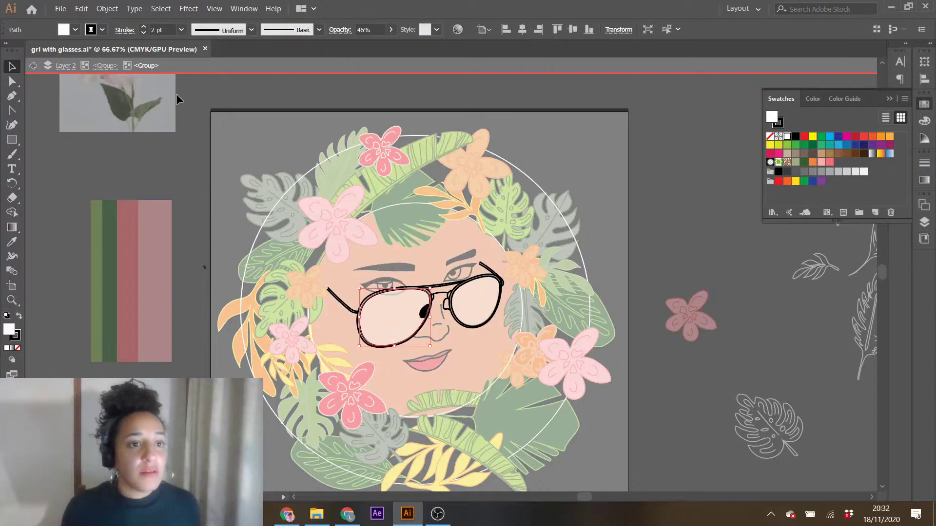
left_click(107, 9)
mouse_move(147, 33)
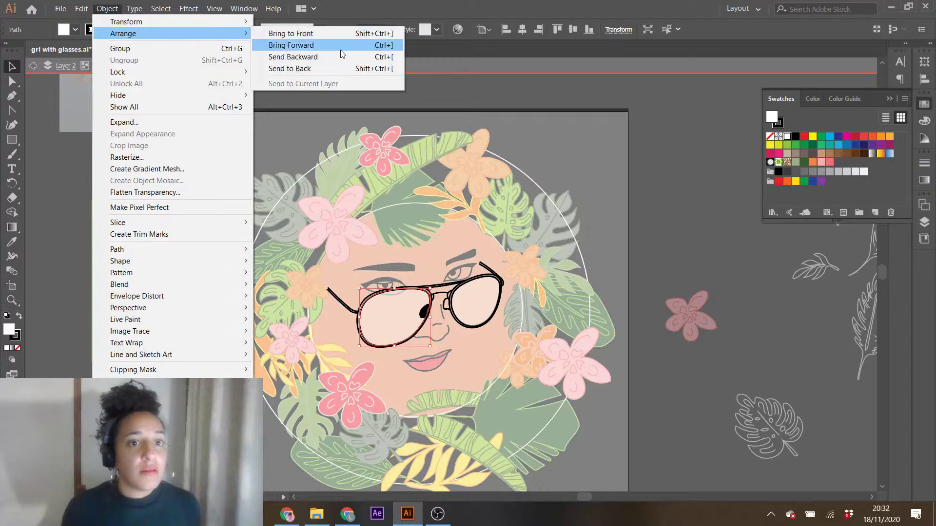
left_click(340, 37)
double_click(687, 230)
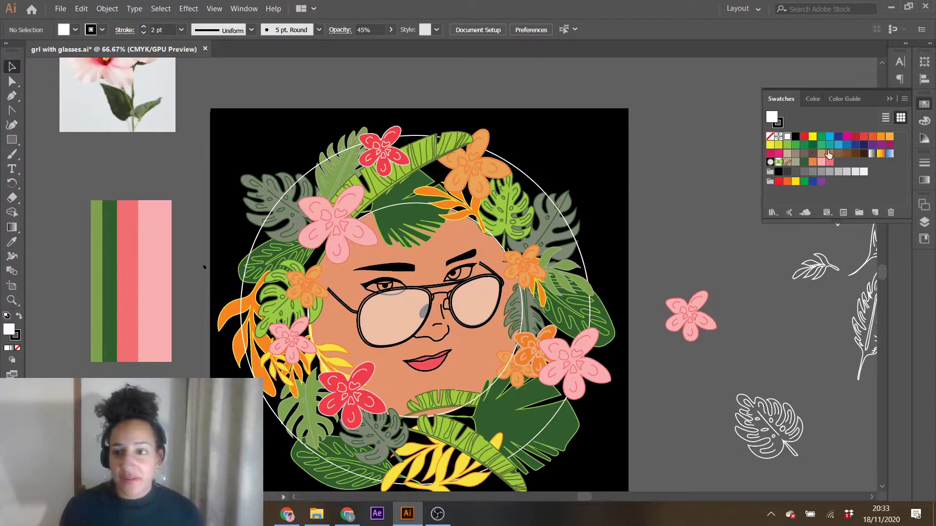
- Collapse the swatches and delete the outer and inner white guide circles around the face
left_click(888, 100)
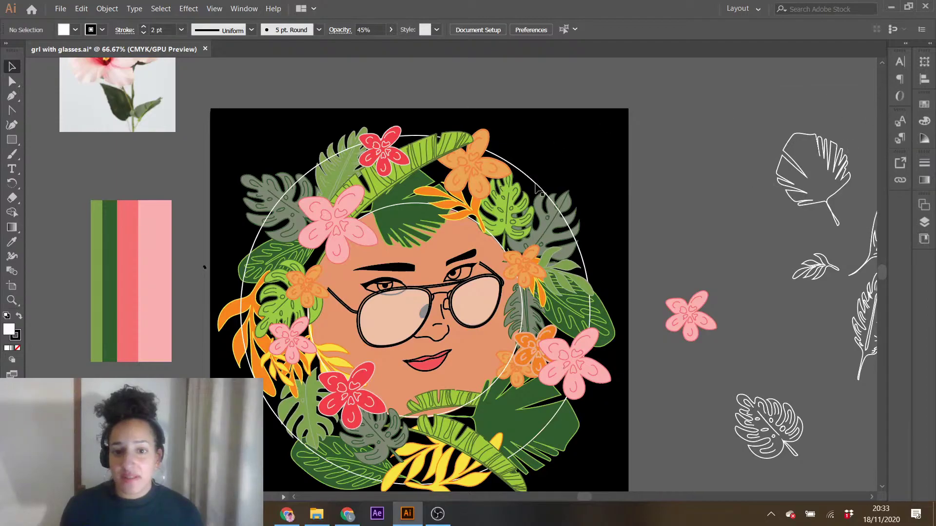
left_click(537, 188)
key("Delete")
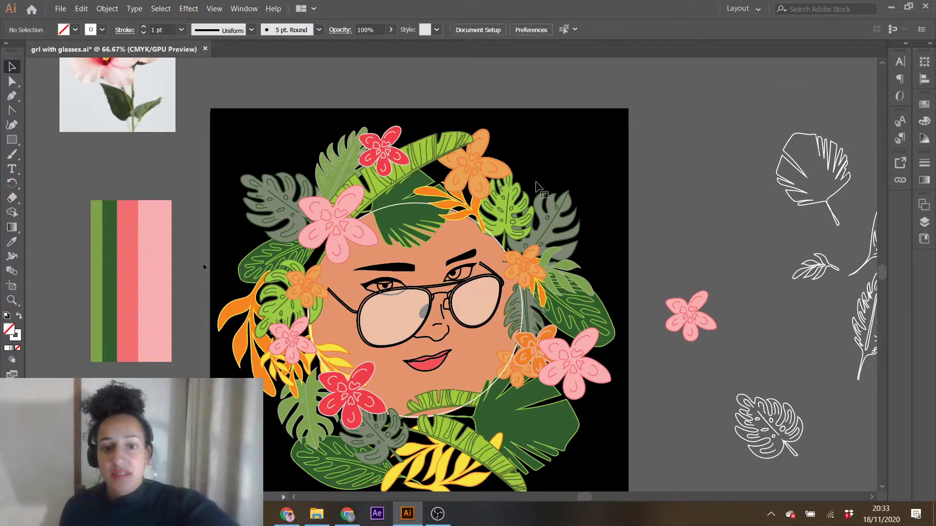
left_click(372, 218)
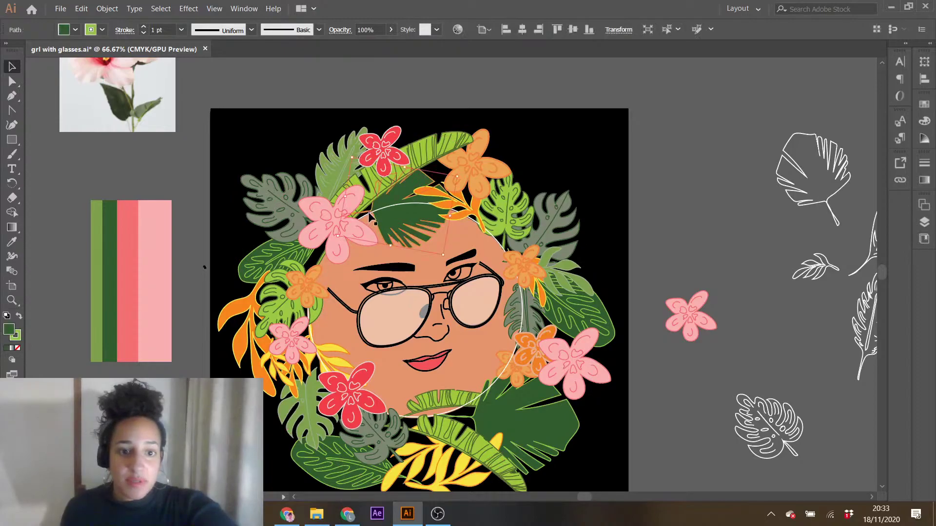
key("Delete")
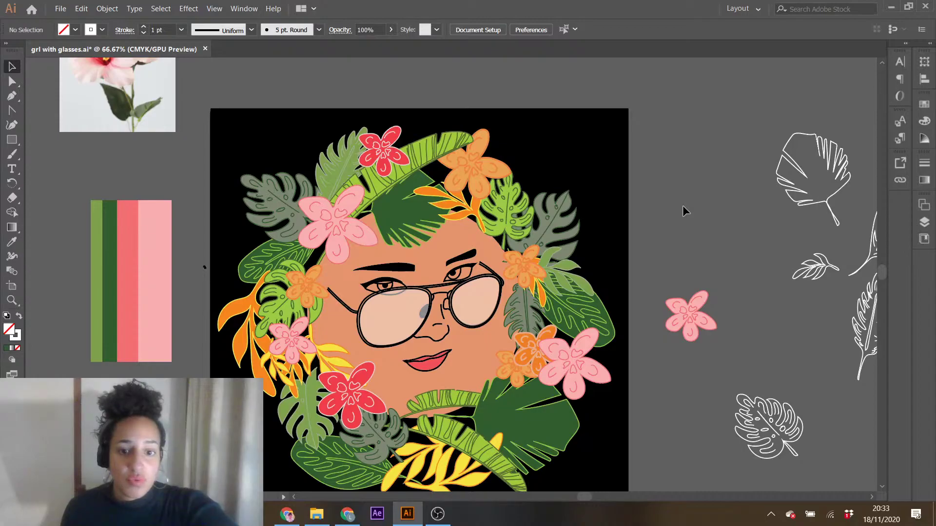
scroll(502, 244, "down", 2)
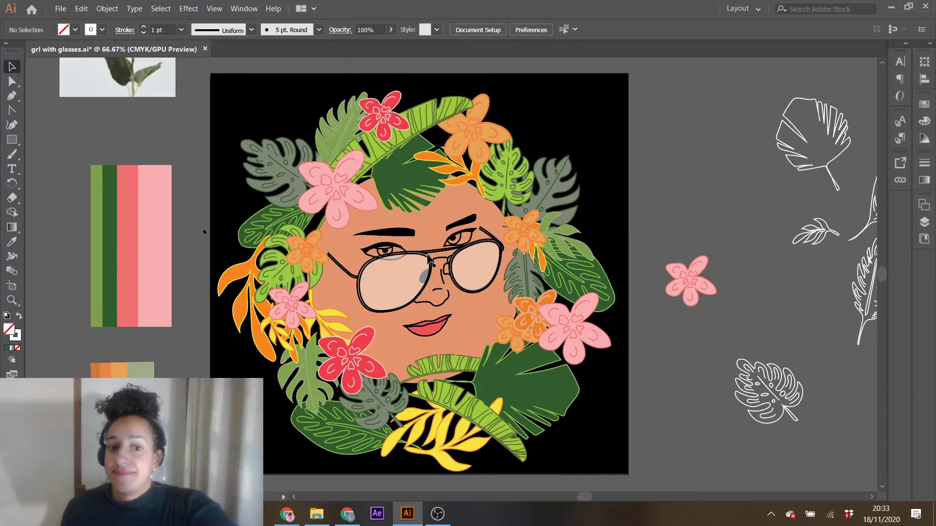
left_click_drag(267, 118, 490, 195)
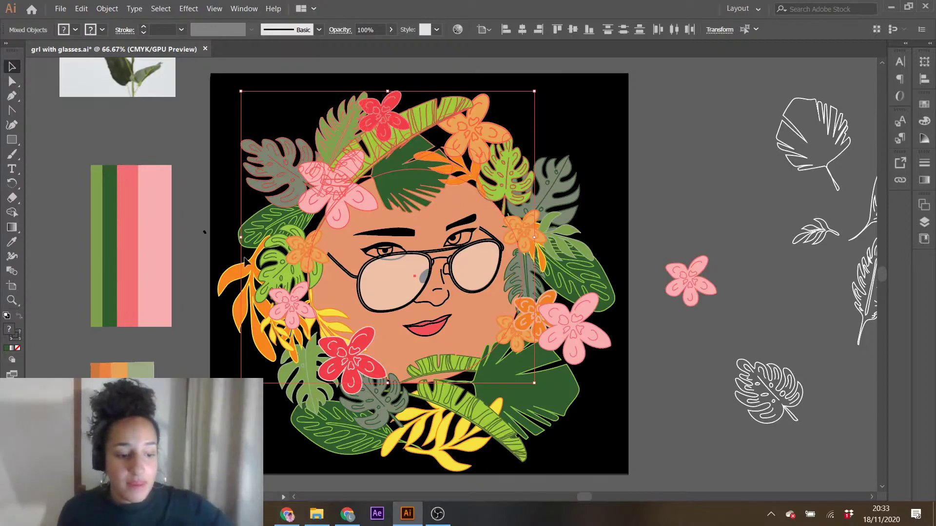
key("a")
key("v")
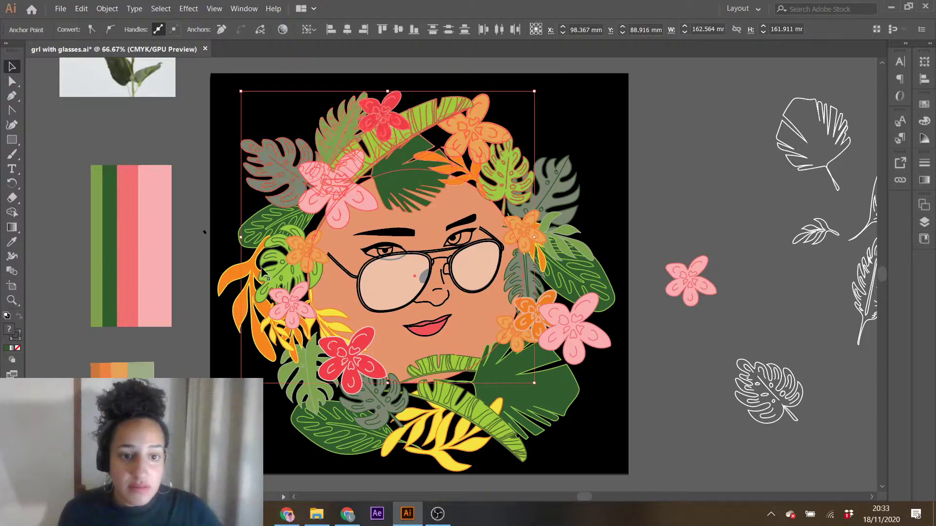
left_click(659, 138)
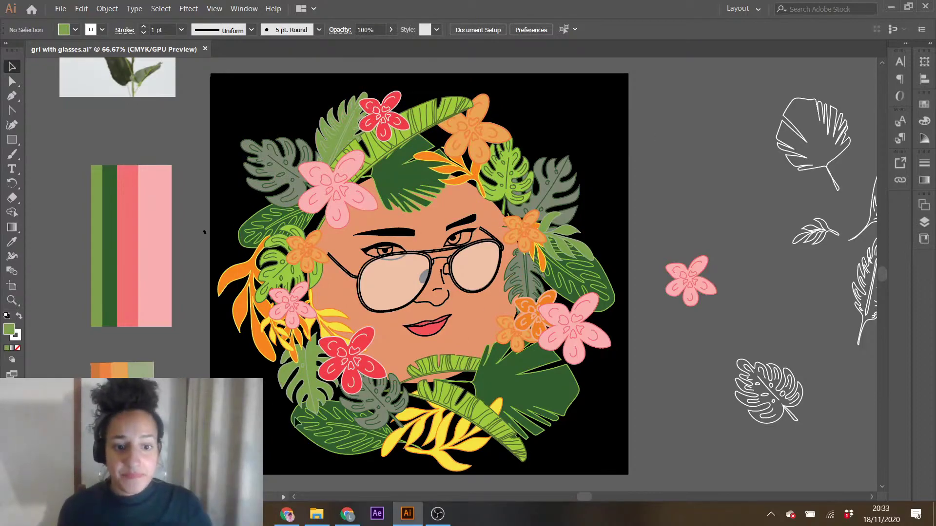
- Try to group all the flowers and leaves around the face into one wreath
scroll(287, 419, "down", 1)
left_click_drag(287, 419, 525, 162)
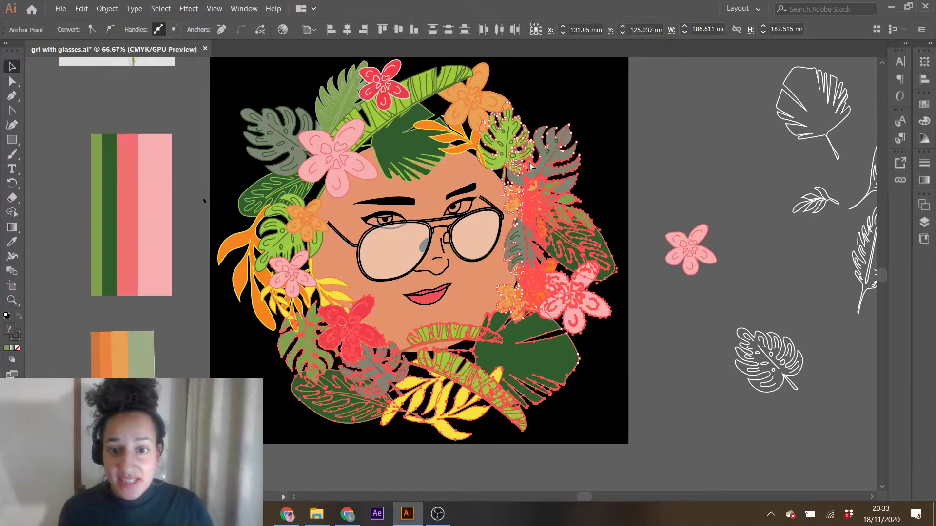
left_click_drag(284, 78, 516, 132)
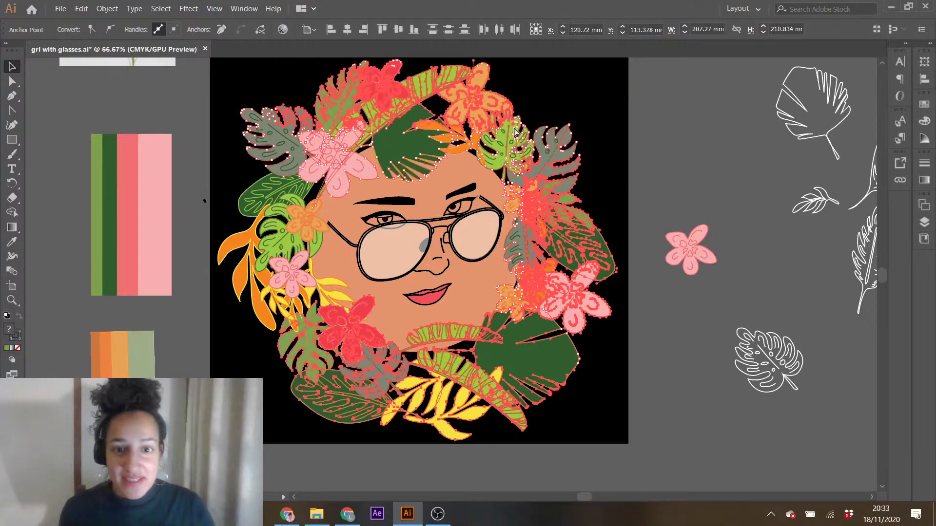
left_click_drag(224, 102, 303, 324)
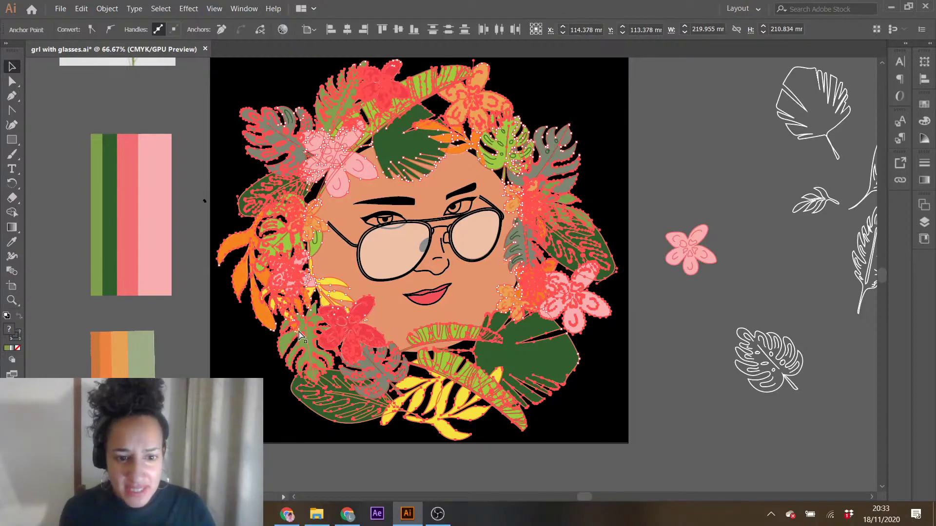
key("ctrl+g")
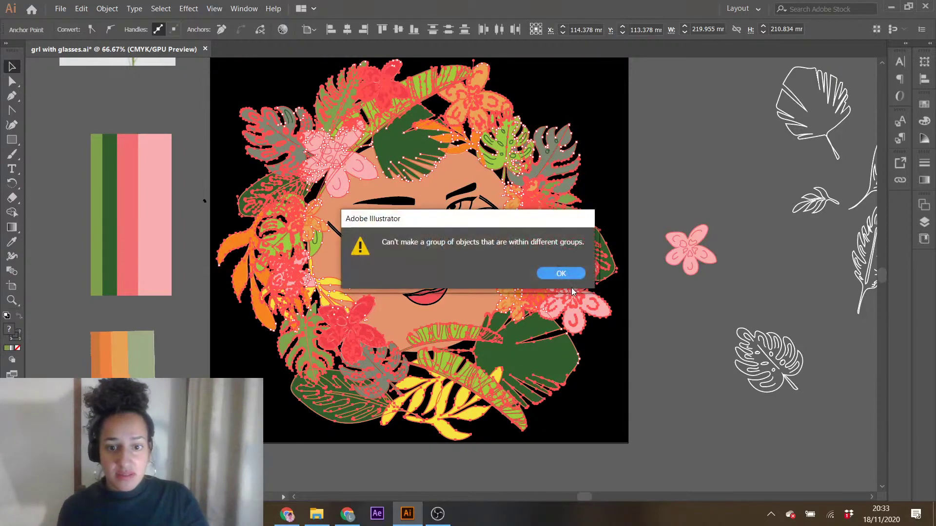
left_click(561, 273)
left_click(531, 283)
left_click_drag(540, 235, 571, 262)
key("ctrl+z")
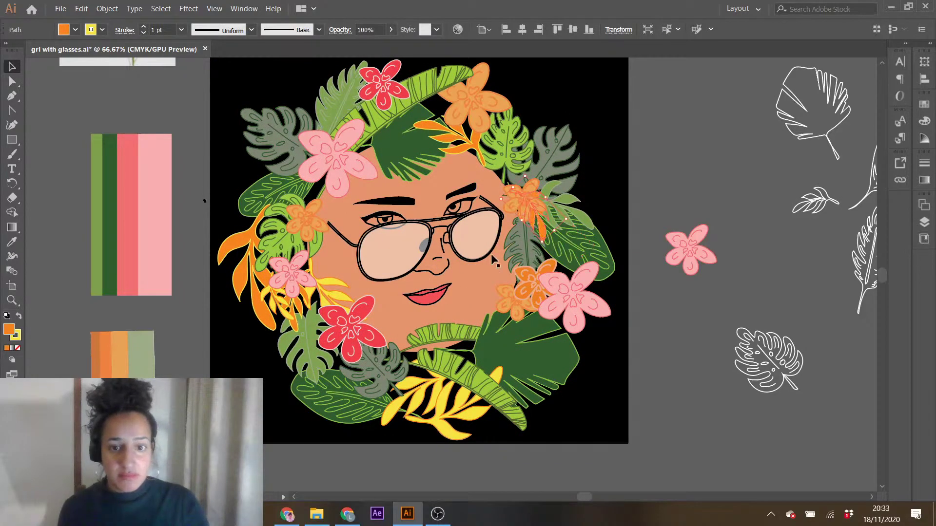
left_click(637, 347)
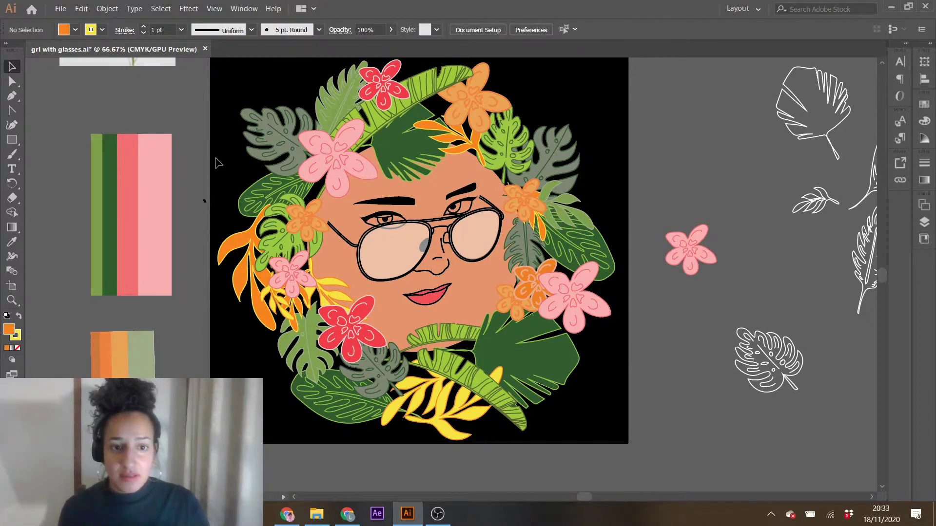
- Reselect the flowers and leaves around the face, try scaling them down together, and undo the scaling
left_click_drag(235, 88, 300, 295)
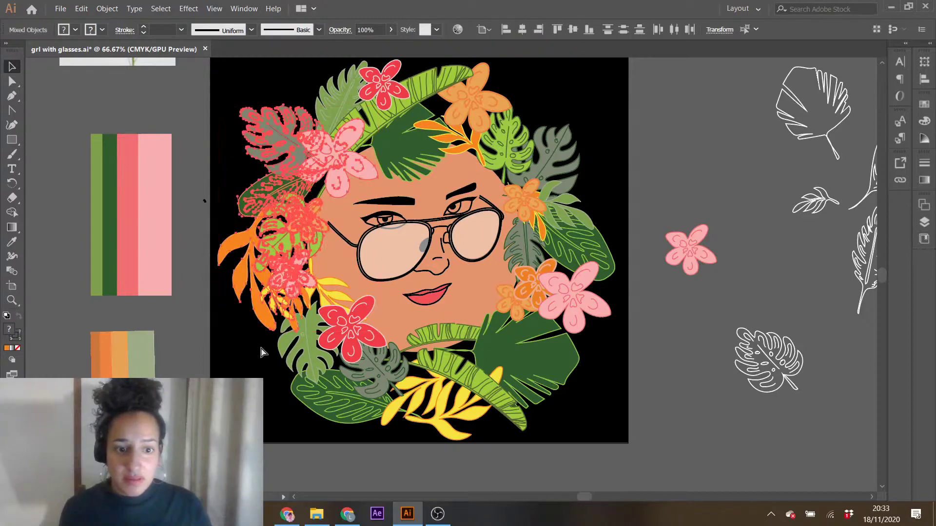
left_click_drag(259, 348, 415, 423)
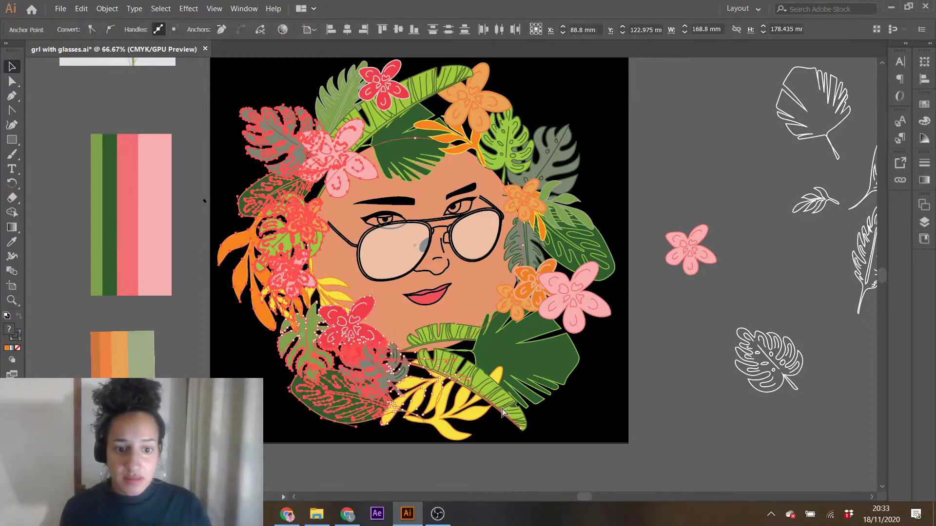
left_click_drag(613, 364, 405, 441)
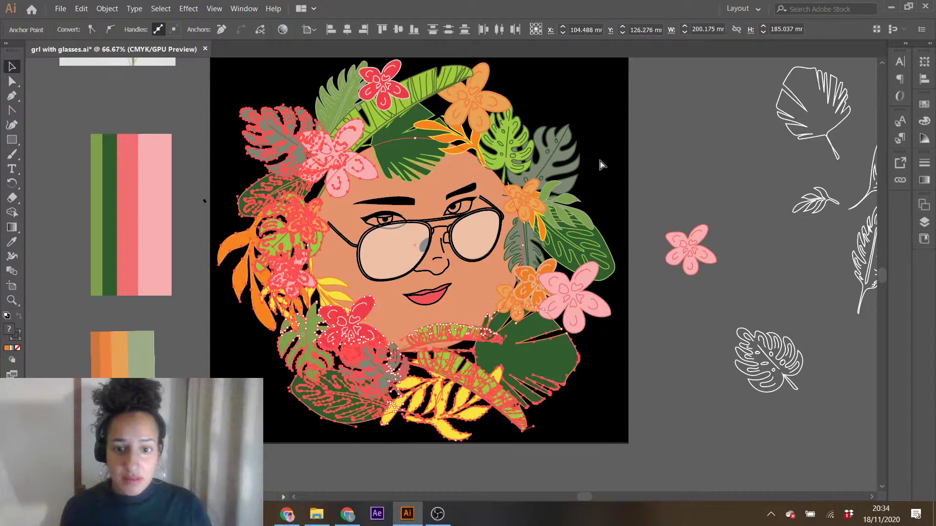
left_click_drag(496, 81, 589, 153)
left_click_drag(592, 334, 543, 215)
left_click_drag(282, 78, 390, 129)
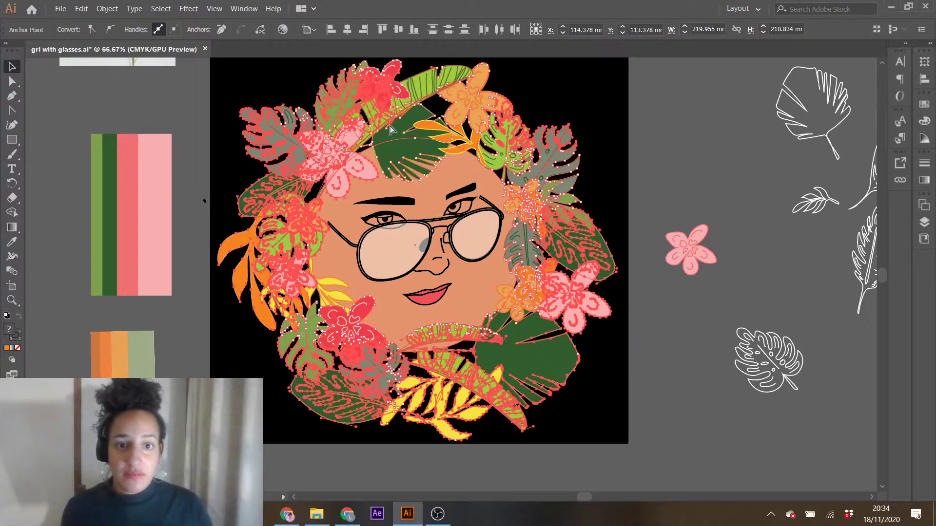
left_click(518, 104)
left_click_drag(615, 61, 584, 90)
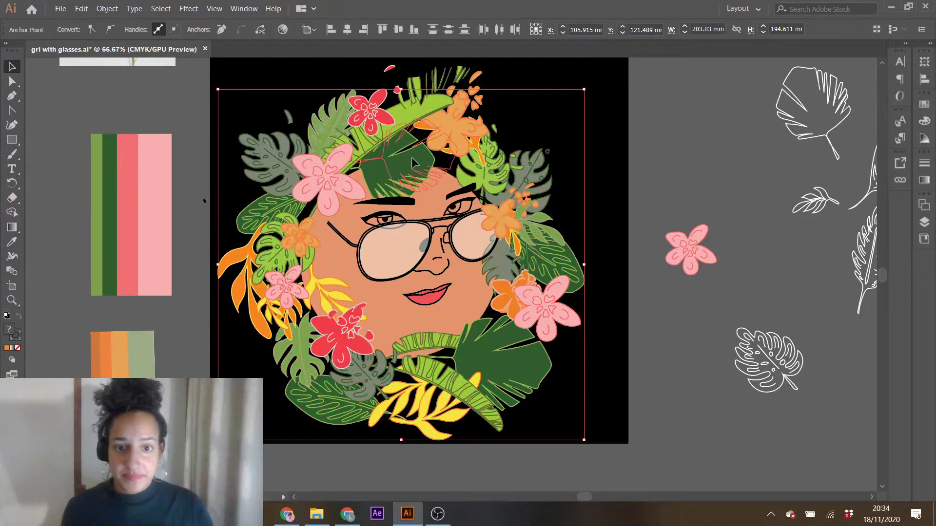
key("ctrl+z")
key("ctrl+z")
left_click(381, 170)
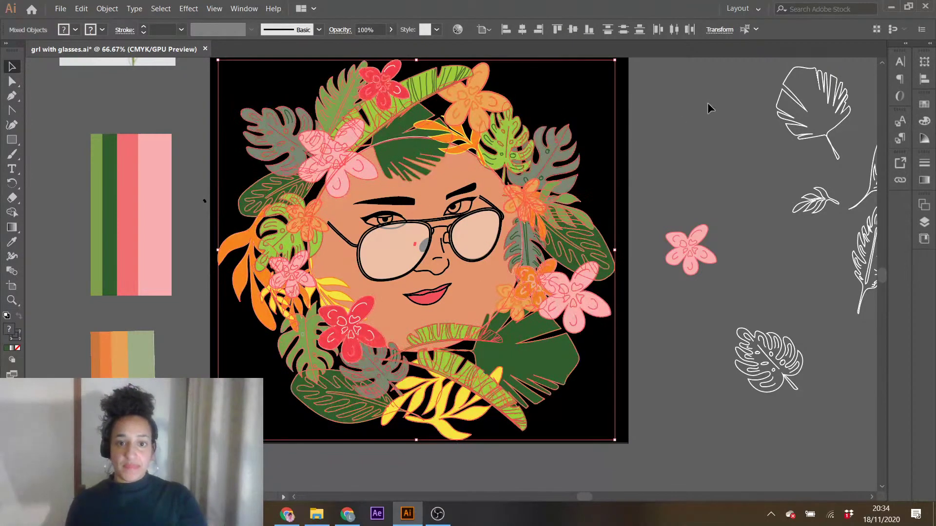
- Group the face circle with its features and glasses, and send the group backward behind the flowers and leaves
left_click(677, 149)
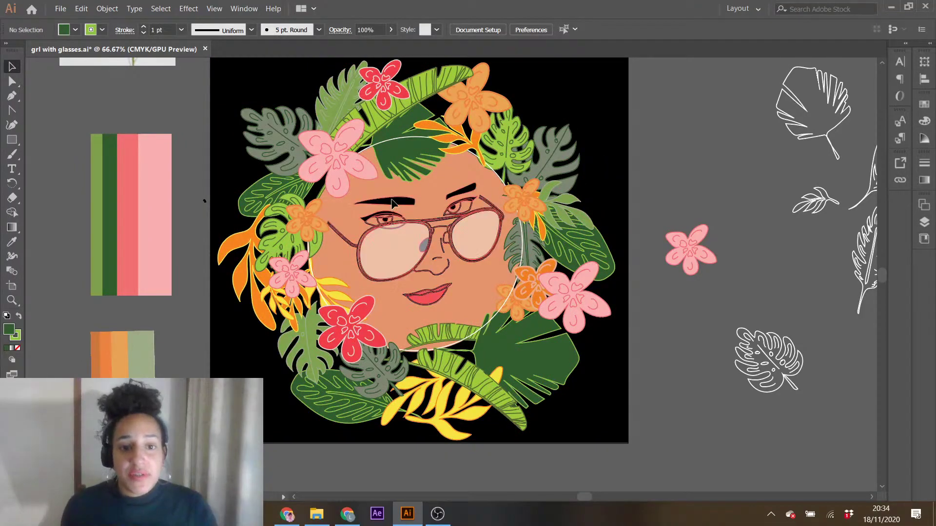
left_click(391, 200)
left_click(461, 162, "shift")
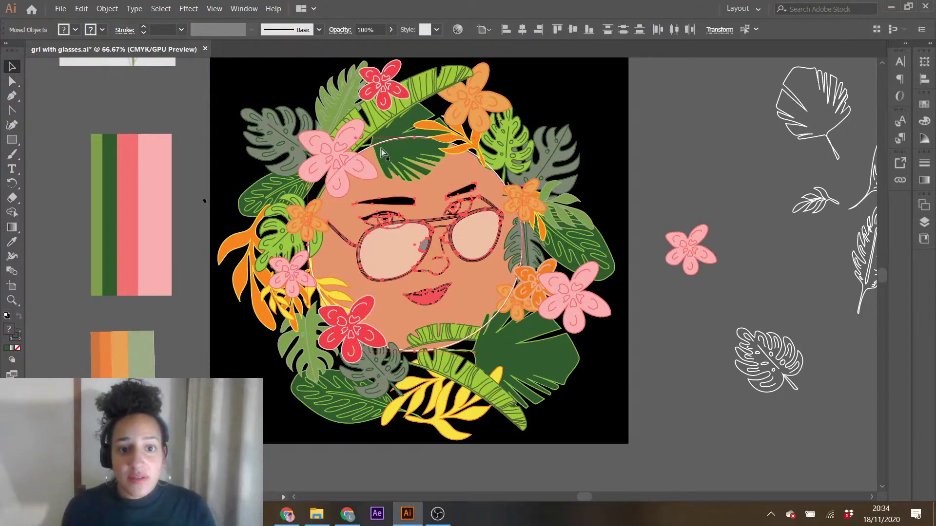
key("ctrl+g")
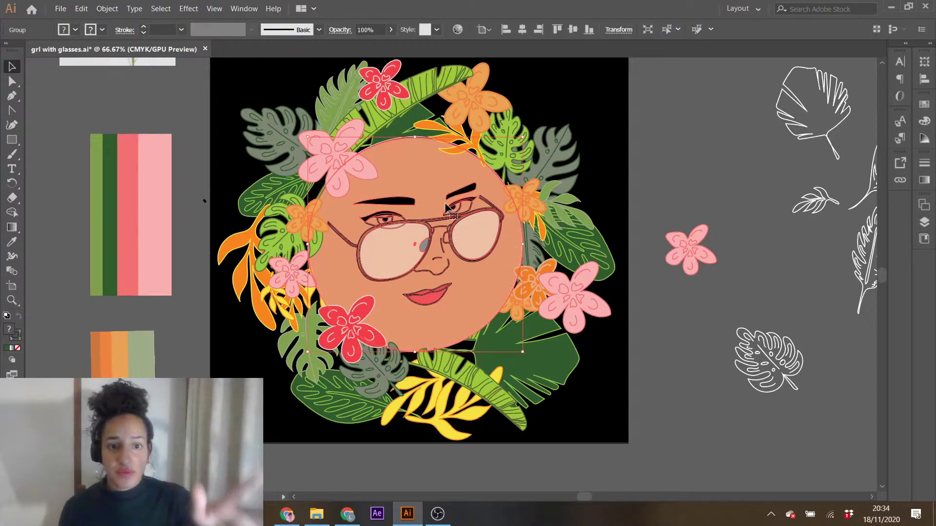
left_click(108, 9)
mouse_move(128, 33)
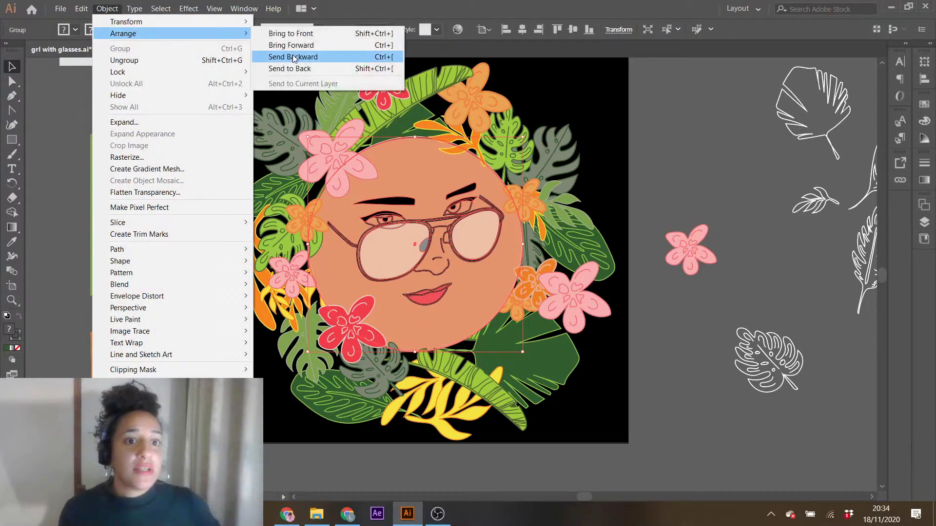
left_click(286, 56)
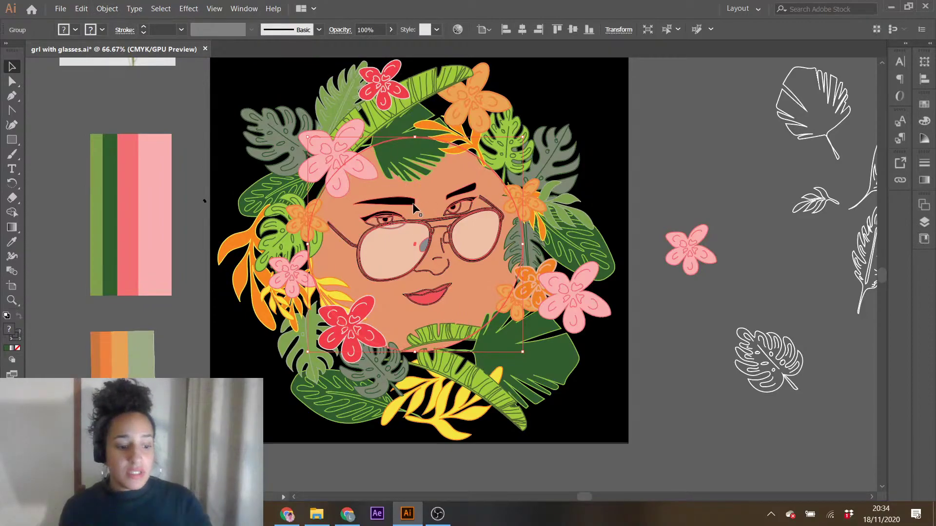
- Cut the face group and paste it onto a new layer directly above Layer 1
key("Delete")
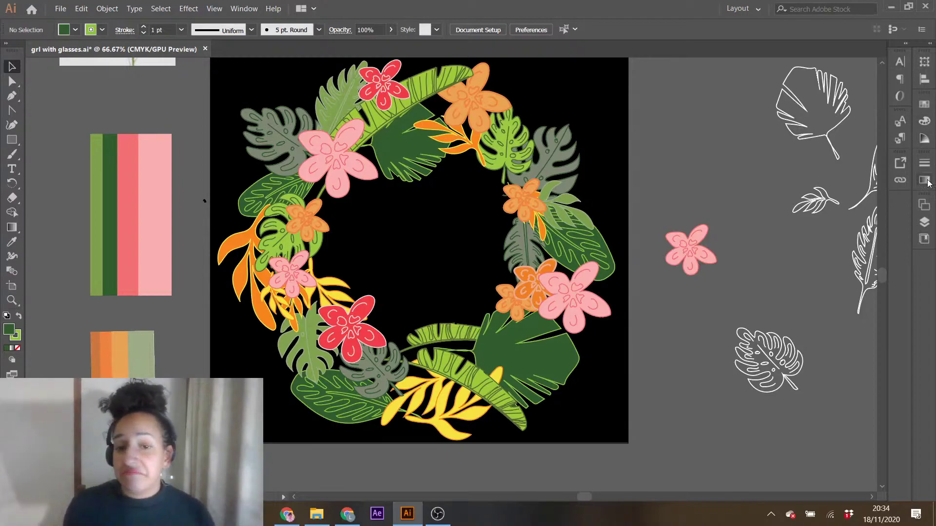
left_click(924, 223)
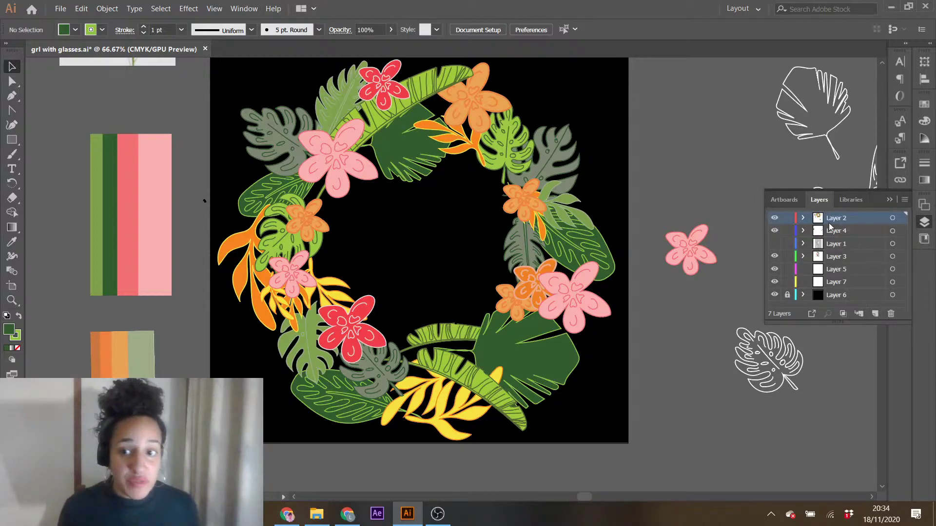
left_click(836, 245)
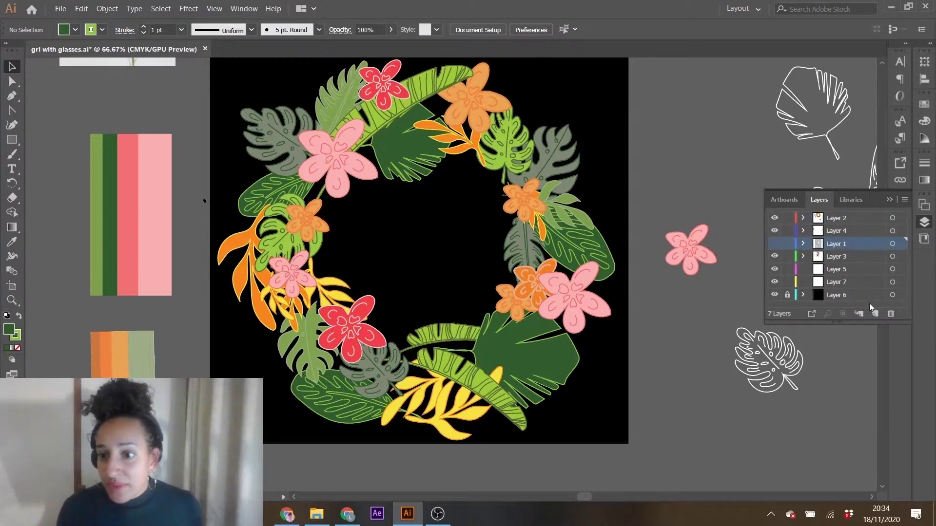
left_click(875, 313)
key("ctrl+v")
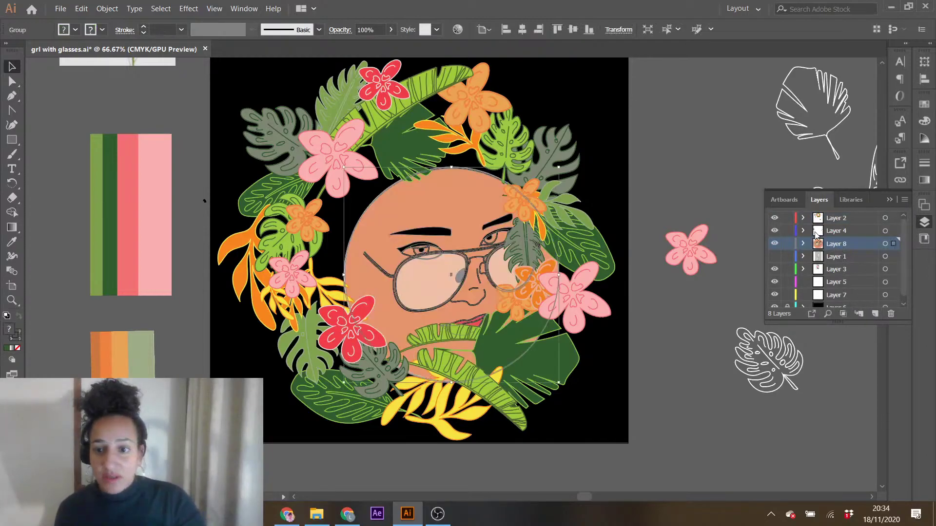
- Position the pasted face group inside the wreath's opening and centre it horizontally on the artboard
left_click_drag(469, 277, 436, 251)
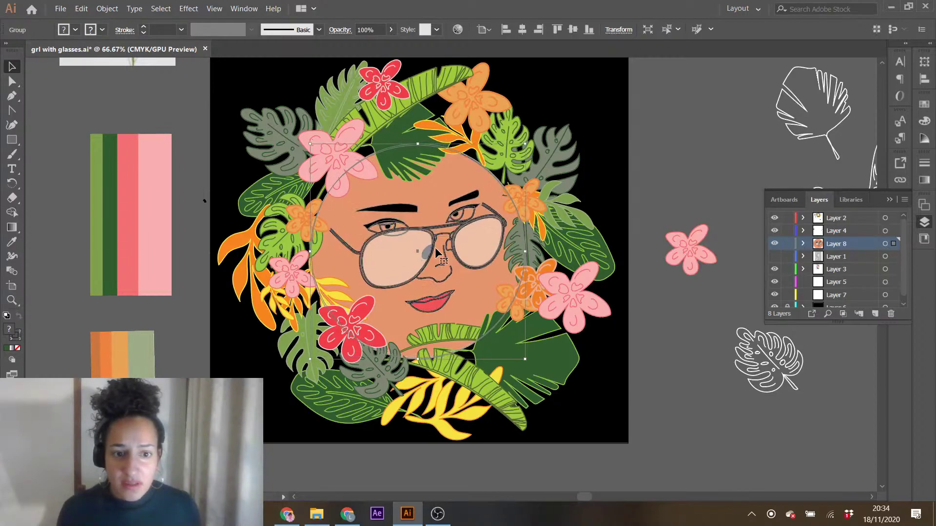
left_click(897, 200)
left_click(924, 79)
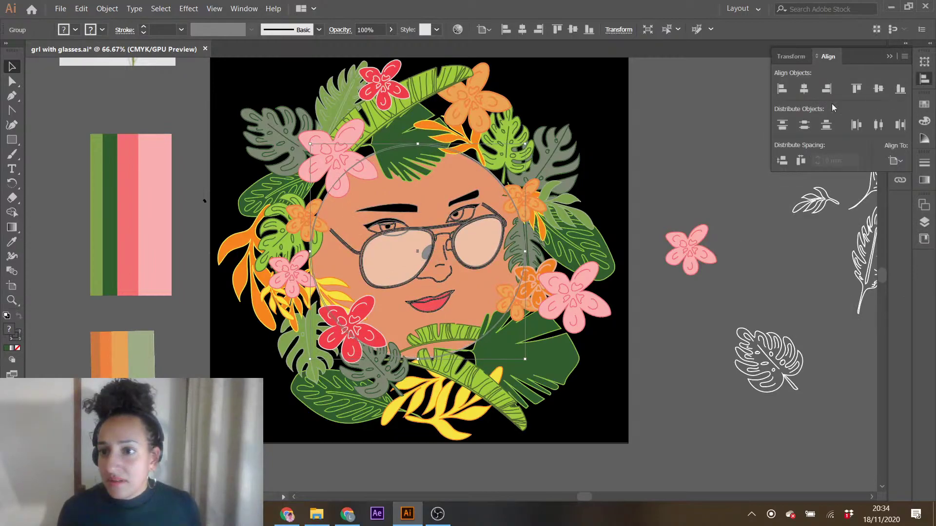
left_click(805, 94)
left_click(853, 91)
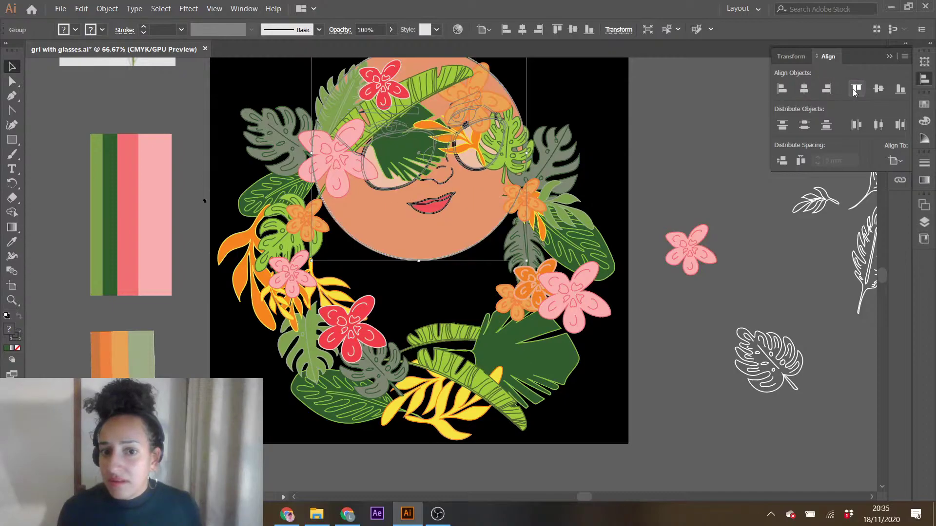
left_click_drag(434, 187, 430, 275)
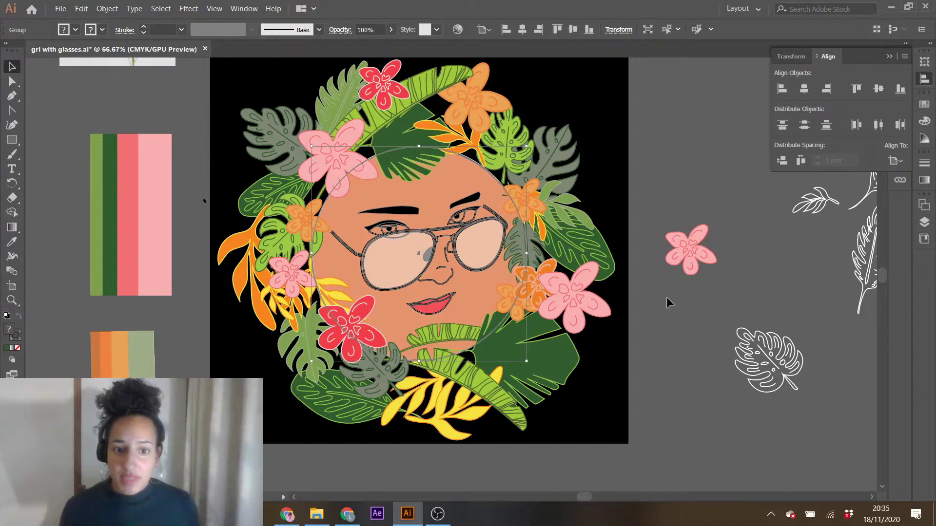
left_click(657, 177)
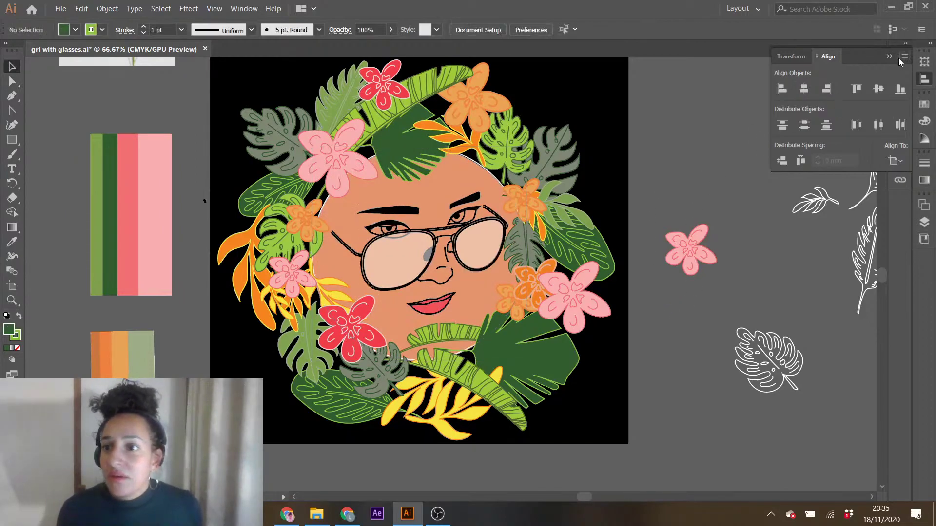
- Lock Layer 8, which holds the face group
left_click(889, 56)
left_click(920, 224)
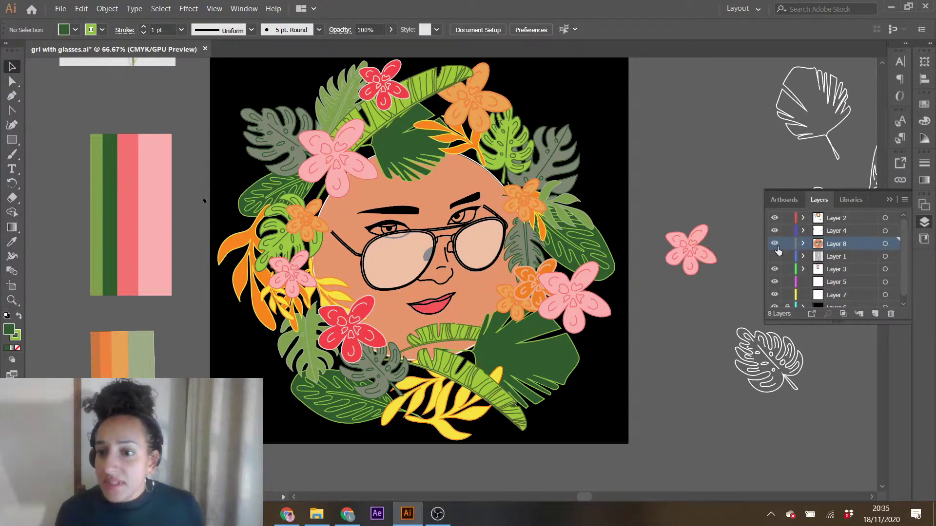
left_click(787, 244)
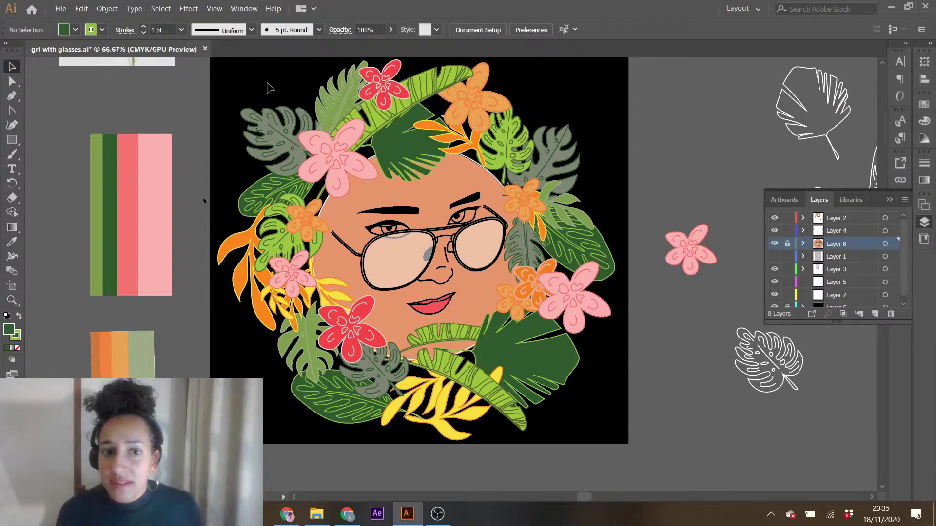
- Select the whole wreath, scale it down within the black background, and reposition it around the face
left_click_drag(241, 75, 592, 423)
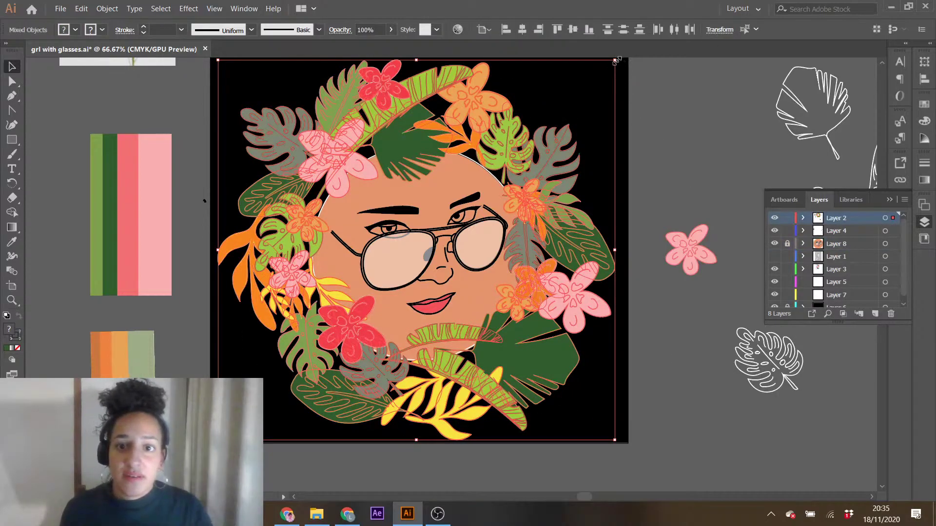
left_click_drag(615, 59, 558, 113)
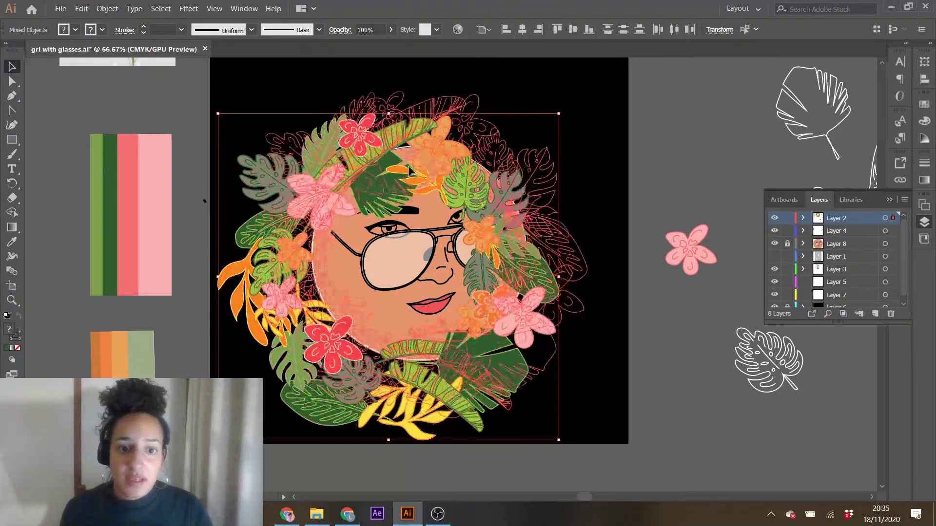
left_click_drag(380, 189, 409, 166)
left_click_drag(589, 91, 602, 78)
left_click_drag(451, 140, 449, 151)
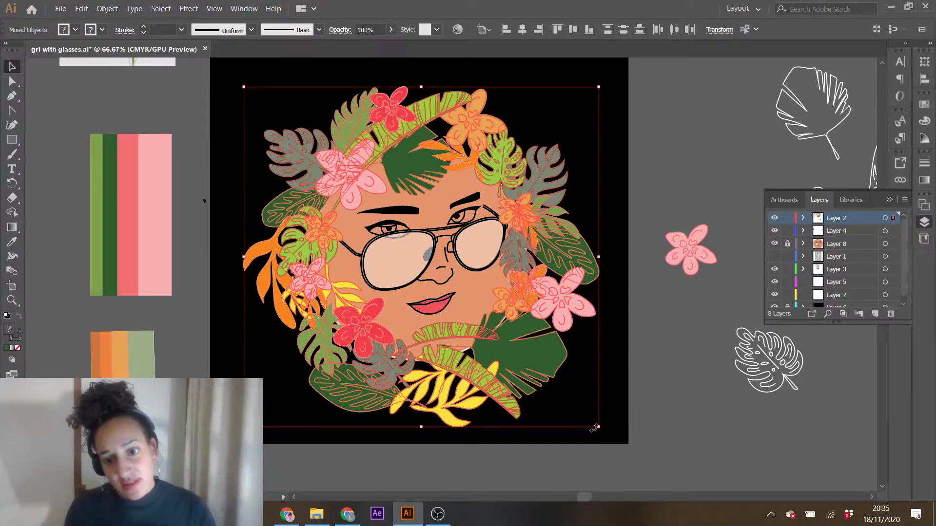
- Shrink the wreath slightly more, nudge it around the face, and stretch it a little wider and taller
left_click_drag(597, 427, 590, 413)
left_click_drag(401, 166, 409, 168)
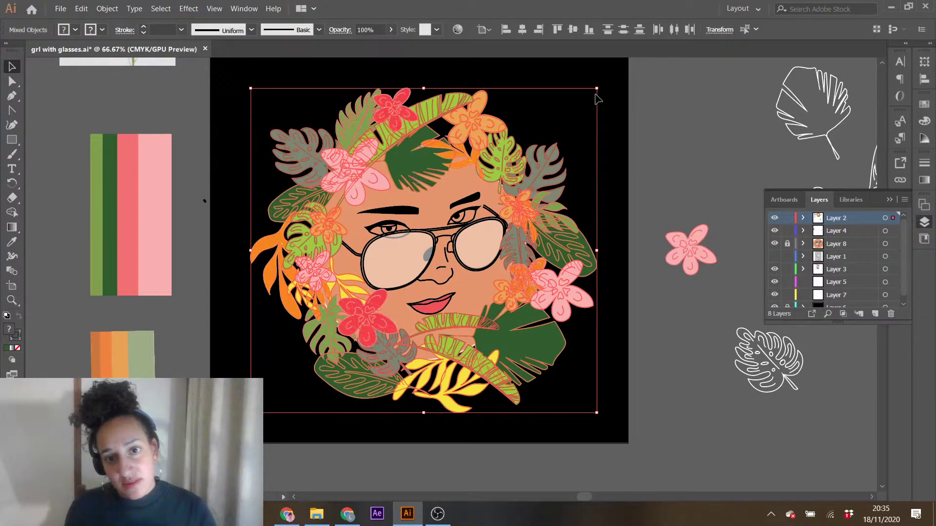
left_click_drag(596, 250, 602, 251)
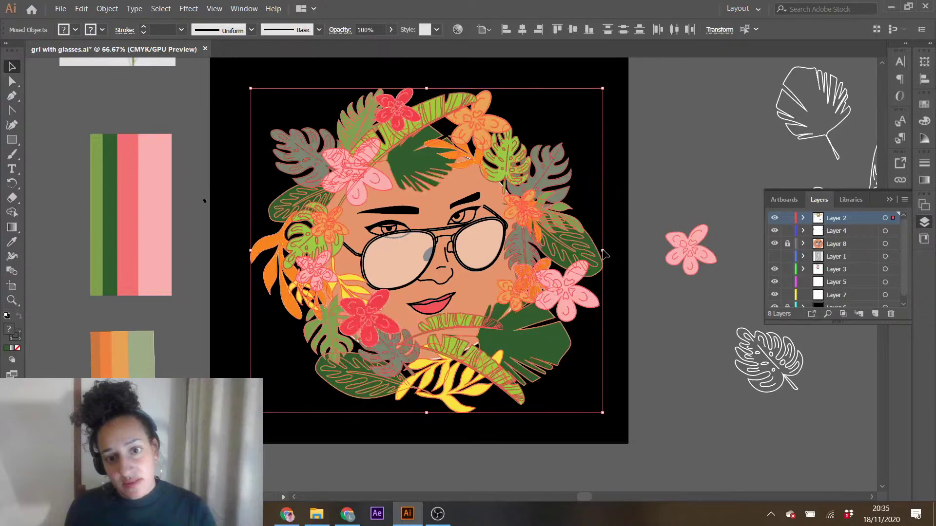
left_click_drag(427, 89, 427, 81)
left_click(458, 139)
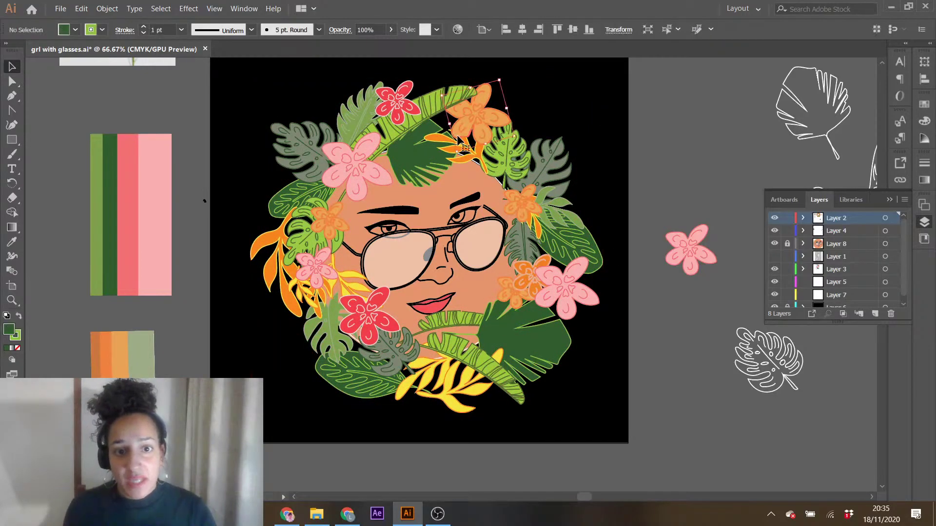
- Group all the wreath's flowers and leaves, shift the wreath slightly left, and scale it down a little
left_click(667, 162)
left_click(523, 166)
left_click_drag(259, 82, 600, 411)
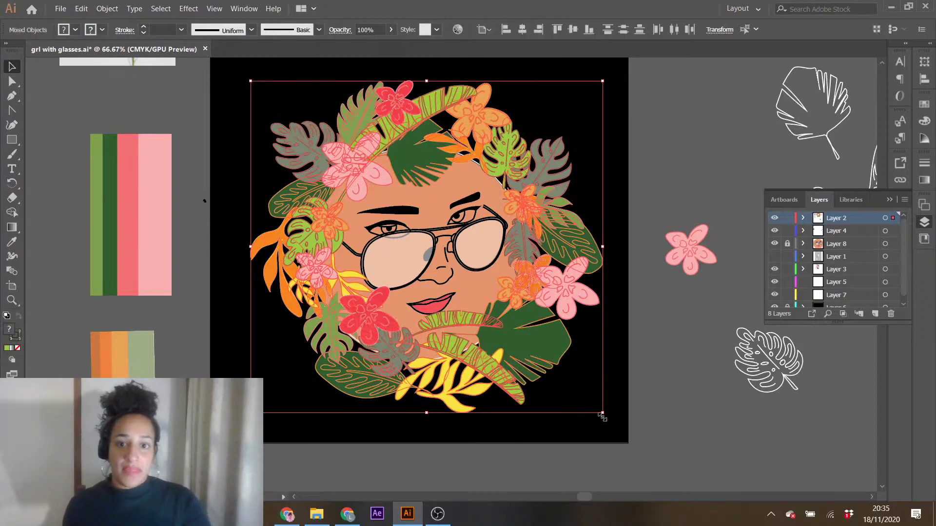
left_click(518, 203)
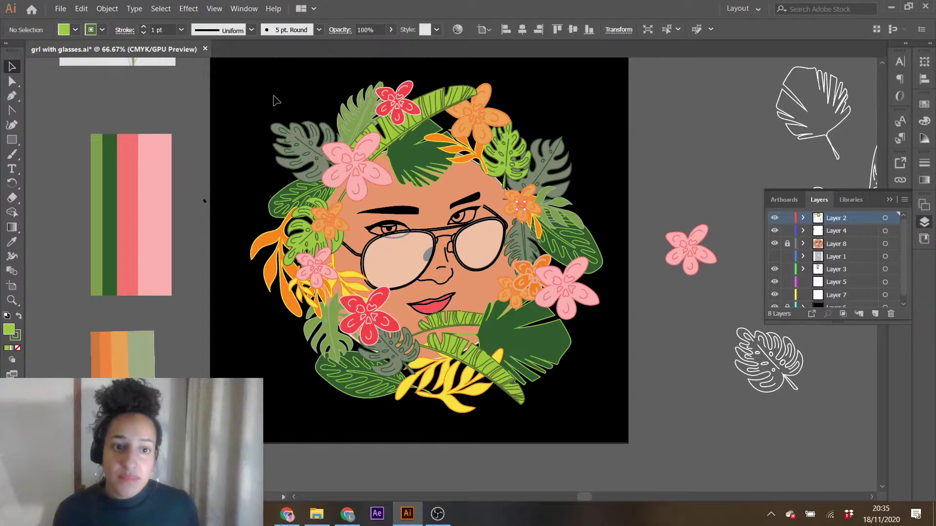
left_click_drag(258, 80, 568, 397)
left_click_drag(520, 211, 498, 208)
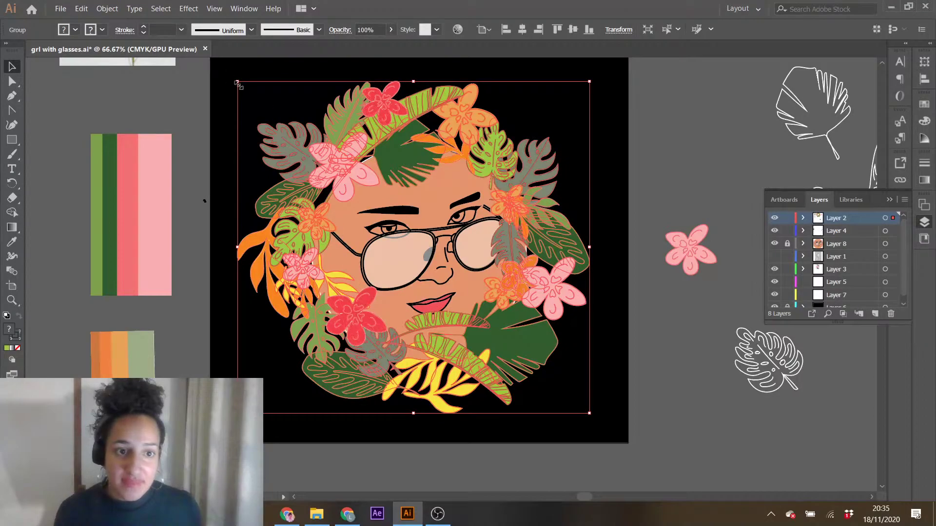
left_click_drag(239, 82, 244, 88)
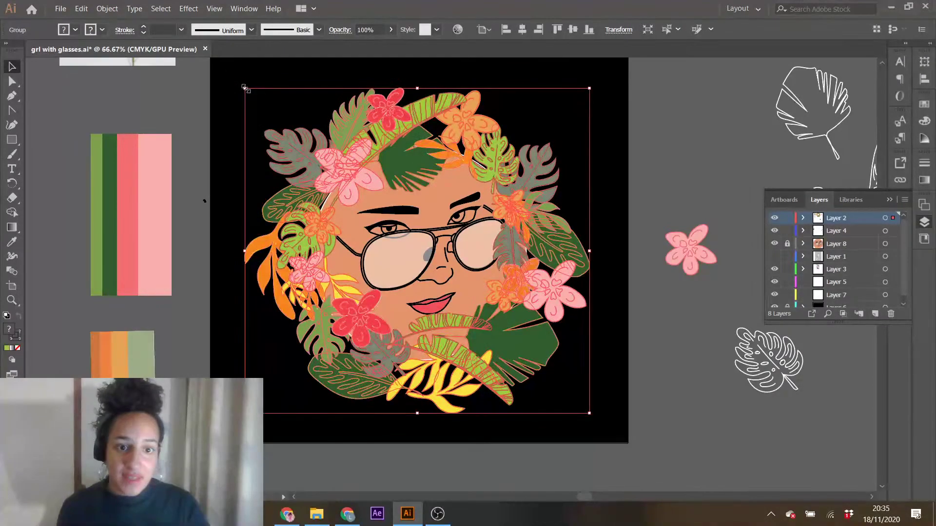
key("ctrl+shift+a")
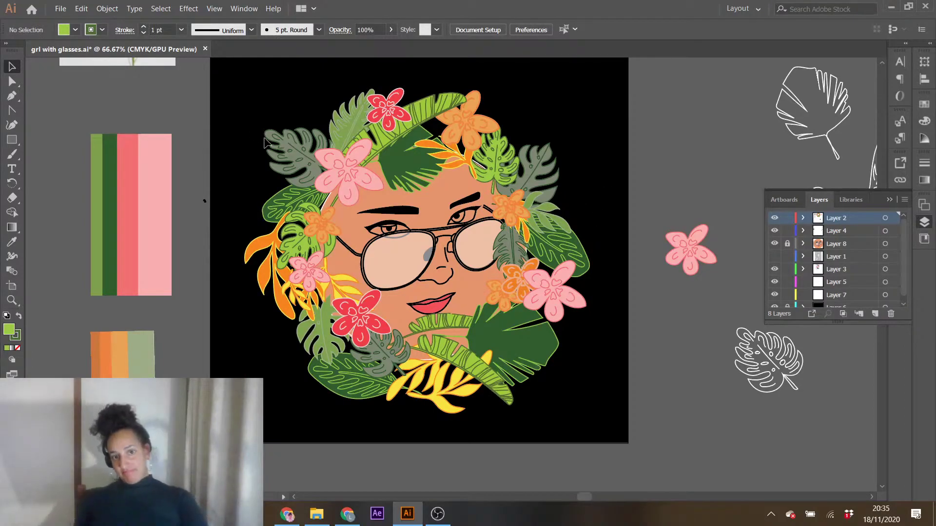
- Enlarge the grouped wreath slightly and nudge it up and left so it frames the face
left_click_drag(288, 119, 599, 449)
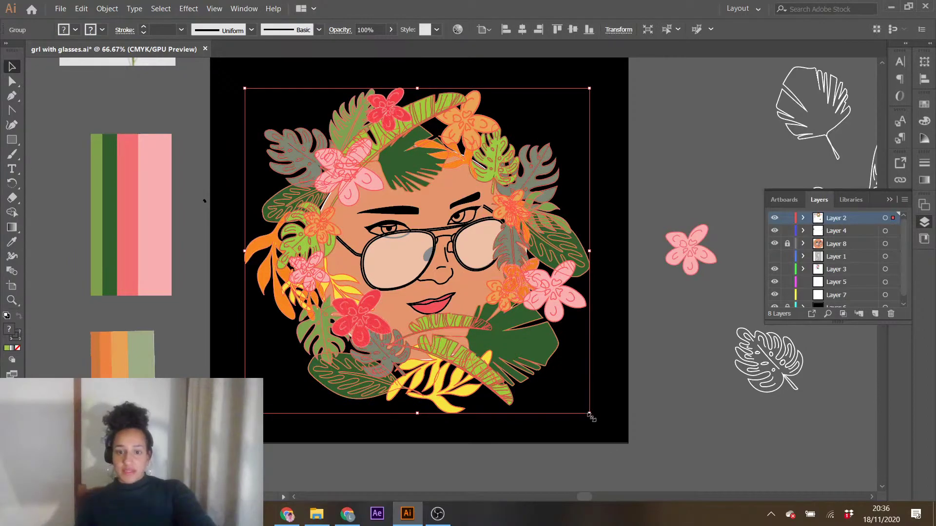
left_click_drag(589, 416, 608, 423)
left_click_drag(531, 347, 518, 332)
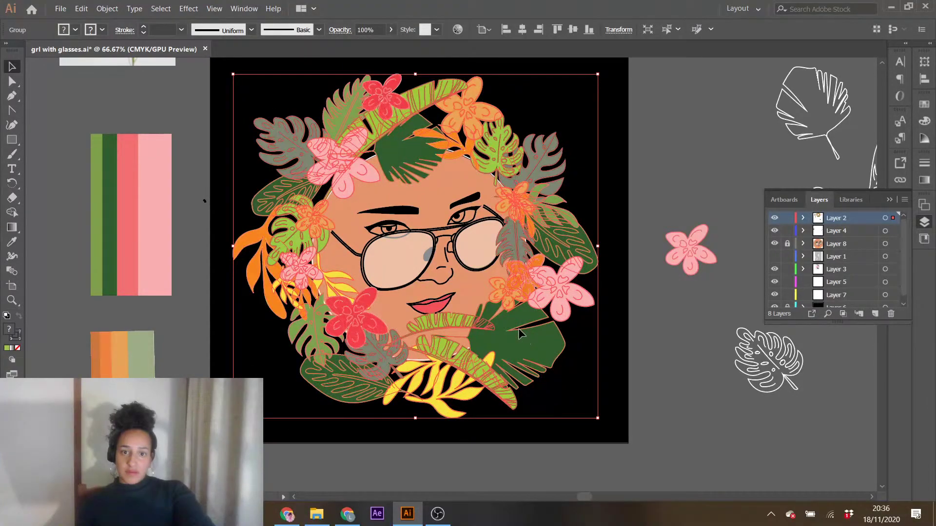
left_click(428, 192)
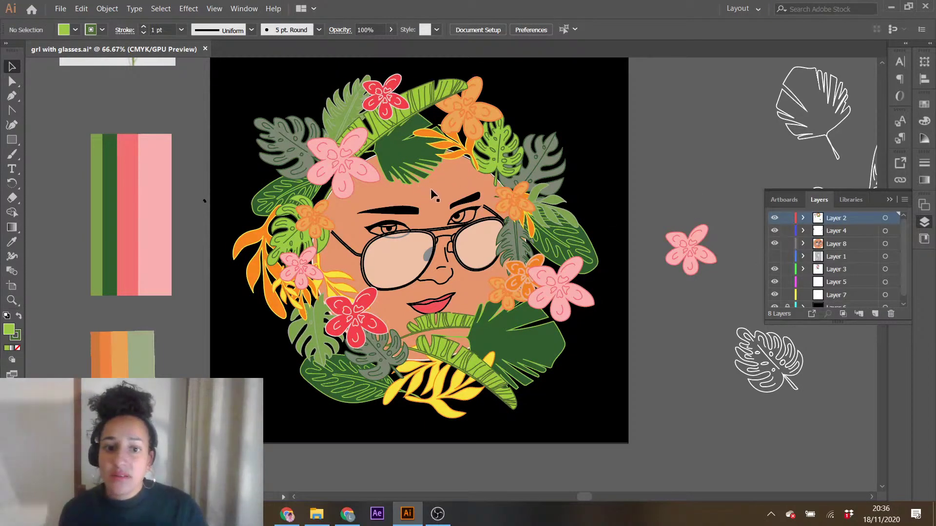
- Inside the unlocked face group on Layer 8, delete the white circle outline and reposition the skin-coloured circle
left_click(447, 194)
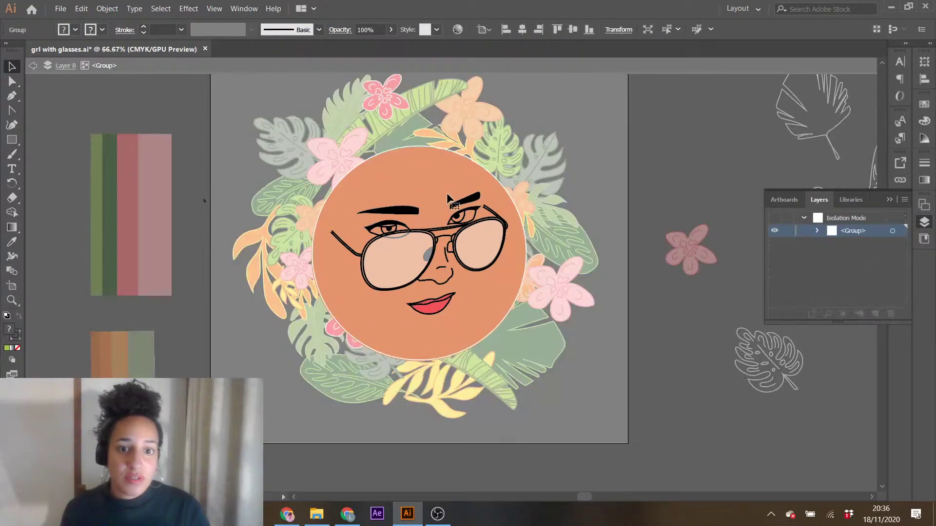
double_click(448, 197)
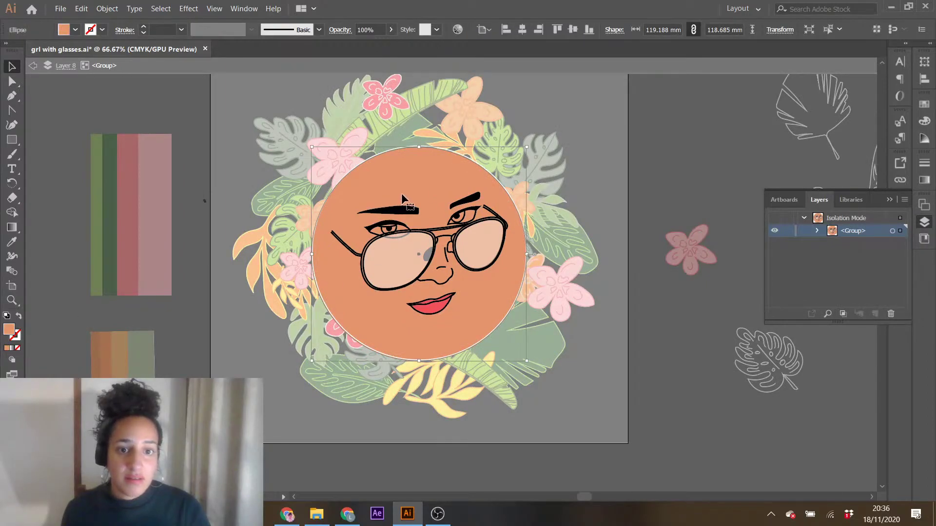
left_click_drag(407, 174, 406, 188)
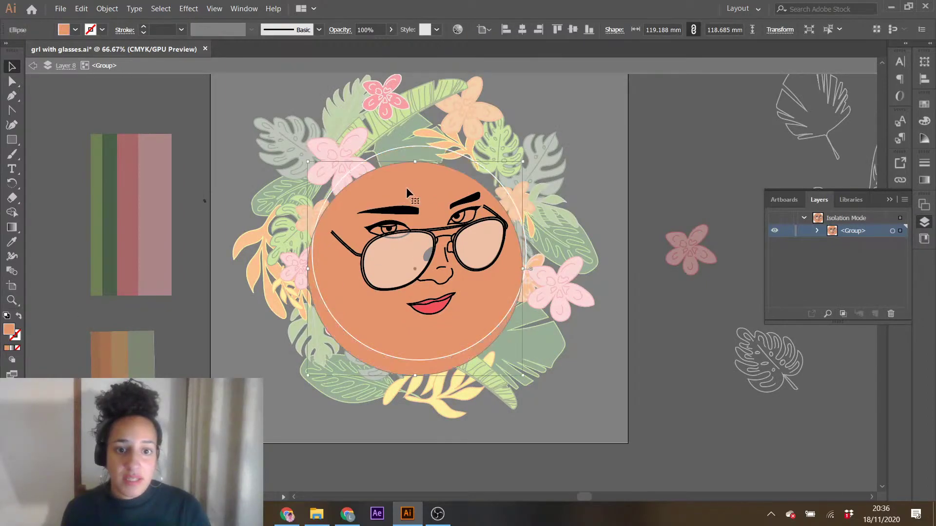
left_click(415, 145)
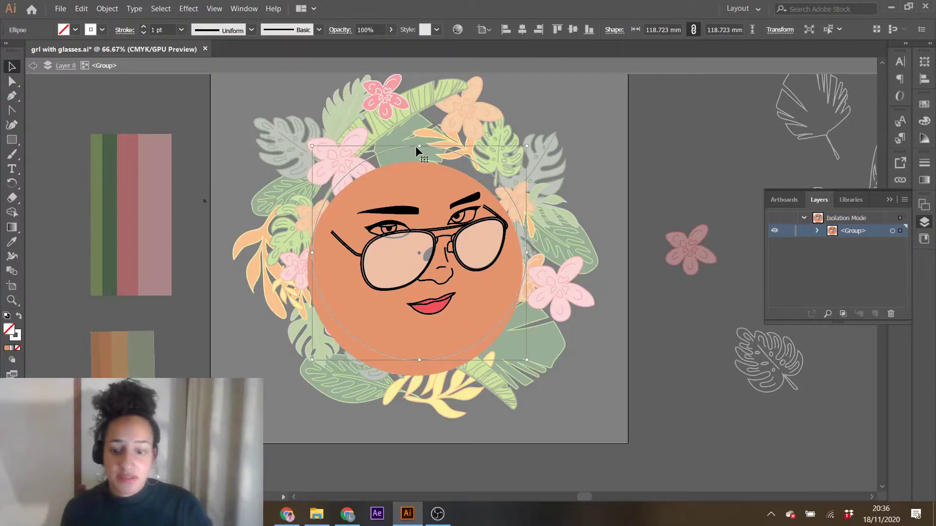
left_click_drag(414, 187, 415, 176)
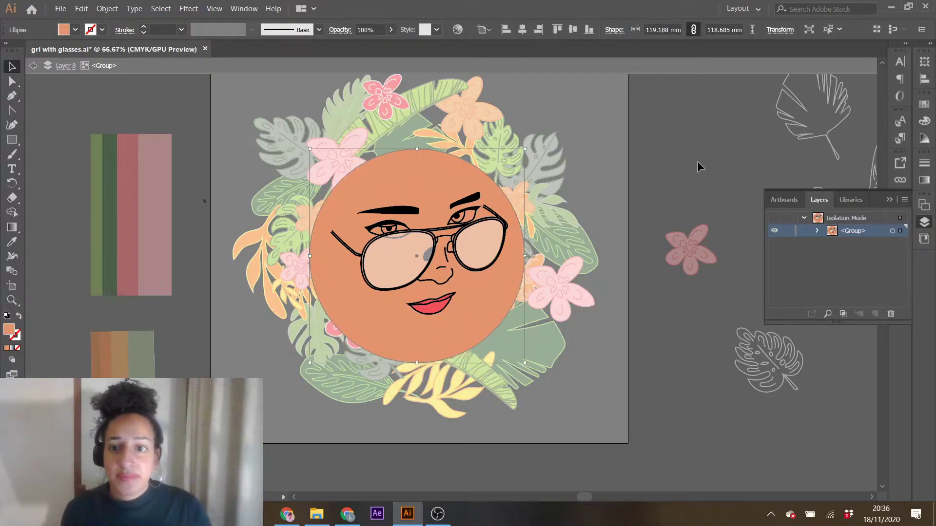
double_click(699, 167)
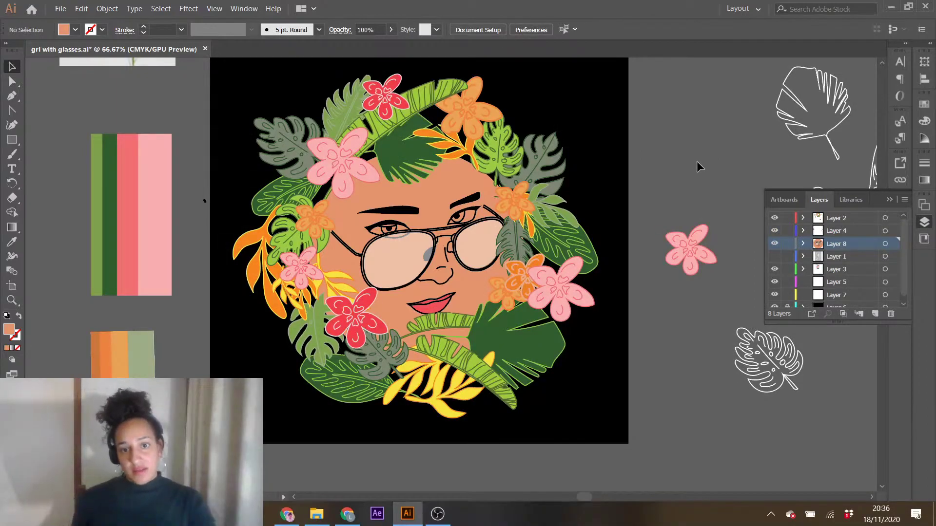
- Shrink the skin-coloured circle in the face group to about 104 mm, recentre it behind the face, and lock Layer 8
left_click(376, 192)
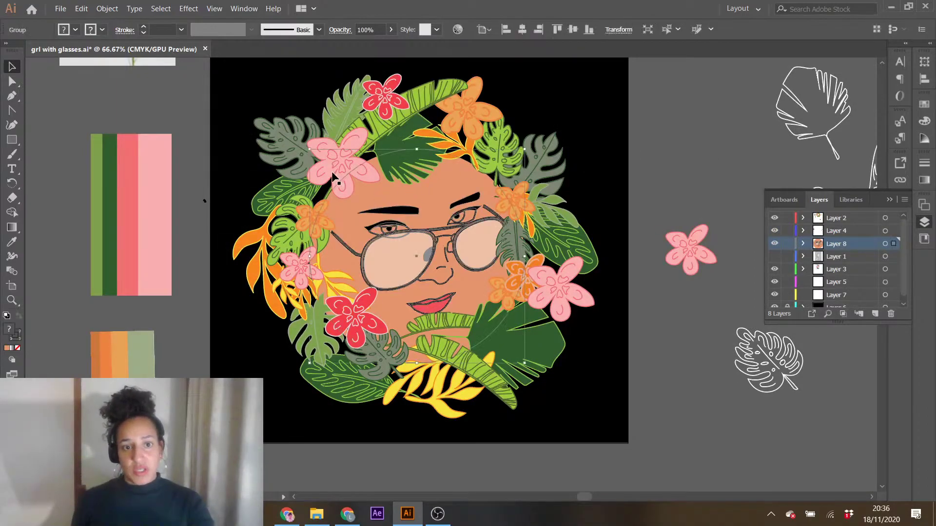
double_click(443, 171)
left_click(443, 171)
left_click_drag(308, 149, 336, 175)
mouse_move(422, 195)
left_mouse_down()
mouse_move(412, 183)
mouse_move(422, 182)
left_mouse_up()
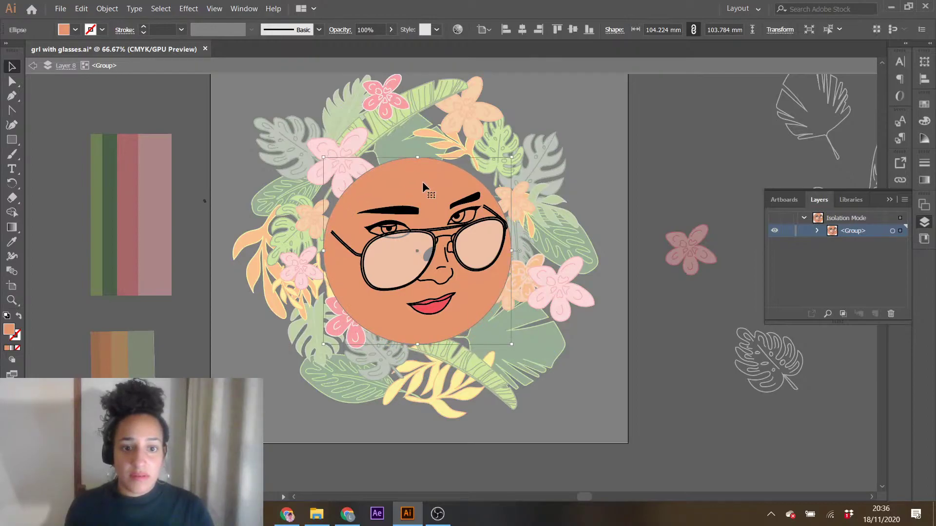
double_click(651, 202)
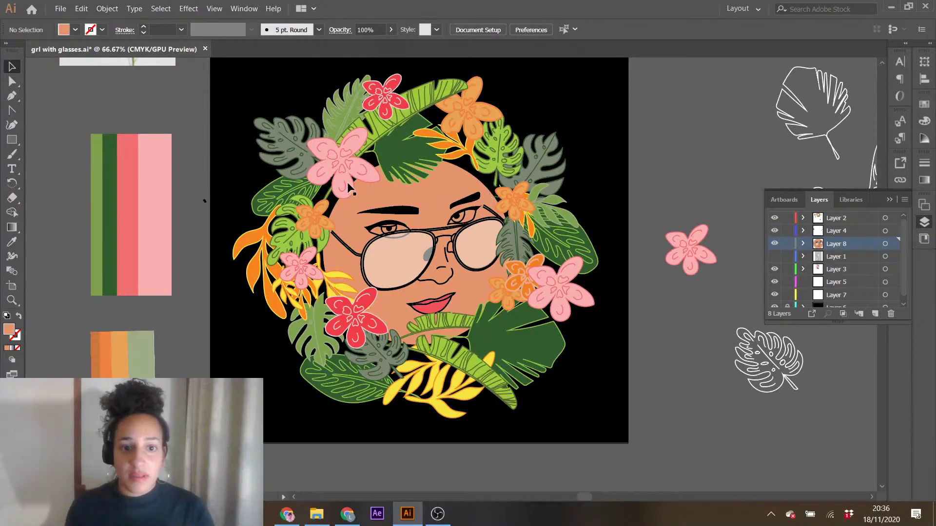
left_click(788, 243)
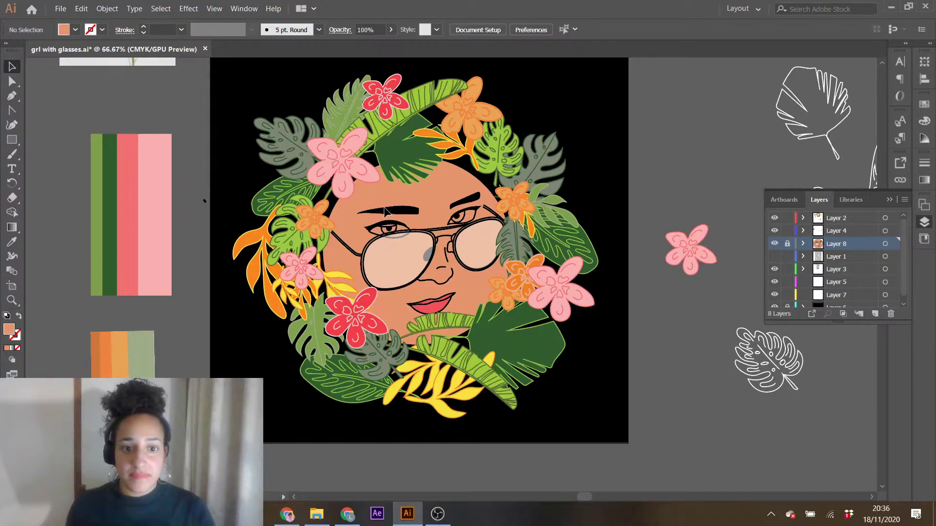
- Try enlarging the wreath group from opposite corners until it spreads past the edges of the black background
left_click(279, 122)
left_click_drag(233, 74, 201, 44)
scroll(455, 297, "down", 1)
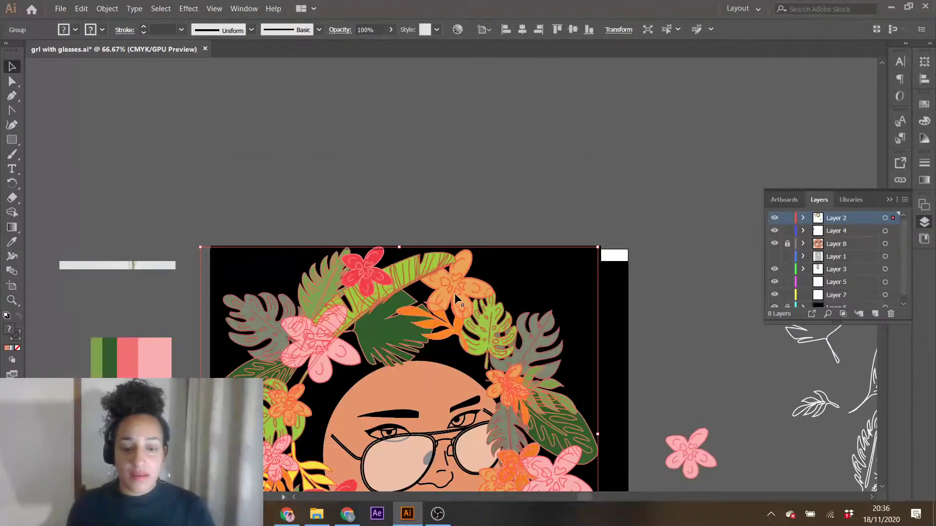
scroll(455, 297, "down", 4)
left_click_drag(598, 412, 636, 447)
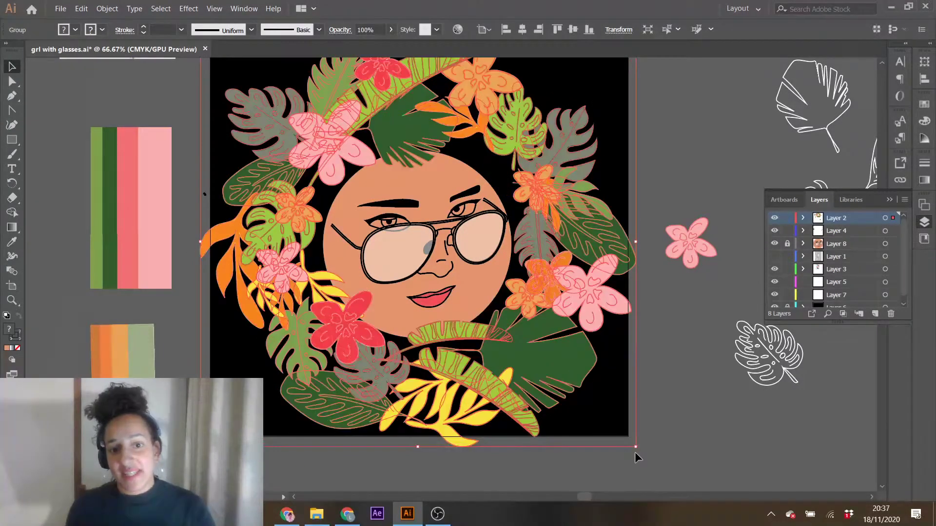
key("ctrl+shift+a")
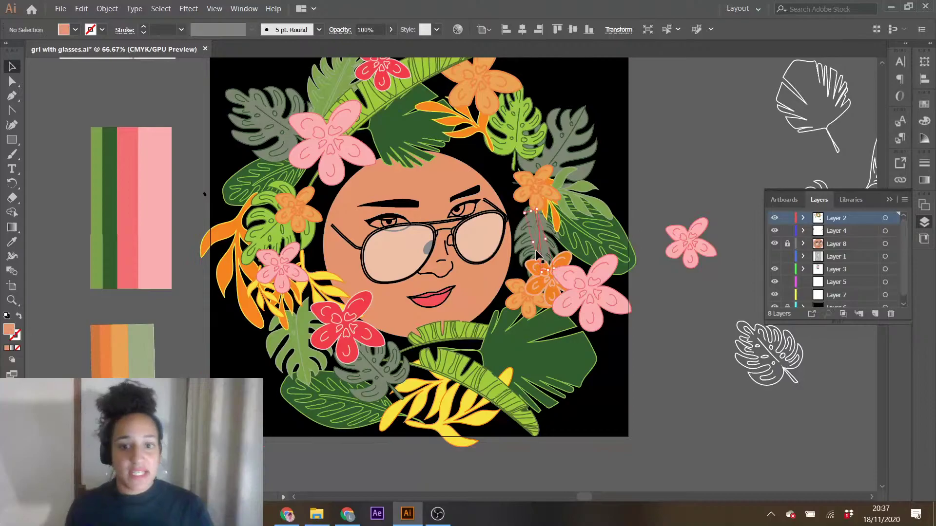
left_click(539, 229)
left_click(645, 192)
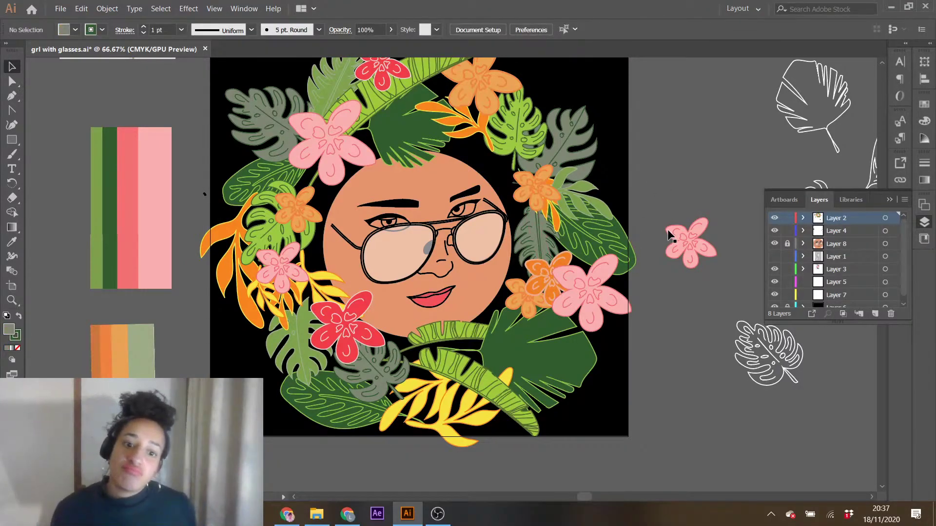
- Undo the wreath enlargement and all the edits to the circles in the face group
key("ctrl+z")
key("ctrl+z")
key("ctrl+z")
key("ctrl+z")
key("ctrl+z")
key("ctrl+z")
key("ctrl+z")
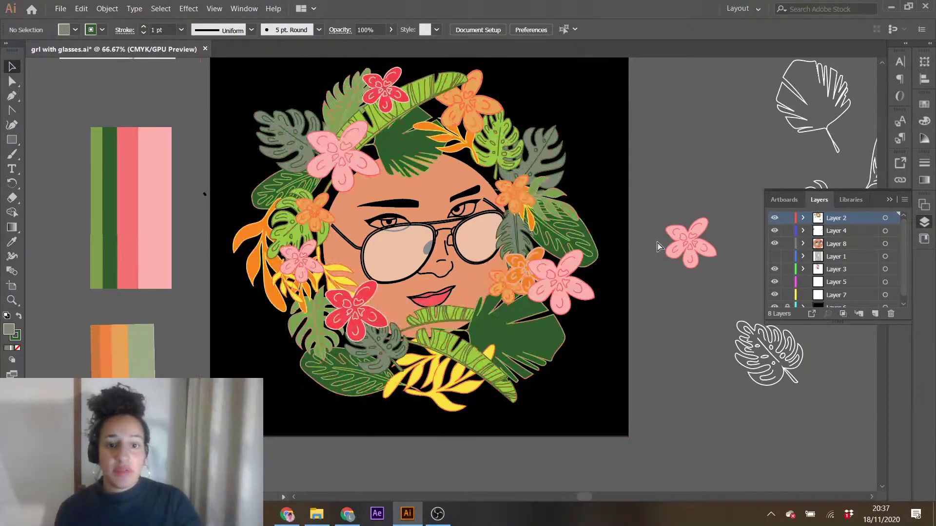
key("ctrl+z")
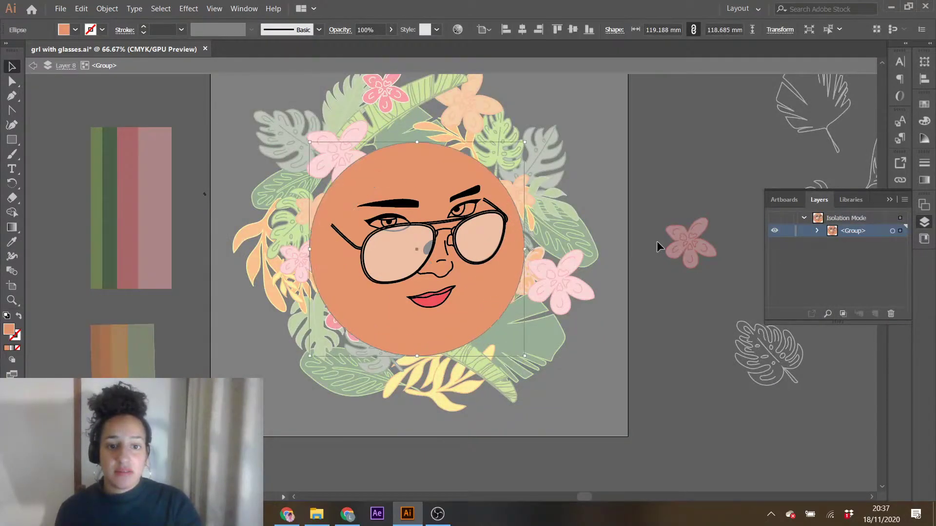
key("ctrl+z")
key("ctrl+z")
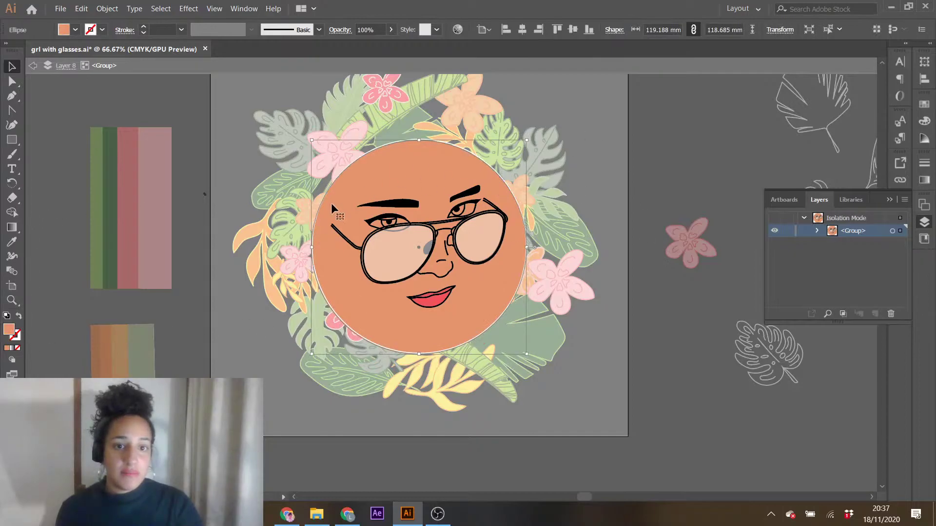
key("ctrl+z")
key("ctrl+z")
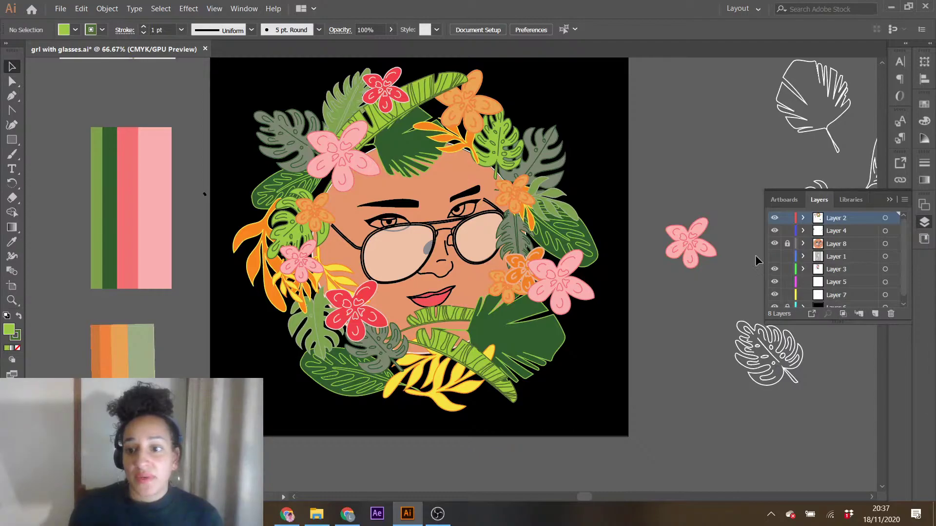
- Unlock Layer 6 and recolour the black background rectangle with the skin colour sampled from the face
scroll(755, 261, "down", 1)
scroll(873, 298, "down", 1)
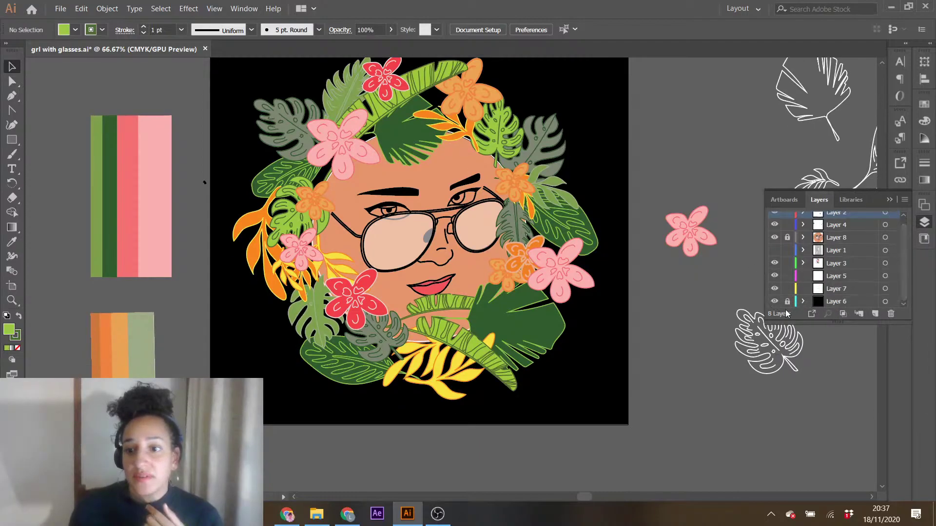
left_click(602, 123)
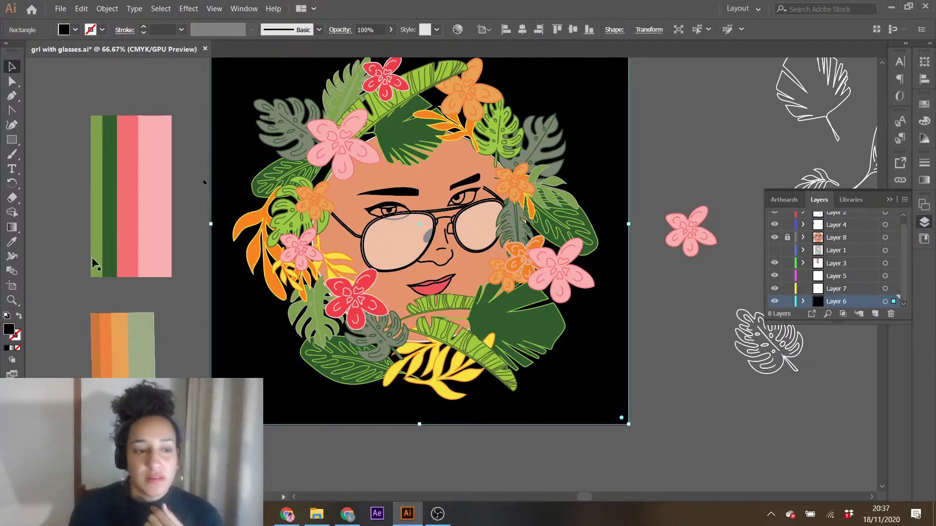
left_click(12, 244)
left_click(348, 198)
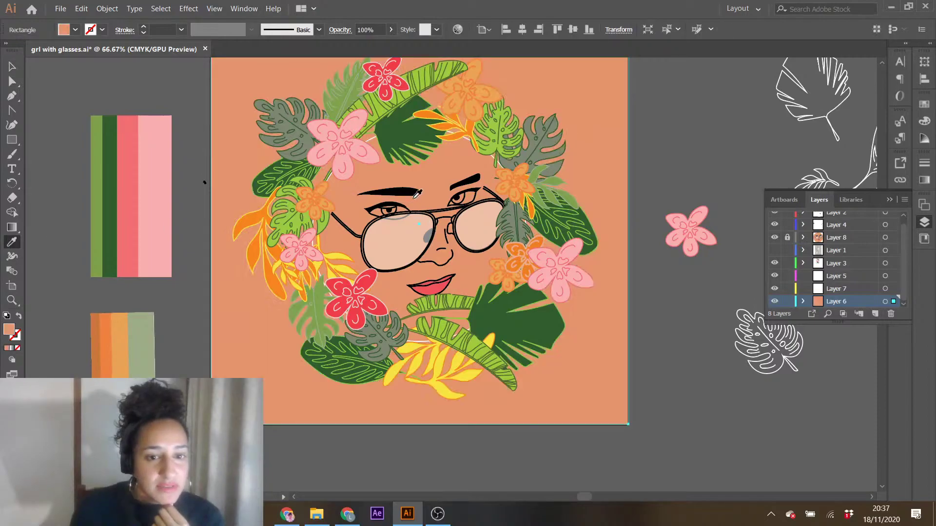
left_click(12, 67)
left_click(209, 86)
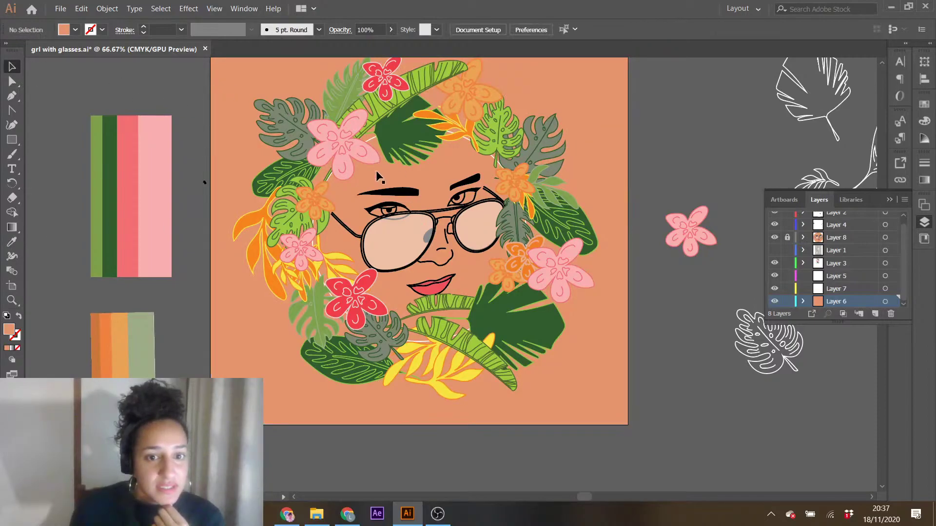
double_click(347, 192)
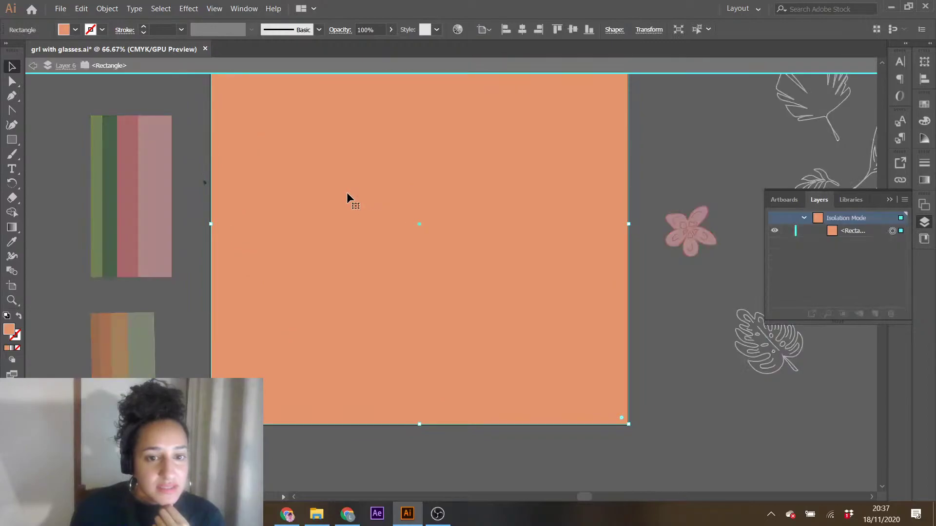
double_click(677, 140)
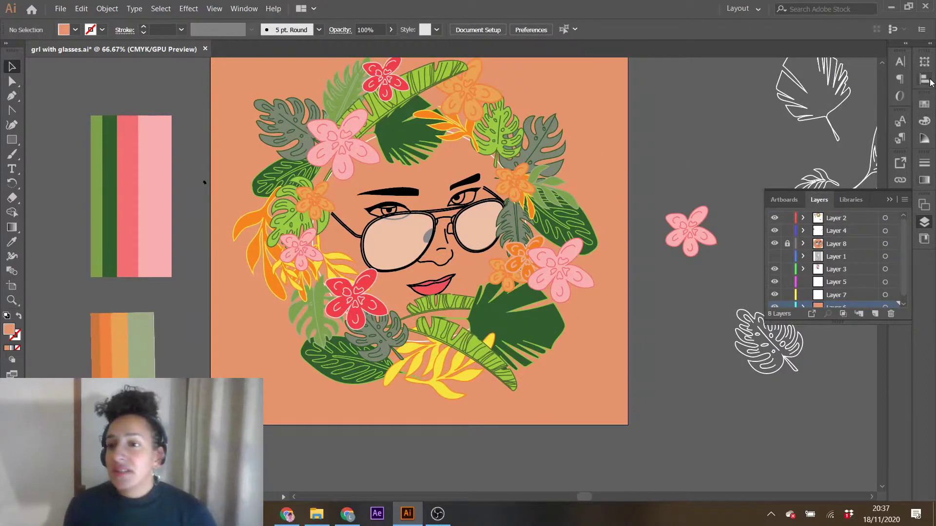
- Unlock Layer 8 and set the fill of the circle behind the face to black (000000)
scroll(795, 279, "down", 1)
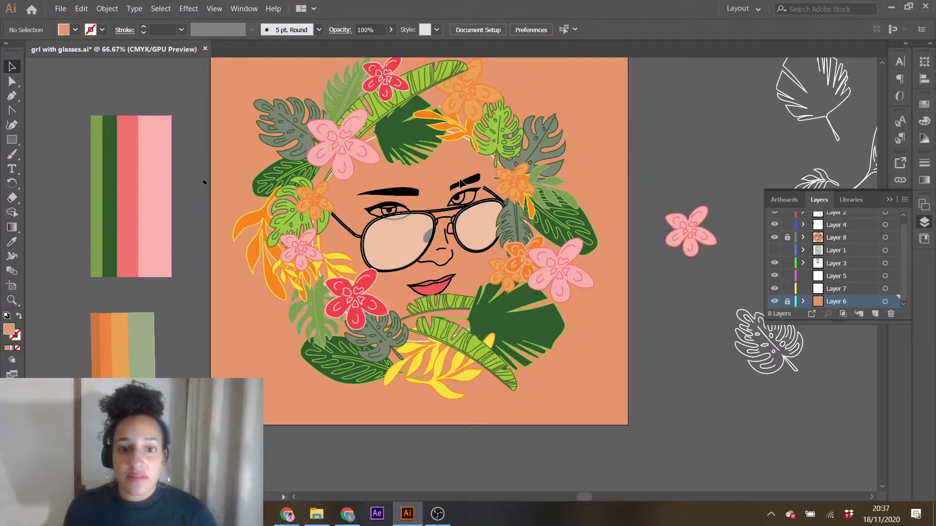
left_click(787, 237)
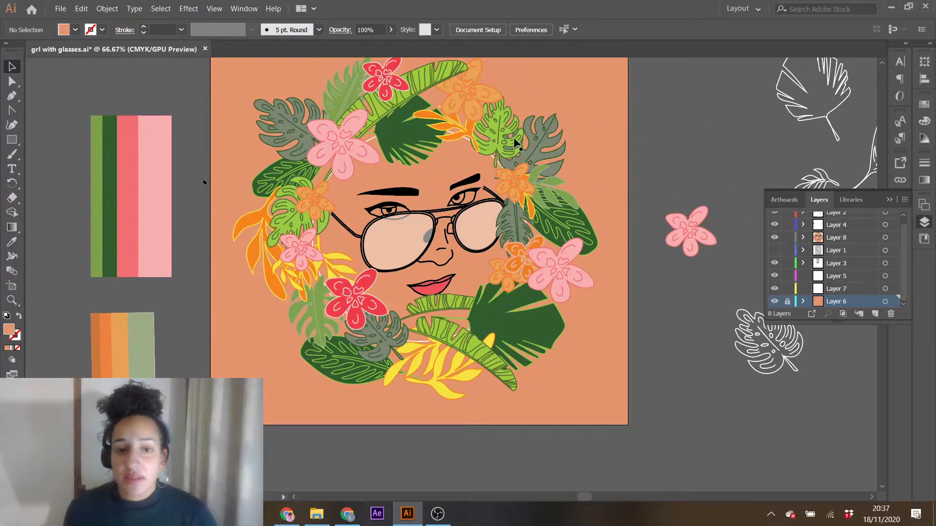
double_click(464, 162)
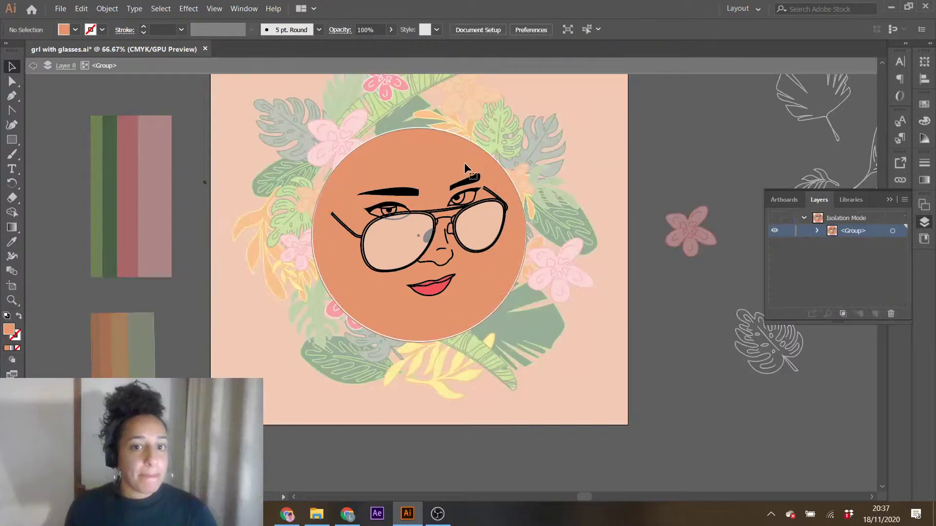
double_click(9, 330)
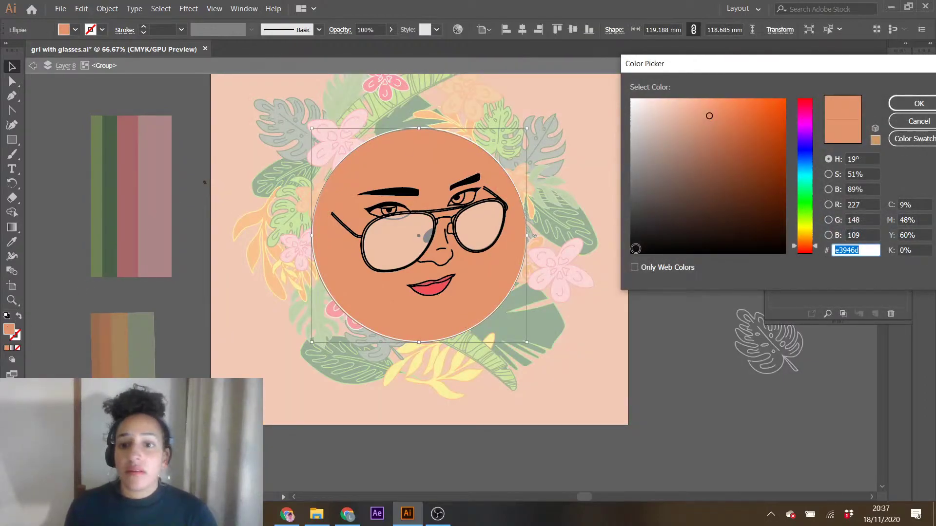
type("000000")
left_click(919, 104)
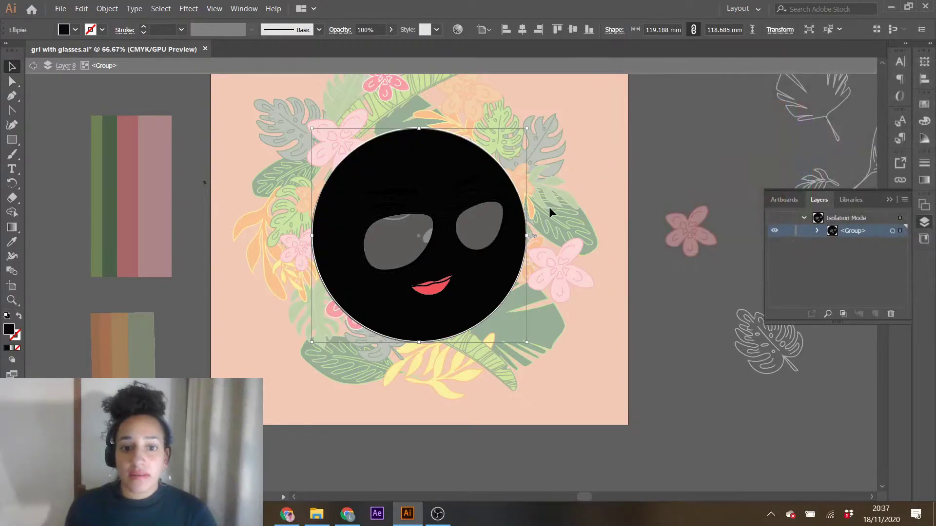
double_click(675, 160)
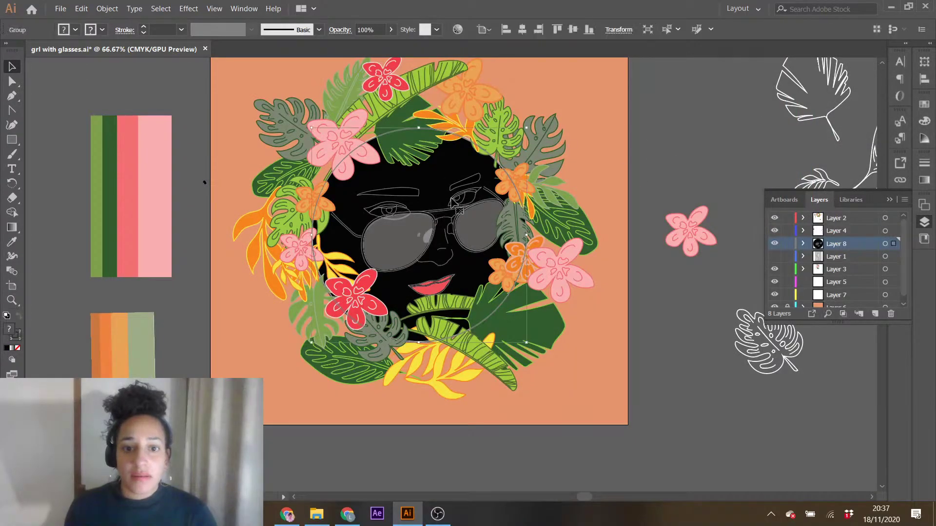
- Try applying the default fill and stroke to the eye and eyebrow on the face's right side, and undo it
double_click(454, 201)
double_click(454, 201)
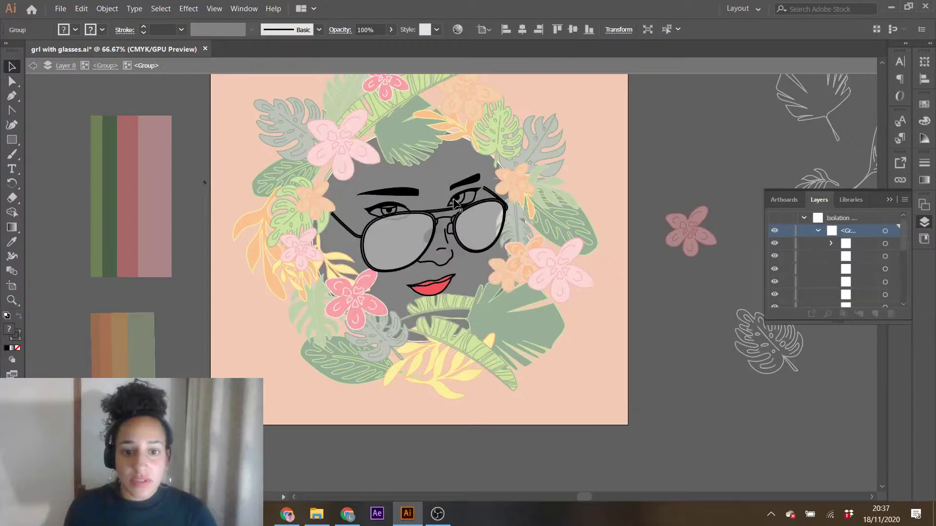
left_click_drag(469, 202, 469, 204)
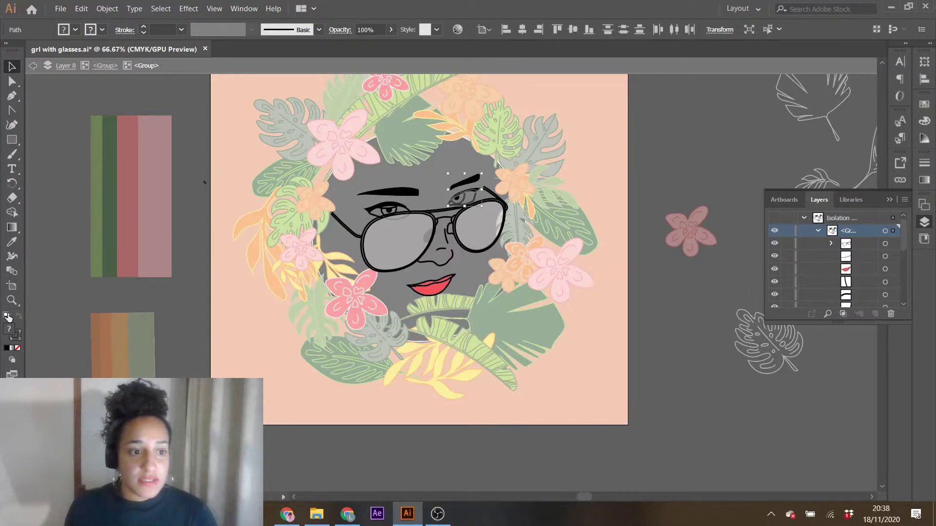
left_click(6, 316)
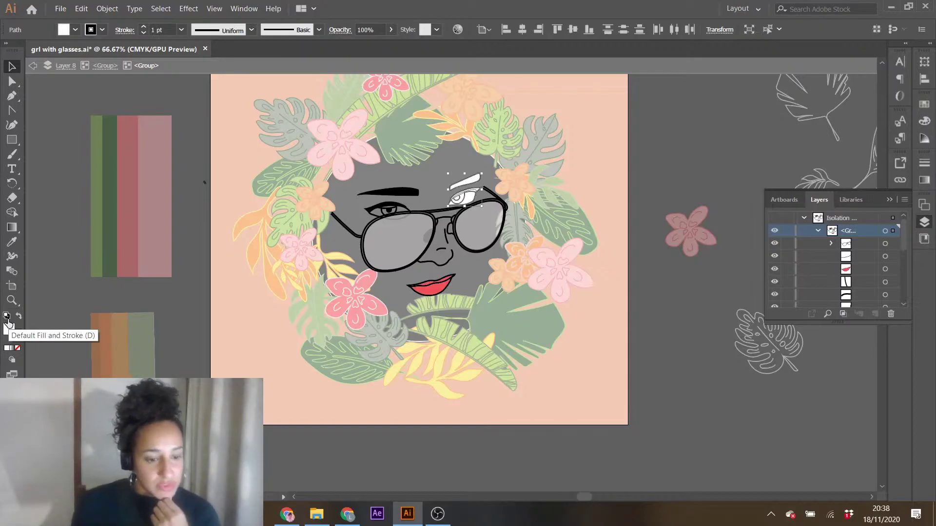
key("ctrl+z")
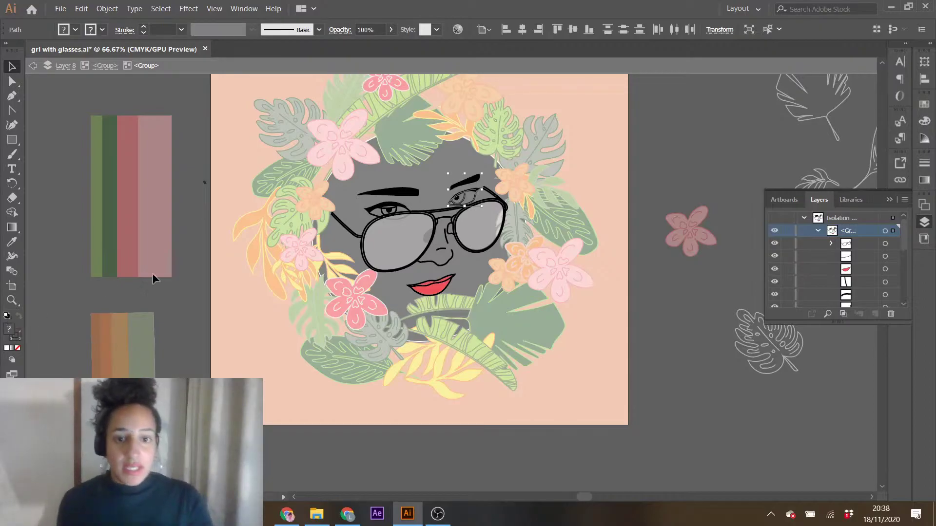
double_click(661, 179)
- Recolour the strokes of the nose, nose bridge and the right eye's lower line inside the face group white
left_click(457, 237)
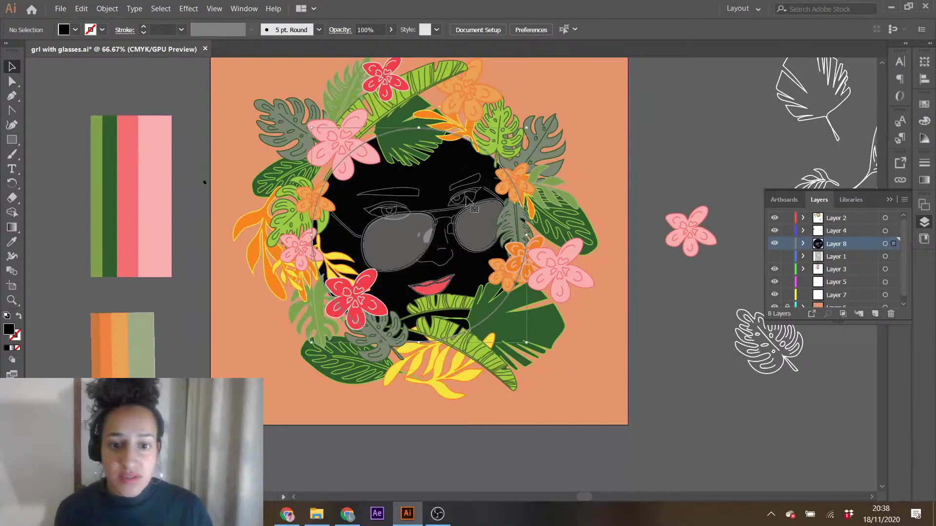
double_click(449, 266)
double_click(449, 265)
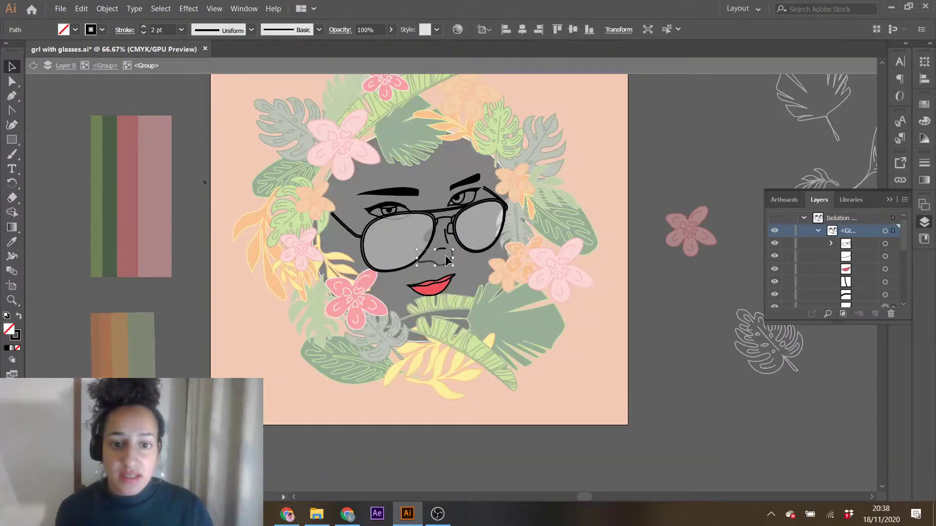
left_click(447, 242, "shift")
left_click(448, 226, "shift")
left_click(453, 222, "shift")
left_click(456, 226, "shift")
left_click(460, 209, "shift")
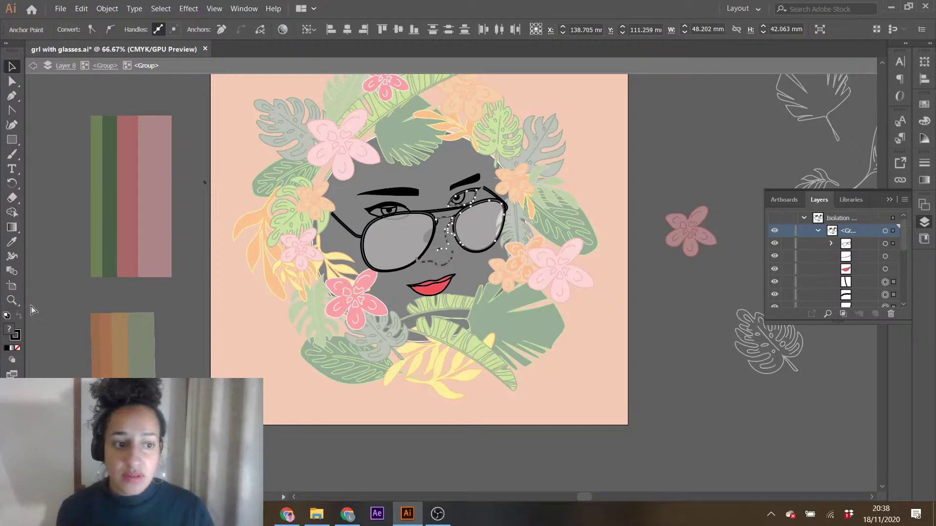
double_click(15, 335)
left_click(916, 122)
left_click(786, 117)
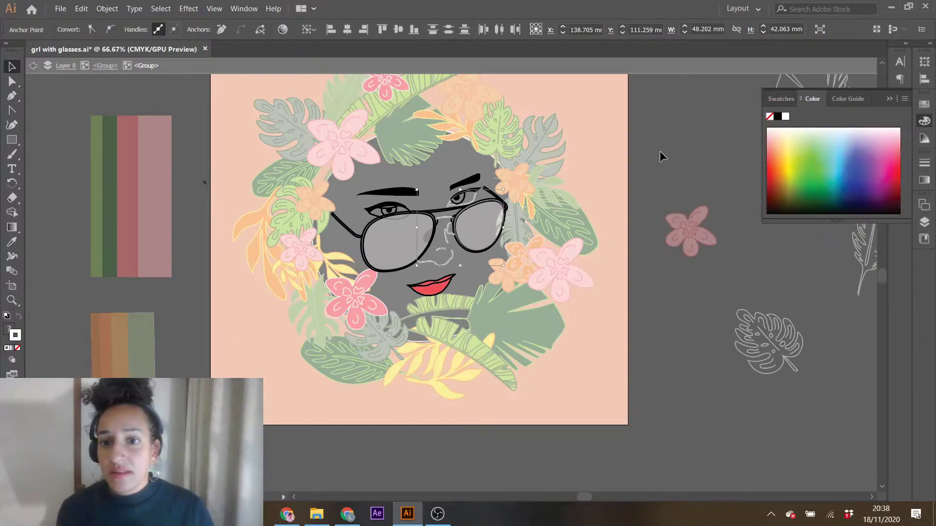
double_click(660, 154)
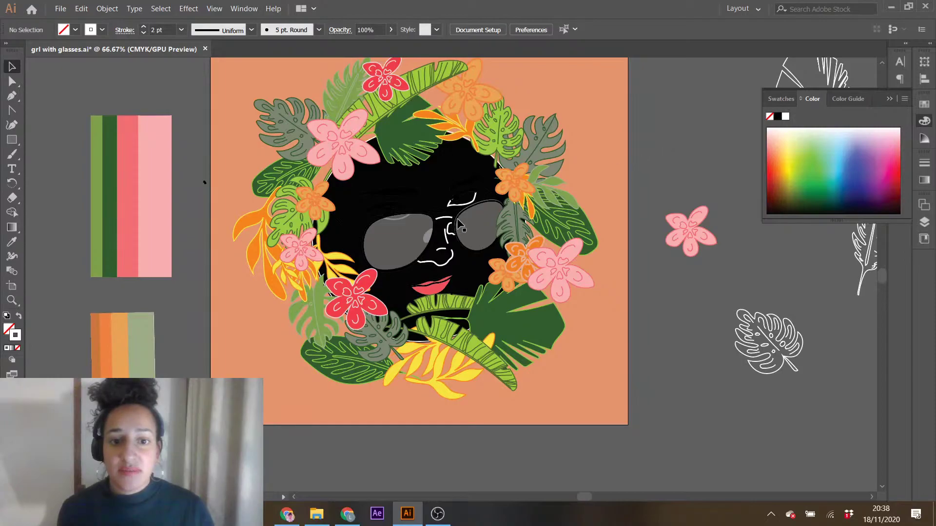
- Give the eyebrows, eye details, glasses frames and lips inside the face group a white stroke with no fill
scroll(459, 294, "up", 2)
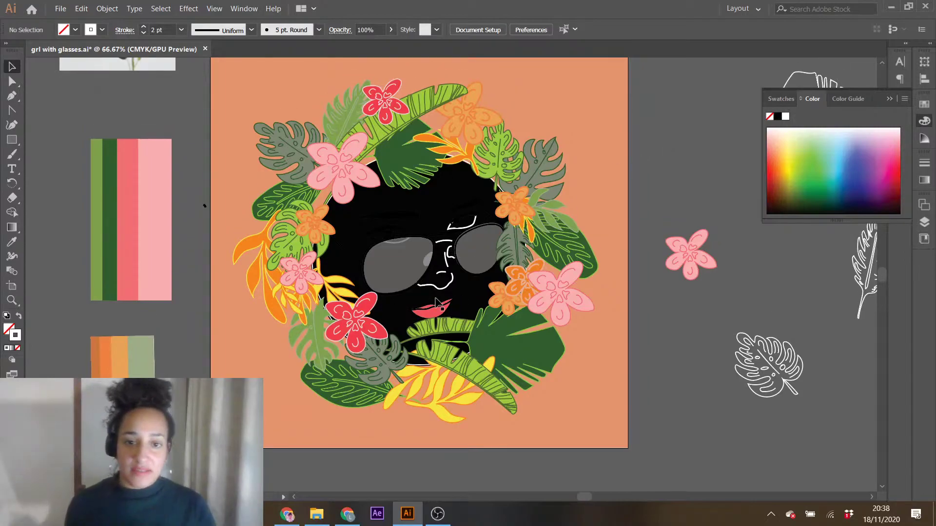
scroll(436, 301, "up", 4)
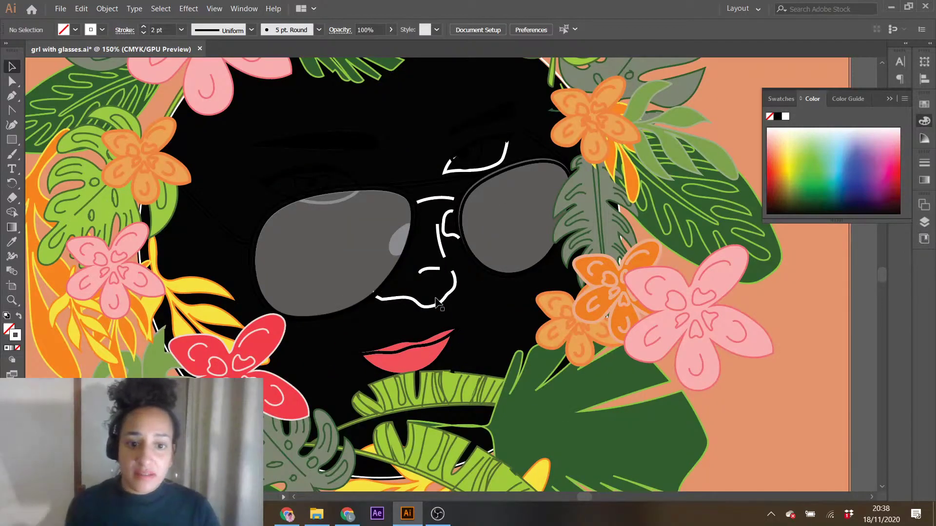
scroll(435, 301, "up", 4)
double_click(465, 172)
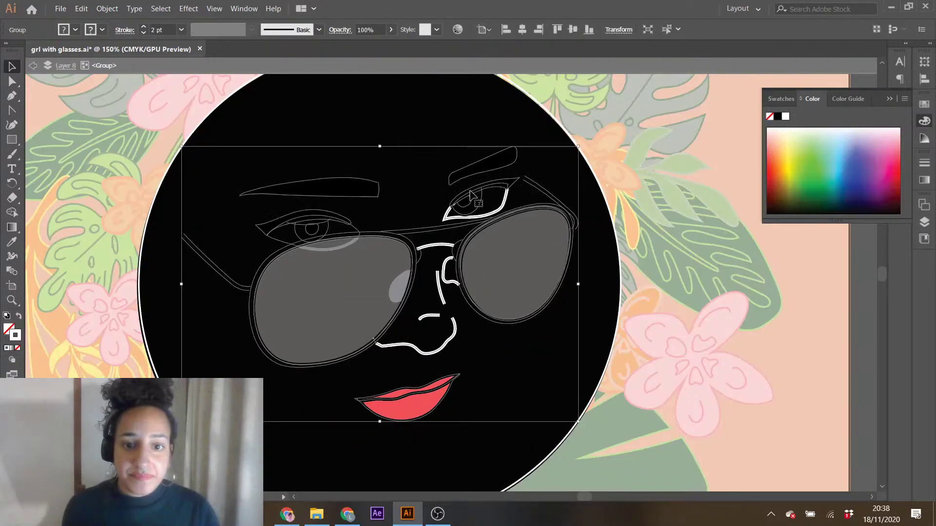
double_click(470, 193)
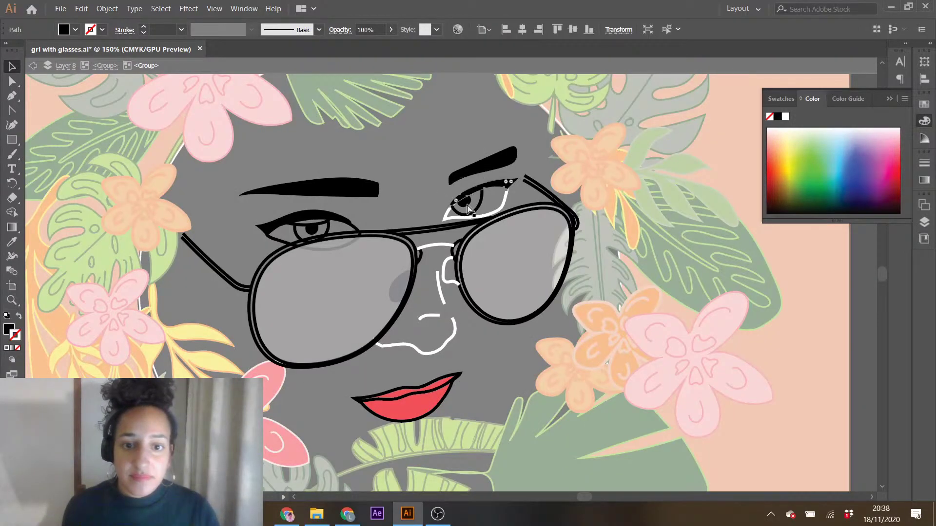
left_click(475, 213)
left_click(480, 171, "shift")
left_click(550, 199, "shift")
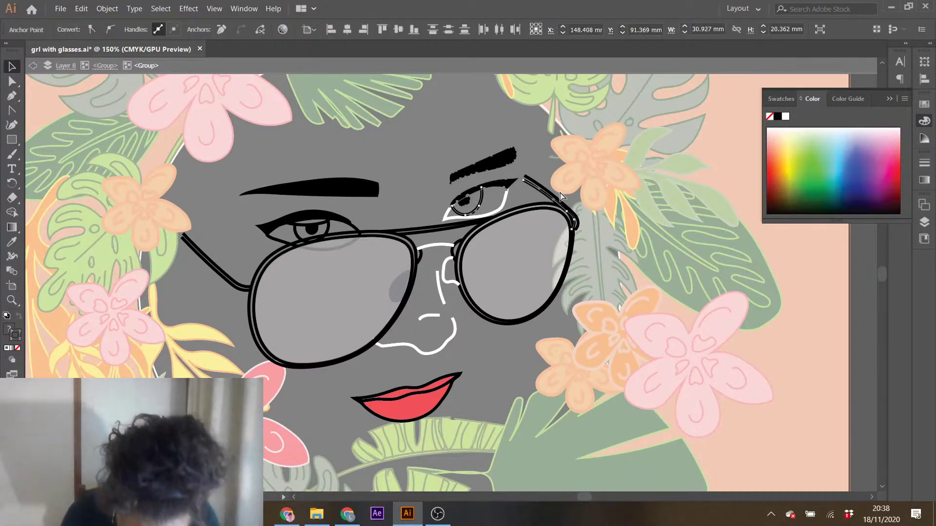
left_click(363, 191, "shift")
left_click(303, 239, "shift")
left_click(291, 247, "shift")
left_click(225, 274, "shift")
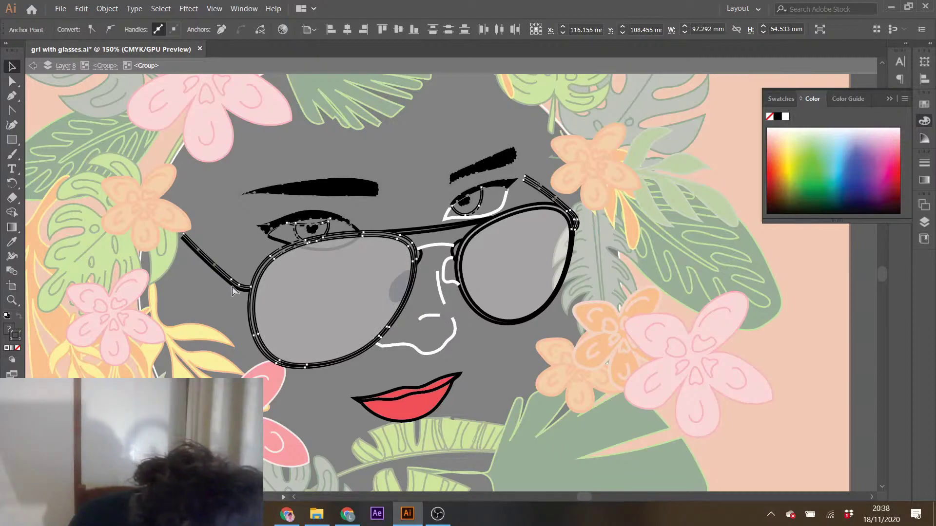
left_click(234, 290, "shift")
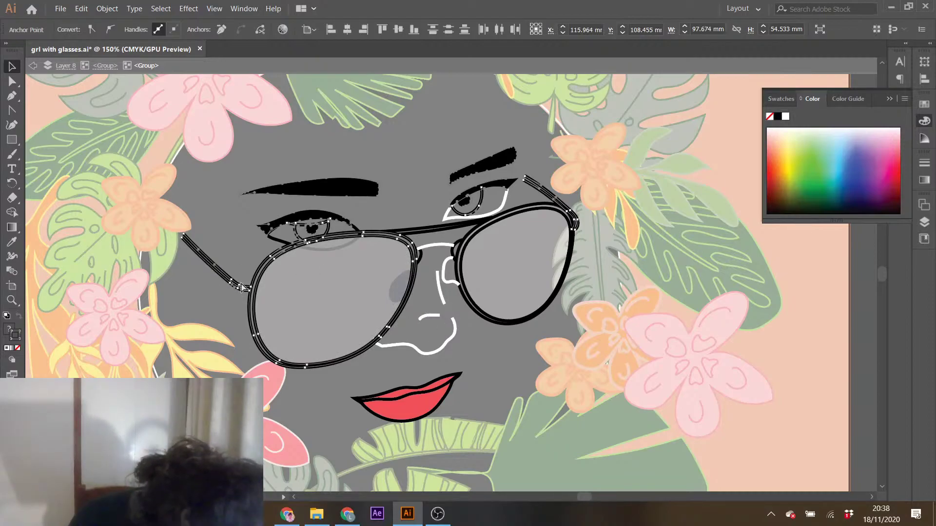
left_click(457, 256, "shift")
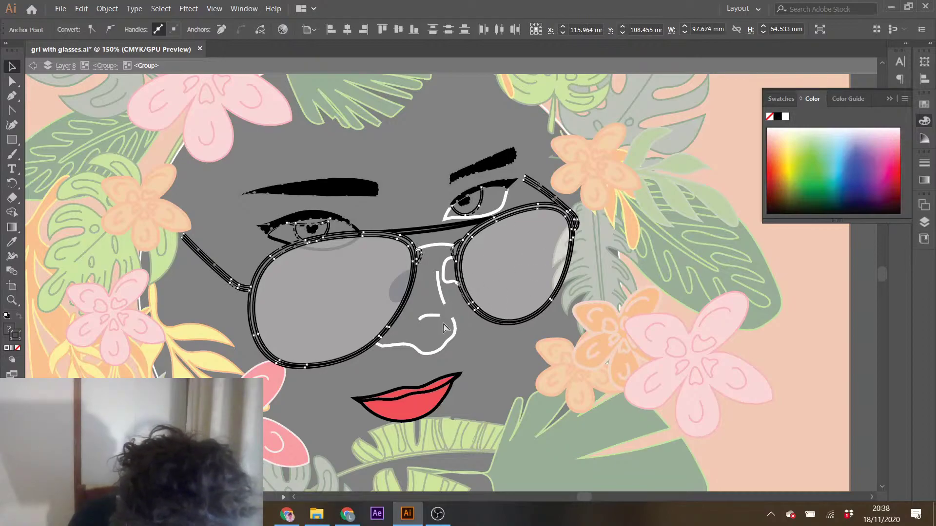
left_click(423, 232, "shift")
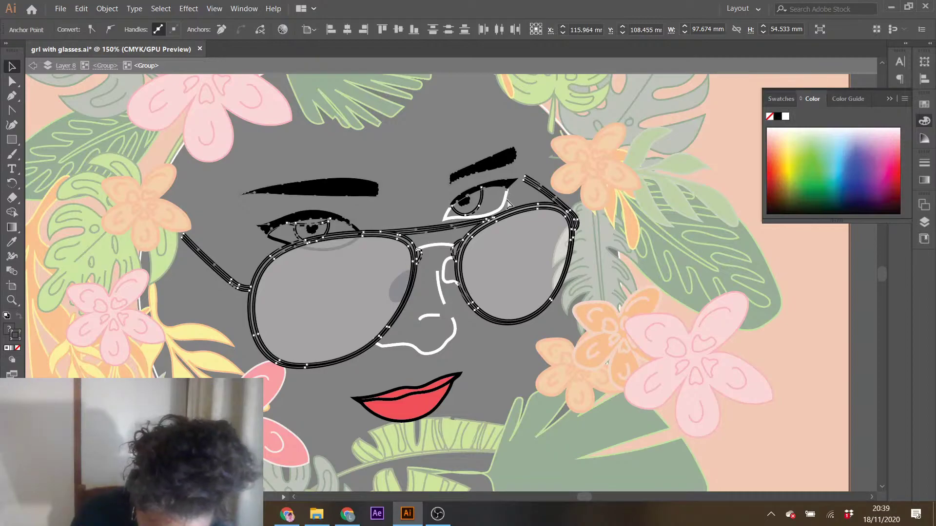
left_click(447, 380, "shift")
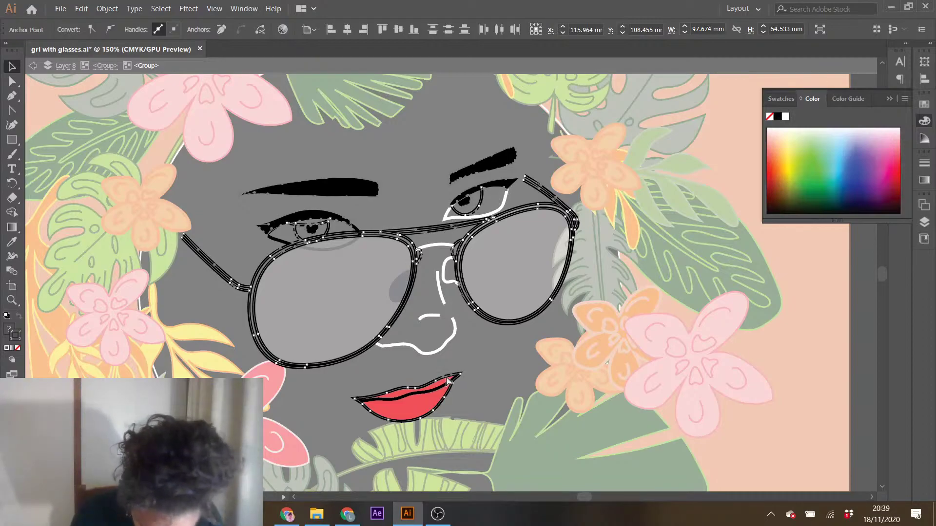
left_click(444, 385, "ctrl+shift")
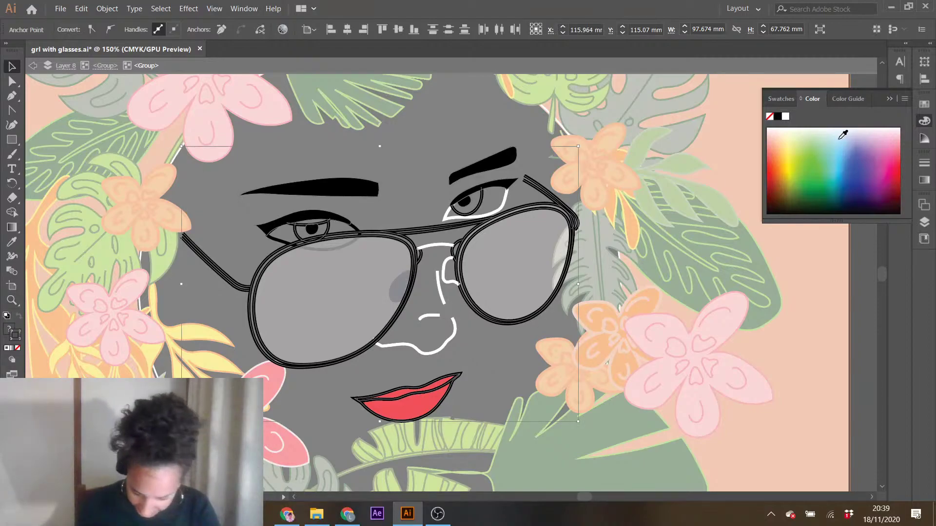
left_click(7, 317)
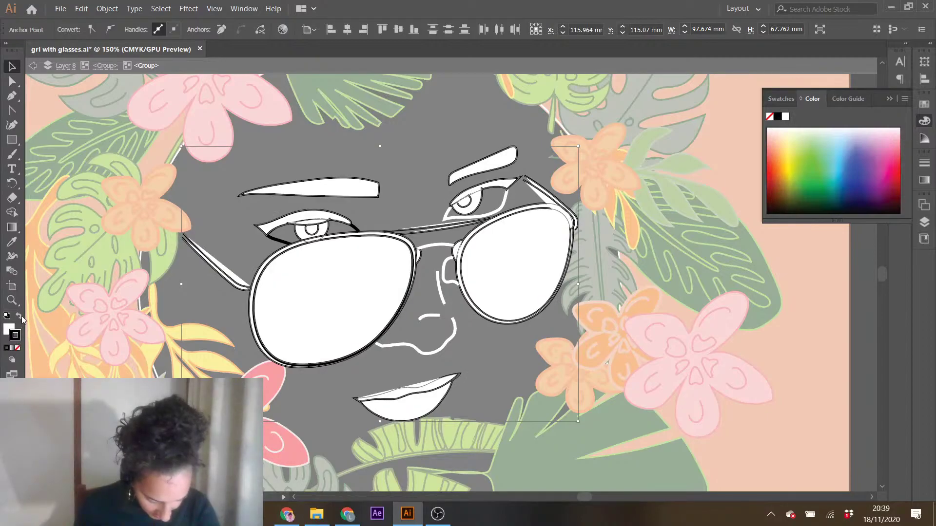
left_click(20, 318)
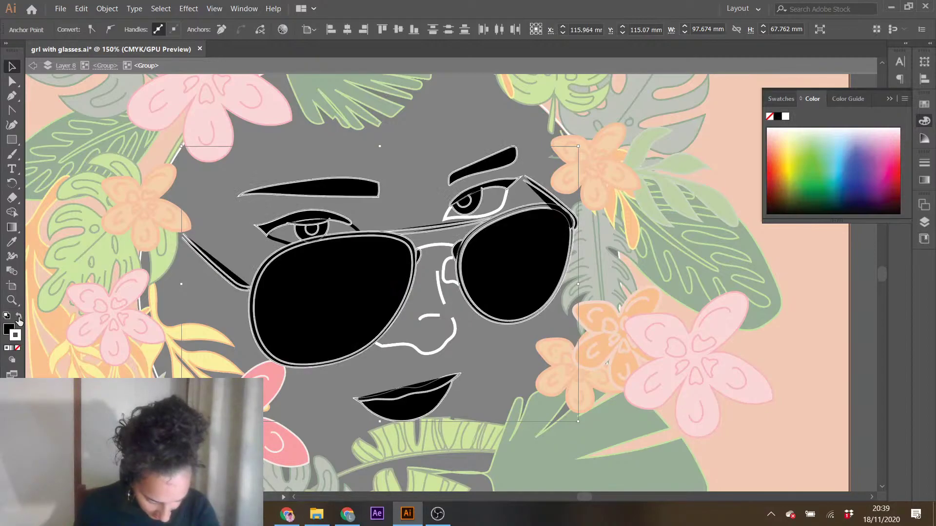
left_click(17, 349)
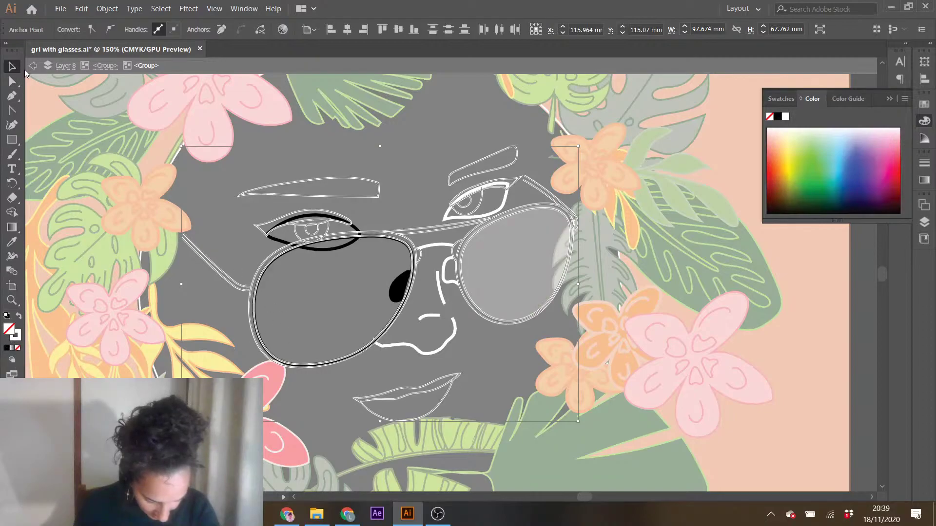
double_click(310, 136)
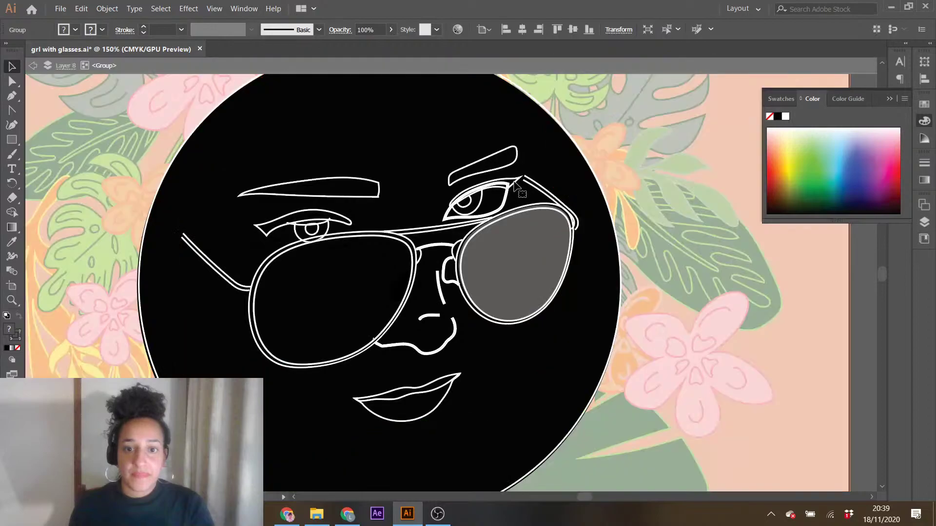
- Swap fill and stroke on both eyebrows inside the face group so they are solid white without an outline
double_click(516, 185)
double_click(514, 186)
double_click(729, 206)
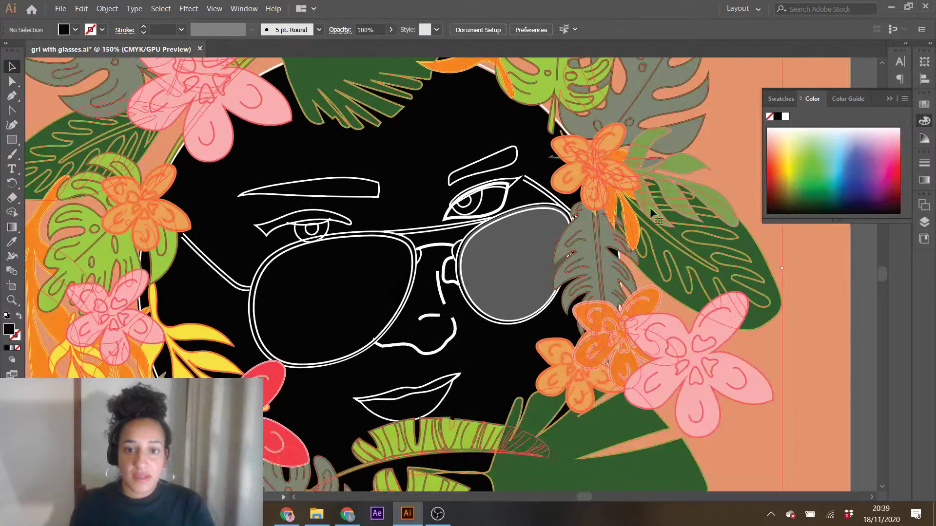
double_click(462, 179)
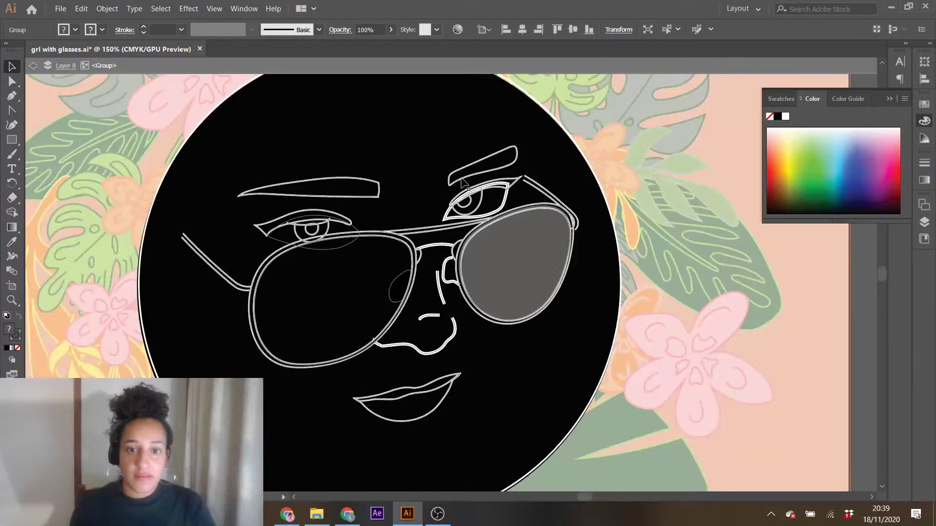
double_click(459, 178)
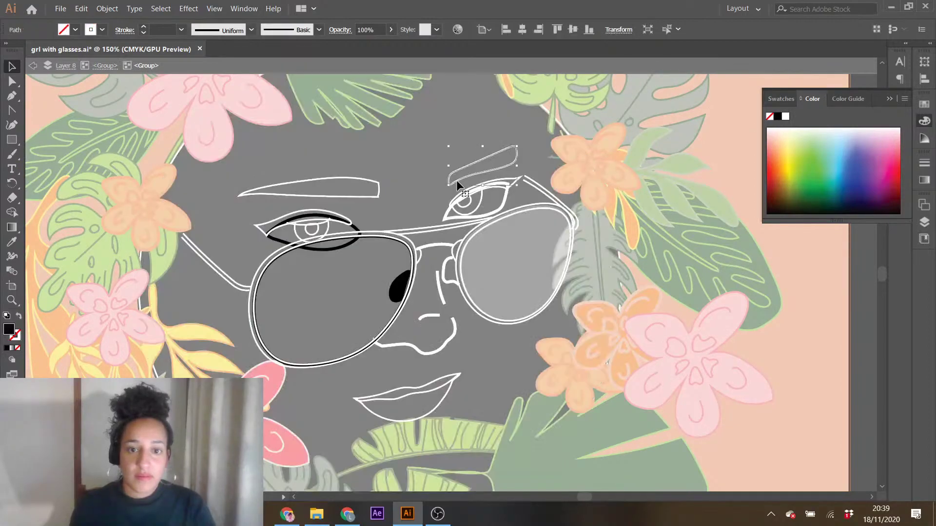
key("shift+x")
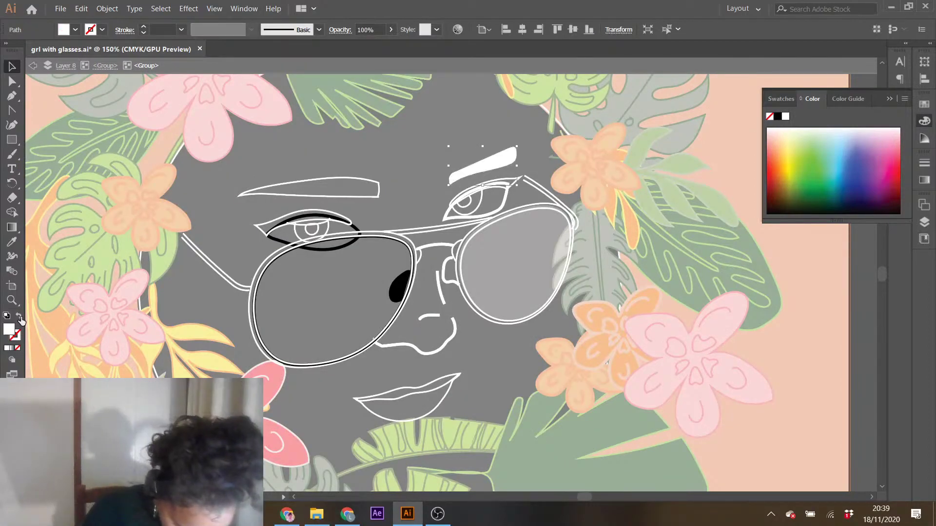
left_click(260, 194)
key("shift+x")
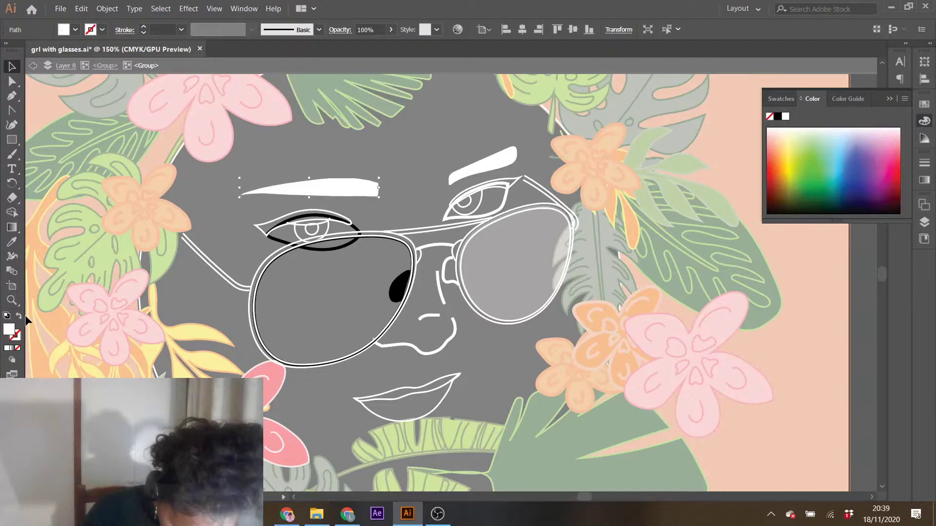
- Swap fill and stroke on the upper eyelid shapes of both eyes so they are solid white without an outline
left_click(470, 183)
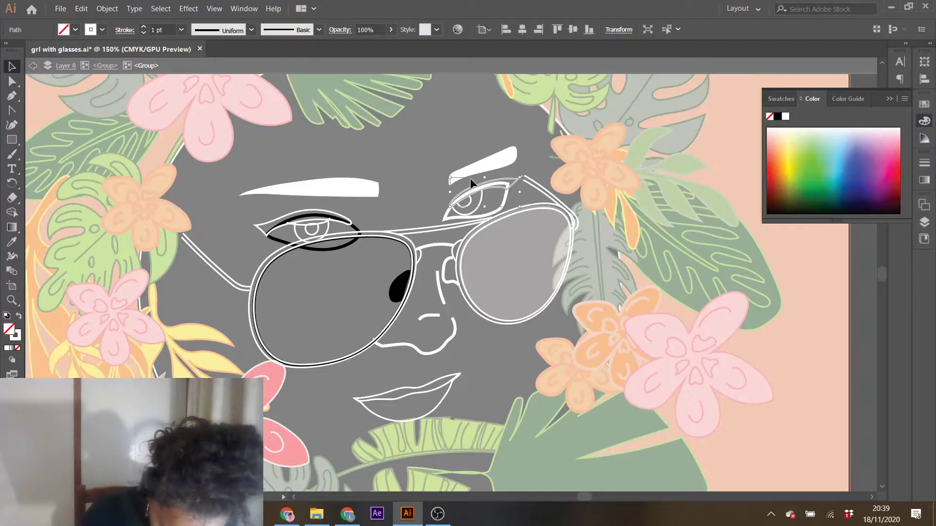
left_click(20, 317)
left_click(318, 218)
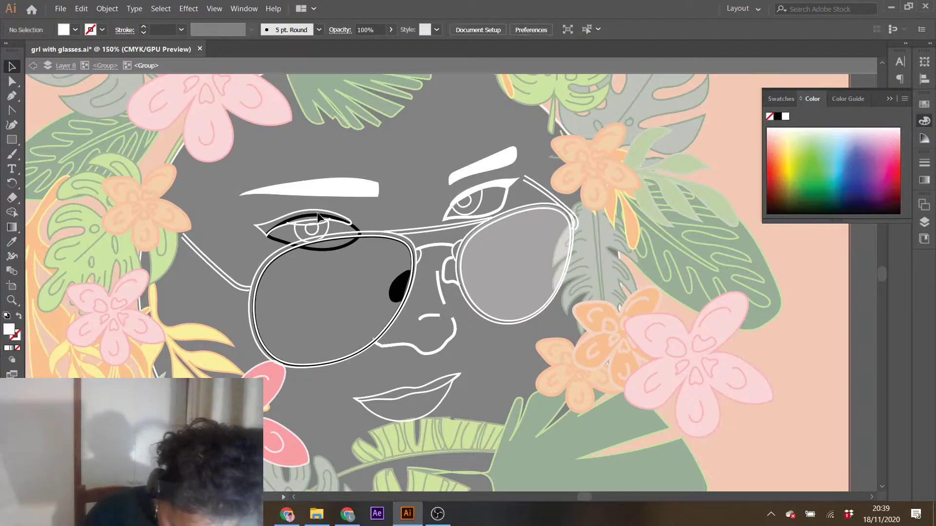
left_click(319, 213)
left_click(20, 317)
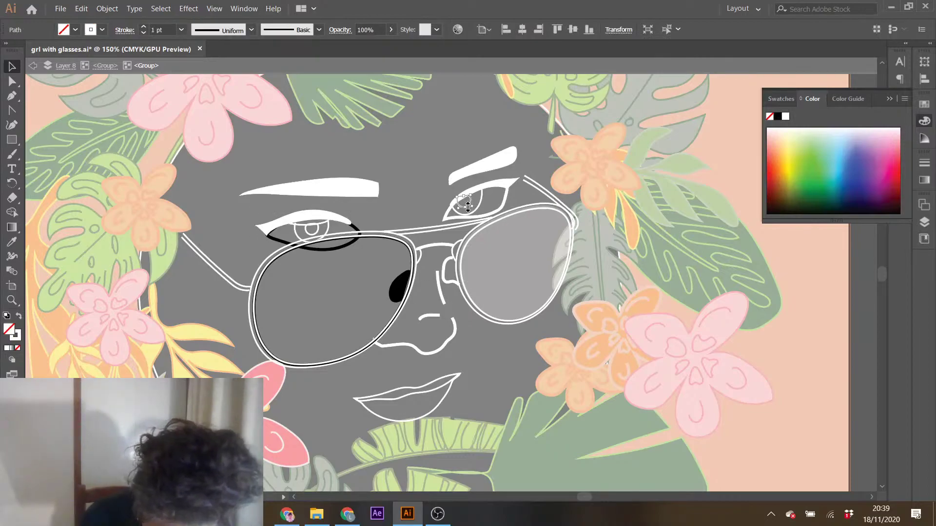
key("alt+Tab")
key("alt+Tab")
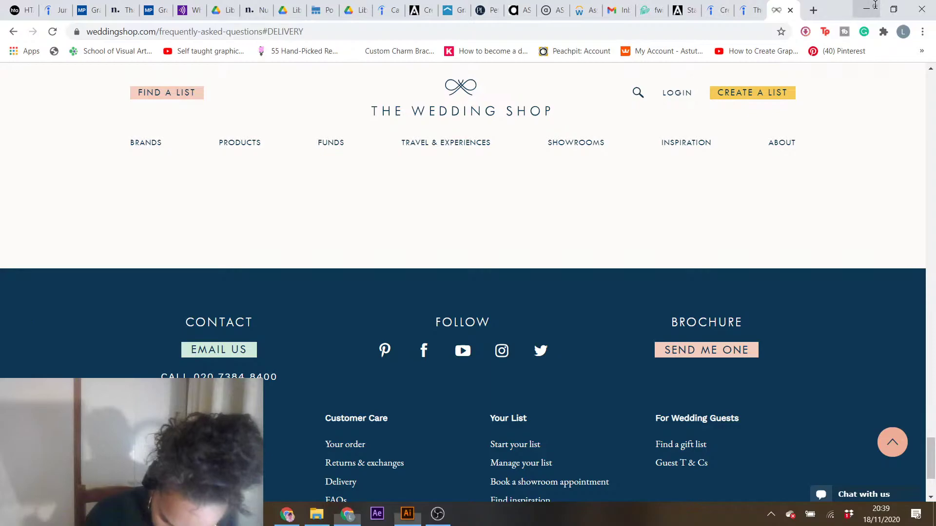
key("alt+Tab")
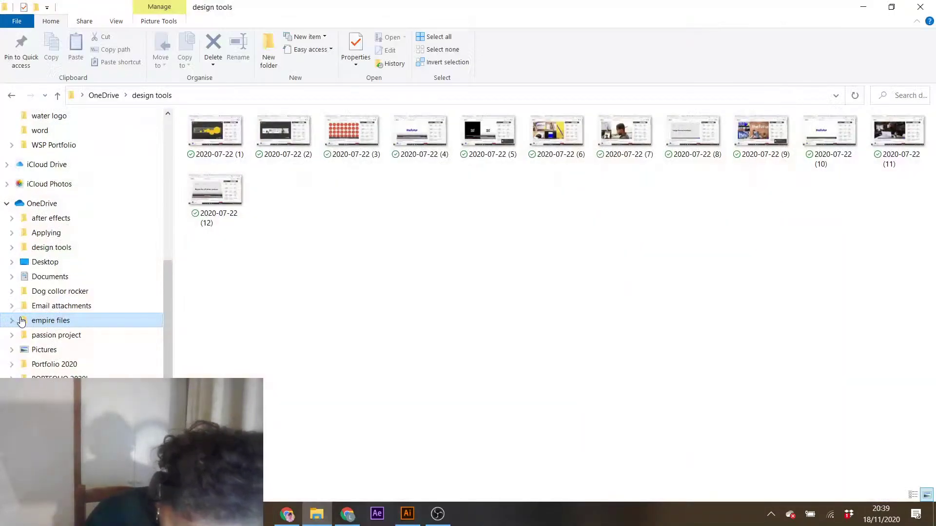
left_click(864, 8)
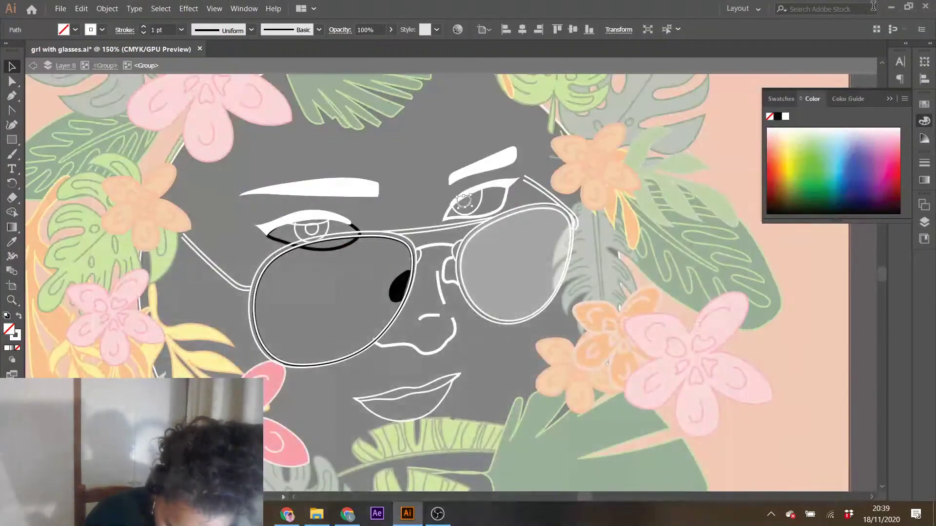
- Swap fill and stroke on the pupils of both eyes so they are solid white without an outline
left_click(19, 317)
double_click(310, 233)
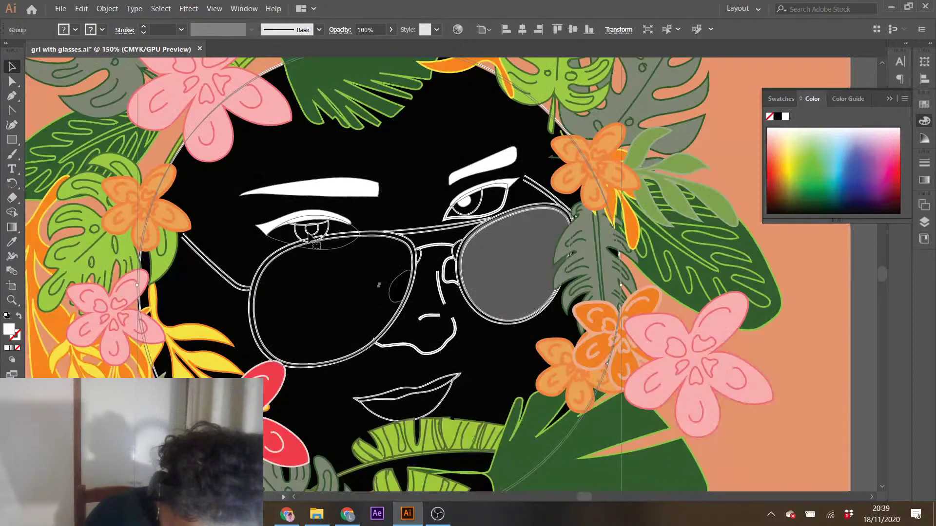
double_click(311, 237)
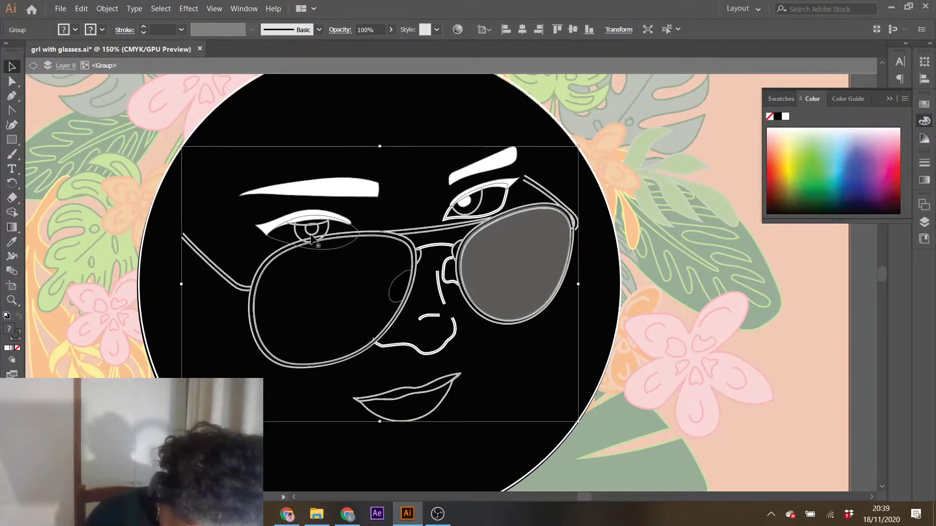
double_click(313, 240)
left_click(20, 317)
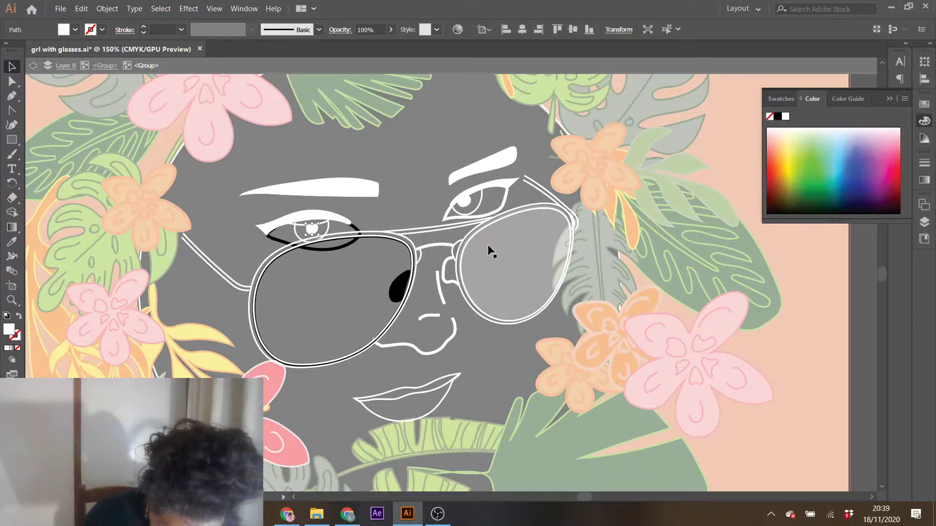
- Recolour the black 2 pt eye outline on the face's left side white and leave the face group
left_click(316, 249)
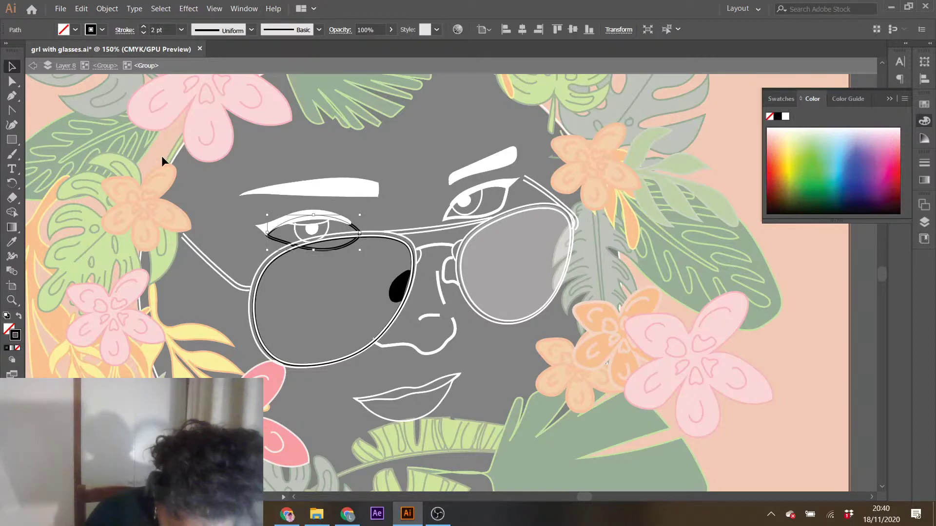
left_click(103, 29)
left_click(25, 51)
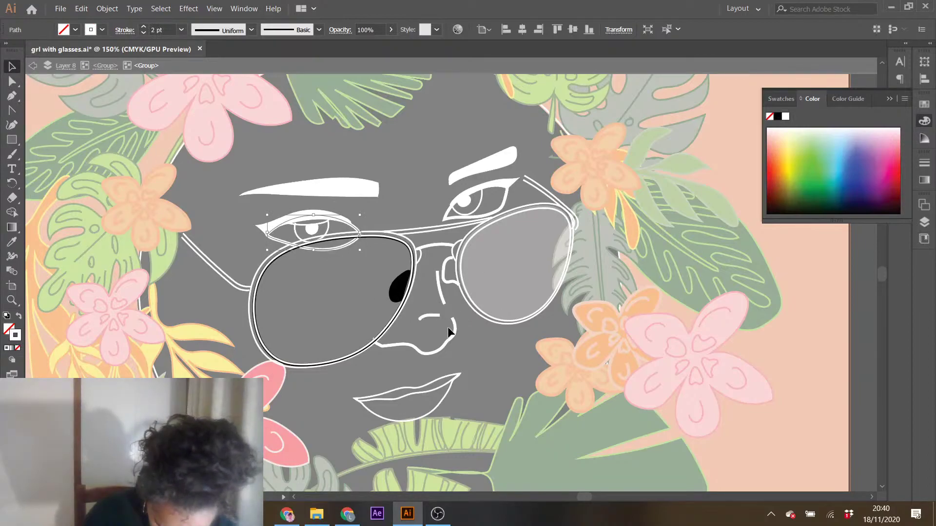
double_click(493, 347)
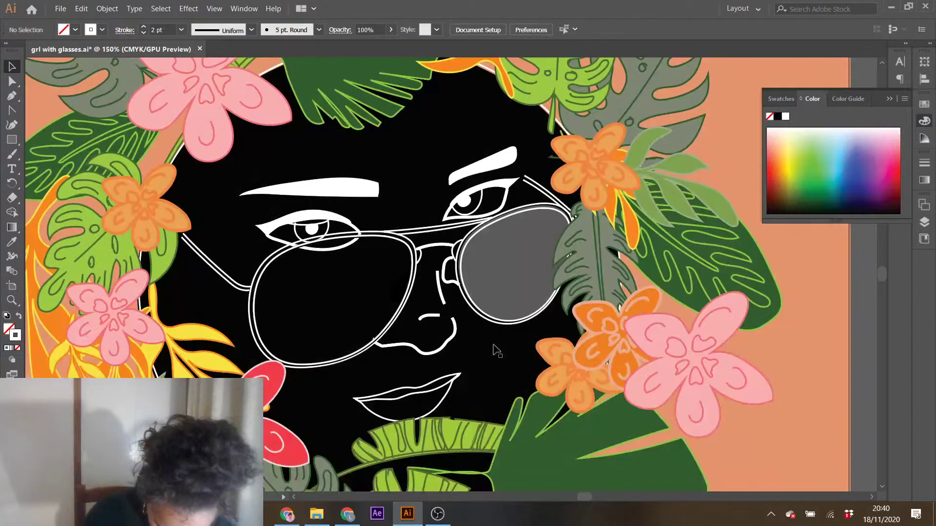
- Isolate the nested glasses group and move the left lens's outer frame aside, down and to the left of the inner outline
double_click(393, 317)
double_click(391, 318)
double_click(391, 319)
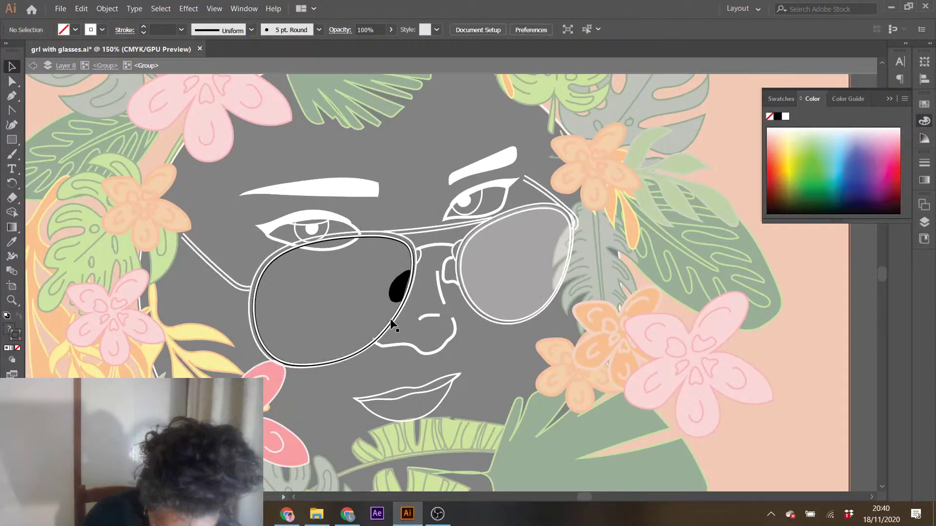
double_click(391, 321)
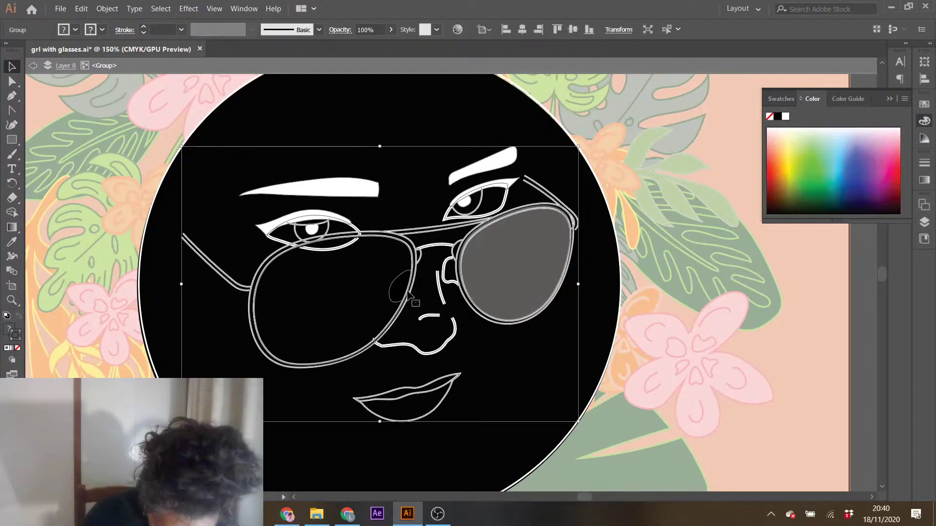
double_click(401, 305)
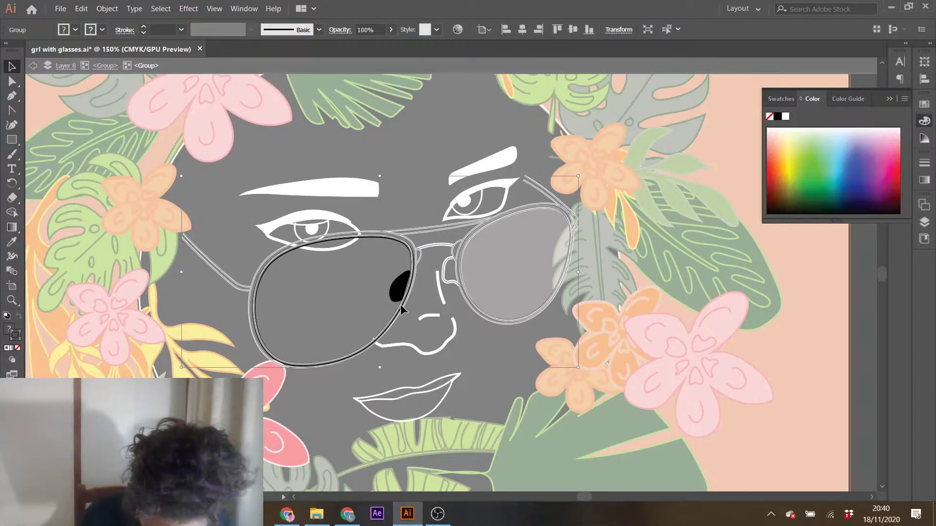
double_click(402, 306)
left_click_drag(401, 306, 346, 350)
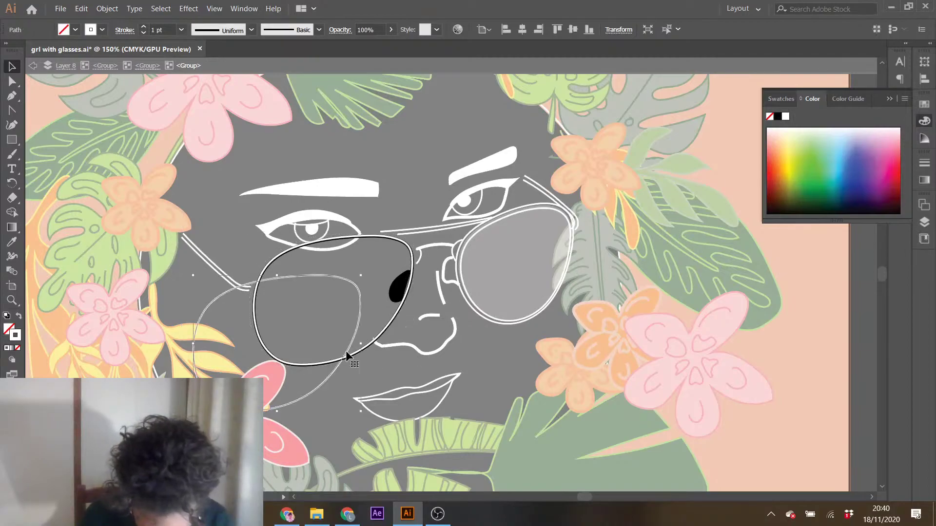
- Give the black nose pad beside the left lens a white fill with no stroke
left_click(399, 300)
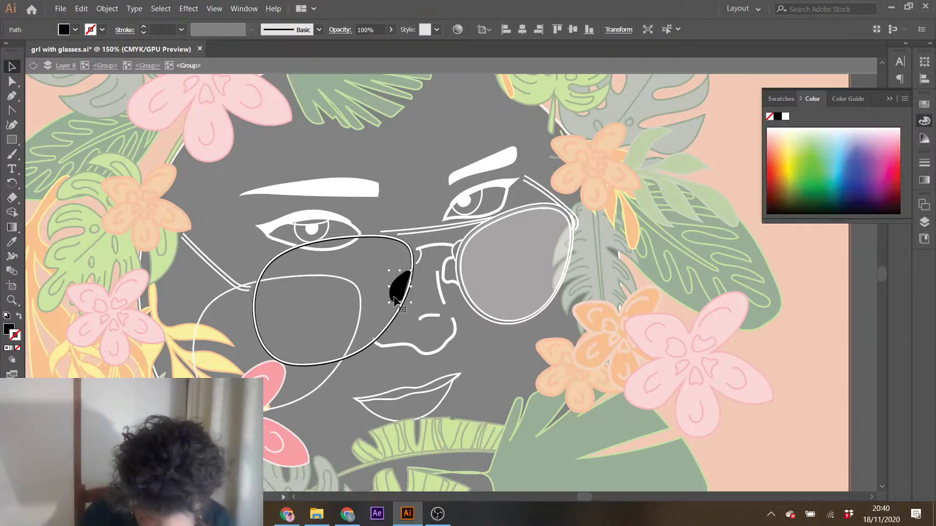
left_click(6, 316)
left_click(17, 348)
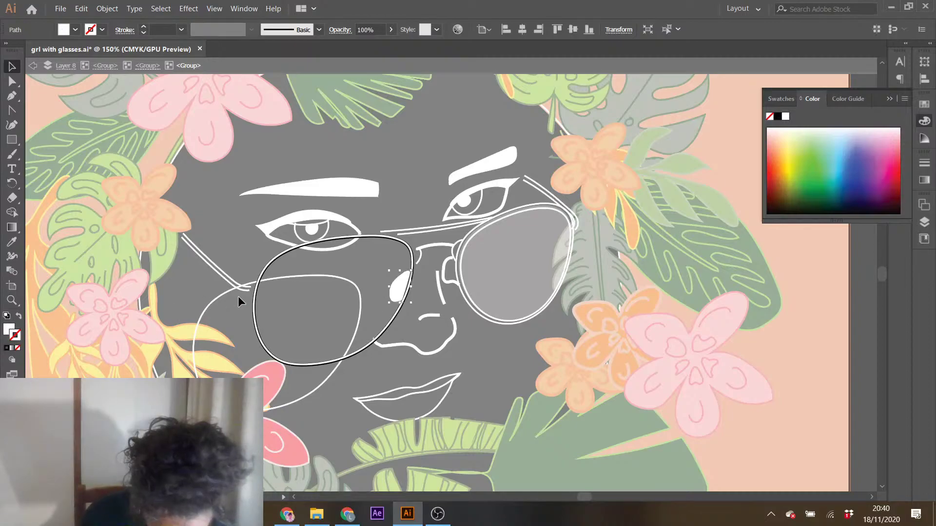
- Copy the right lens's grey fill and white stroke onto the left lens's inner shape with the Eyedropper
left_click(255, 317)
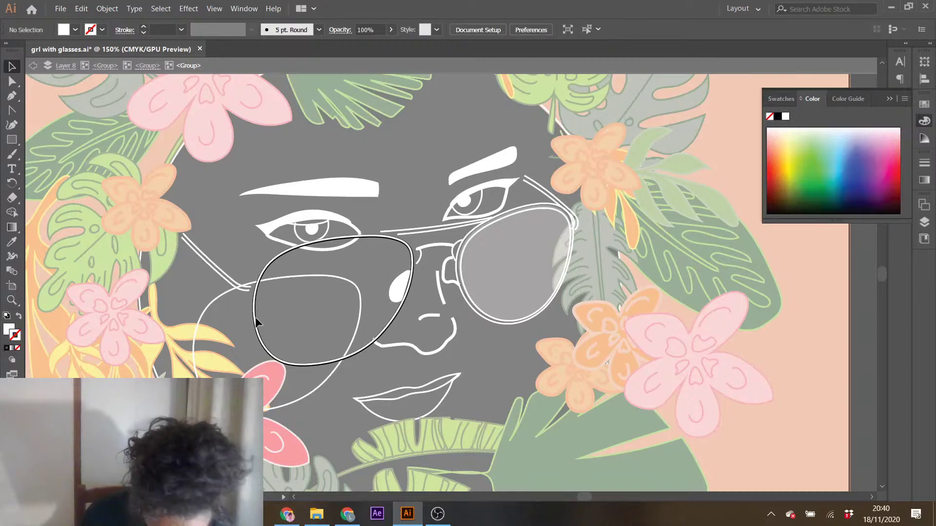
left_click(281, 256)
key("Escape")
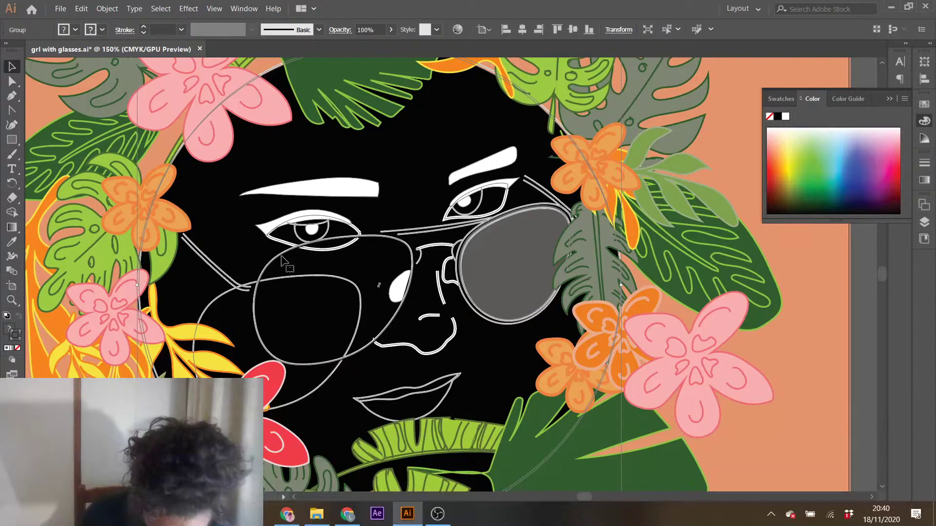
double_click(282, 257)
left_click(282, 257)
double_click(282, 256)
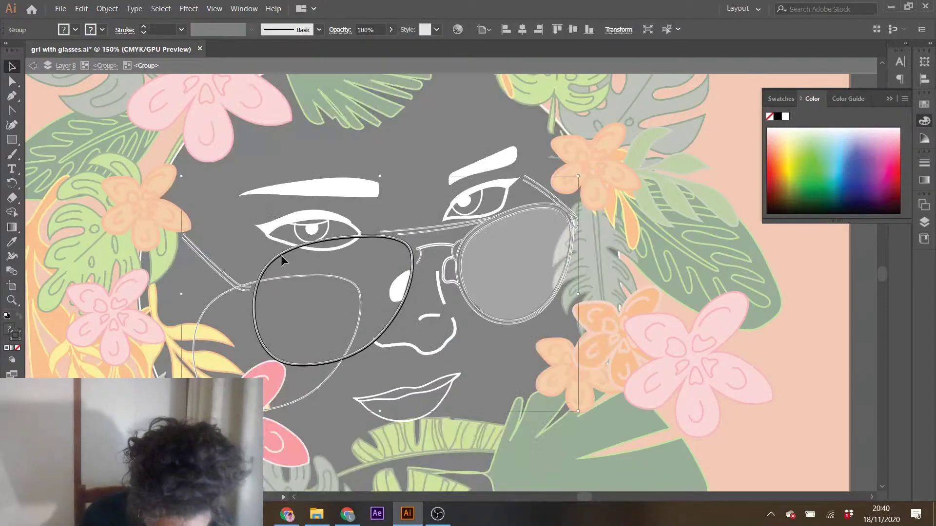
double_click(280, 256)
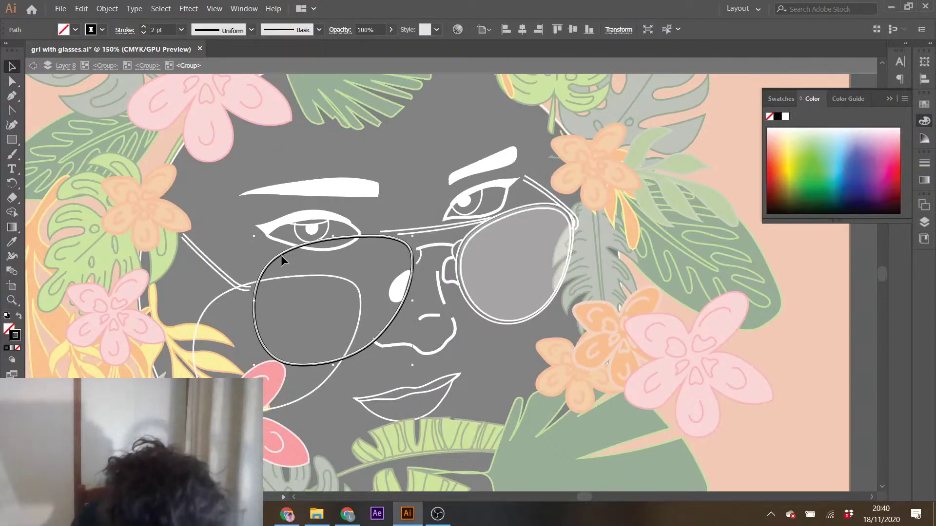
left_click(11, 242)
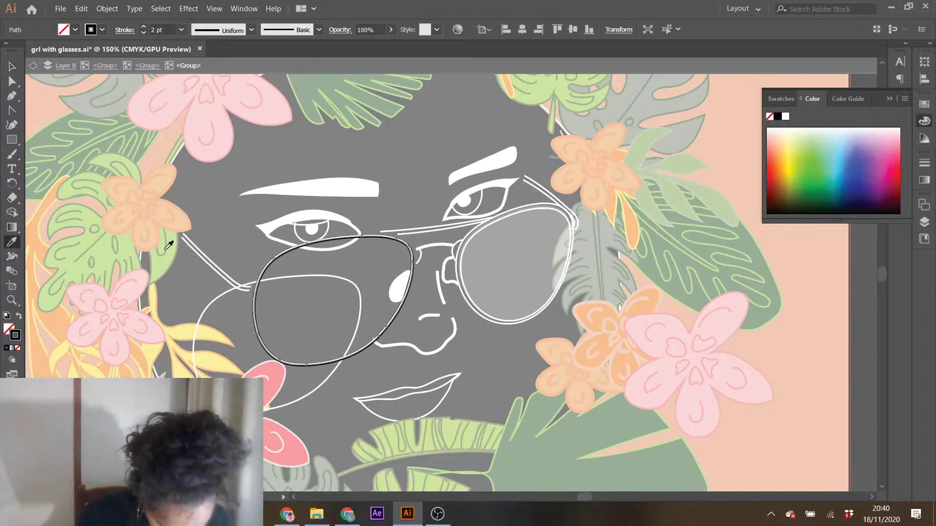
left_click(524, 261)
- Move the outer frame back around the left lens and nudge it vertically until the gap is even
left_click(13, 69)
left_click(219, 295)
left_click_drag(220, 295, 273, 260)
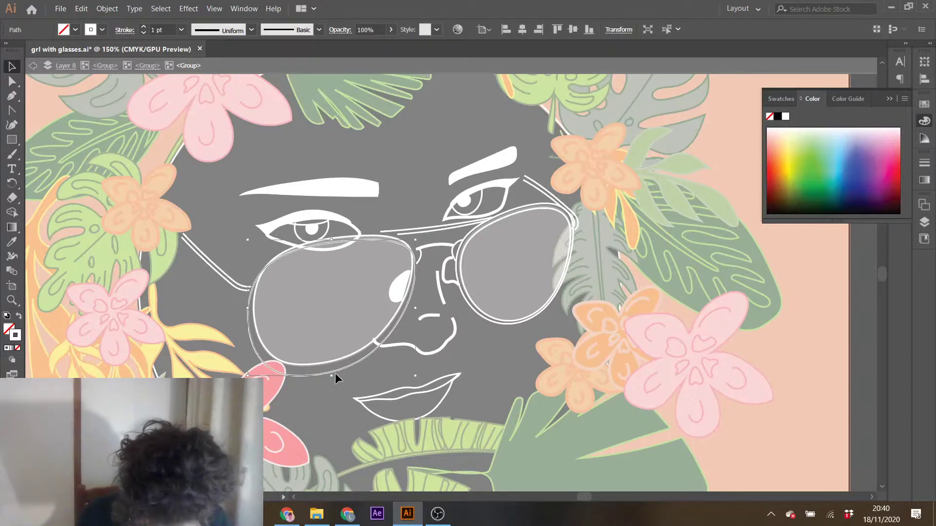
left_click_drag(335, 370, 337, 364)
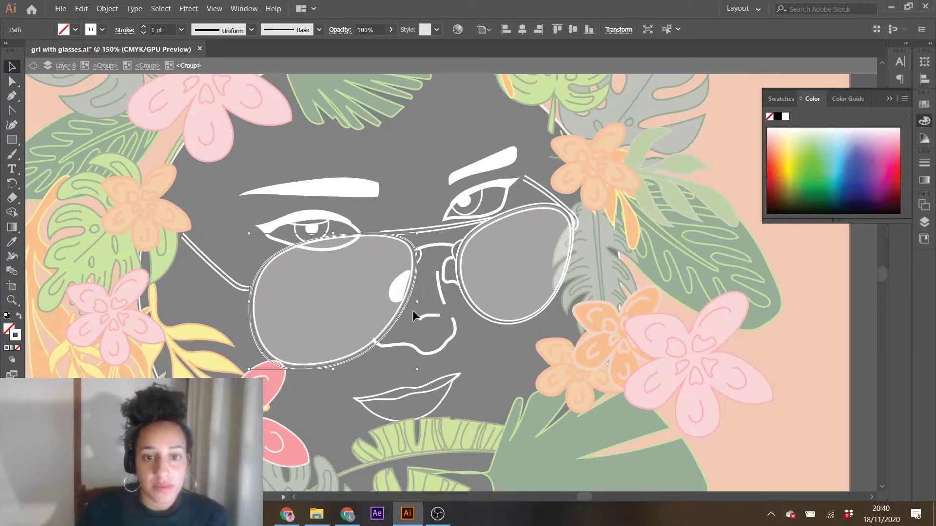
key("Up")
key("Up")
key("Down")
key("Up")
key("Down")
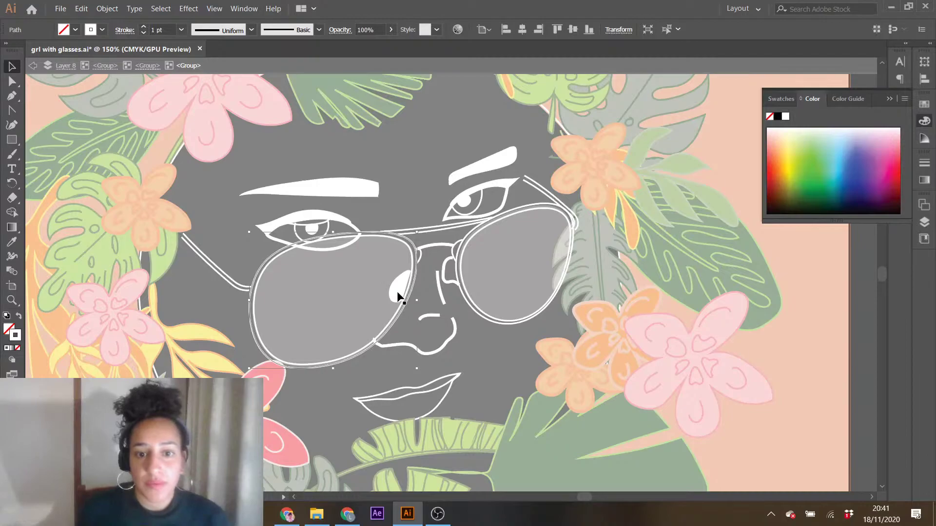
- Swap fill and stroke on the nose pad beside the right lens to make it solid white, and leave the group
left_click(455, 282)
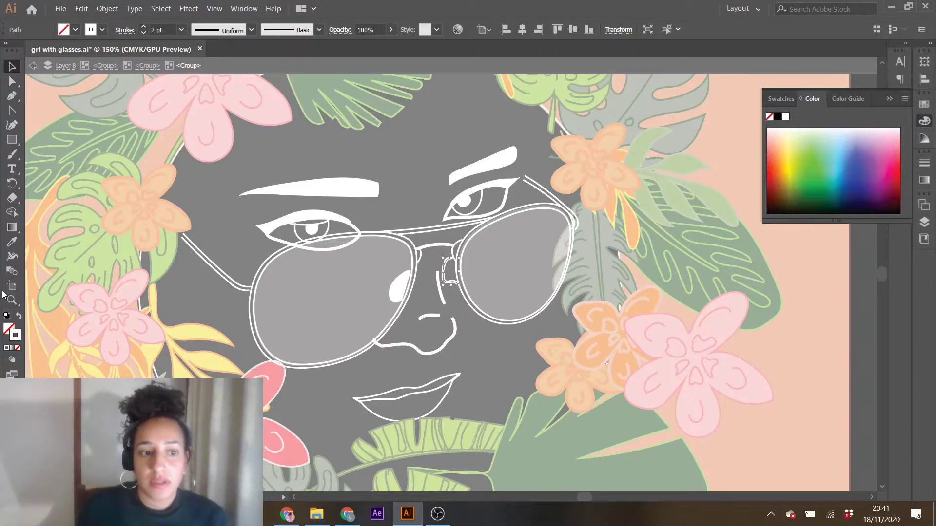
left_click(19, 317)
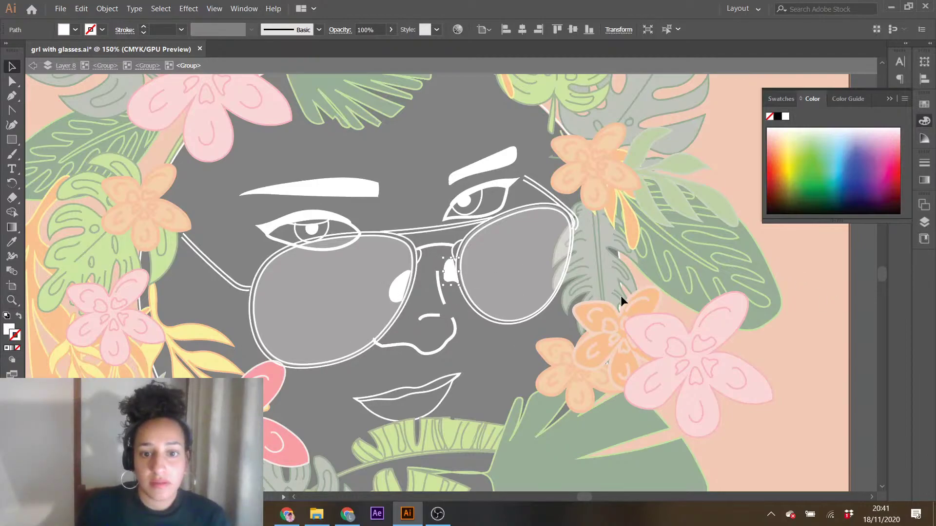
double_click(830, 276)
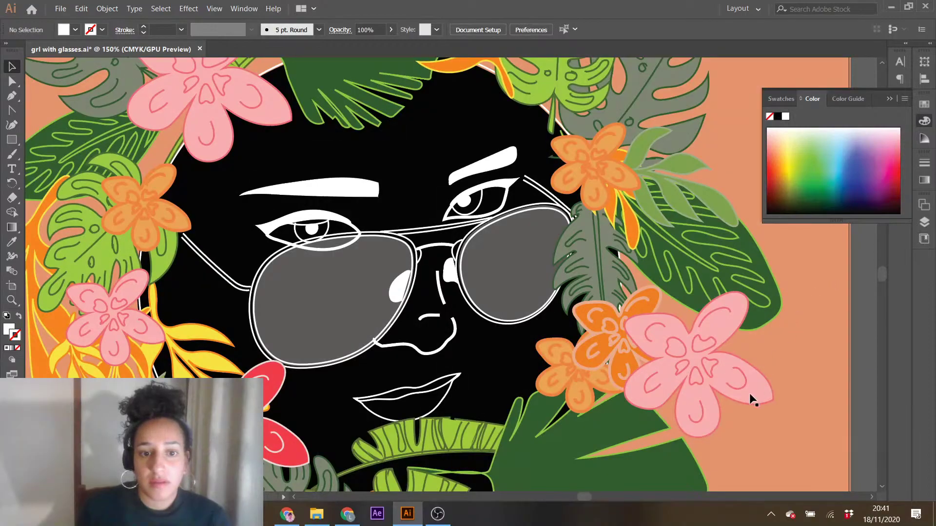
- Isolate the face group and nudge the facial features and glasses up slightly within the black circle
scroll(415, 390, "down", 2)
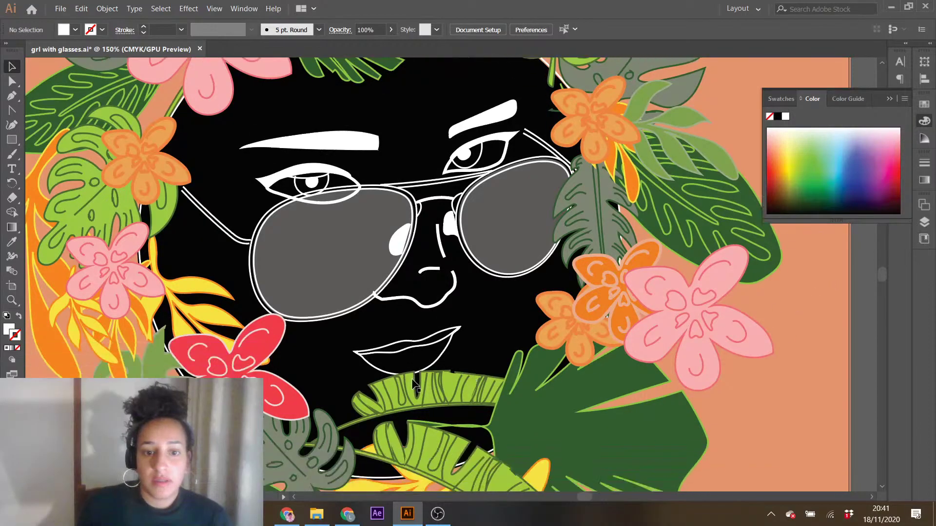
double_click(431, 368)
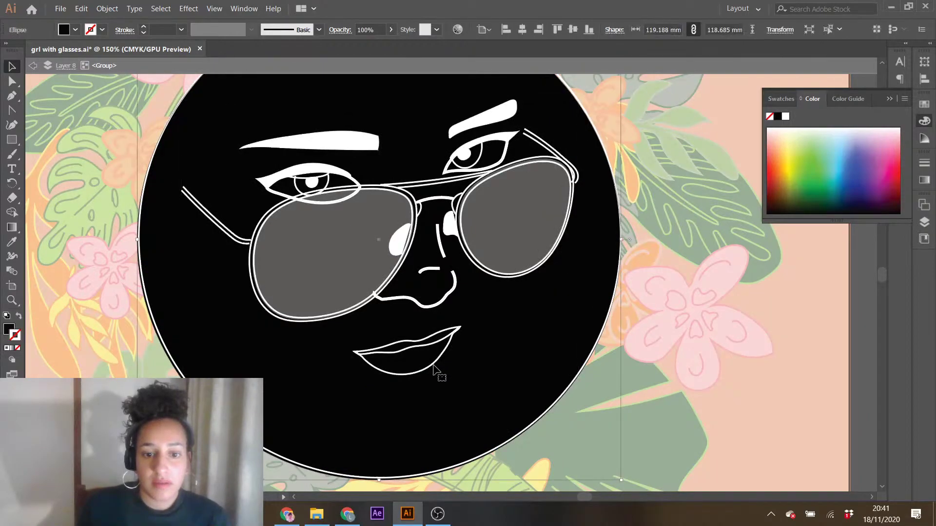
key("Down")
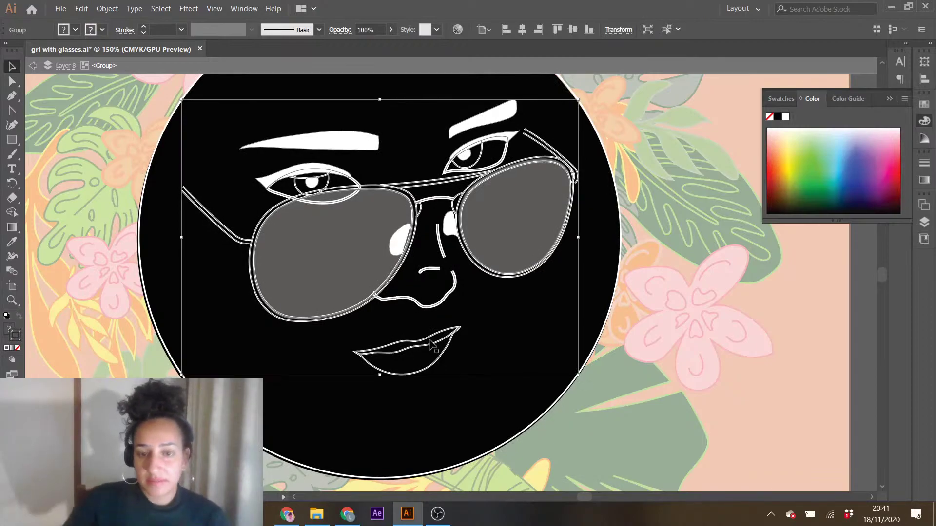
key("Up")
key("Up")
key("Up")
key("Up")
key("Up")
key("Up")
key("Up")
key("Up")
key("Up")
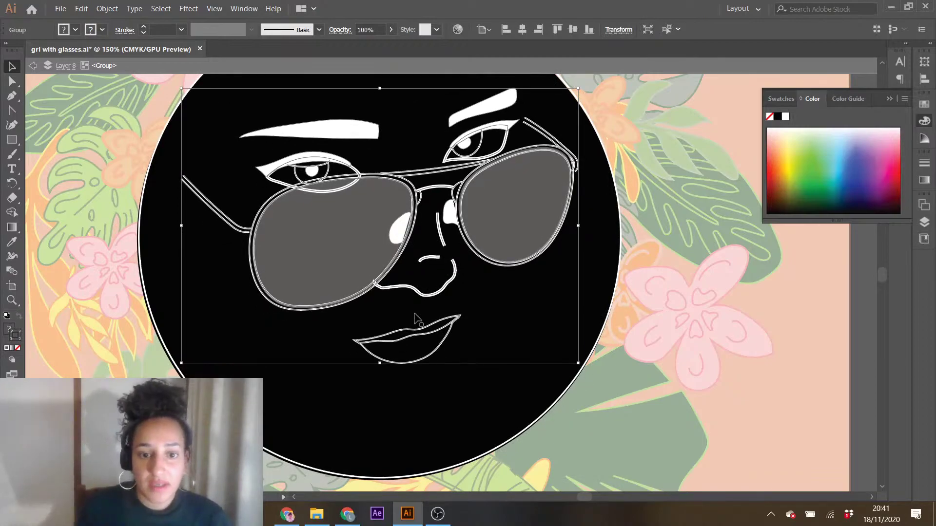
- Isolate the lips path inside the face group, fill it with the coral swatch, and change that fill to #f42f39
double_click(408, 329)
double_click(408, 328)
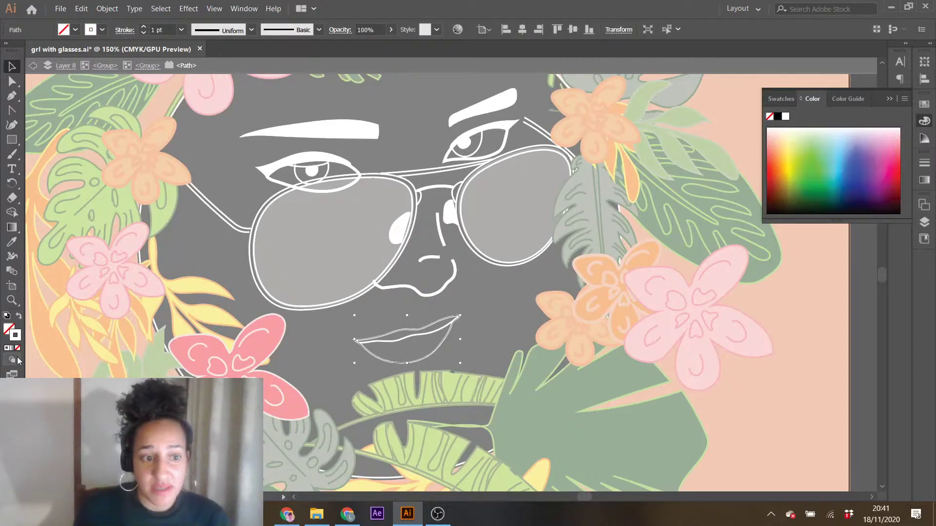
left_click(889, 100)
left_click(924, 104)
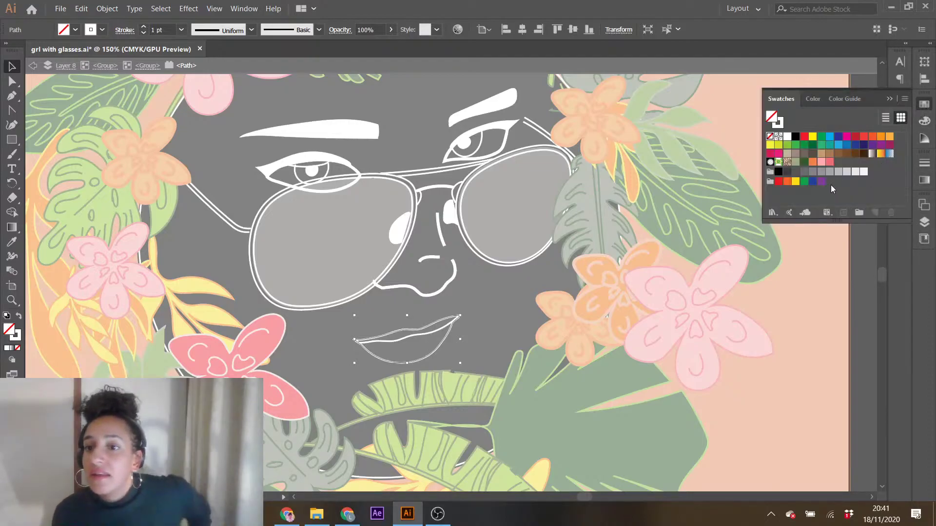
left_click(830, 162)
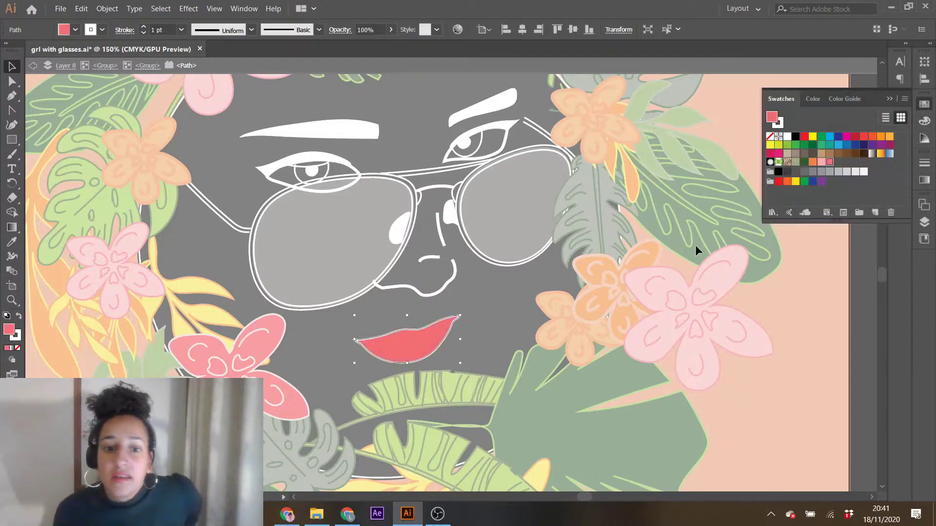
double_click(9, 332)
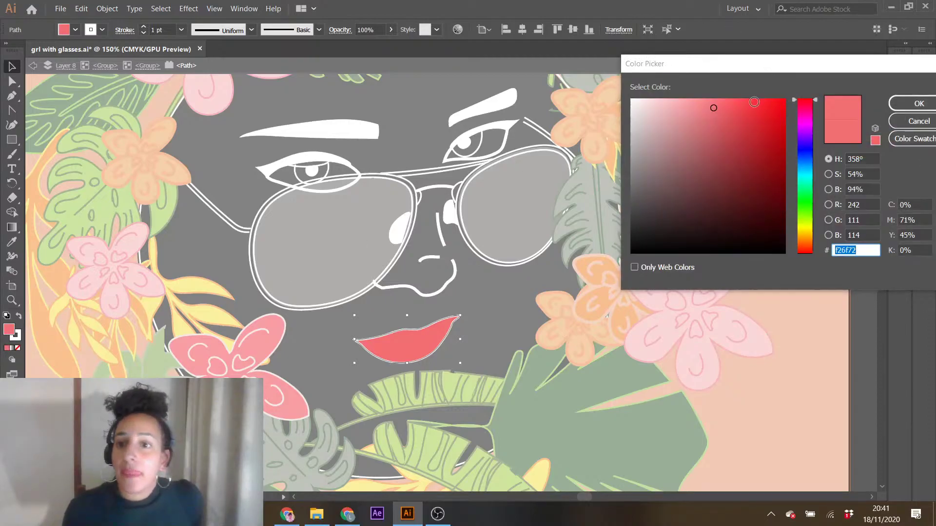
type("f42f39")
left_click(918, 104)
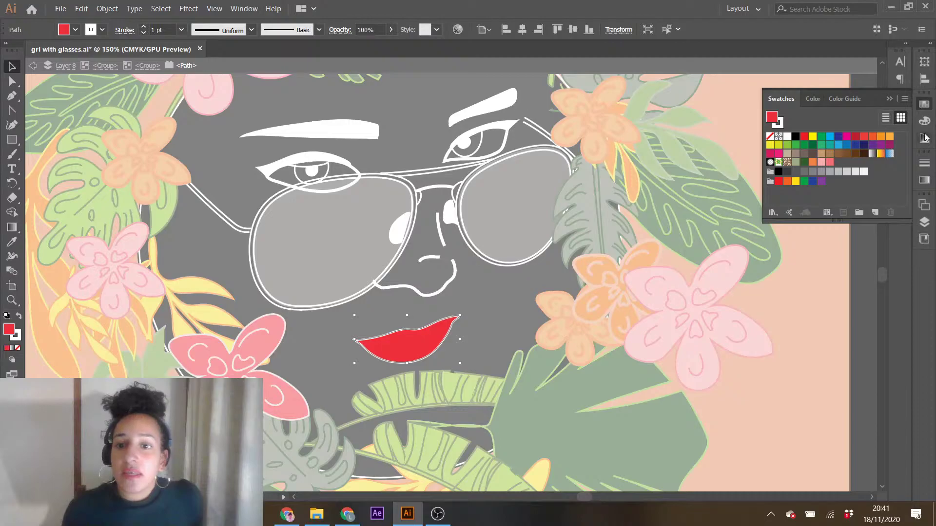
- Pick a slightly deeper red for the lips' fill and leave isolation mode
double_click(10, 330)
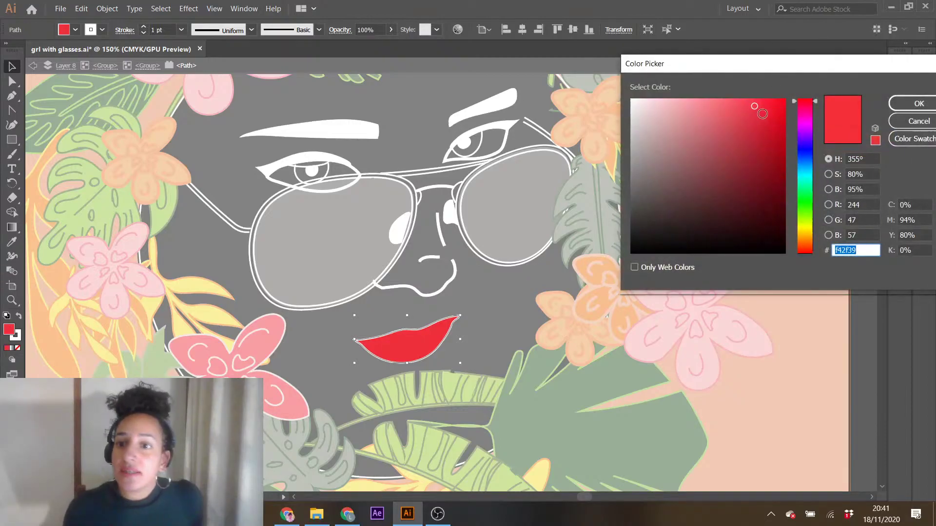
left_click(760, 119)
left_click(918, 103)
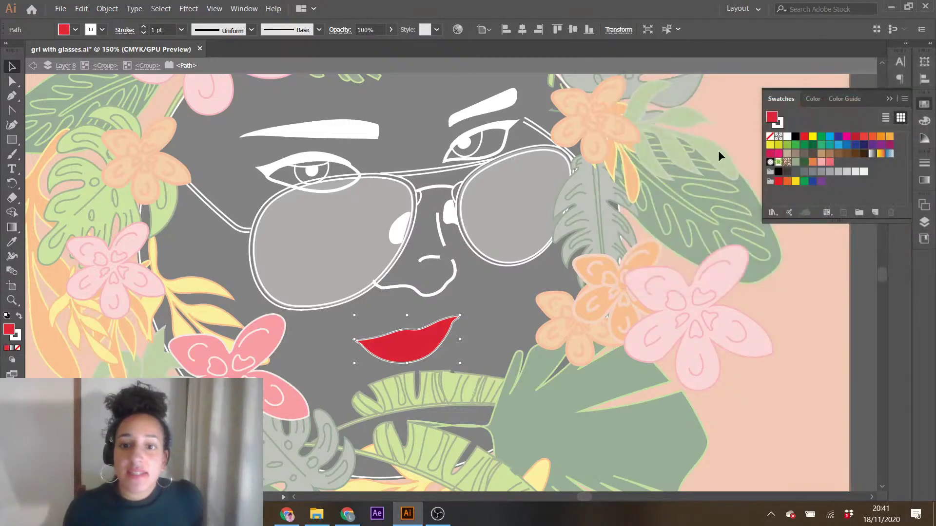
double_click(718, 148)
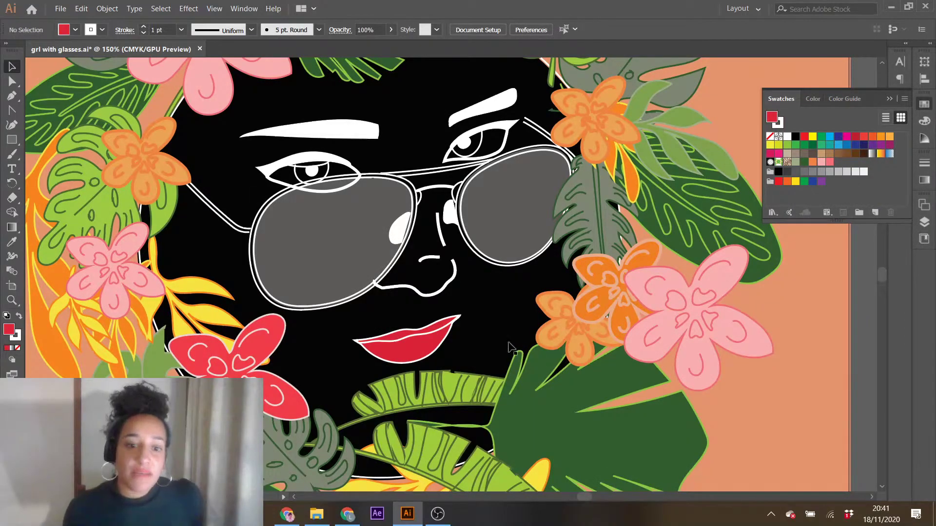
- Isolate the lips within the face group again, darken their fill to a deep red, and leave isolation mode
double_click(388, 367)
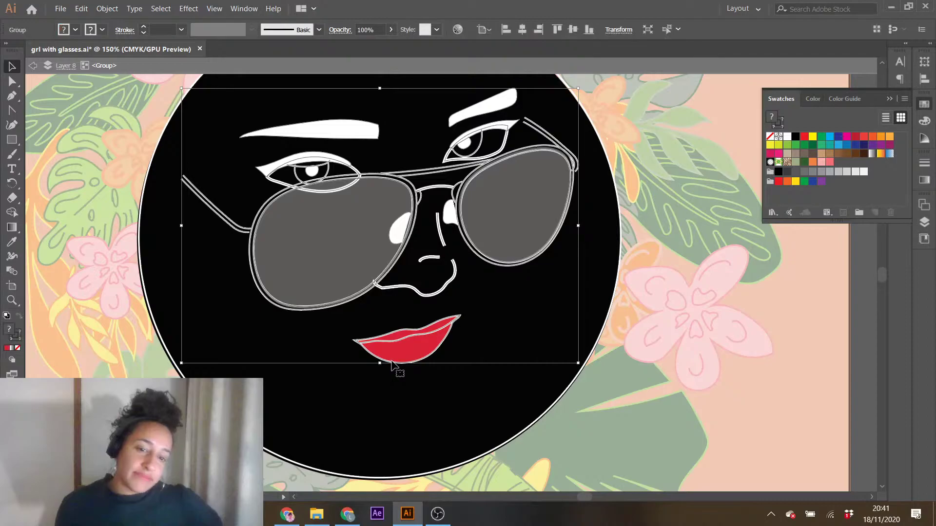
double_click(392, 361)
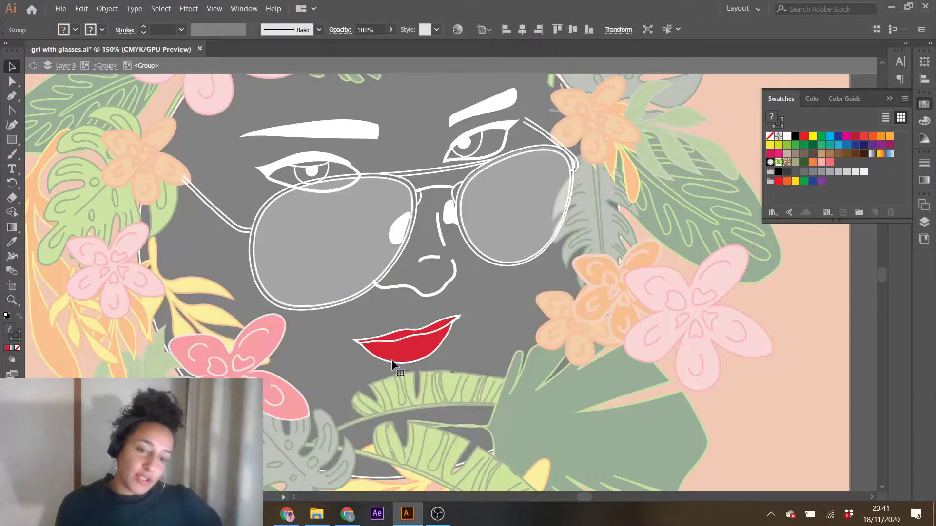
double_click(9, 329)
left_click_drag(782, 114, 768, 154)
left_click(919, 104)
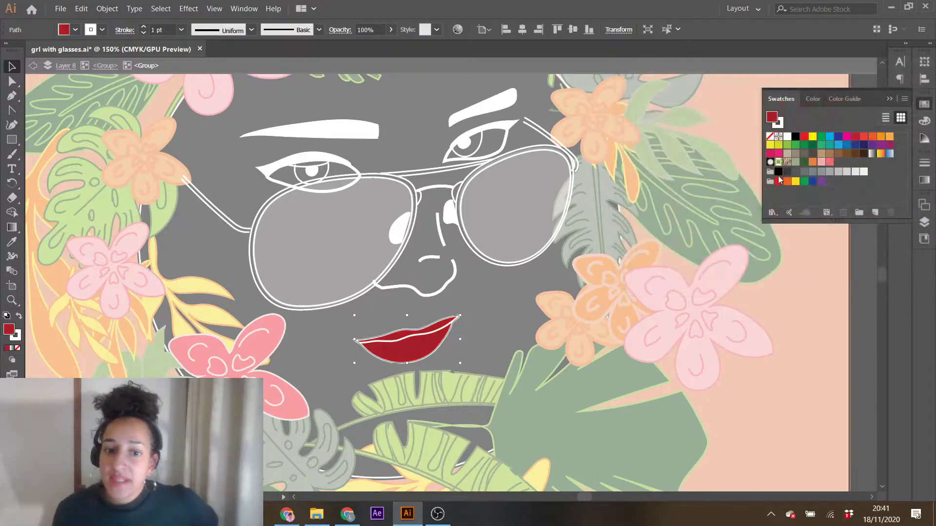
double_click(543, 283)
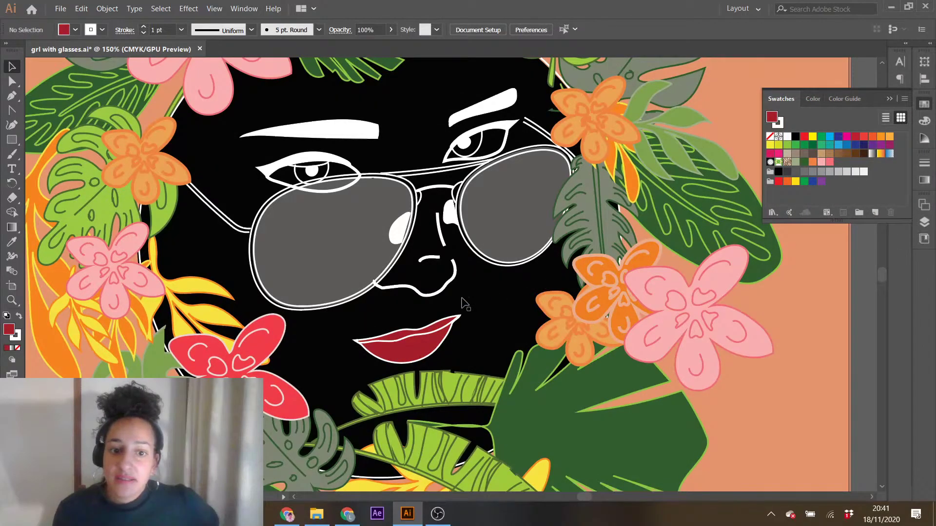
- Isolate the lips once more, set their fill to crimson #bf113a, leave isolation mode, and deselect everything
double_click(414, 365)
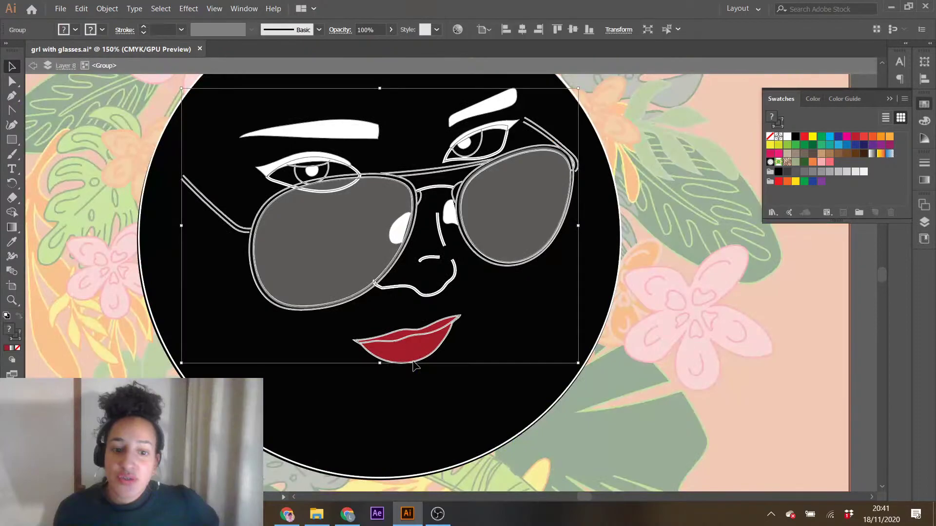
double_click(419, 361)
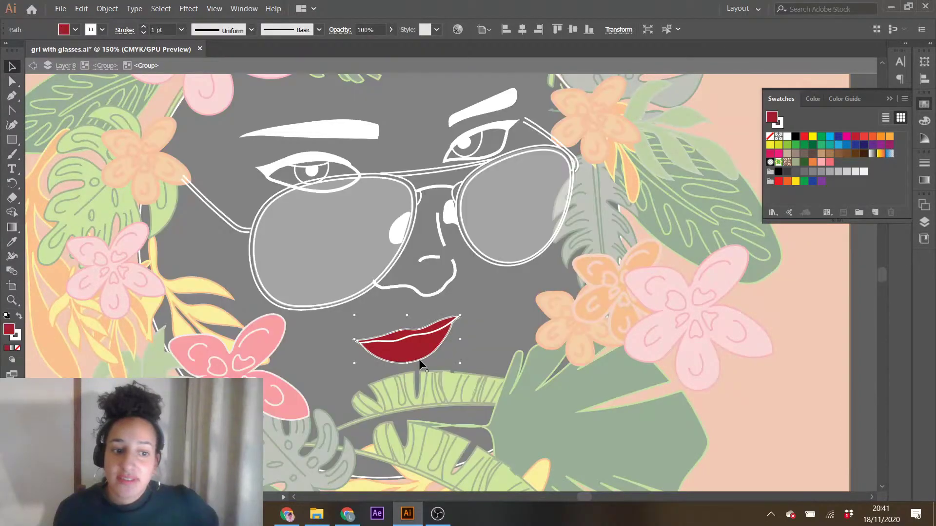
double_click(8, 330)
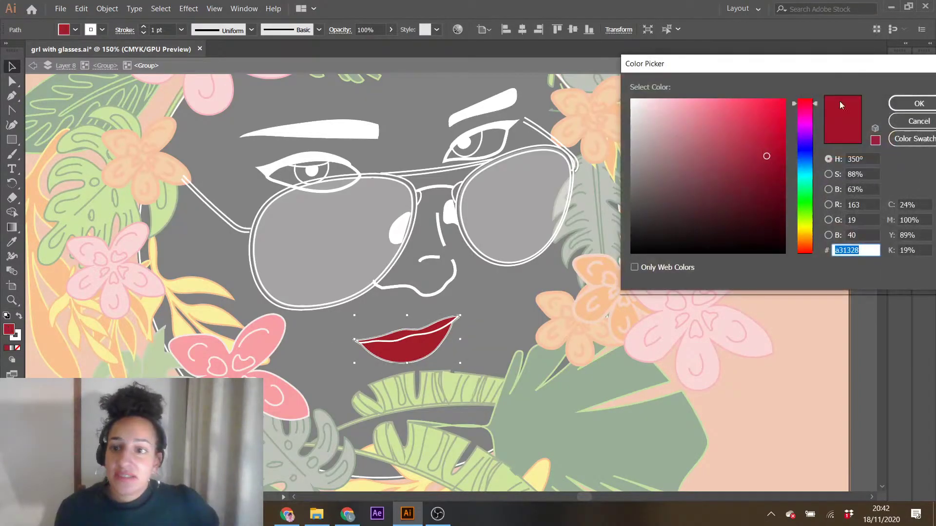
left_click(912, 103)
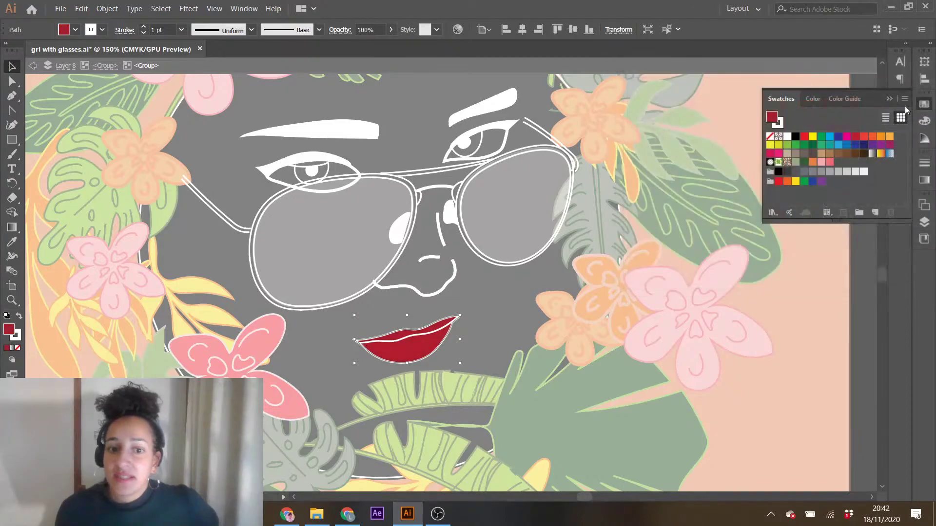
double_click(8, 330)
left_click(772, 135)
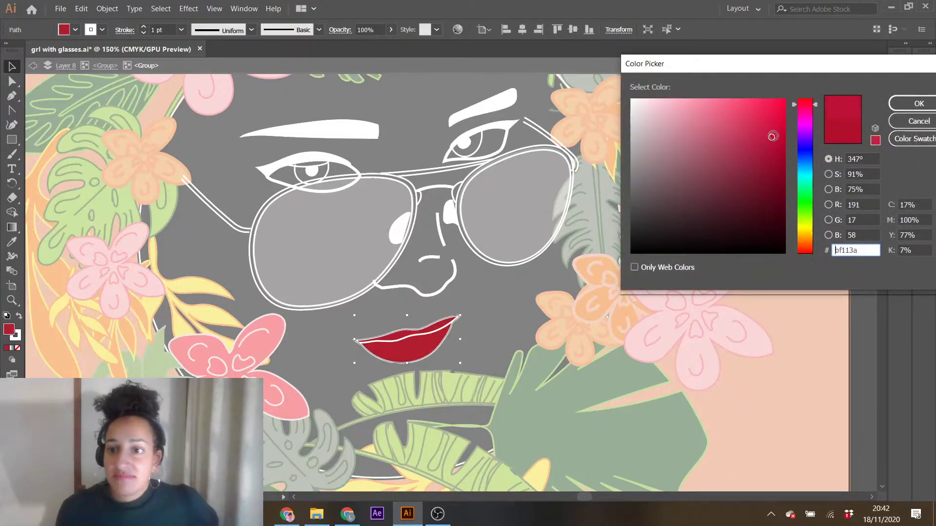
left_click(892, 105)
double_click(510, 306)
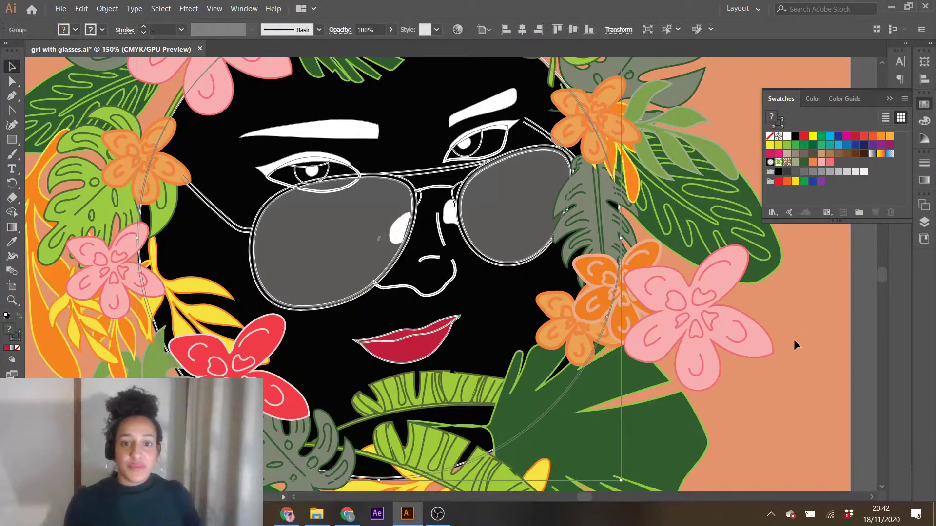
left_click(806, 372)
key("ctrl+minus")
key("ctrl+minus")
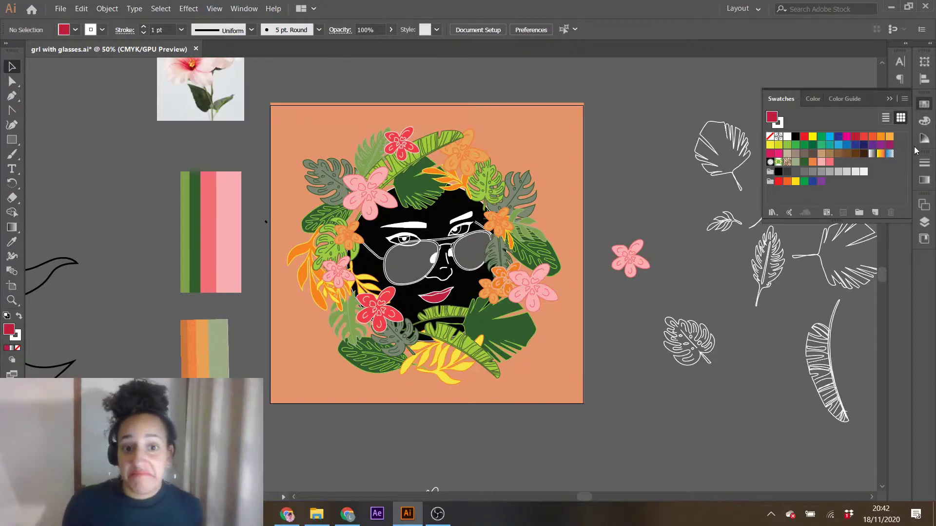
- Switch the workspace to Essentials Classic and show the document properties
left_click(888, 100)
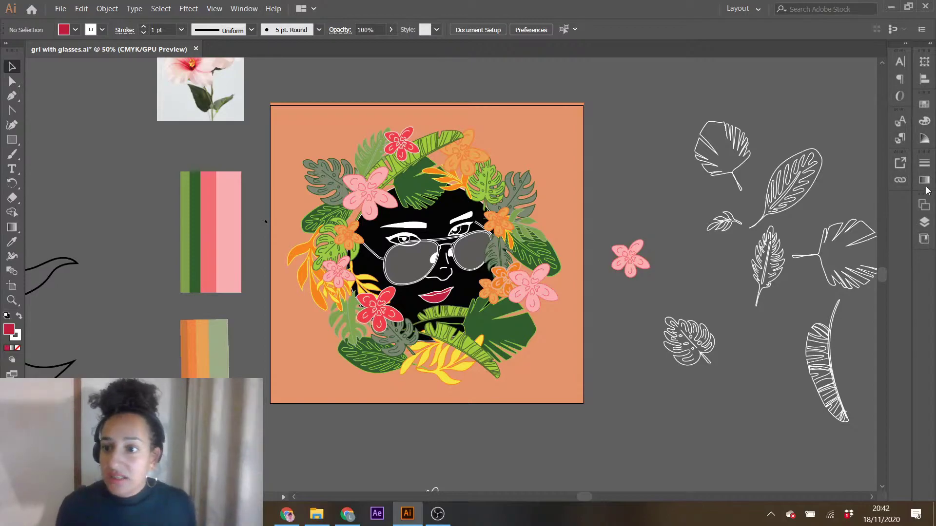
left_click(924, 222)
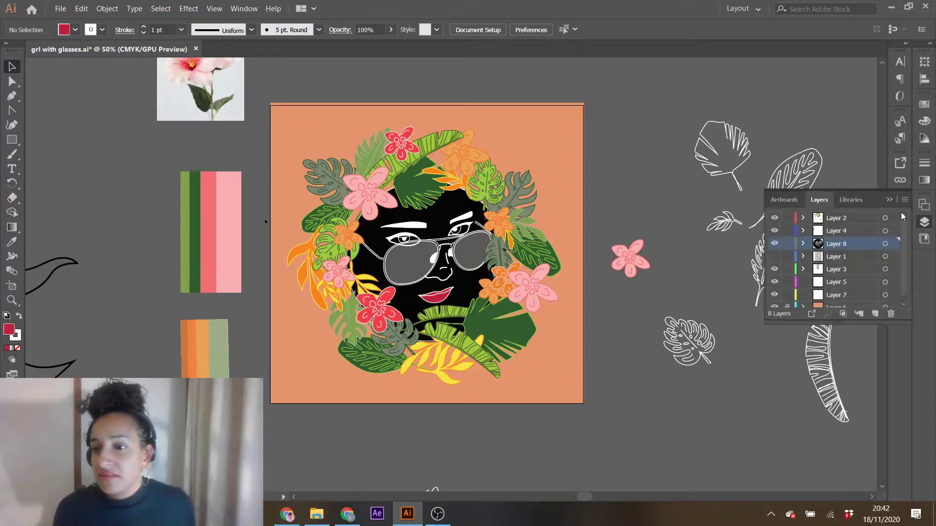
left_click(890, 201)
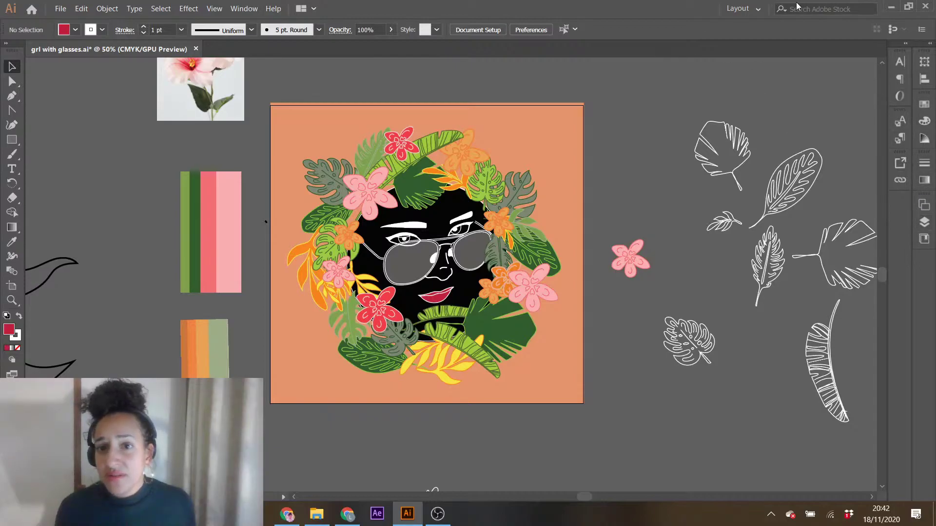
left_click(752, 11)
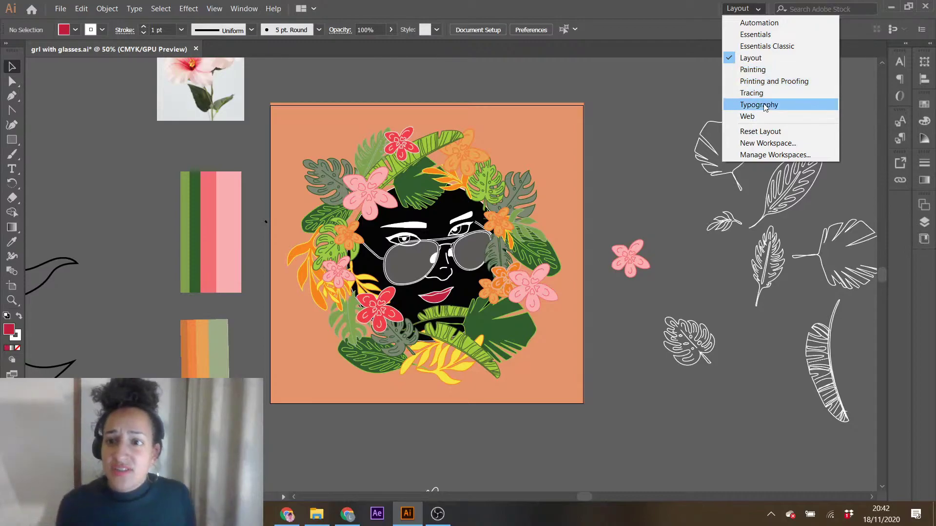
left_click(739, 46)
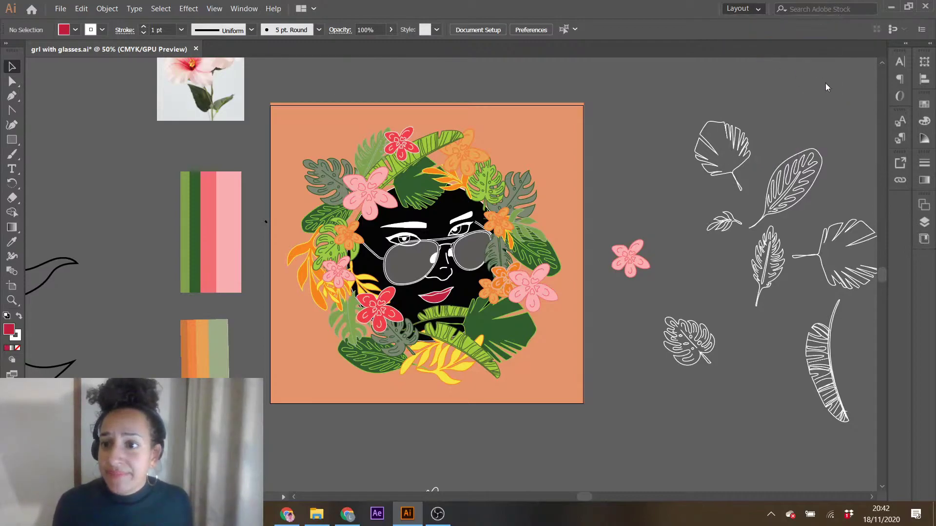
left_click(880, 345)
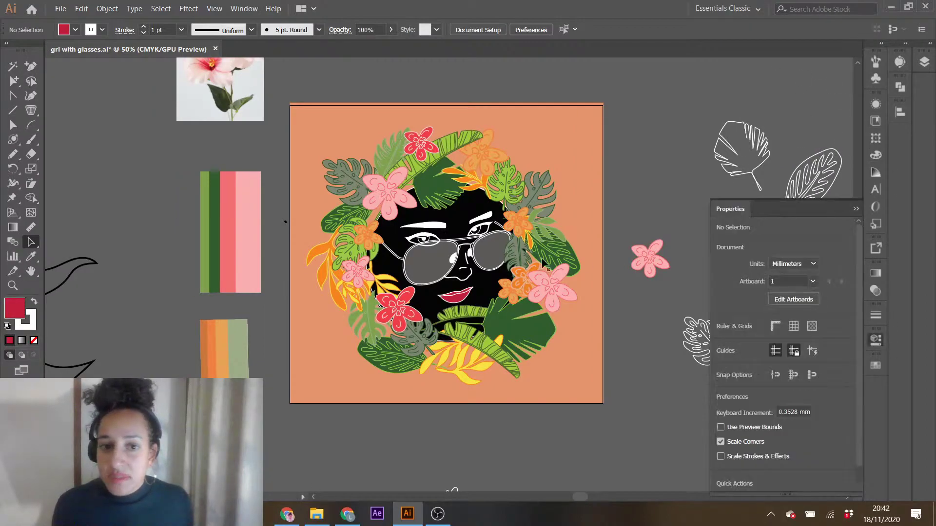
- Edit the artboard, pulling all four edges slightly inside the orange background to make it 227.2 by 217.74 mm
left_click(793, 299)
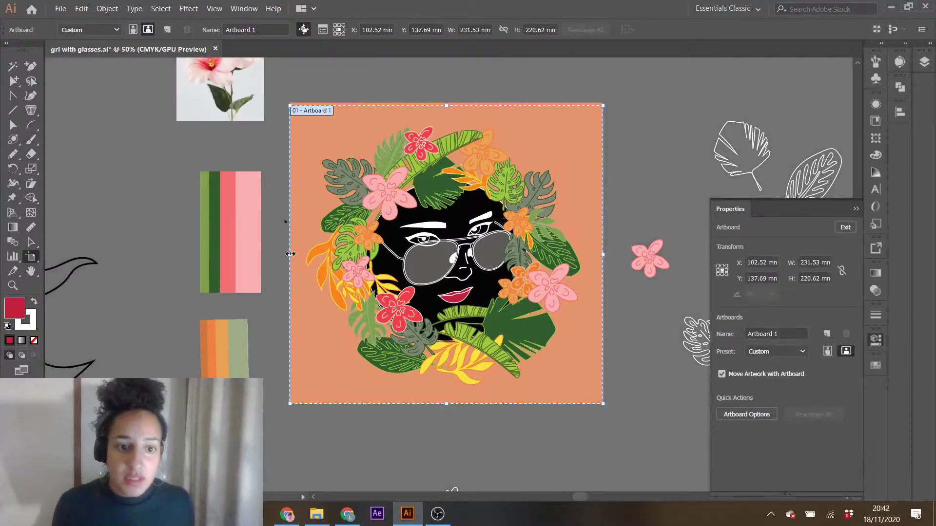
left_click_drag(290, 253, 292, 254)
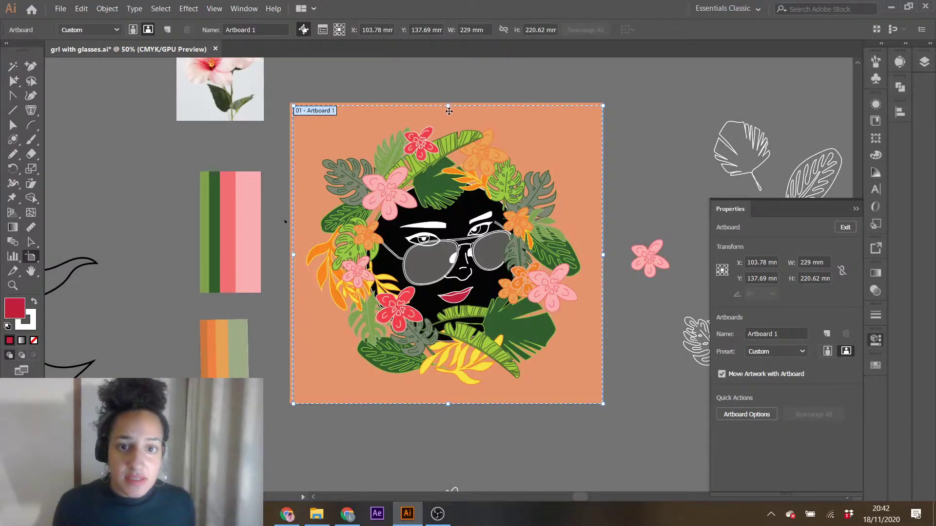
left_click_drag(450, 106, 449, 108)
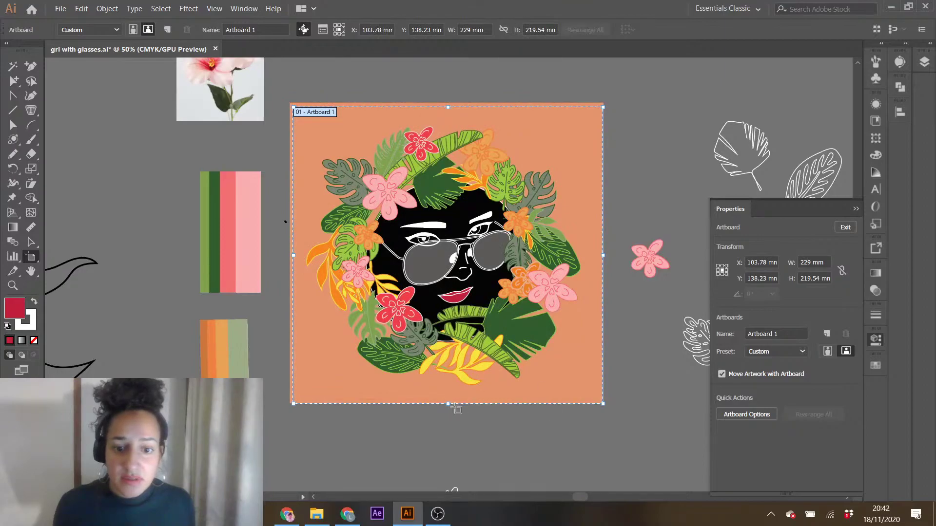
left_click_drag(449, 405, 449, 402)
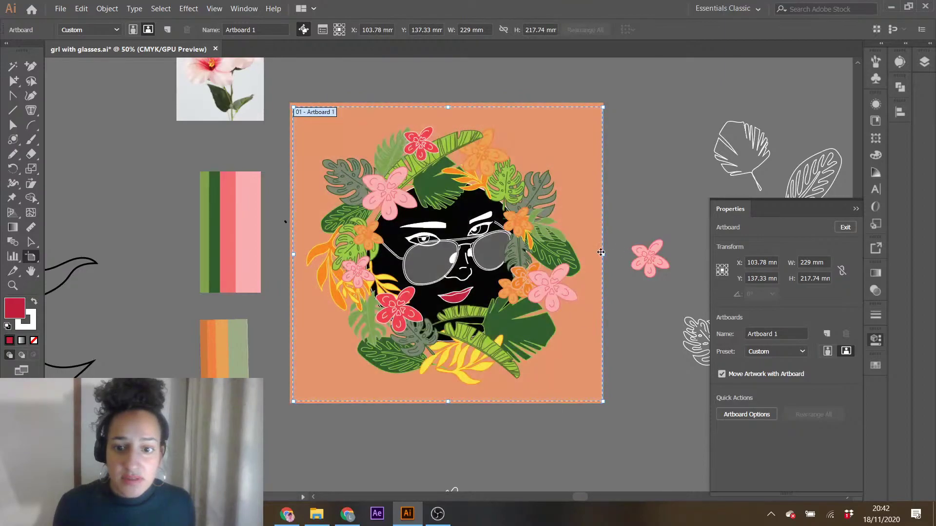
left_click_drag(604, 254, 601, 253)
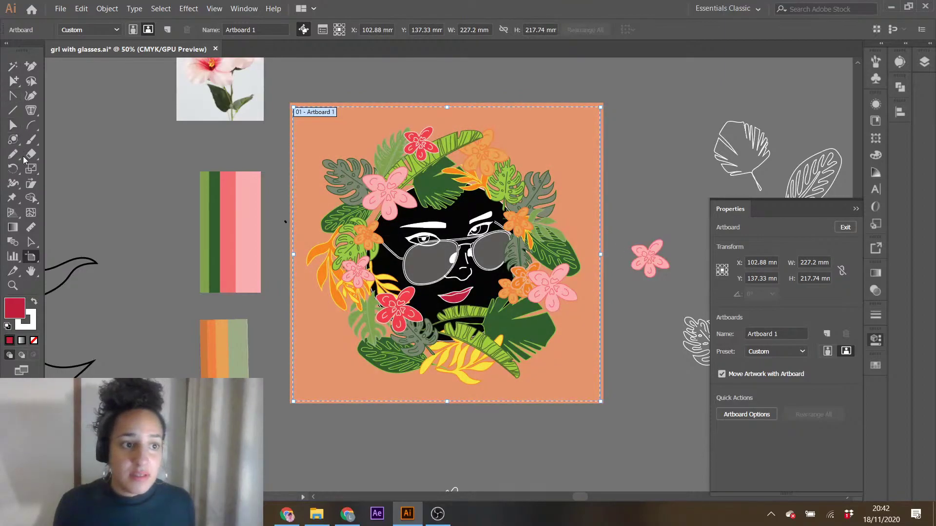
left_click(30, 242)
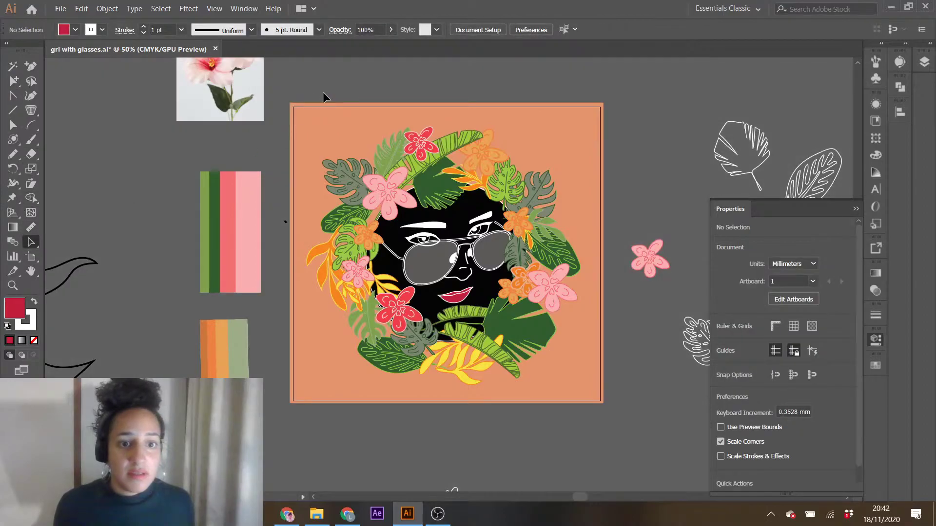
- Centre the portrait and flower wreath group horizontally and vertically on the artboard, and deselect it
left_click(570, 382)
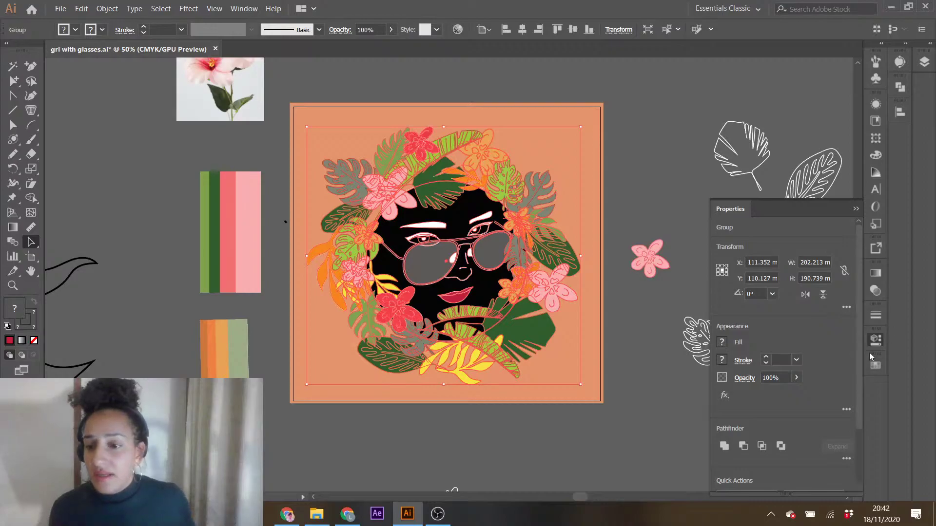
left_click(900, 112)
left_click(780, 139)
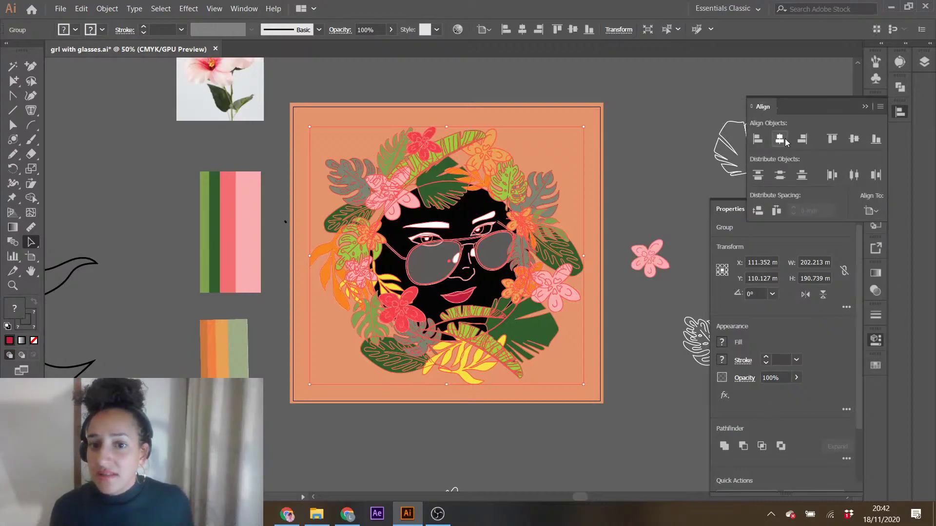
left_click(852, 140)
left_click(865, 107)
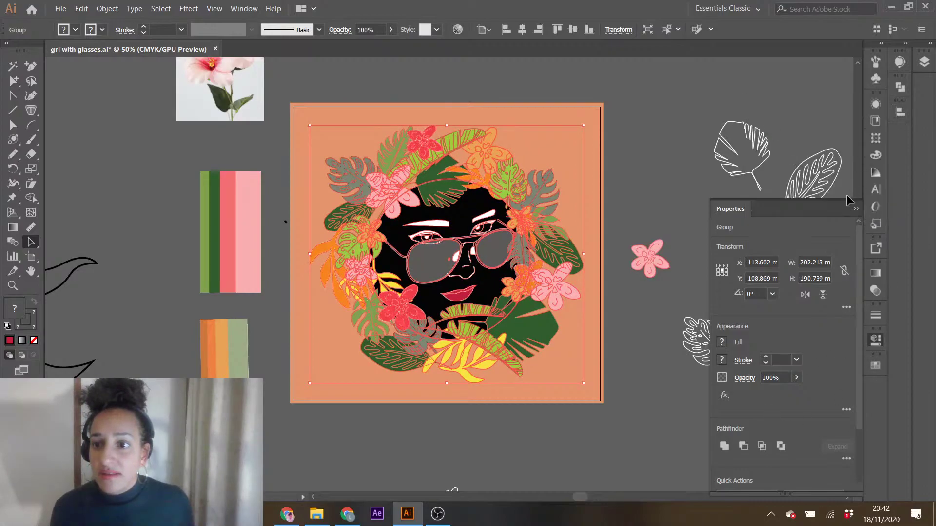
left_click(854, 211)
left_click(594, 127)
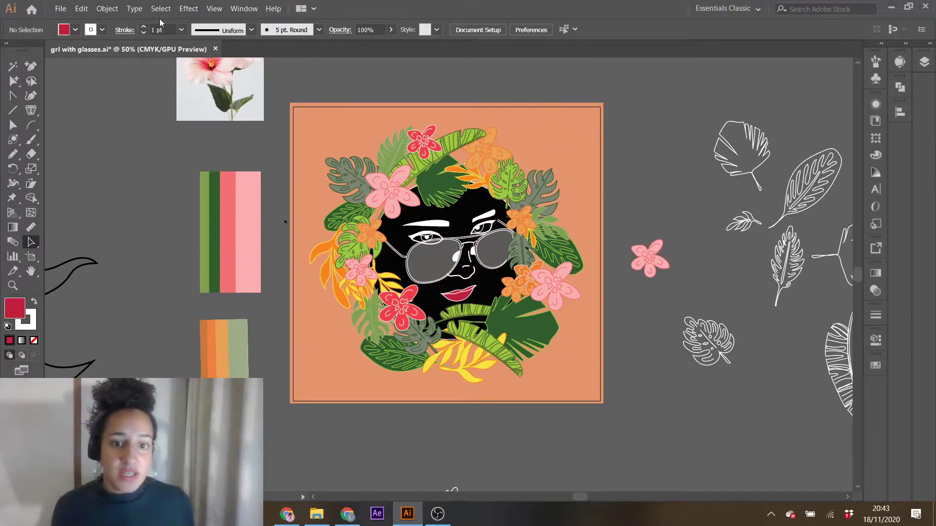
- Isolate the larger sunglasses lens beneath the left-hand eye and fill it with the orange sampled from the background
double_click(433, 273)
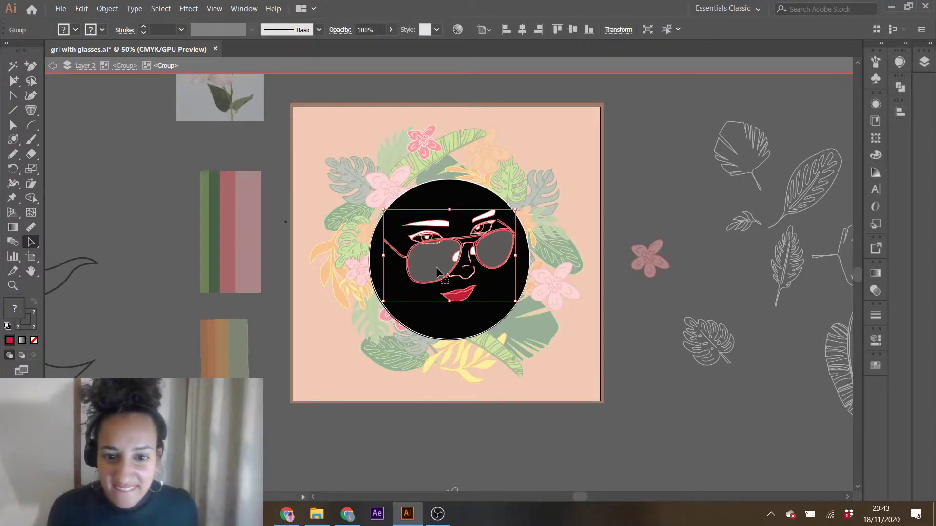
double_click(442, 272)
double_click(443, 268)
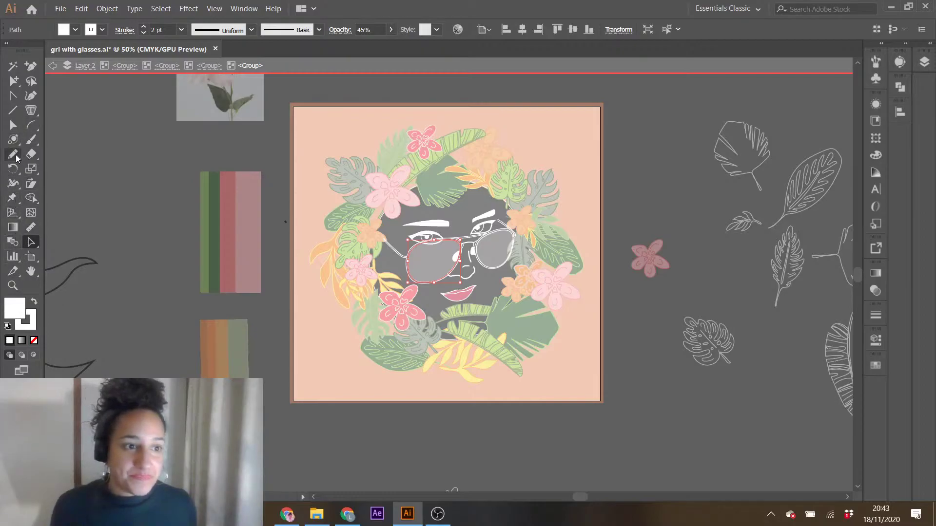
key("i")
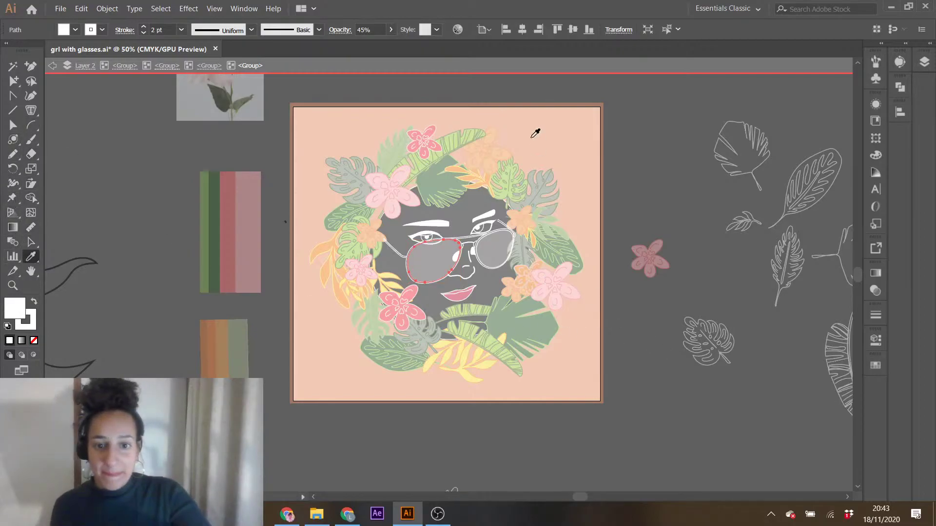
left_click(568, 145)
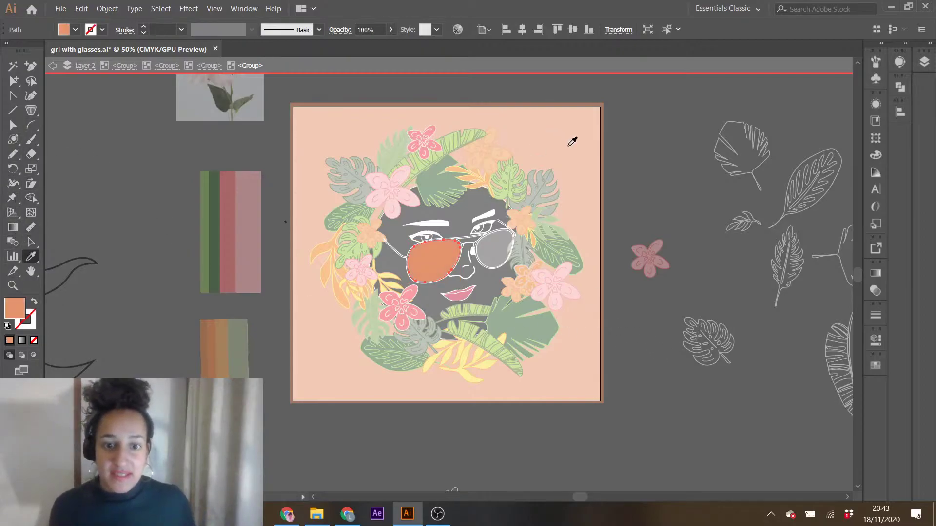
- Reduce the orange lens's opacity to 51% and leave isolation mode
left_click(391, 29)
left_click(360, 44)
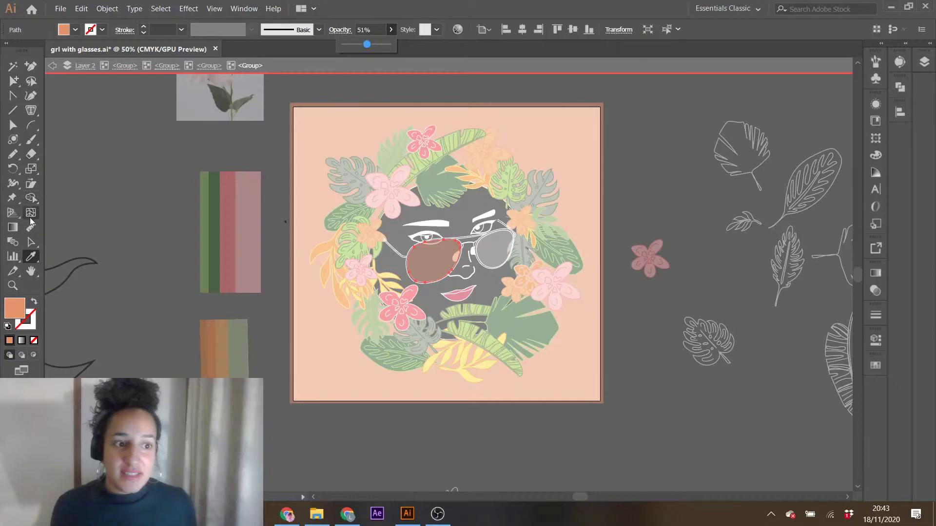
left_click(31, 241)
double_click(165, 148)
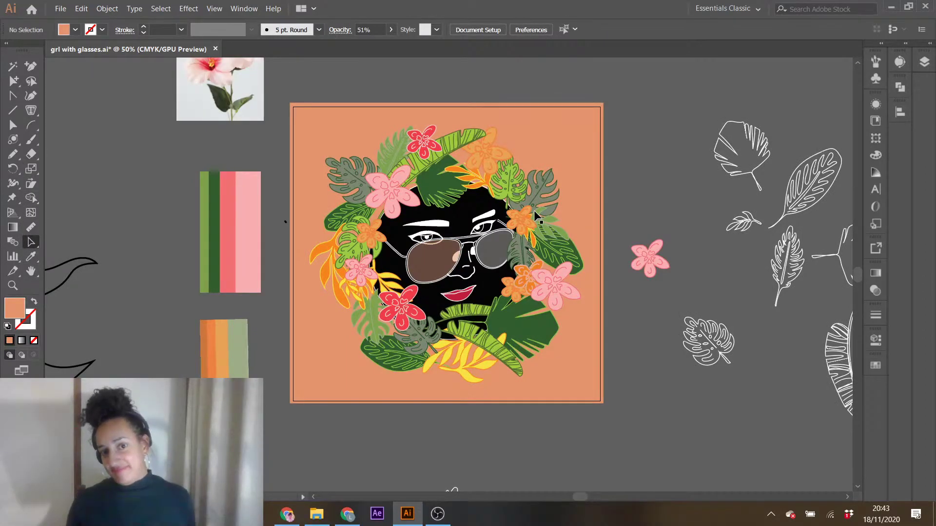
- Isolate the other, still grey sunglasses lens, copy the finished lens's translucent orange appearance onto it, and leave isolation mode
double_click(488, 258)
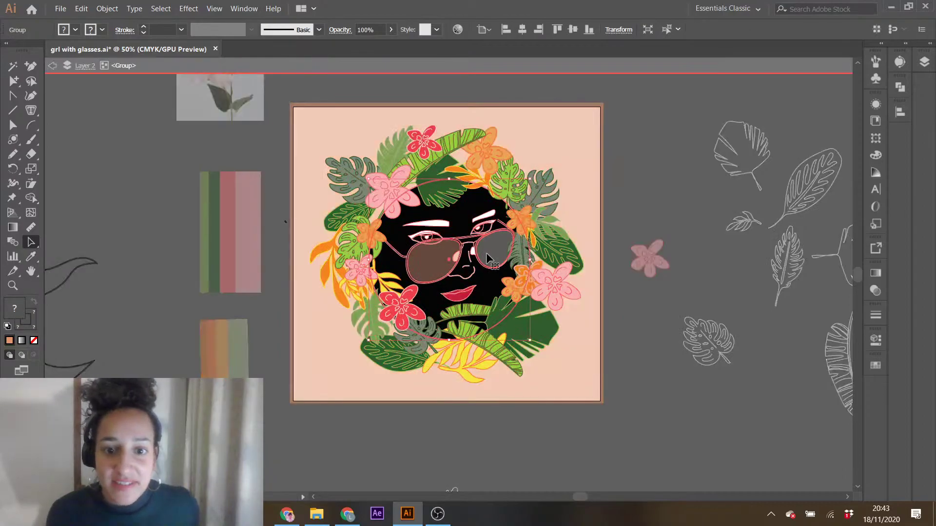
double_click(490, 252)
double_click(496, 257)
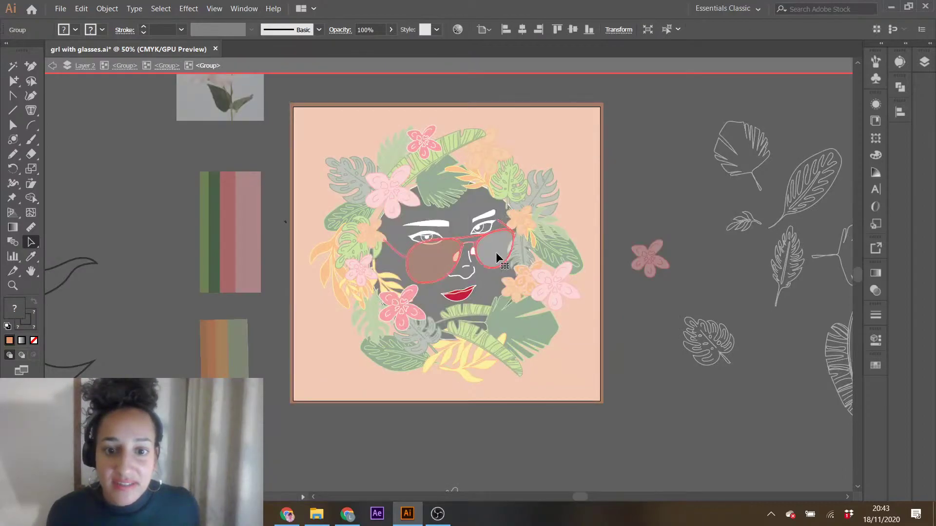
double_click(496, 257)
left_click(30, 255)
left_click(437, 266)
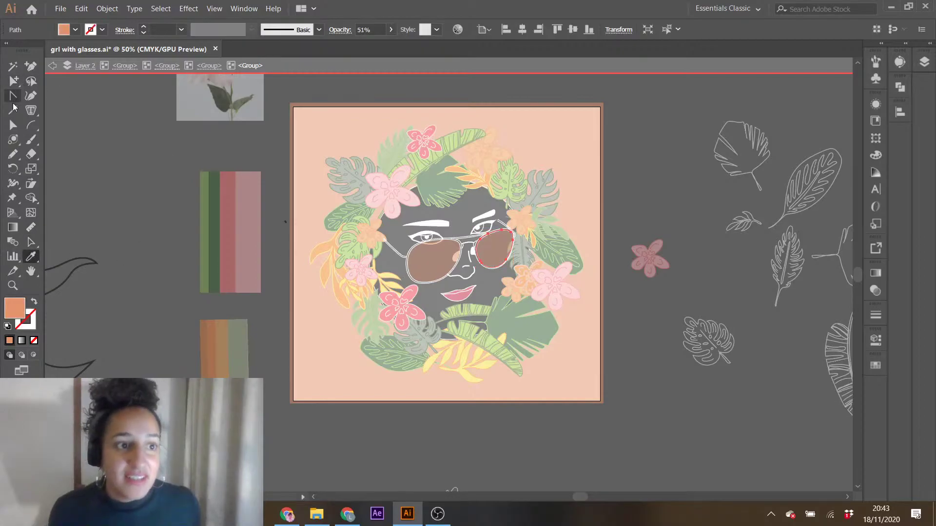
left_click(32, 242)
double_click(132, 190)
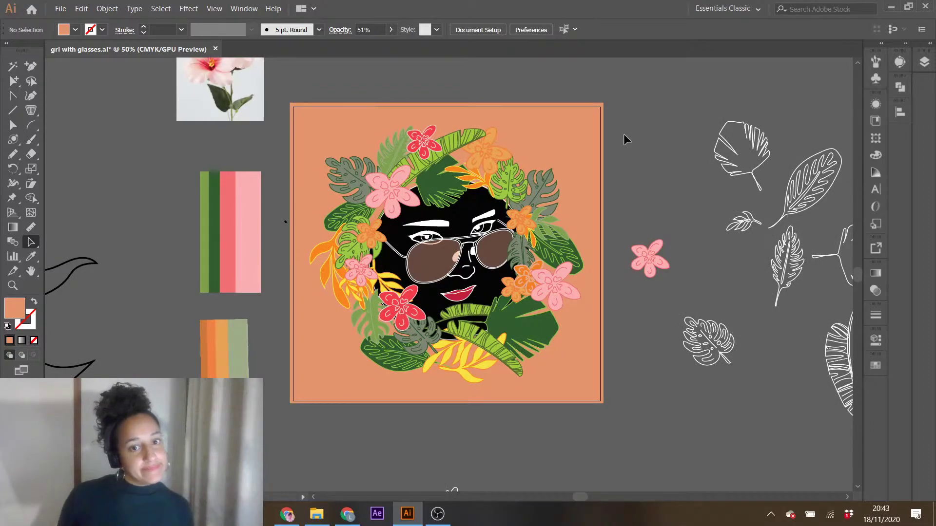
- Deselect the artwork, examine the finished portrait in full-screen presentation mode, and return to the normal workspace
left_click(444, 152)
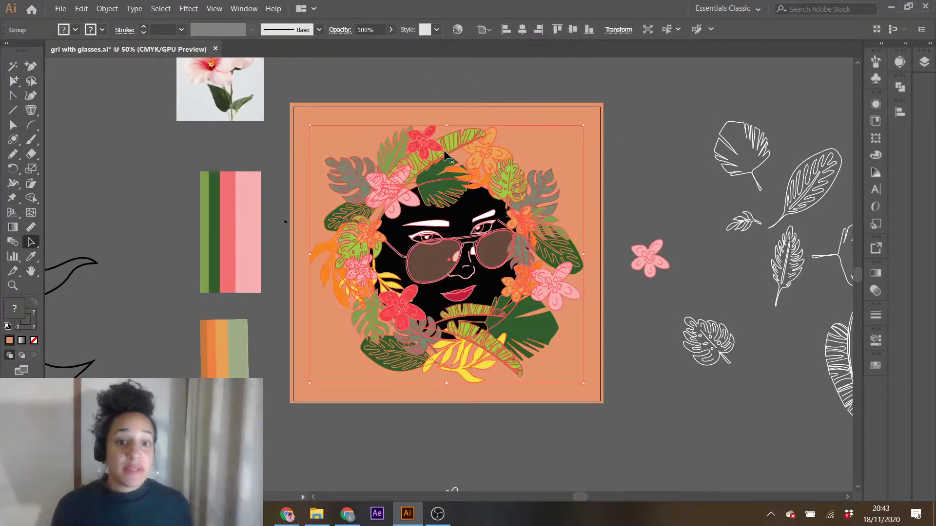
left_click(707, 128)
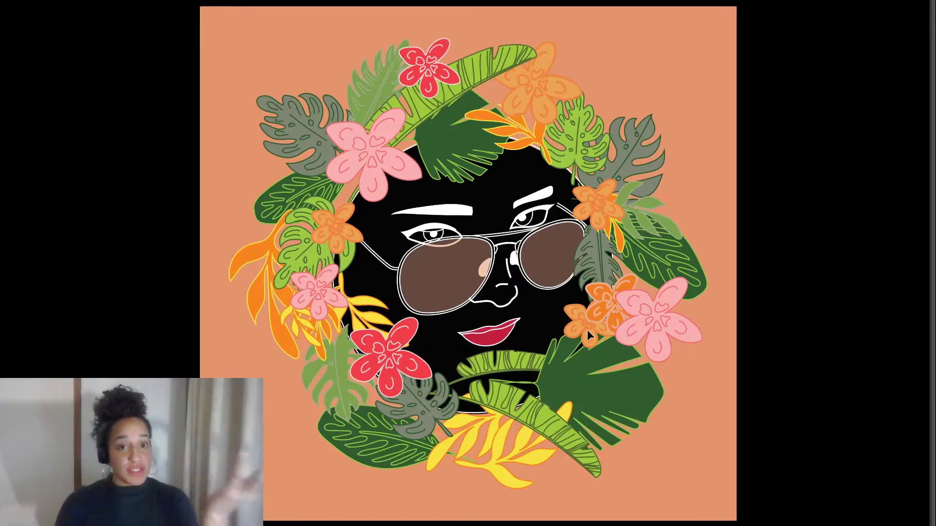
key("Escape")
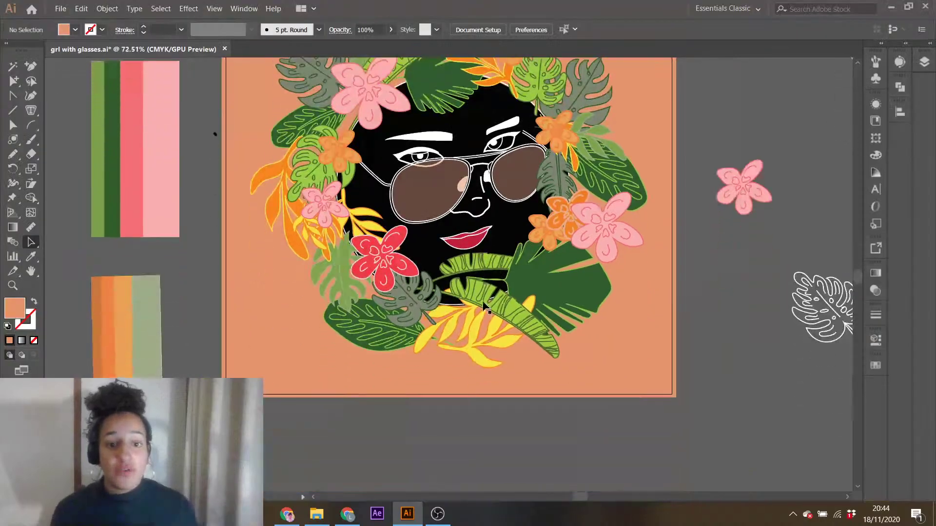
- Give the light green monstera leaf in the line-art copy of the wreath no fill and a white stroke
scroll(485, 300, "down", 10)
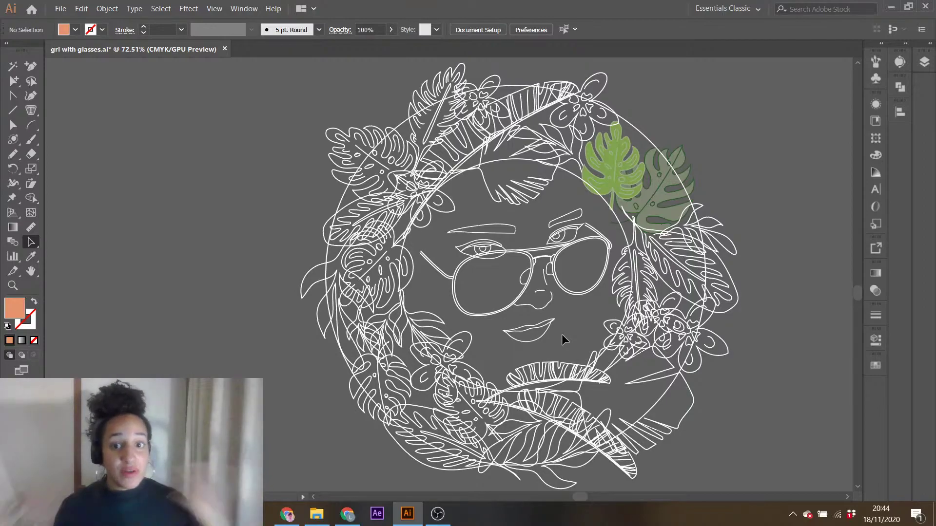
left_click(608, 167)
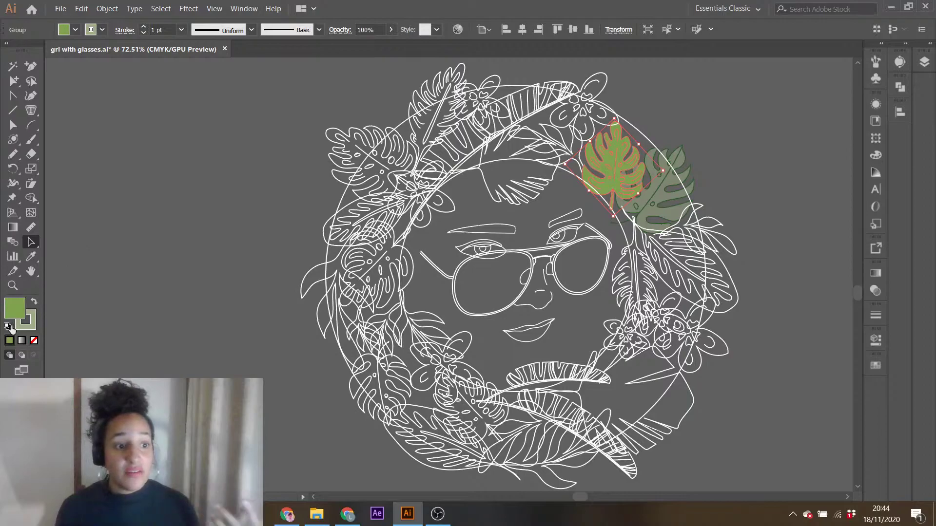
left_click(8, 326)
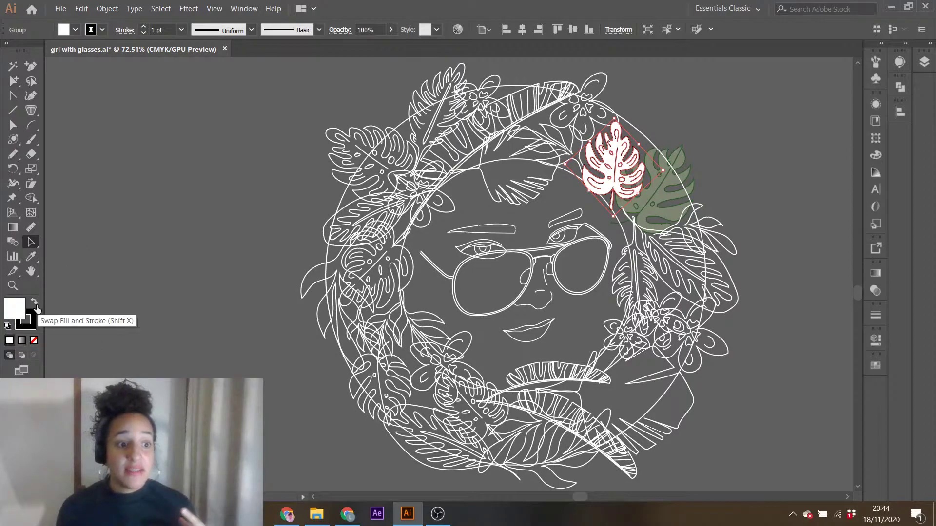
left_click(35, 304)
left_click(33, 340)
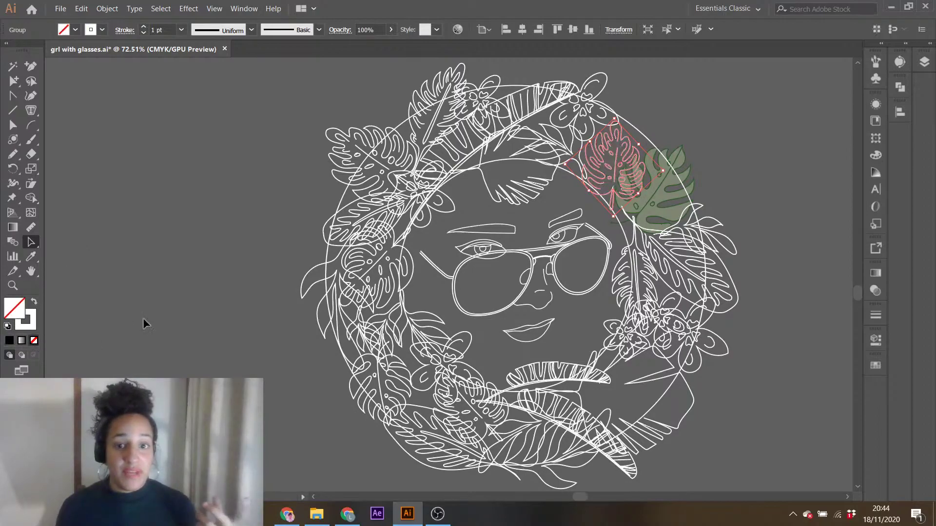
- Restyle the grey-green monstera leaf in the line-art wreath with no fill and a white stroke, and deselect it
left_click(646, 202)
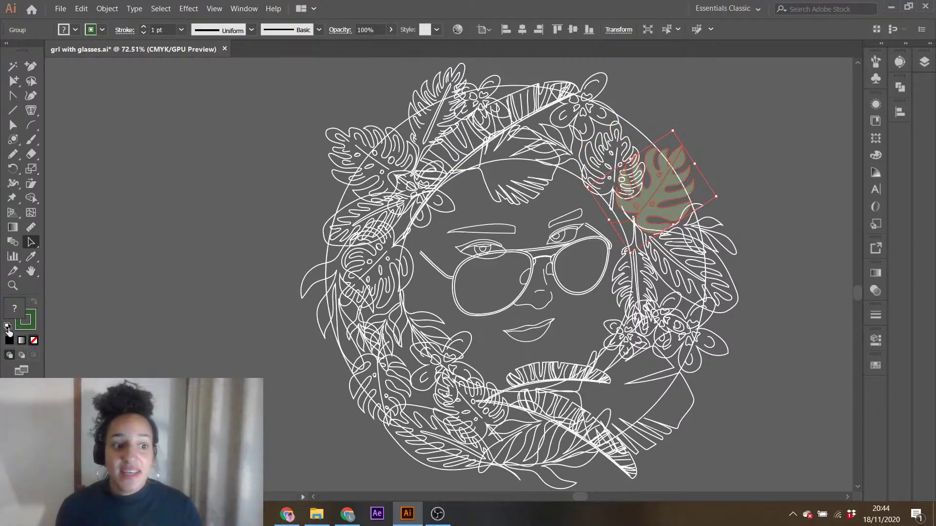
left_click(8, 328)
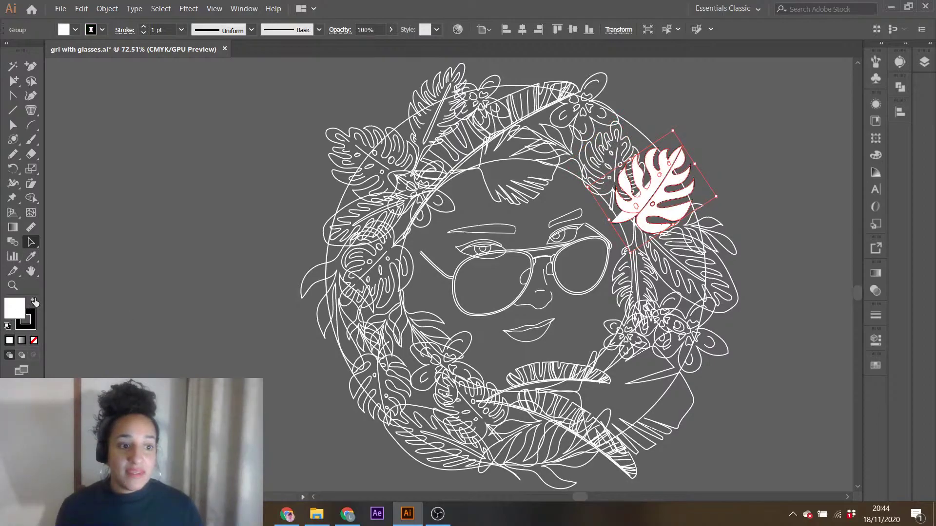
left_click(35, 301)
left_click(34, 340)
left_click(138, 310)
scroll(221, 375, "up", 1)
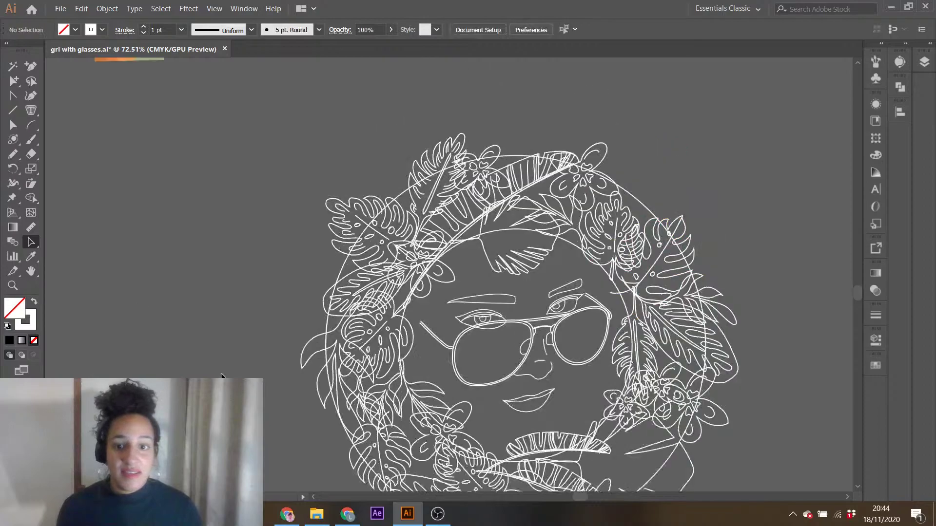
scroll(219, 365, "up", 10)
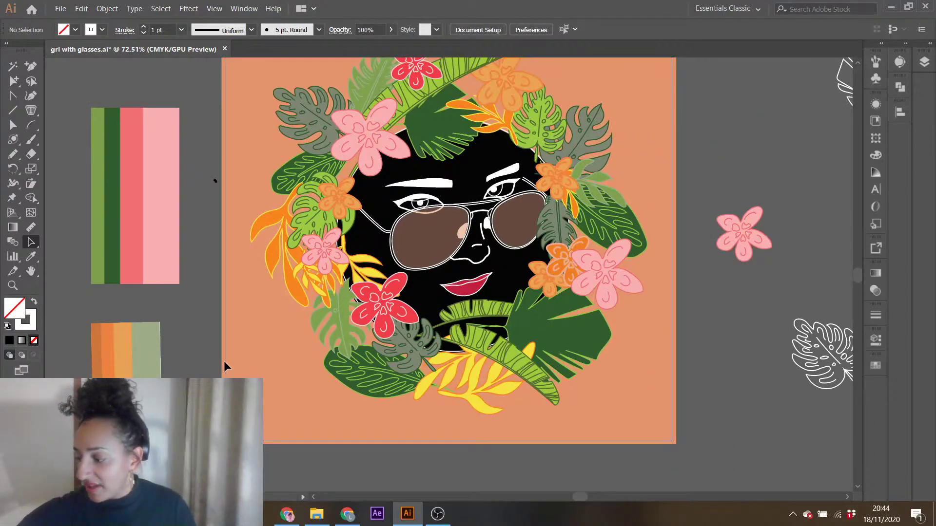
scroll(235, 364, "up", 1)
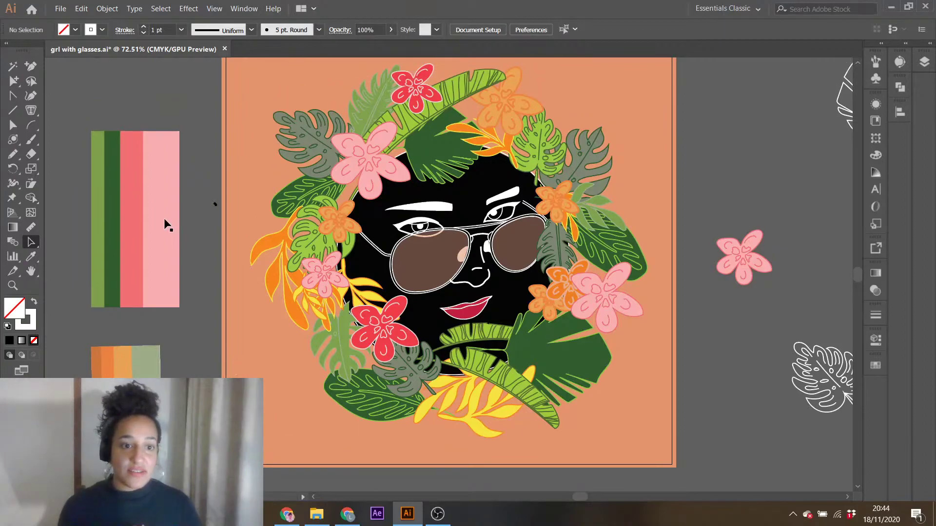
left_click(164, 224)
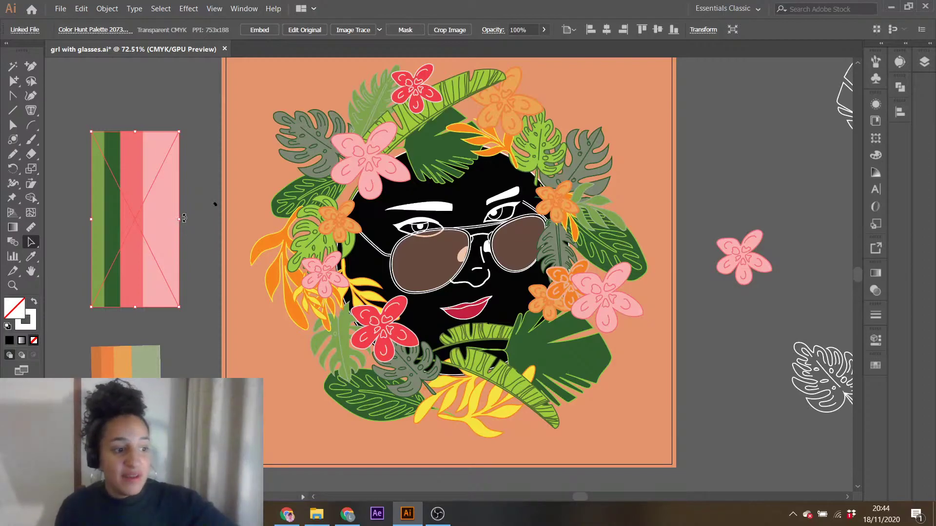
left_click(779, 154)
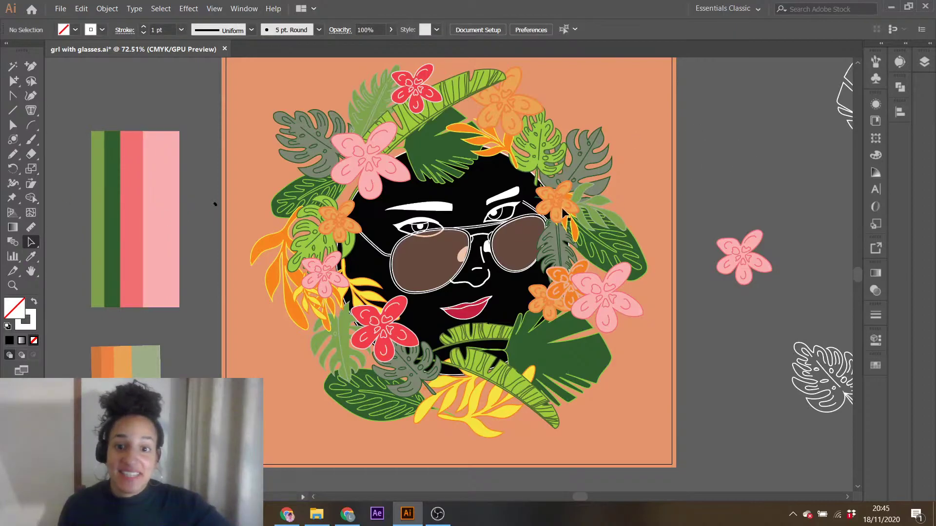
left_click(575, 164)
left_click(727, 147)
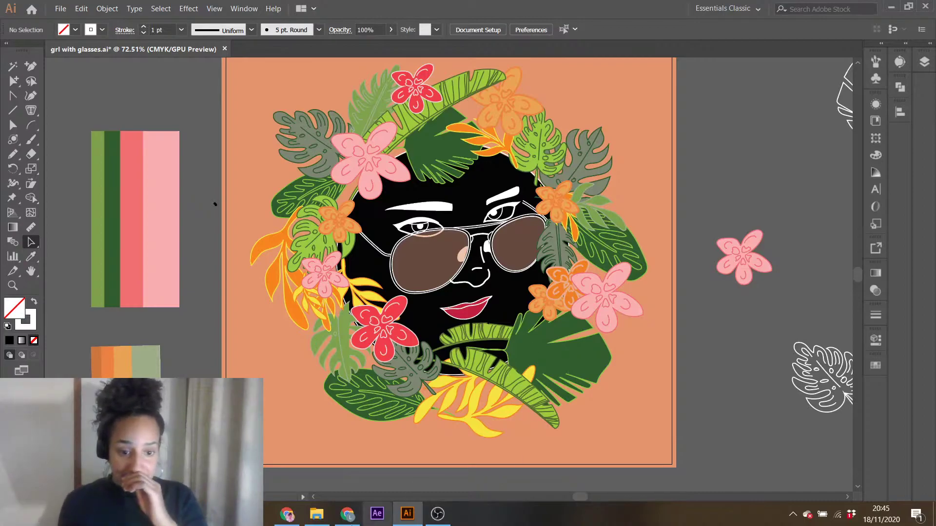
- Switch to Chrome, check the live chat on the YouTube Studio stream page, and return to Illustrator
mouse_move(291, 517)
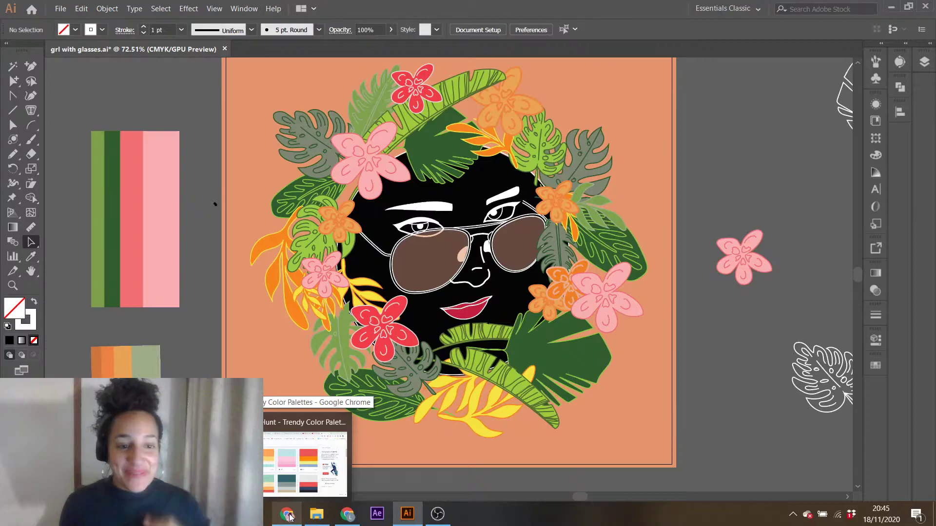
left_click(289, 516)
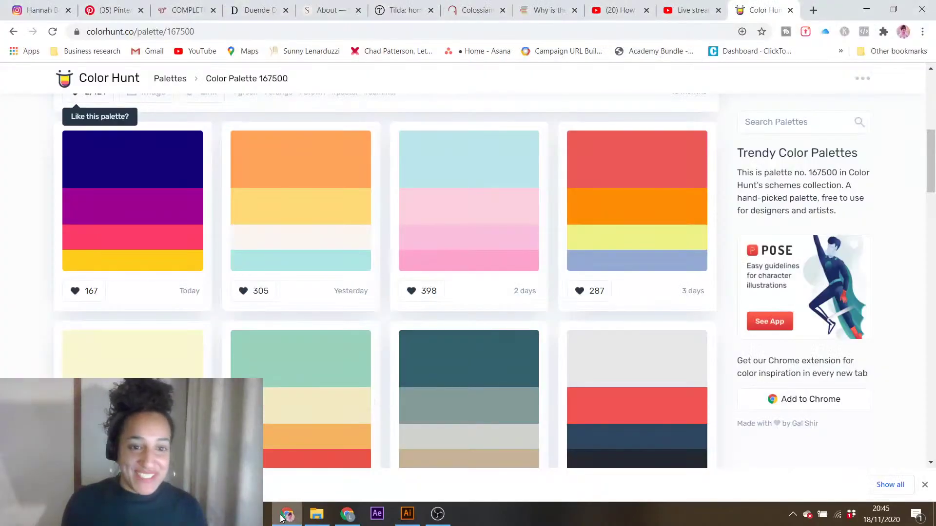
left_click(622, 12)
left_click(692, 10)
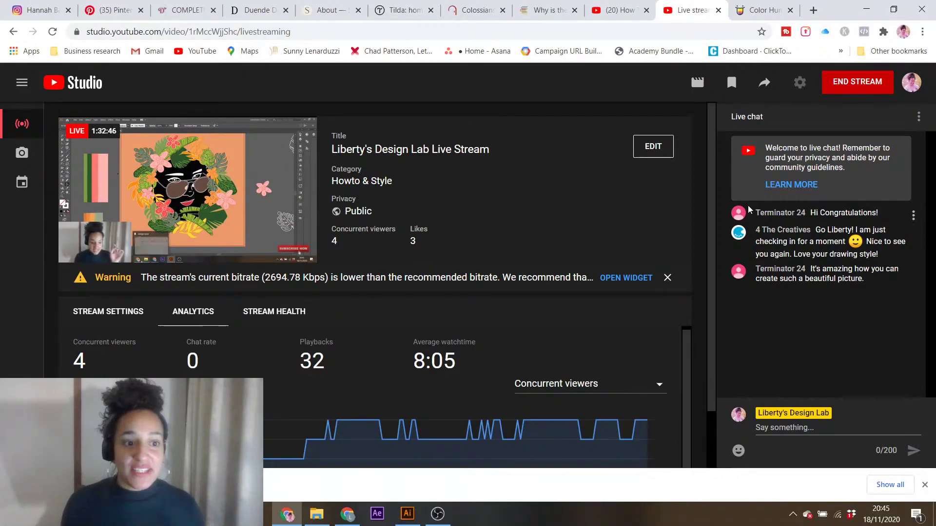
left_click(868, 11)
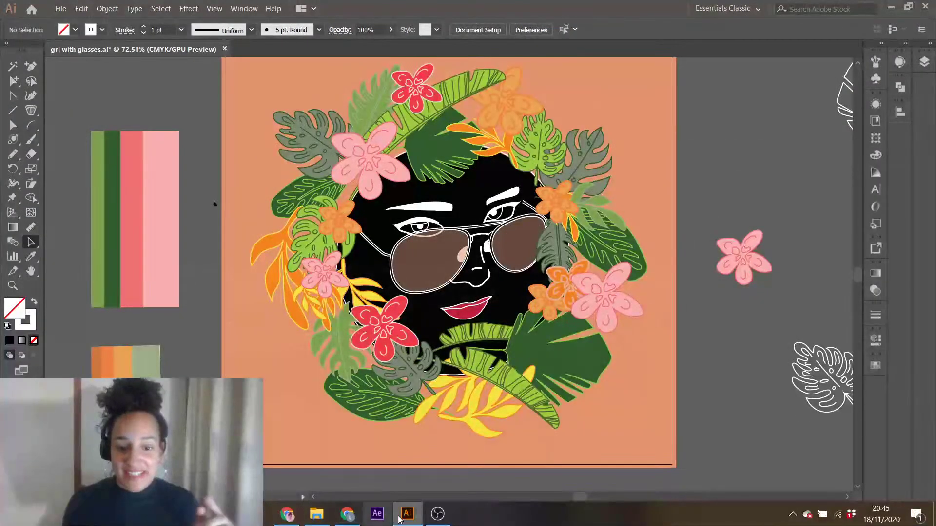
- Switch to OBS Studio to show the streaming controls
left_click(438, 520)
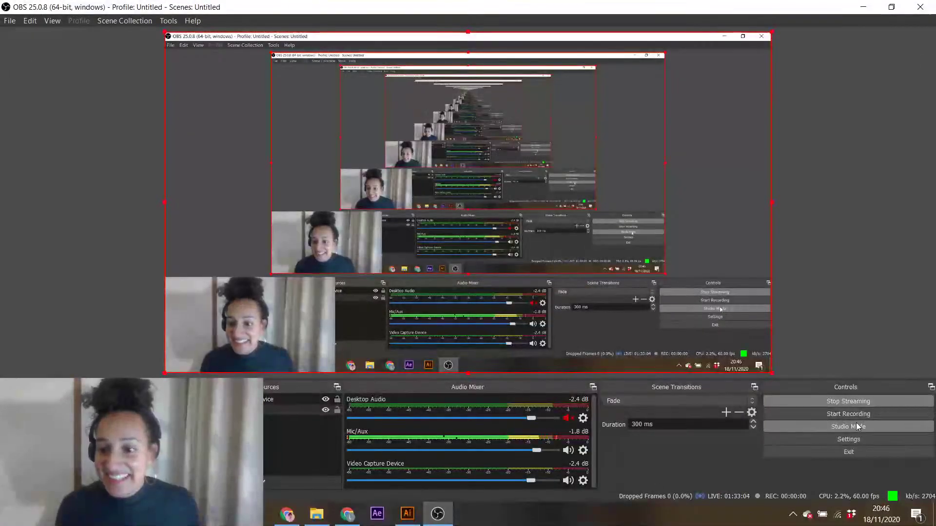